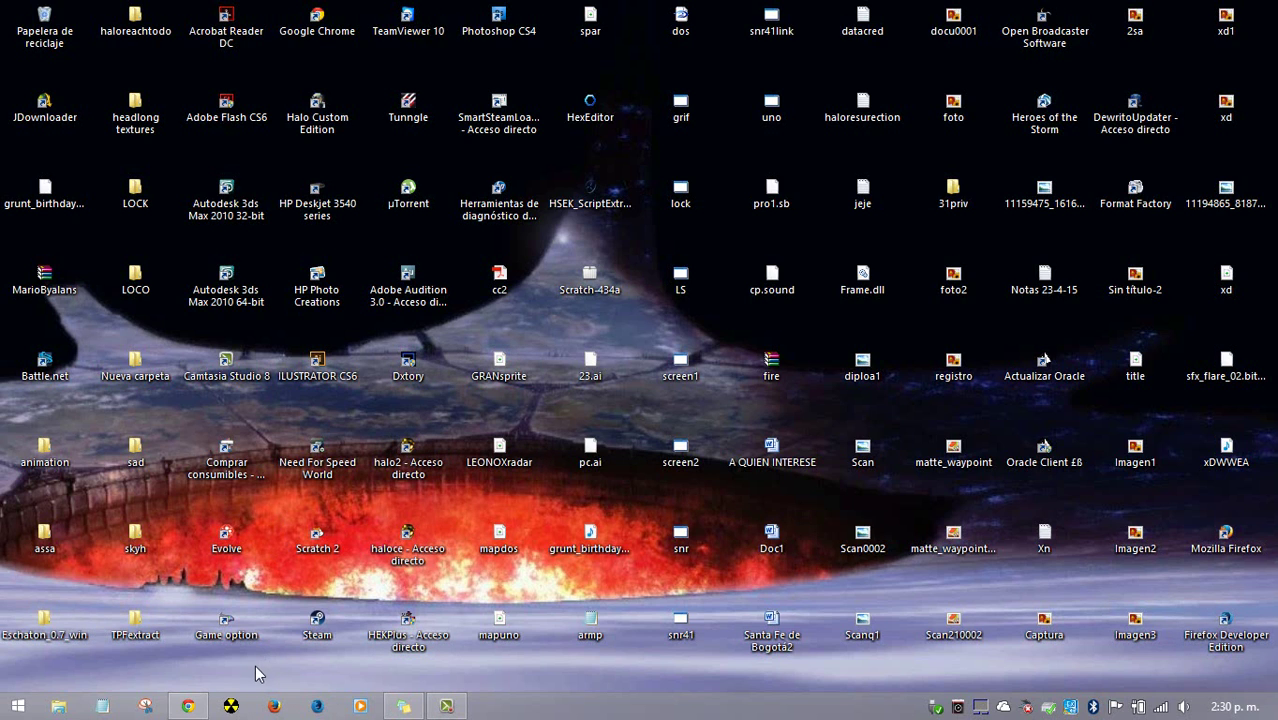
# Open the Halo Custom Edition installation folder through its desktop shortcut's properties and launch guerilla
pyautogui.doubleClick(322, 125)
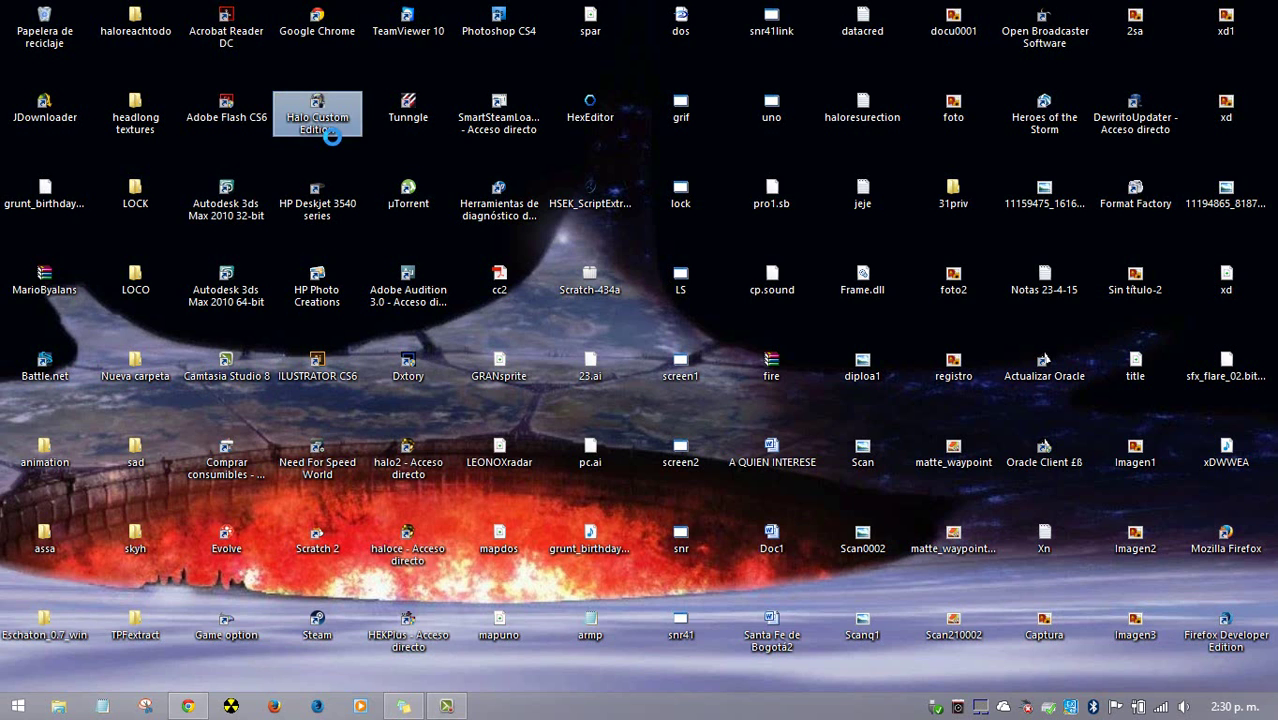
pyautogui.rightClick(320, 124)
pyautogui.click(355, 527)
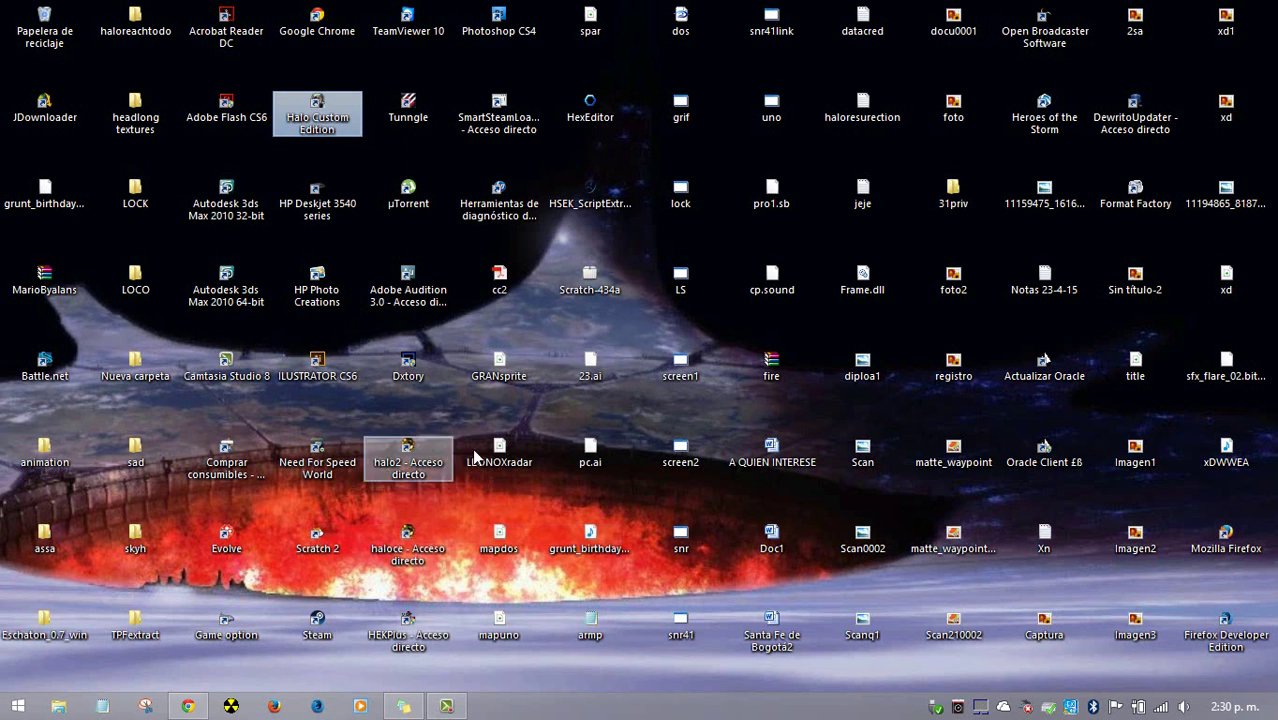
pyautogui.click(488, 452)
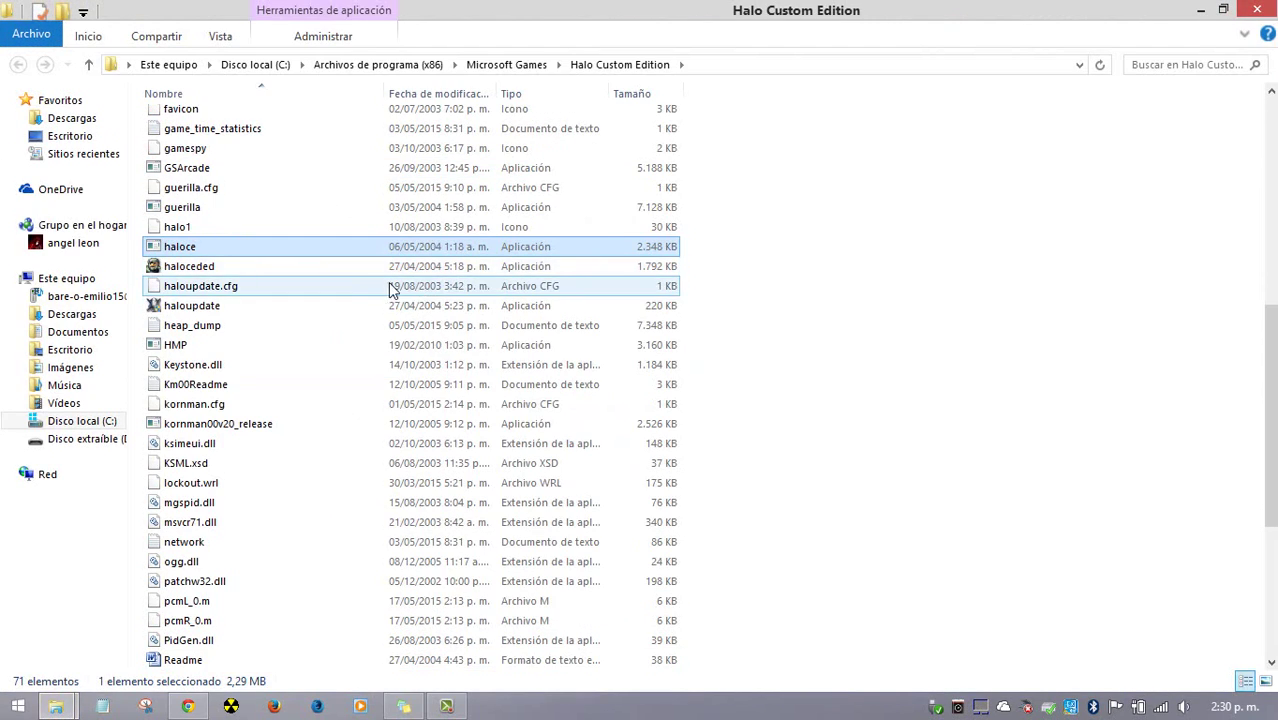
pyautogui.doubleClick(242, 209)
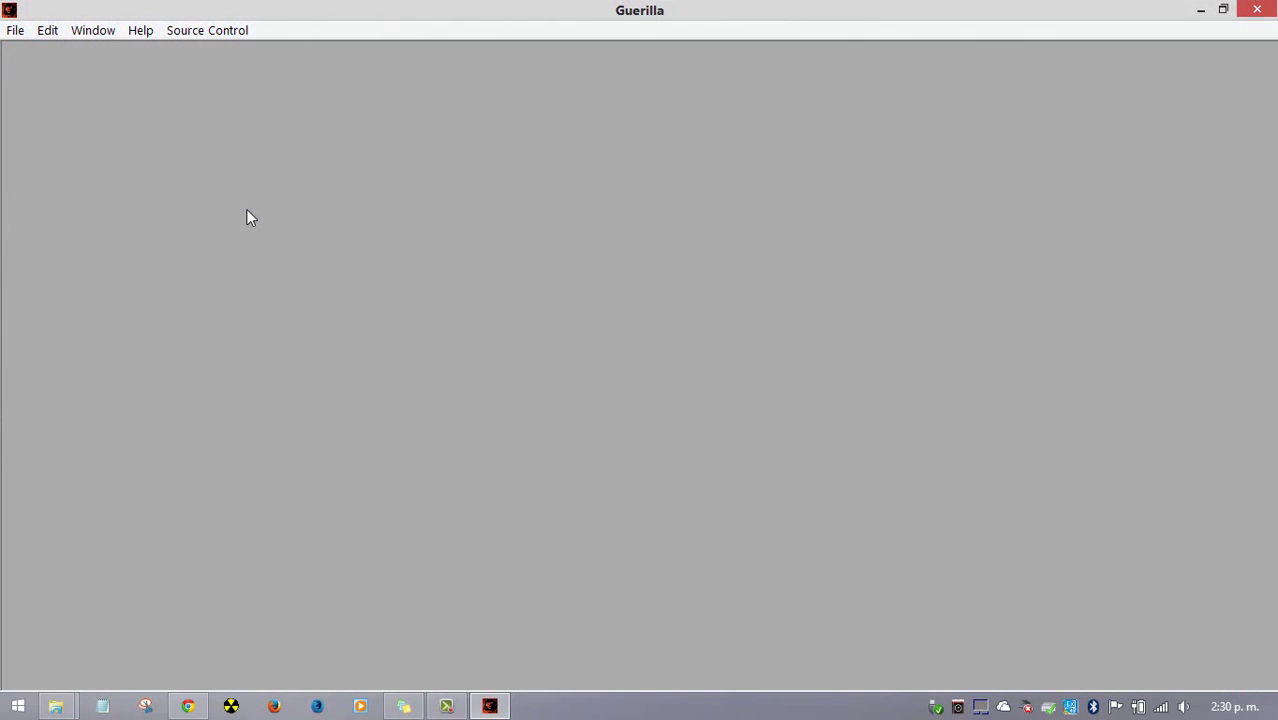
# Open the assault rifle.weapon tag from the weapons\assault rifle folder
pyautogui.hotkey('ctrl', 'o')
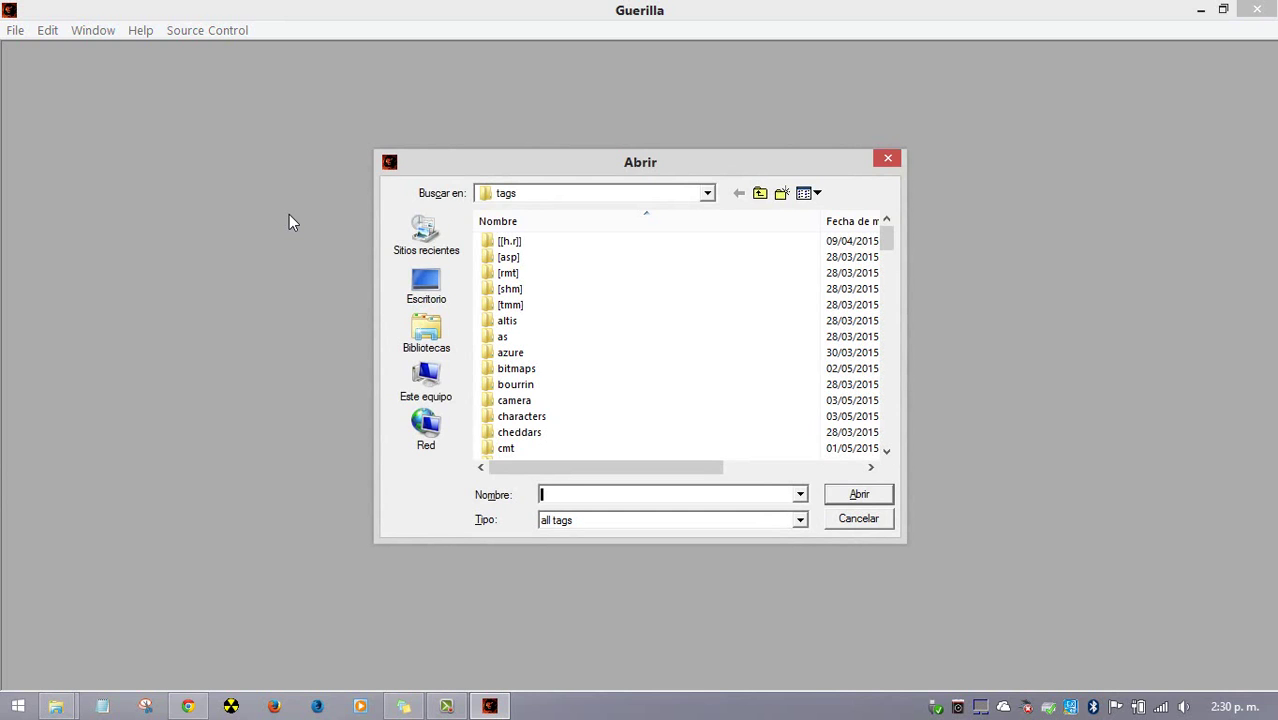
pyautogui.write('weapons')
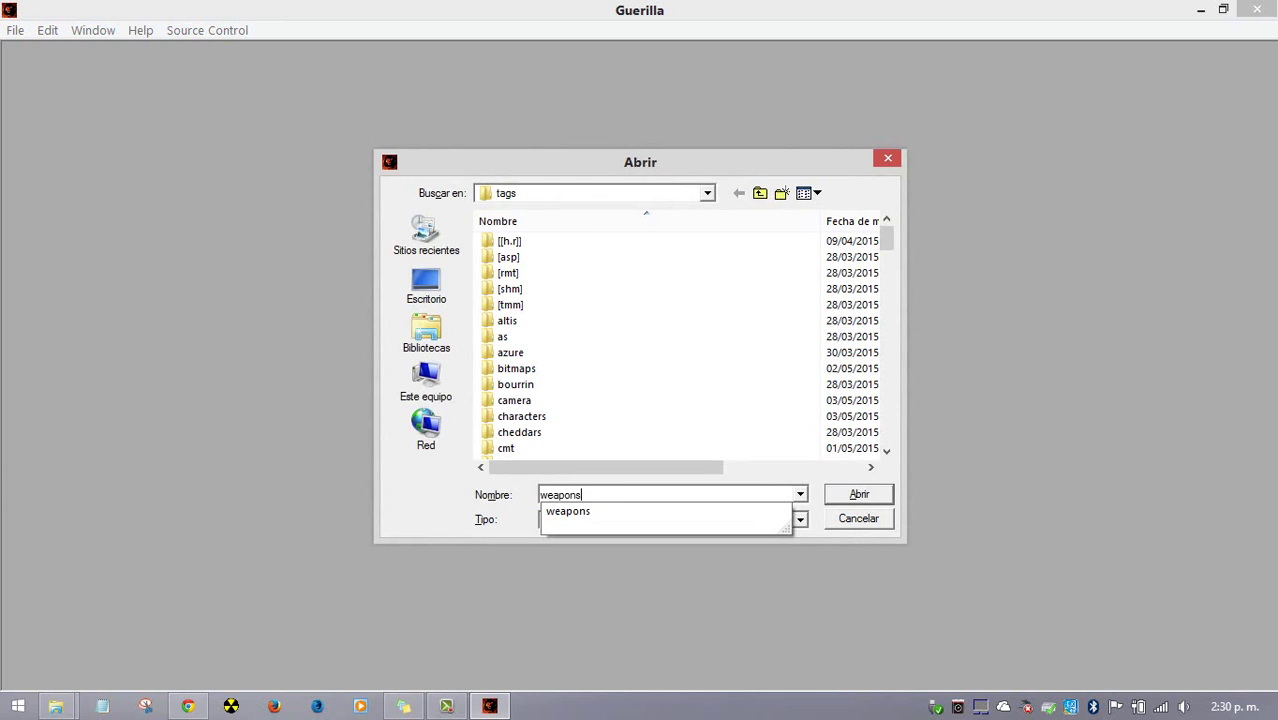
pyautogui.press('Return')
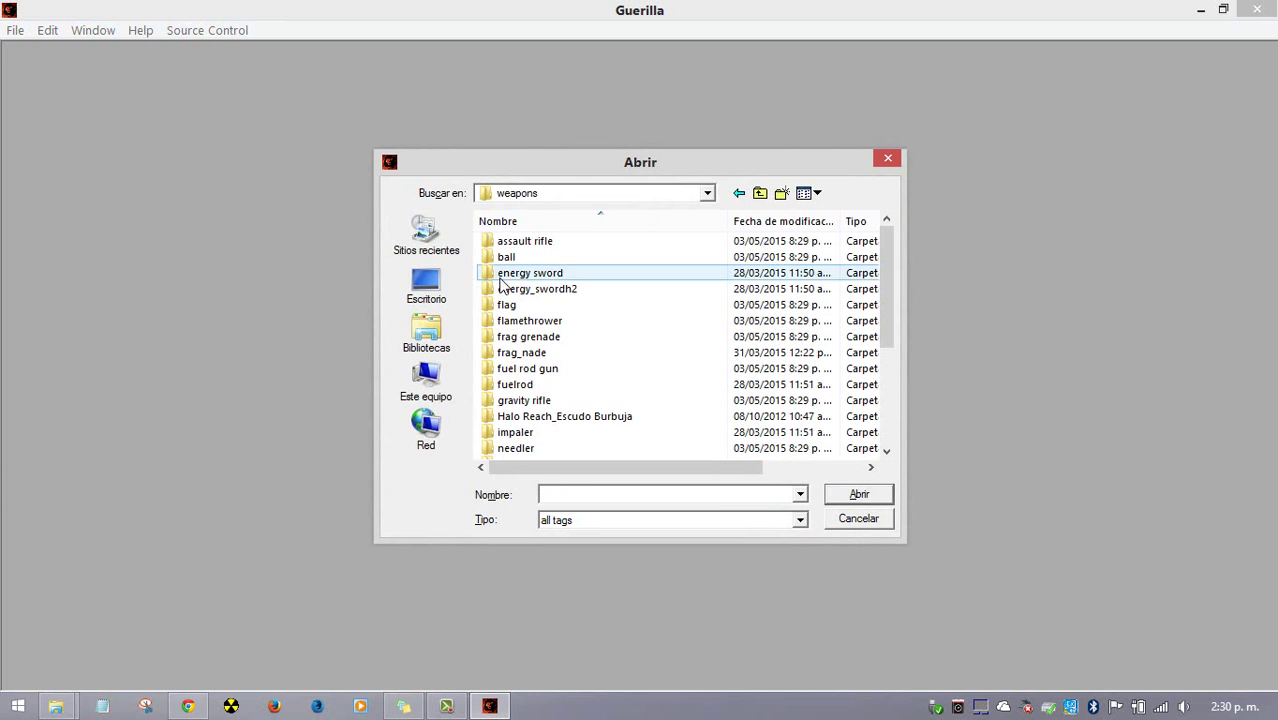
pyautogui.doubleClick(510, 244)
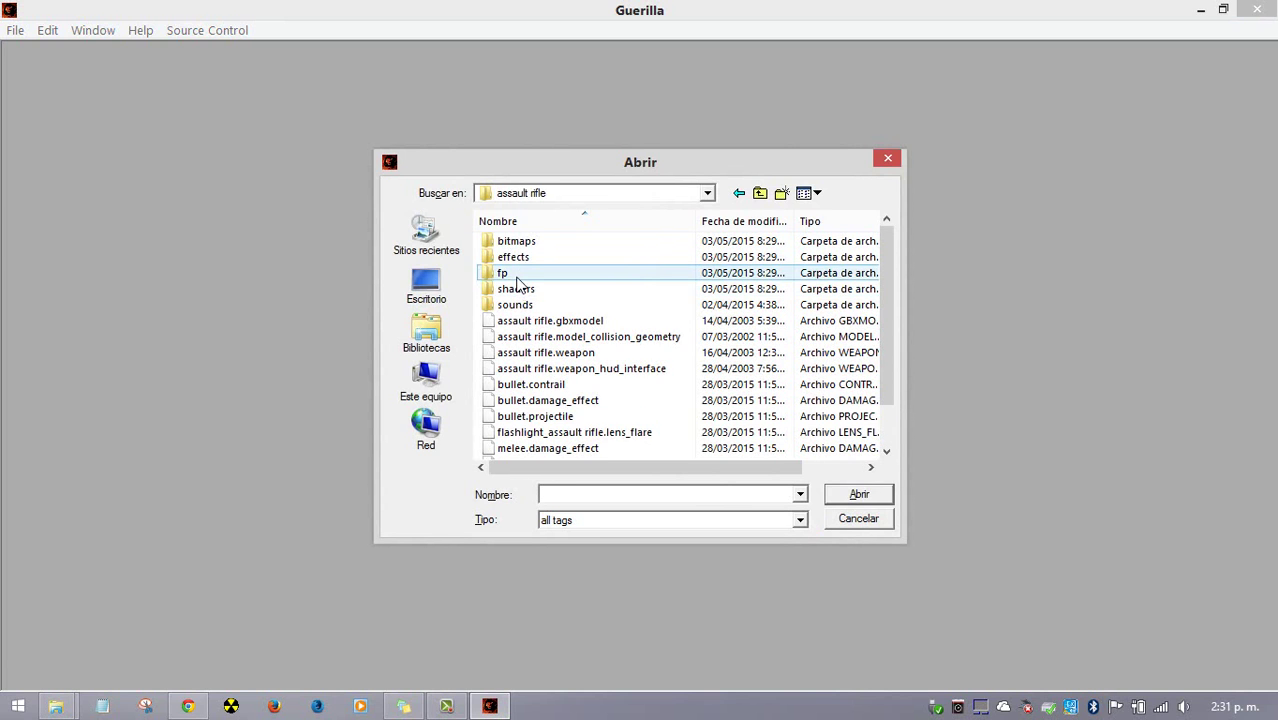
pyautogui.scroll(-1, 518, 290)
pyautogui.click(518, 307)
pyautogui.doubleClick(518, 308)
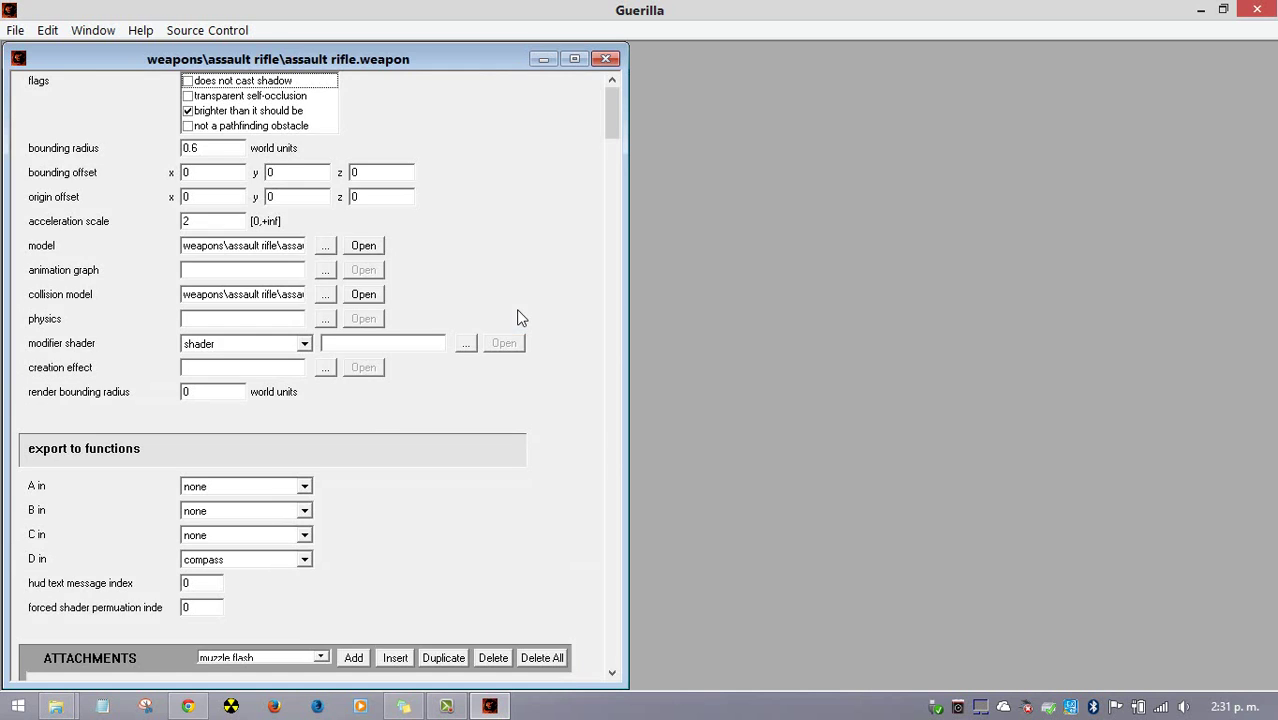
# Open the firing effect tag referenced by the assault rifle's fire bullet block
pyautogui.scroll(-1, 608, 199)
pyautogui.moveTo(608, 199); pyautogui.dragTo(599, 673)
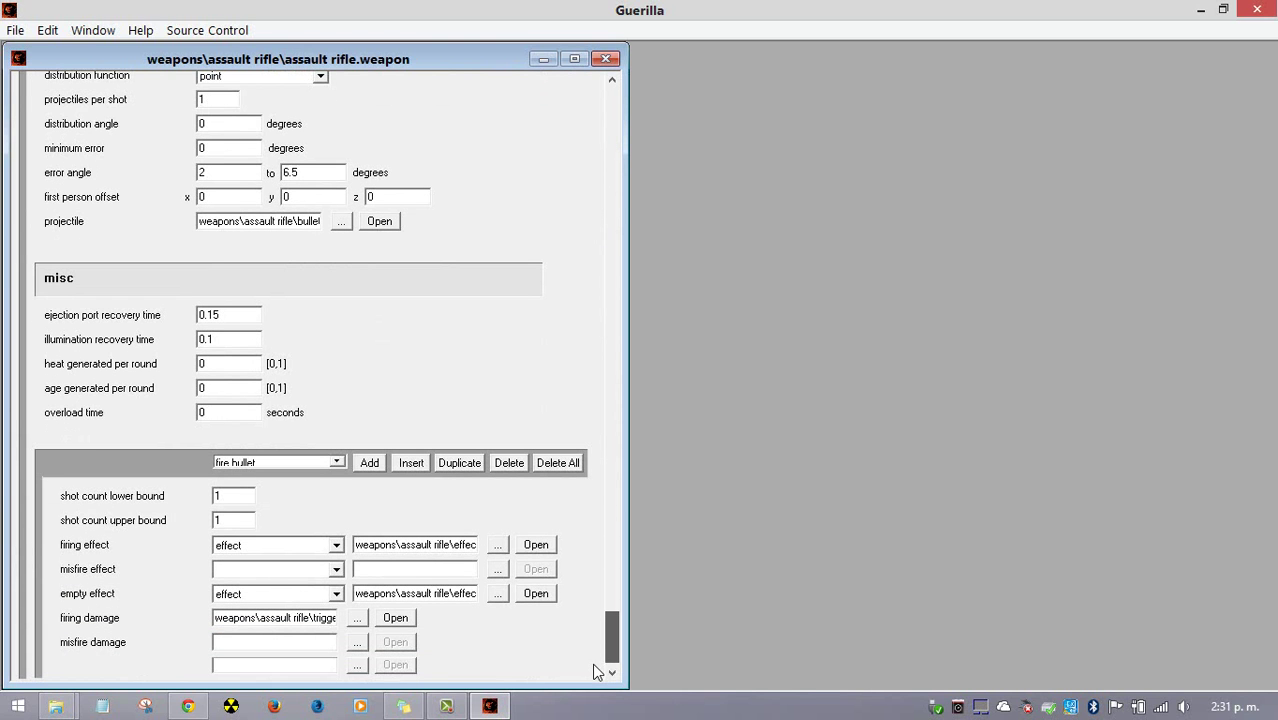
pyautogui.click(550, 553)
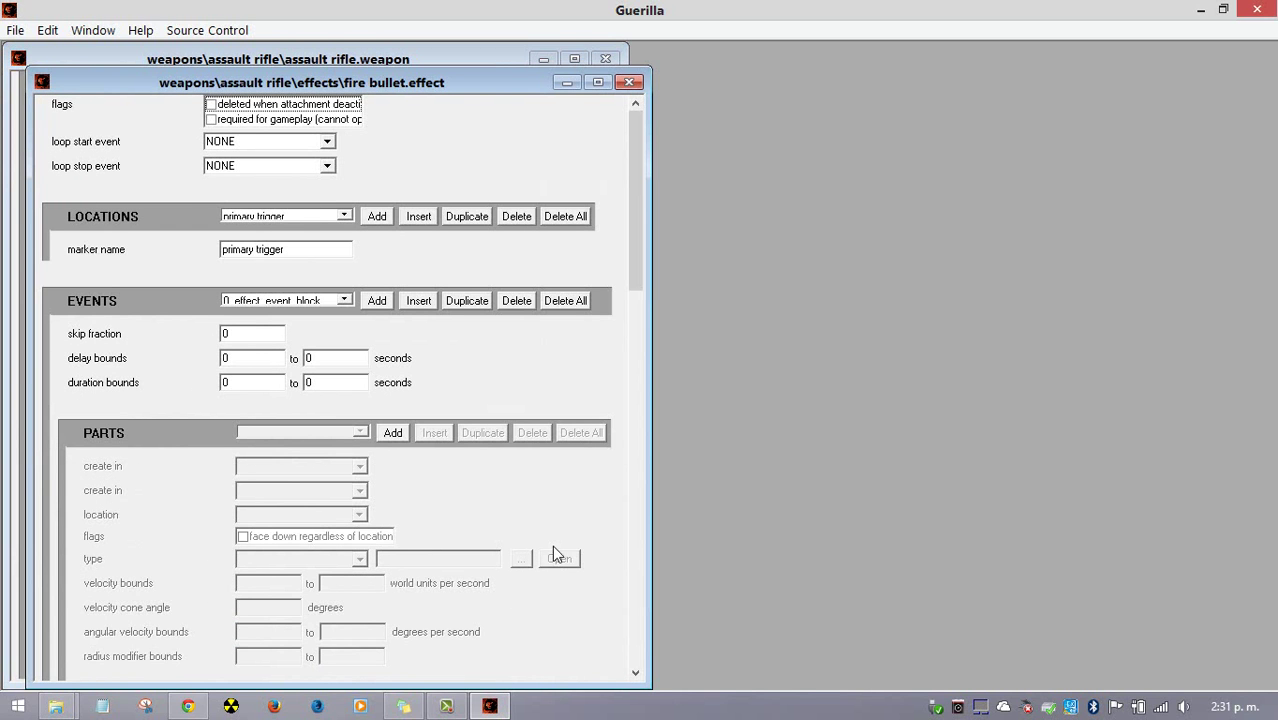
# Open the particle type of the fire bullet effect's flash h ar particle and display its flash h ar fp bitmap
pyautogui.click(293, 303)
pyautogui.click(280, 322)
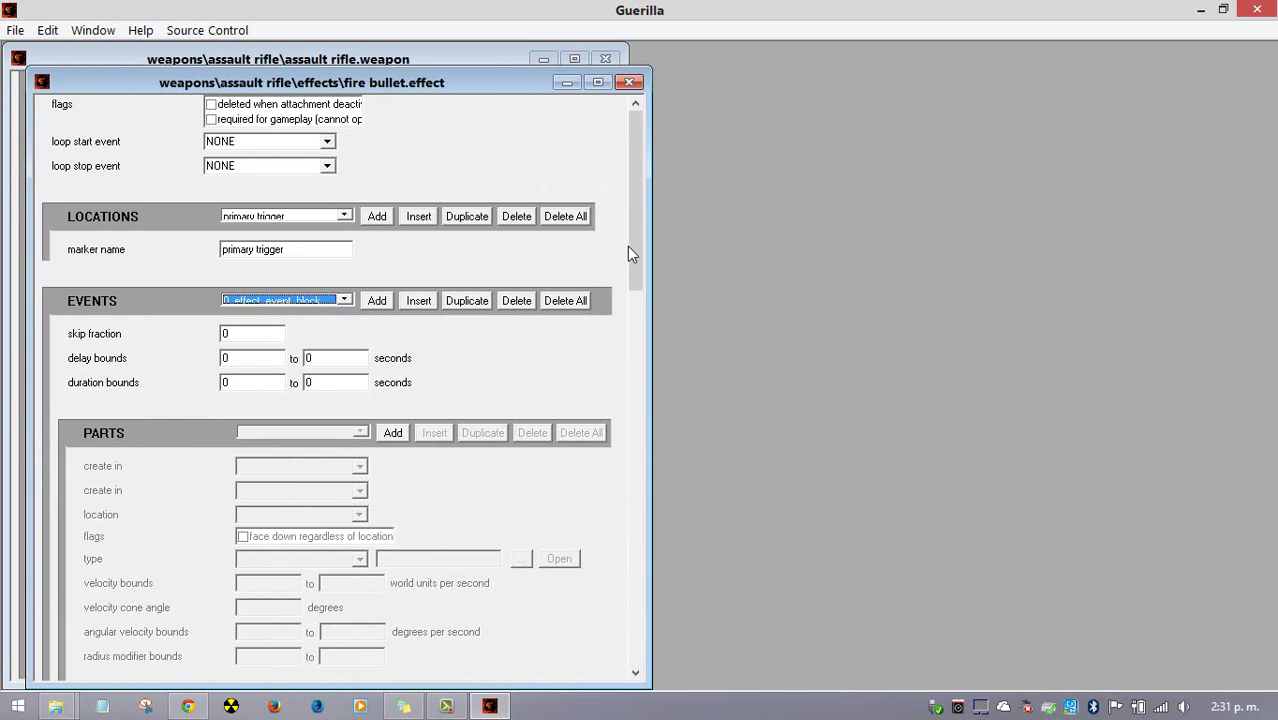
pyautogui.moveTo(633, 251); pyautogui.dragTo(598, 440)
pyautogui.click(327, 347)
pyautogui.click(327, 347)
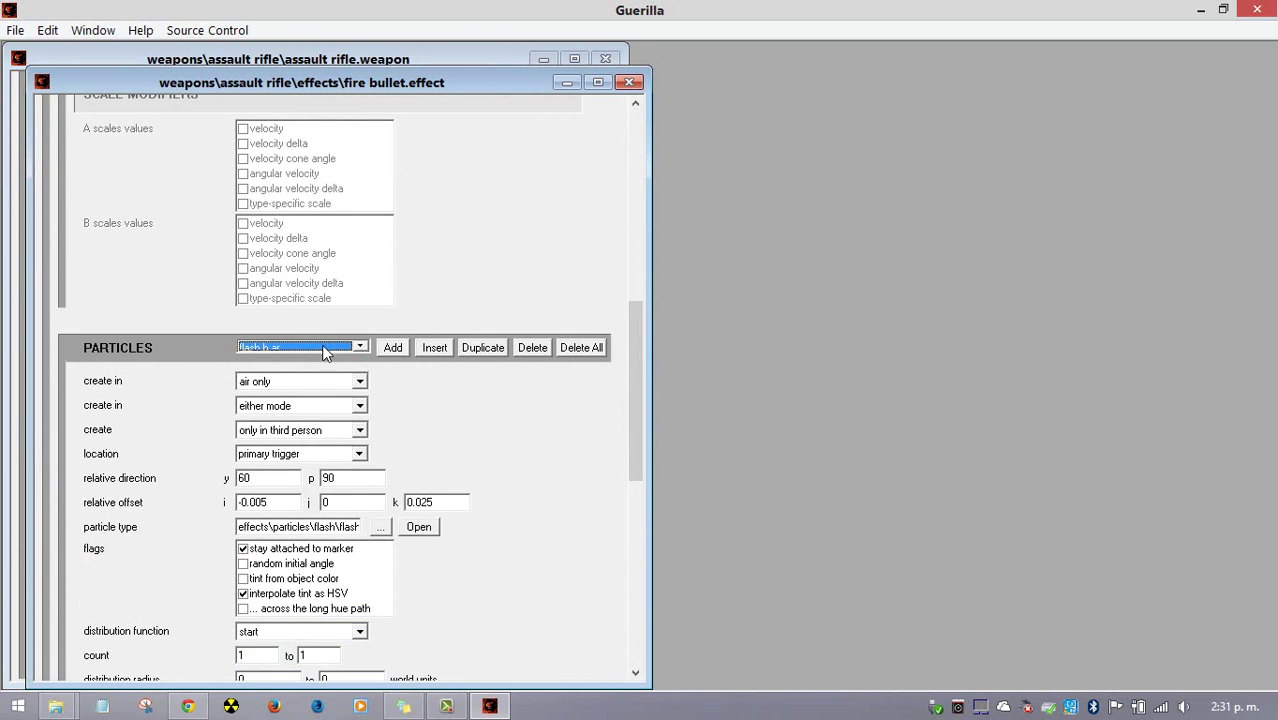
pyautogui.click(416, 527)
pyautogui.click(410, 314)
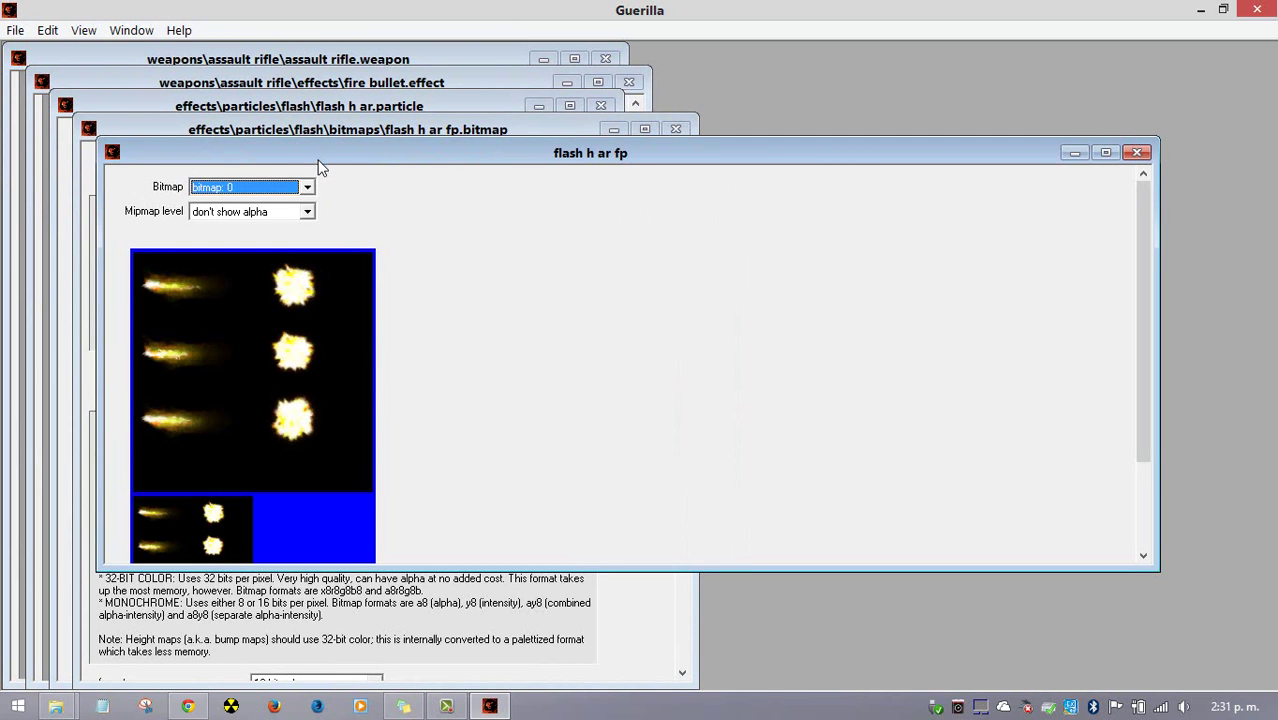
# Examine bitmap 0 and bitmap 1 of the muzzle flash, viewing bitmap 0 both with and without alpha
pyautogui.moveTo(338, 150); pyautogui.dragTo(672, 164)
pyautogui.click(566, 197)
pyautogui.click(574, 208)
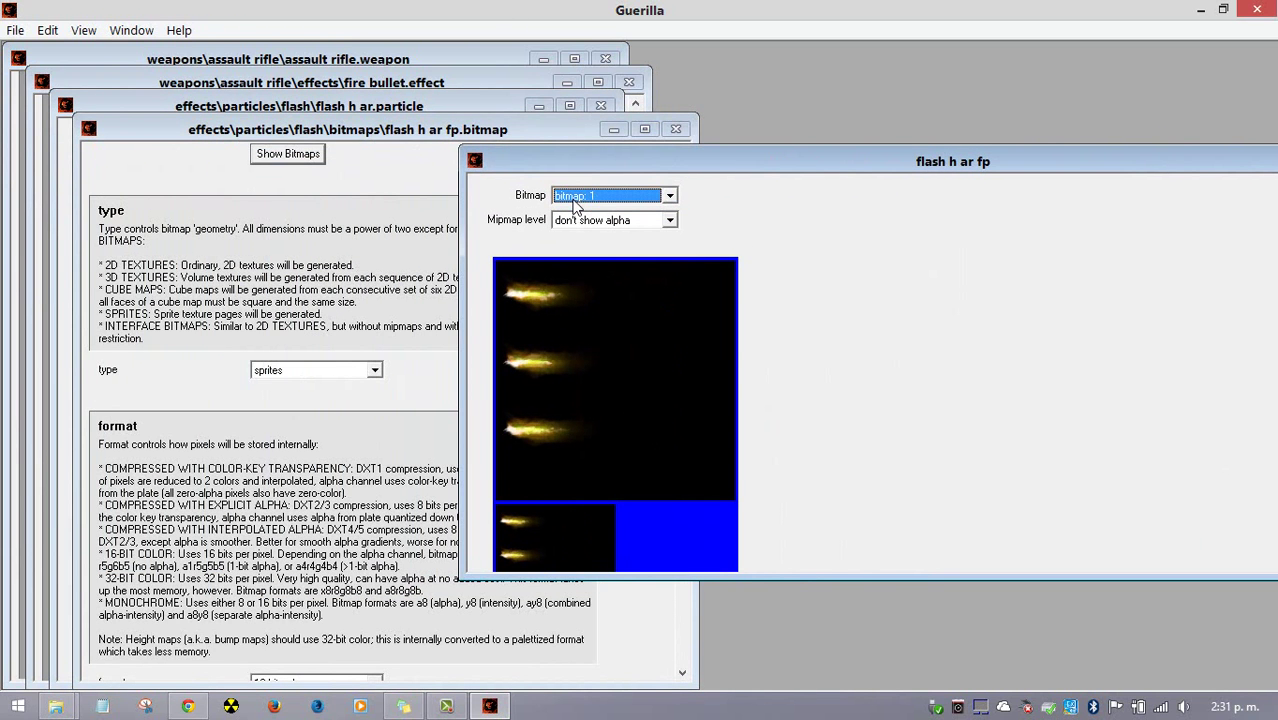
pyautogui.press('Up')
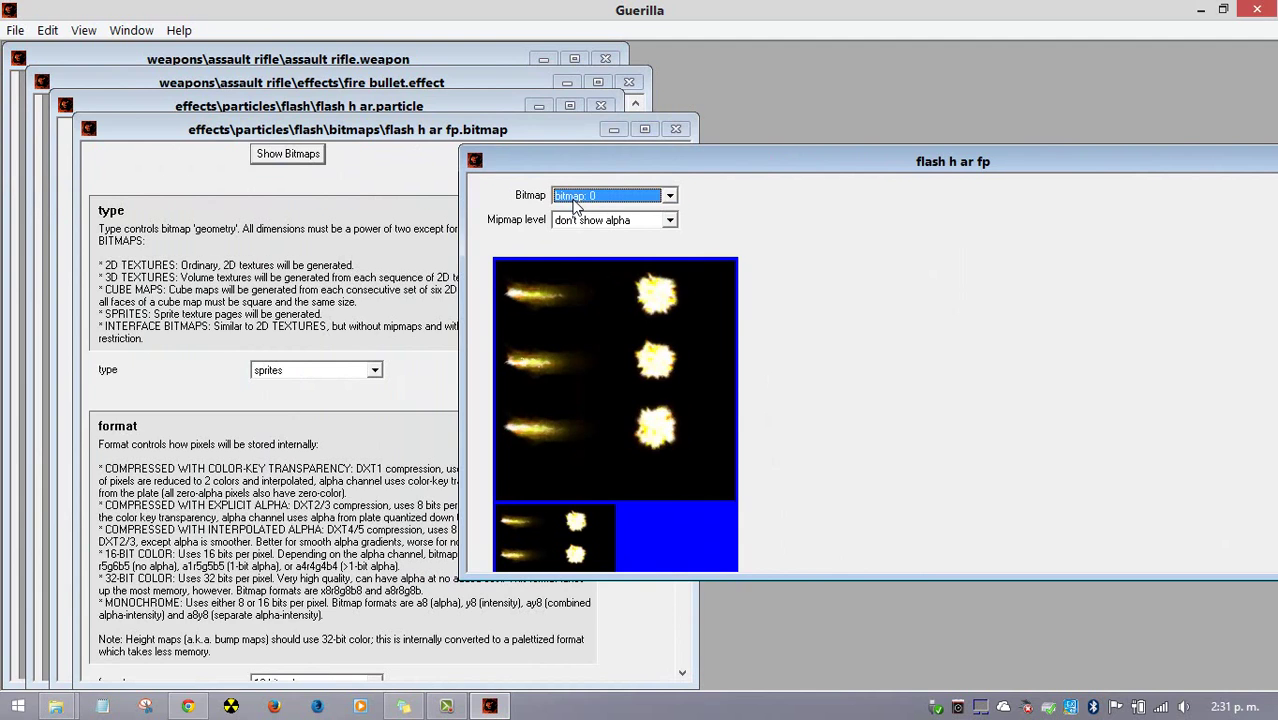
pyautogui.click(580, 221)
pyautogui.click(578, 248)
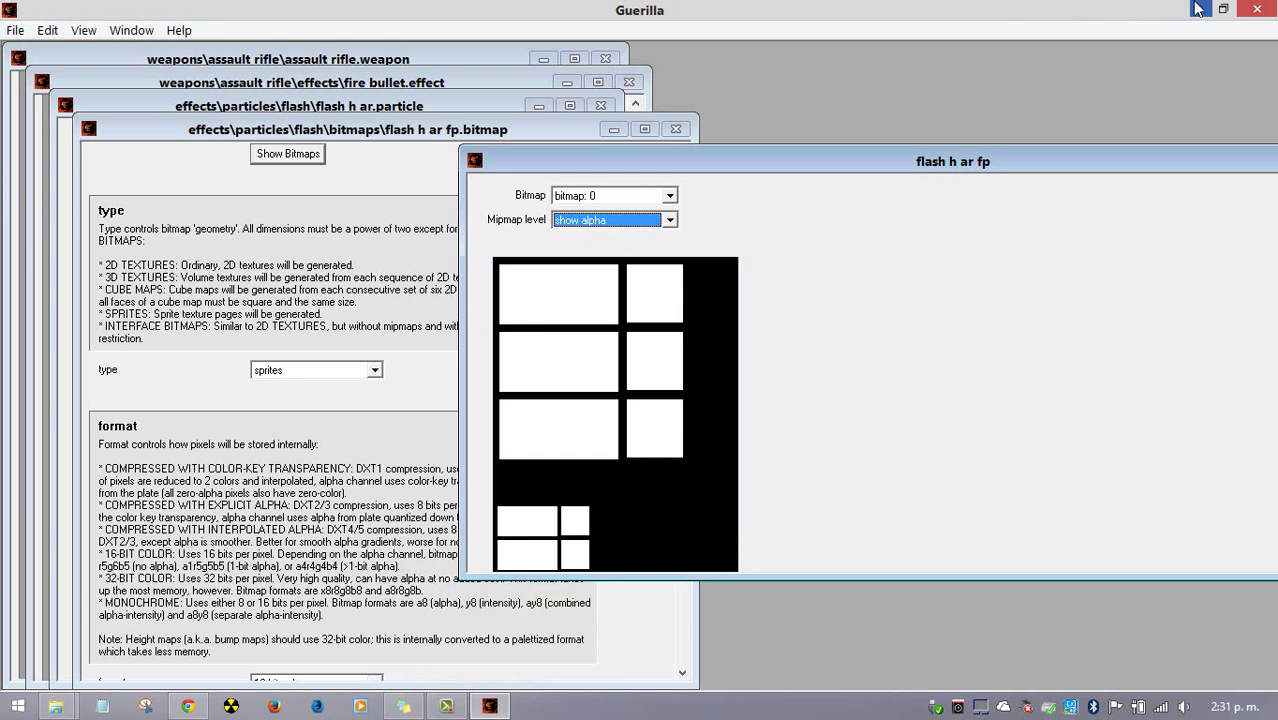
pyautogui.click(636, 224)
pyautogui.scroll(-1, 636, 222)
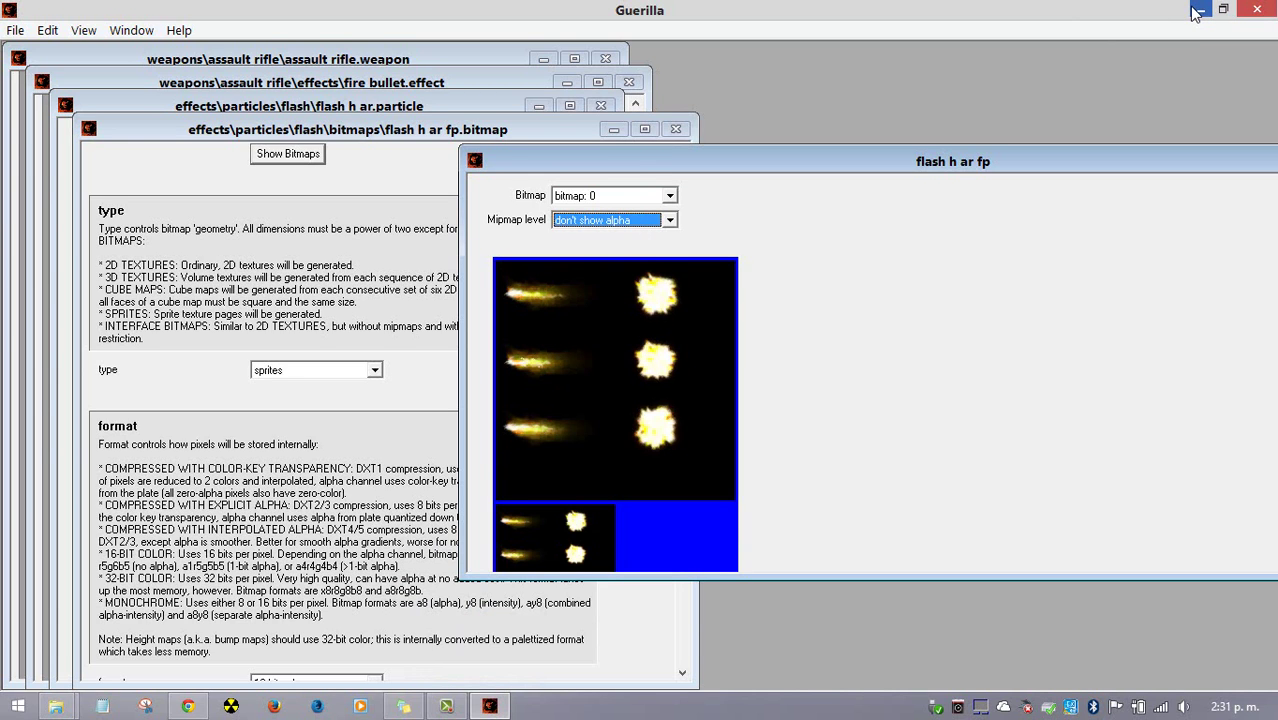
pyautogui.click(593, 199)
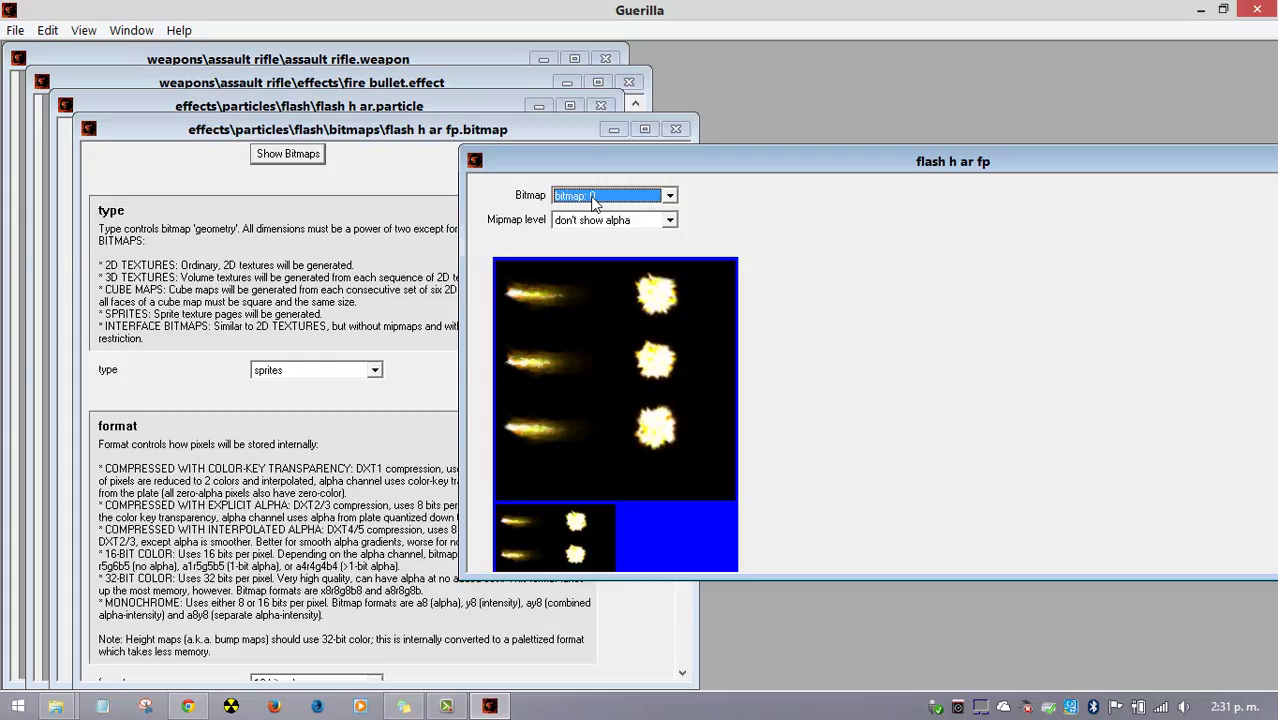
pyautogui.press('Down')
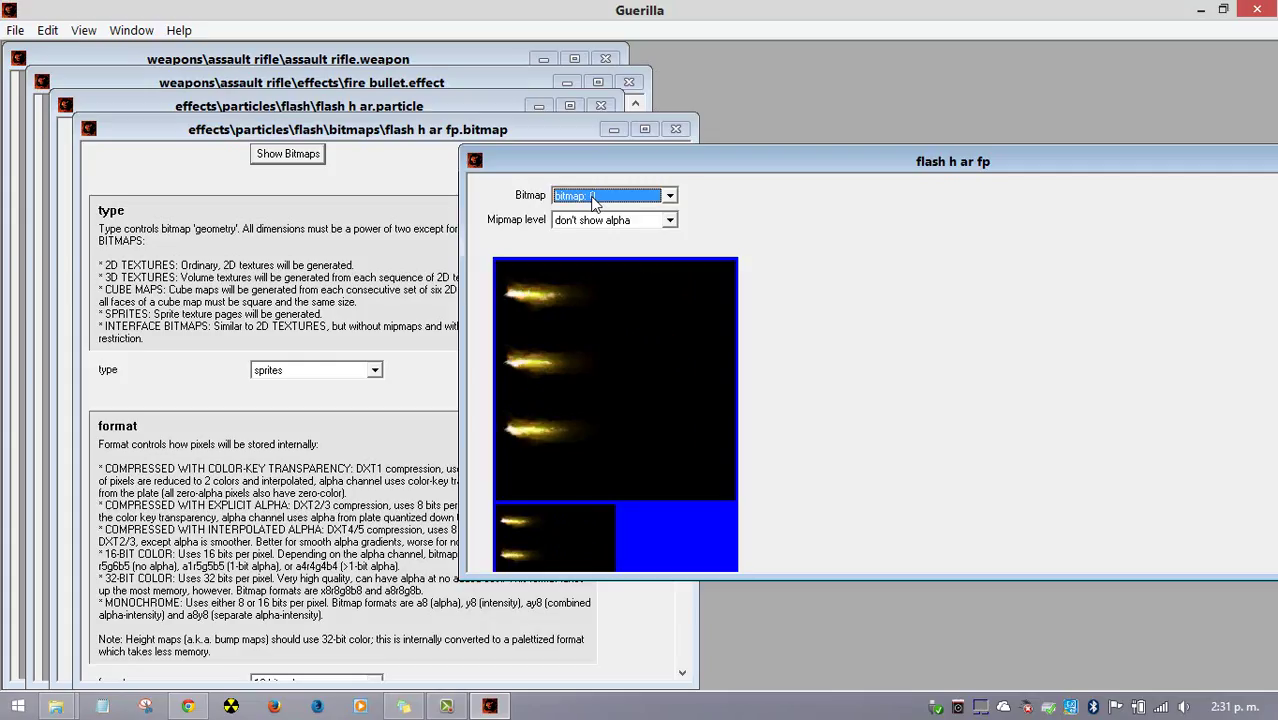
pyautogui.press('Up')
# Minimize the open windows, close the Halo Custom Edition shortcut properties and launch Photoshop CS4
pyautogui.click(1200, 10)
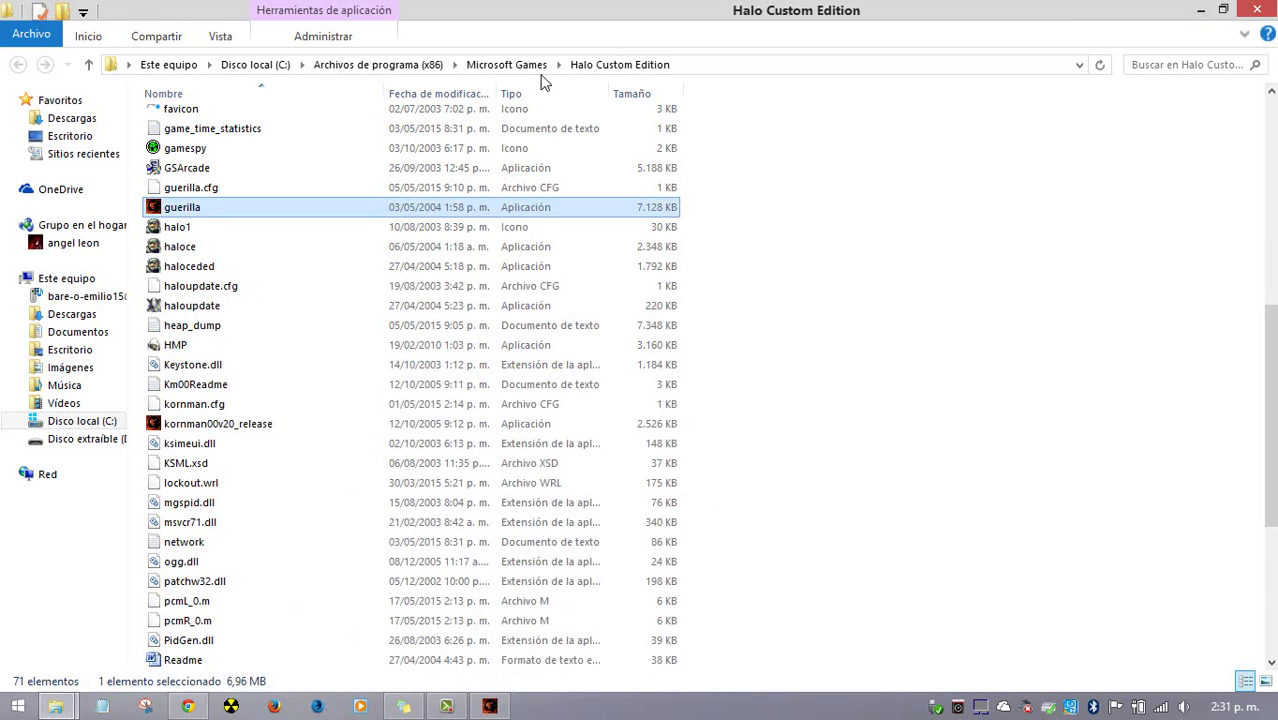
pyautogui.click(1200, 10)
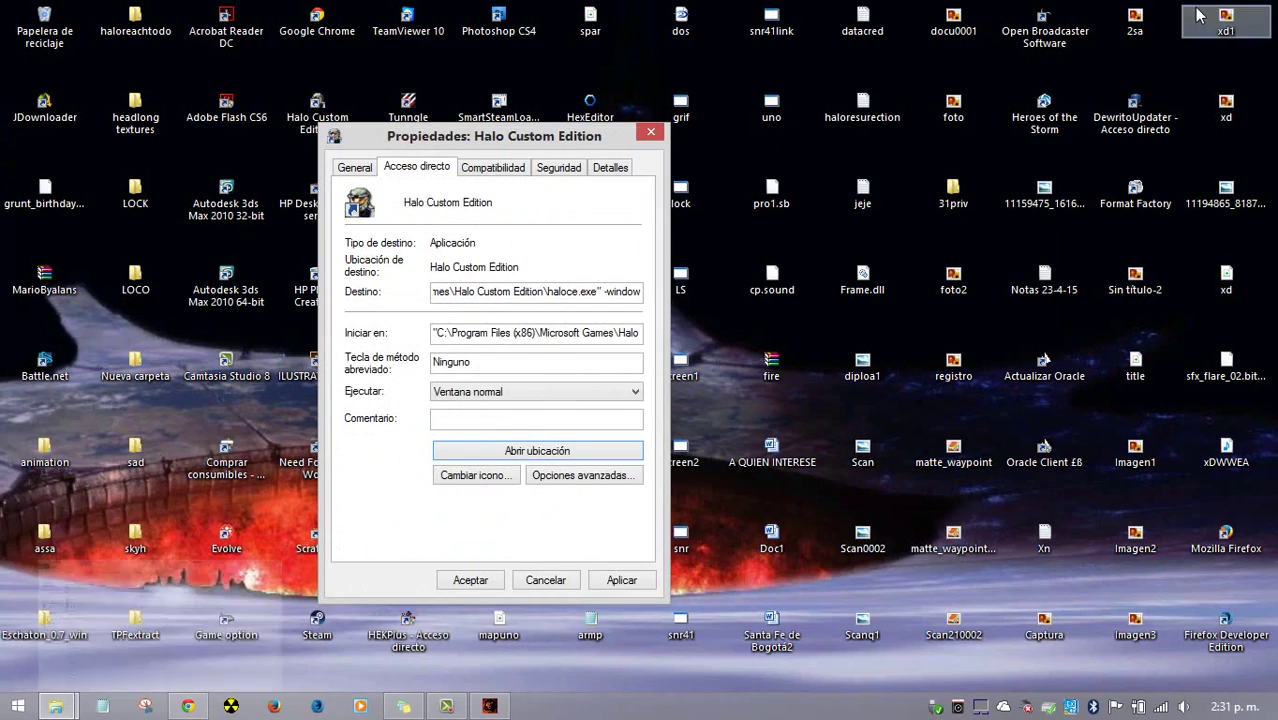
pyautogui.click(651, 135)
pyautogui.click(495, 35)
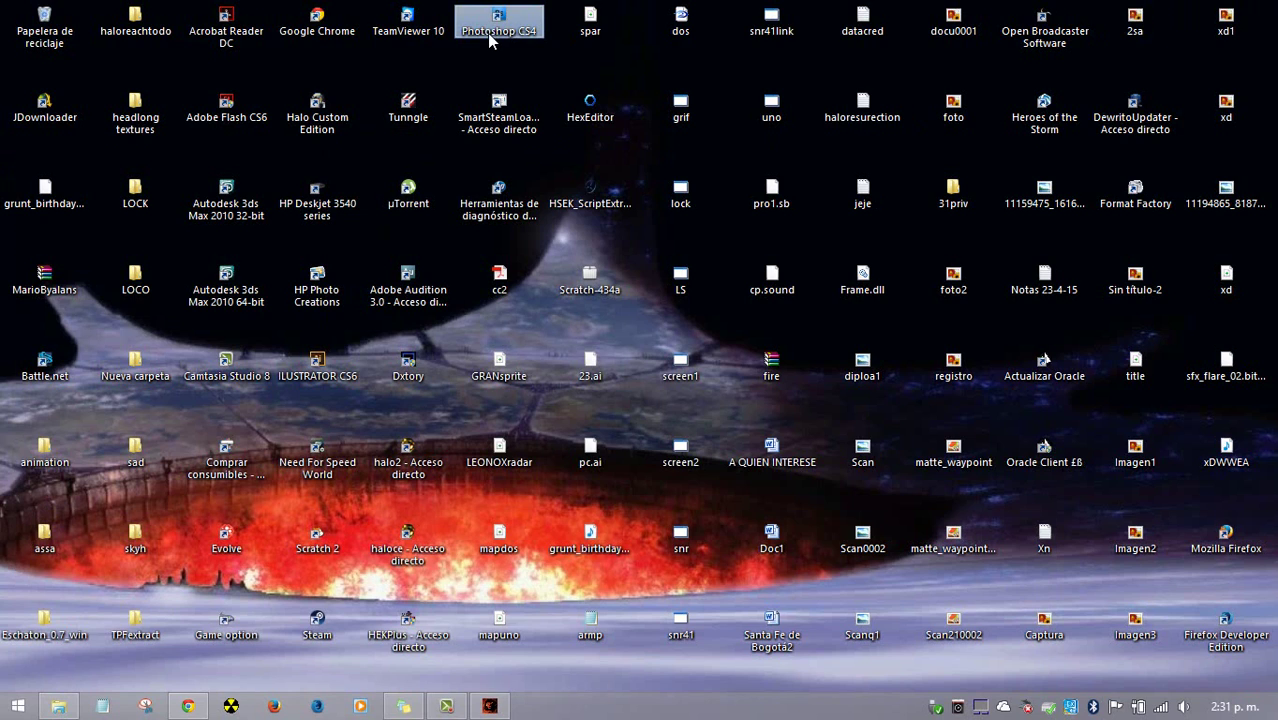
pyautogui.doubleClick(494, 22)
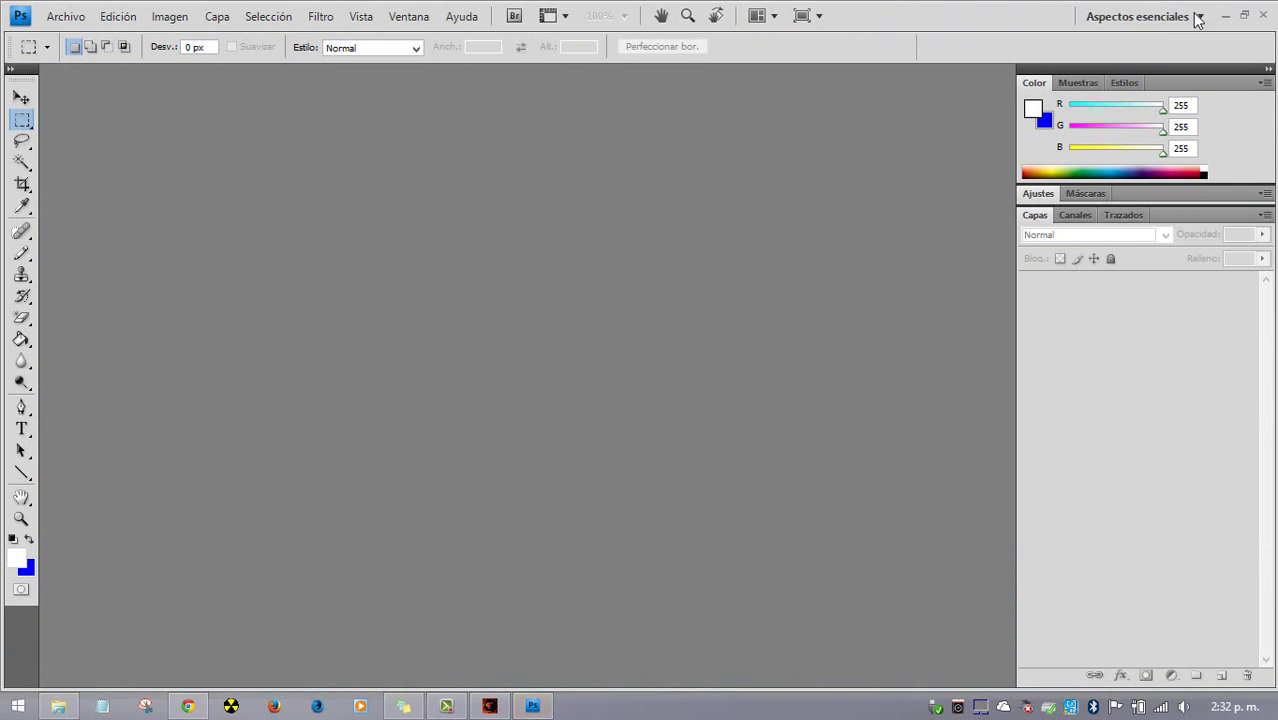
# Minimize Photoshop and delete the 31priv folder from the desktop
pyautogui.click(534, 708)
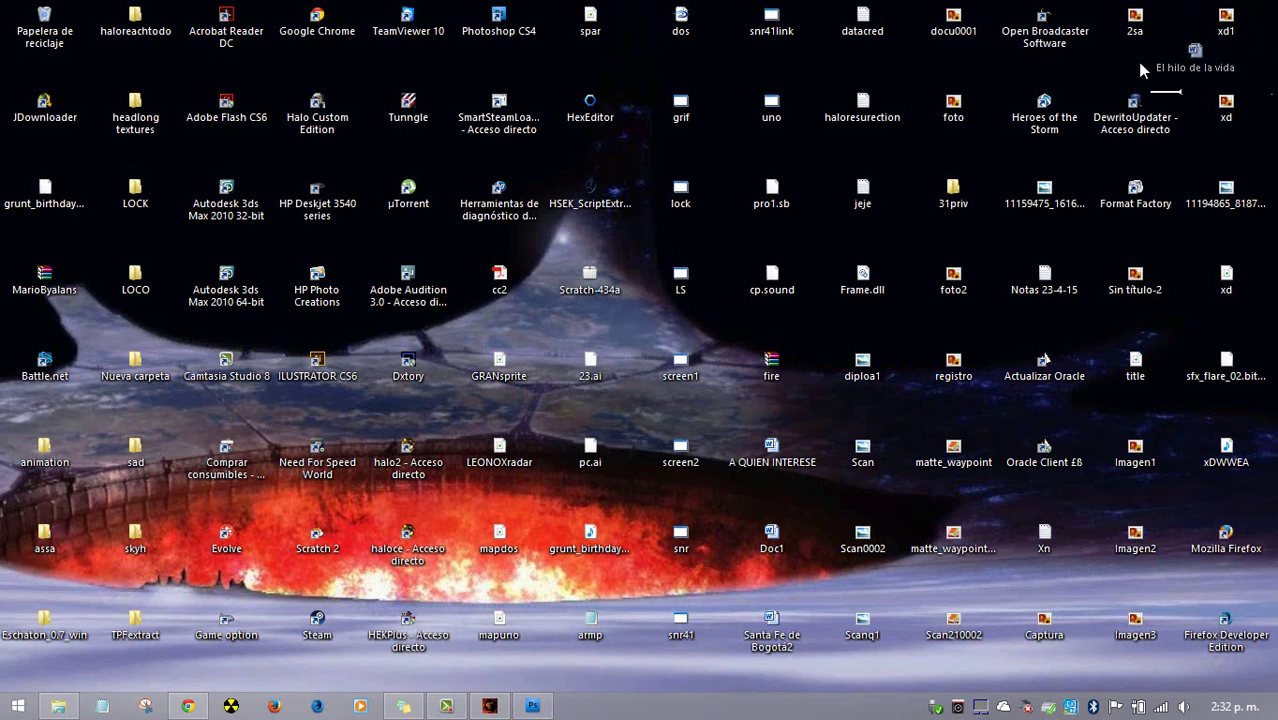
pyautogui.click(938, 200)
pyautogui.press('Delete')
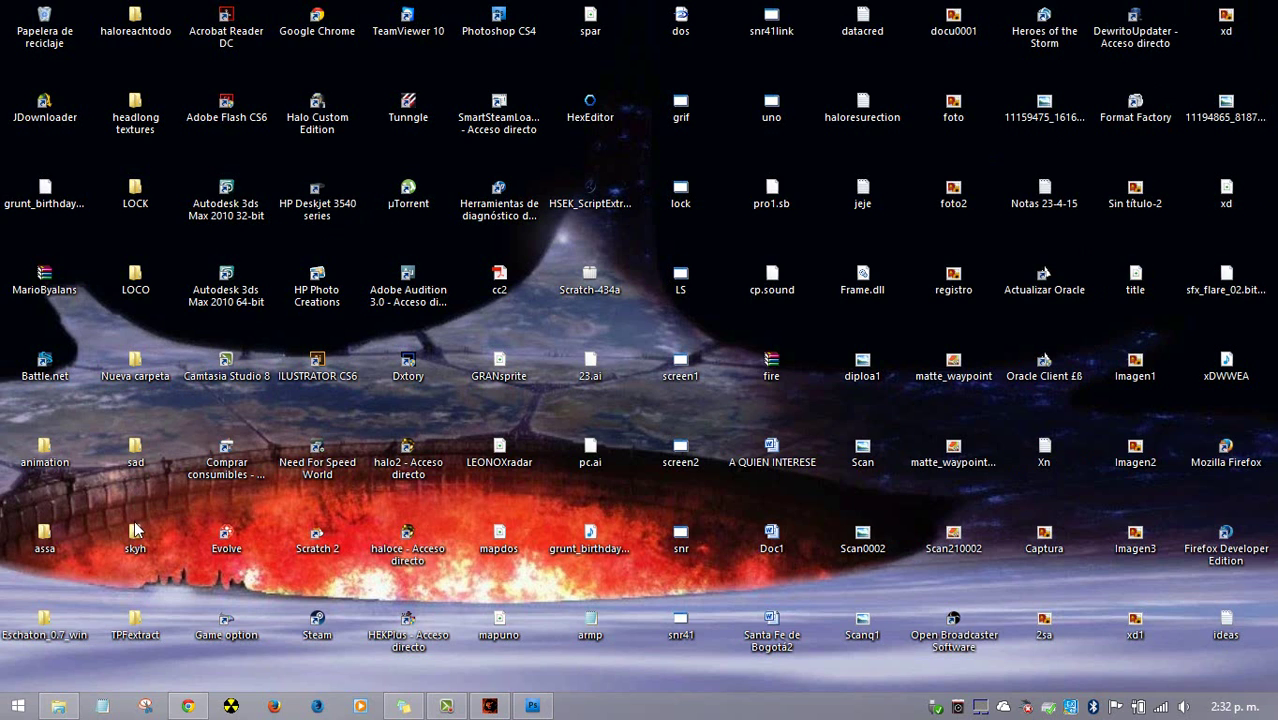
# Look through the assa folder's levels and dlc subfolders and close the folder window
pyautogui.doubleClick(57, 545)
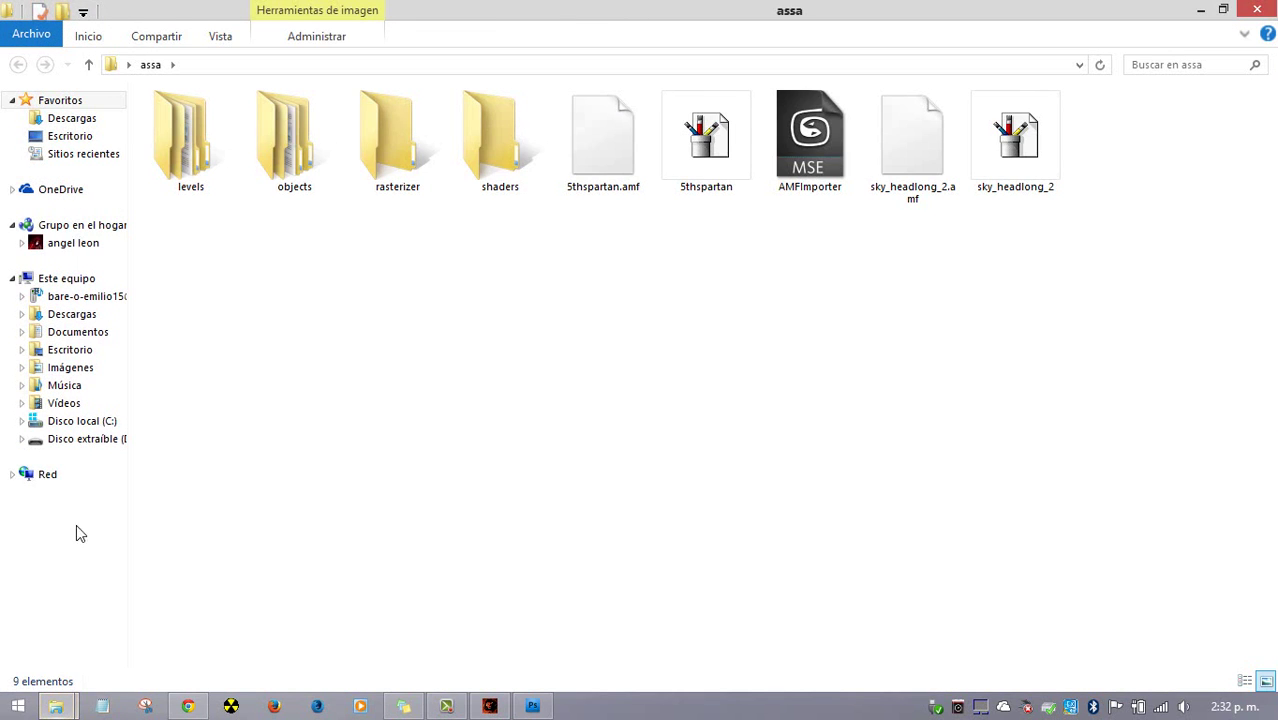
pyautogui.doubleClick(233, 186)
pyautogui.doubleClick(180, 121)
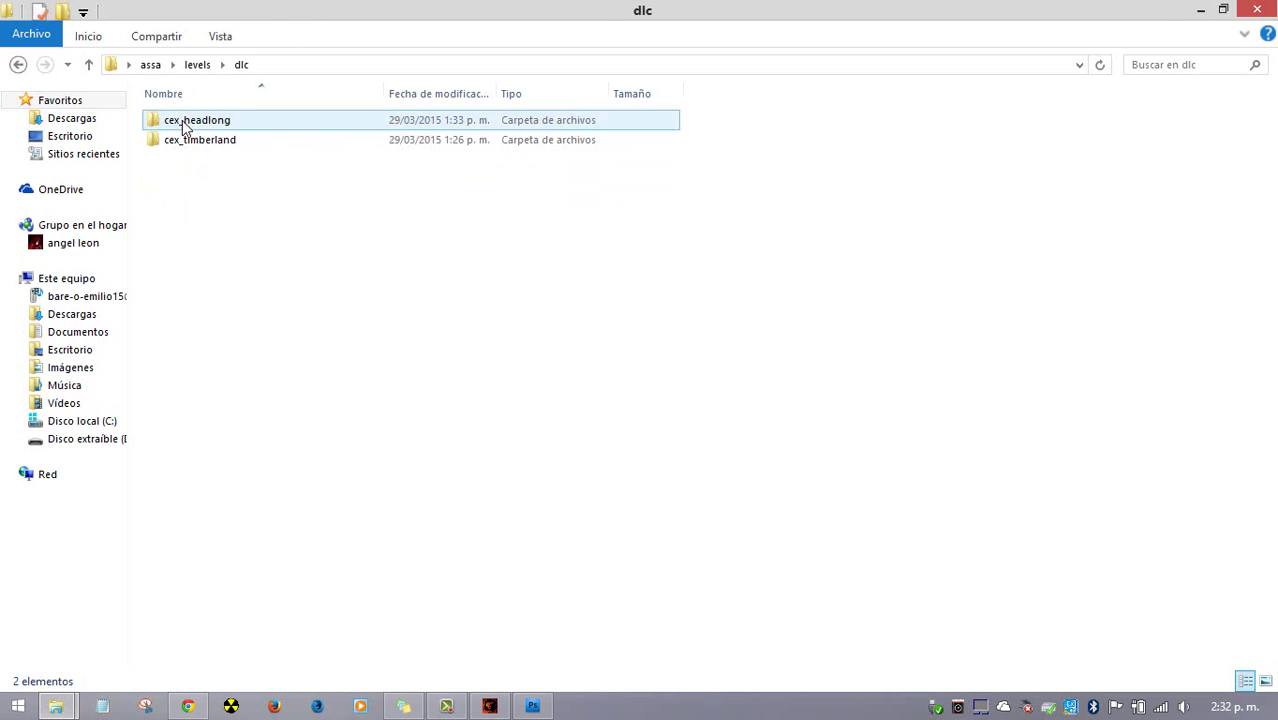
pyautogui.click(18, 65)
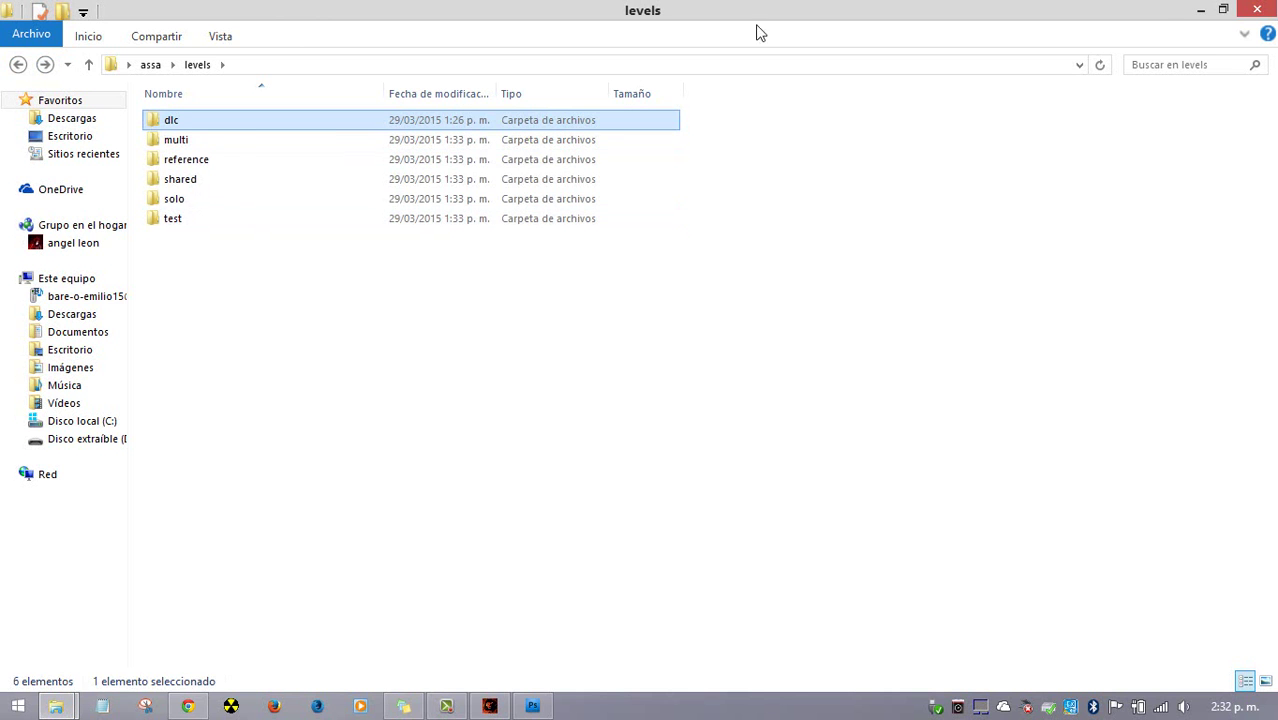
pyautogui.click(1262, 9)
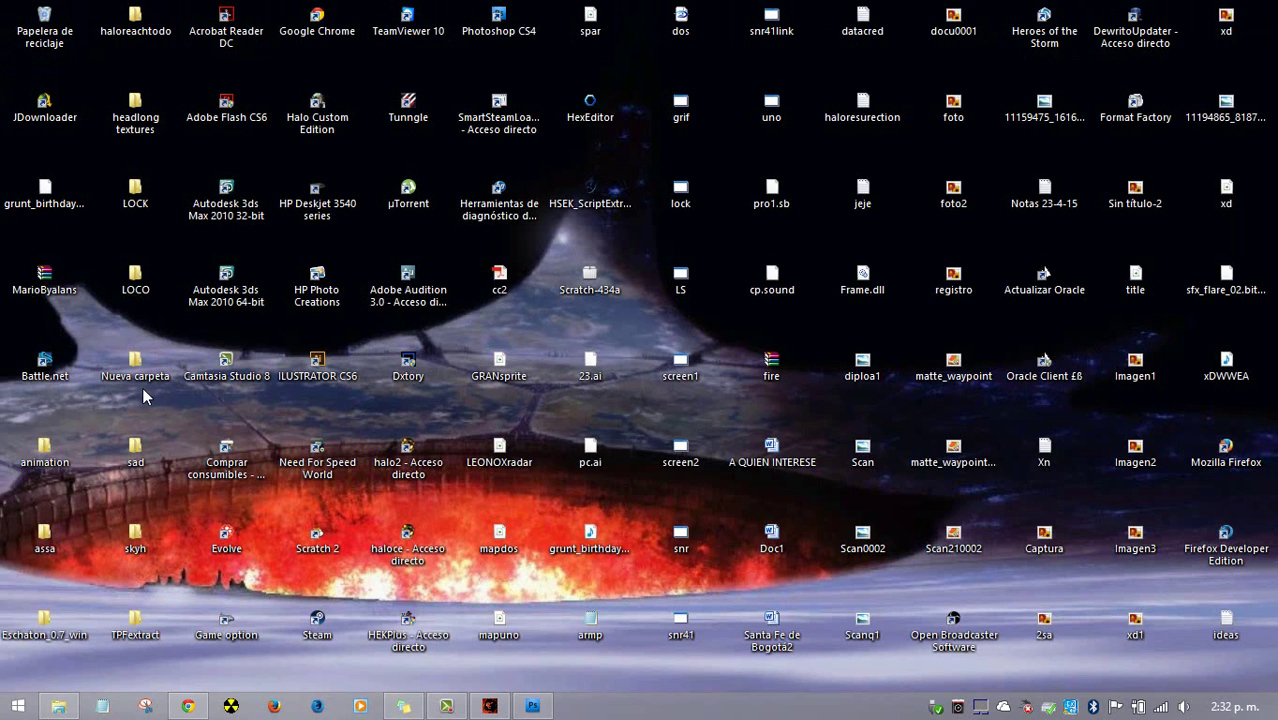
# Check the contents of the fire.zip archive, close it and delete the archive from the desktop
pyautogui.click(155, 555)
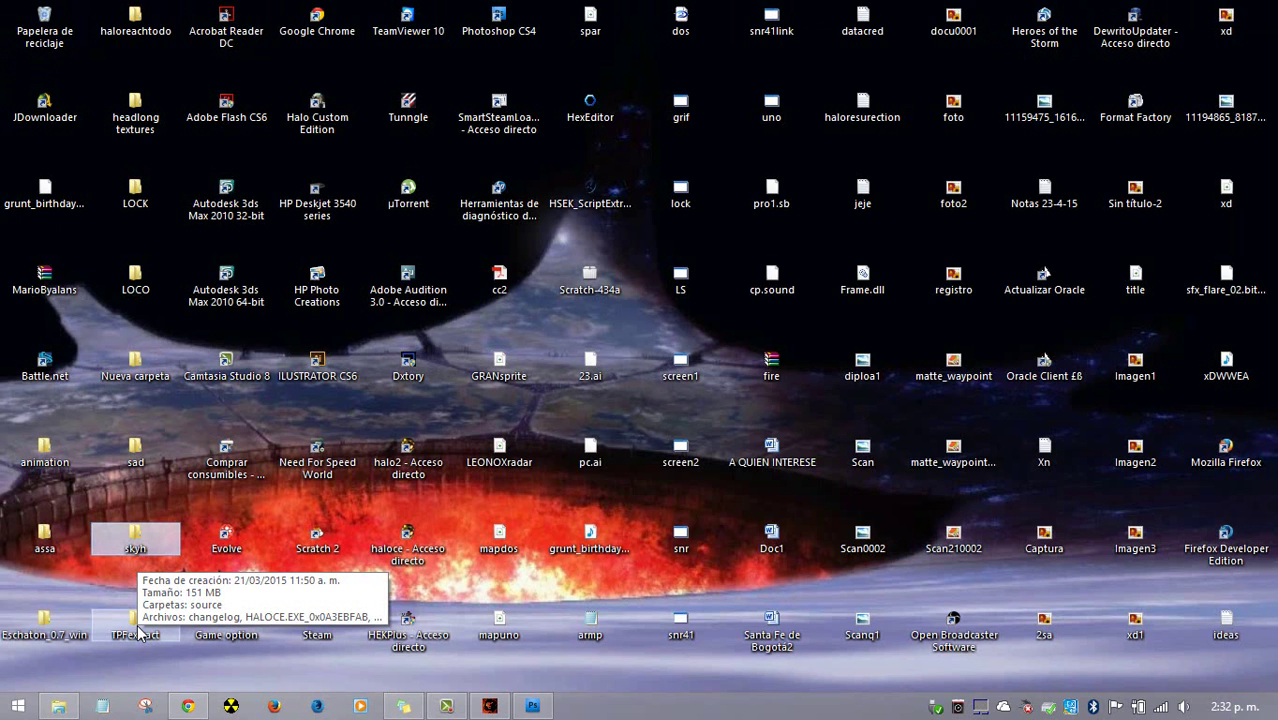
pyautogui.write('fr')
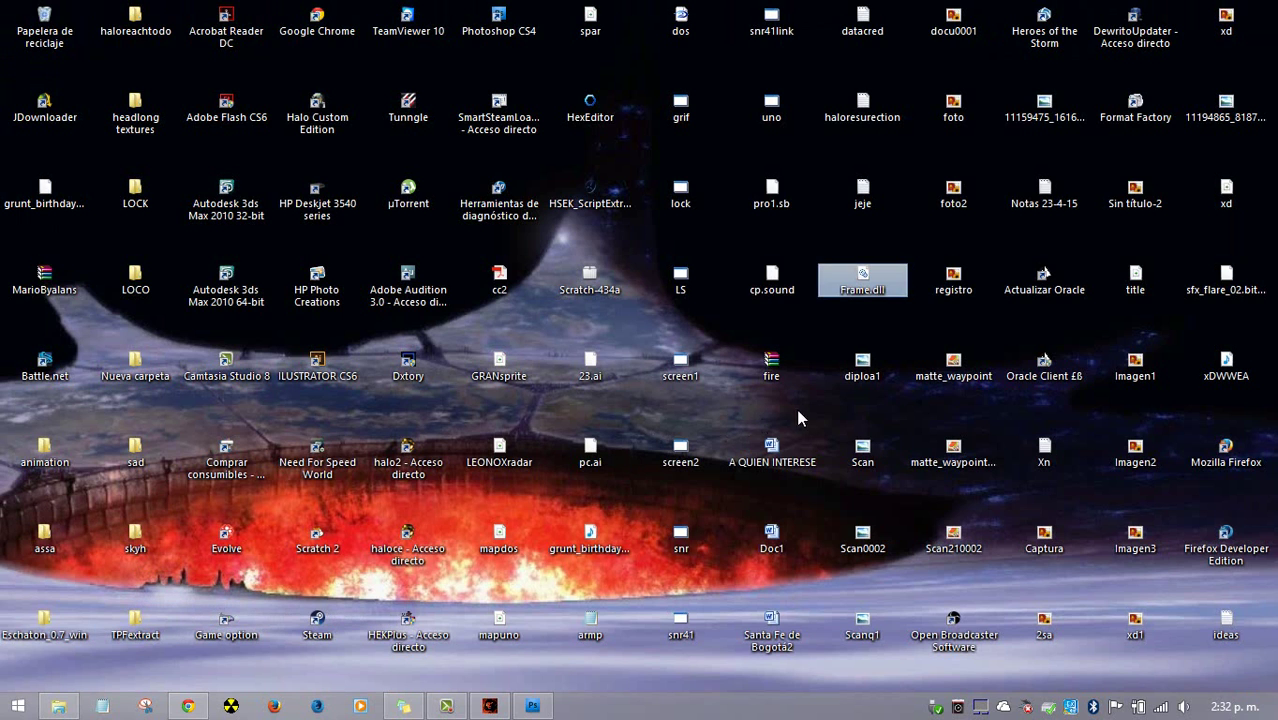
pyautogui.doubleClick(776, 372)
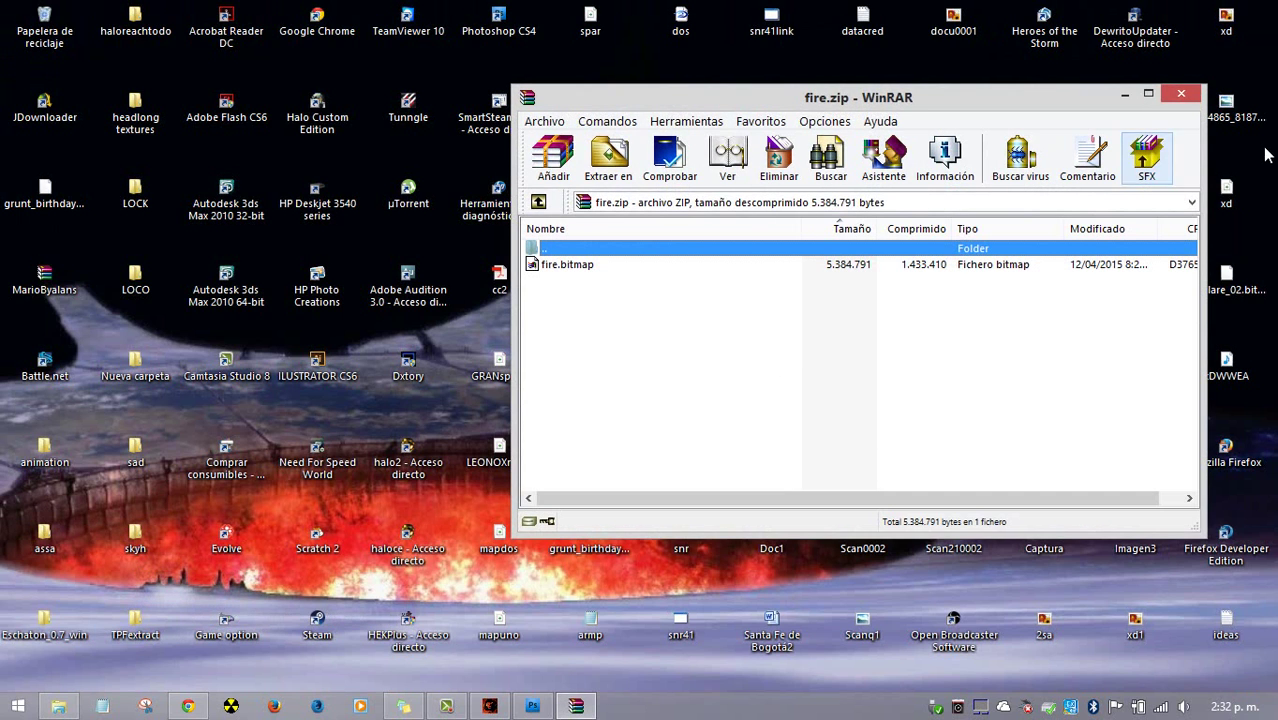
pyautogui.click(1181, 93)
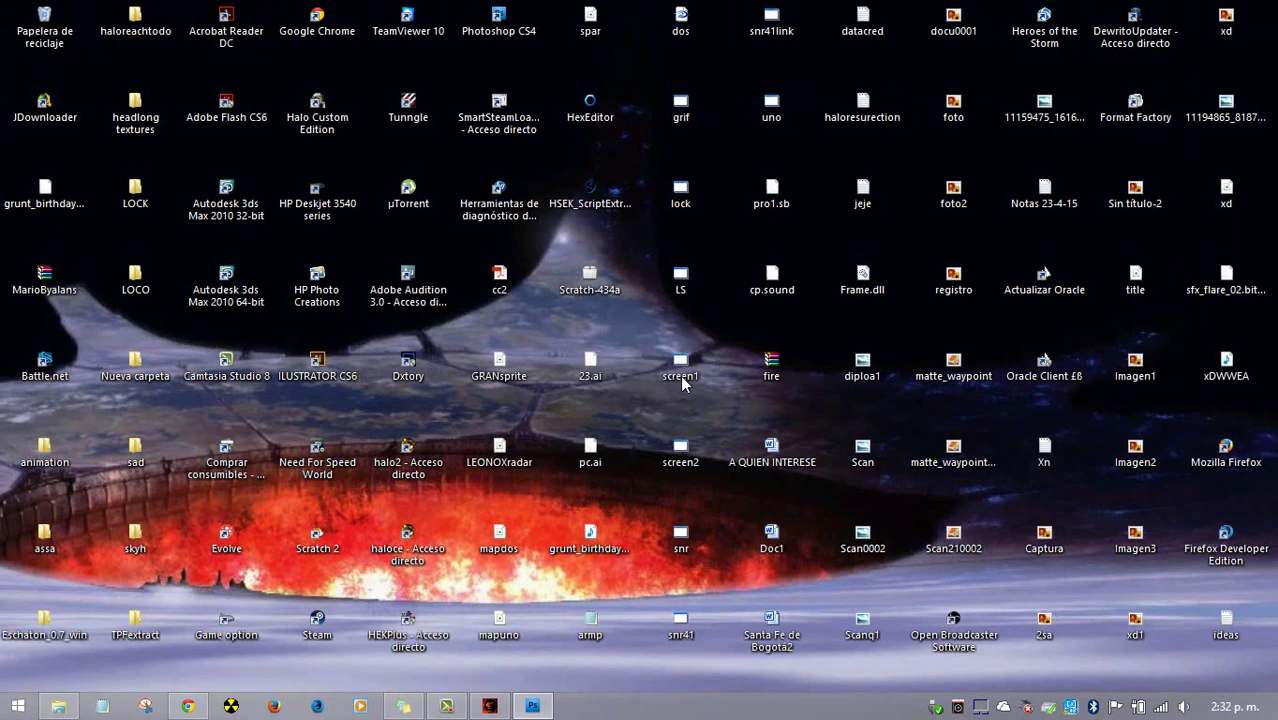
pyautogui.press('Delete')
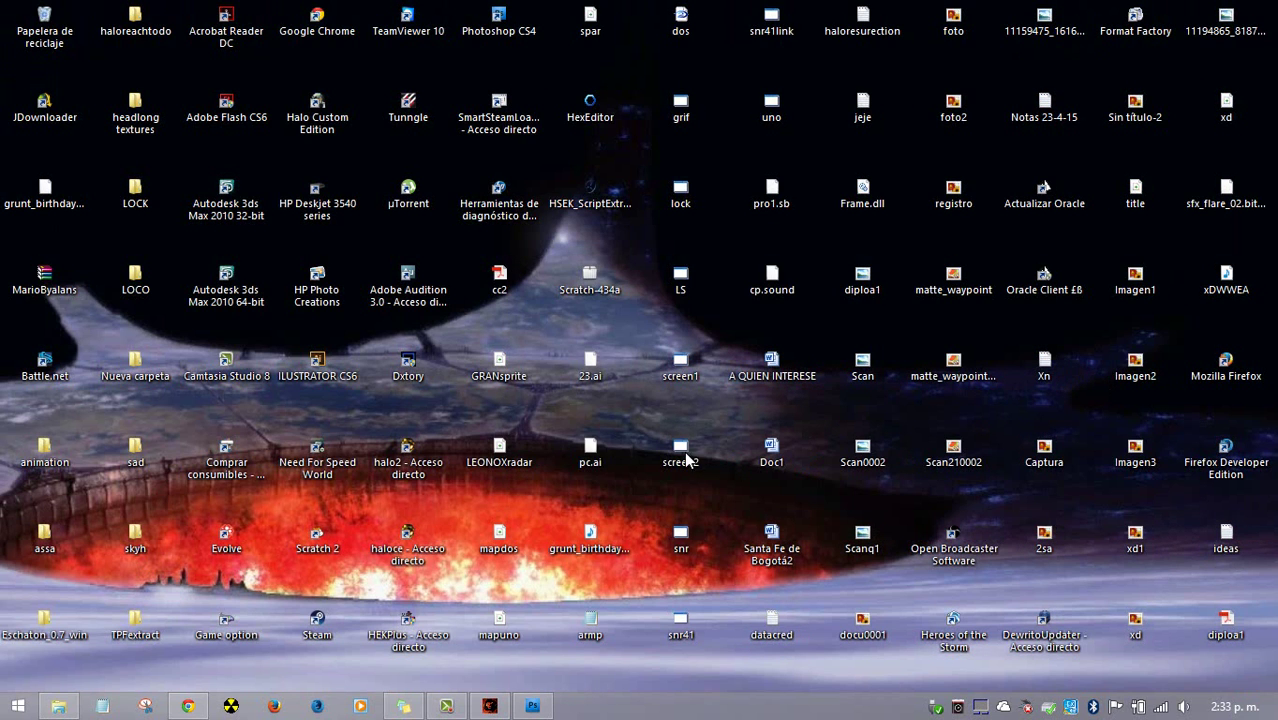
# Open the TPFextract folder on the desktop, browse its textures and select the white glow bitmap HALOCE.EXE_0x048FA911
pyautogui.doubleClick(133, 621)
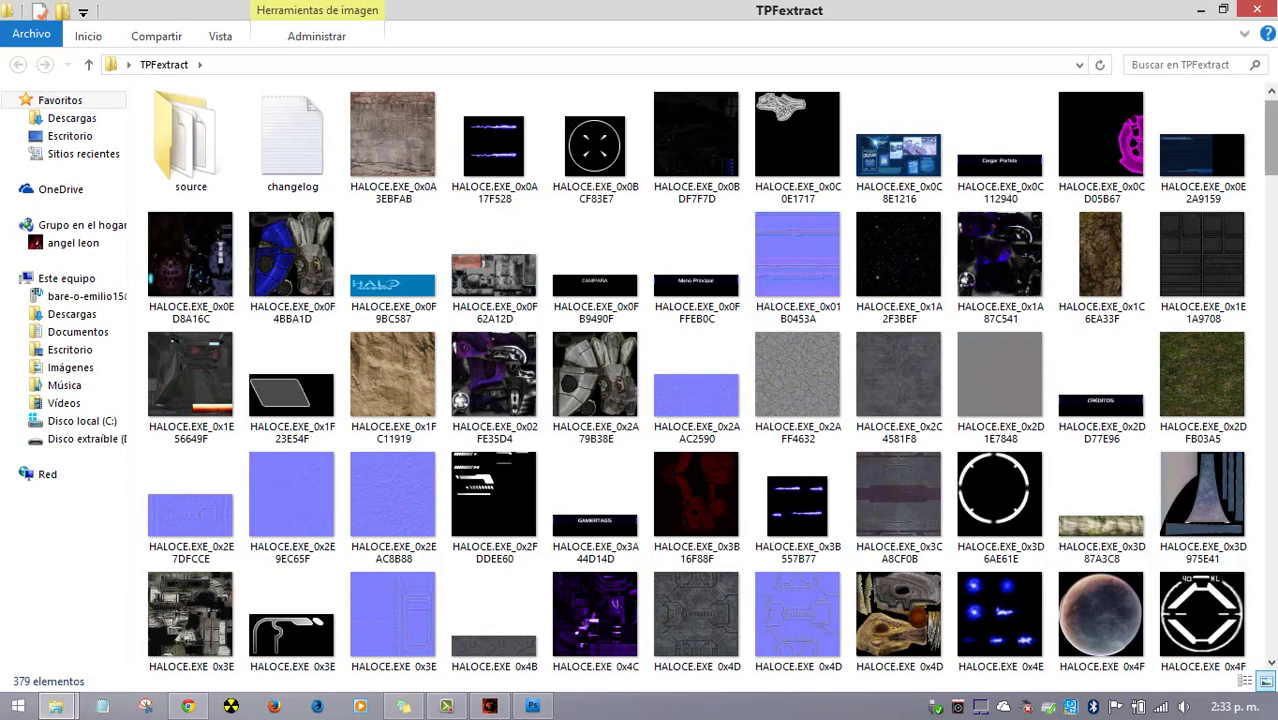
pyautogui.scroll(-3, 1268, 160)
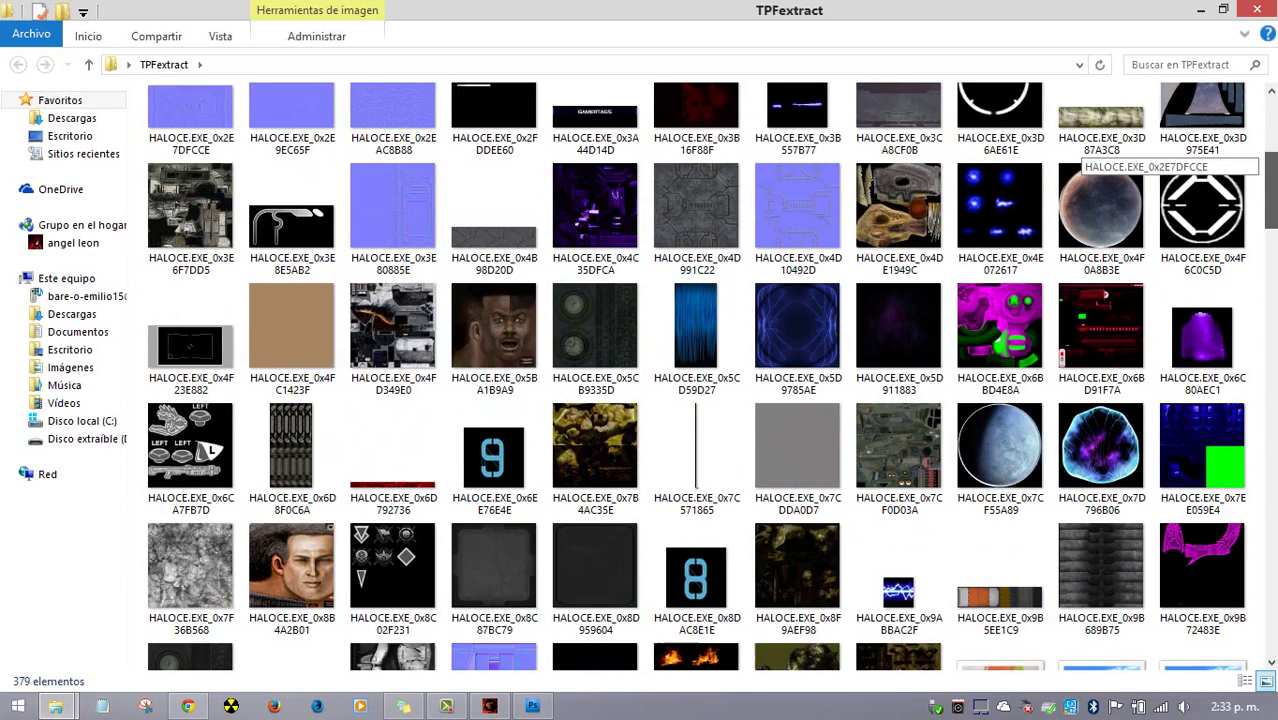
pyautogui.scroll(-1, 1268, 160)
pyautogui.scroll(-4, 1268, 160)
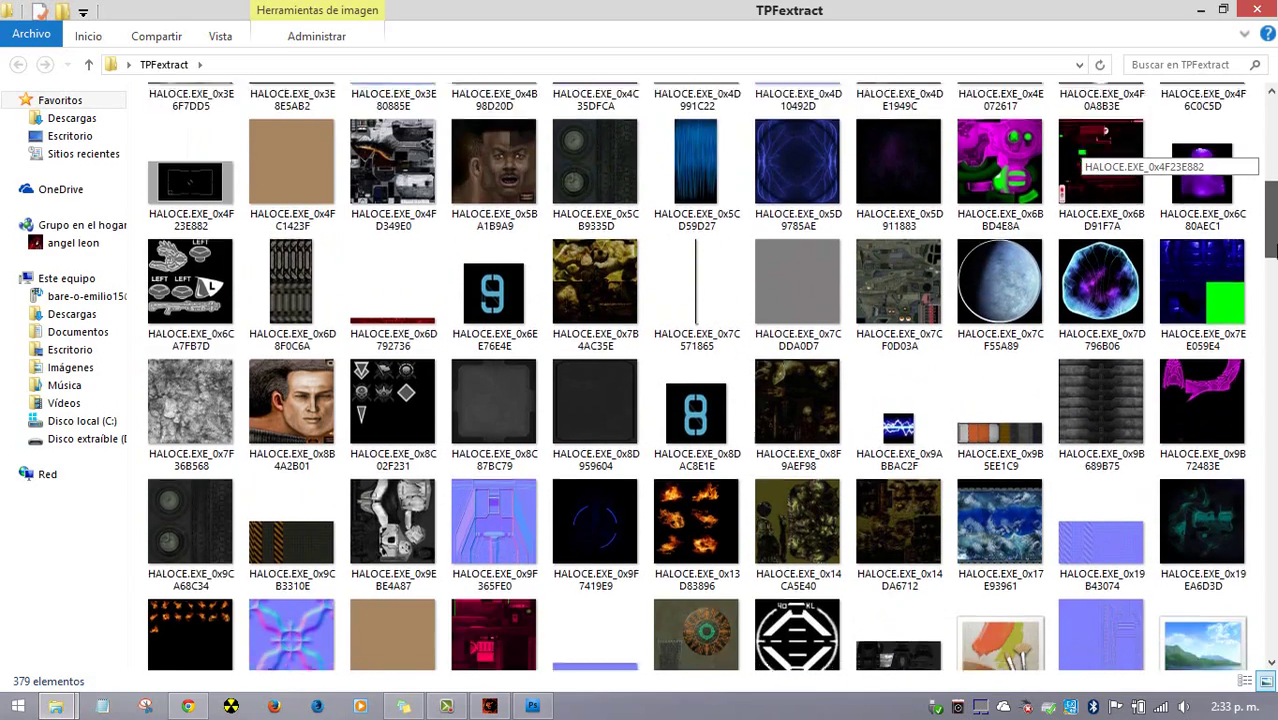
pyautogui.scroll(-4, 1268, 160)
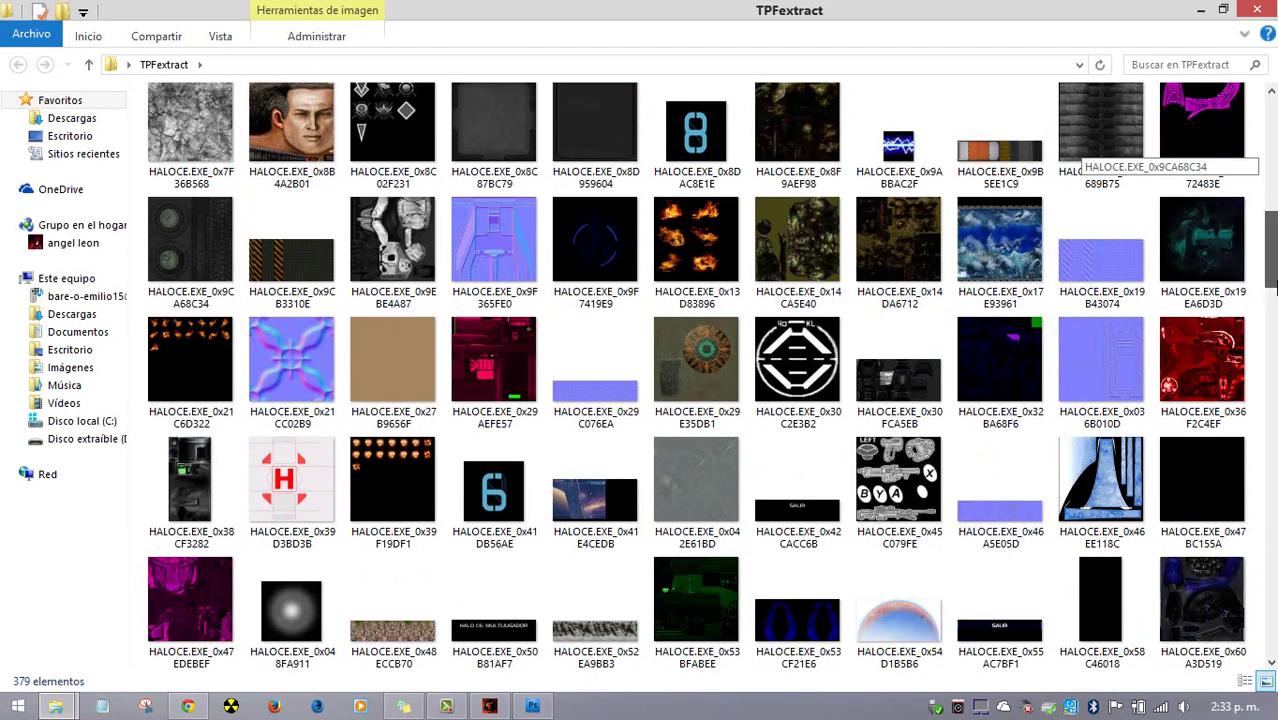
pyautogui.scroll(-4, 1268, 160)
pyautogui.scroll(-5, 1268, 160)
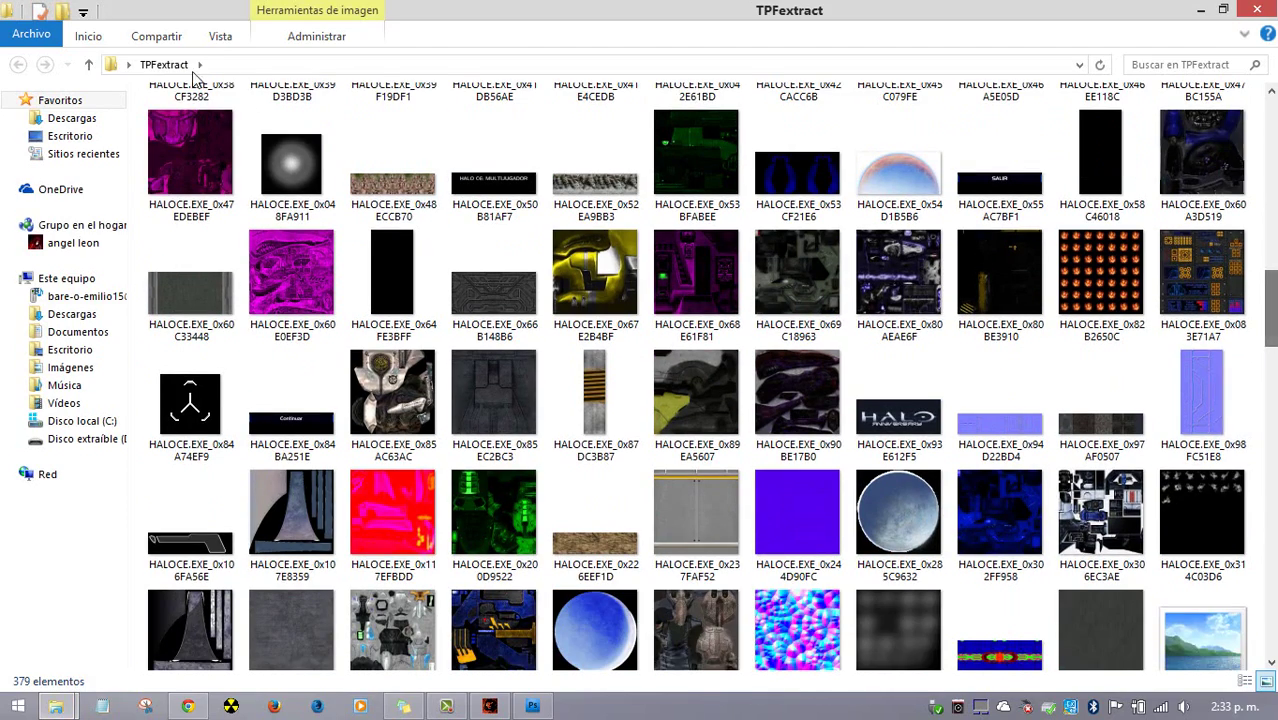
pyautogui.click(292, 180)
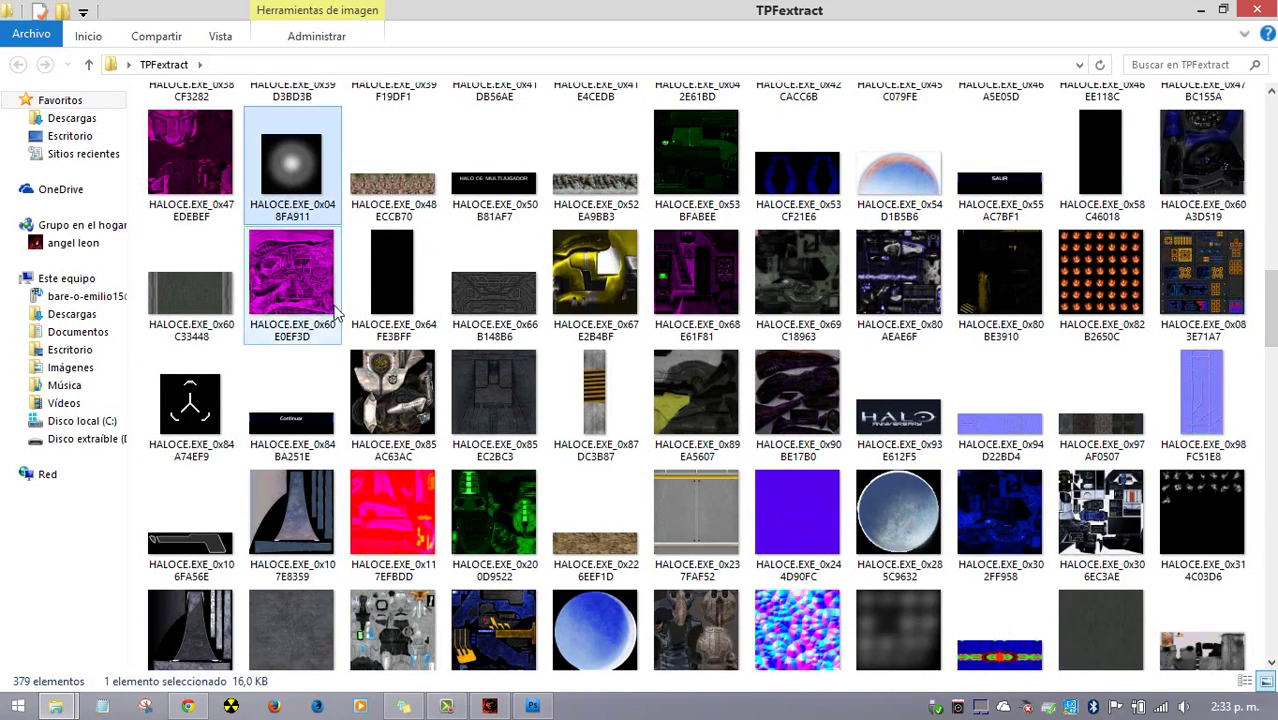
# Switch to Photoshop and start a new document with a width and height of 512 pixels
pyautogui.click(533, 706)
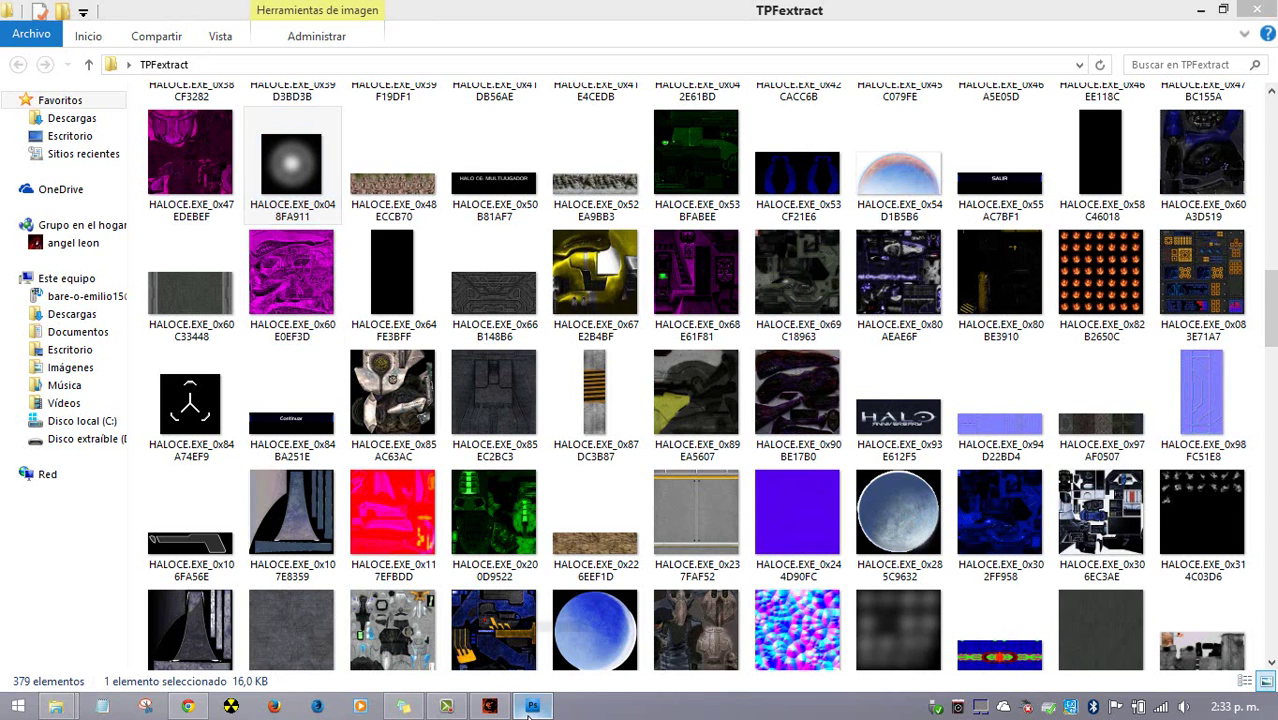
pyautogui.click(62, 16)
pyautogui.click(78, 40)
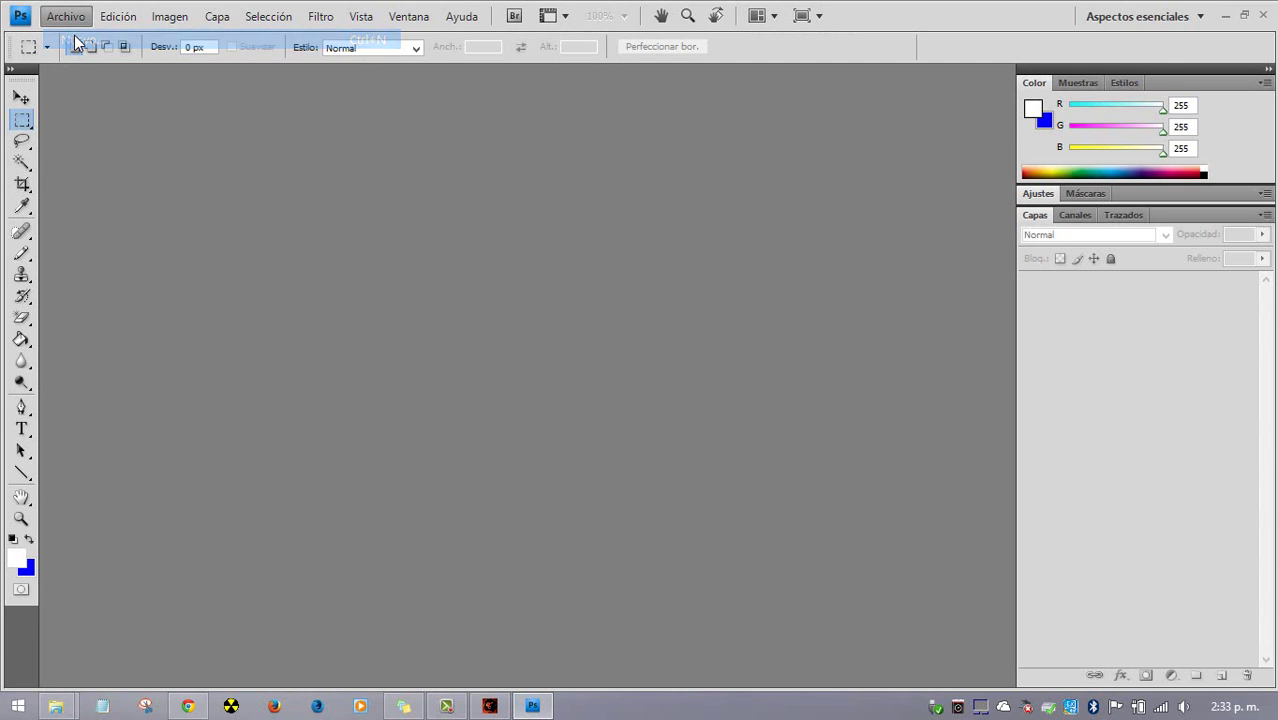
pyautogui.doubleClick(543, 245)
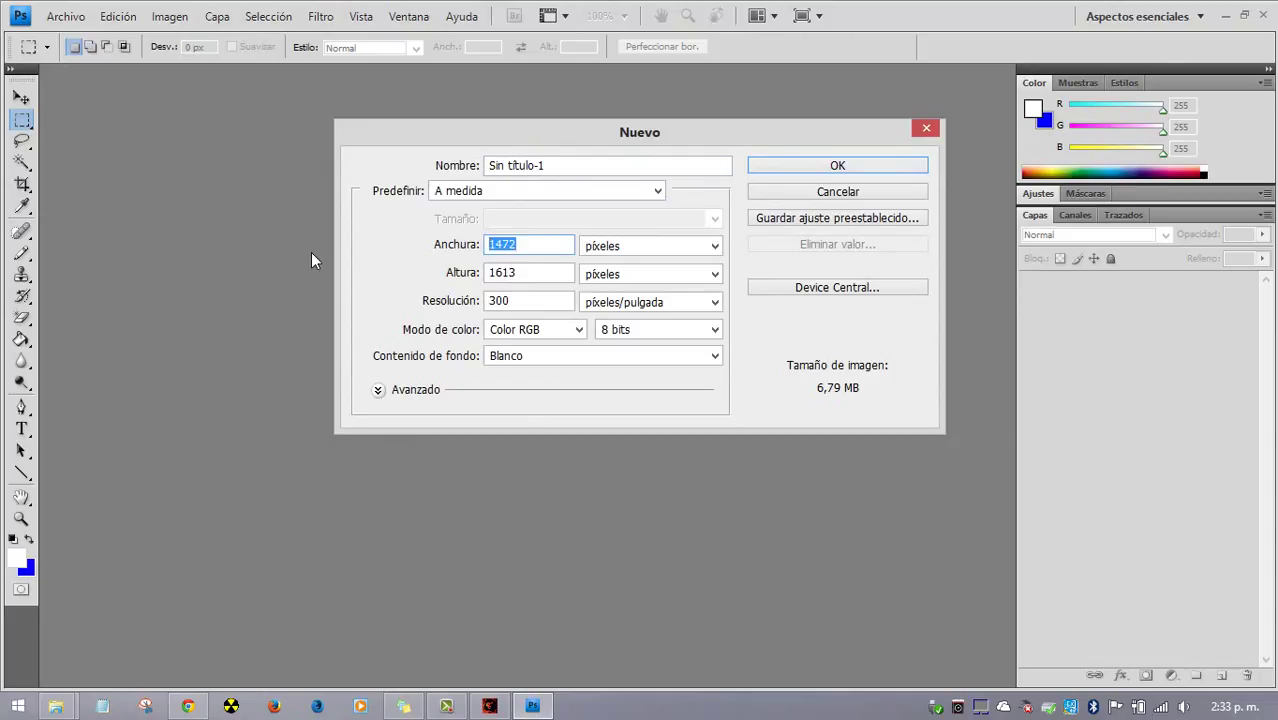
pyautogui.write('512')
pyautogui.press('Tab')
pyautogui.press('Tab')
pyautogui.write('512')
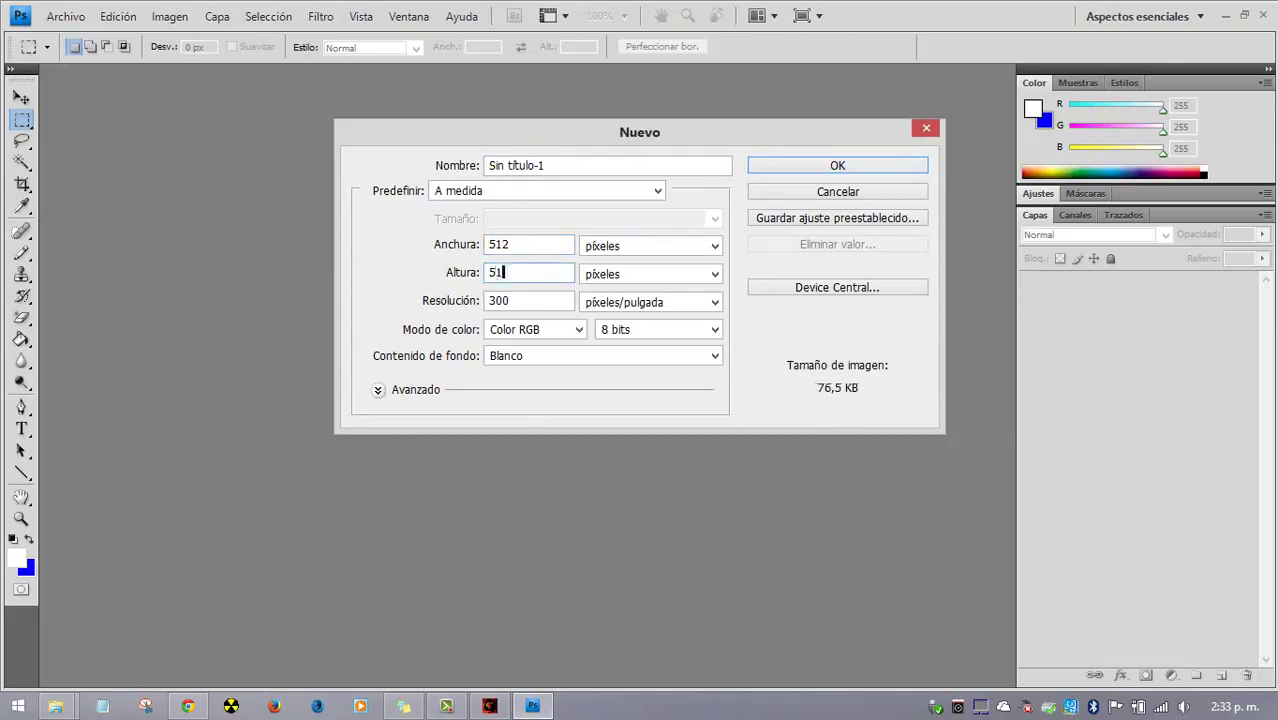
# Set the new document's resolution to 72 pixels per inch and its background to transparent, and create it
pyautogui.doubleClick(500, 300)
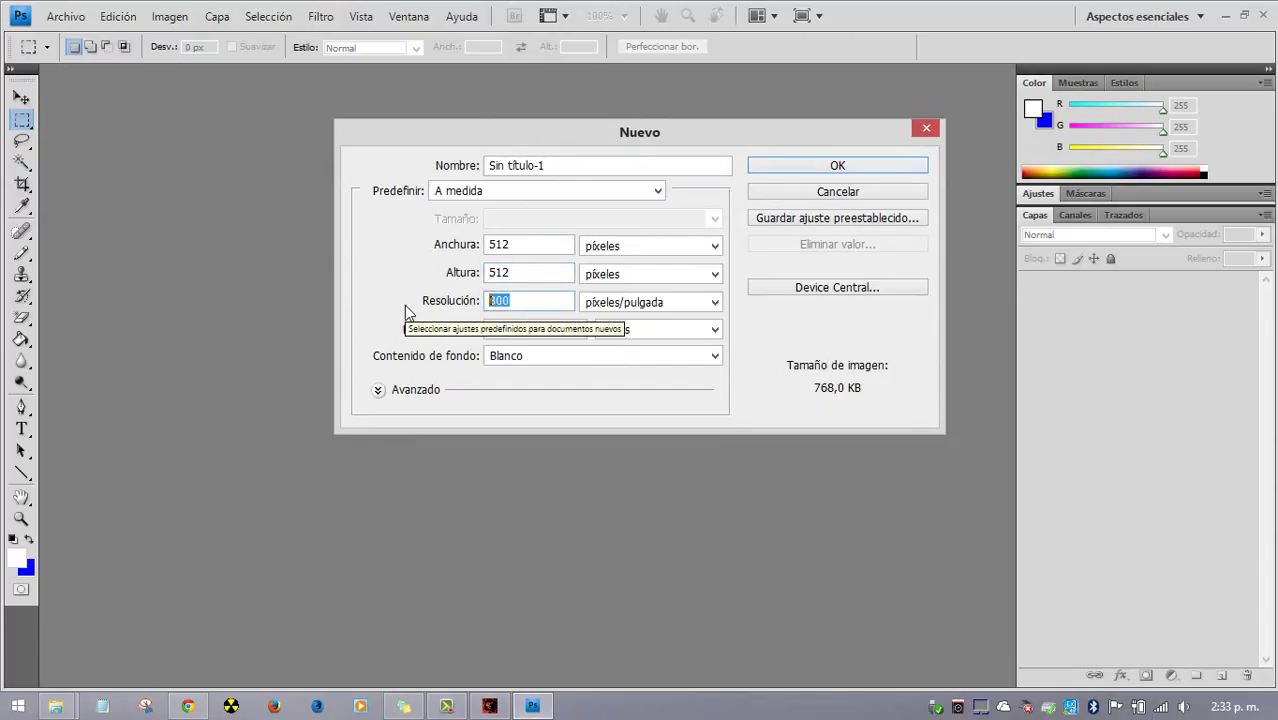
pyautogui.write('72')
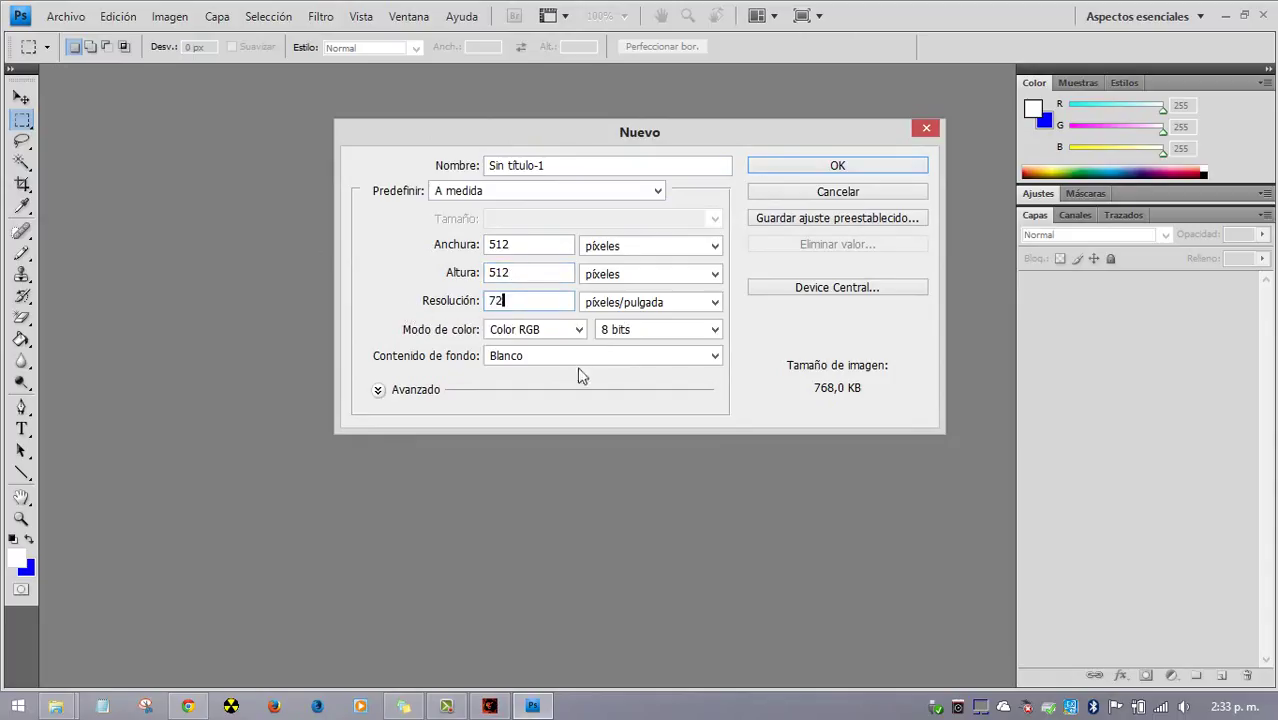
pyautogui.click(554, 355)
pyautogui.click(548, 369)
pyautogui.press('Down')
pyautogui.press('Down')
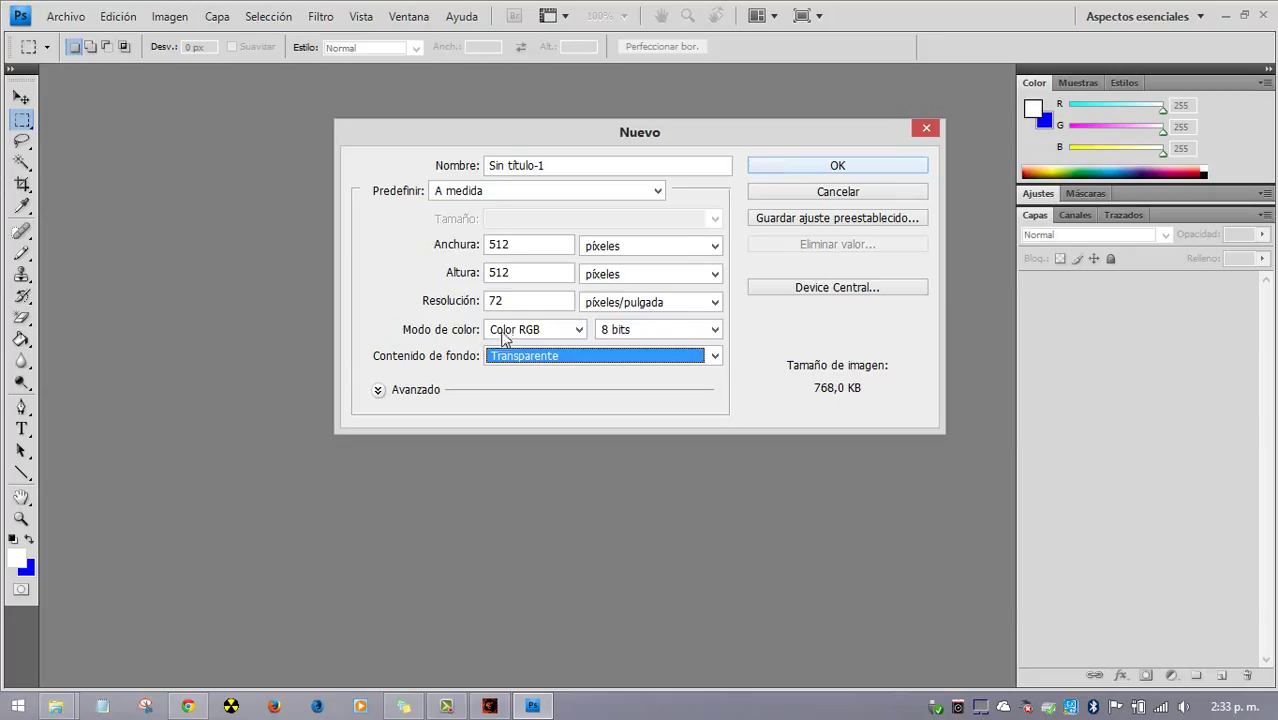
pyautogui.click(832, 170)
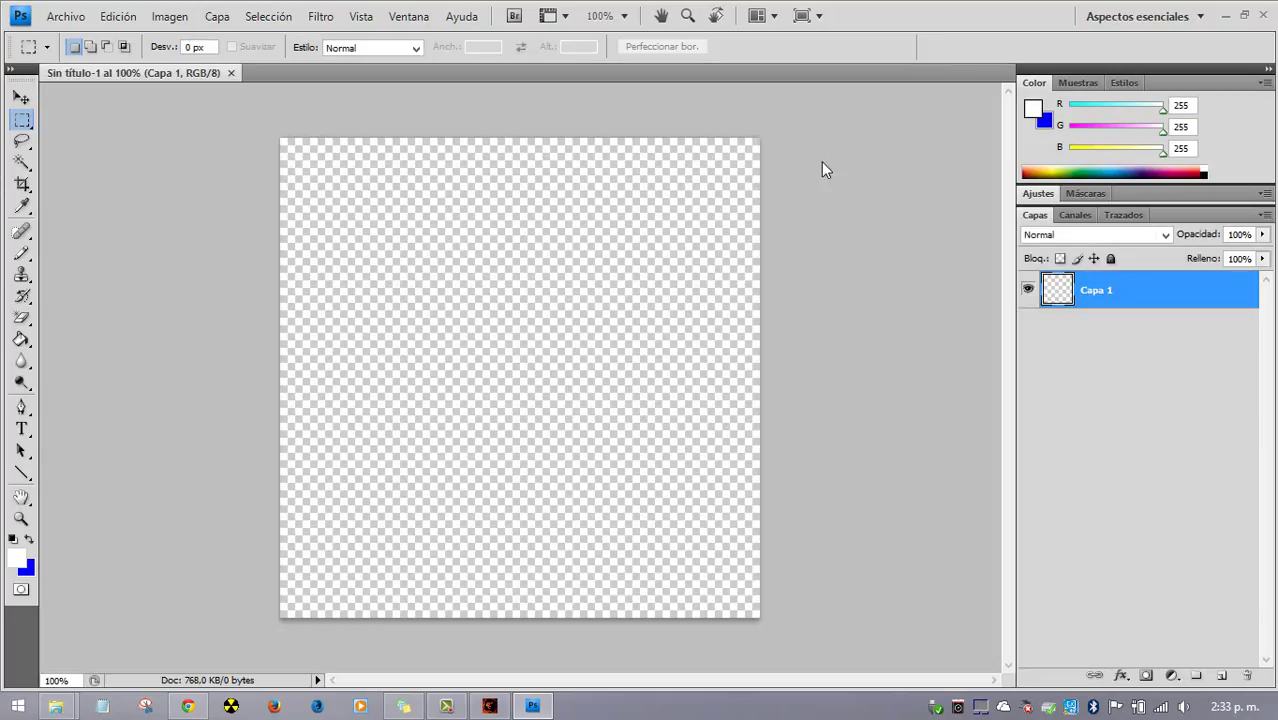
# Swap the foreground and background colours and confirm pure blue (RGB 0, 0, 255) as the foreground colour
pyautogui.click(28, 540)
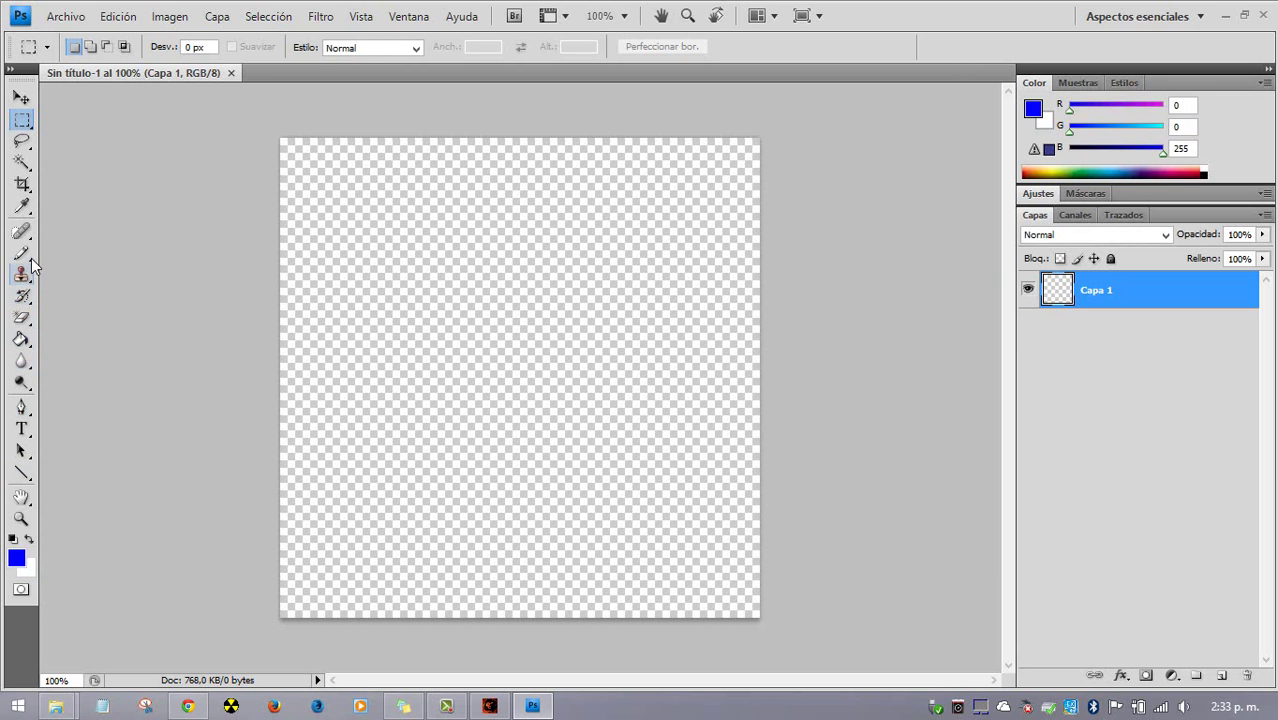
pyautogui.click(22, 297)
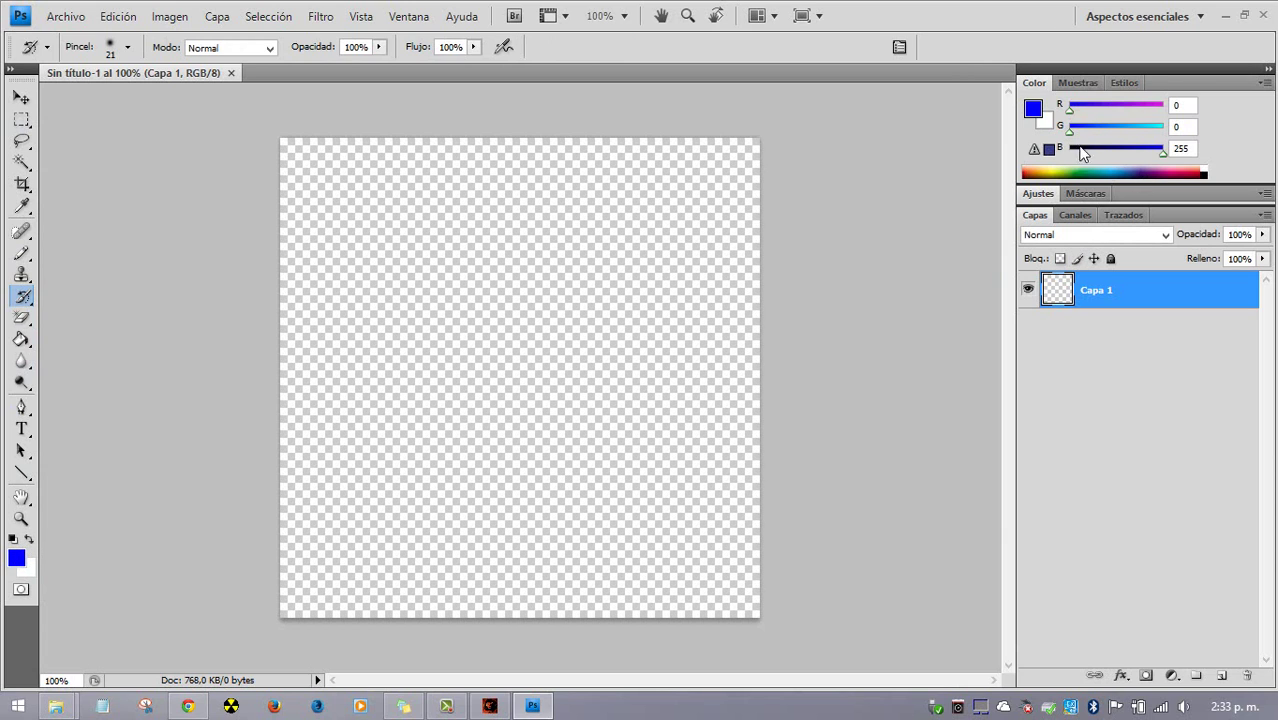
pyautogui.moveTo(1070, 111)
pyautogui.mouseDown()
pyautogui.moveTo(1092, 111)
pyautogui.moveTo(1070, 111)
pyautogui.mouseUp()
pyautogui.click(12, 561)
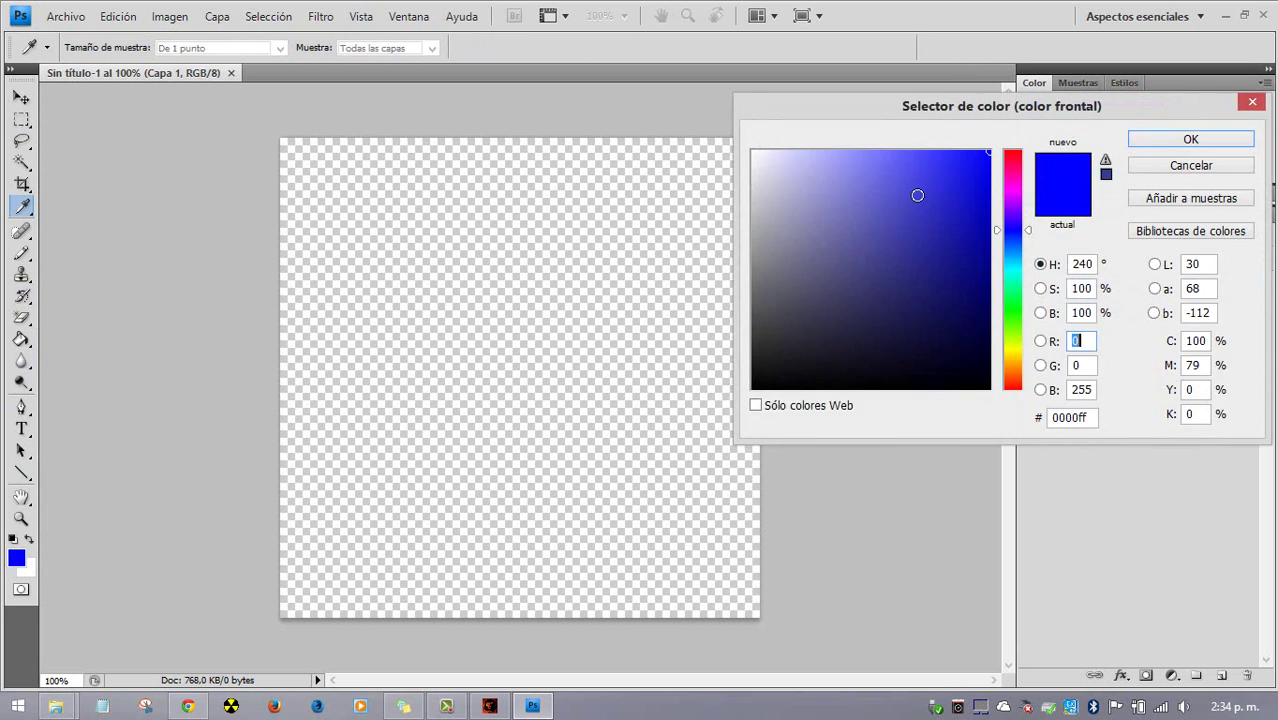
pyautogui.moveTo(897, 113); pyautogui.dragTo(438, 155)
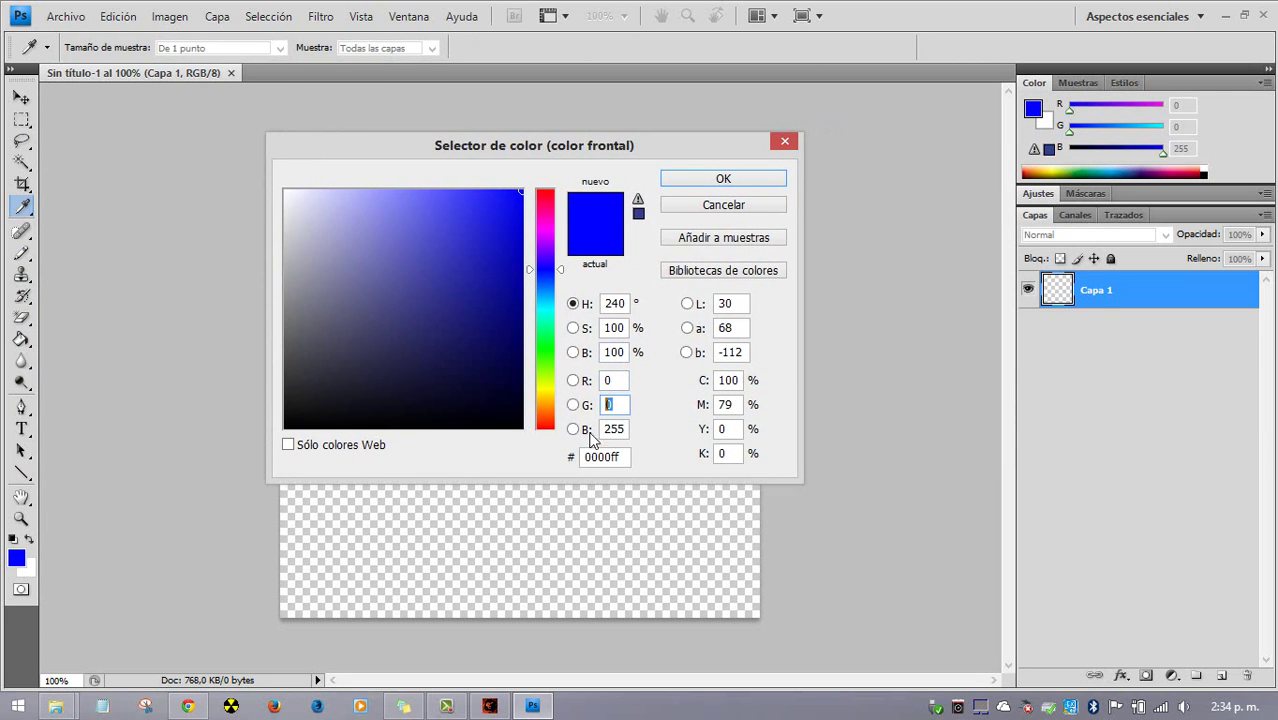
pyautogui.press('Tab')
pyautogui.moveTo(629, 440); pyautogui.dragTo(519, 447)
pyautogui.click(690, 179)
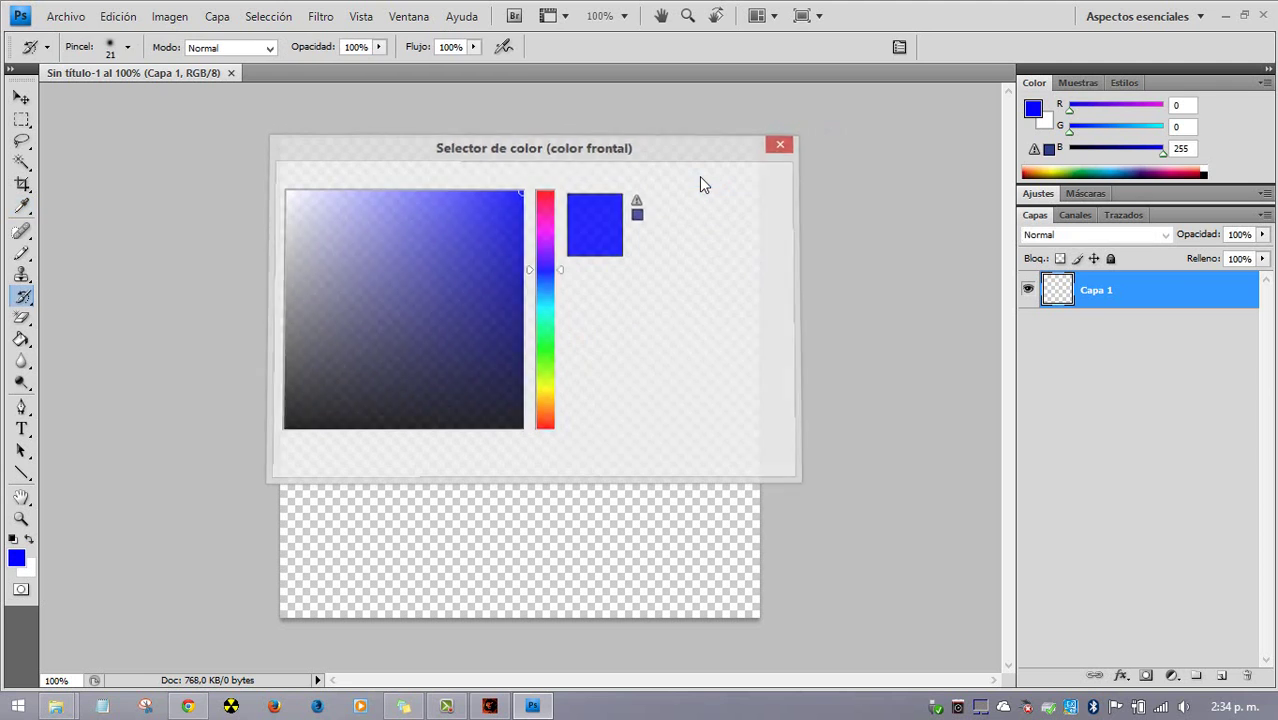
# Look through the history brush, pencil and paint bucket tool groups and choose the Brush tool
pyautogui.click(22, 297)
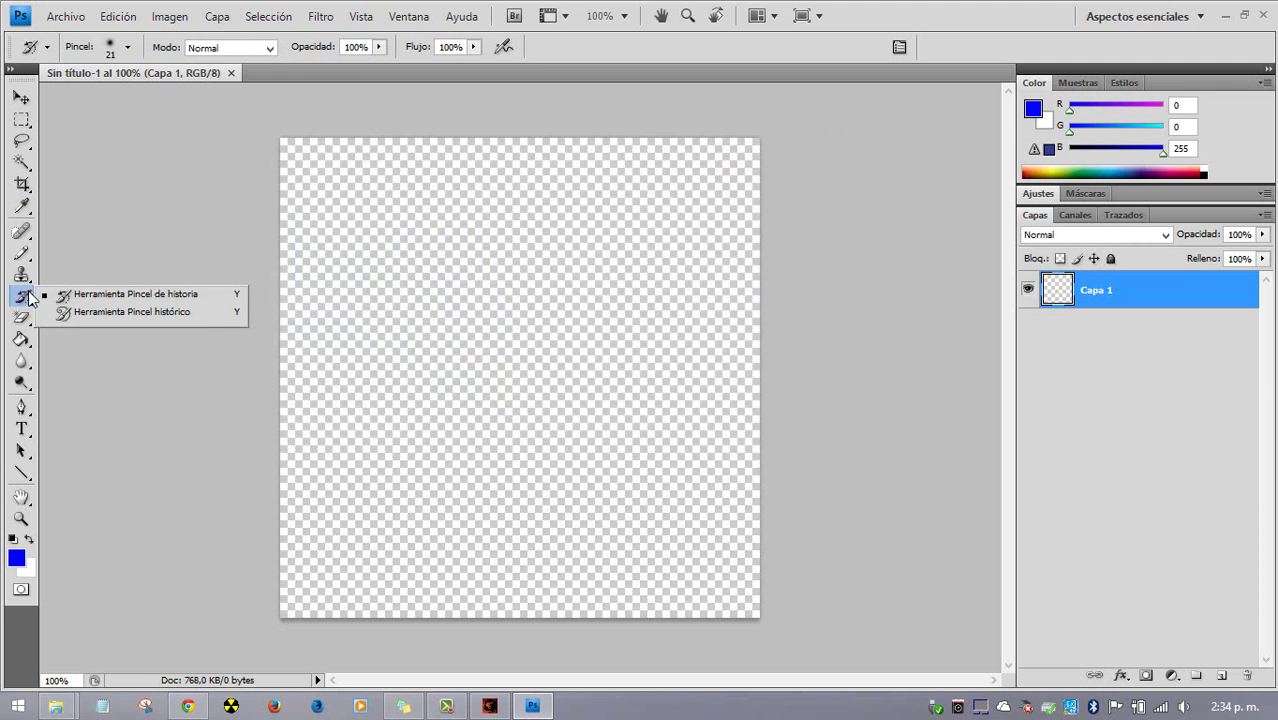
pyautogui.click(22, 298)
pyautogui.click(22, 255)
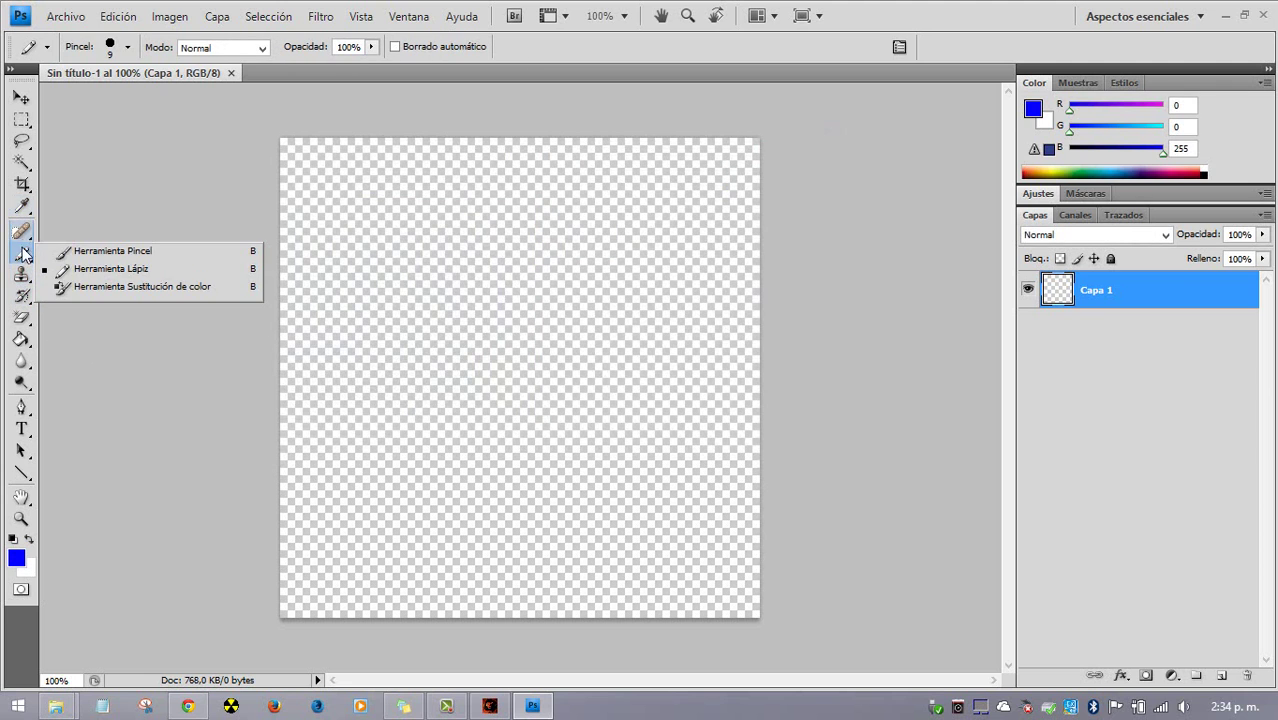
pyautogui.click(20, 339)
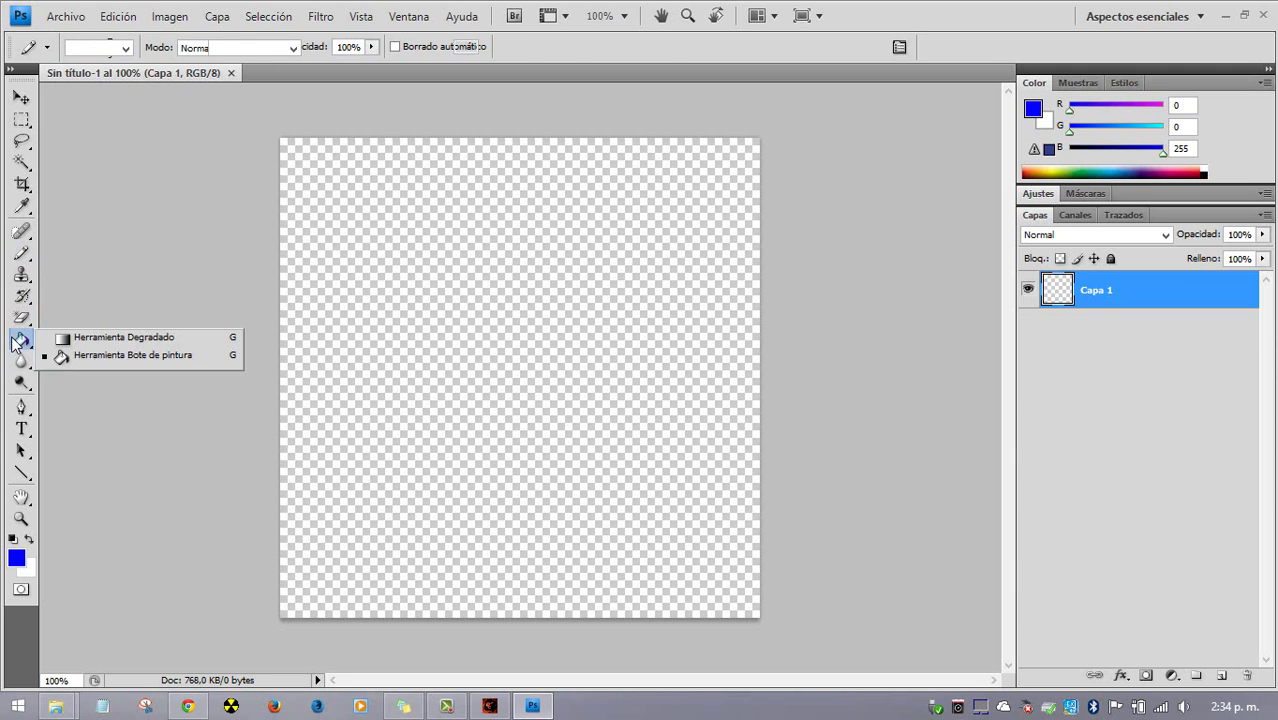
pyautogui.click(21, 256)
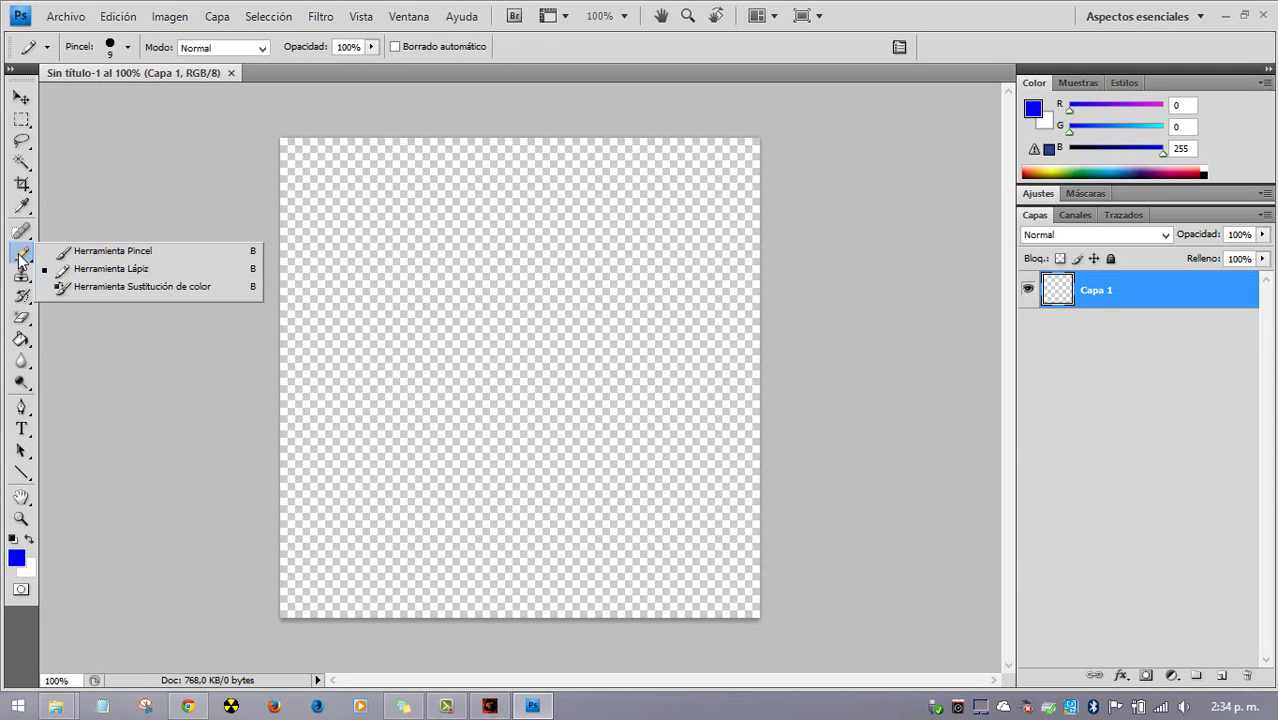
pyautogui.click(100, 251)
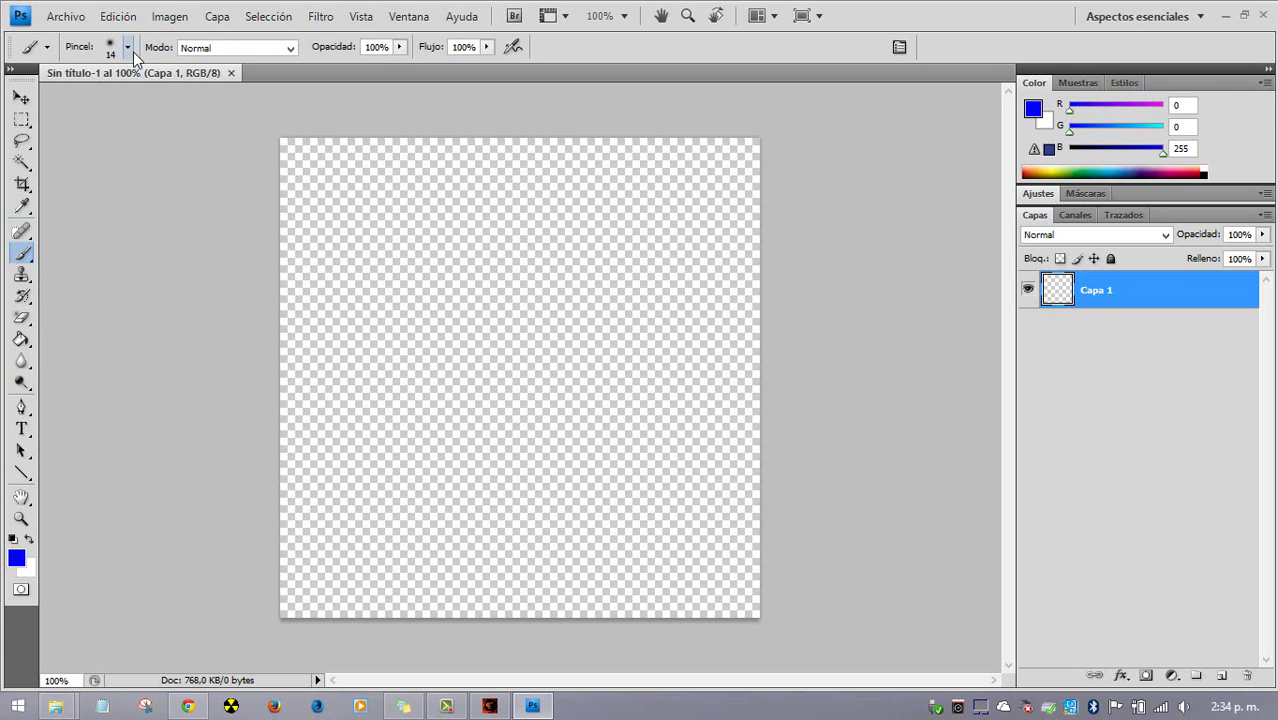
# Choose the hard round 19 px brush tip, enlarge it to 339 px and paint the whole canvas blue
pyautogui.click(128, 48)
pyautogui.click(189, 199)
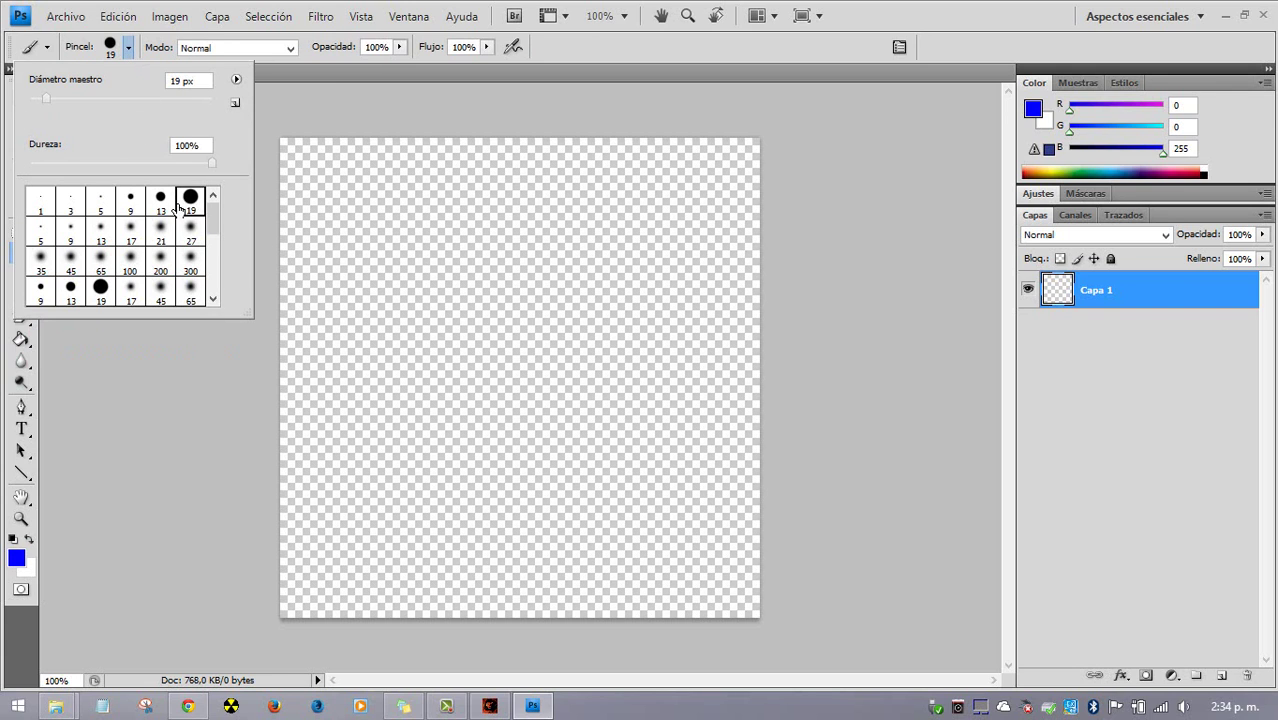
pyautogui.press('Return')
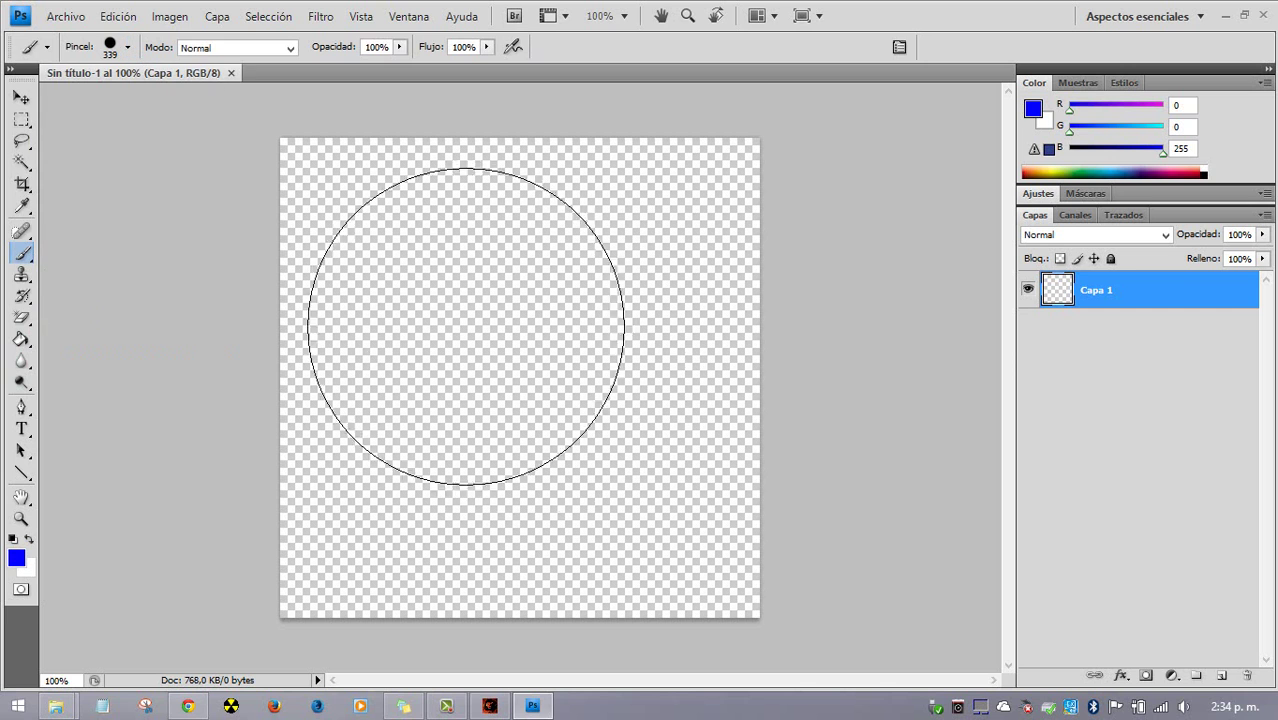
pyautogui.moveTo(378, 250); pyautogui.dragTo(600, 200)
pyautogui.moveTo(735, 497)
pyautogui.mouseDown()
pyautogui.moveTo(362, 719)
pyautogui.moveTo(1150, 690)
pyautogui.mouseUp()
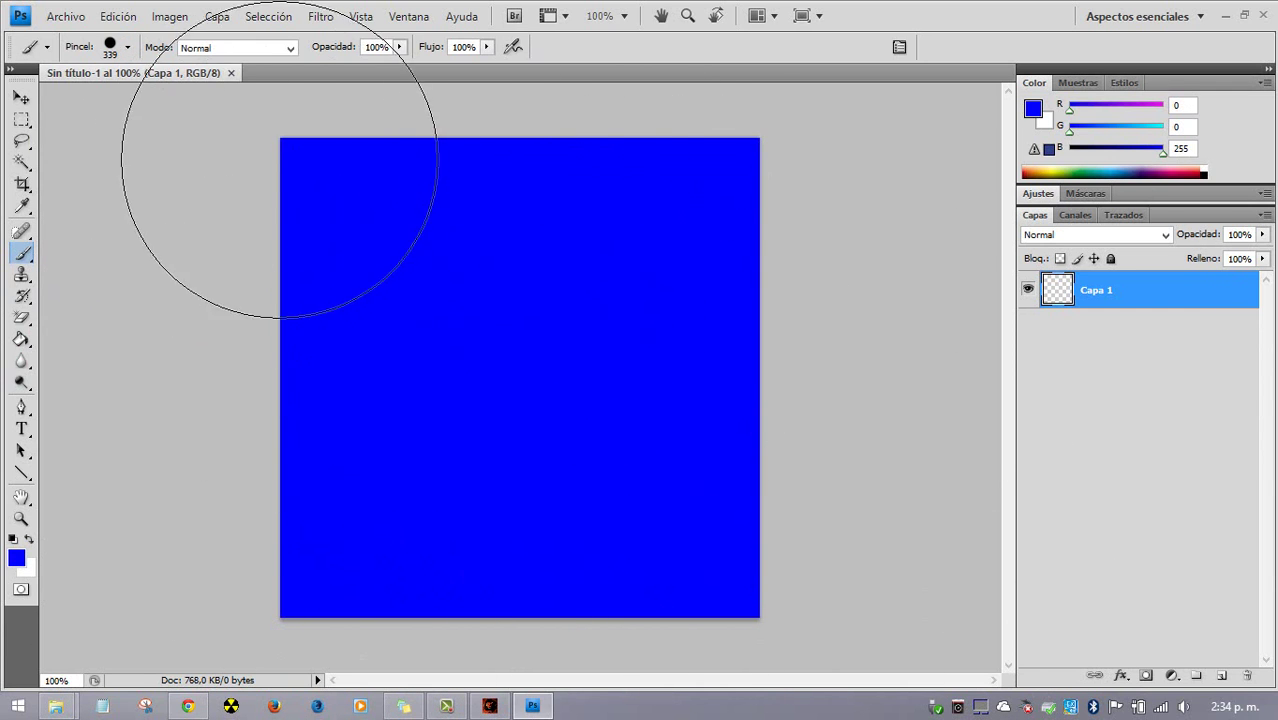
# Check the document's pixel dimensions and resolution in the Image Size settings and close them without changes
pyautogui.click(190, 19)
pyautogui.click(196, 162)
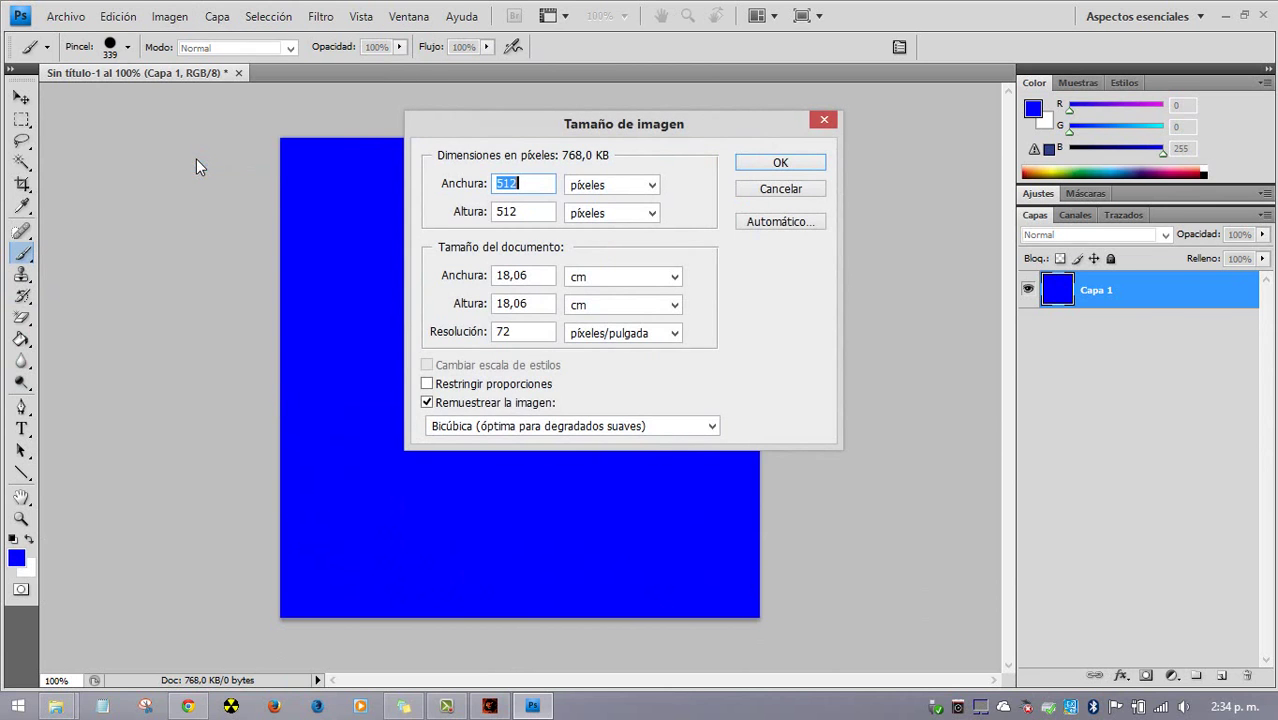
pyautogui.doubleClick(527, 336)
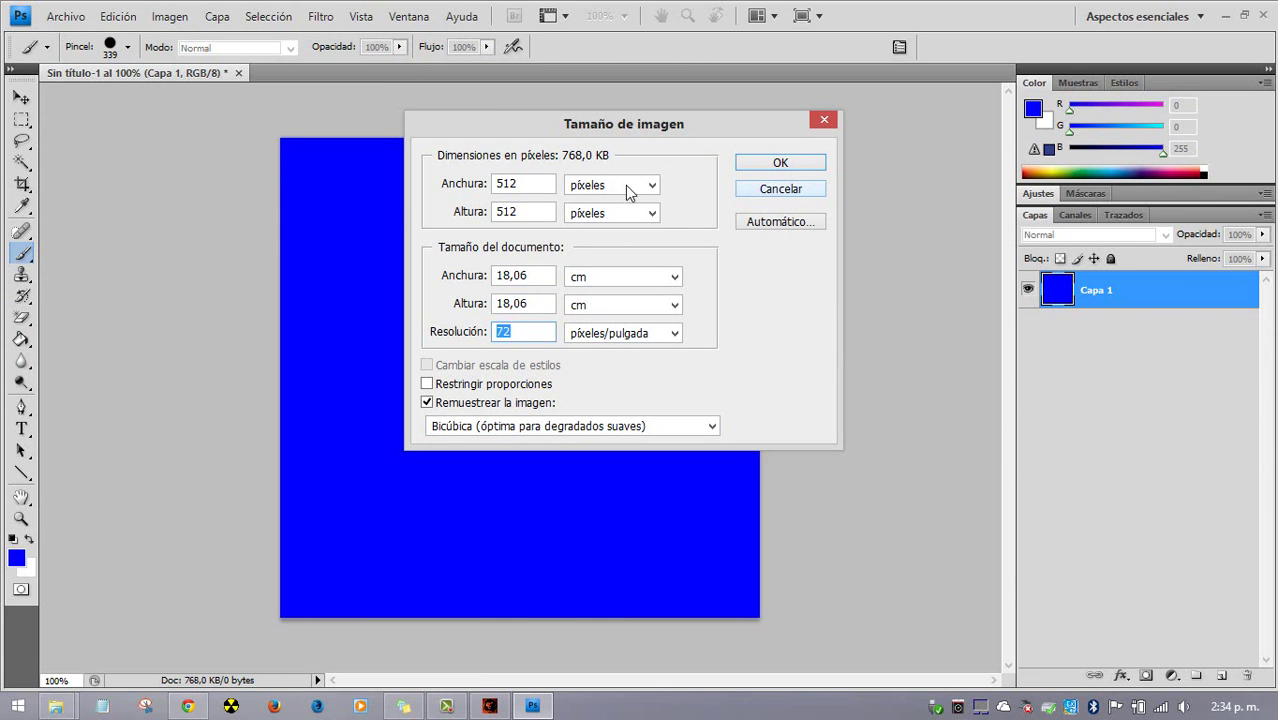
pyautogui.click(434, 184)
pyautogui.click(768, 189)
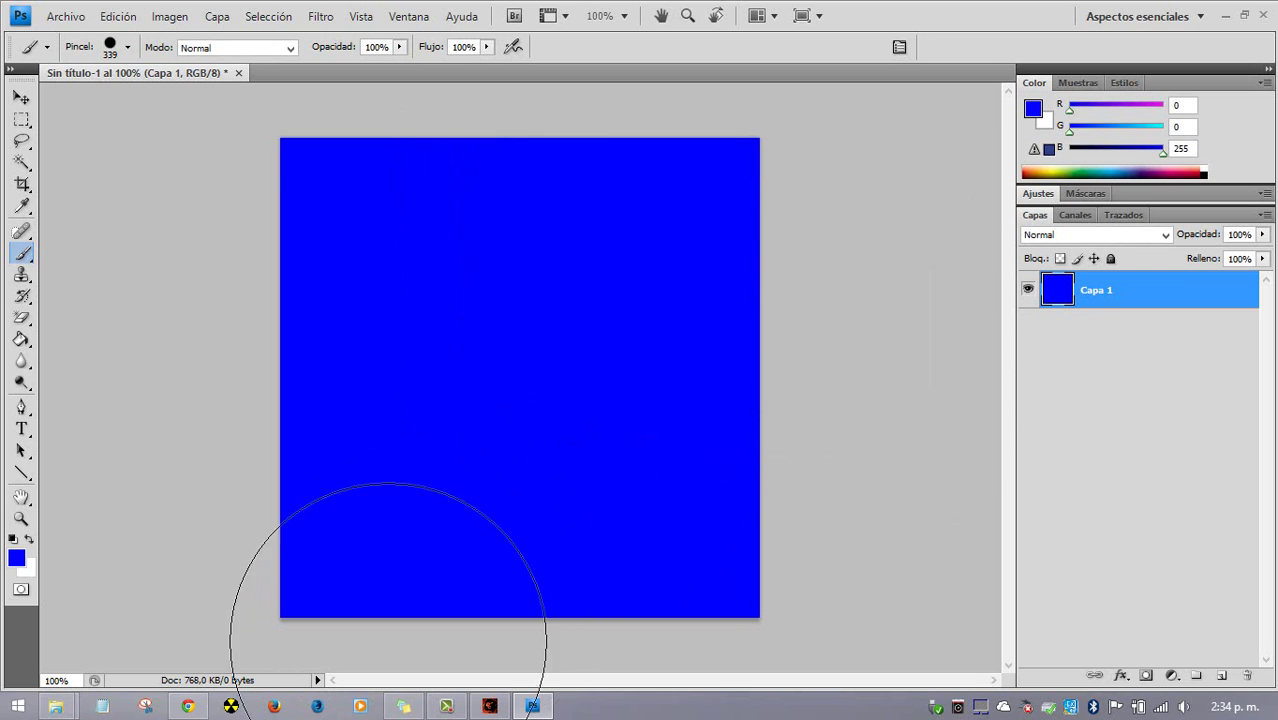
# Select the rectangular marquee tool, return to the TPFextract folder and view the detailed file properties of HALOCE.EXE_0x048FA911
pyautogui.click(19, 122)
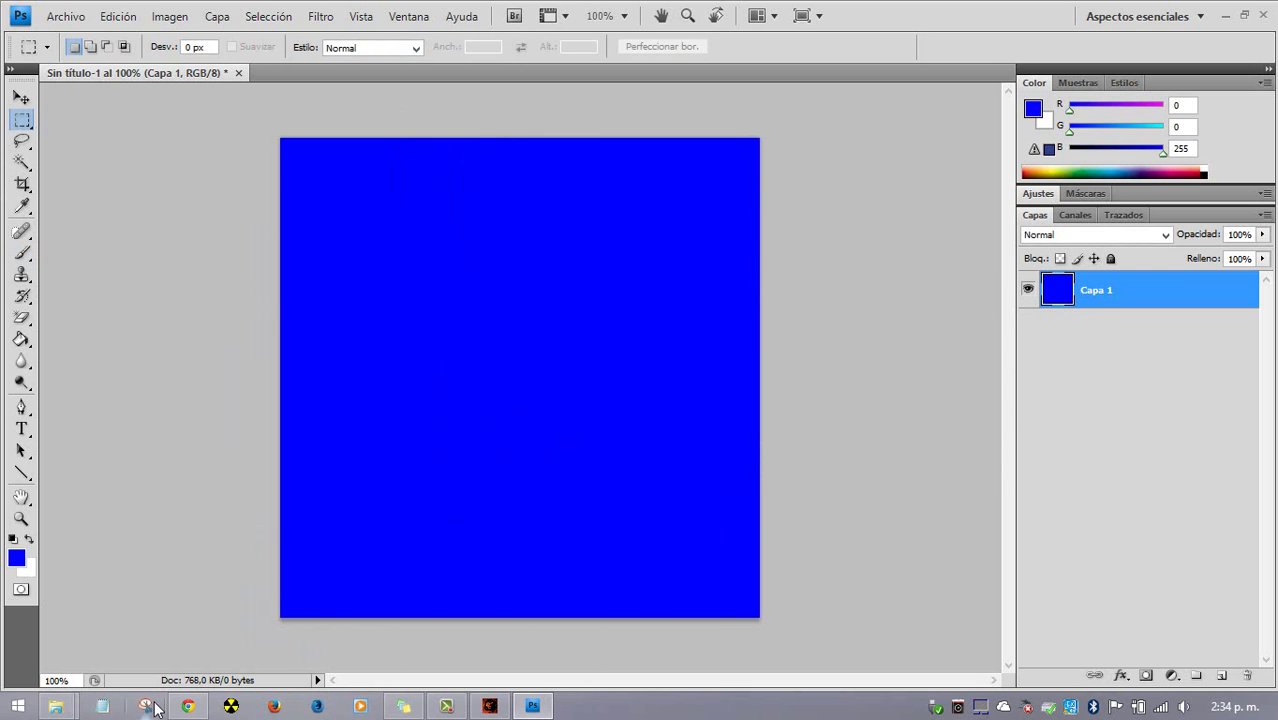
pyautogui.moveTo(56, 706)
pyautogui.click(320, 610)
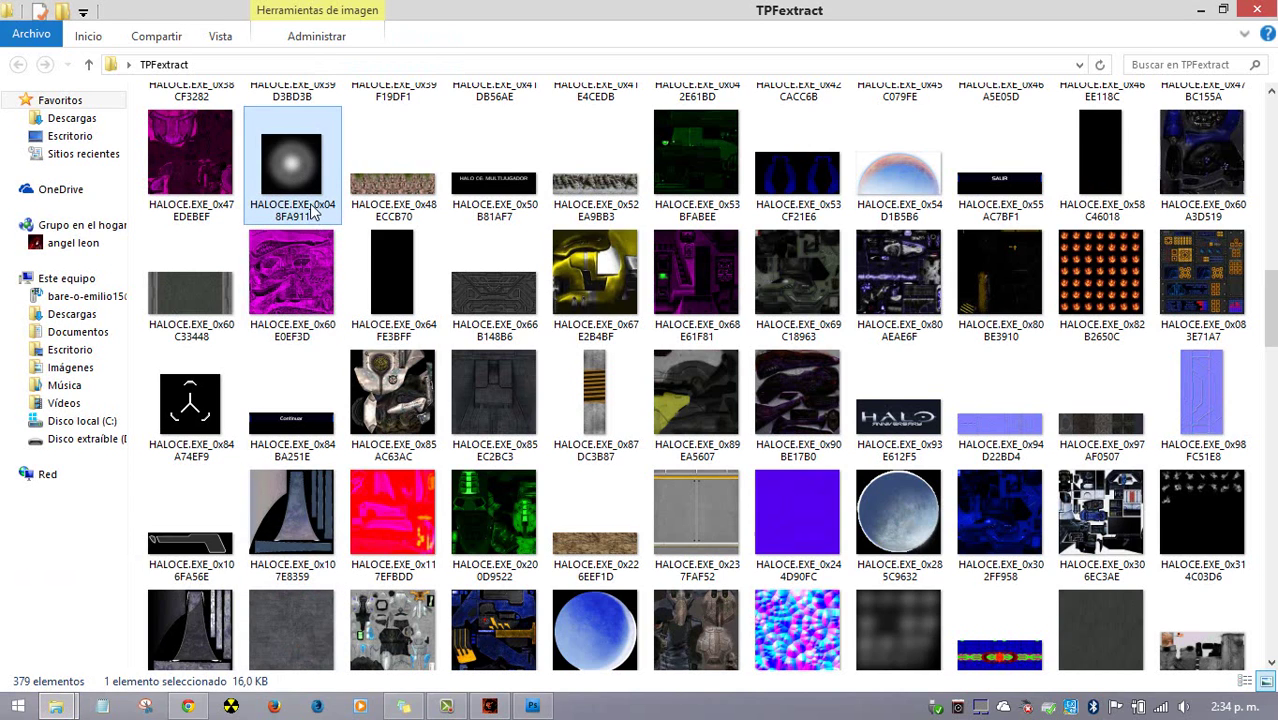
pyautogui.rightClick(293, 190)
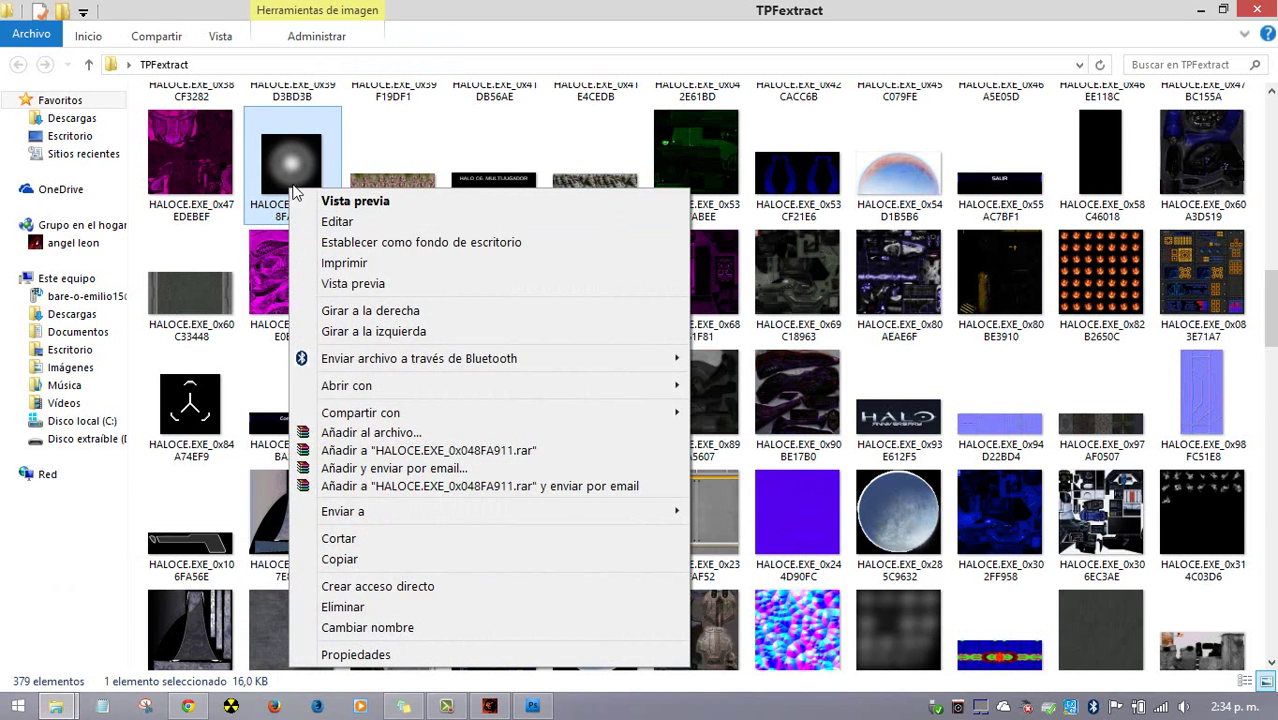
pyautogui.click(396, 655)
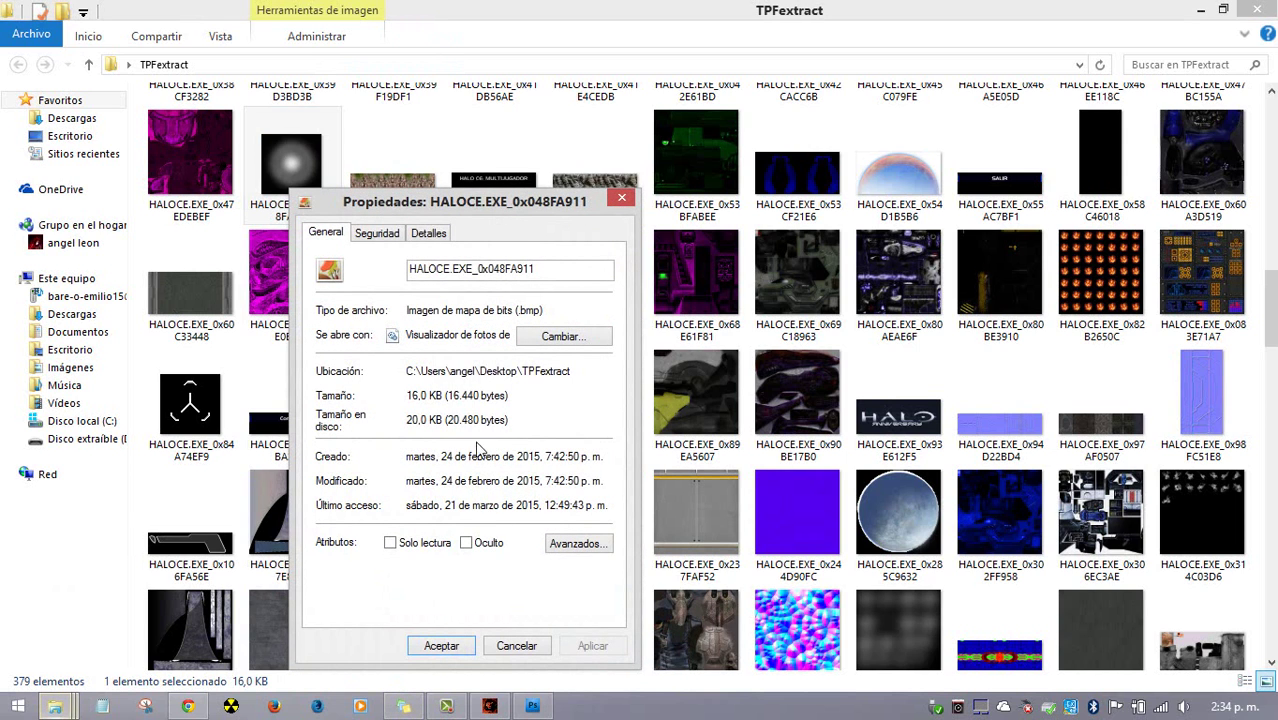
pyautogui.click(428, 233)
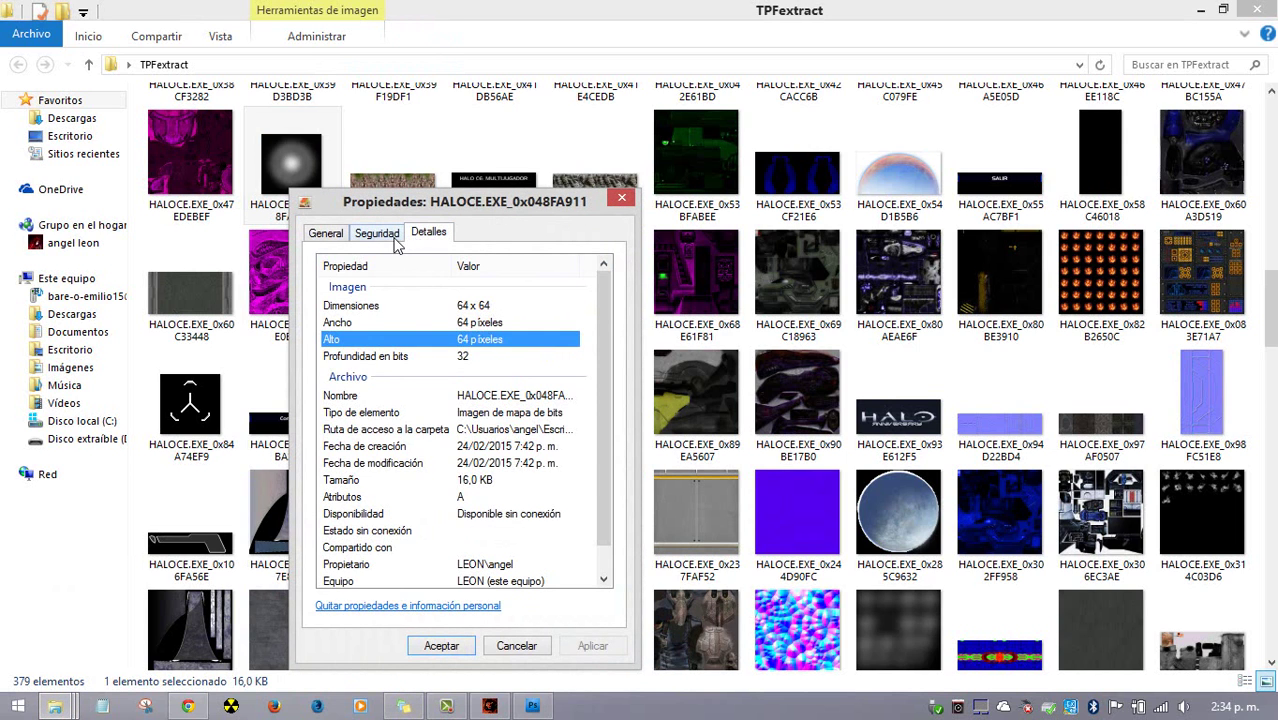
# Close the file properties, open HALOCE.EXE_0x048FA911 in Photoshop and return to the TPFextract folder
pyautogui.click(408, 308)
pyautogui.click(620, 199)
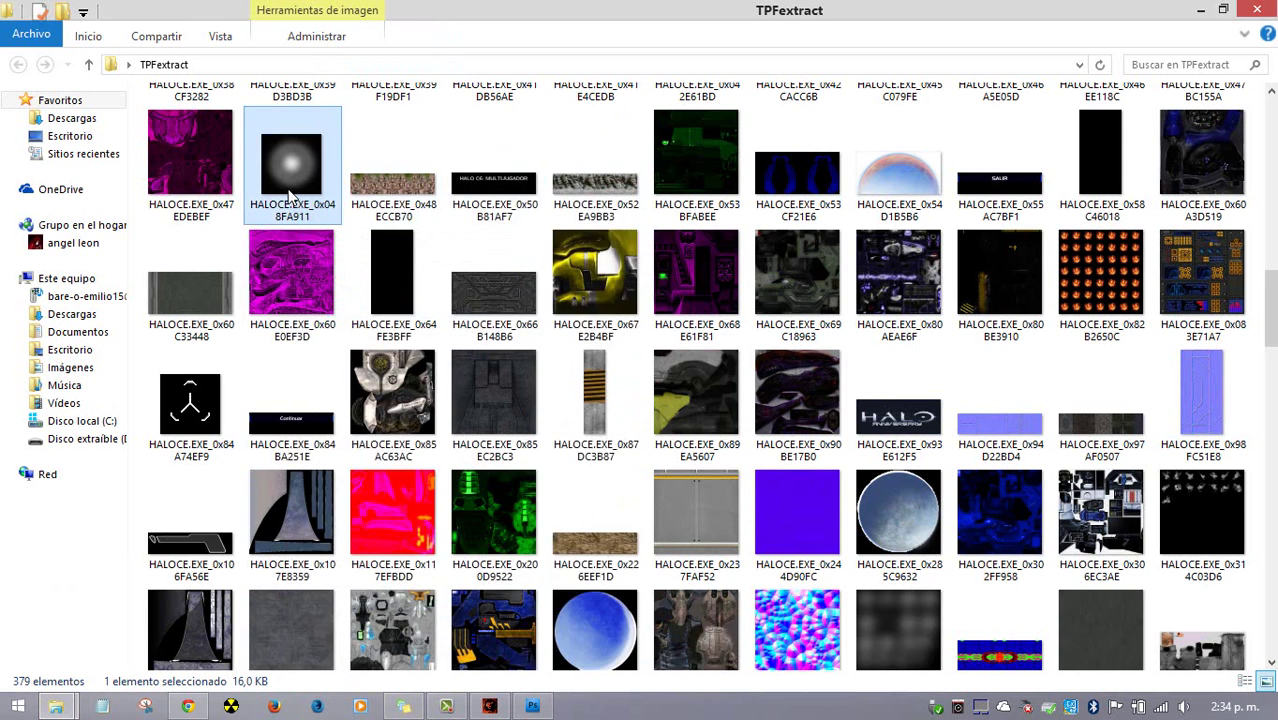
pyautogui.moveTo(290, 193); pyautogui.dragTo(546, 664)
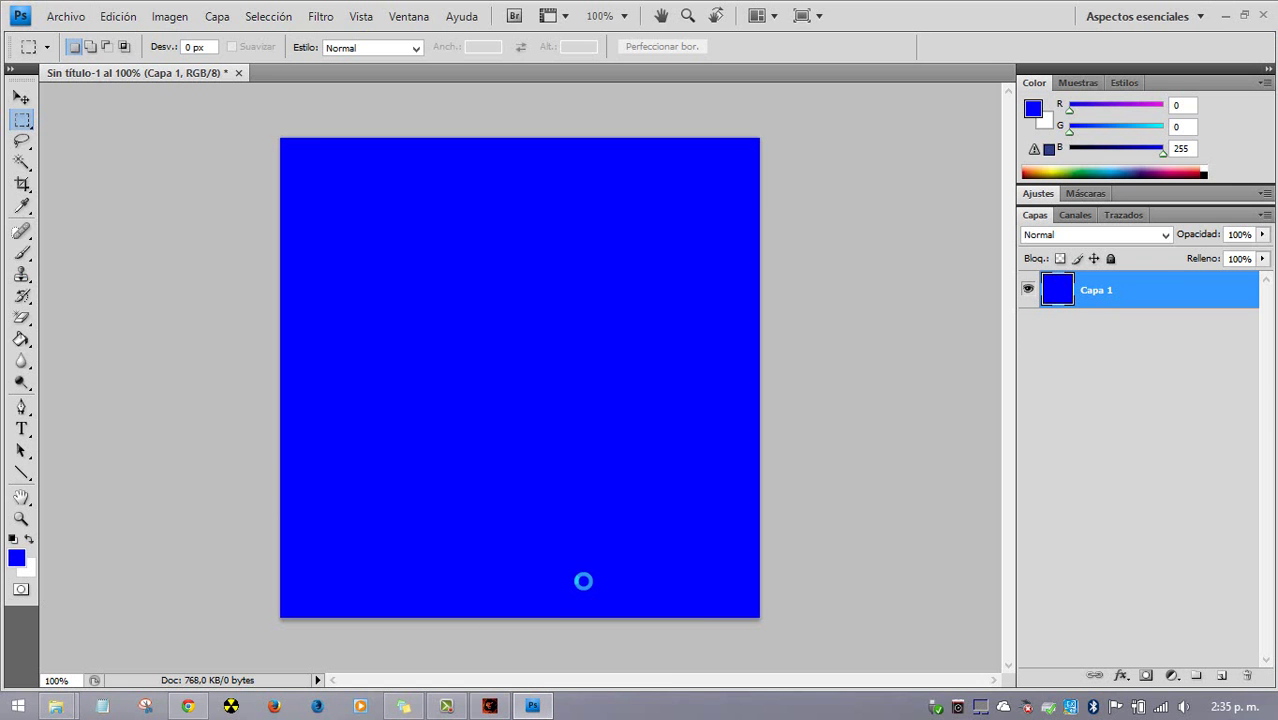
pyautogui.click(533, 706)
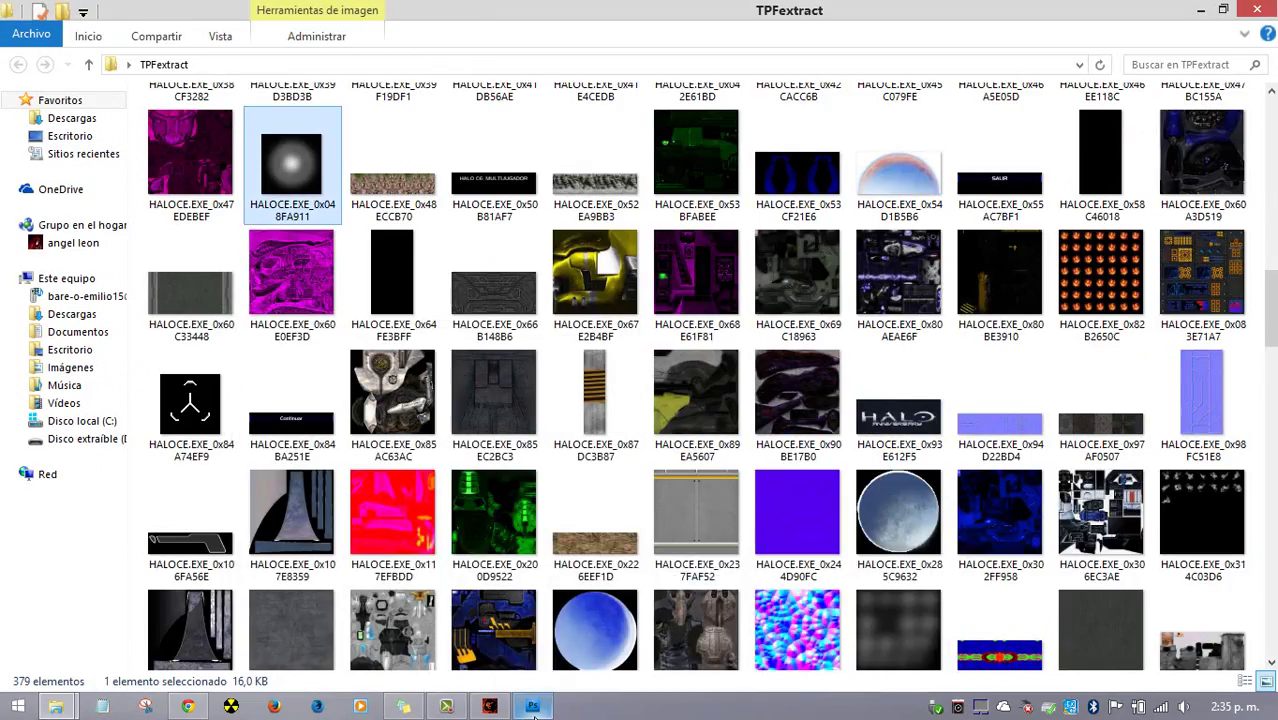
# Preview the fireball sheet HALOCE.EXE_0x82B2650C in the photo viewer and close it
pyautogui.scroll(-3, 660, 472)
pyautogui.scroll(2, 660, 472)
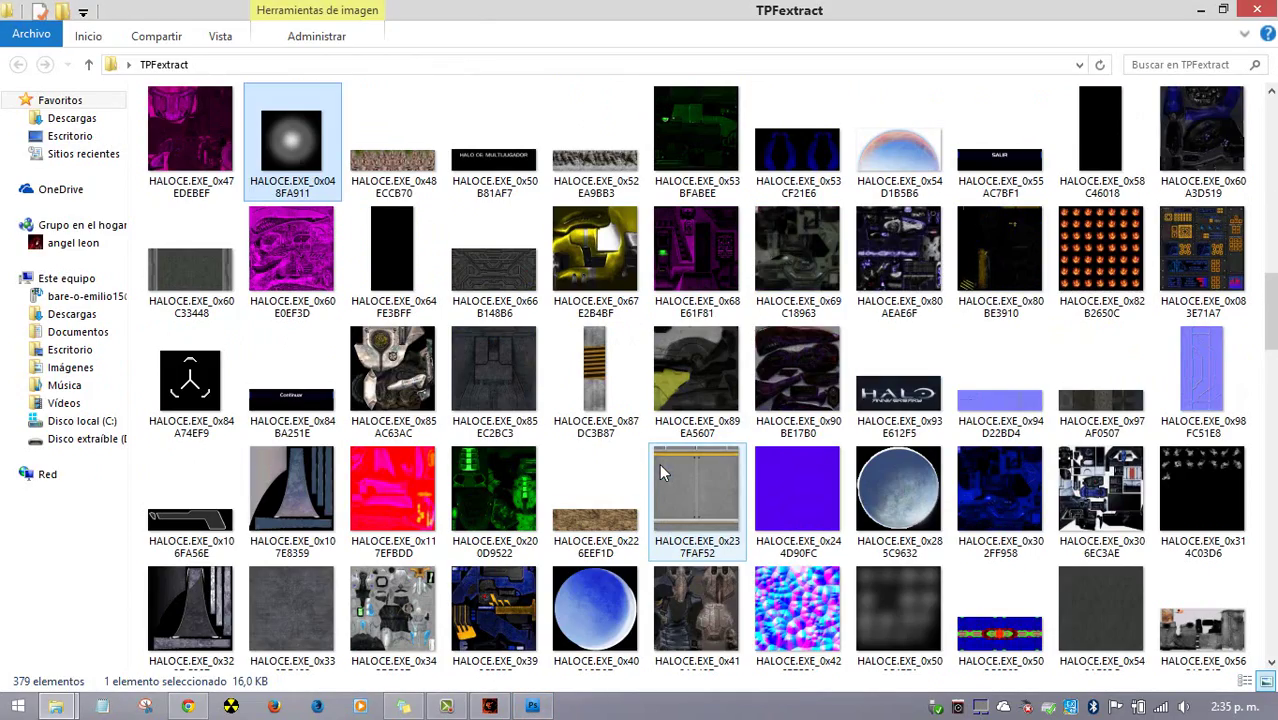
pyautogui.doubleClick(1076, 298)
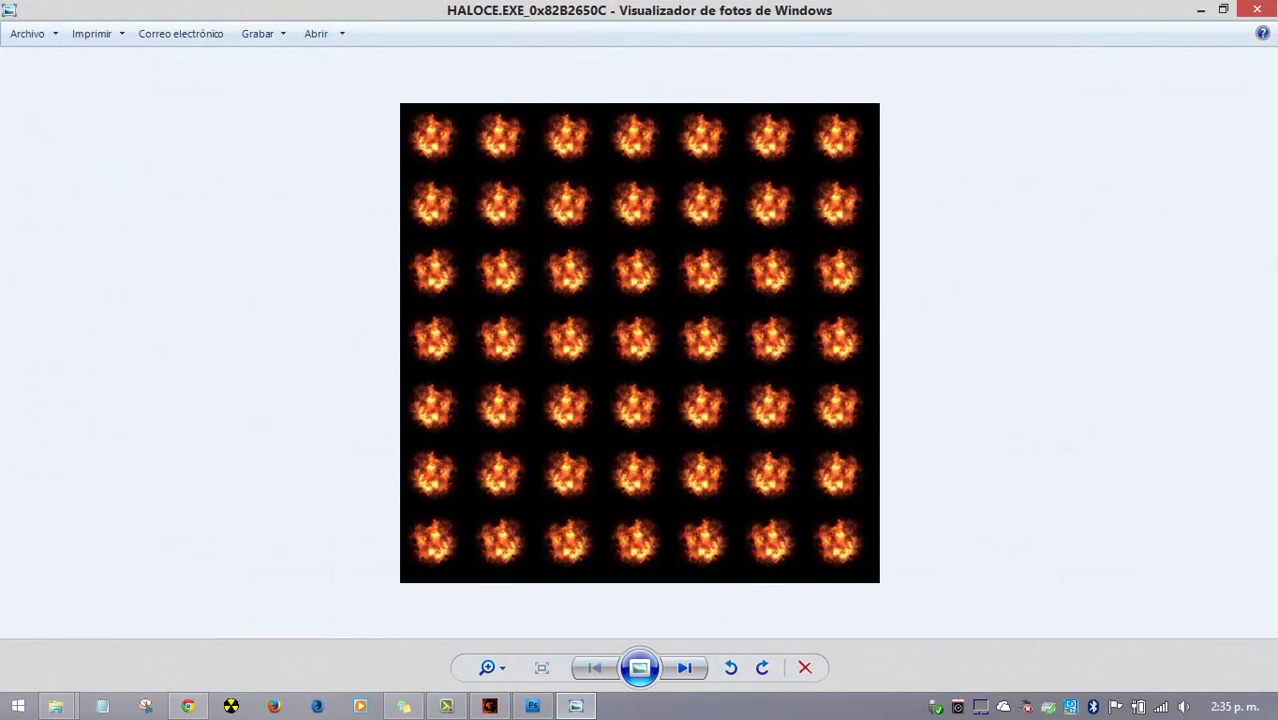
pyautogui.click(1257, 9)
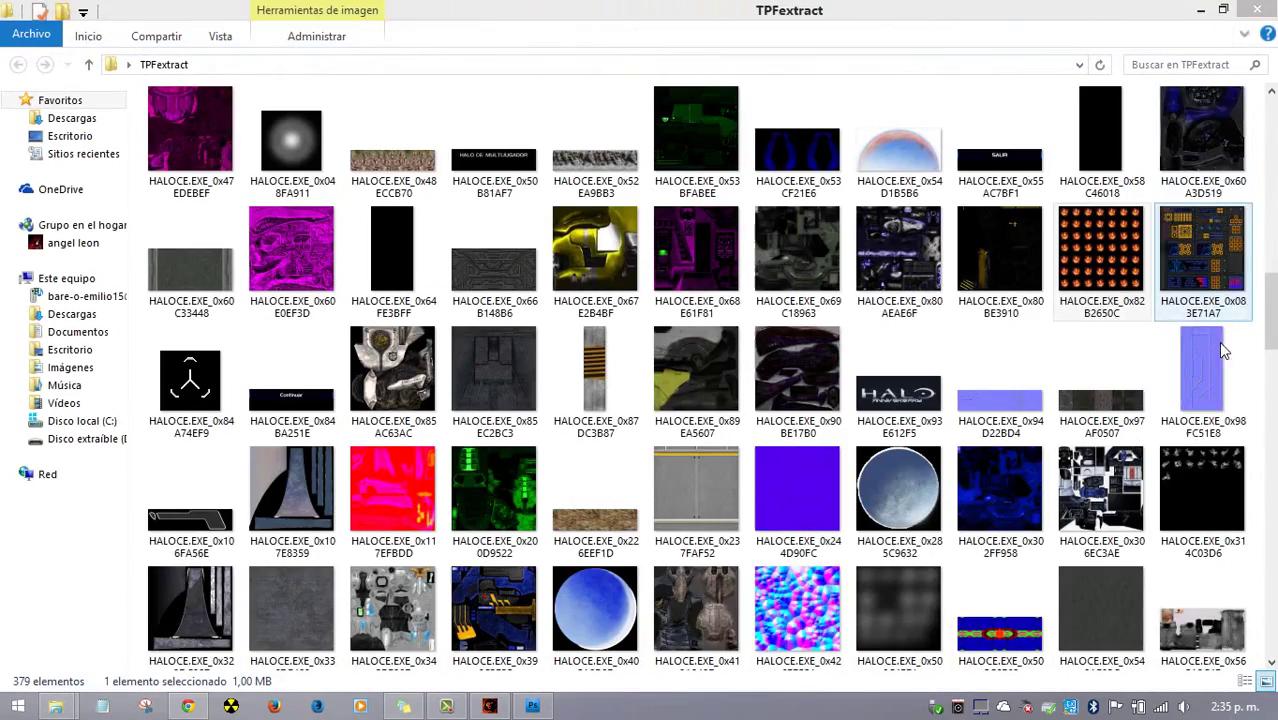
# Browse the rest of the extracted textures and preview the flame bitmap HALOCE.EXE_0xCD5C507C, closing the viewer when done
pyautogui.scroll(-10, 1273, 407)
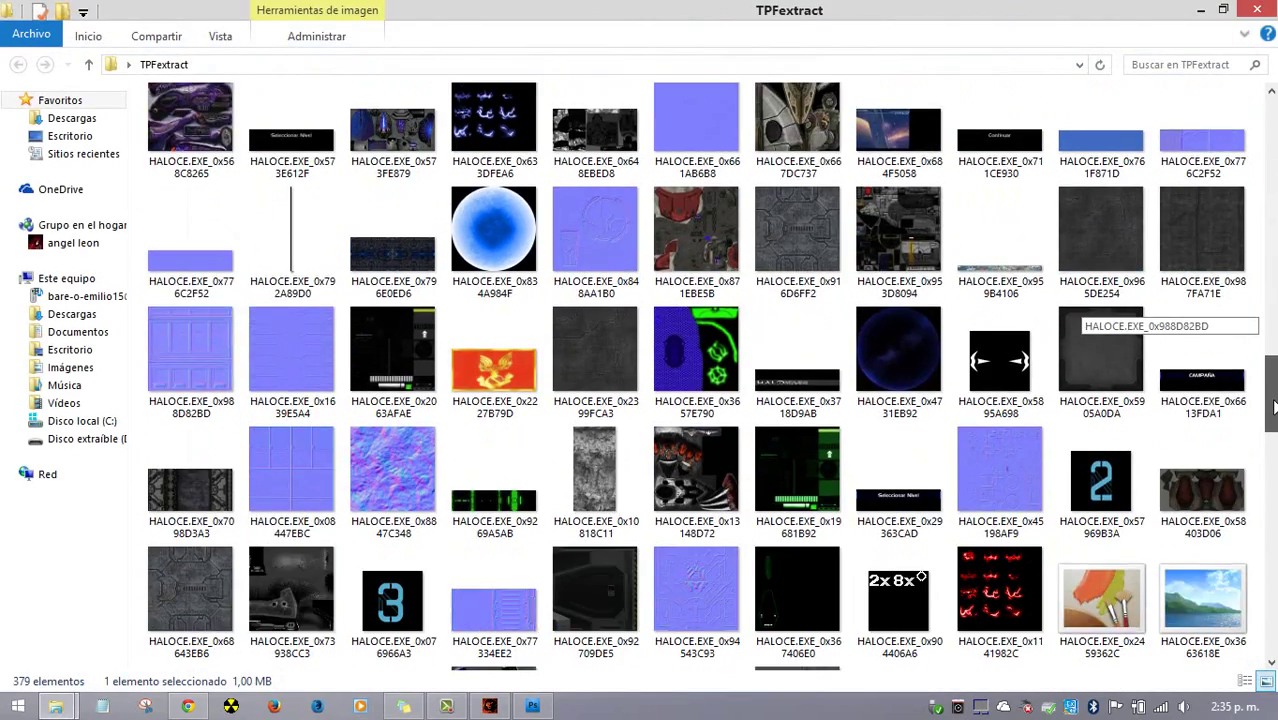
pyautogui.moveTo(1273, 407); pyautogui.dragTo(1236, 648)
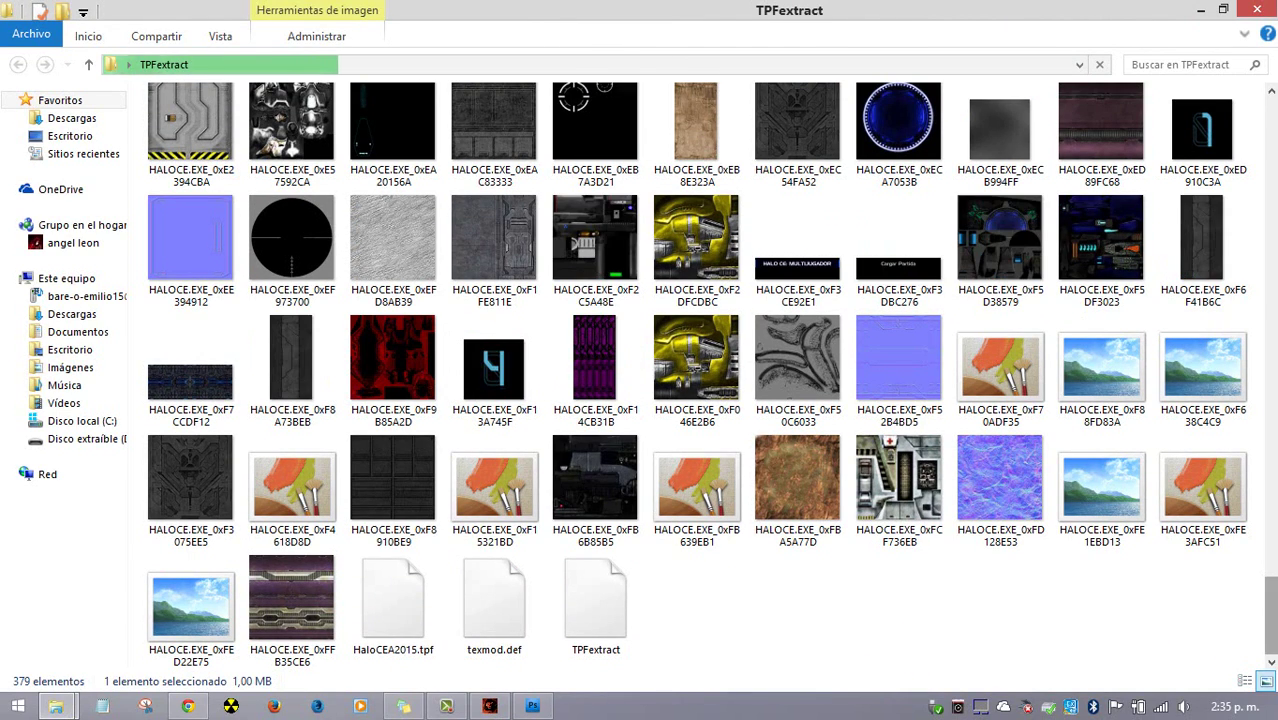
pyautogui.scroll(5, 1100, 600)
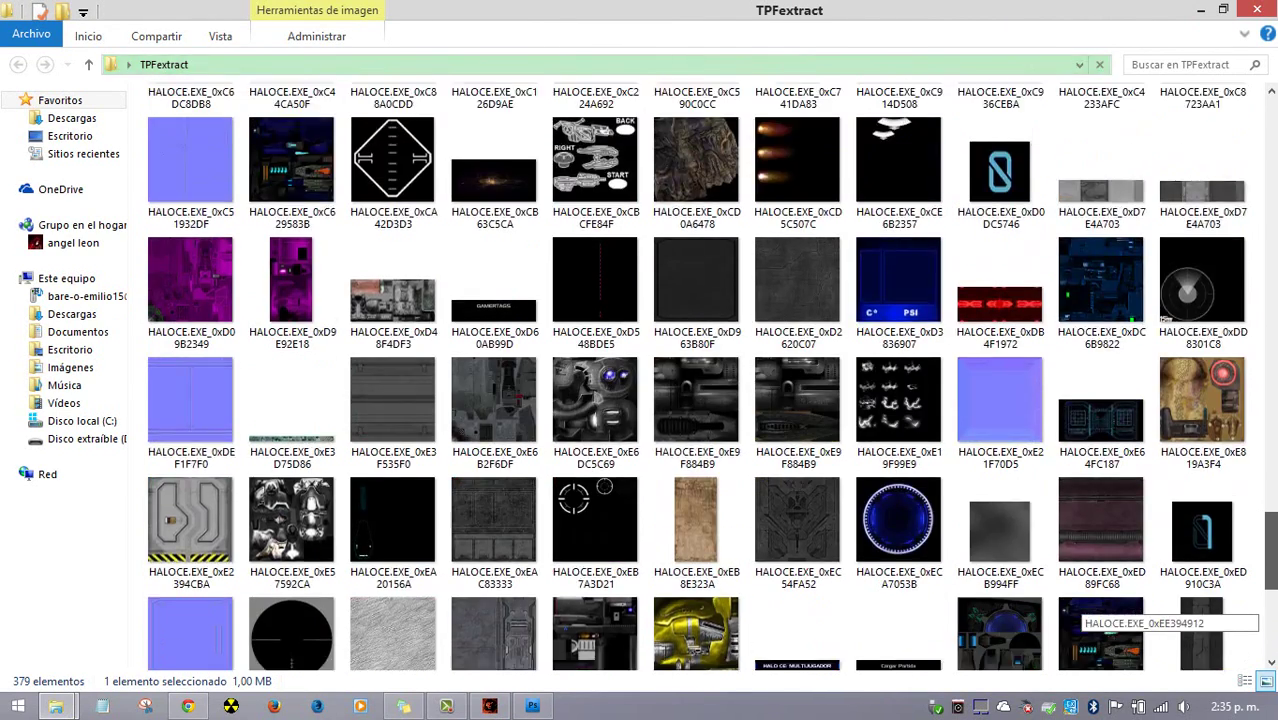
pyautogui.scroll(1, 1100, 600)
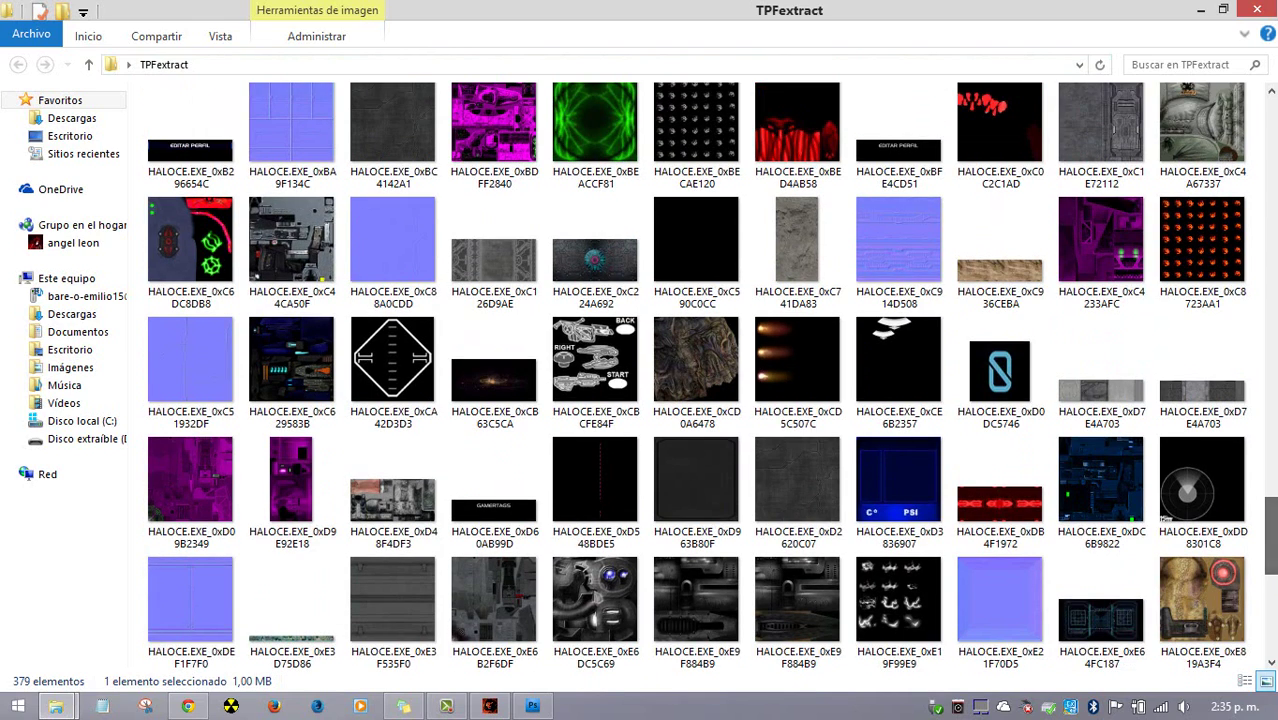
pyautogui.doubleClick(795, 361)
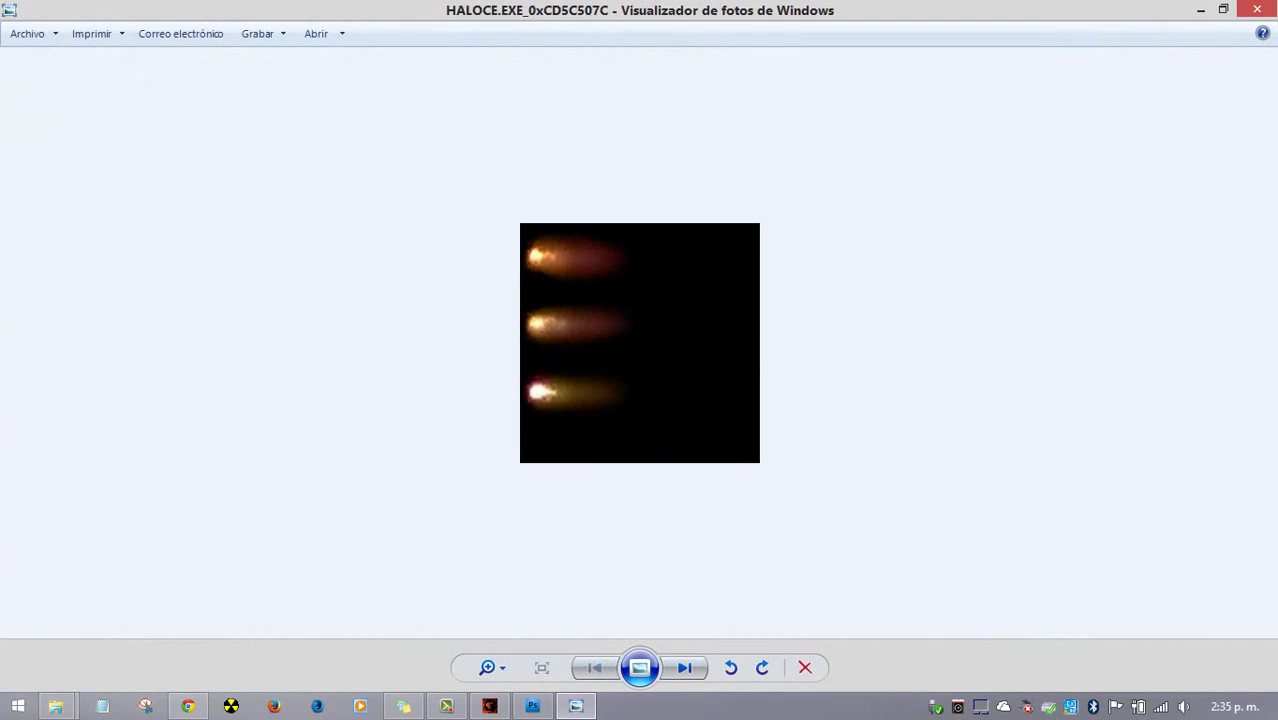
pyautogui.click(1256, 9)
# Find the fireball sheet HALOCE.EXE_0x82B2650C again in the TPFextract folder and open it in Photoshop
pyautogui.scroll(3, 1272, 443)
pyautogui.moveTo(1272, 443); pyautogui.dragTo(1274, 389)
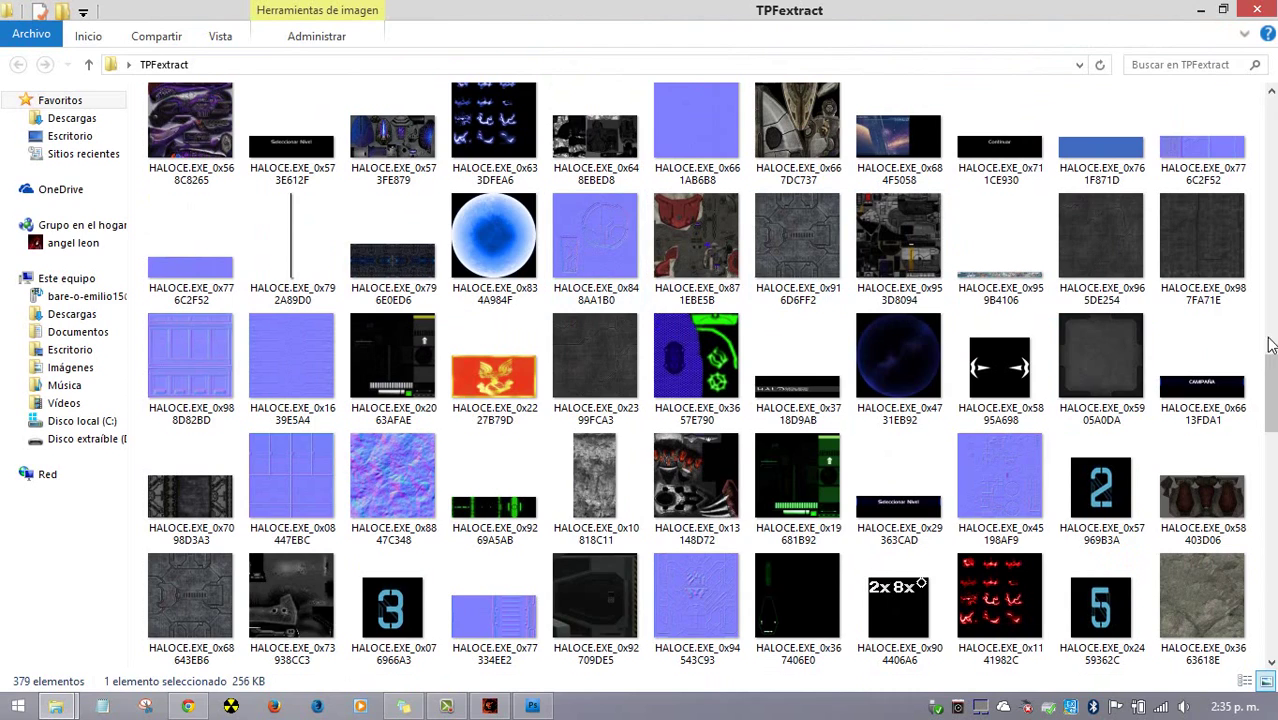
pyautogui.scroll(5, 1265, 343)
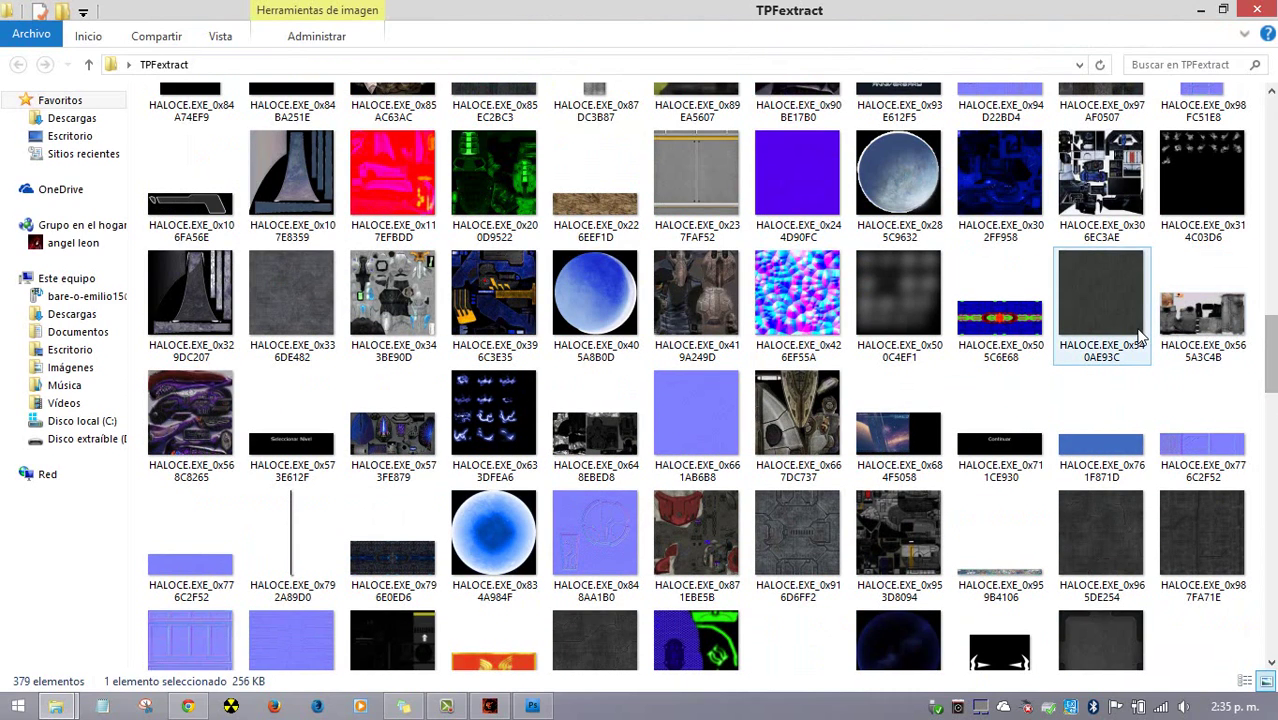
pyautogui.scroll(5, 1273, 320)
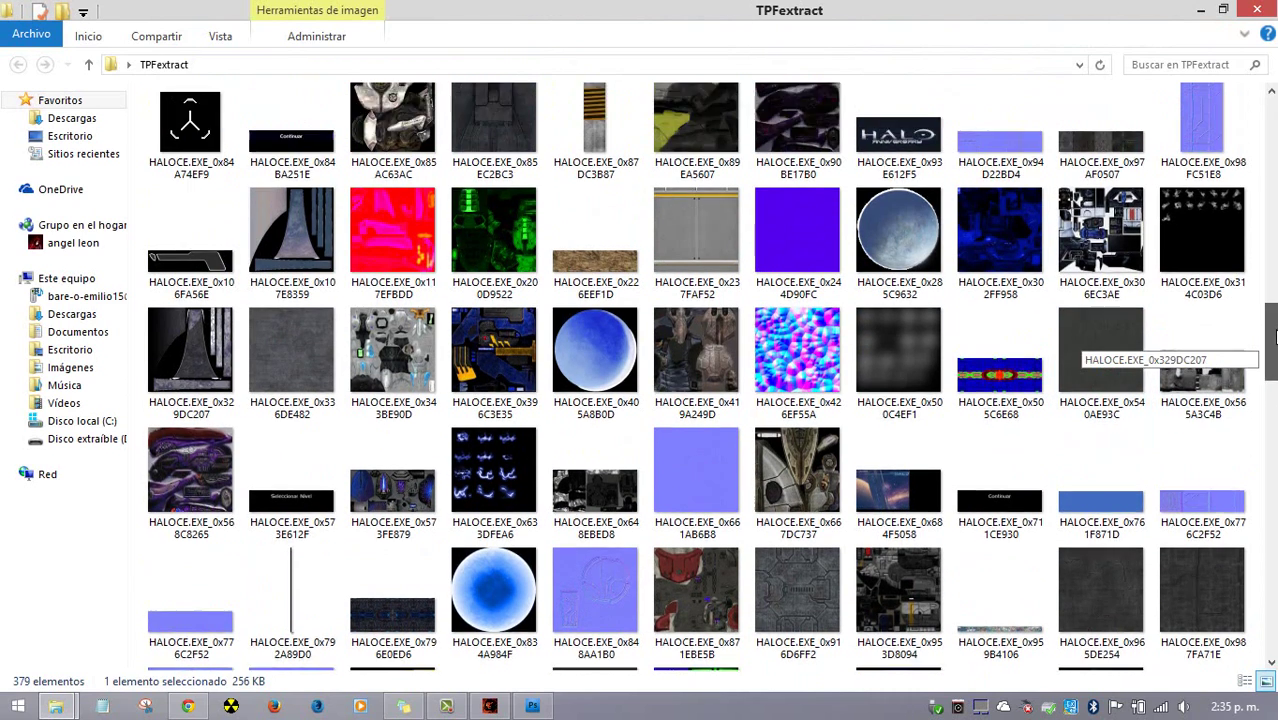
pyautogui.click(1100, 238)
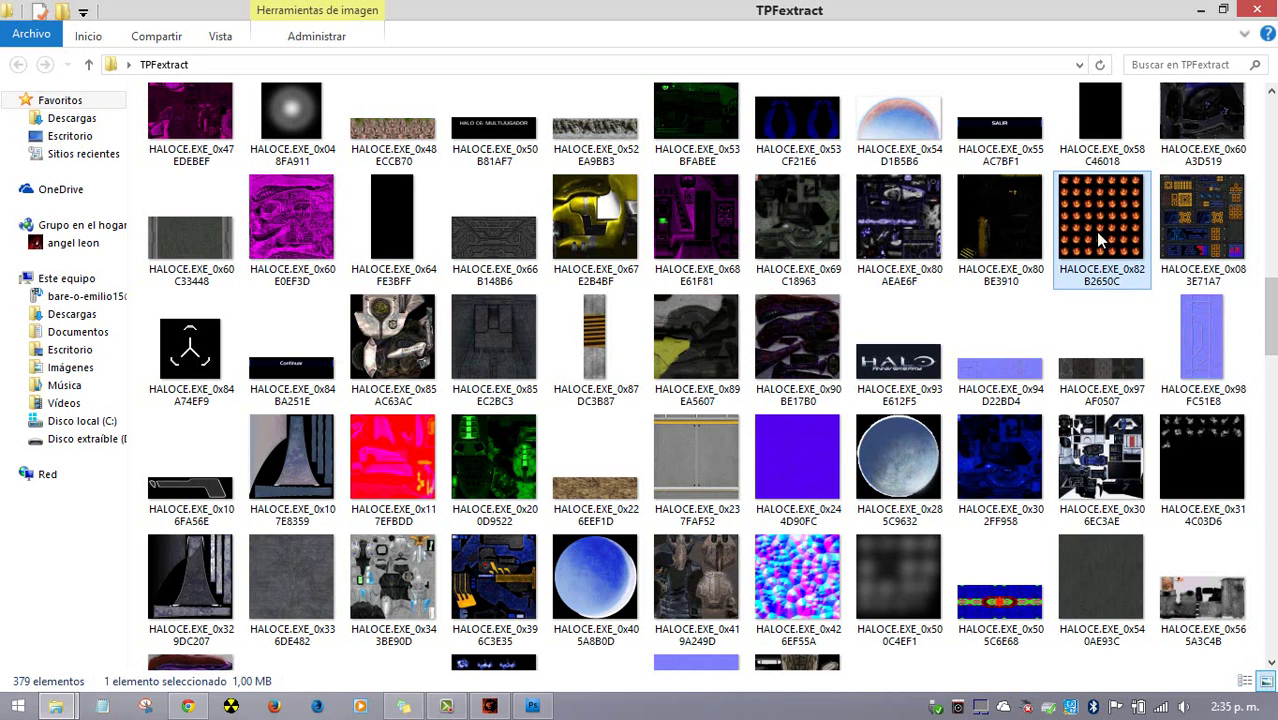
pyautogui.moveTo(1098, 239); pyautogui.dragTo(577, 606)
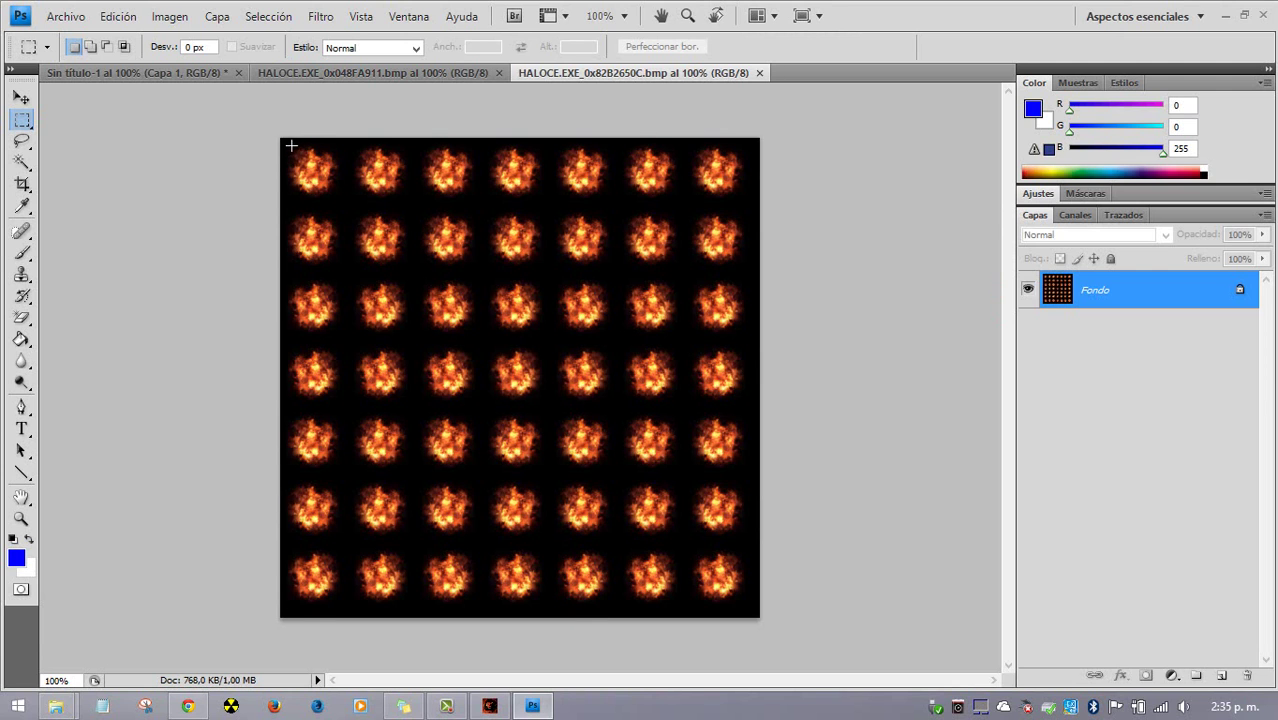
# Copy a rectangular selection around the first fireball of the sheet and paste it into the blue document
pyautogui.moveTo(338, 204); pyautogui.dragTo(341, 203)
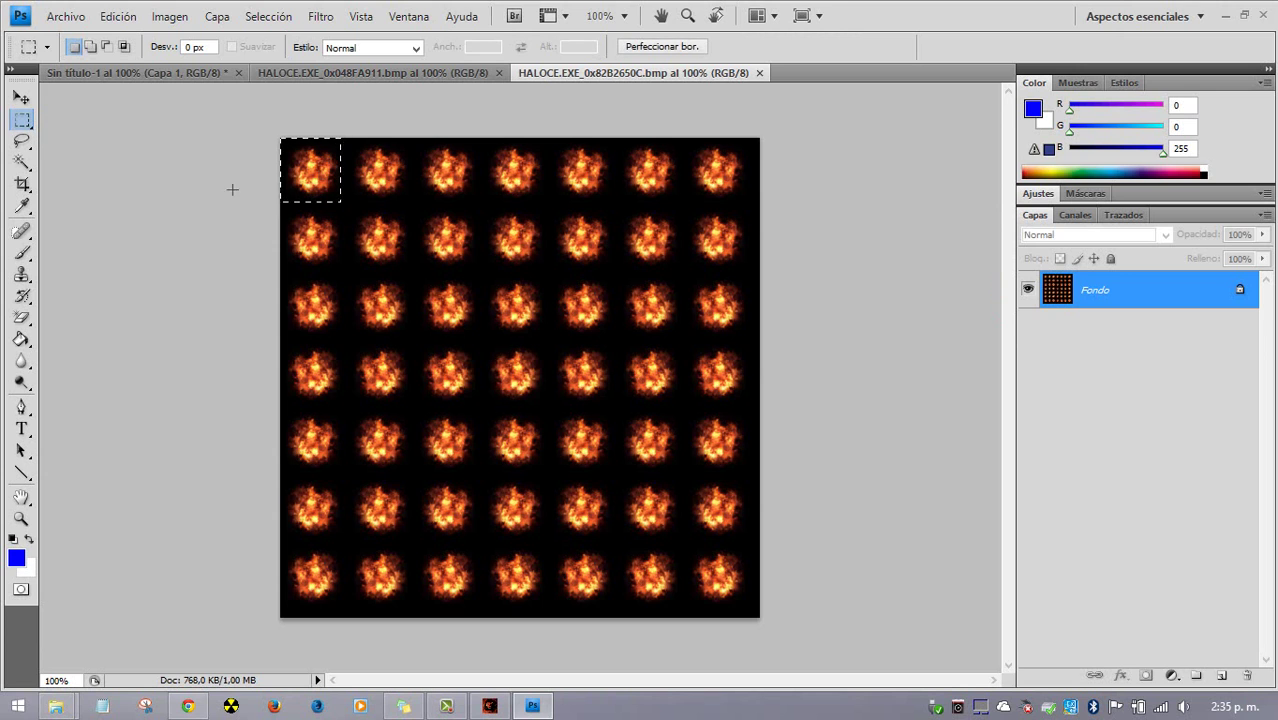
pyautogui.click(149, 80)
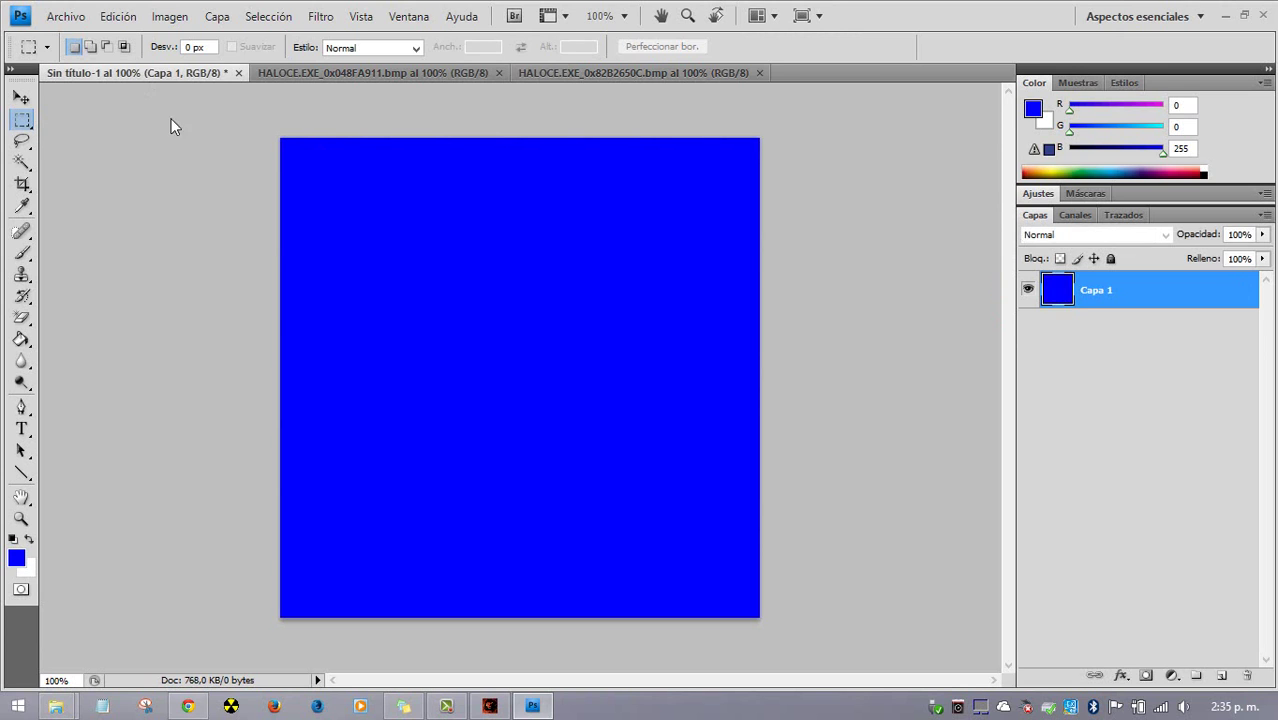
pyautogui.hotkey('ctrl', 'v')
# Convert the glow bitmap's background into a regular layer, select its contents and copy them into the blue document
pyautogui.click(607, 74)
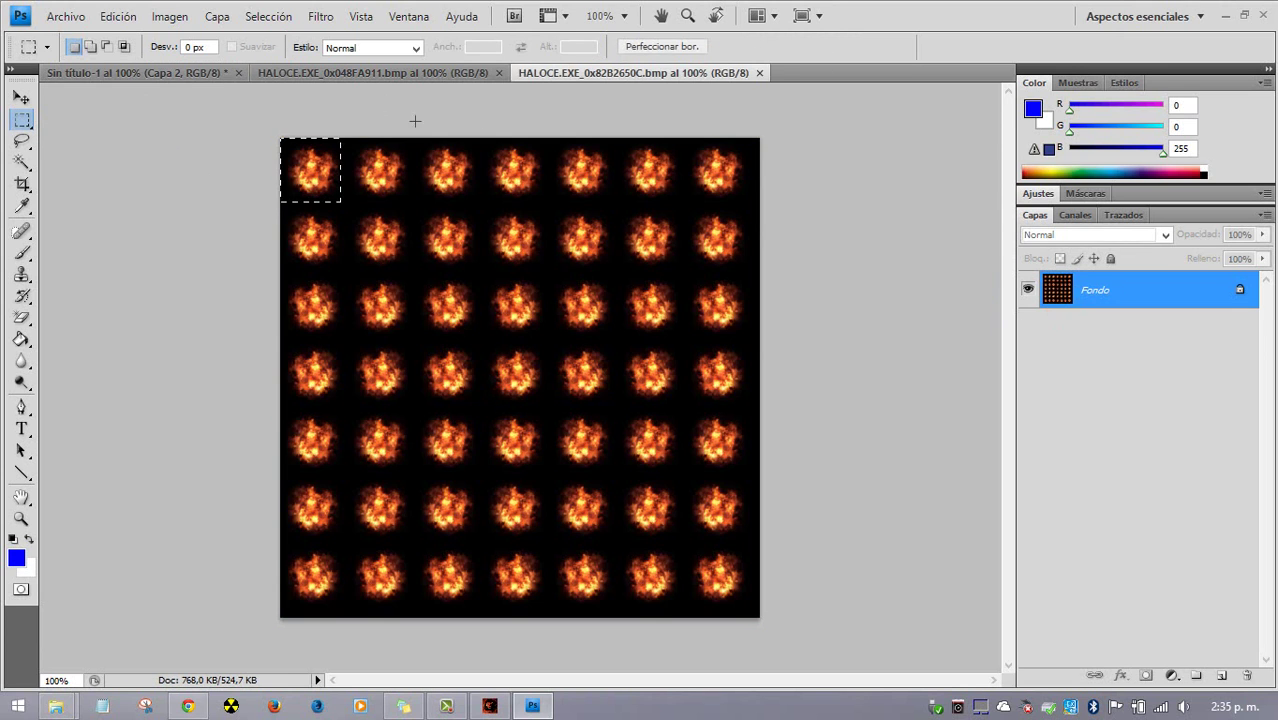
pyautogui.click(313, 70)
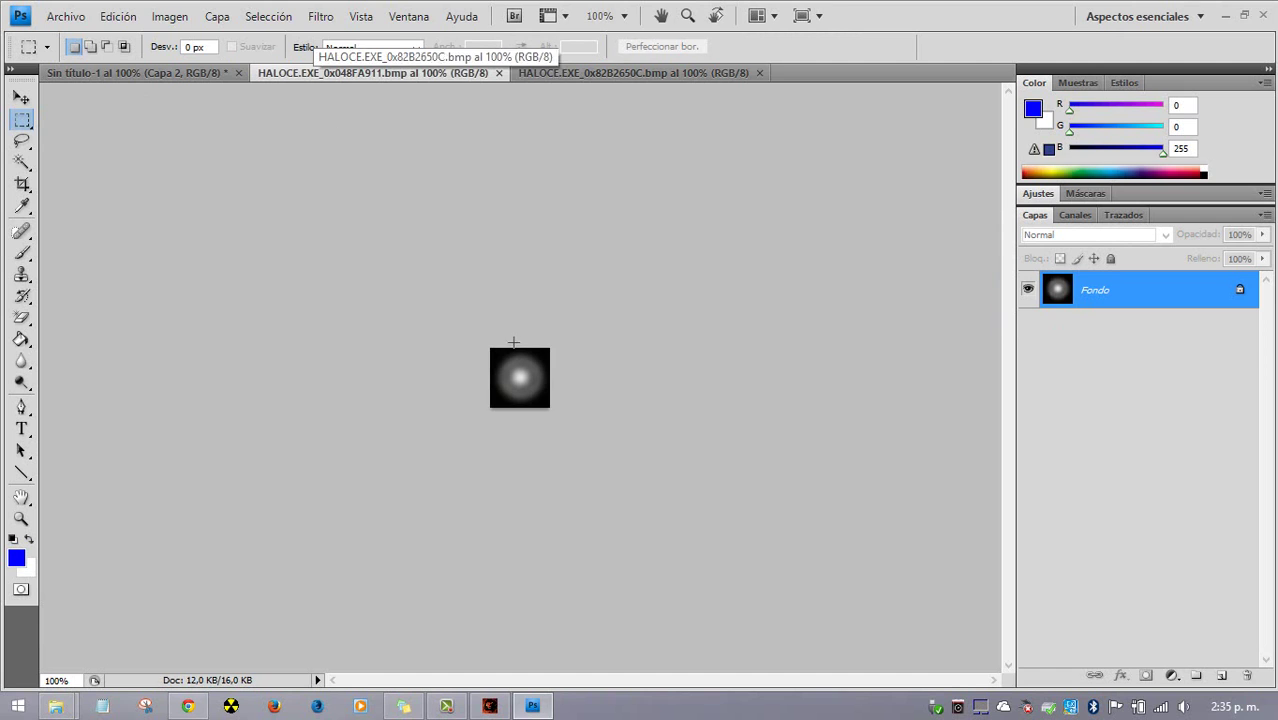
pyautogui.doubleClick(1067, 295)
pyautogui.click(815, 219)
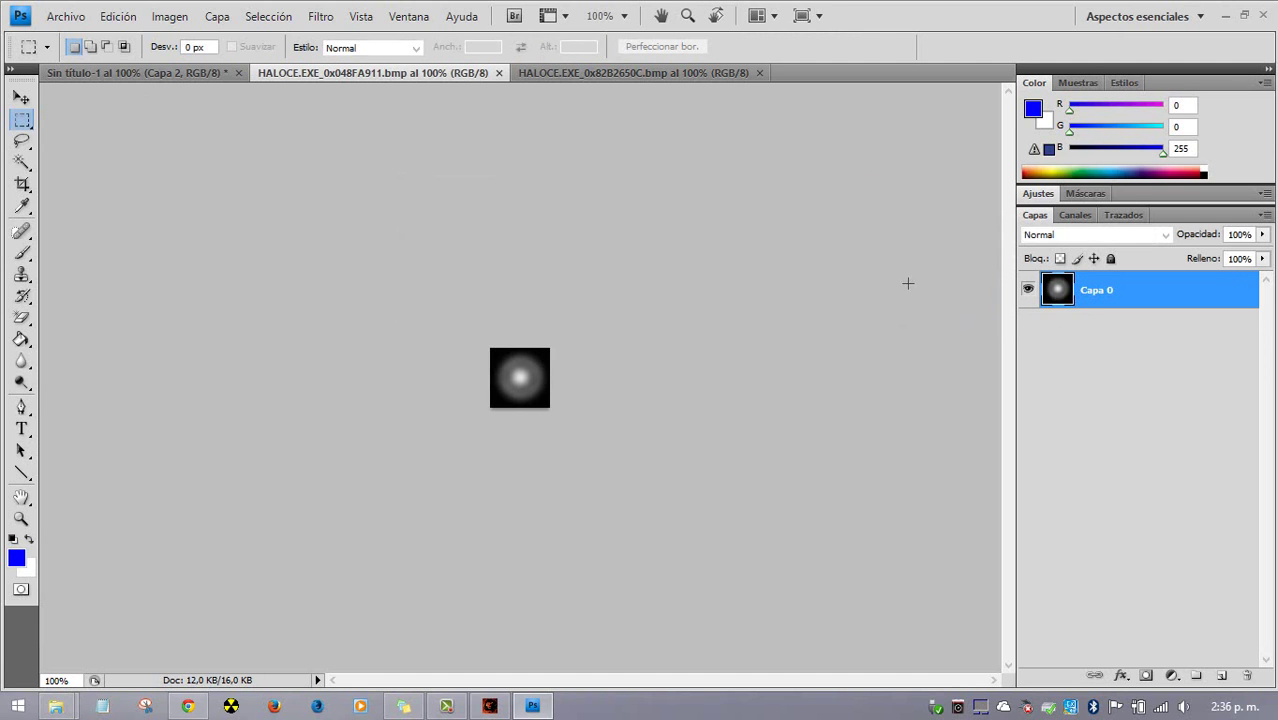
pyautogui.keyDown('ctrl'); pyautogui.click(1065, 305); pyautogui.keyUp('ctrl')
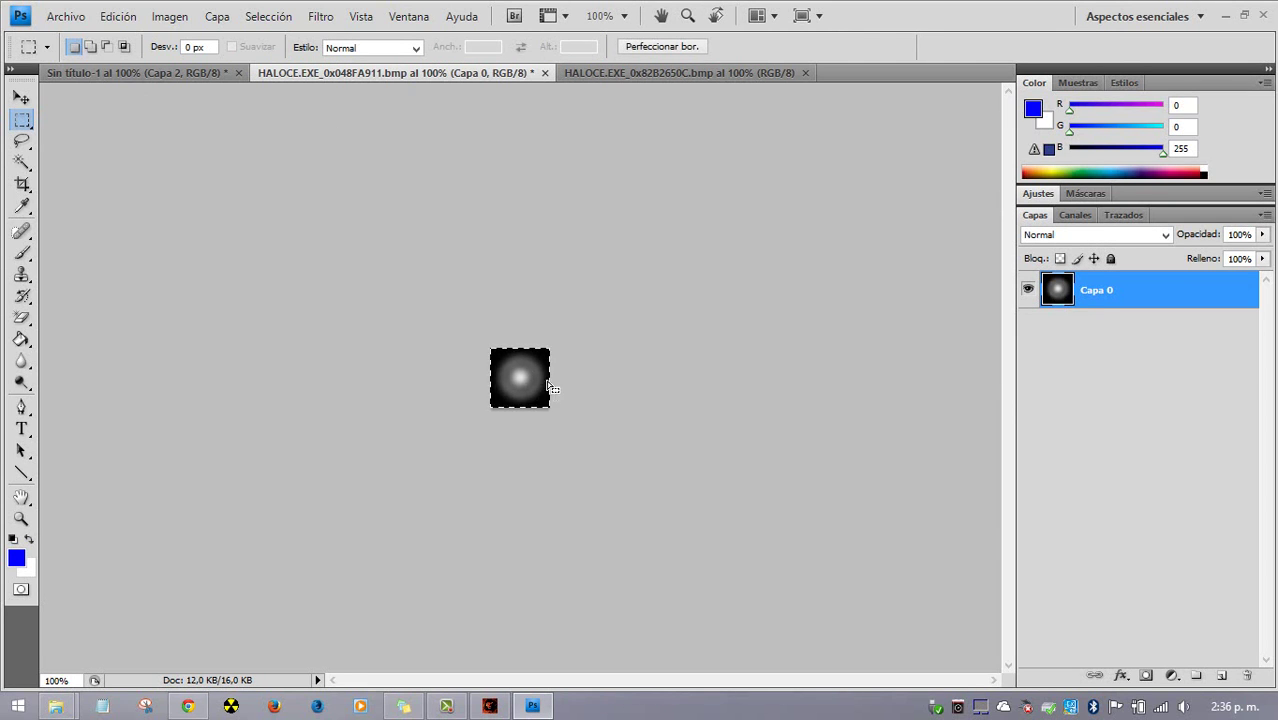
pyautogui.moveTo(530, 445); pyautogui.dragTo(388, 294)
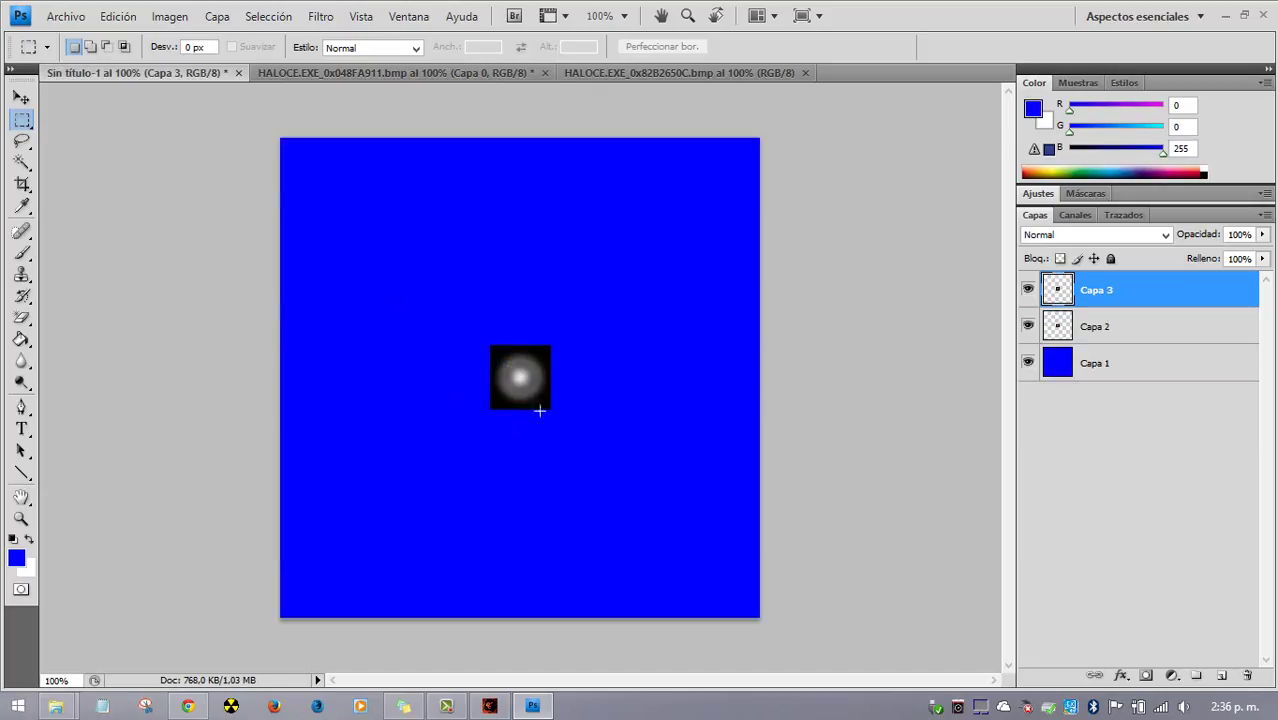
# Hide and show layer Capa 2 repeatedly to compare the fireball's size with the glow above it
pyautogui.click(1029, 328)
pyautogui.click(1029, 329)
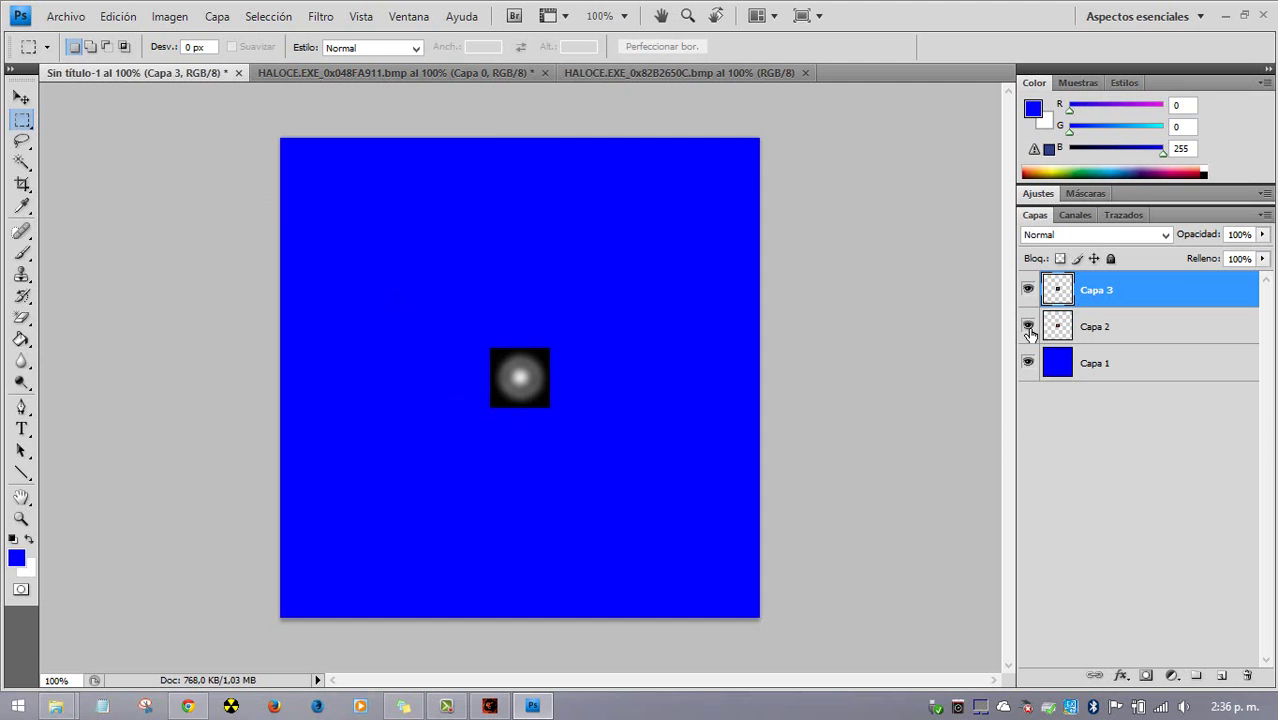
pyautogui.click(1029, 330)
pyautogui.click(1029, 332)
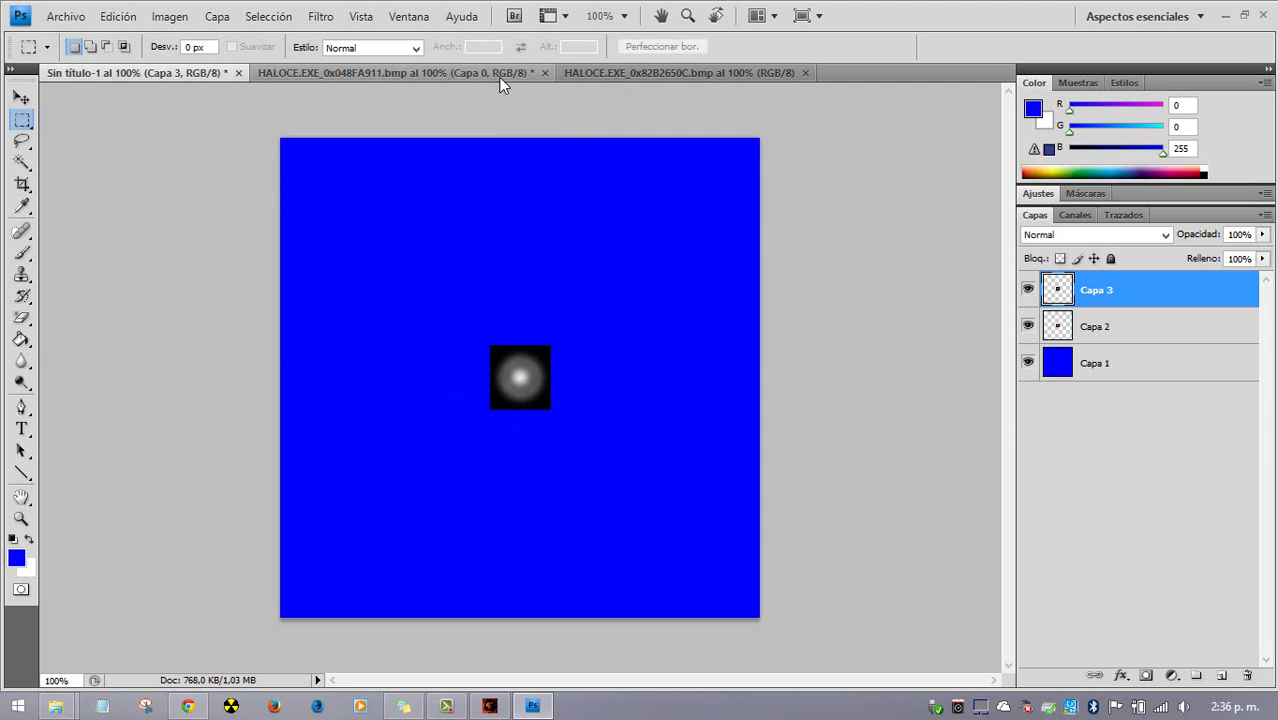
# Copy another fireball from the HALOCE.EXE_0x82B2650C sheet, paste it into the blue document and choose the Move tool
pyautogui.click(610, 74)
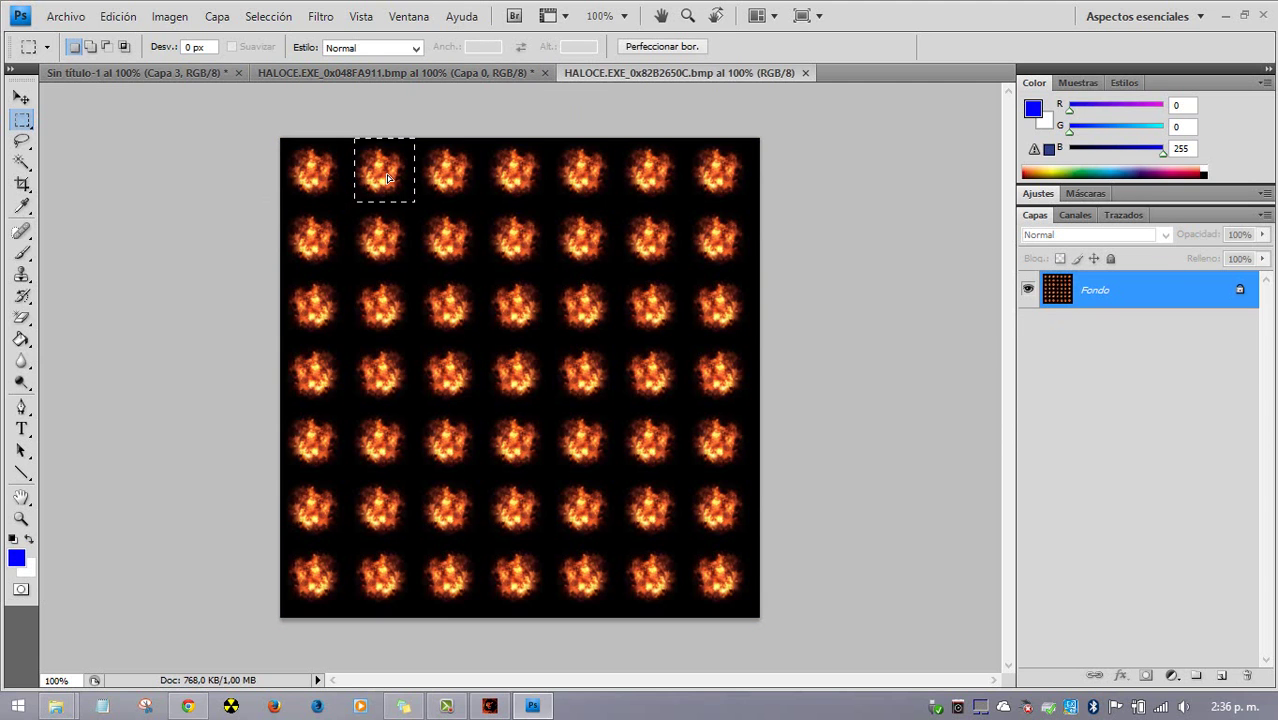
pyautogui.moveTo(388, 178); pyautogui.dragTo(390, 250)
pyautogui.click(201, 75)
pyautogui.hotkey('ctrl', 'v')
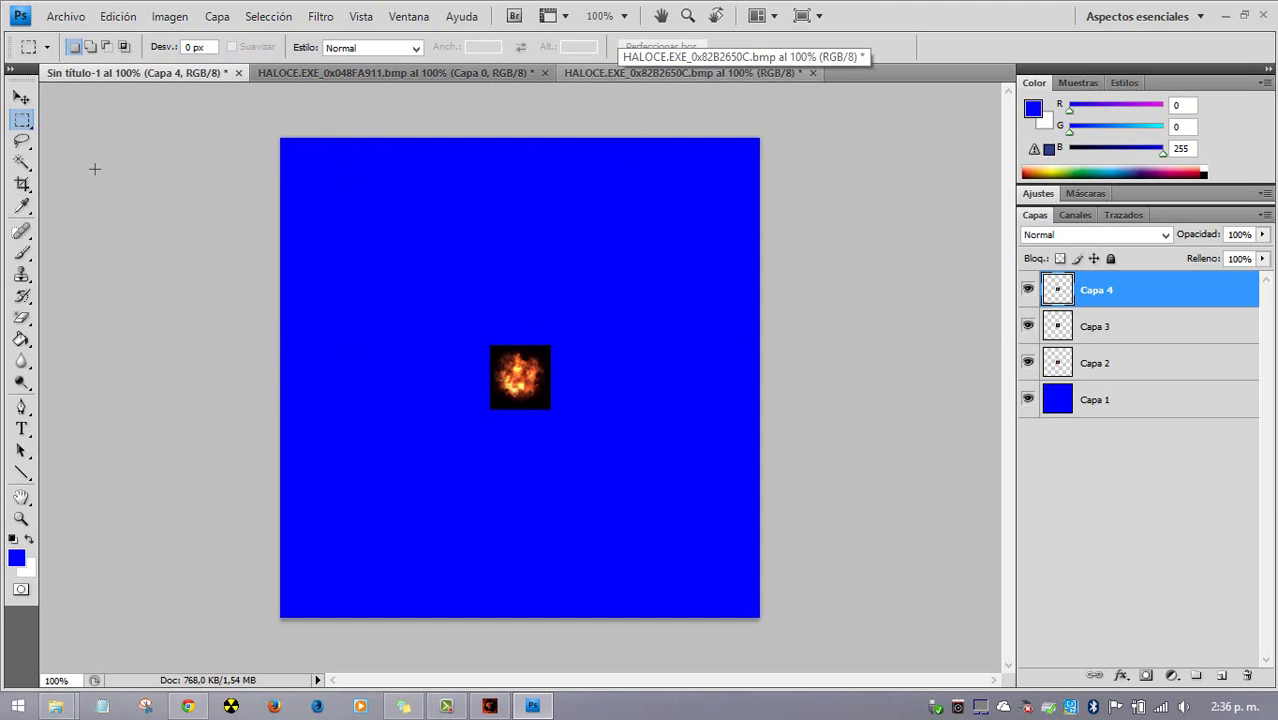
pyautogui.click(21, 97)
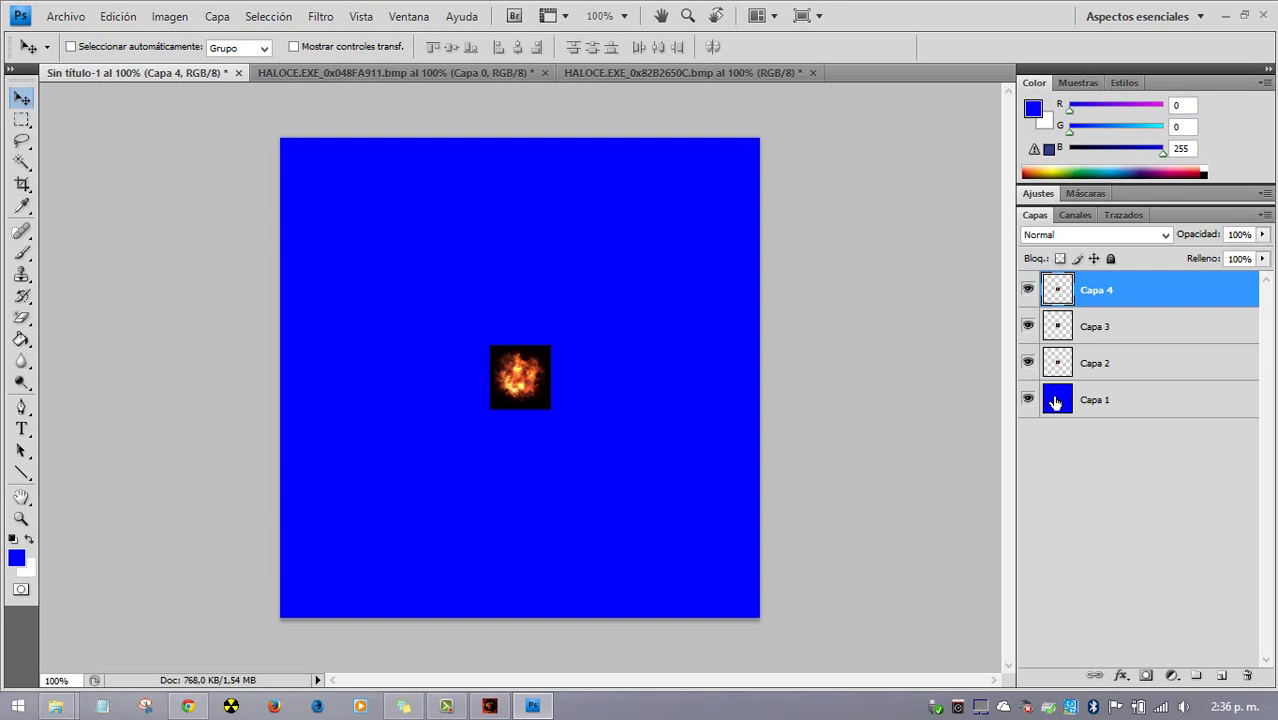
pyautogui.click(1055, 402)
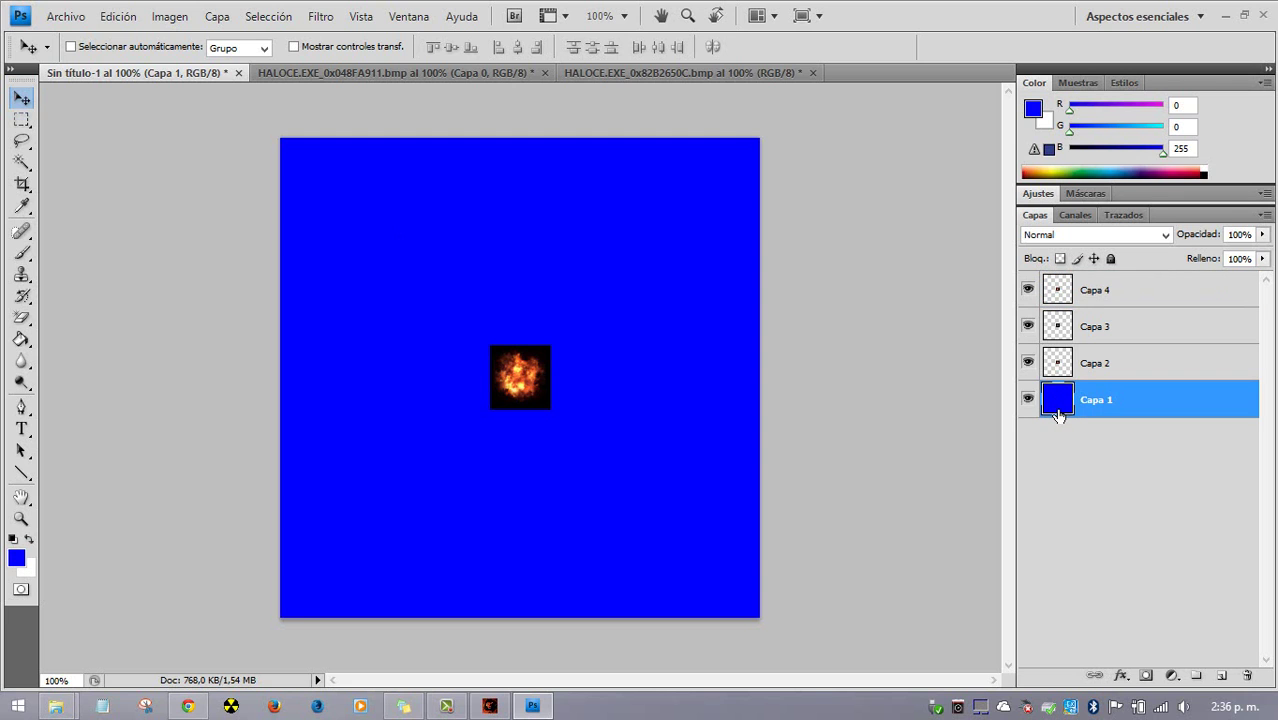
pyautogui.moveTo(547, 371); pyautogui.dragTo(445, 252)
pyautogui.hotkey('ctrl', 'z')
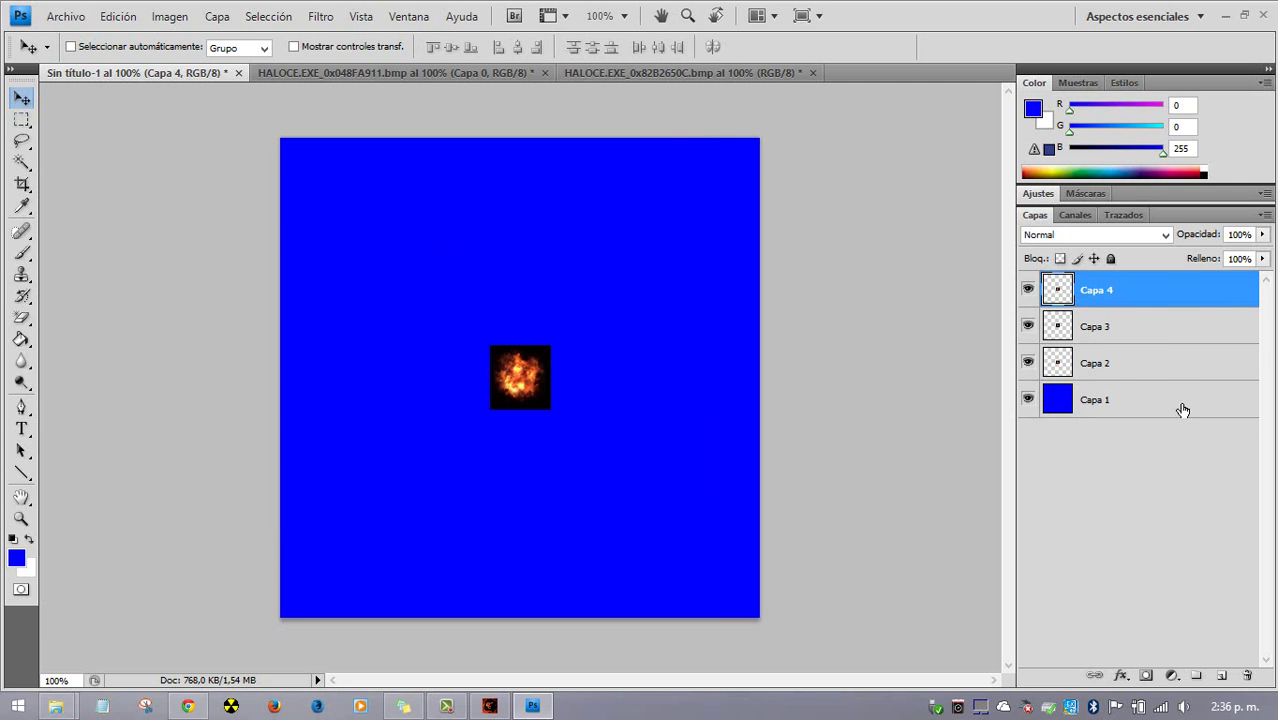
# Move the glow to the canvas's upper-left corner and stack the two fireballs, Capa 4 and Capa 2, beneath it
pyautogui.click(1124, 338)
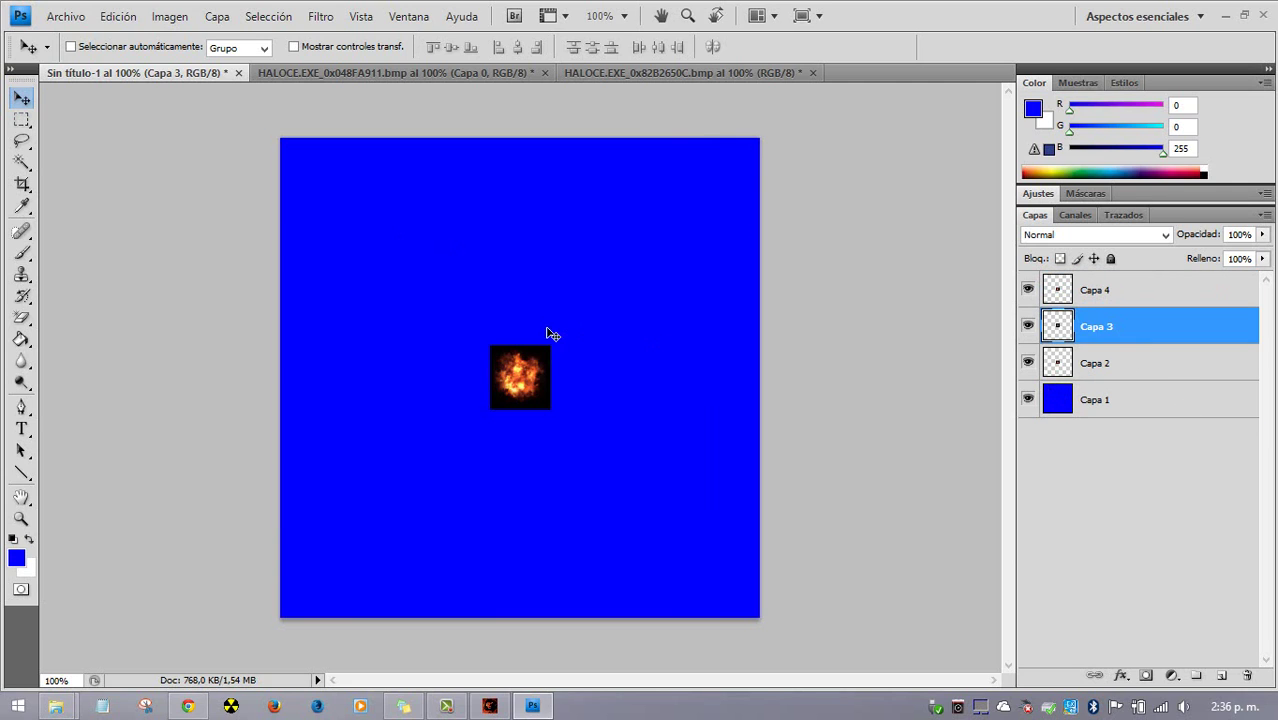
pyautogui.moveTo(487, 295); pyautogui.dragTo(342, 174)
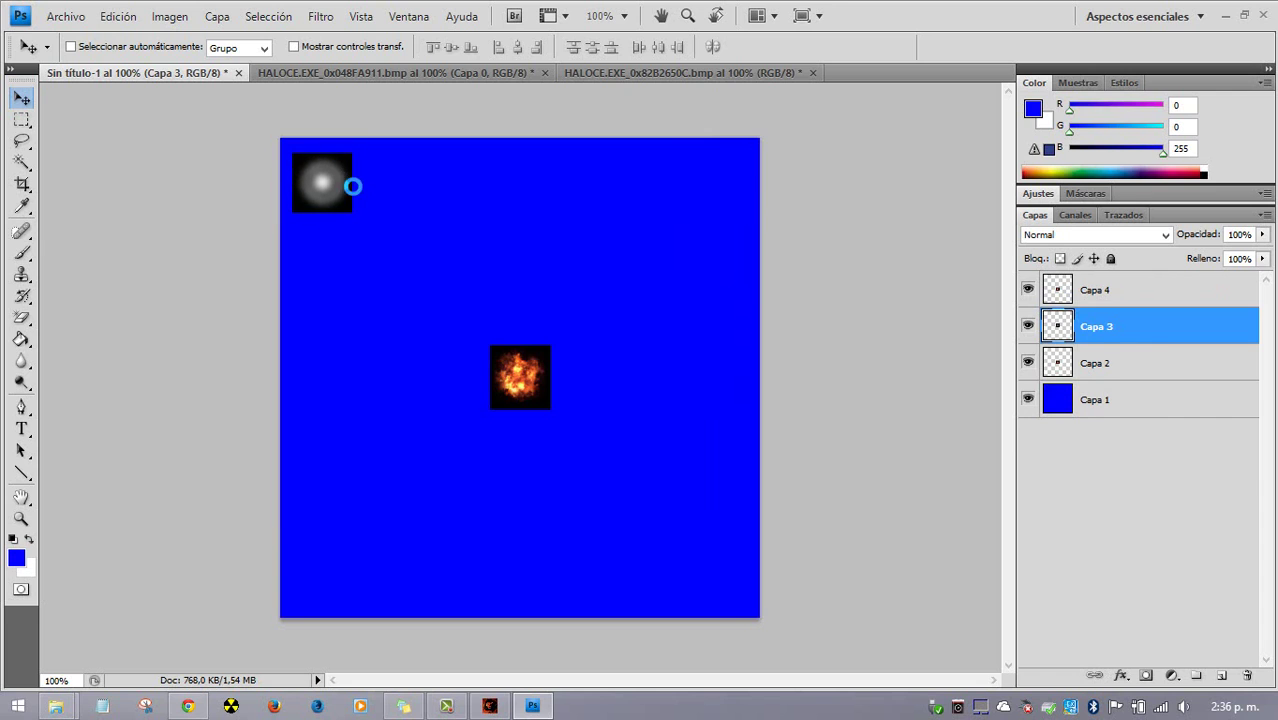
pyautogui.click(1068, 300)
pyautogui.moveTo(530, 392); pyautogui.dragTo(338, 276)
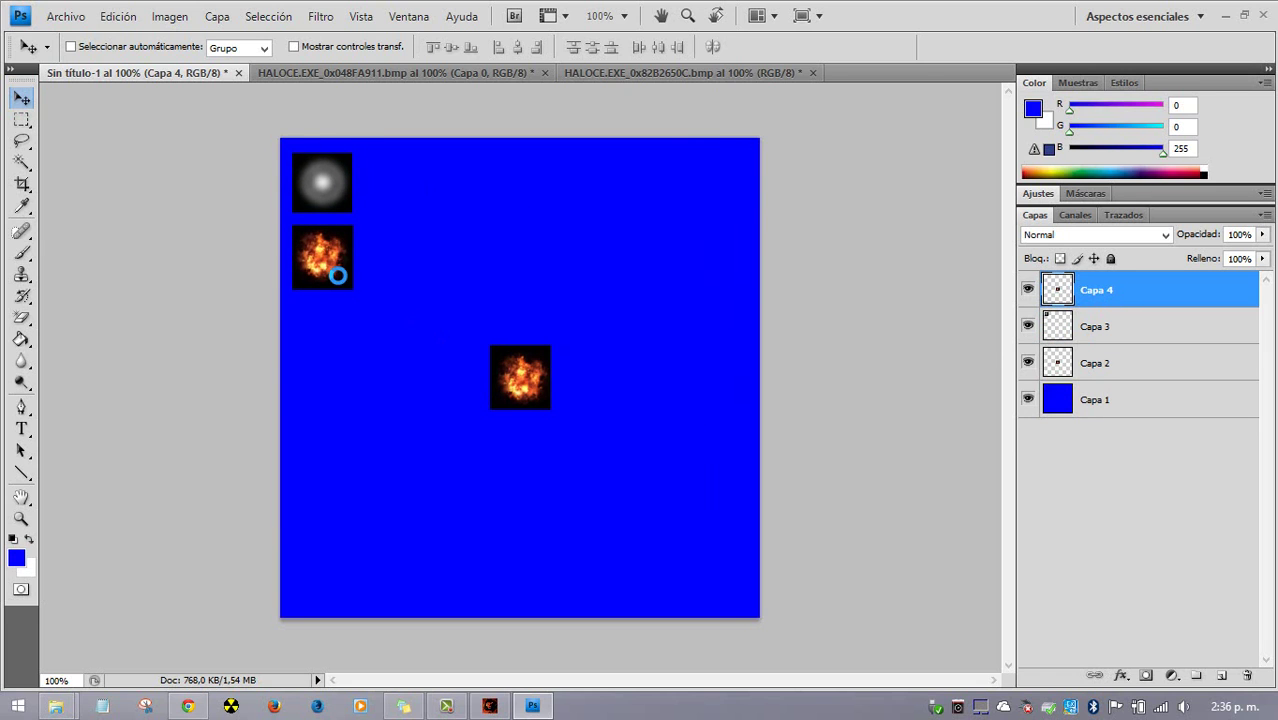
pyautogui.click(1066, 371)
pyautogui.moveTo(530, 396); pyautogui.dragTo(333, 346)
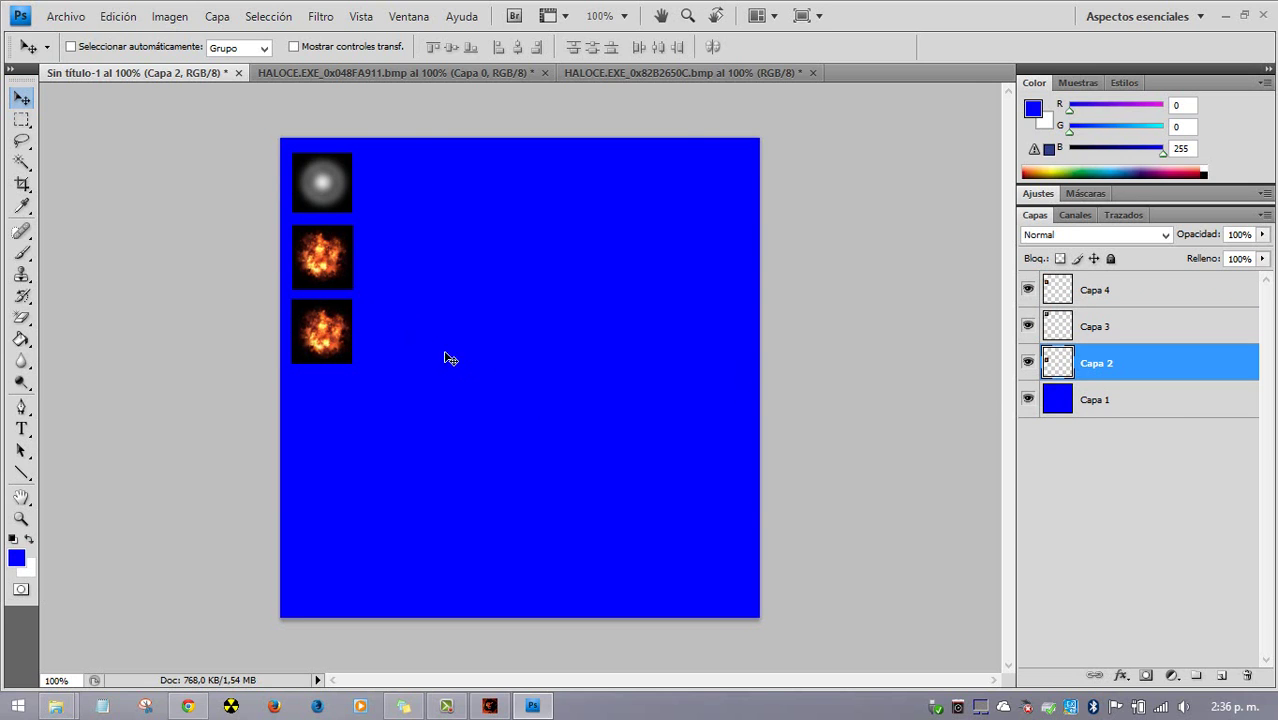
# View the document's channels, return to the layers and select the blue layer Capa 1
pyautogui.click(1075, 215)
pyautogui.click(1037, 216)
pyautogui.click(1065, 408)
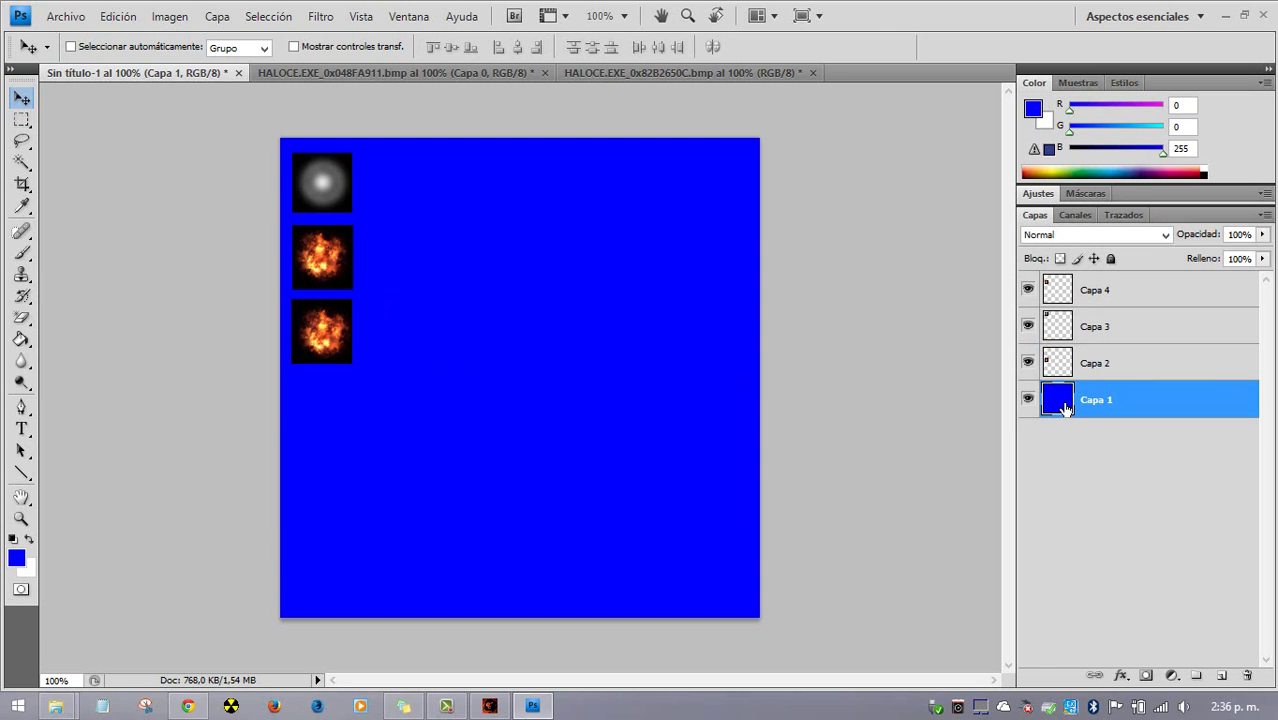
# Load the outlines of layers Capa 2, Capa 3 and Capa 4 as one combined selection
pyautogui.click(1071, 372)
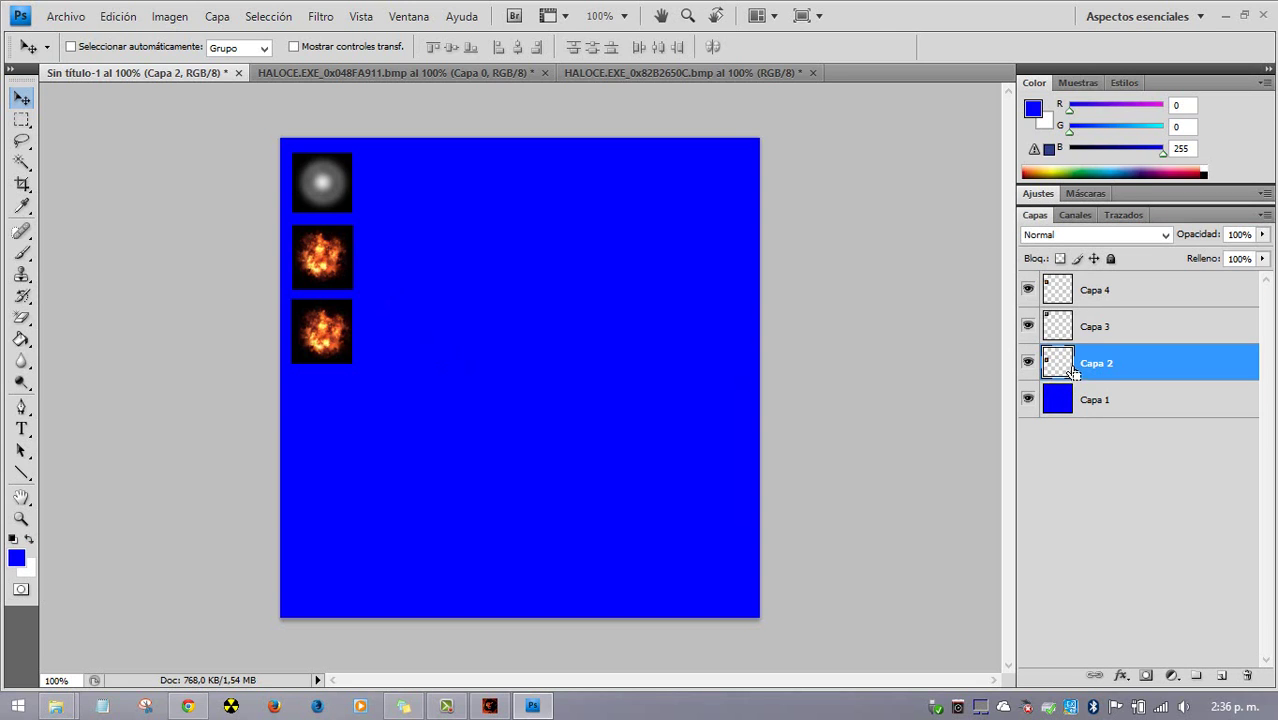
pyautogui.keyDown('ctrl'); pyautogui.click(1070, 336); pyautogui.keyUp('ctrl')
pyautogui.keyDown('ctrl'); pyautogui.click(1070, 300); pyautogui.keyUp('ctrl')
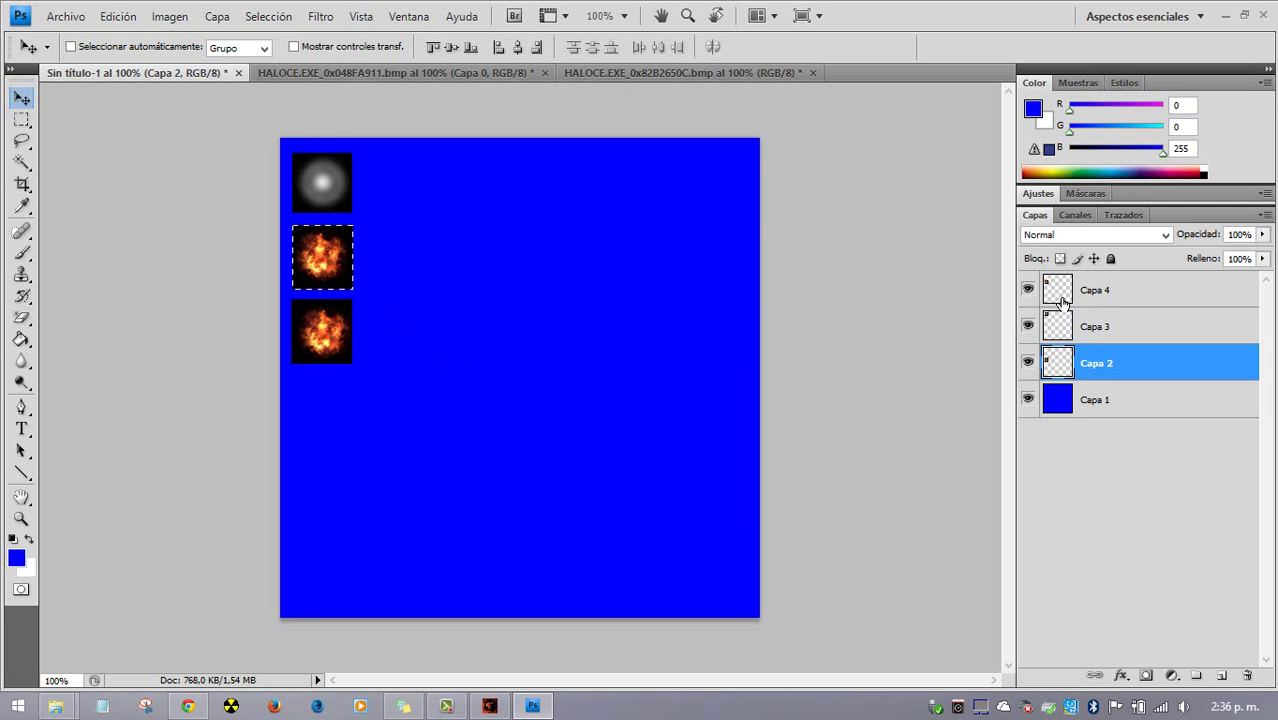
pyautogui.click(1108, 300)
pyautogui.keyDown('ctrl'); pyautogui.click(1168, 326); pyautogui.keyUp('ctrl')
pyautogui.keyDown('ctrl'); pyautogui.click(1167, 362); pyautogui.keyUp('ctrl')
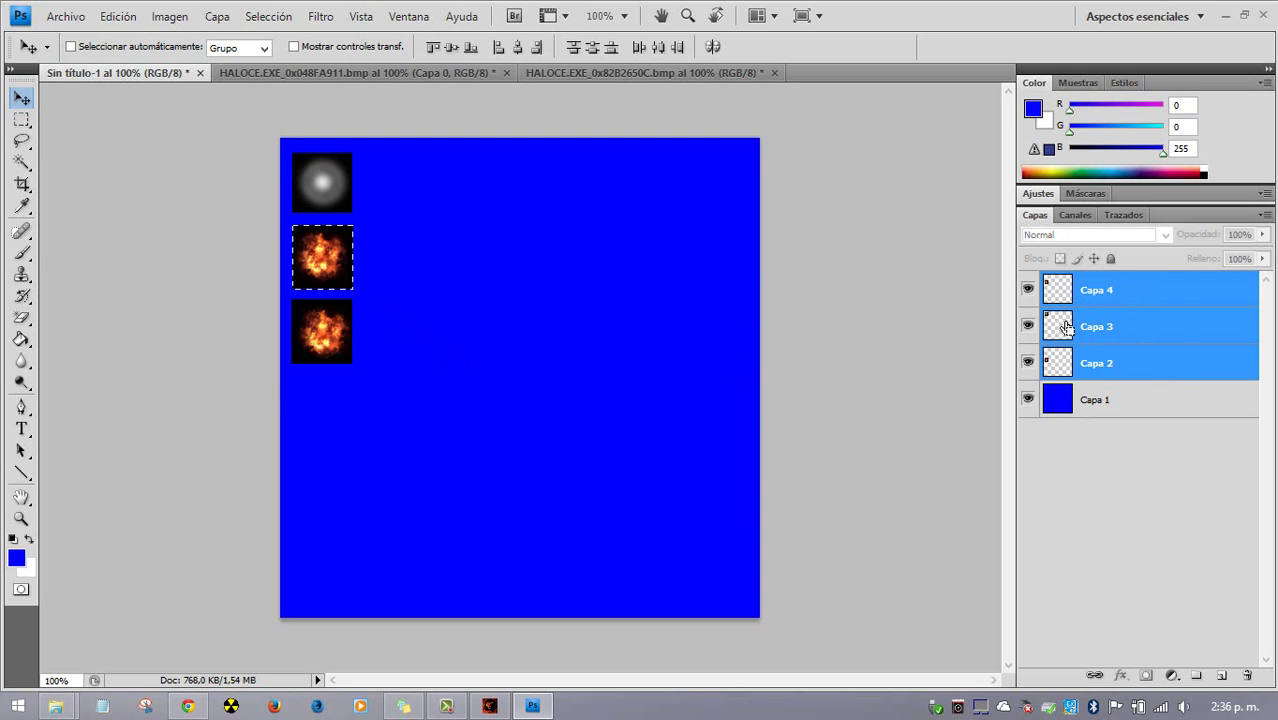
pyautogui.keyDown('ctrl'); pyautogui.click(1057, 325); pyautogui.keyUp('ctrl')
pyautogui.keyDown('ctrl'); pyautogui.keyDown('shift'); pyautogui.click(1066, 368); pyautogui.keyUp('shift'); pyautogui.keyUp('ctrl')
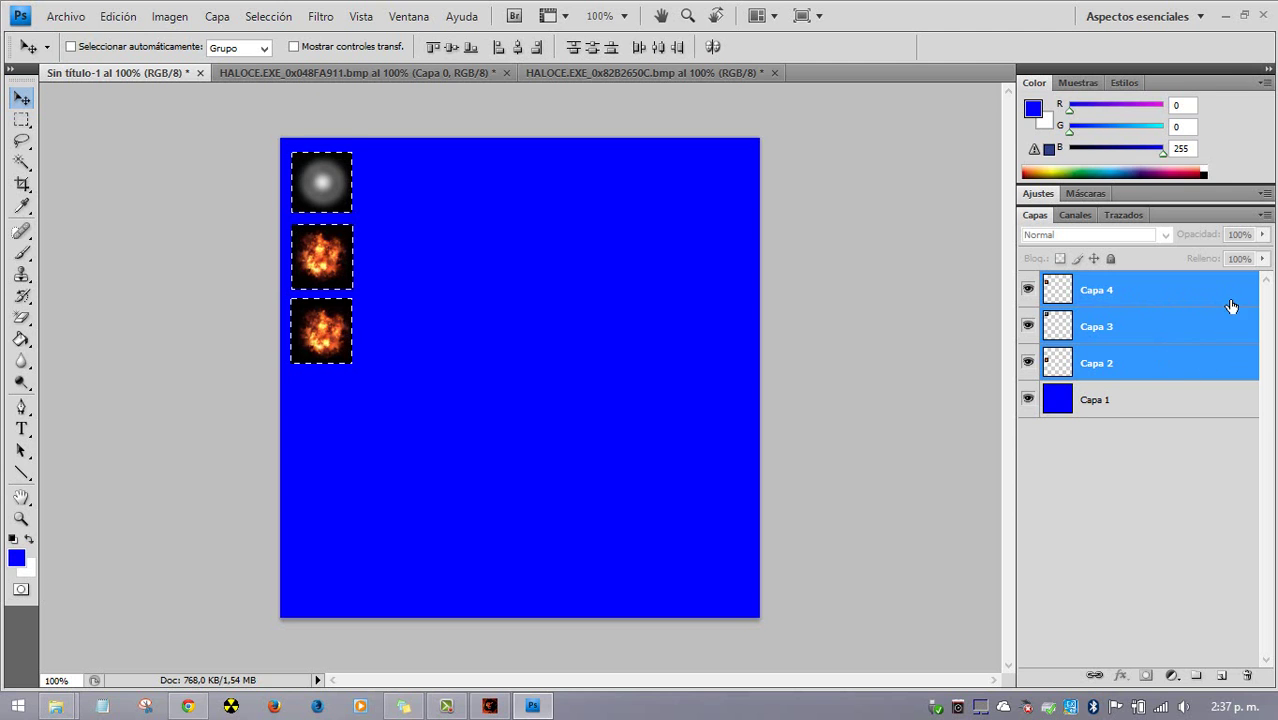
# Deselect the layers and clear the marquee selection around the three sprites
pyautogui.click(1178, 450)
pyautogui.click(727, 423)
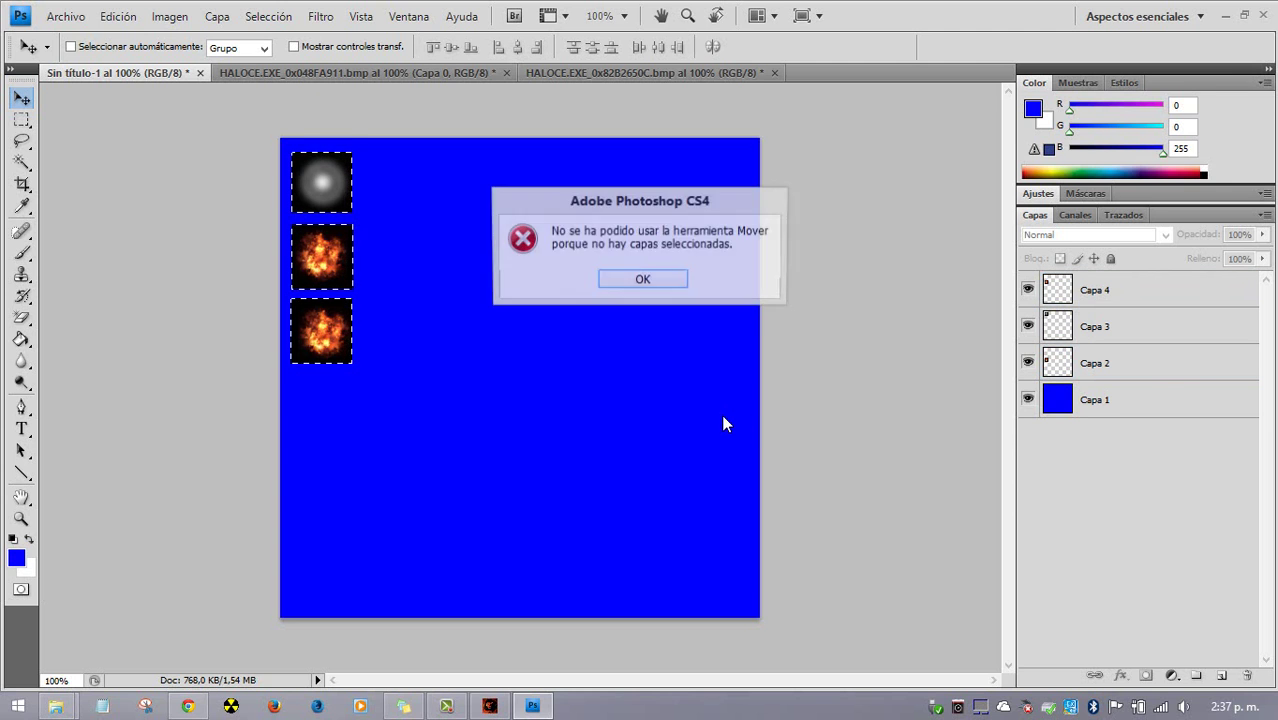
pyautogui.click(656, 277)
pyautogui.click(23, 121)
pyautogui.click(212, 242)
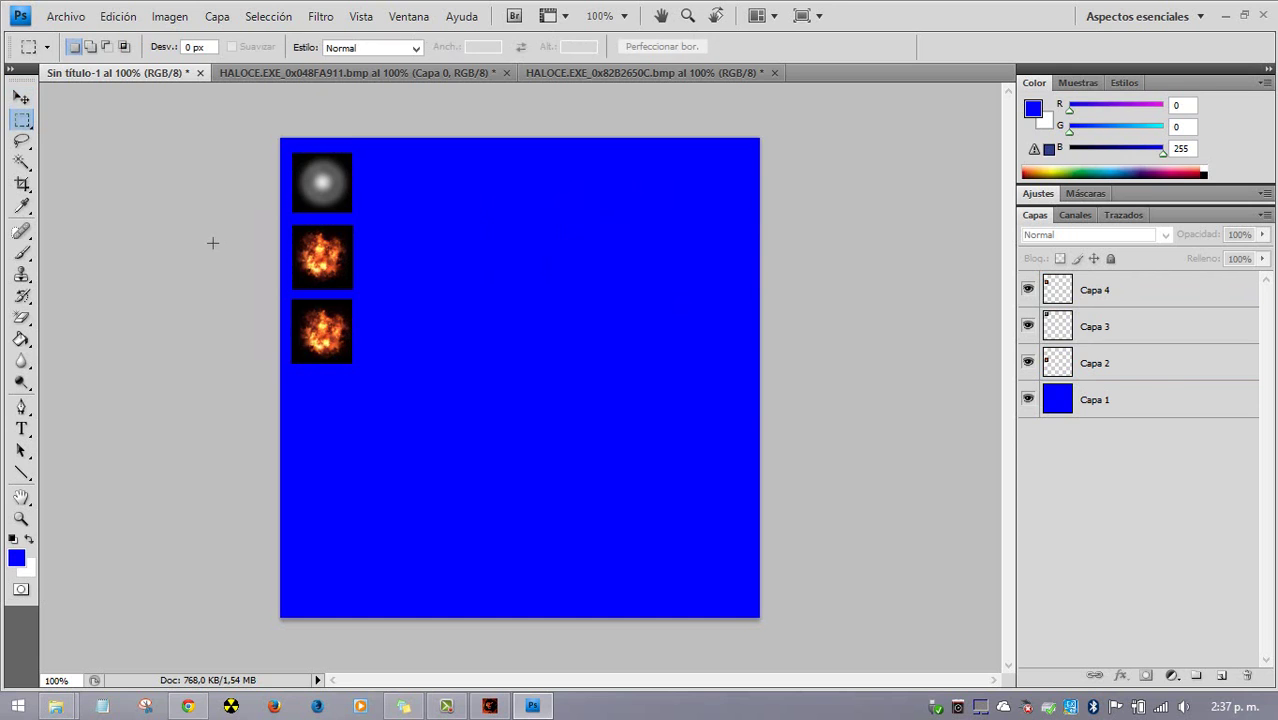
# Select layers Capa 4, Capa 3 and Capa 2 together and load their combined outlines as a selection
pyautogui.click(1233, 298)
pyautogui.keyDown('shift'); pyautogui.click(1219, 326); pyautogui.keyUp('shift')
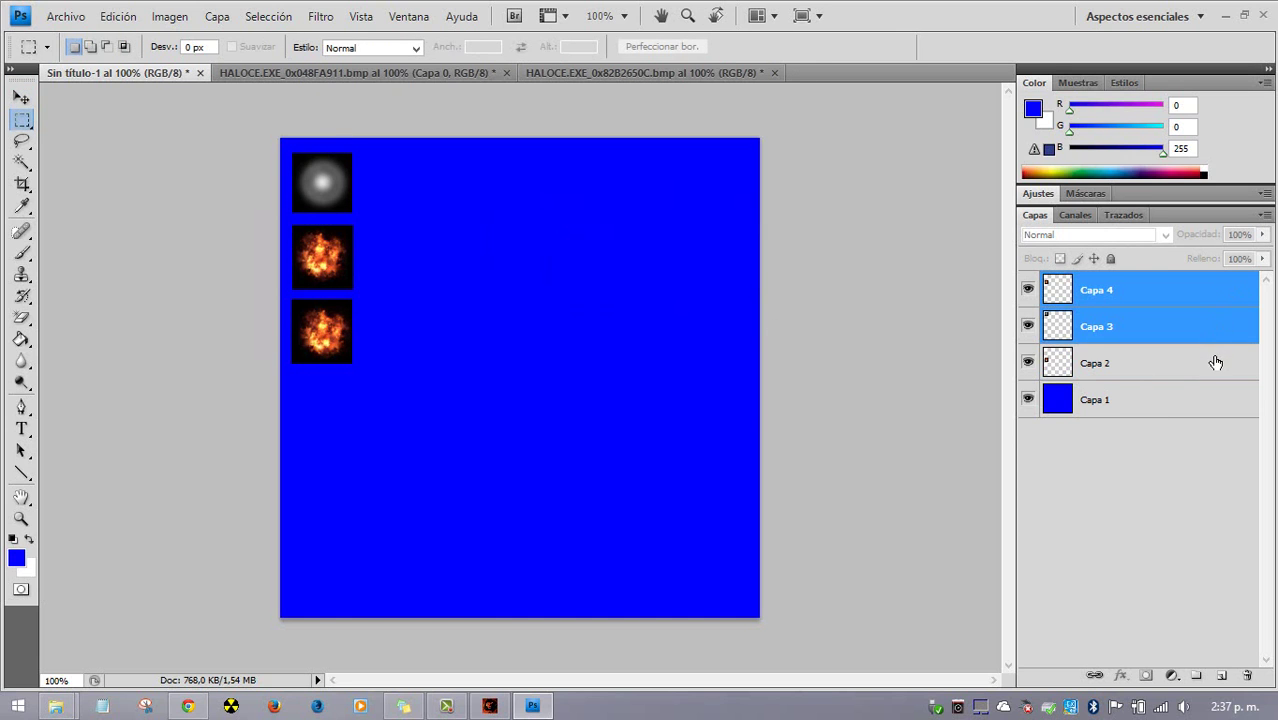
pyautogui.keyDown('shift'); pyautogui.click(1211, 361); pyautogui.keyUp('shift')
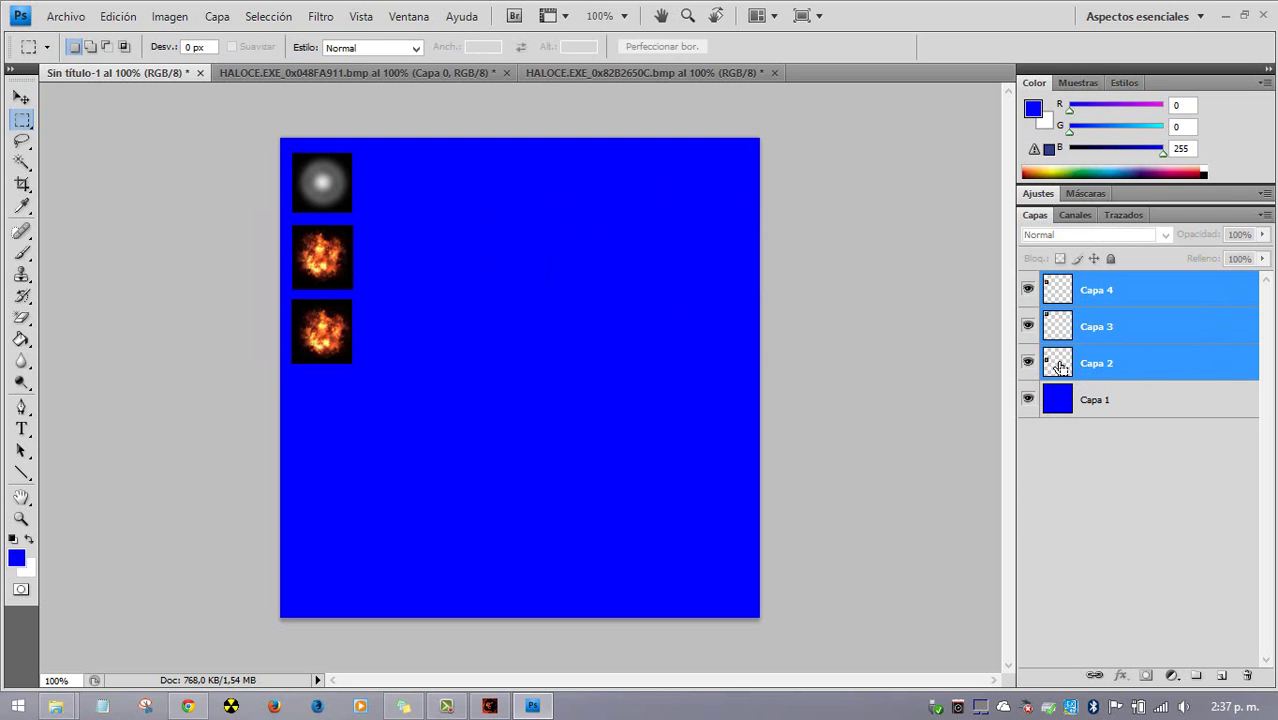
pyautogui.keyDown('ctrl'); pyautogui.click(1064, 366); pyautogui.keyUp('ctrl')
pyautogui.keyDown('ctrl'); pyautogui.keyDown('shift'); pyautogui.click(1064, 292); pyautogui.keyUp('shift'); pyautogui.keyUp('ctrl')
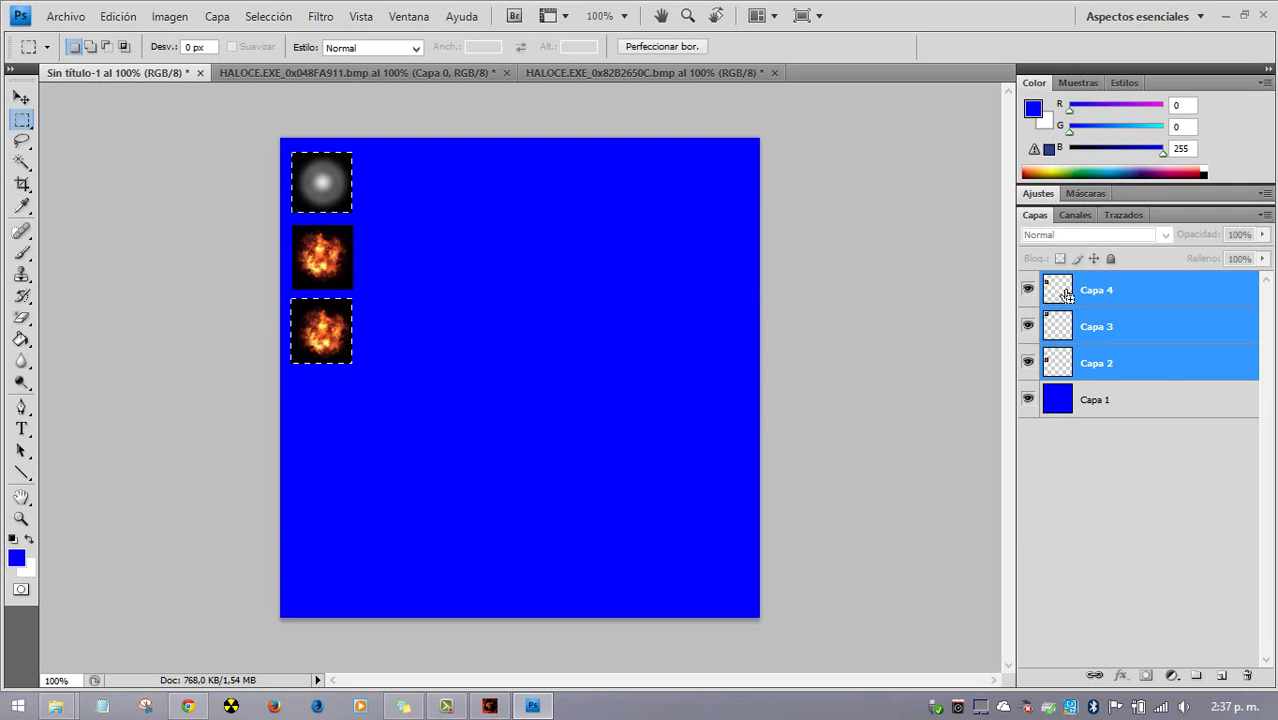
# Duplicate the Azul channel as "alpha" and show only the alpha channel
pyautogui.click(1068, 218)
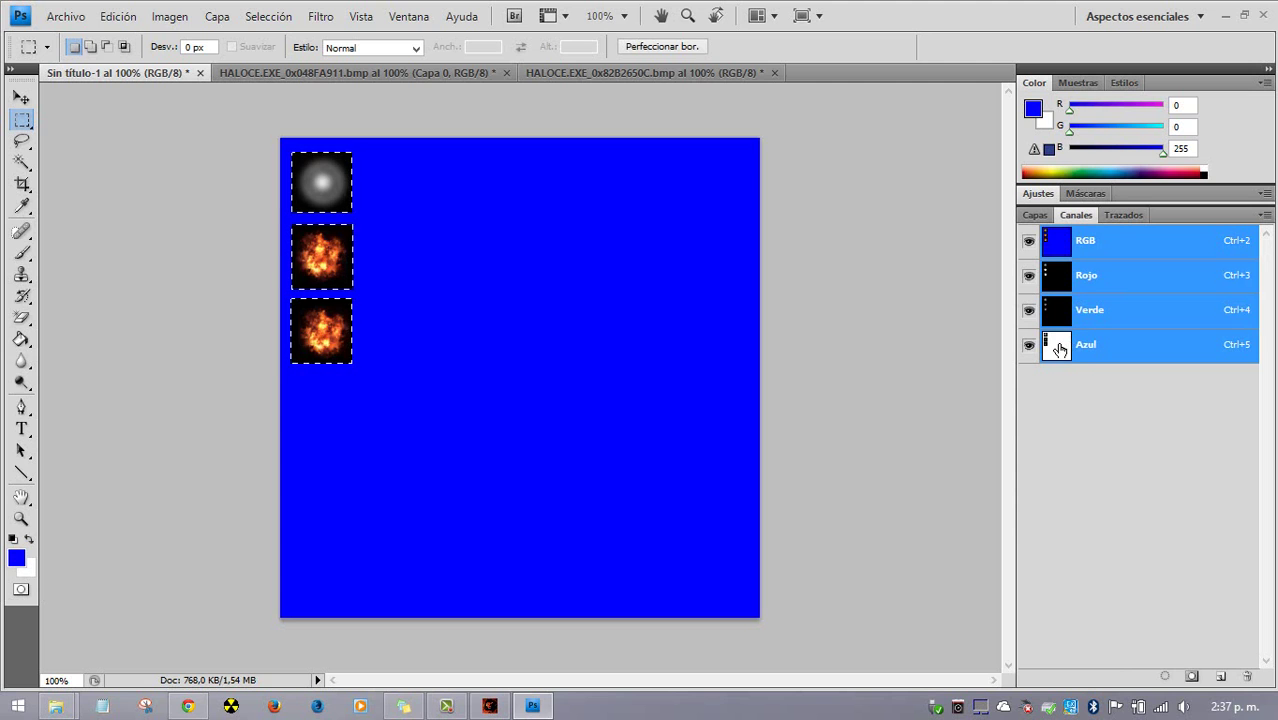
pyautogui.click(1059, 348)
pyautogui.rightClick(1060, 348)
pyautogui.click(1068, 358)
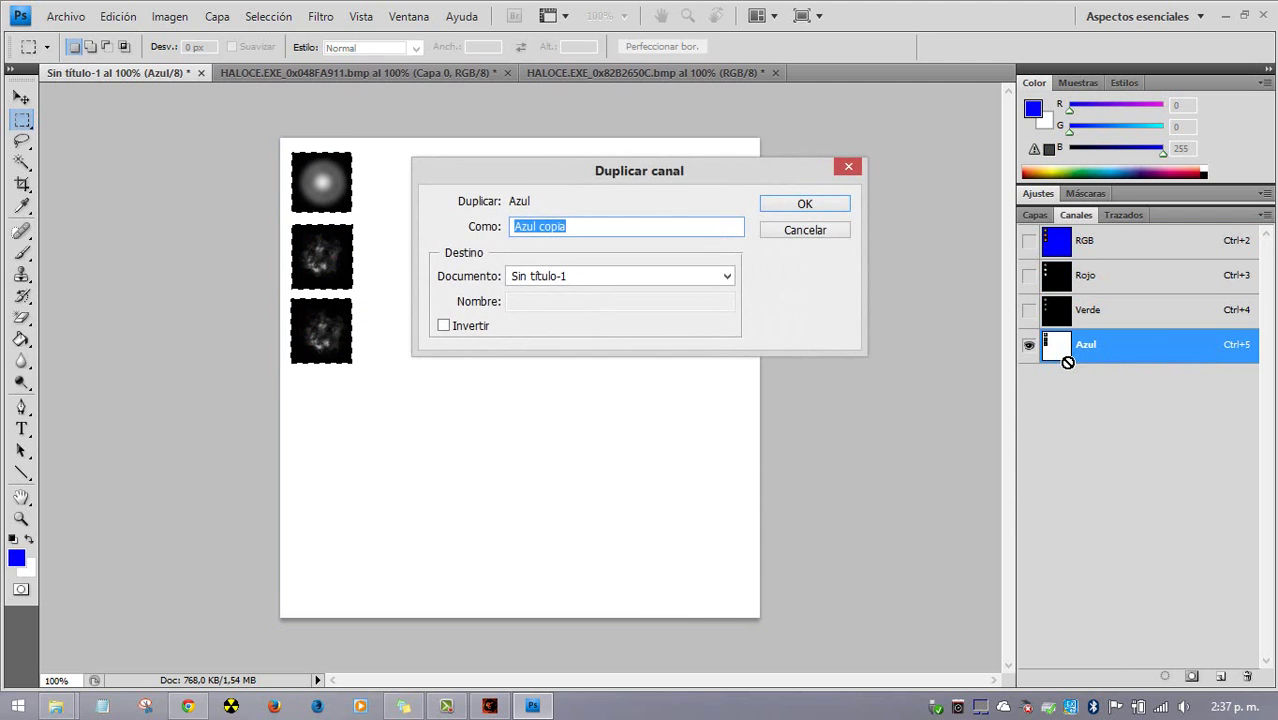
pyautogui.write('alpha')
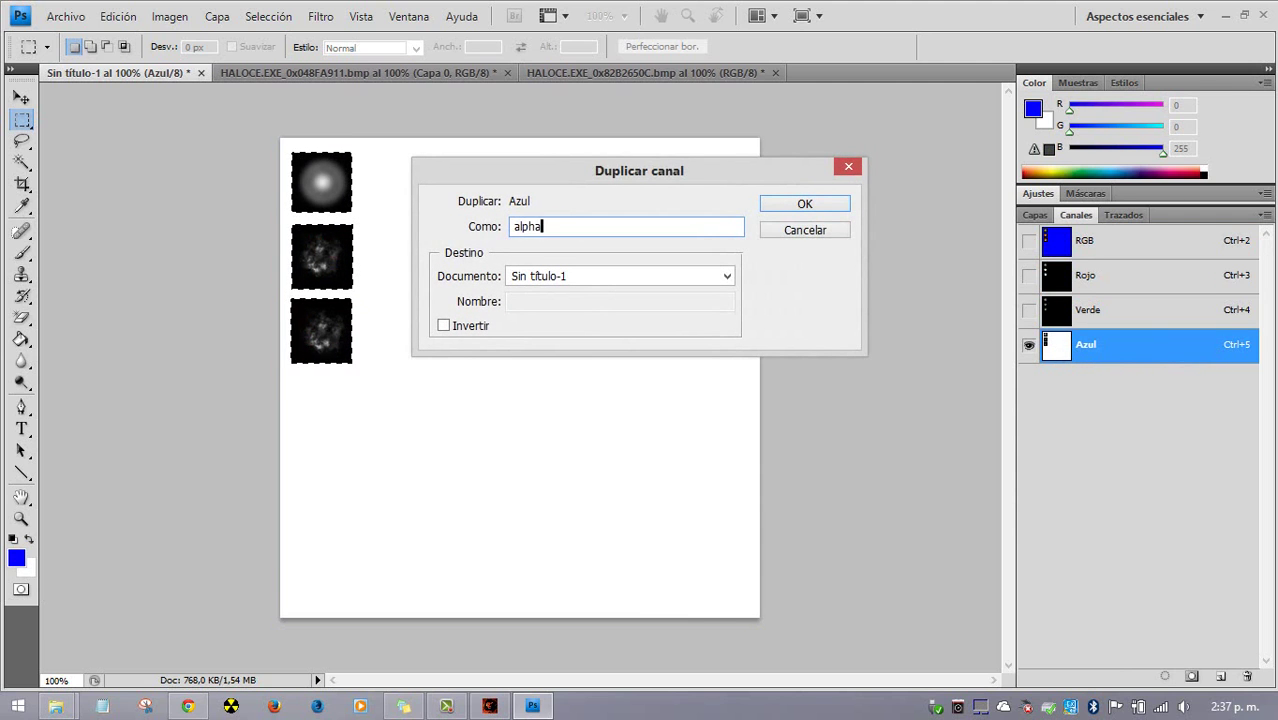
pyautogui.press('Return')
pyautogui.click(1029, 379)
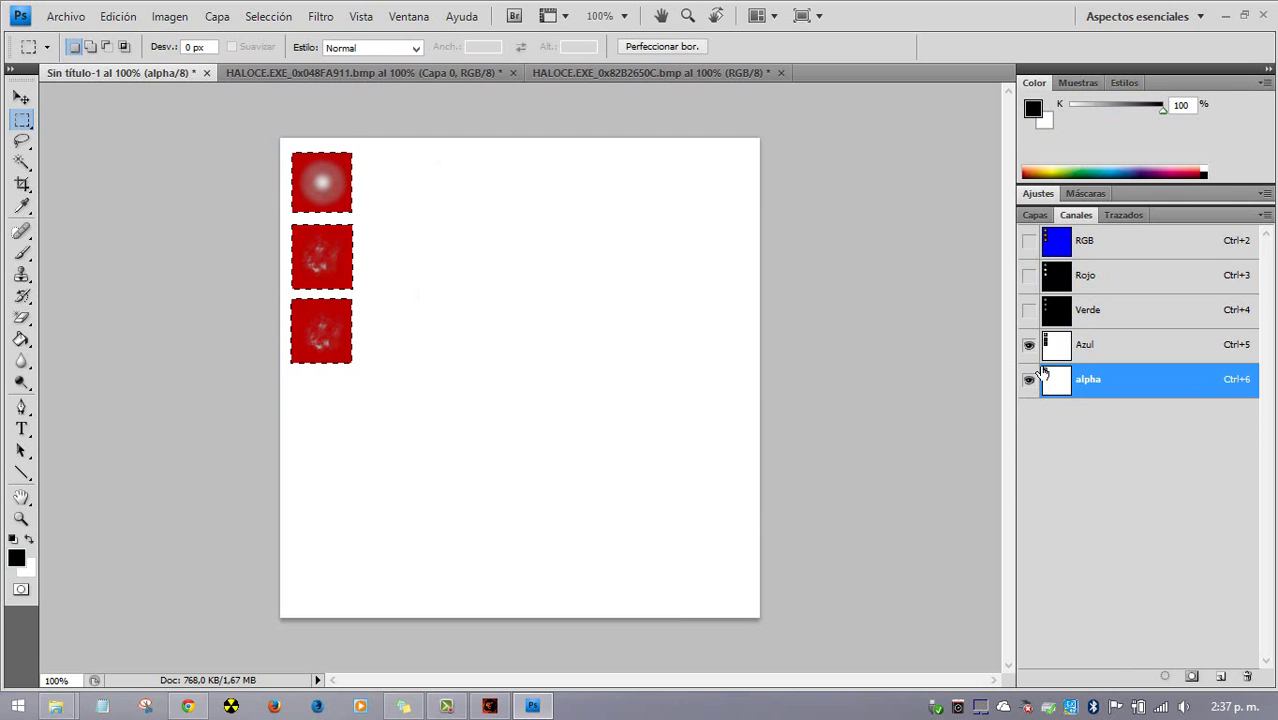
pyautogui.click(1029, 344)
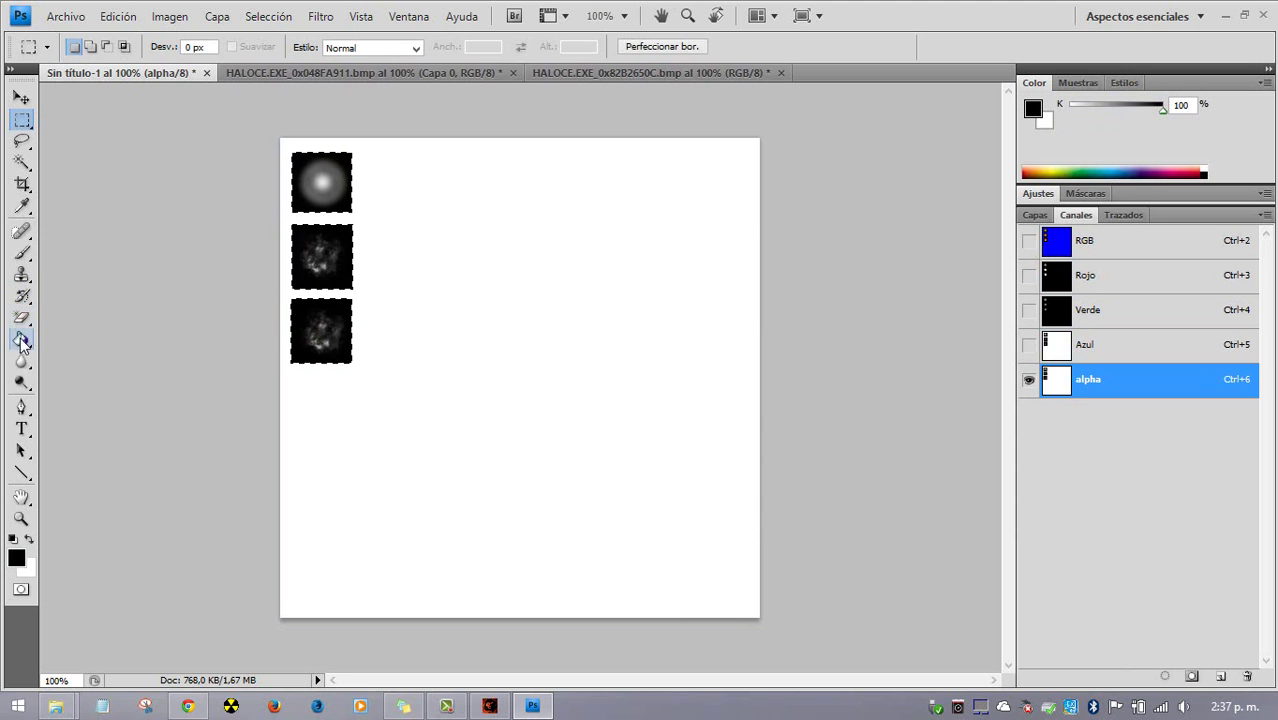
# Paint the three selected squares solid white in the alpha channel with the Brush
pyautogui.click(22, 252)
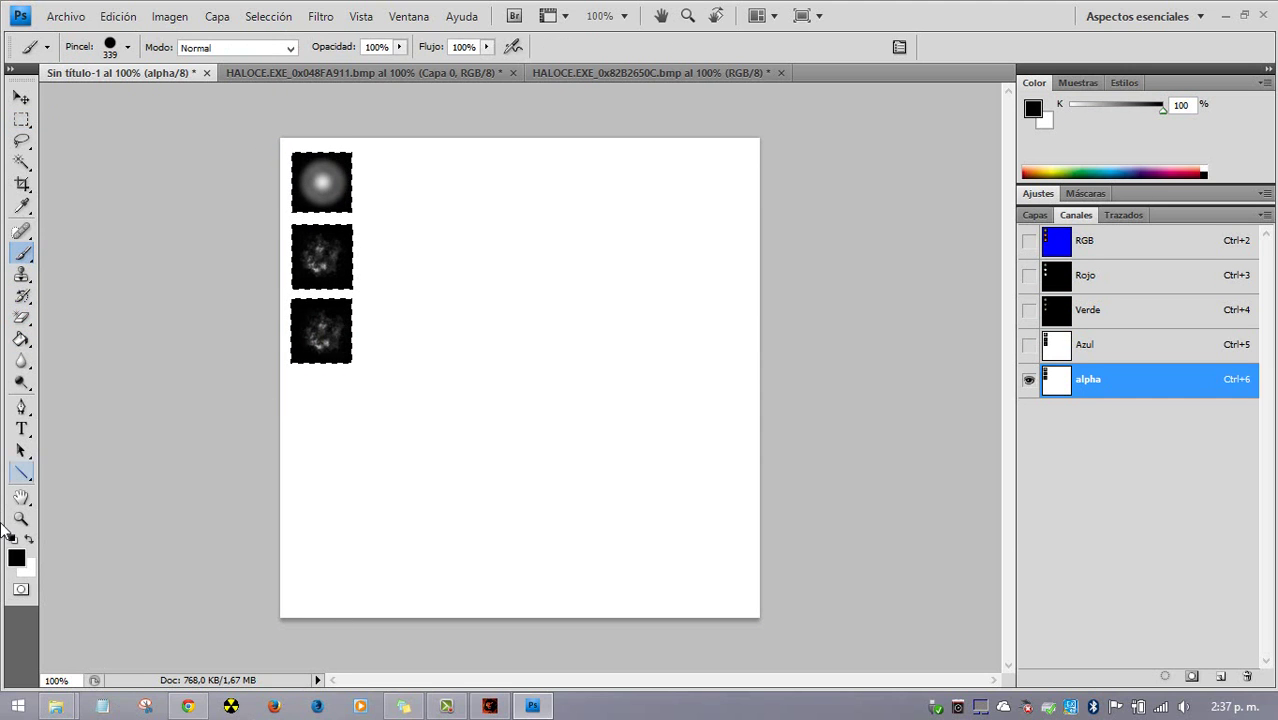
pyautogui.click(29, 539)
pyautogui.click(330, 260)
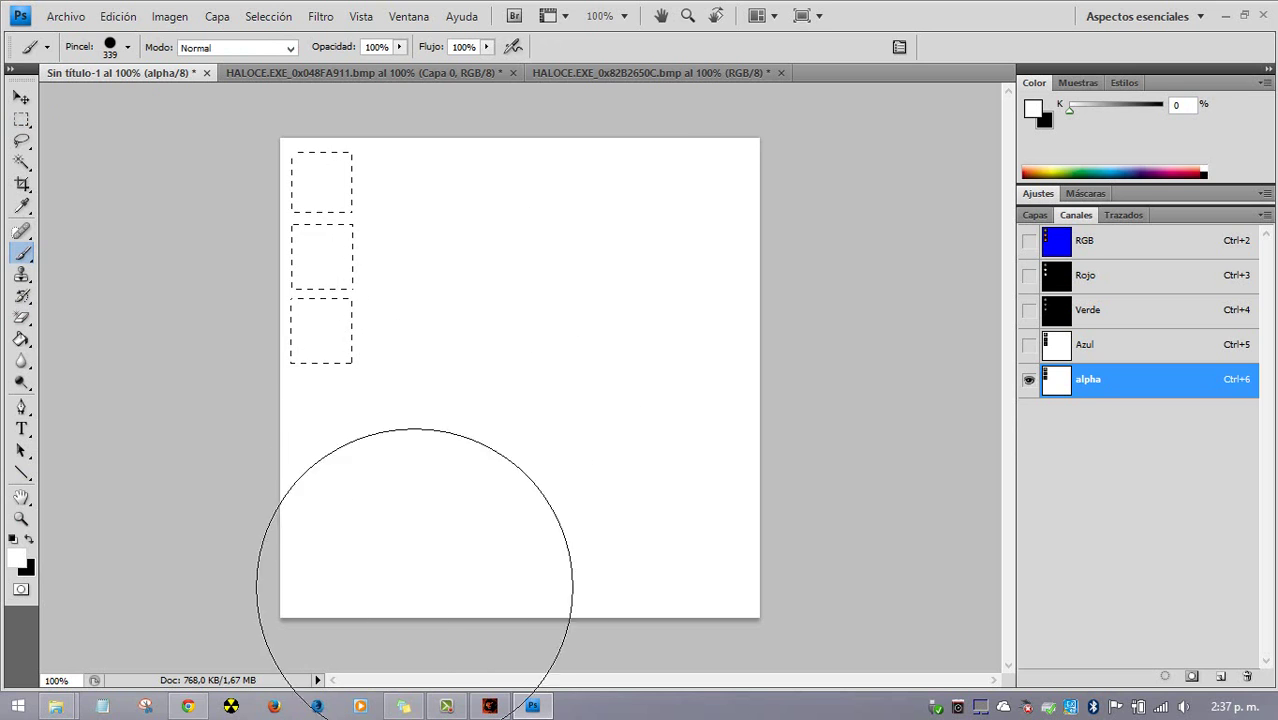
# Invert the selection, fill the area around the squares with black in the alpha channel, and deselect
pyautogui.click(22, 121)
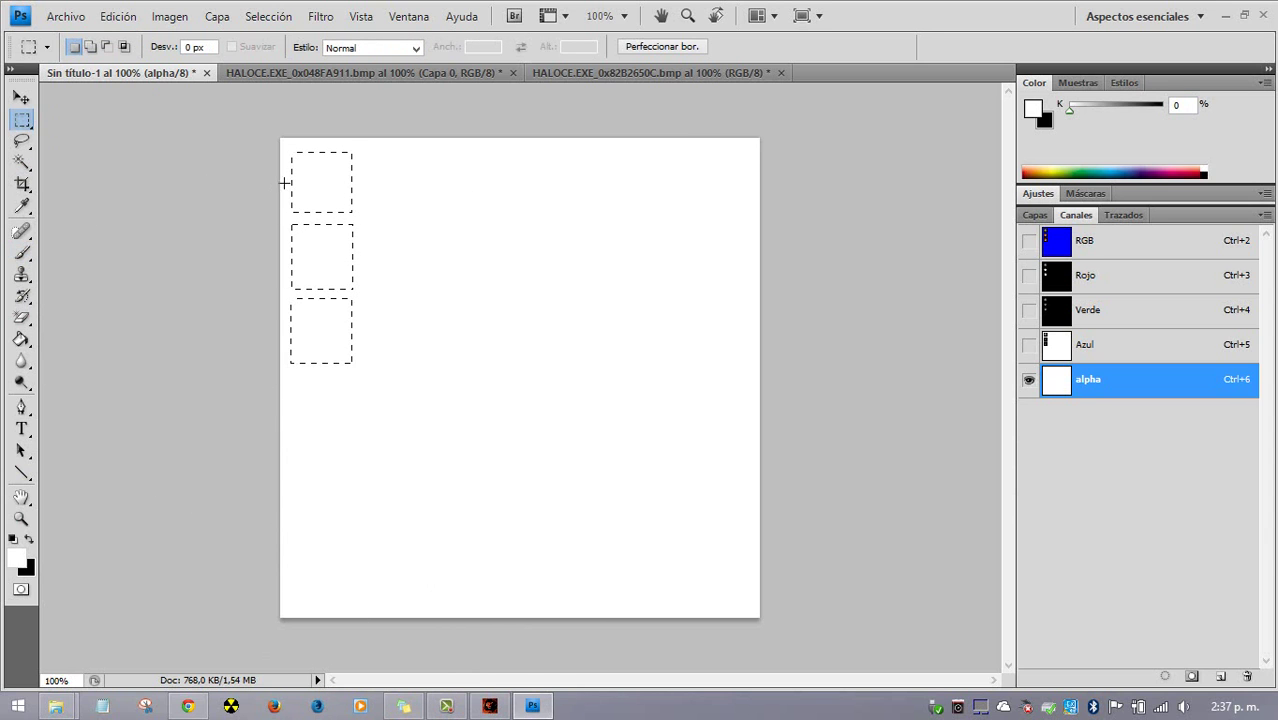
pyautogui.rightClick(295, 192)
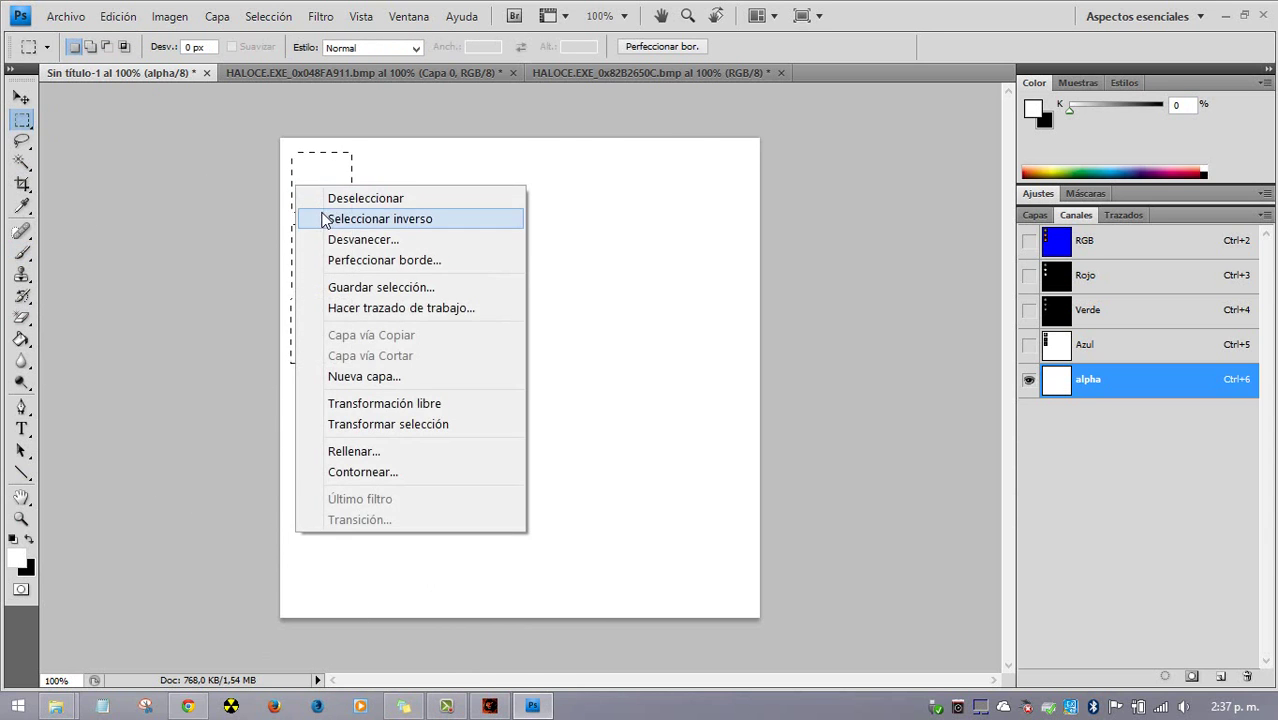
pyautogui.click(322, 215)
pyautogui.click(22, 340)
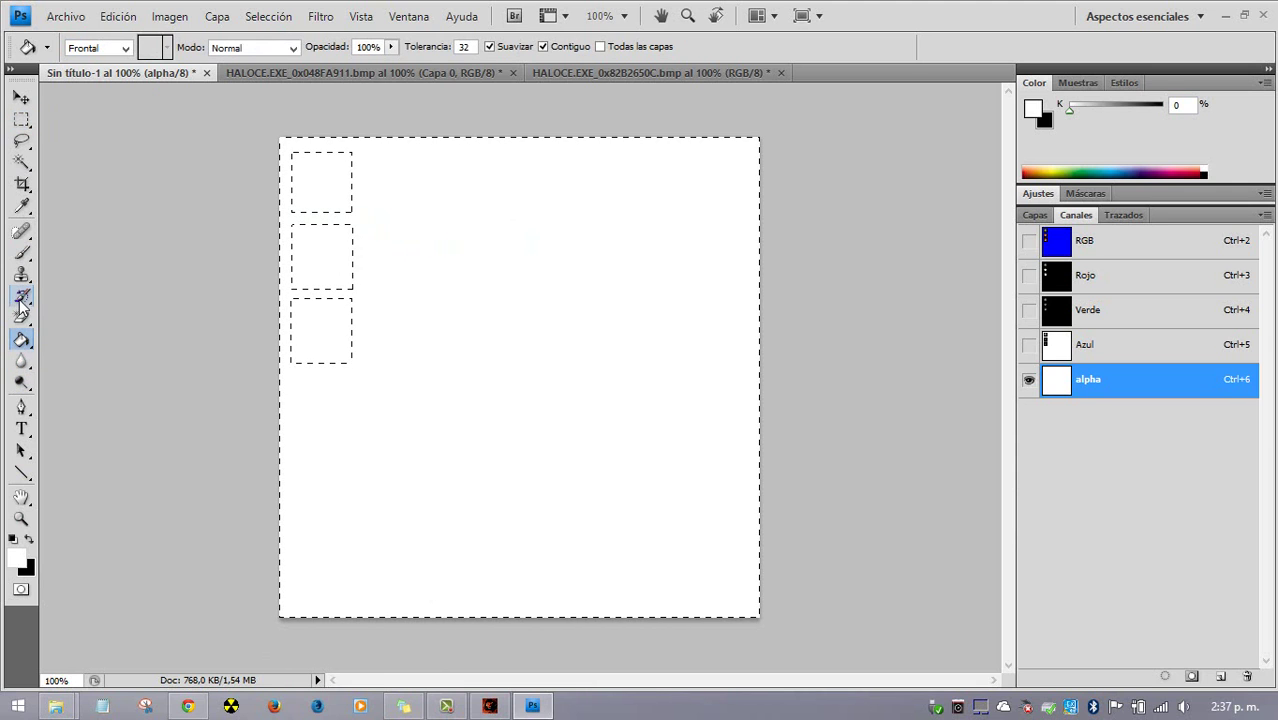
pyautogui.click(14, 540)
pyautogui.click(530, 454)
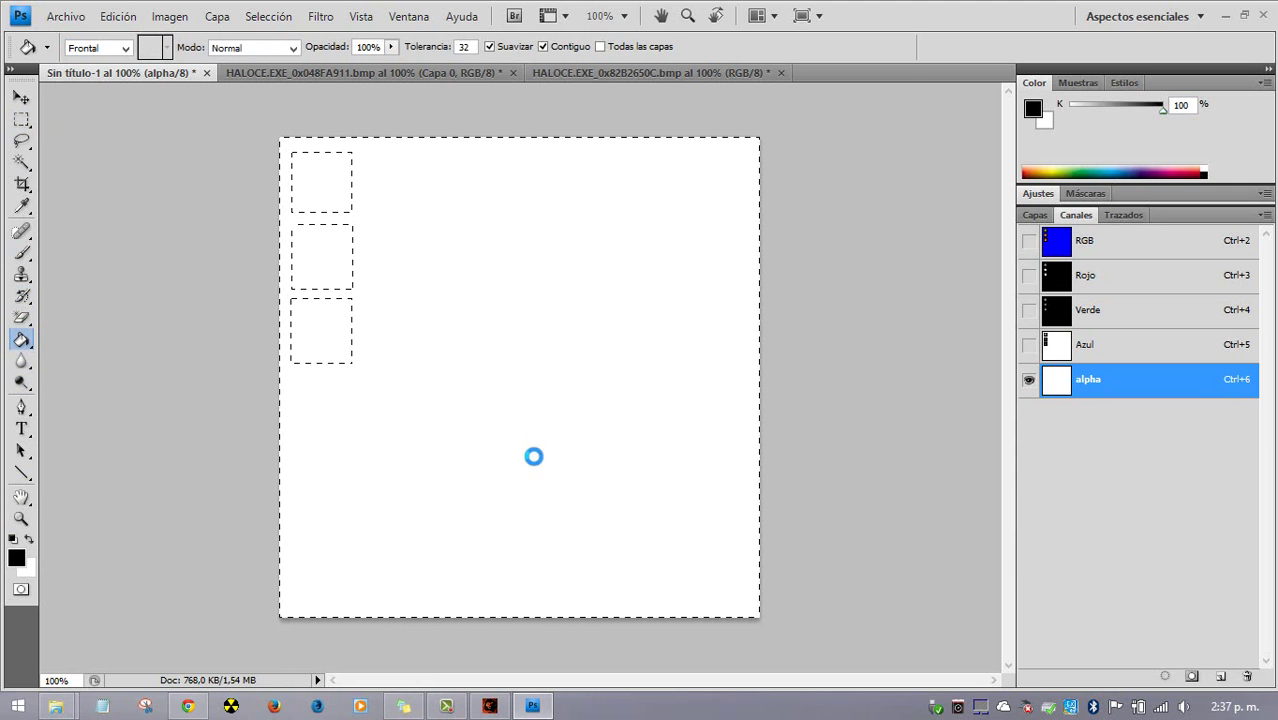
pyautogui.click(22, 119)
pyautogui.click(165, 200)
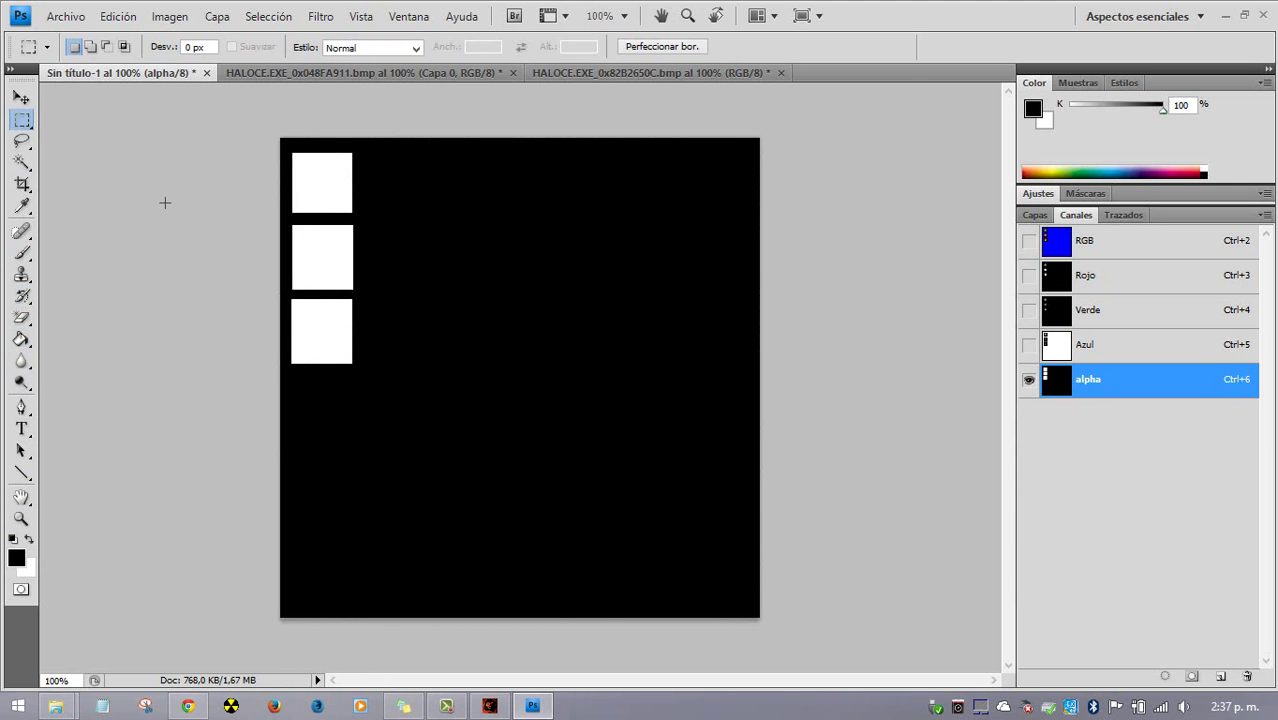
# Return to the RGB composite, select layer Capa 2 and check the document's channels against its layers
pyautogui.click(1070, 242)
pyautogui.click(1034, 215)
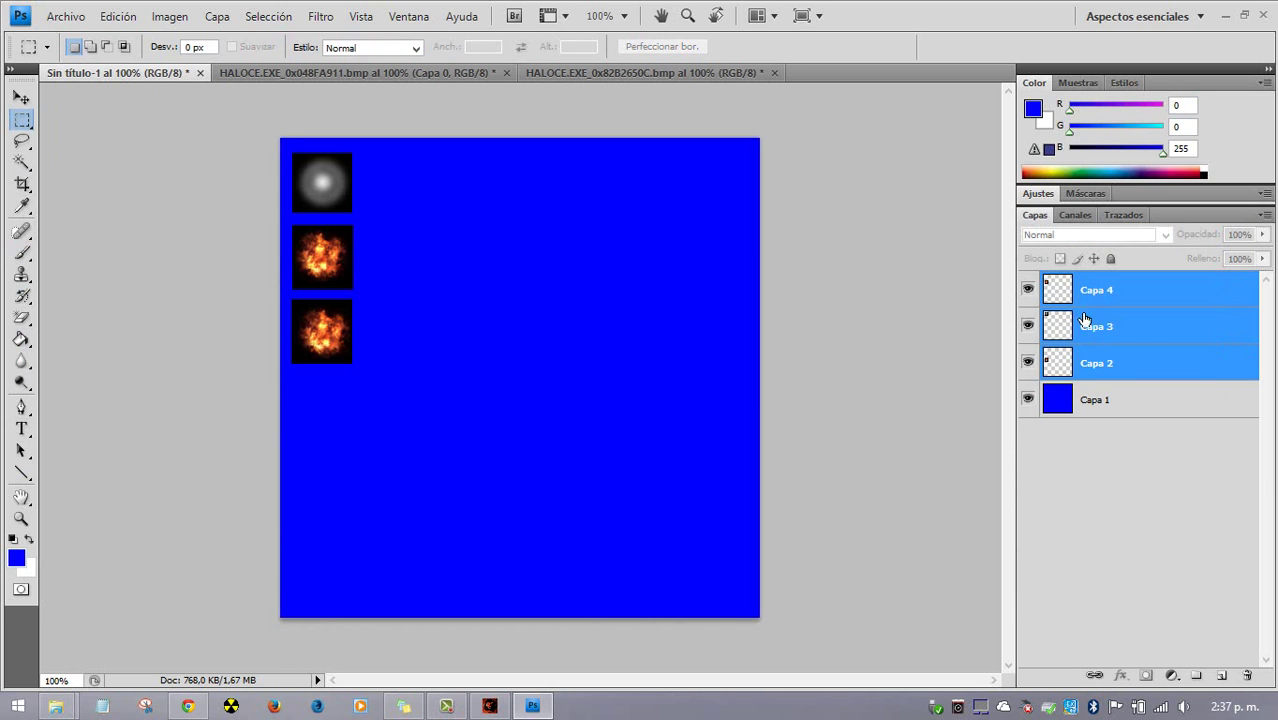
pyautogui.click(1072, 368)
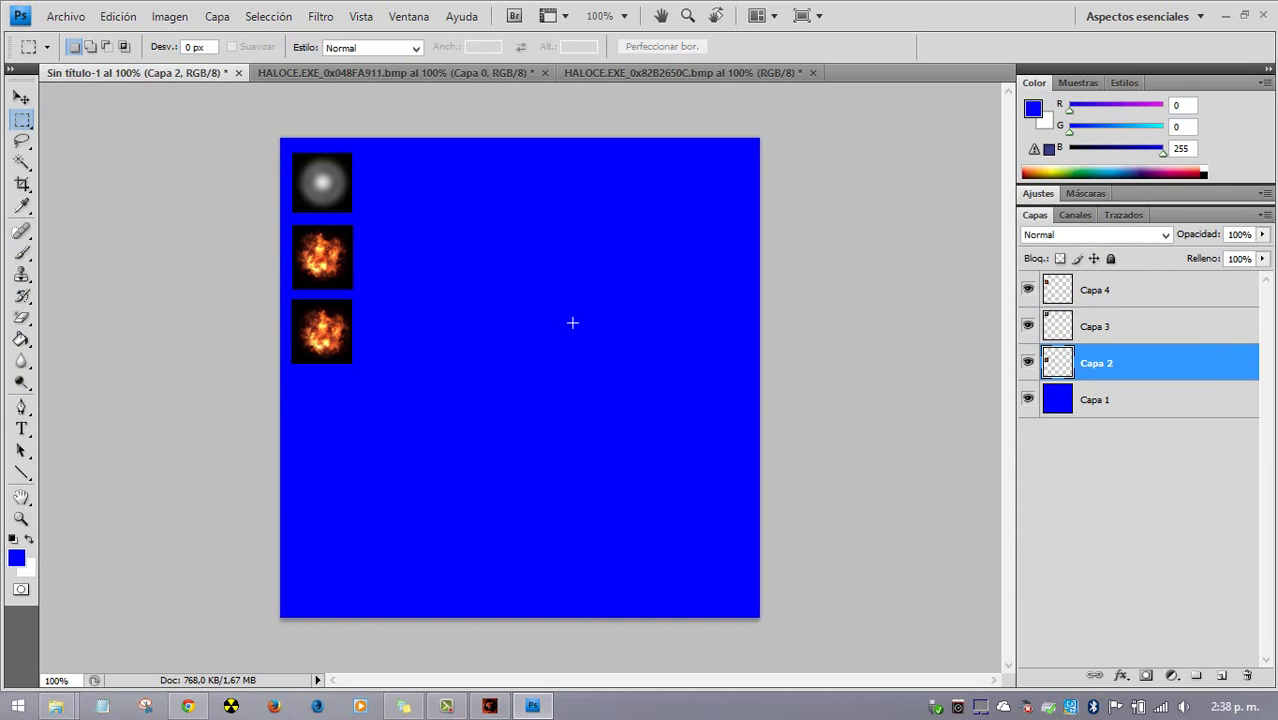
pyautogui.click(1076, 215)
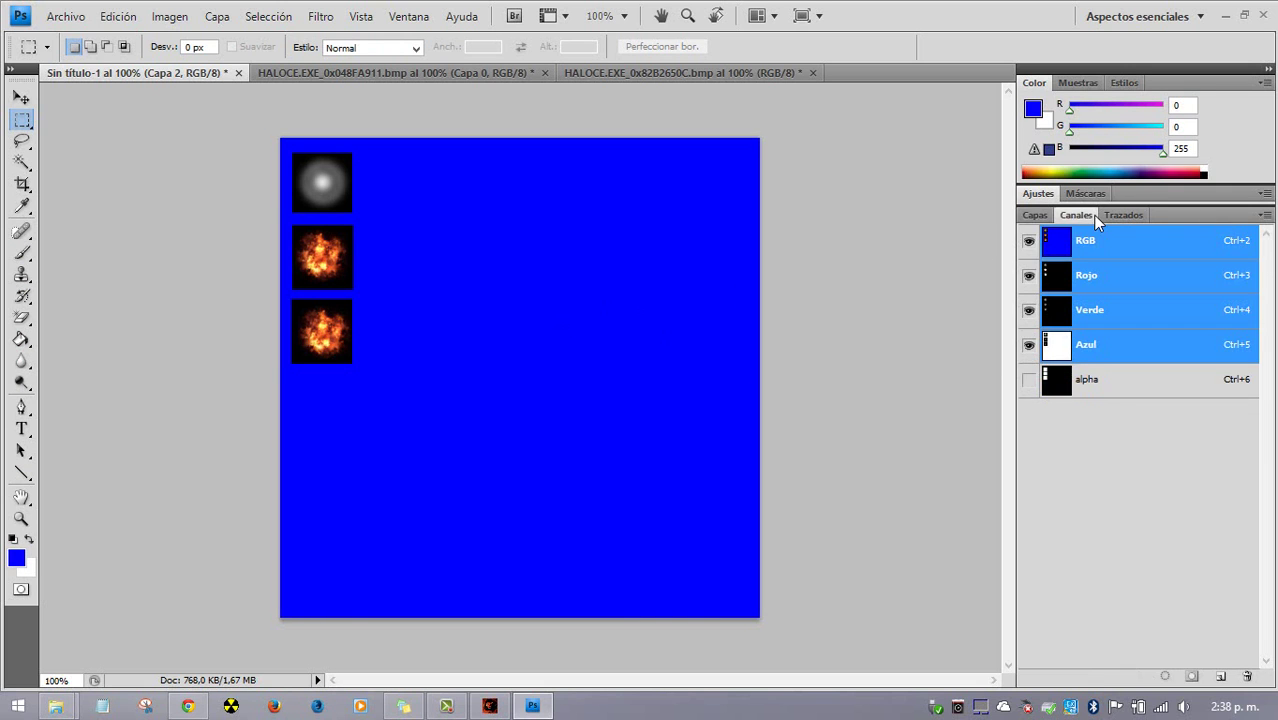
pyautogui.click(1034, 215)
pyautogui.click(1061, 214)
pyautogui.click(1035, 214)
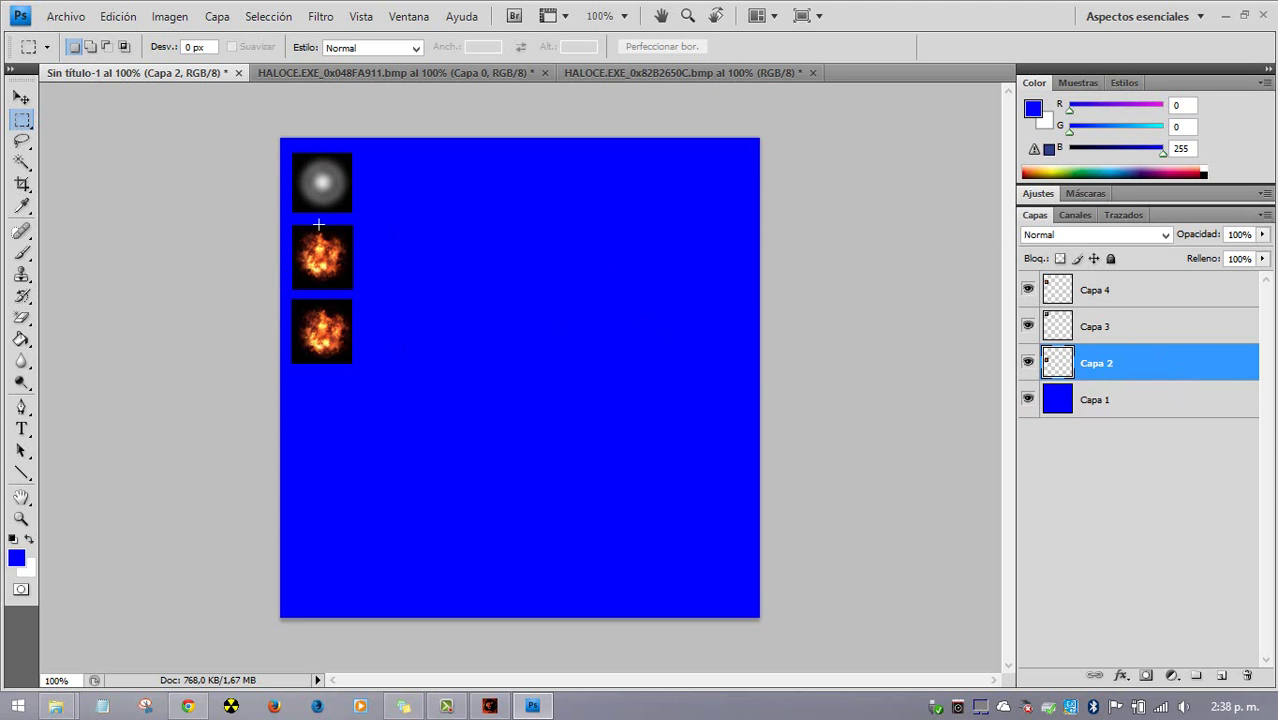
# Start saving the document under a new name in the Música library
pyautogui.click(65, 16)
pyautogui.click(134, 288)
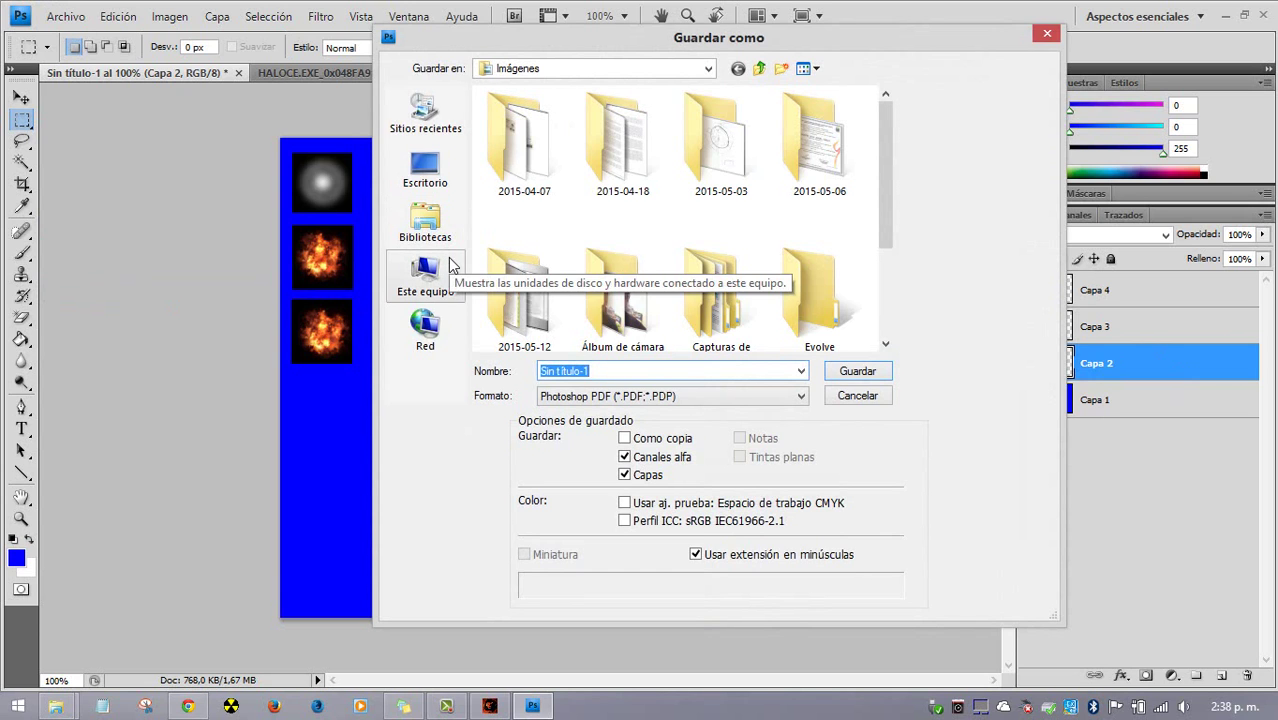
pyautogui.click(425, 222)
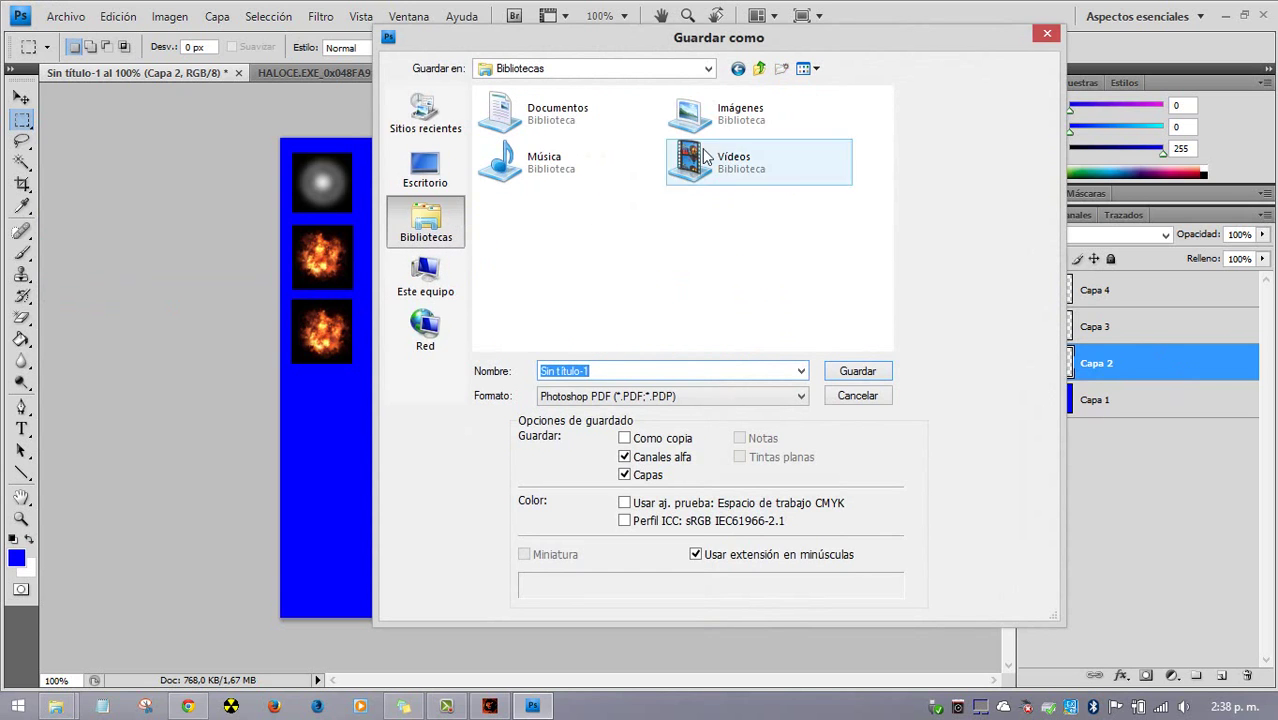
pyautogui.click(729, 137)
pyautogui.doubleClick(729, 137)
pyautogui.scroll(-3, 859, 290)
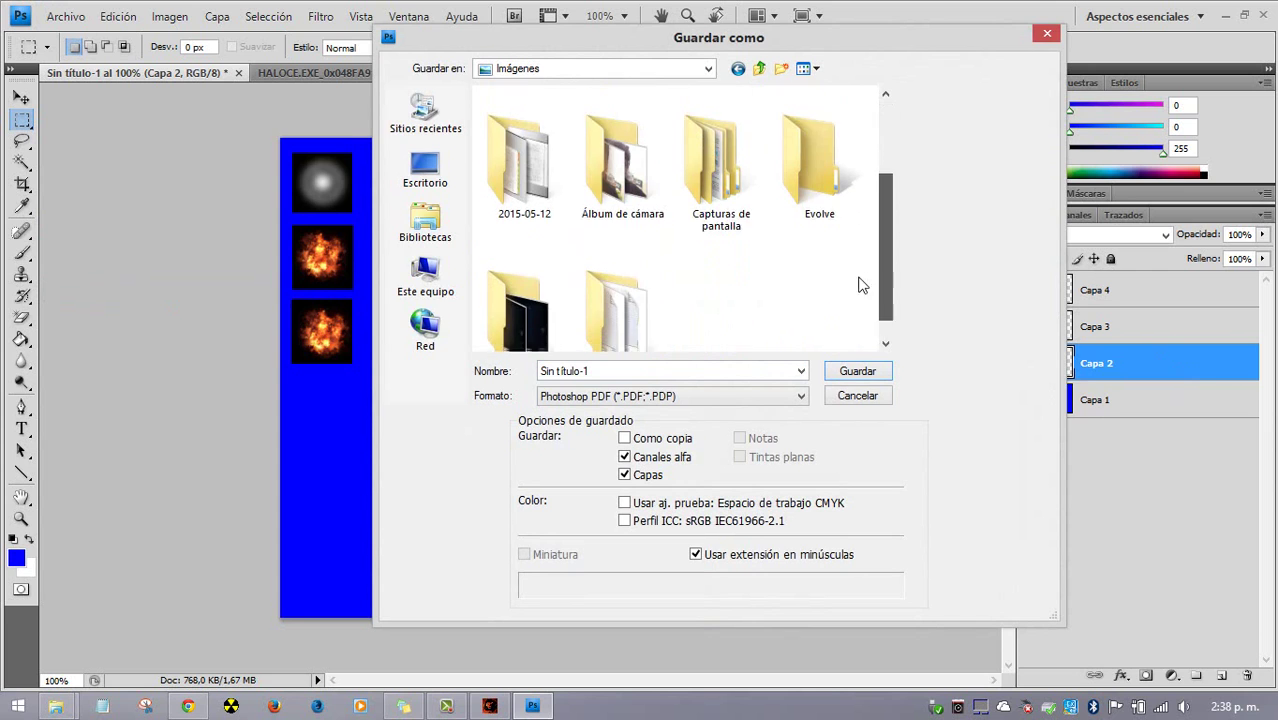
pyautogui.click(425, 222)
pyautogui.doubleClick(545, 172)
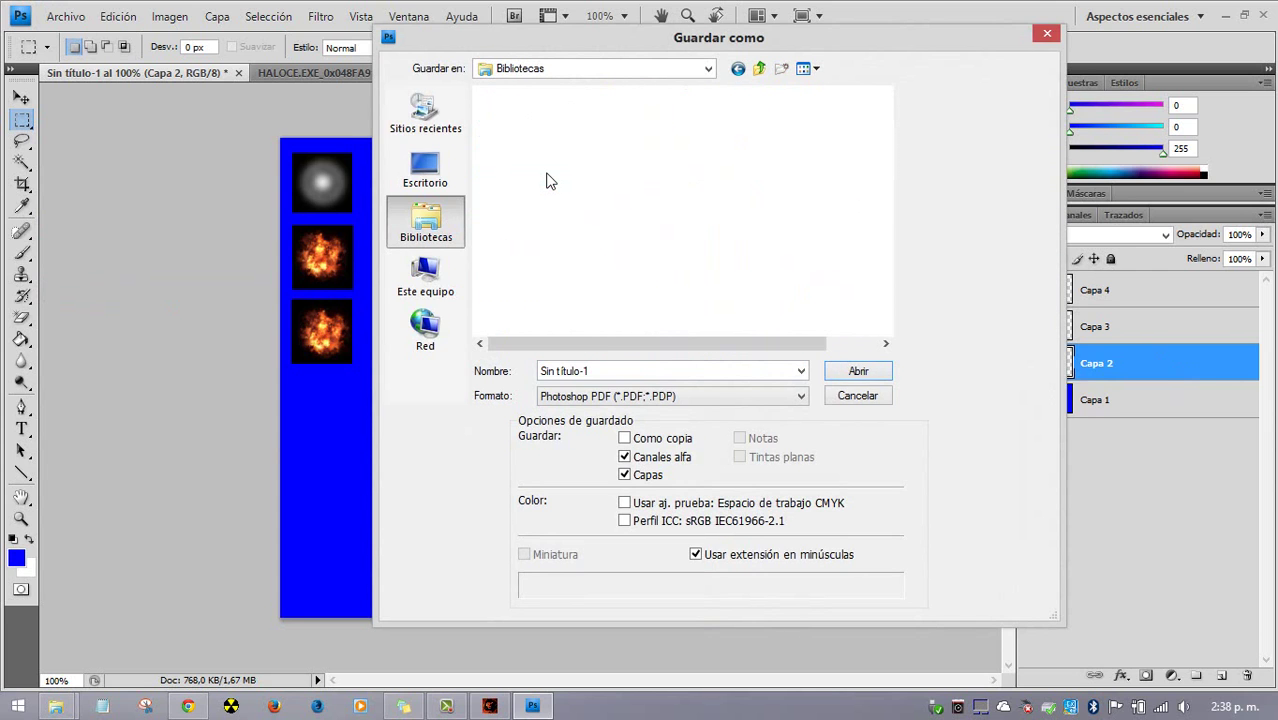
# Set the file format for saving to TIFF (*.TIF;*.TIFF)
pyautogui.click(610, 396)
pyautogui.click(610, 398)
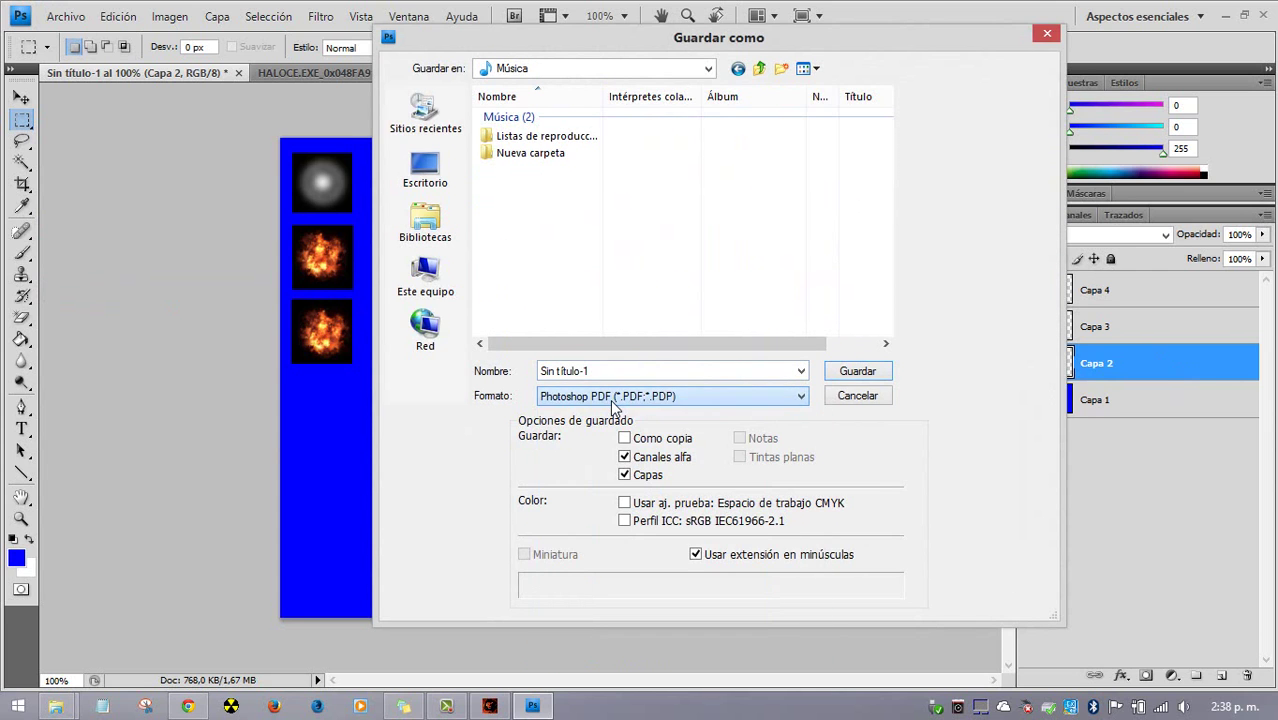
pyautogui.click(613, 396)
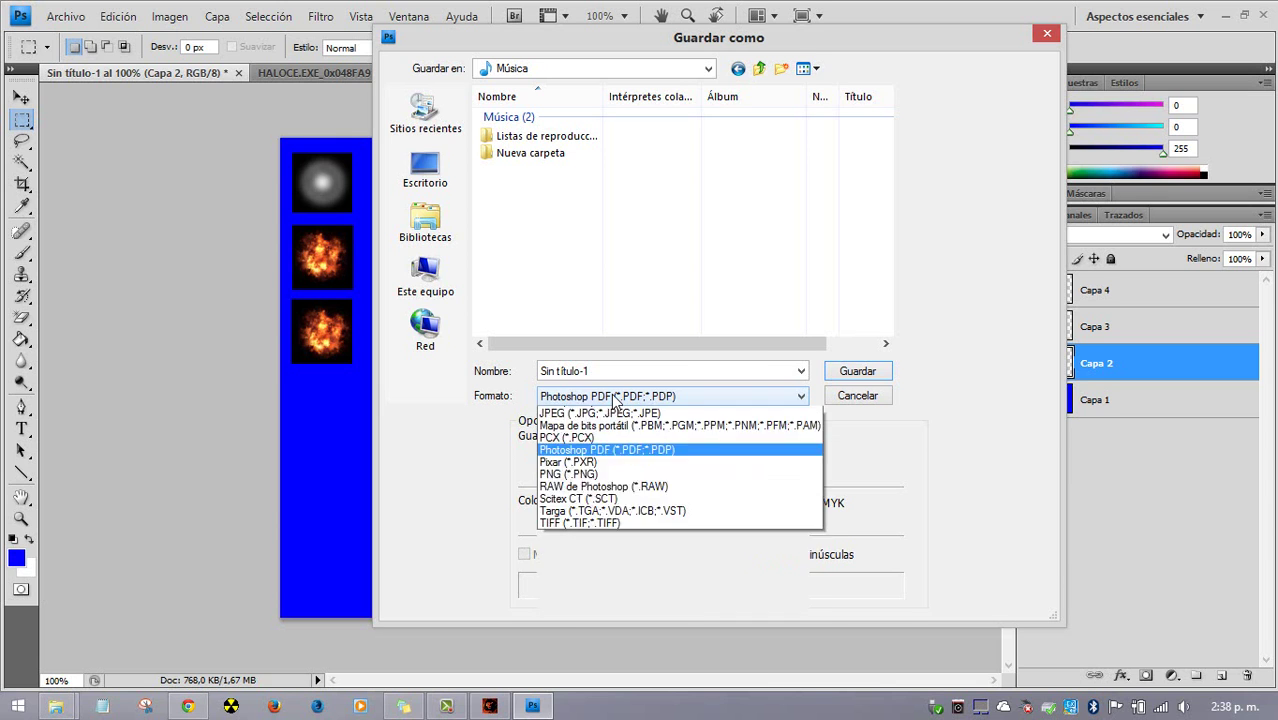
pyautogui.click(591, 659)
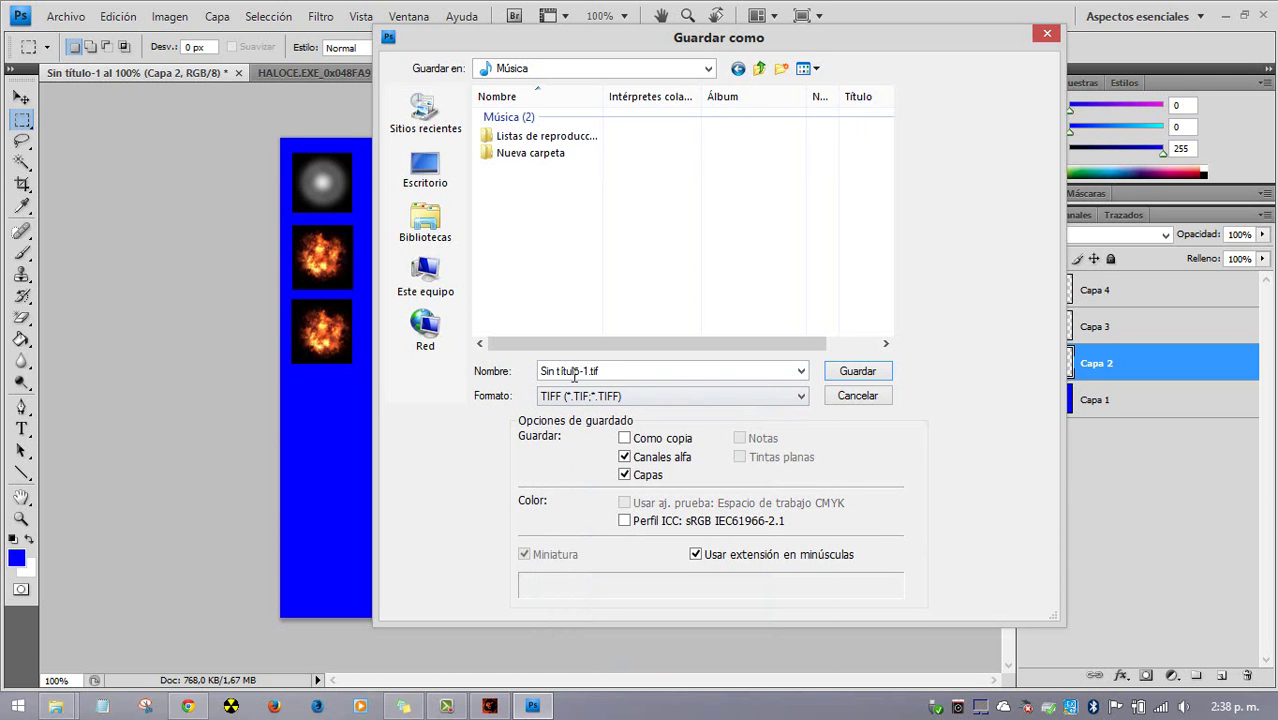
# Name the file sp1.tif and save it with LZW image compression, keeping the layers
pyautogui.moveTo(587, 371); pyautogui.dragTo(511, 380)
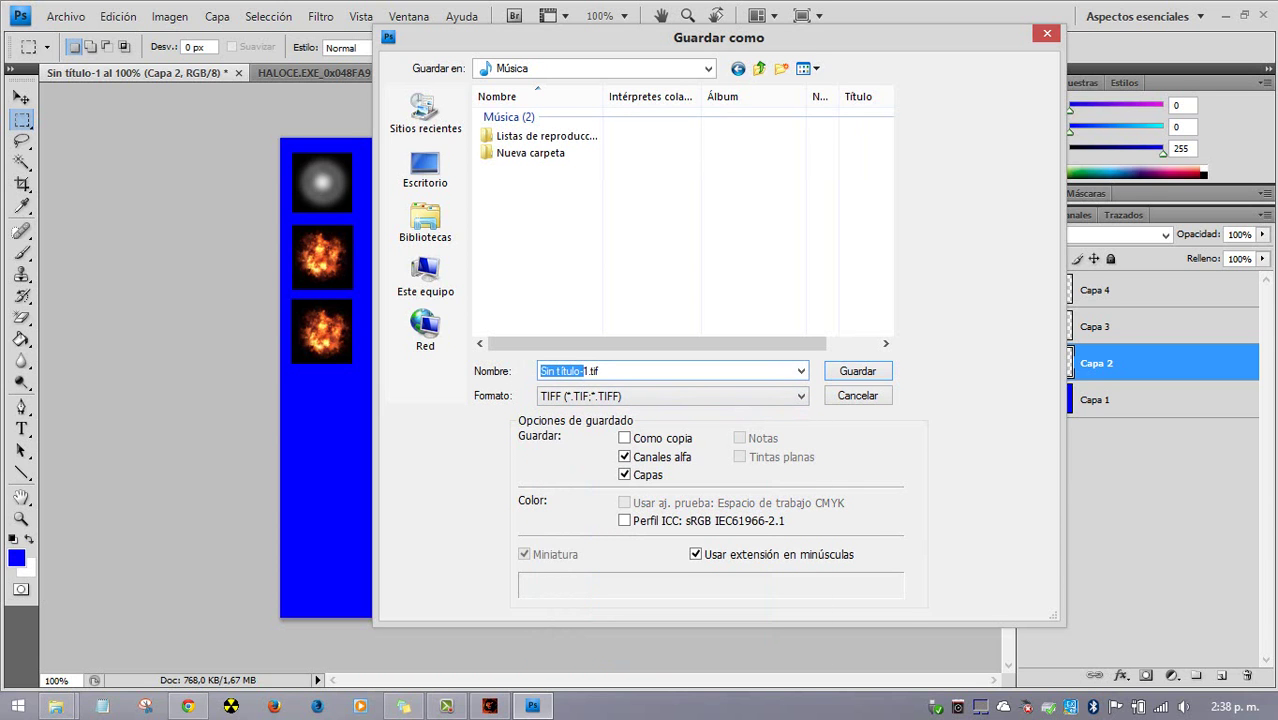
pyautogui.write('sp')
pyautogui.moveTo(575, 376); pyautogui.dragTo(421, 400)
pyautogui.click(835, 372)
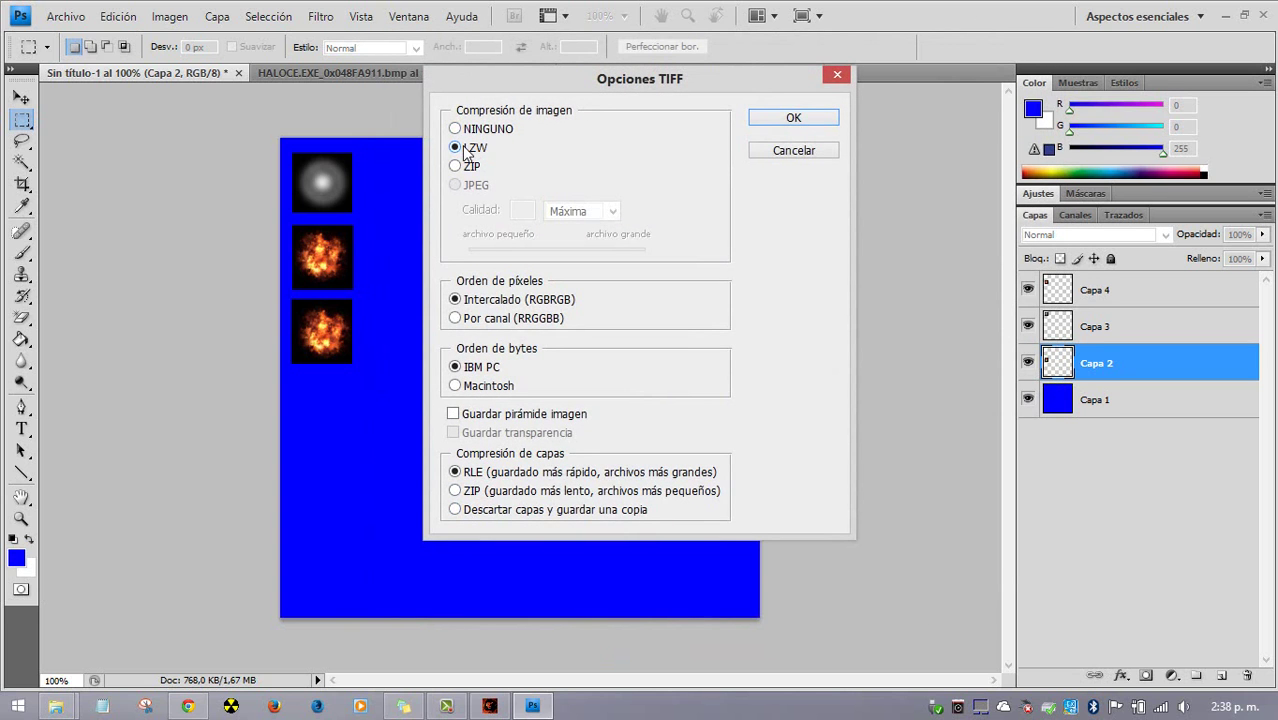
pyautogui.click(791, 118)
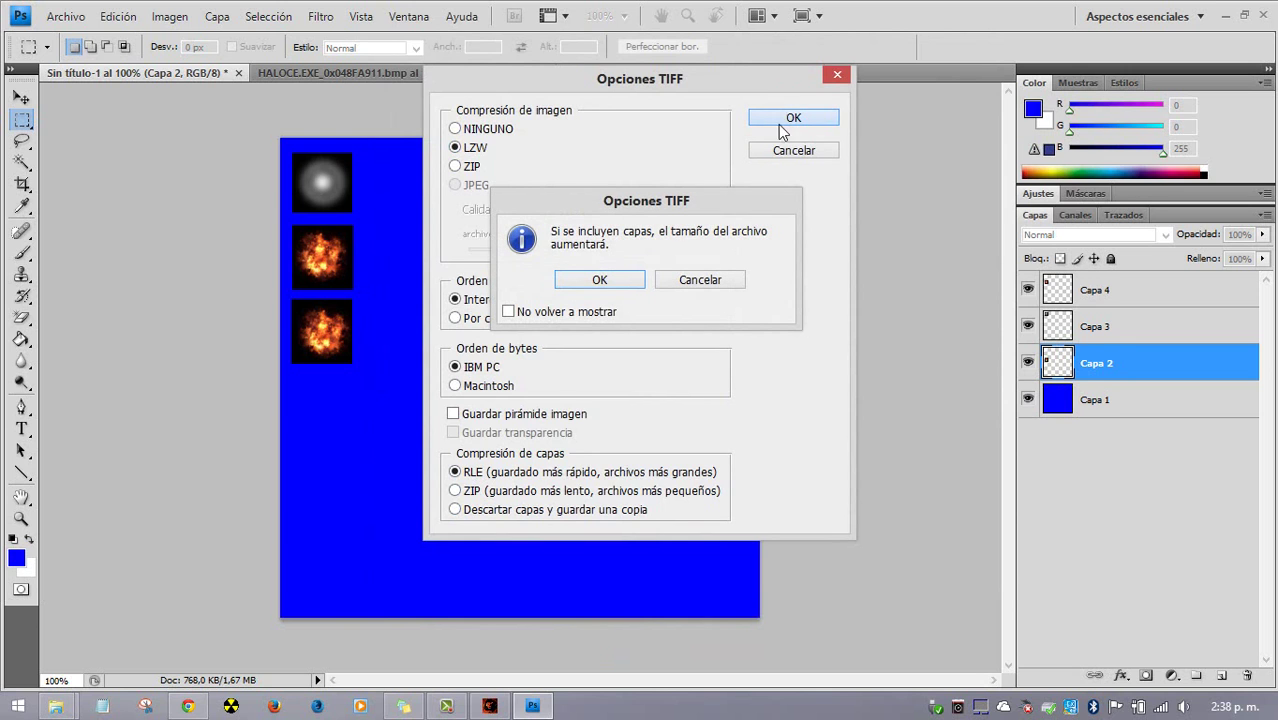
pyautogui.click(600, 282)
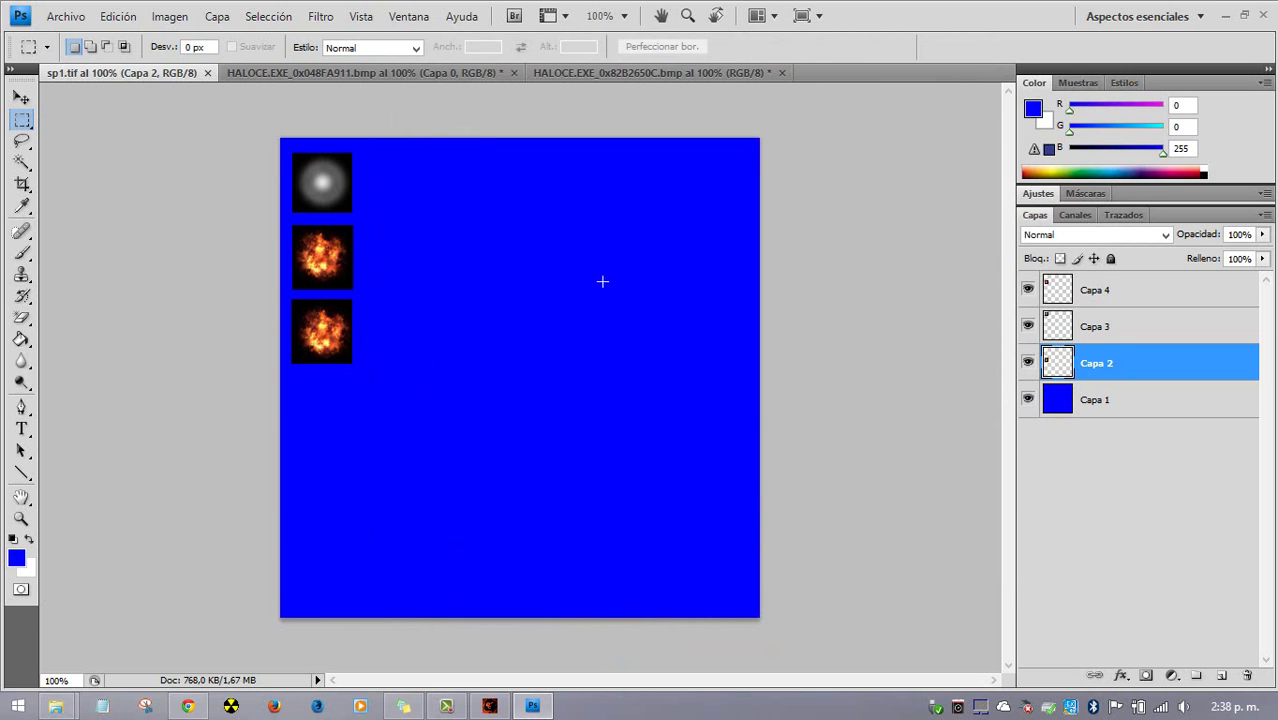
# Switch to File Explorer and cut the sp1 image from the Música folder
pyautogui.moveTo(56, 706)
pyautogui.click(122, 645)
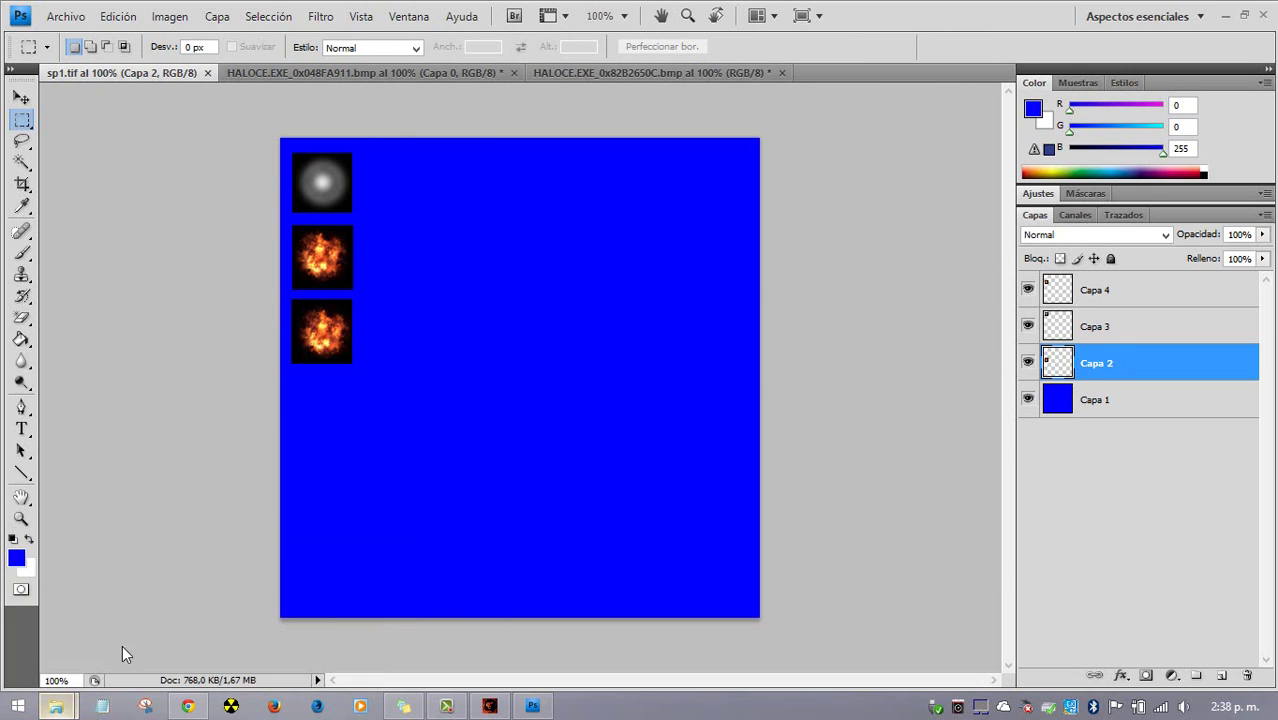
pyautogui.click(84, 401)
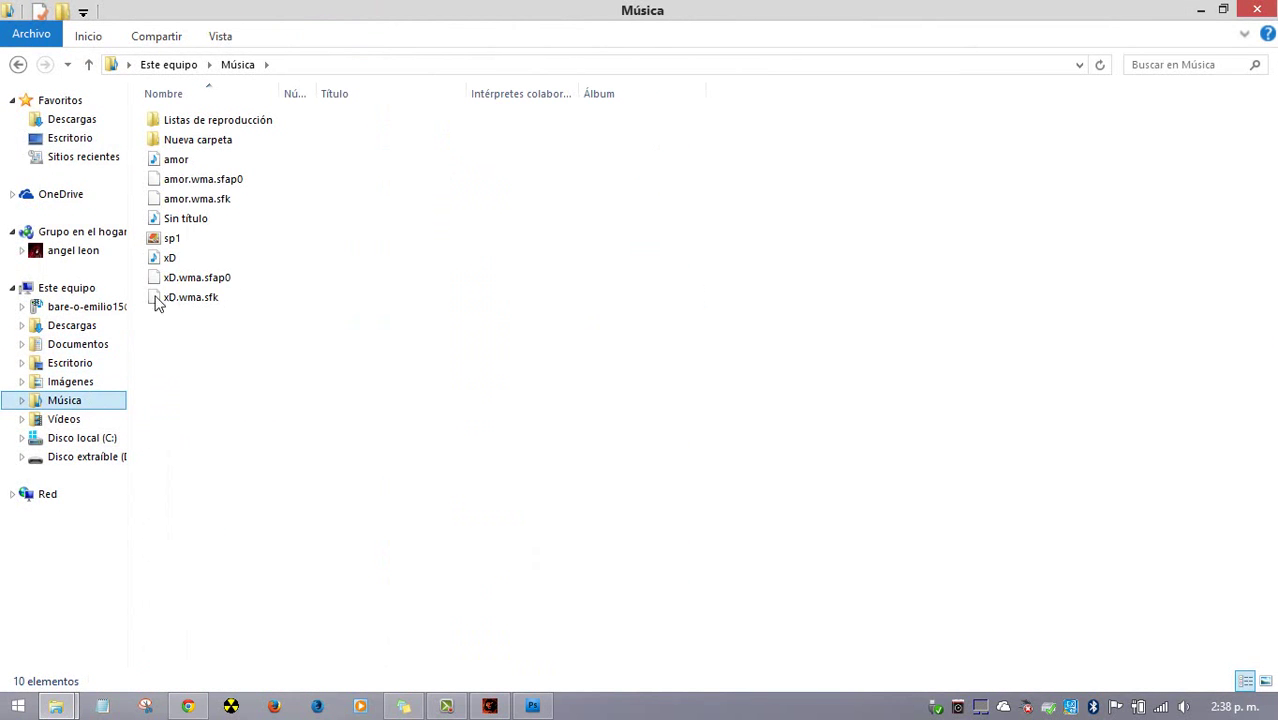
pyautogui.click(176, 240)
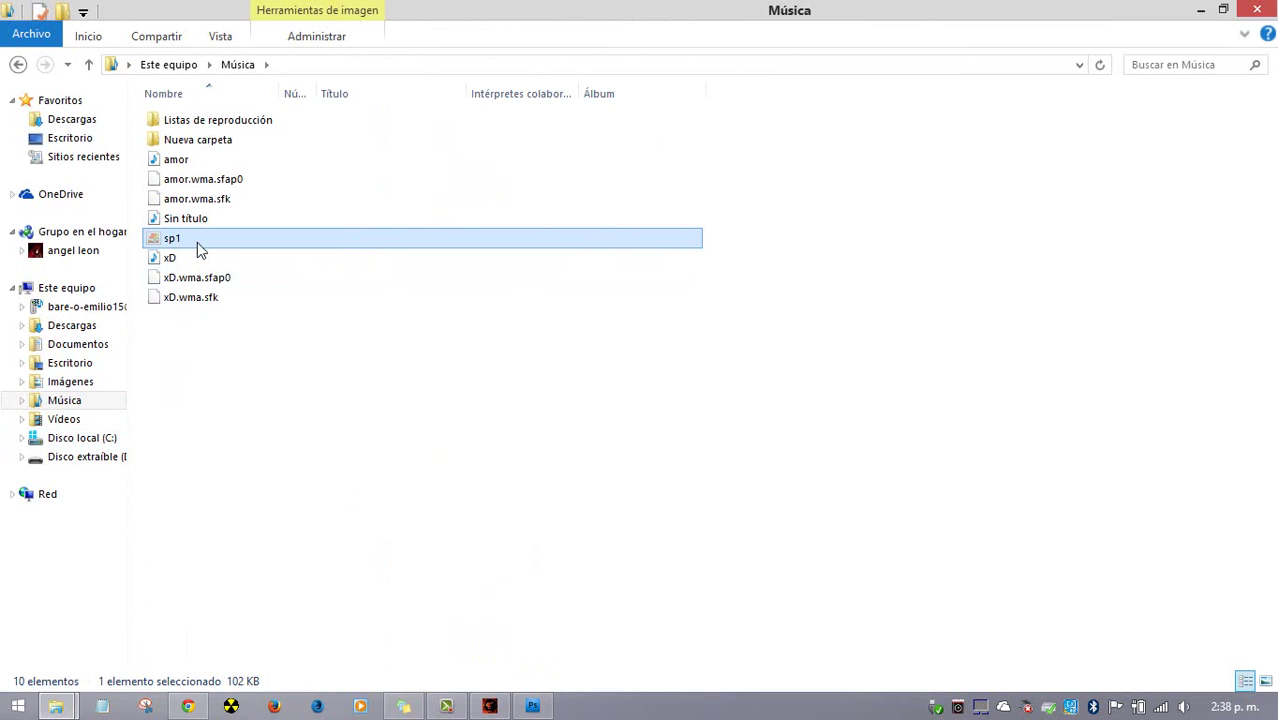
pyautogui.rightClick(198, 250)
pyautogui.click(236, 563)
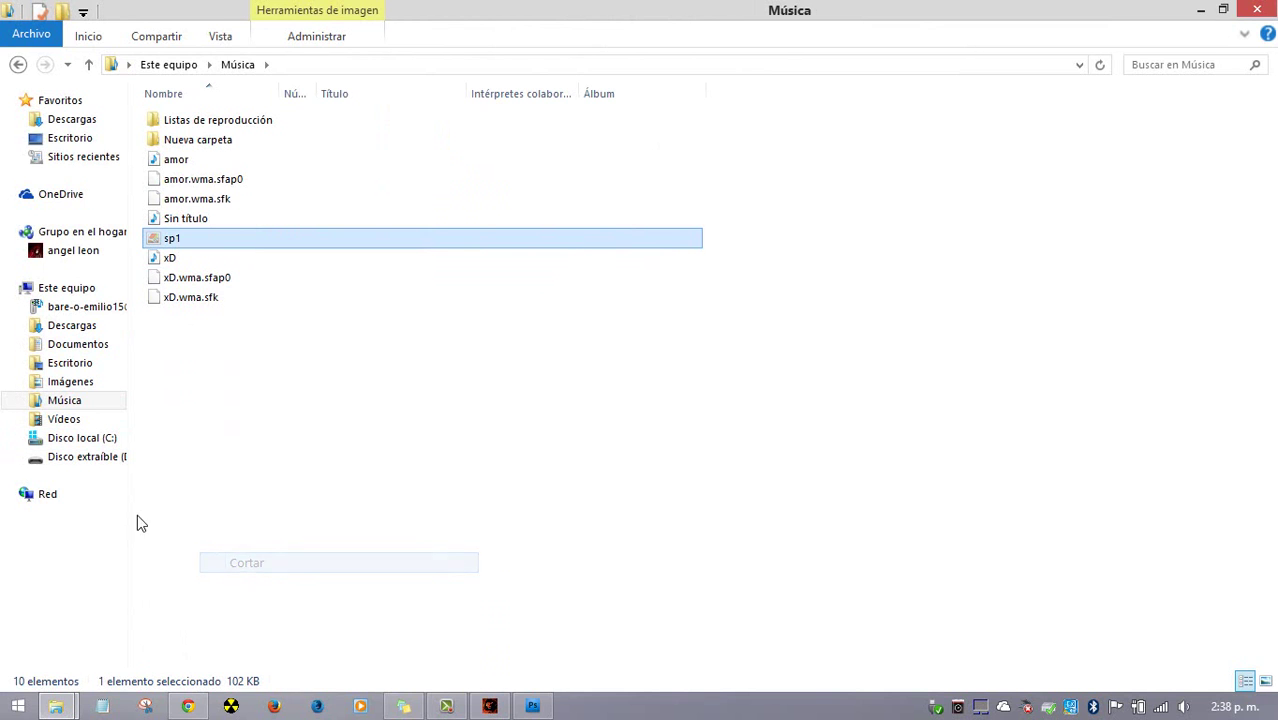
# Open the data folder of Halo Custom Edition under Archivos de programa (x86)\Microsoft Games on drive C:
pyautogui.click(106, 444)
pyautogui.doubleClick(217, 137)
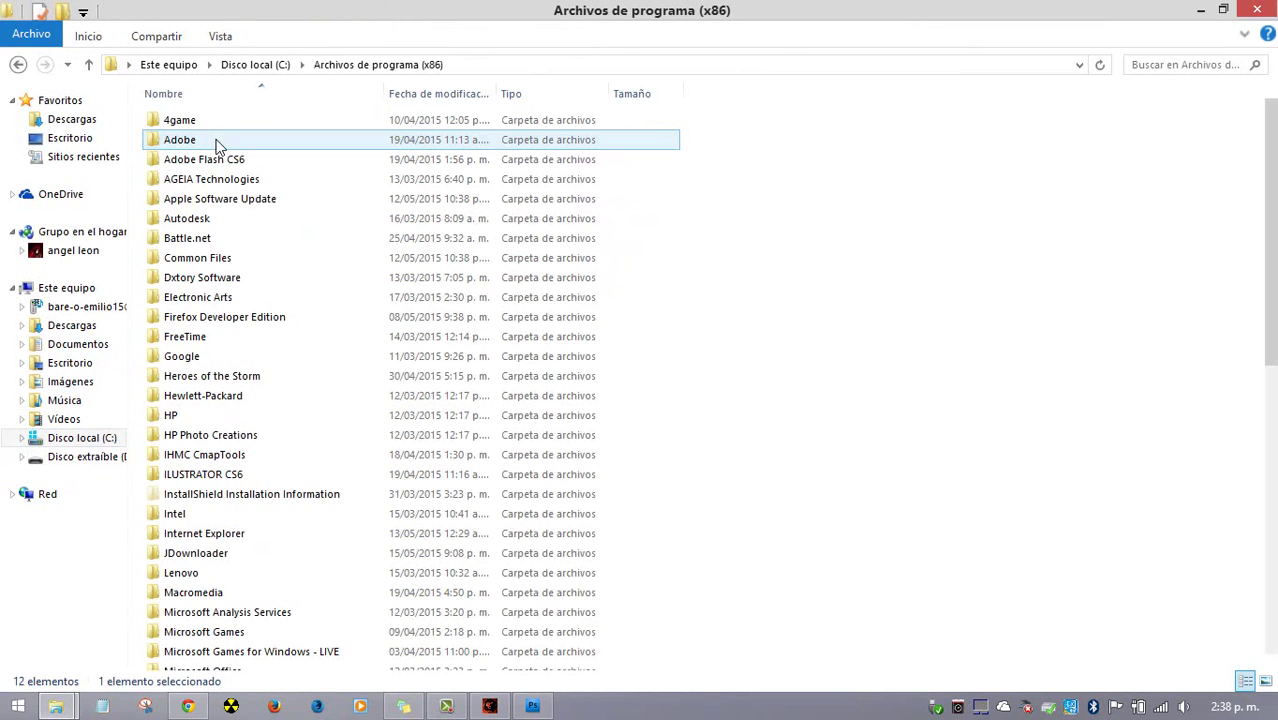
pyautogui.scroll(-3, 218, 145)
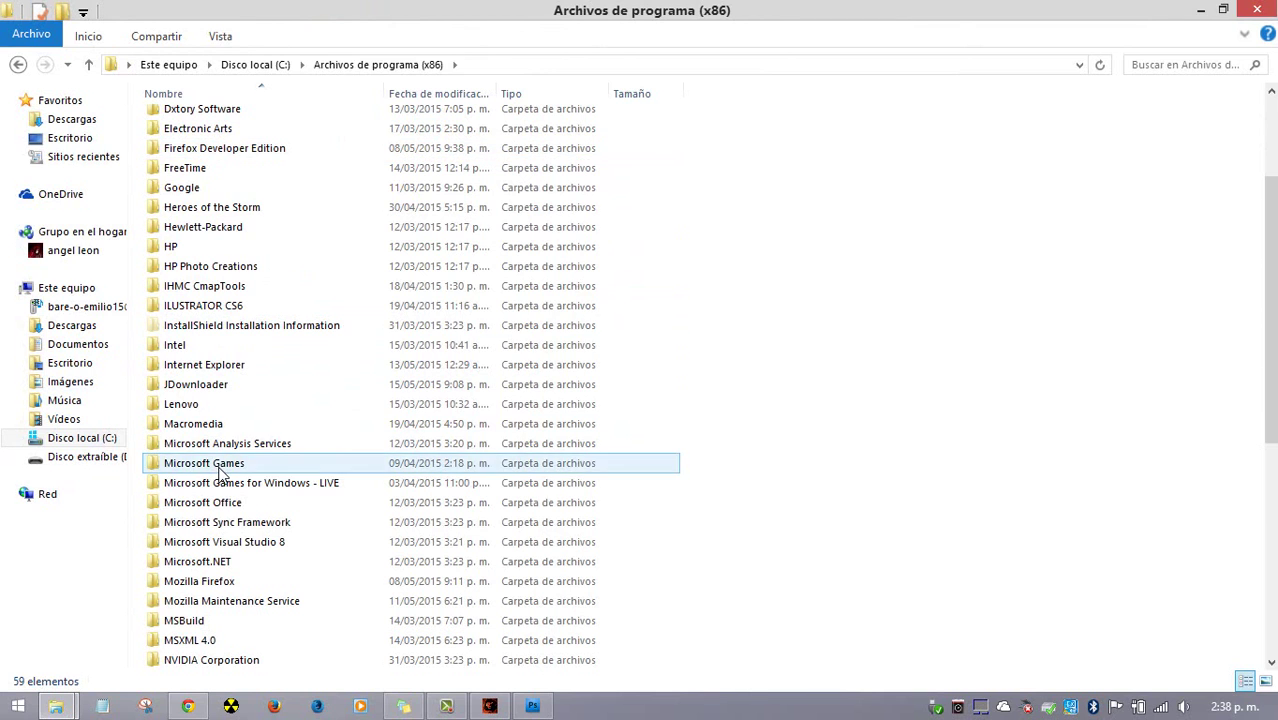
pyautogui.doubleClick(222, 472)
pyautogui.doubleClick(237, 143)
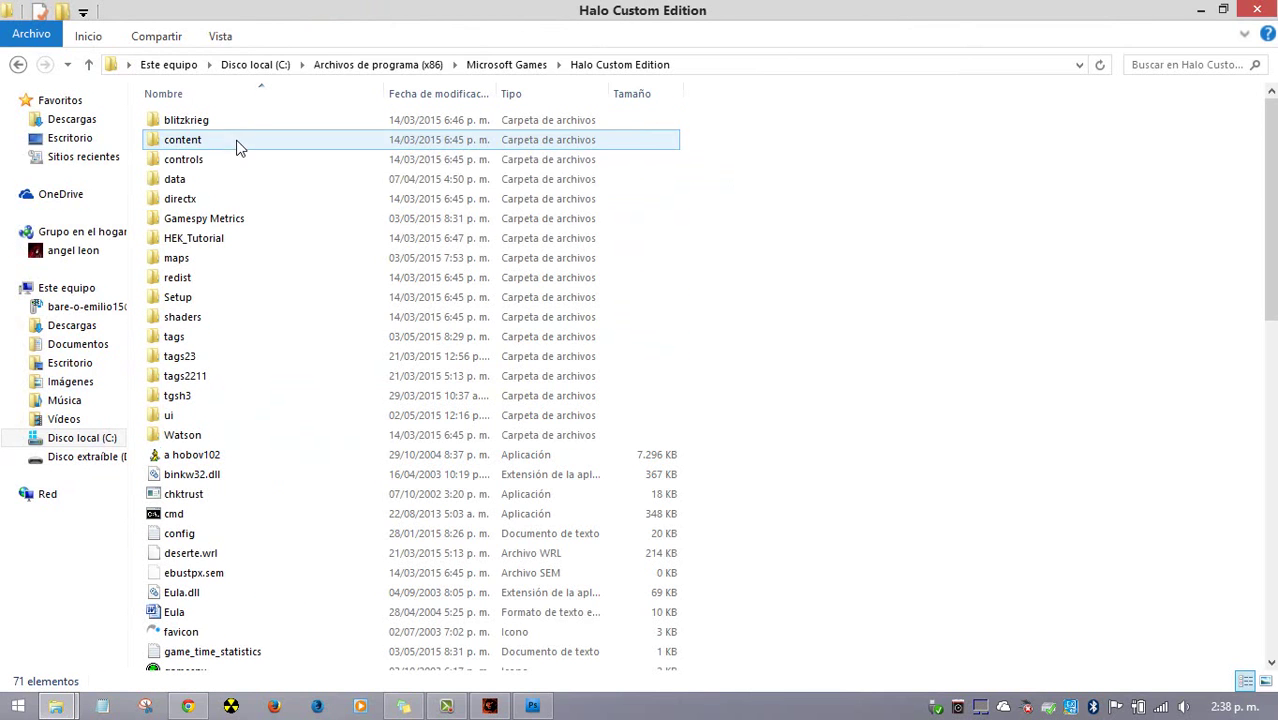
pyautogui.doubleClick(206, 179)
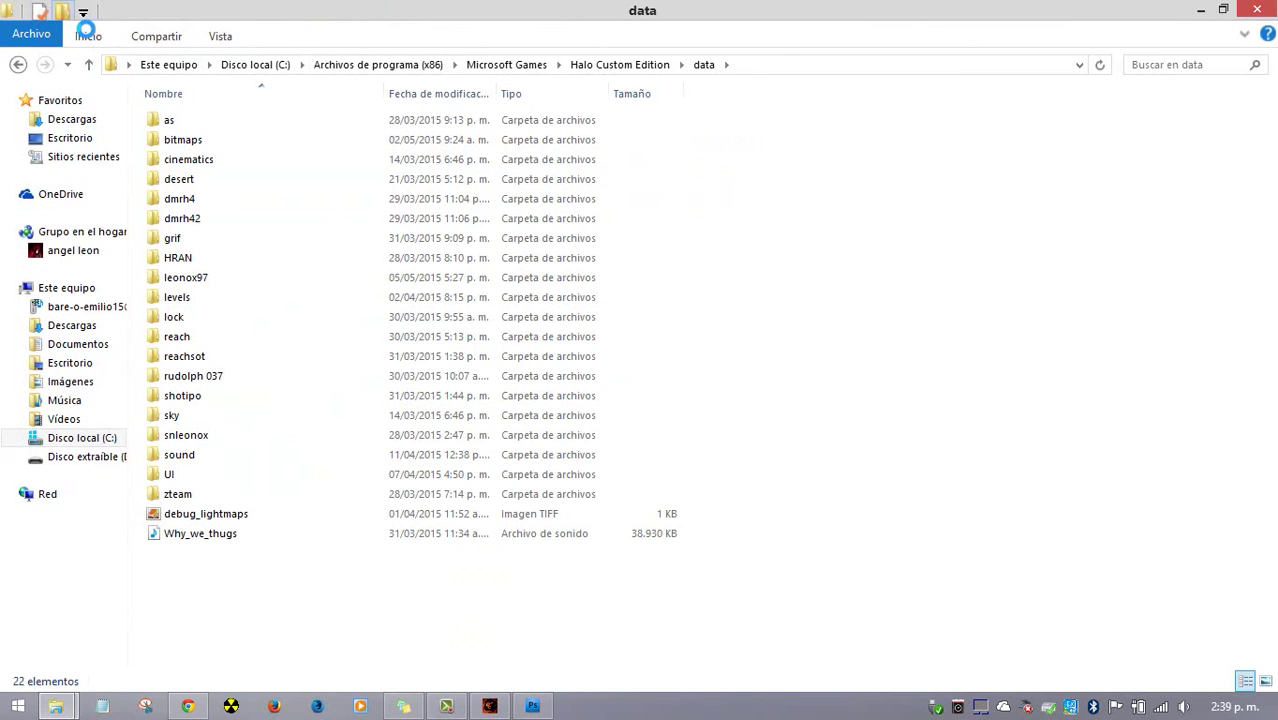
# Create a folder named User1 inside data and open it
pyautogui.click(68, 14)
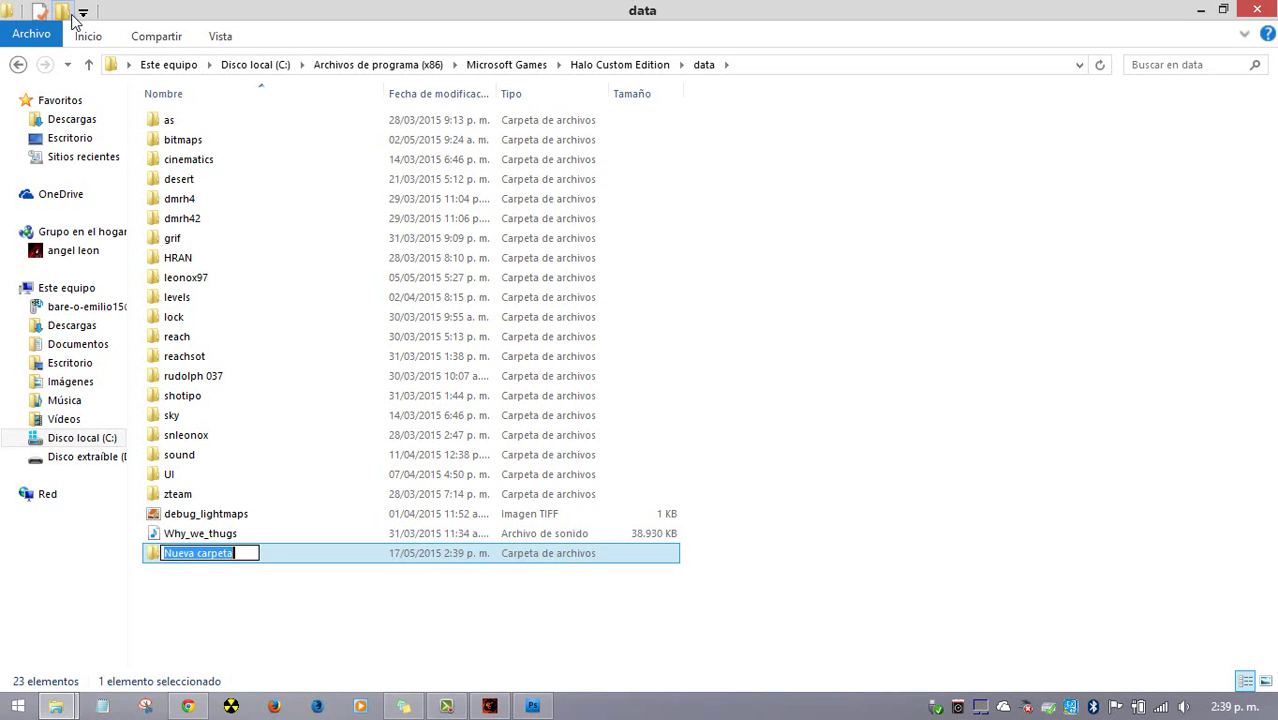
pyautogui.write('User')
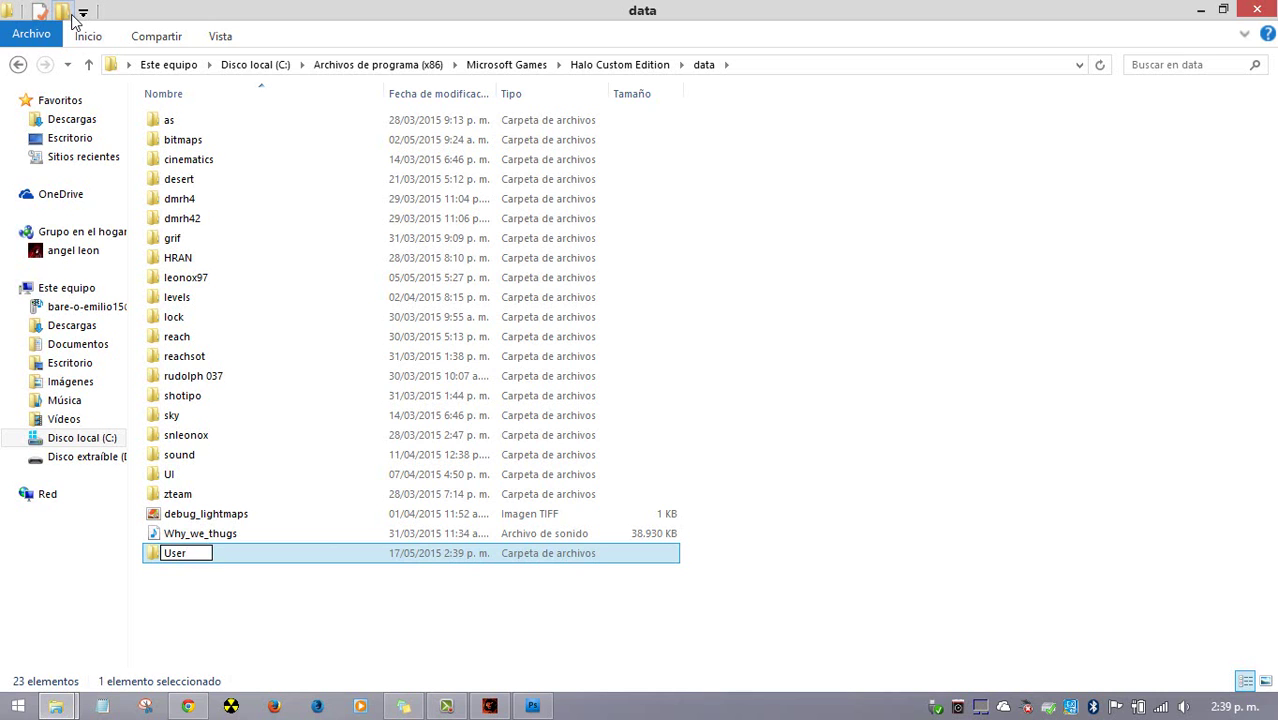
pyautogui.write('1')
pyautogui.press('Return')
pyautogui.press('Return')
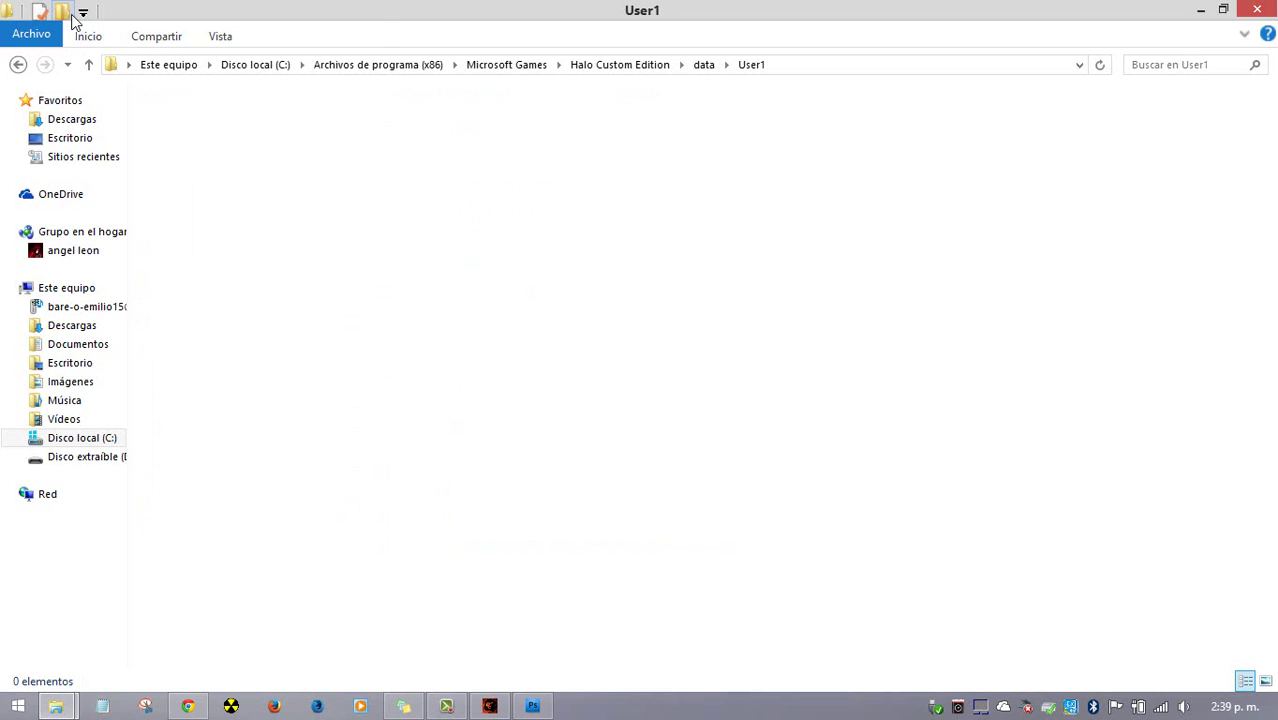
# Paste the sp1 image into the User1 folder and preview it briefly in the photo viewer
pyautogui.hotkey('ctrl', 'v')
pyautogui.doubleClick(551, 122)
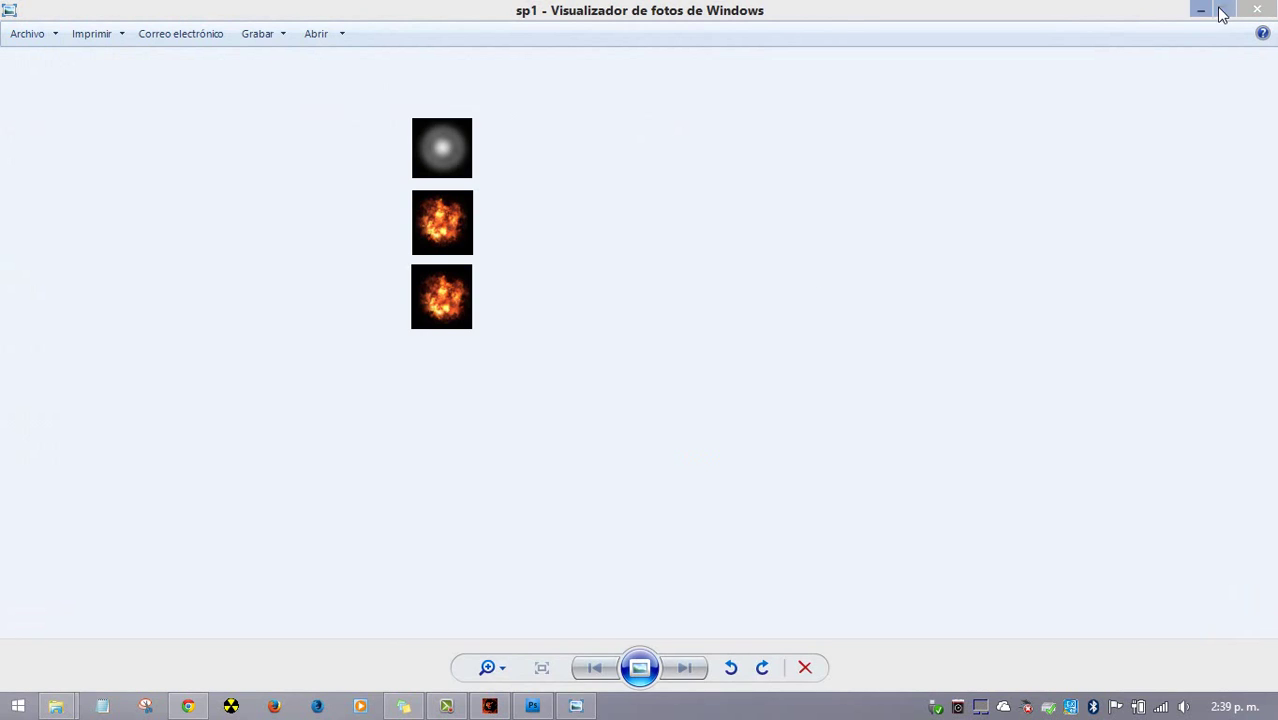
pyautogui.click(1257, 9)
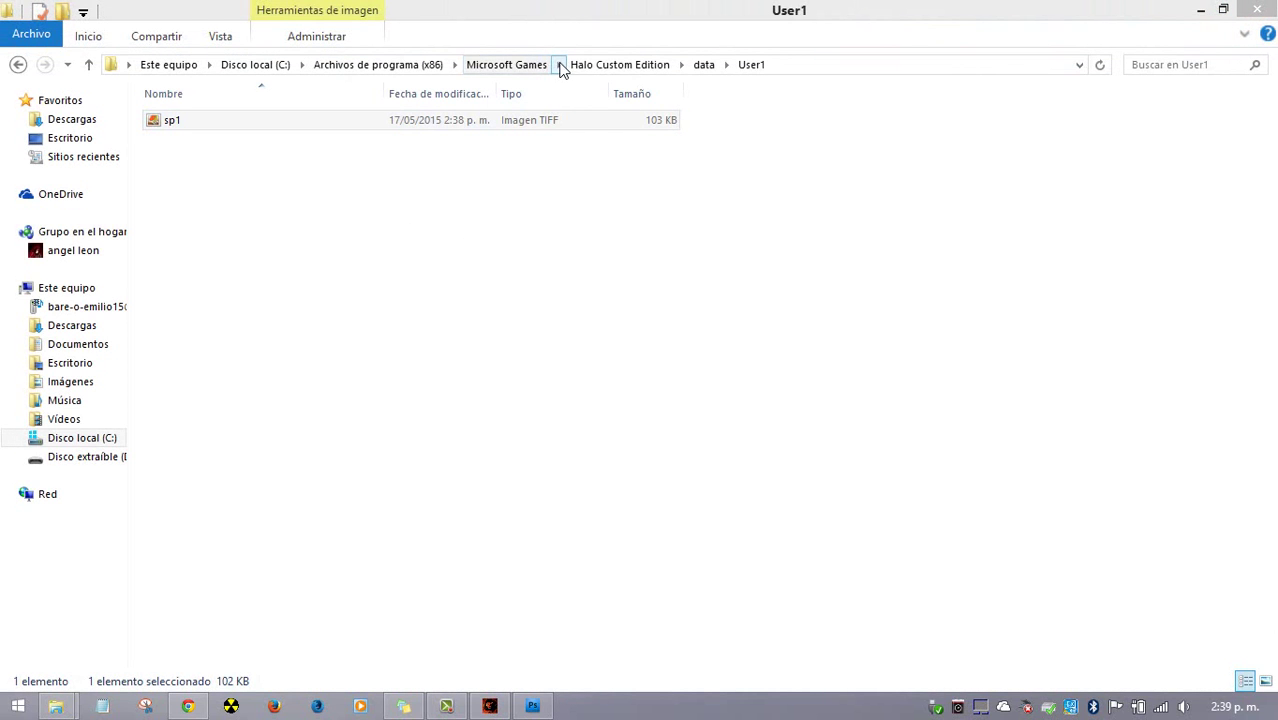
# Go back to the Halo Custom Edition folder and launch its copy of cmd
pyautogui.click(531, 66)
pyautogui.doubleClick(322, 136)
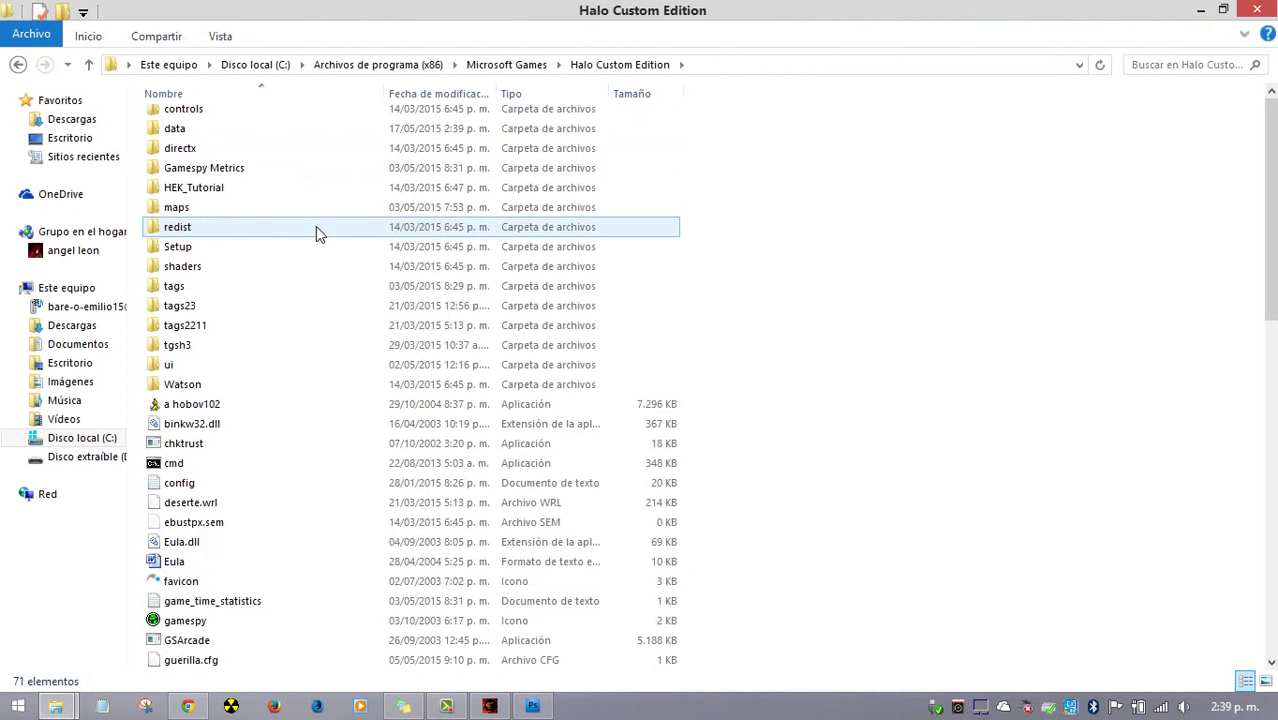
pyautogui.scroll(-2, 316, 228)
pyautogui.doubleClick(216, 346)
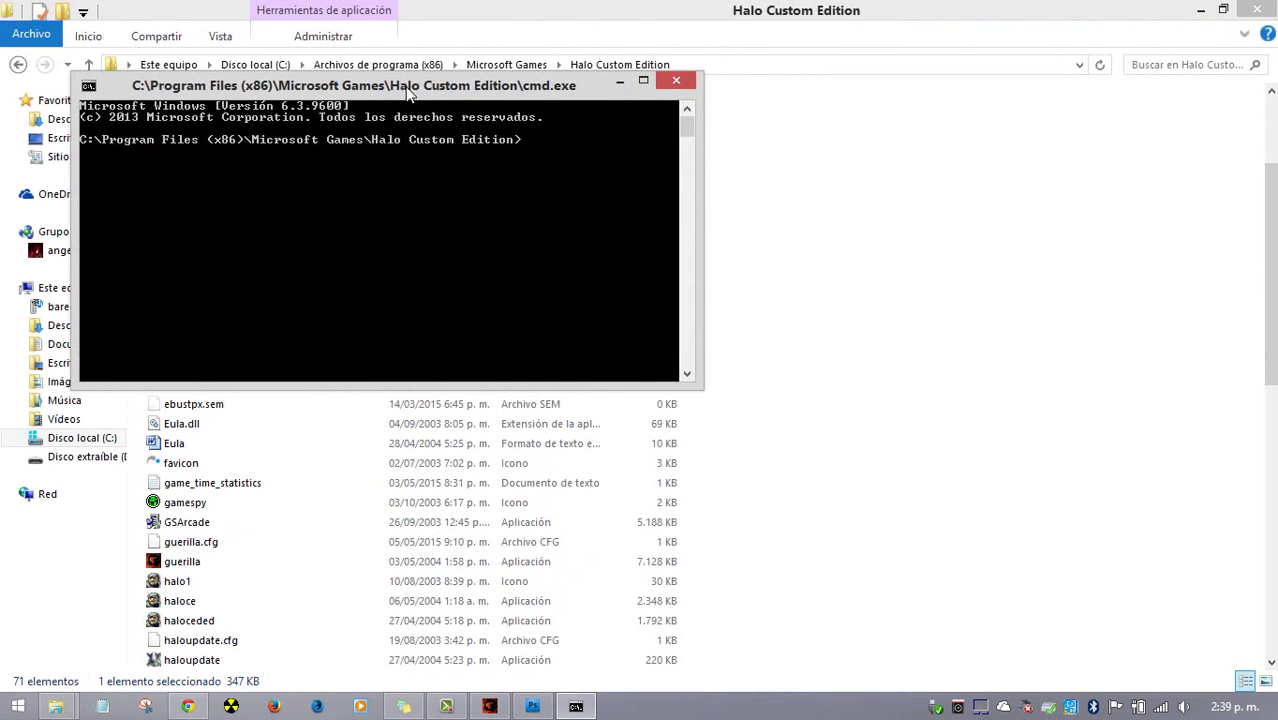
# Check the folder name inside data and run "tool bitmaps user1" in the command prompt
pyautogui.scroll(3, 369, 190)
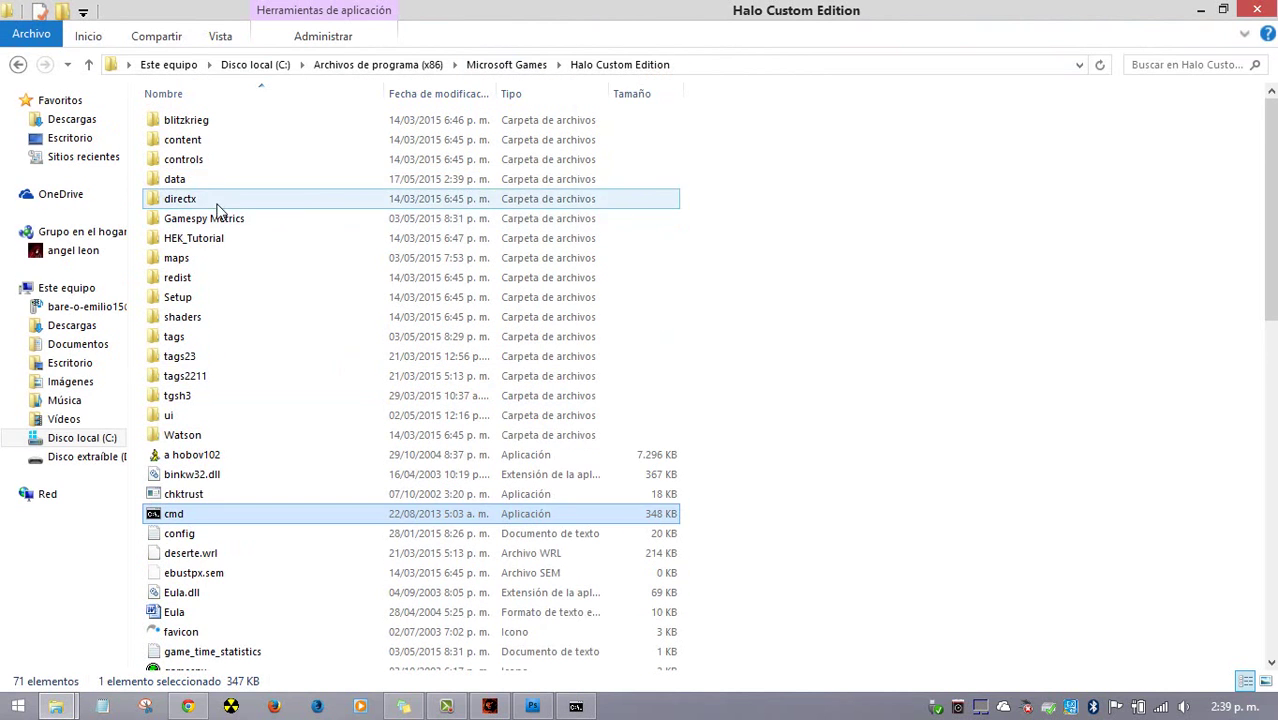
pyautogui.doubleClick(180, 177)
pyautogui.hotkey('alt', 'Tab')
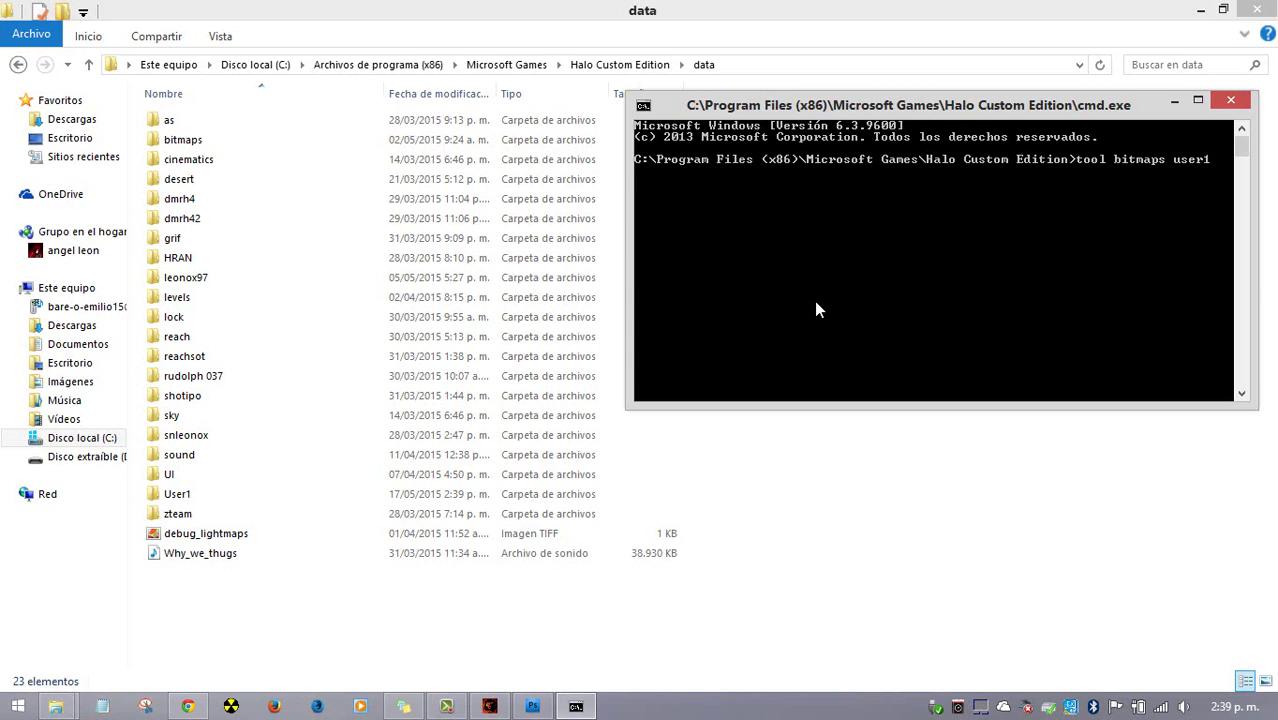
pyautogui.press('Return')
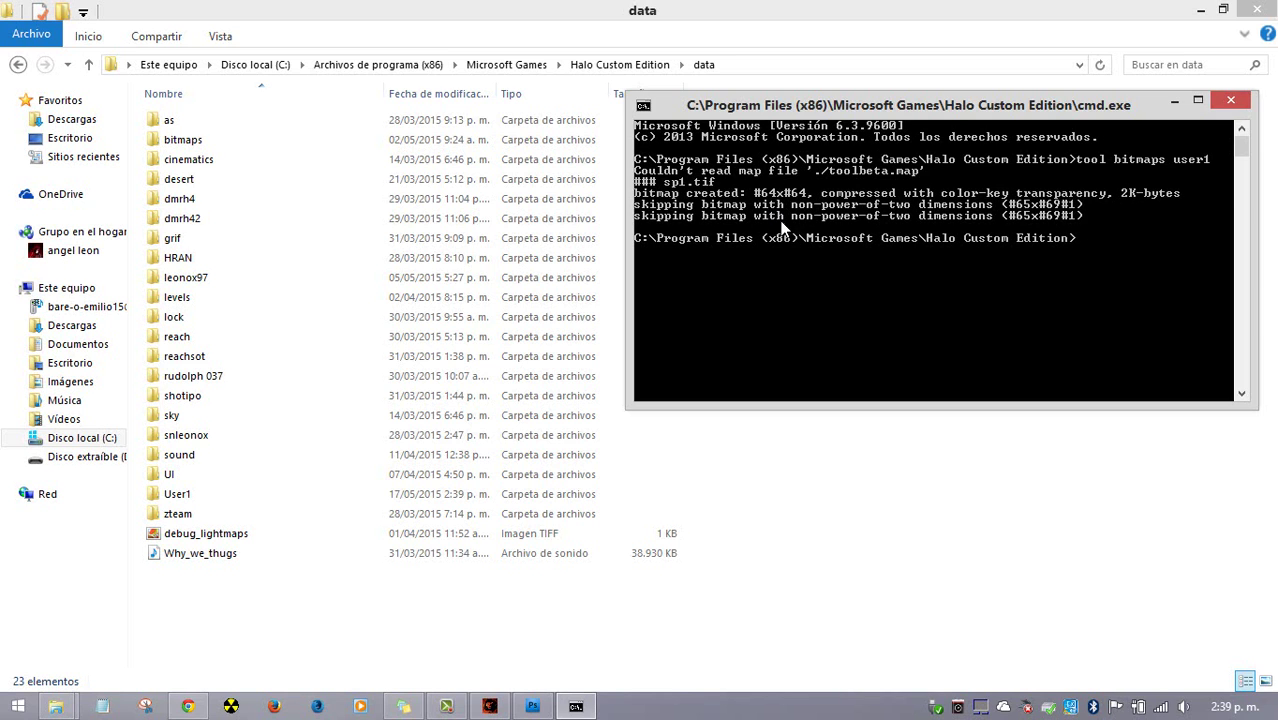
# Switch to Photoshop and move the middle fire sprite, Capa 4, up over the grey glow square
pyautogui.click(532, 706)
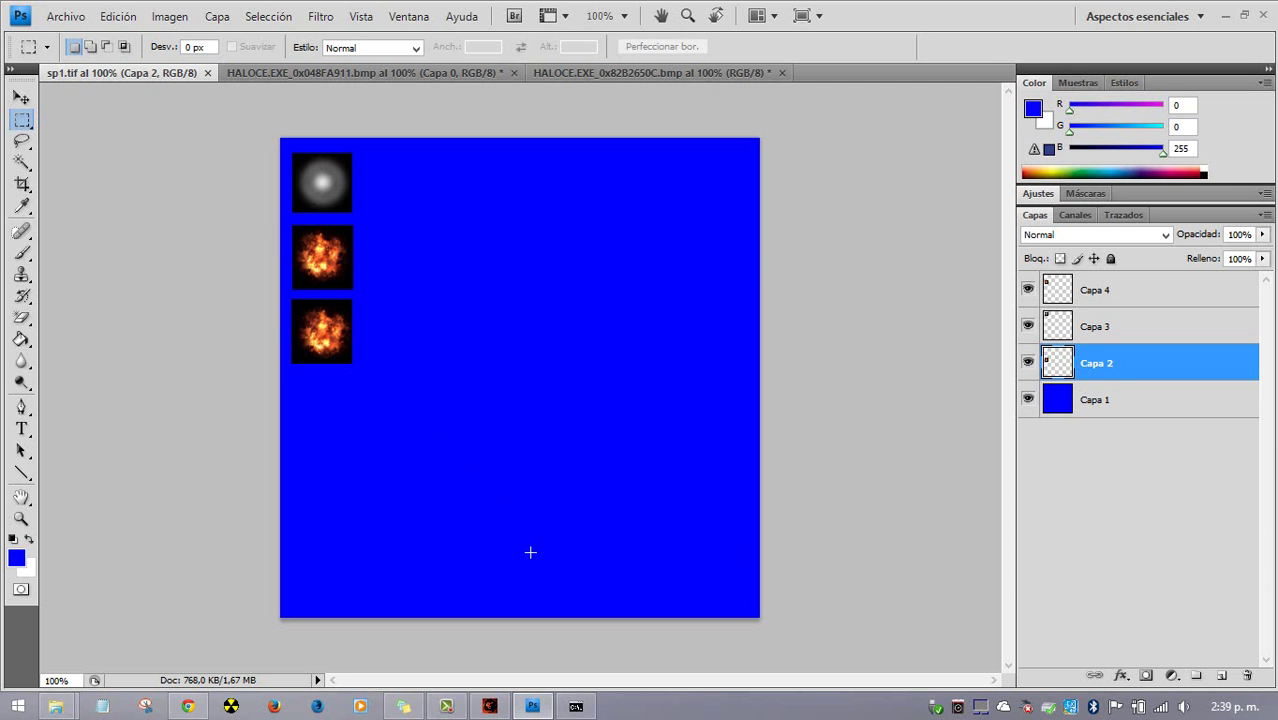
pyautogui.click(1056, 334)
pyautogui.click(1058, 300)
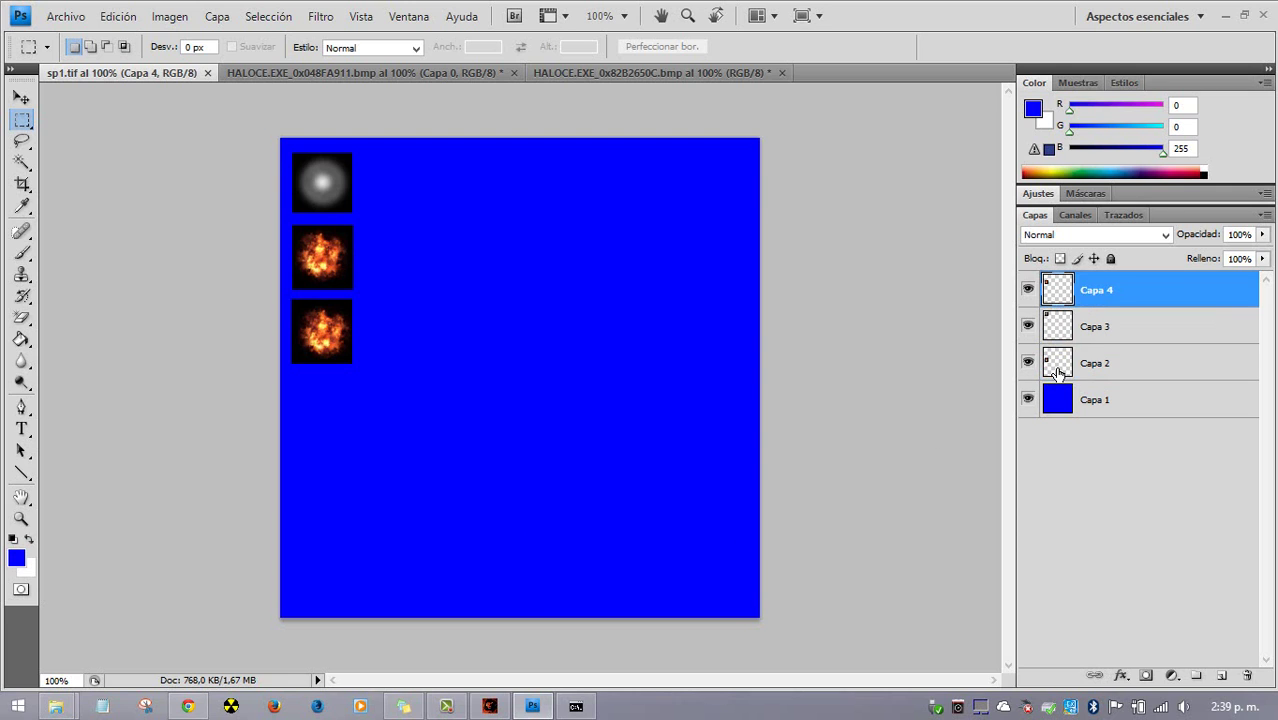
pyautogui.click(1065, 352)
pyautogui.click(1064, 336)
pyautogui.click(1063, 294)
pyautogui.click(21, 97)
pyautogui.moveTo(322, 218); pyautogui.dragTo(323, 141)
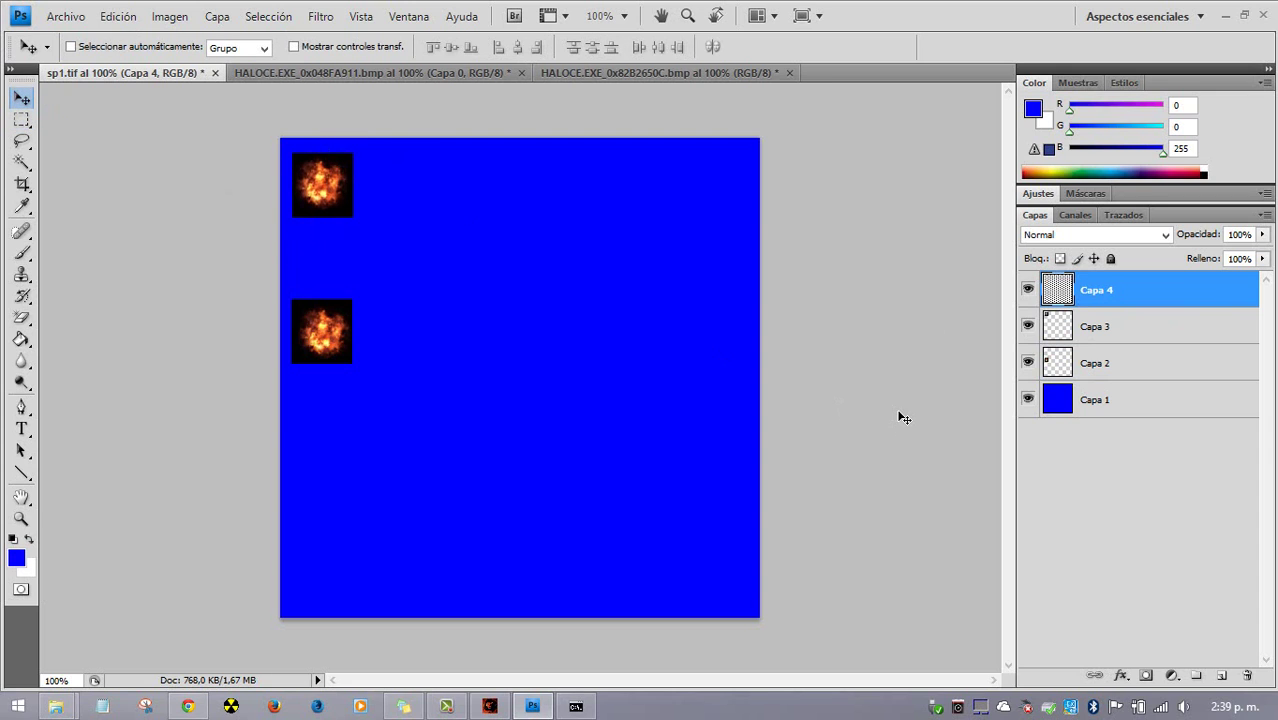
# Lower the fill of layer Capa 4 to 43%
pyautogui.click(1262, 258)
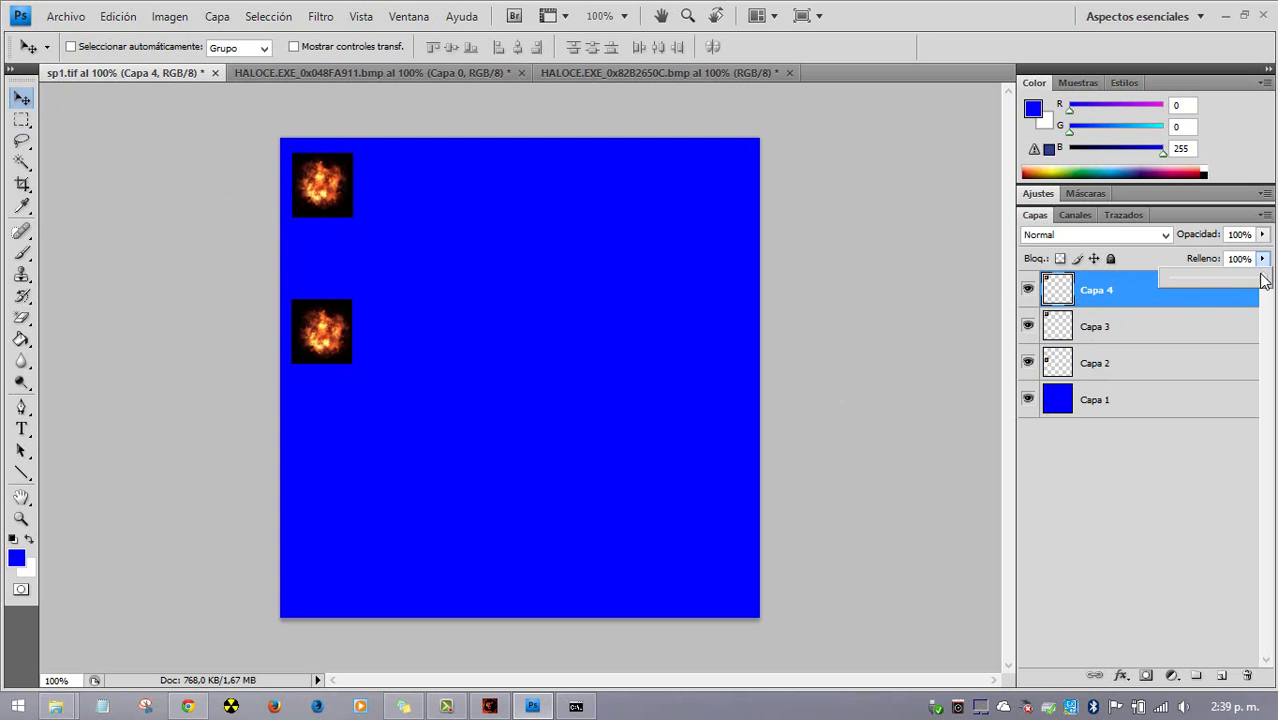
pyautogui.moveTo(1257, 279); pyautogui.dragTo(1209, 282)
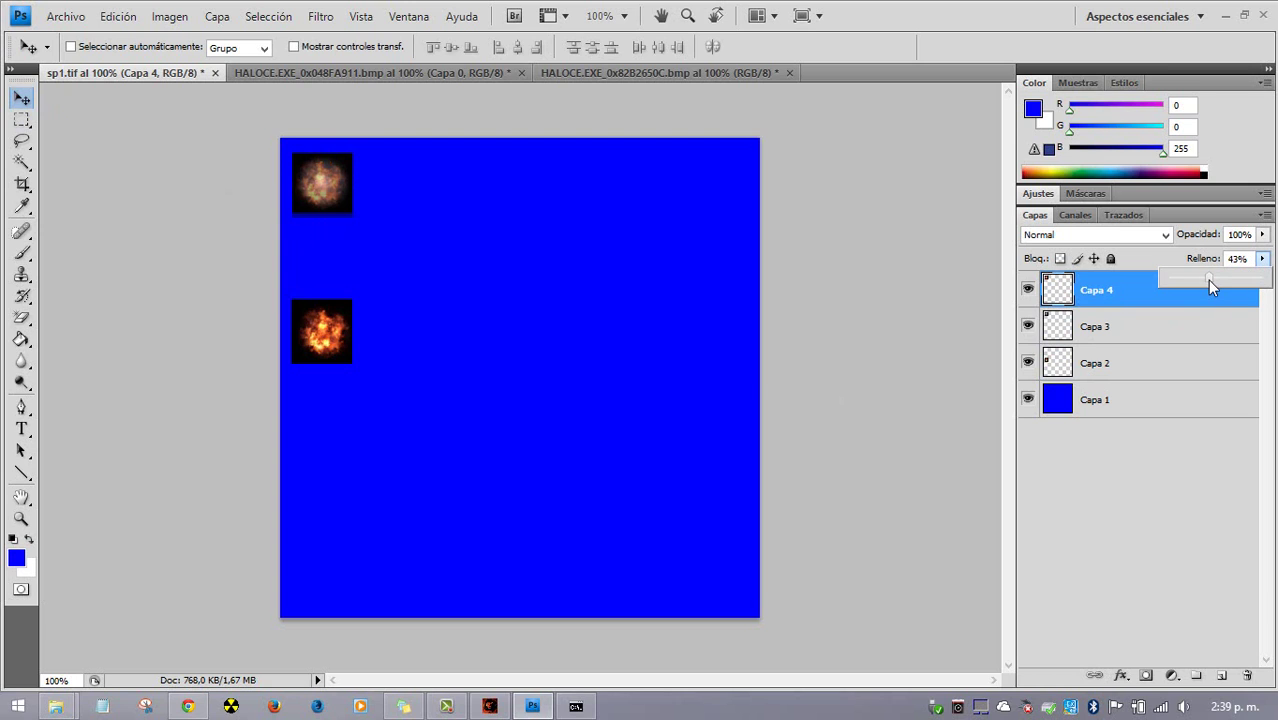
pyautogui.click(1263, 260)
# Free-transform Capa 4, shortening its lower edge to match the height of the glow square beneath
pyautogui.press('m')
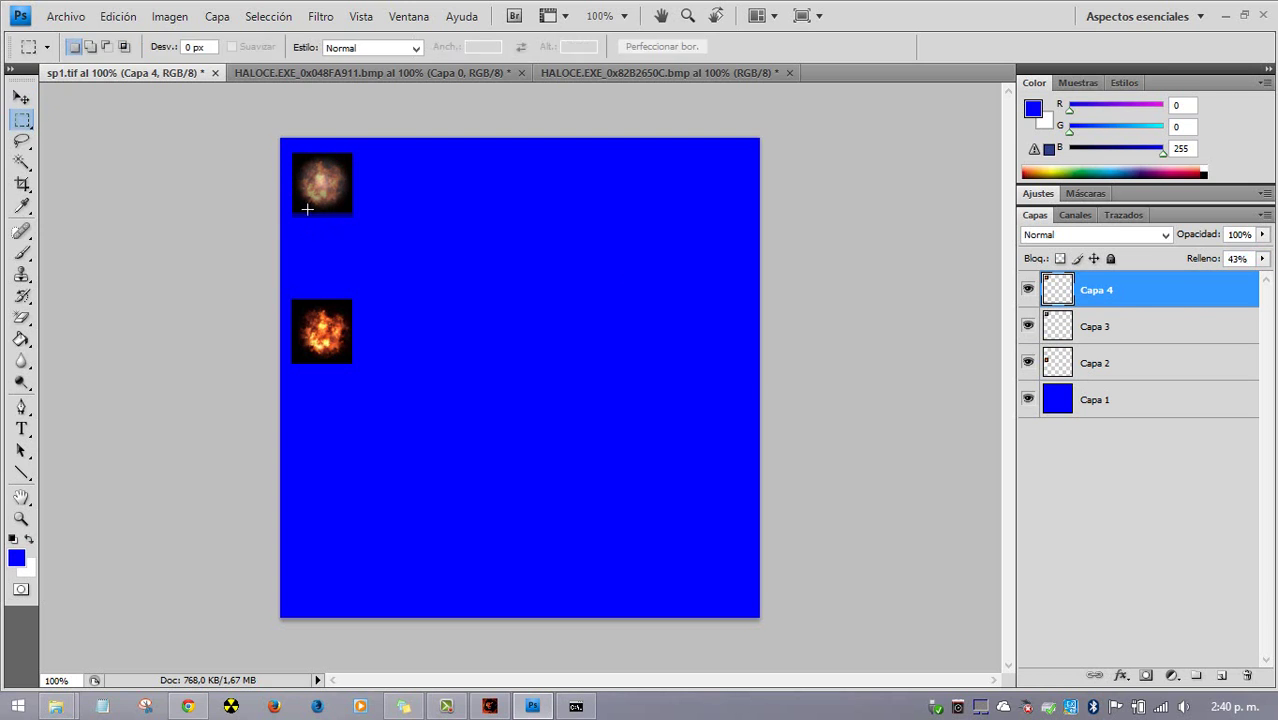
pyautogui.rightClick(324, 206)
pyautogui.click(377, 368)
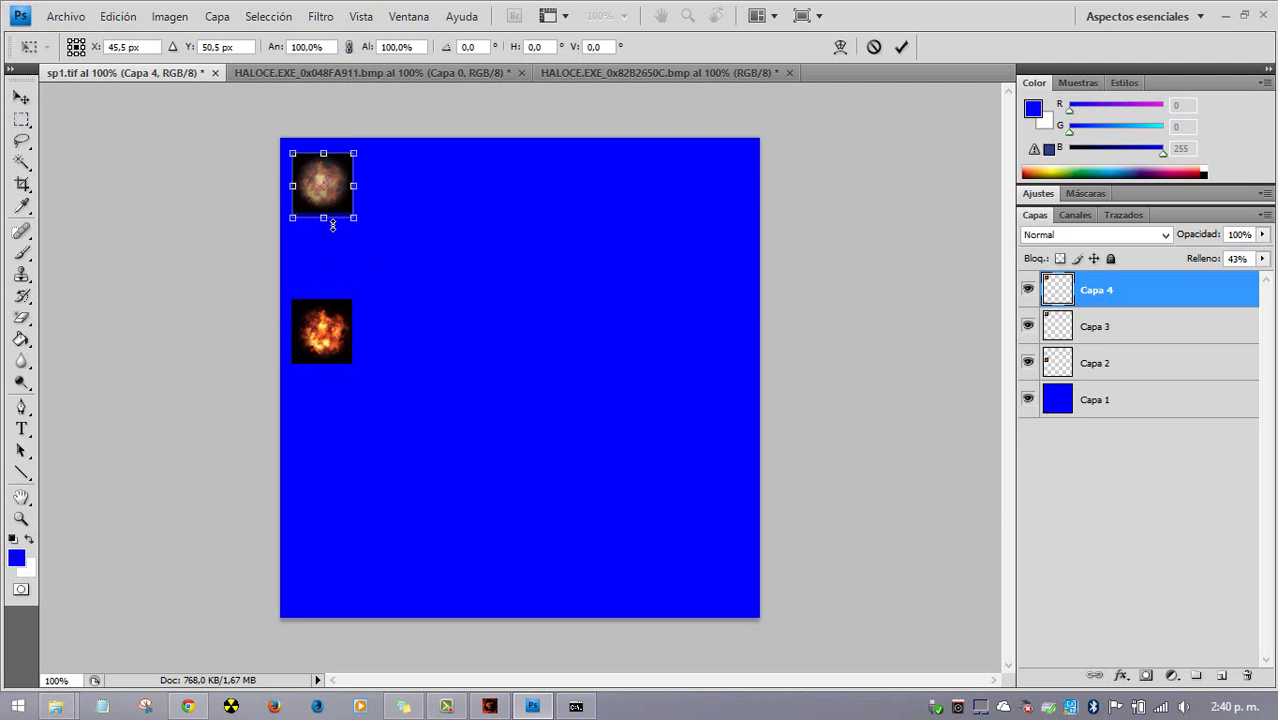
pyautogui.click(901, 47)
# Select layer Capa 2 and move the remaining fire sprite up onto the blended square
pyautogui.click(1061, 371)
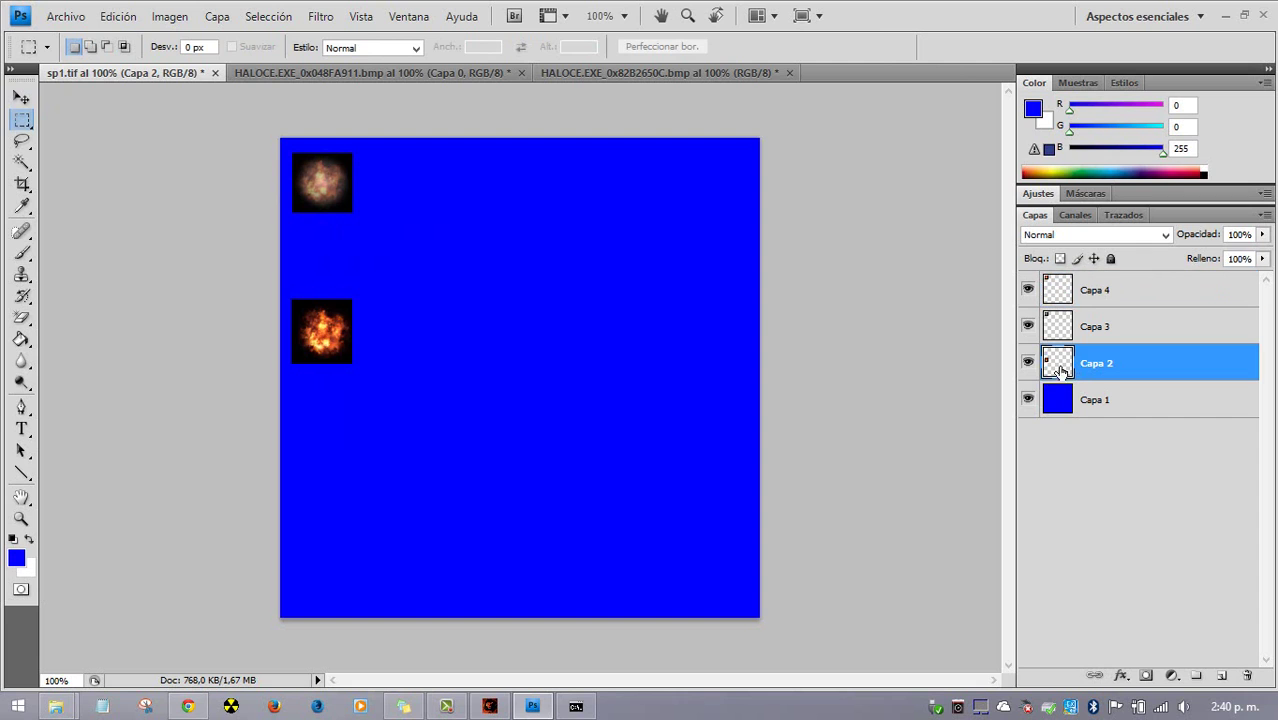
pyautogui.click(1028, 363)
pyautogui.click(1028, 363)
pyautogui.click(30, 99)
pyautogui.moveTo(329, 341); pyautogui.dragTo(325, 197)
# Lower the fill of Capa 2 to 47%, align it with the square, and place it above Capa 4
pyautogui.click(1262, 259)
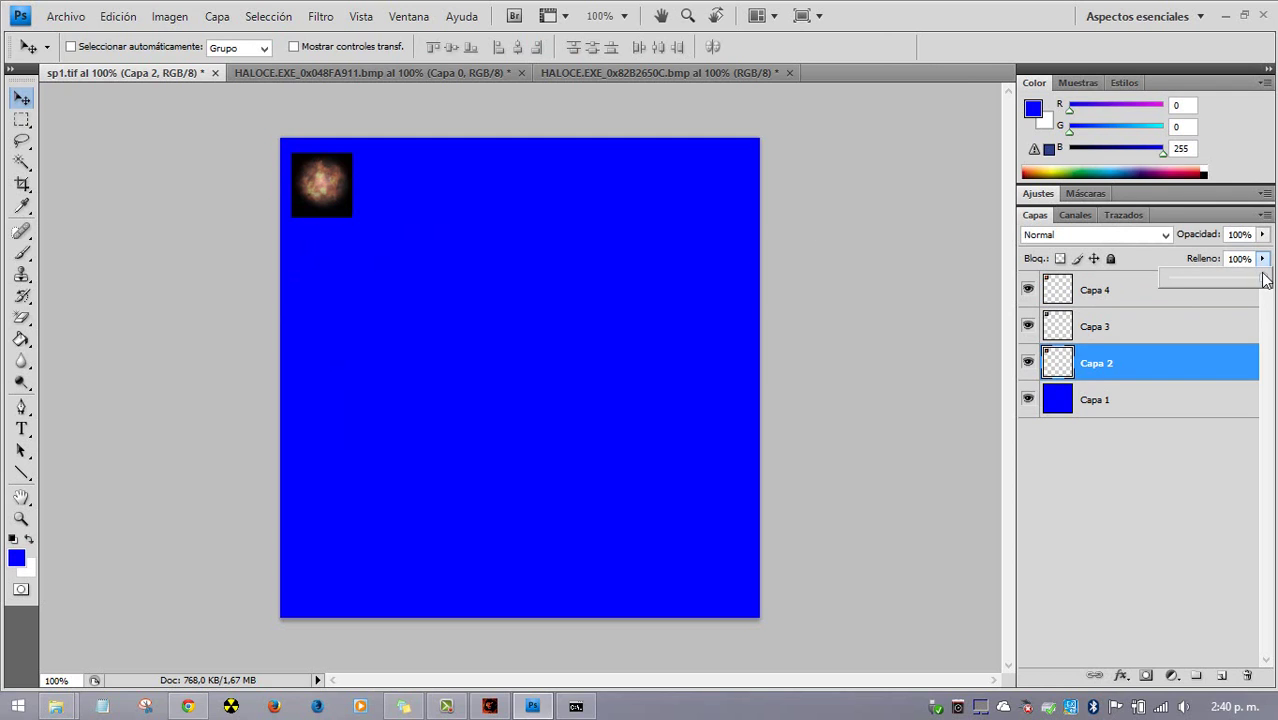
pyautogui.moveTo(1264, 280); pyautogui.dragTo(1215, 290)
pyautogui.click(306, 186)
pyautogui.moveTo(306, 186); pyautogui.dragTo(308, 188)
pyautogui.moveTo(1114, 368); pyautogui.dragTo(1121, 291)
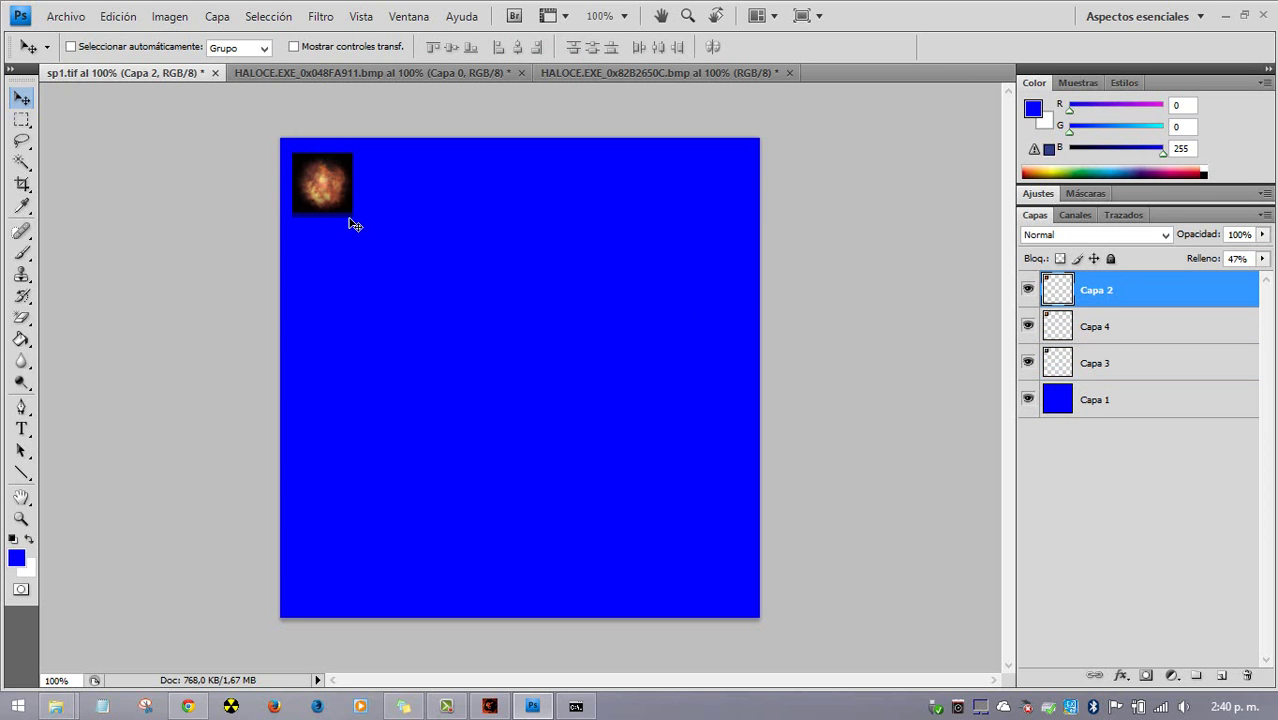
# Free-transform Capa 2, shortening its lower edge to match the height of the other squares
pyautogui.click(21, 119)
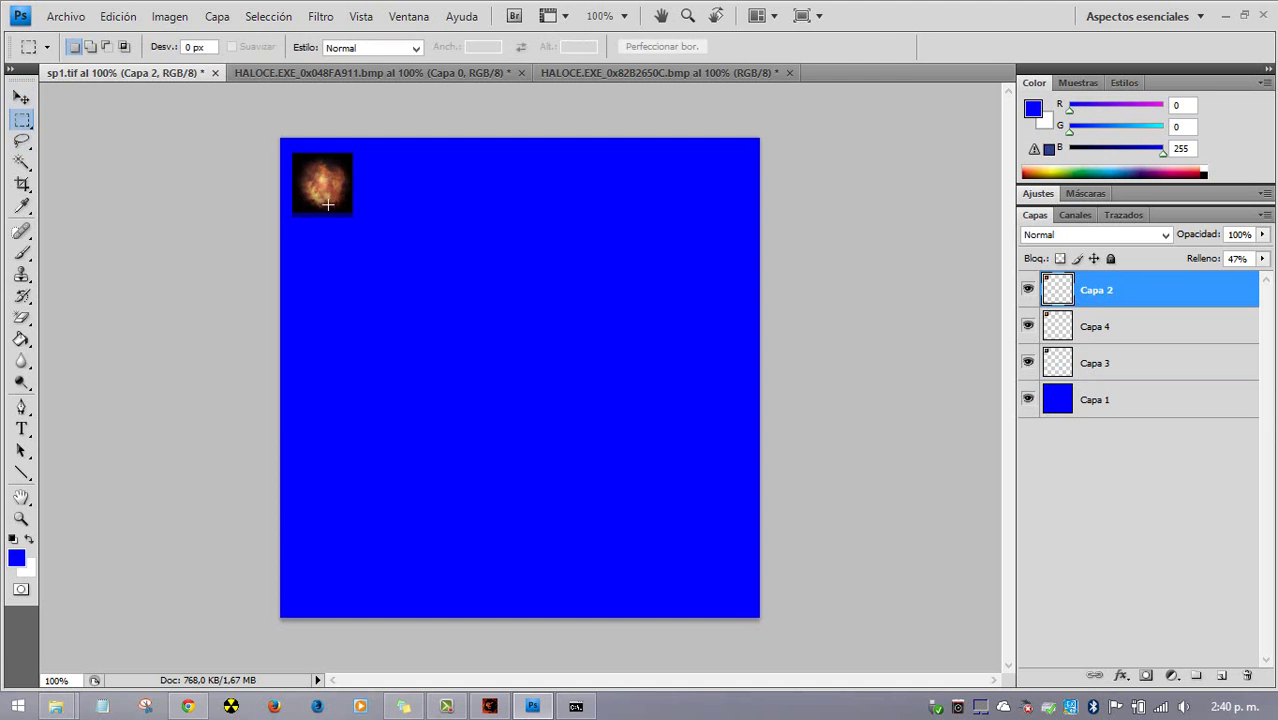
pyautogui.rightClick(321, 201)
pyautogui.click(401, 363)
pyautogui.moveTo(324, 217); pyautogui.dragTo(324, 213)
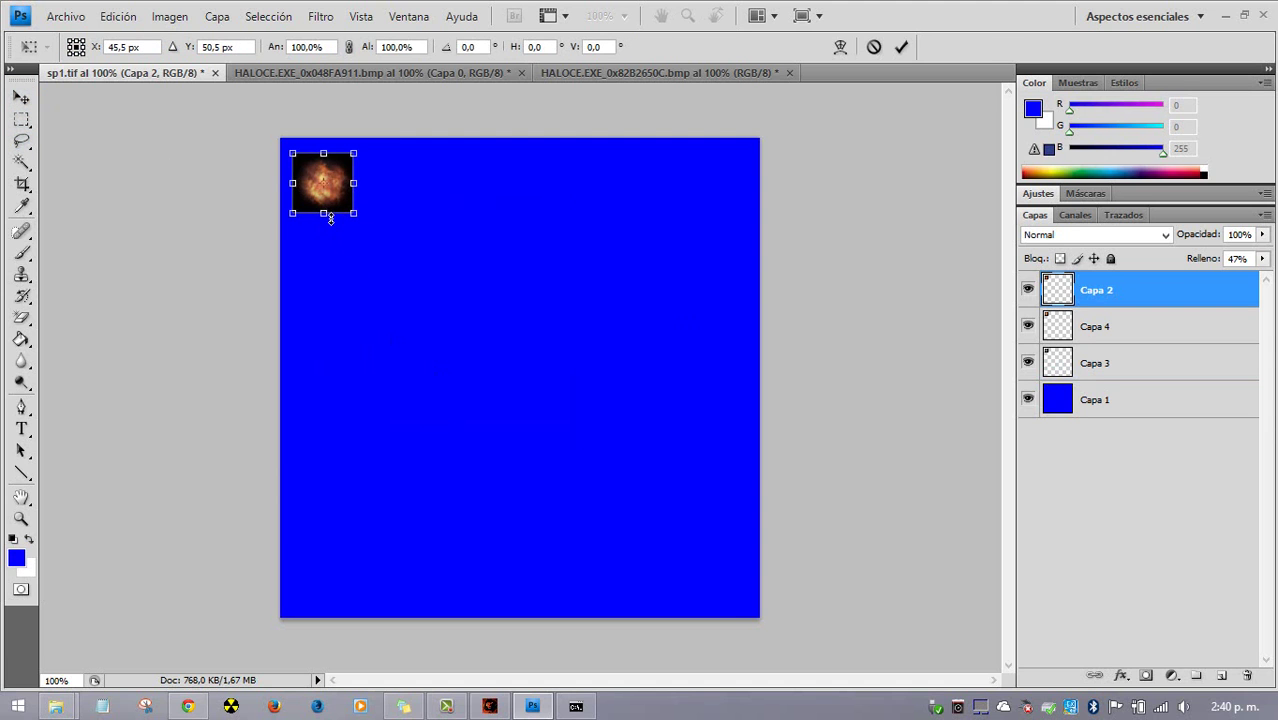
pyautogui.click(899, 47)
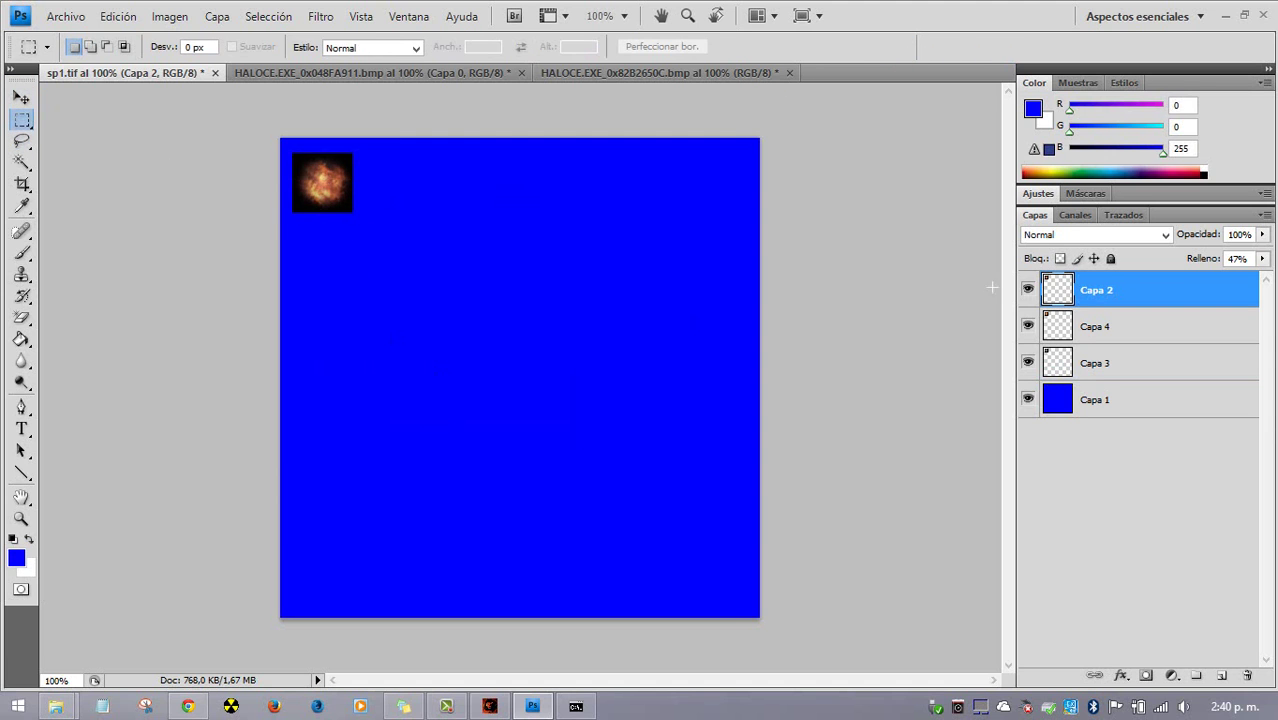
# Place Capa 2 beneath Capa 3, move its fire sprite below the blended square, and restore its fill to 100%
pyautogui.moveTo(1096, 290); pyautogui.dragTo(1096, 381)
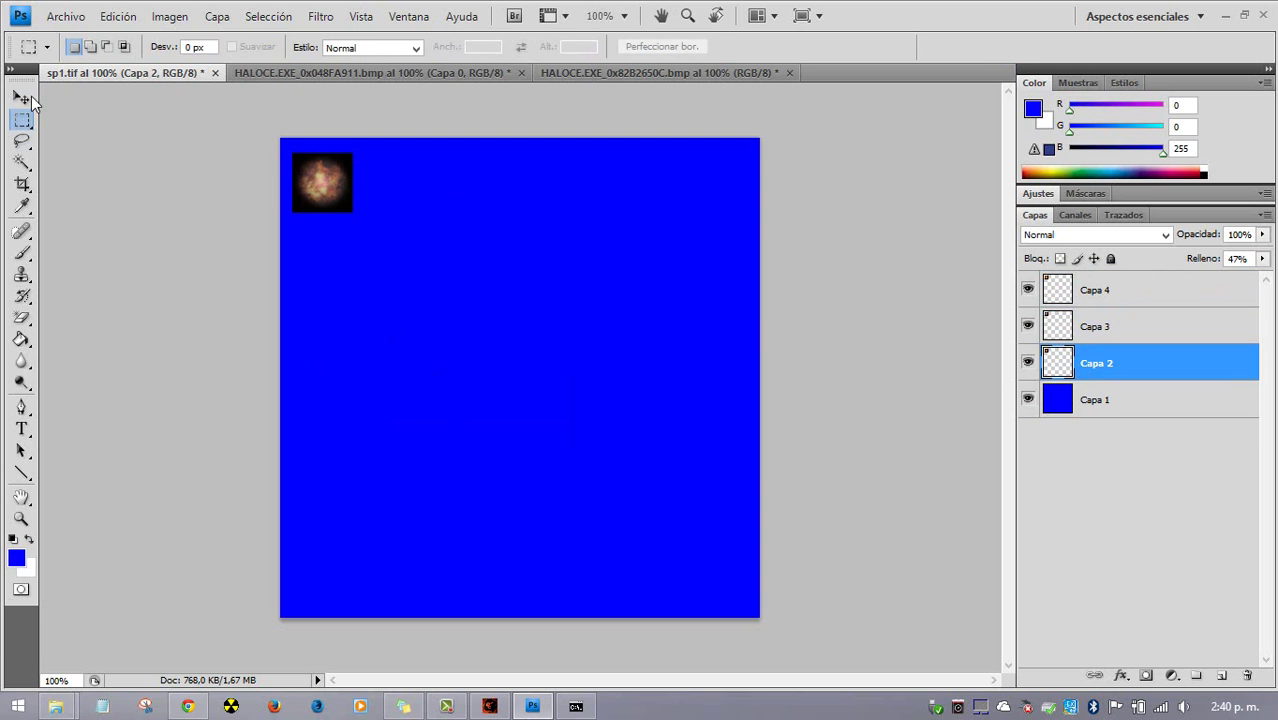
pyautogui.press('v')
pyautogui.moveTo(320, 303); pyautogui.dragTo(321, 297)
pyautogui.click(1262, 258)
pyautogui.moveTo(1213, 278); pyautogui.dragTo(1260, 278)
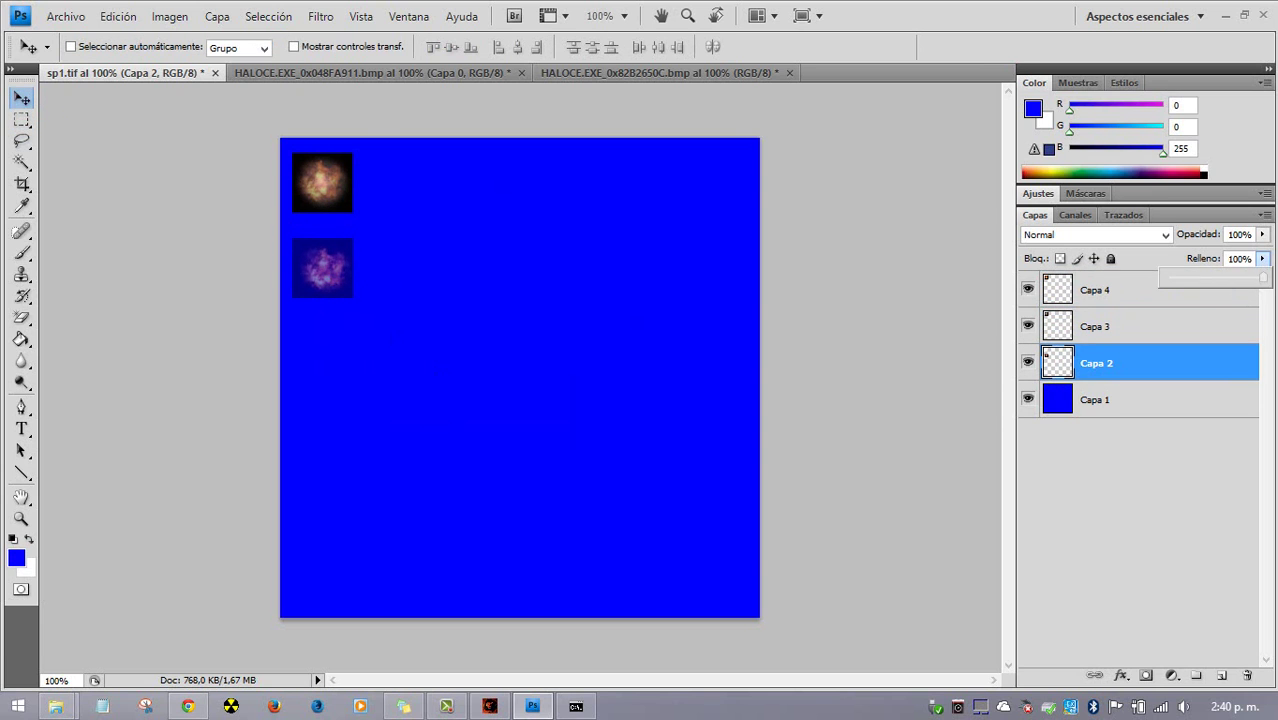
pyautogui.click(1261, 262)
# Move the fire sprite on Capa 4 down below the Capa 2 sprite and restore its fill to 100%
pyautogui.click(1097, 333)
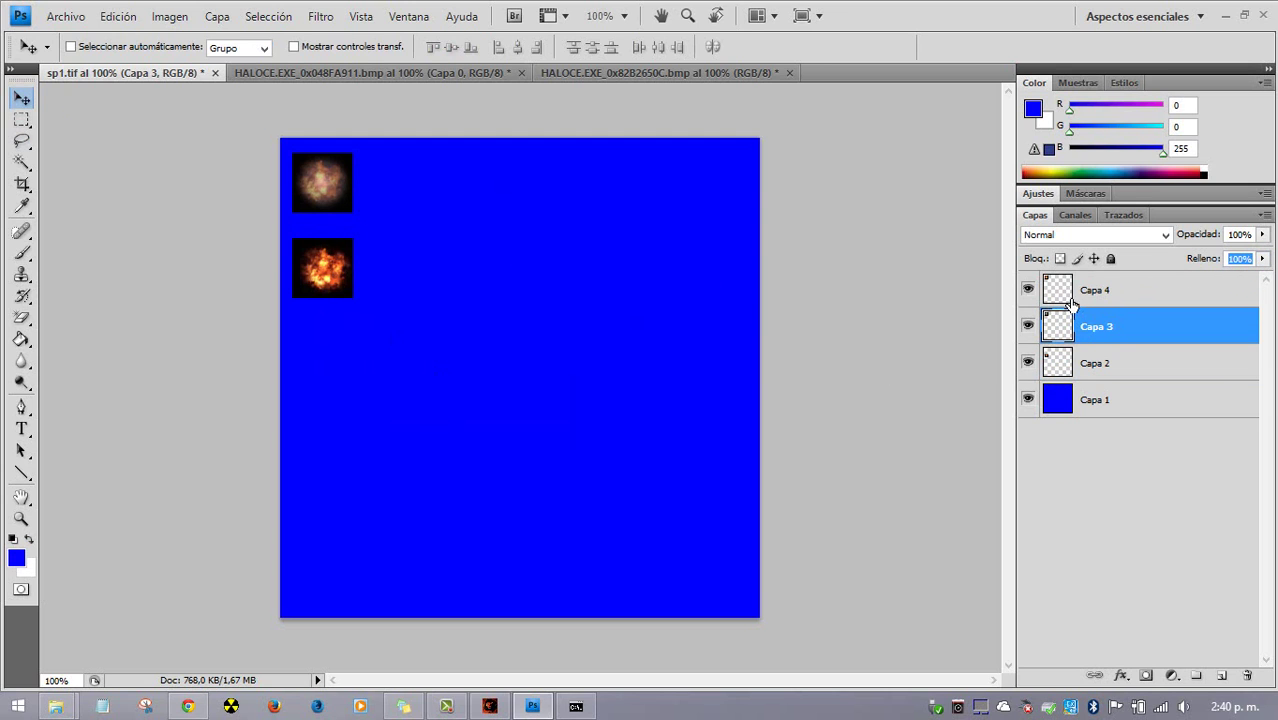
pyautogui.click(1072, 302)
pyautogui.moveTo(345, 198); pyautogui.dragTo(357, 365)
pyautogui.click(1262, 259)
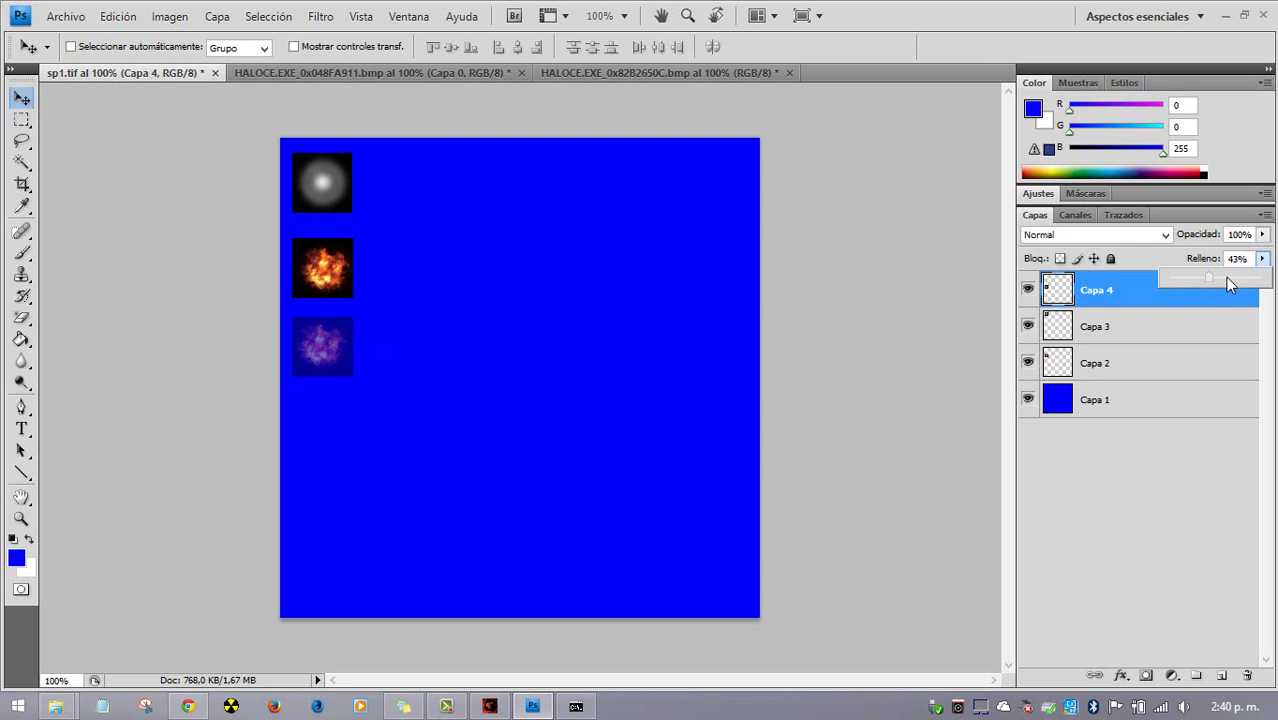
pyautogui.moveTo(1209, 277); pyautogui.dragTo(1263, 277)
pyautogui.click(459, 306)
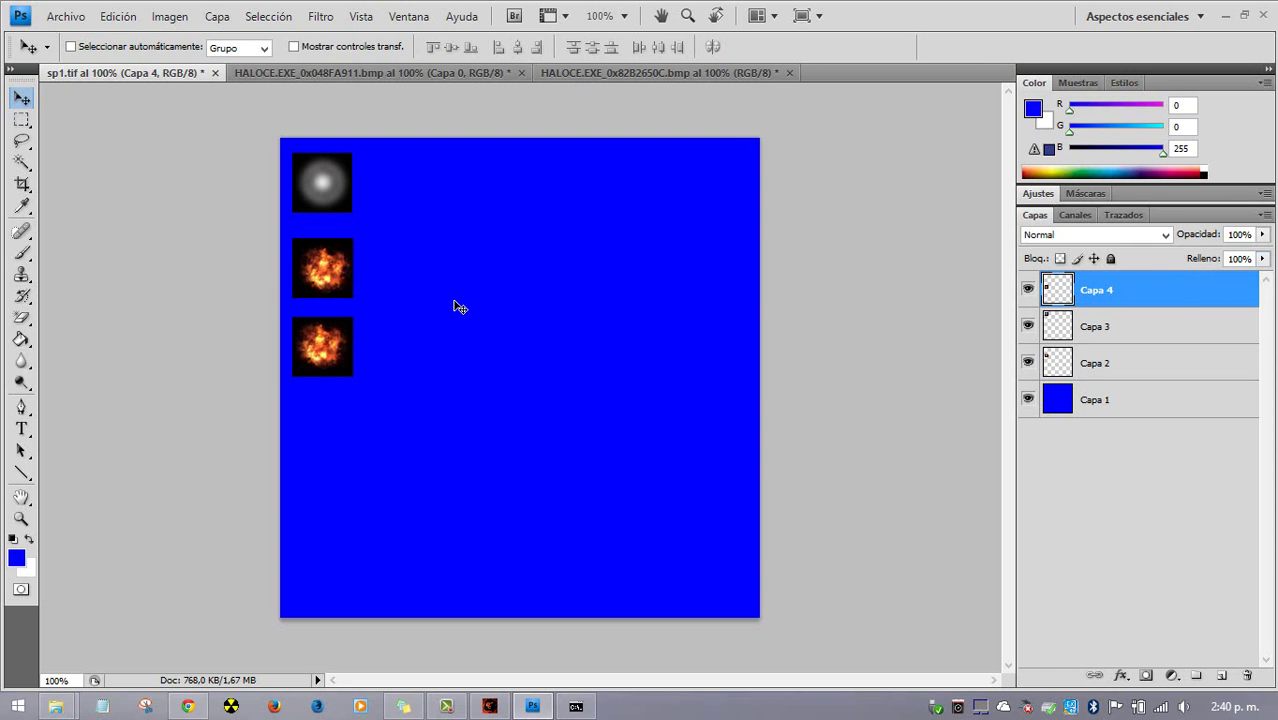
# Nudge the glow square on Capa 3 and the fire sprite on Capa 4 up slightly
pyautogui.click(1084, 328)
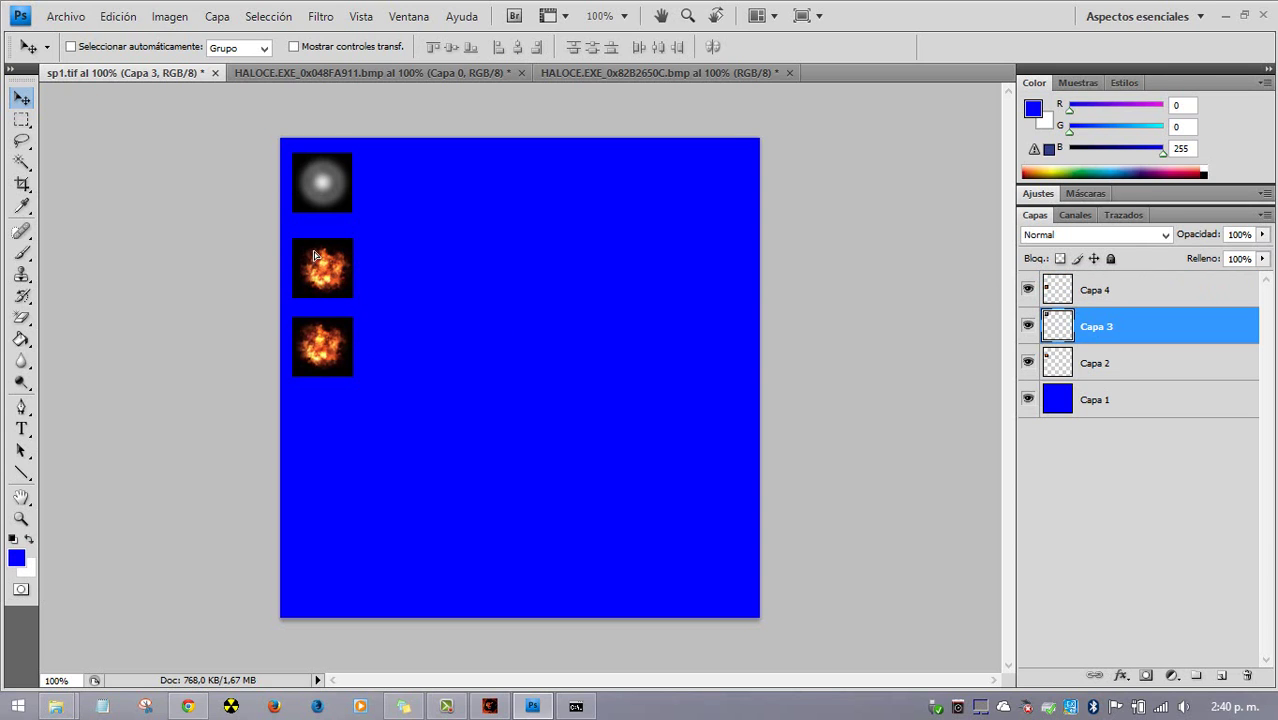
pyautogui.moveTo(314, 256); pyautogui.dragTo(316, 258)
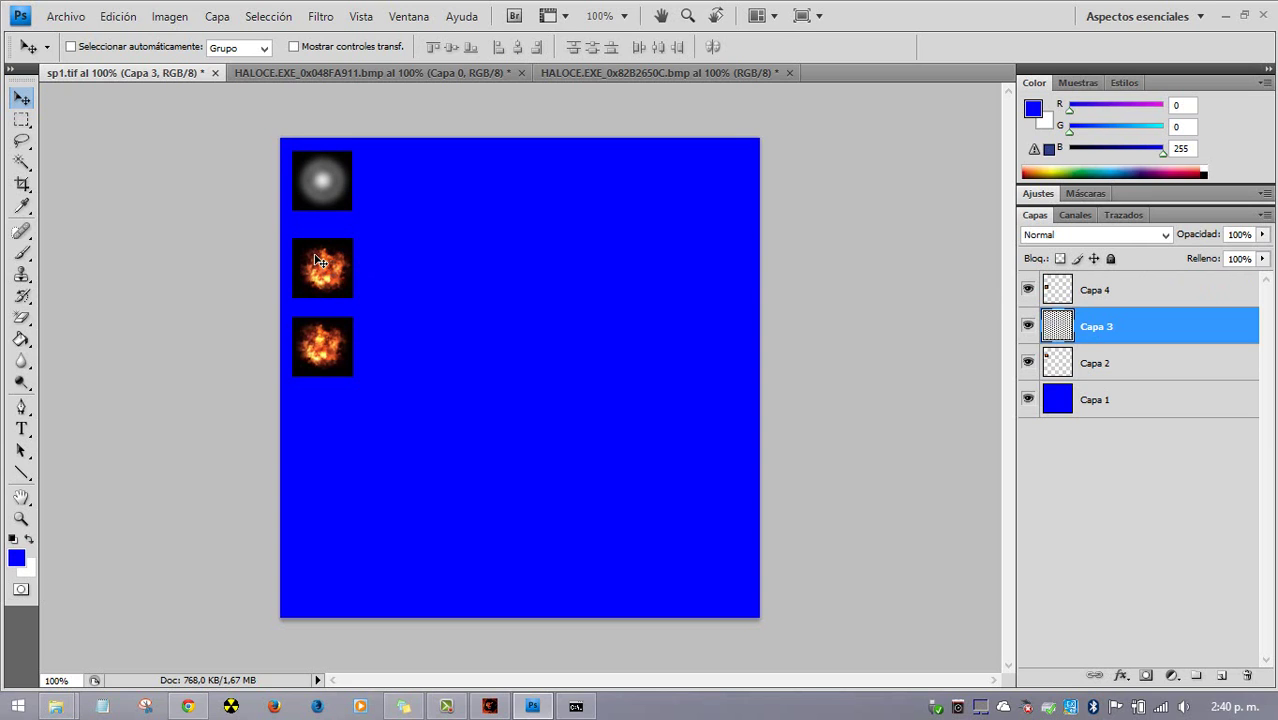
pyautogui.click(1067, 295)
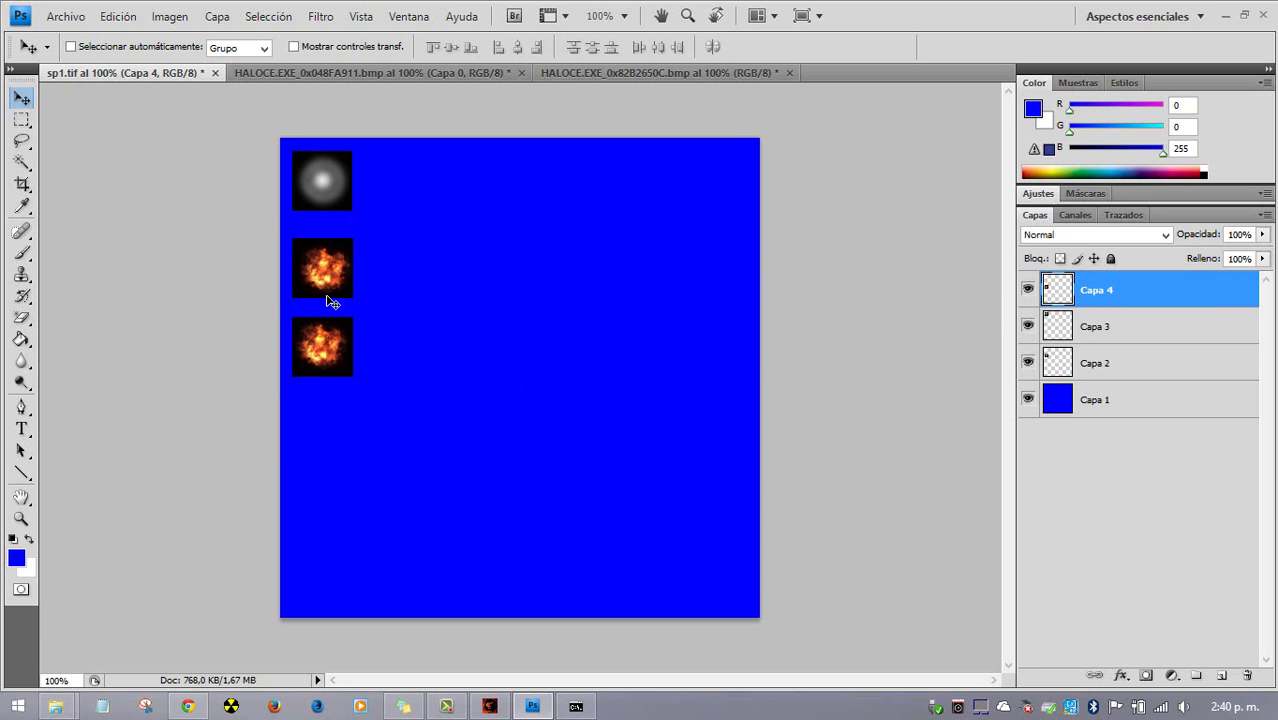
pyautogui.moveTo(330, 302); pyautogui.dragTo(330, 300)
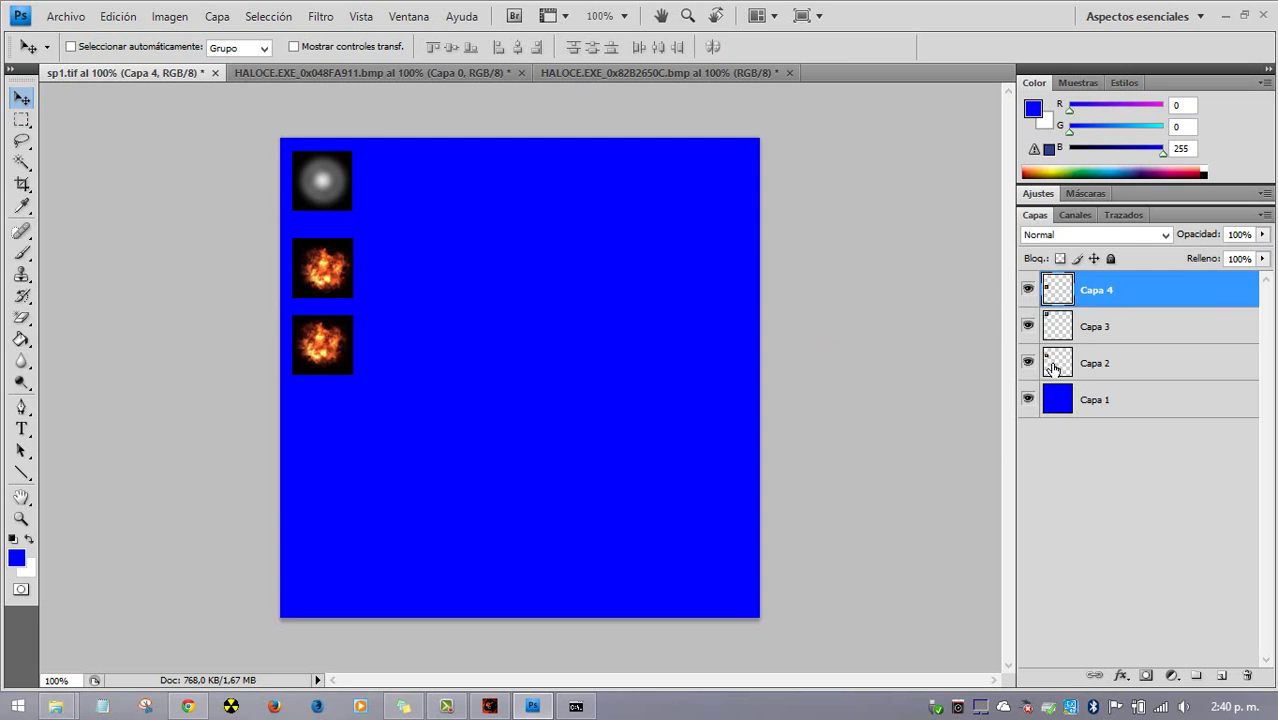
# Place Capa 2 above Capa 3 and shift both squares up, with the fire sprite closer beneath the glow
pyautogui.click(1054, 369)
pyautogui.moveTo(1068, 360); pyautogui.dragTo(1064, 326)
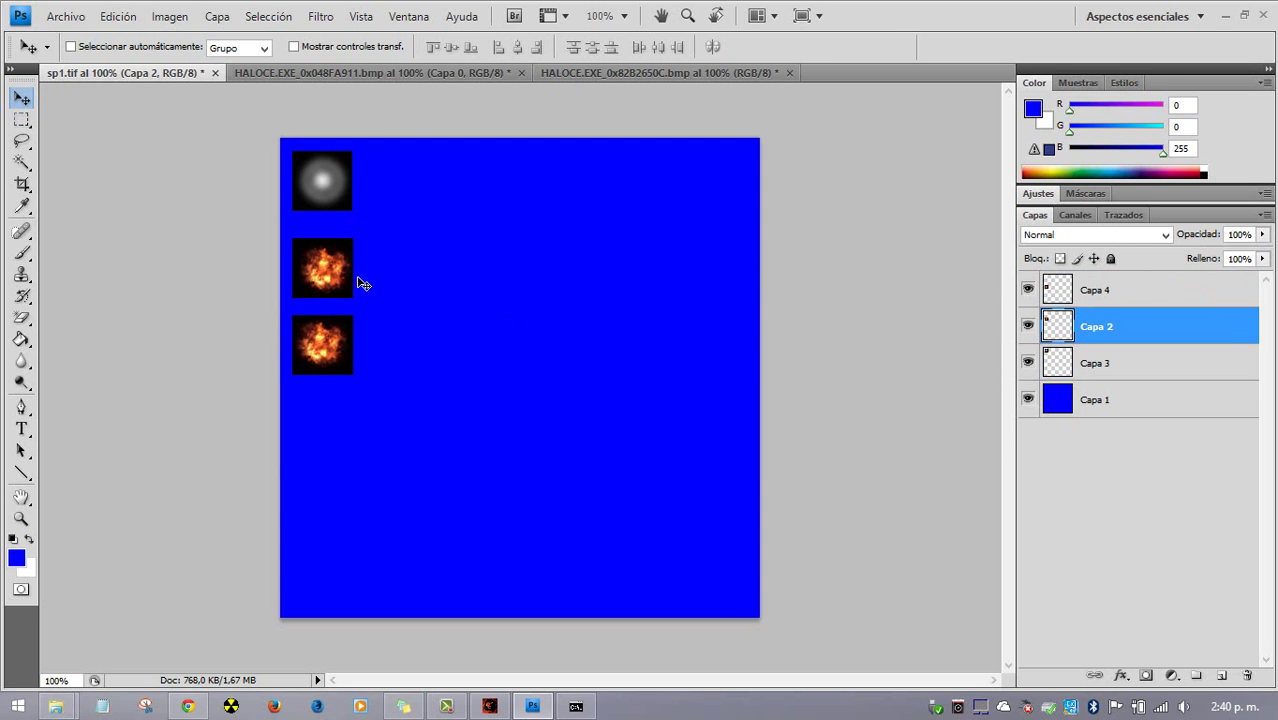
pyautogui.moveTo(350, 275)
pyautogui.mouseDown()
pyautogui.moveTo(349, 255)
pyautogui.moveTo(349, 266)
pyautogui.mouseUp()
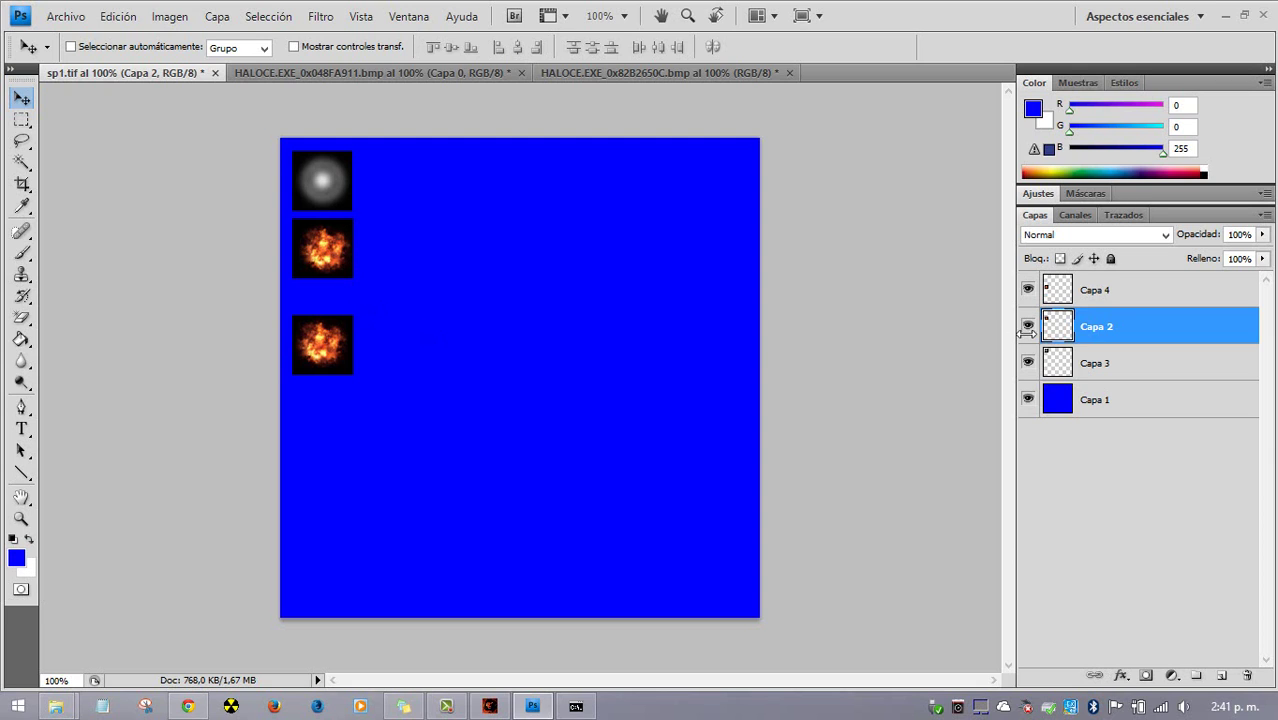
pyautogui.click(1087, 366)
pyautogui.moveTo(320, 358); pyautogui.dragTo(325, 352)
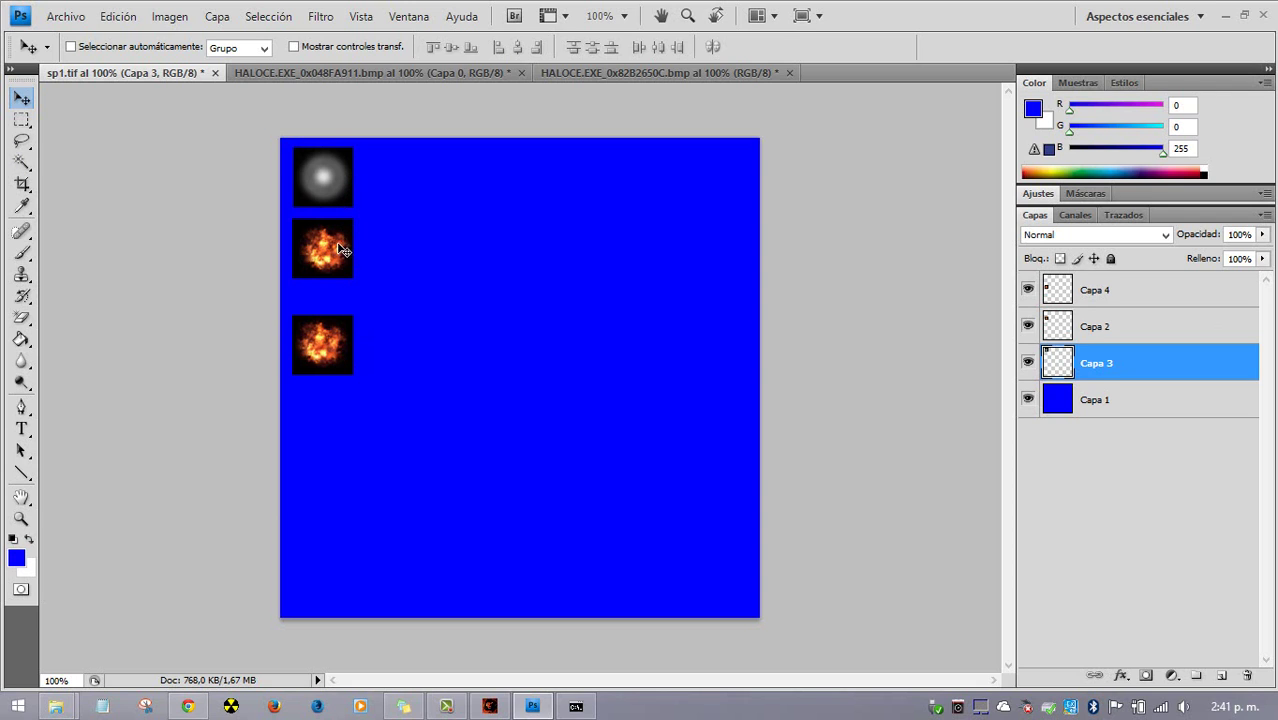
# Stack the fire sprites of Capa 2 and Capa 4 beneath the glow square, leaving a narrow blue gap between squares
pyautogui.click(1072, 327)
pyautogui.moveTo(338, 350); pyautogui.dragTo(338, 346)
pyautogui.hotkey('shift', 'Up')
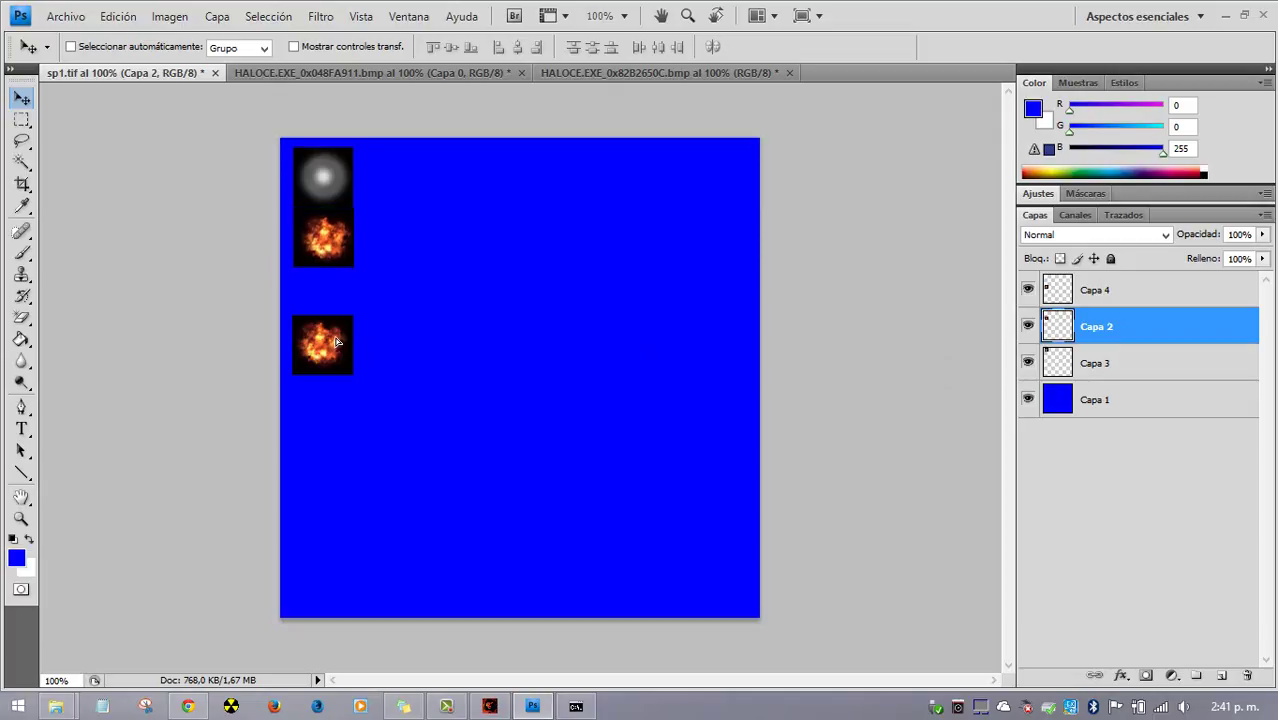
pyautogui.hotkey('ctrl', 'z')
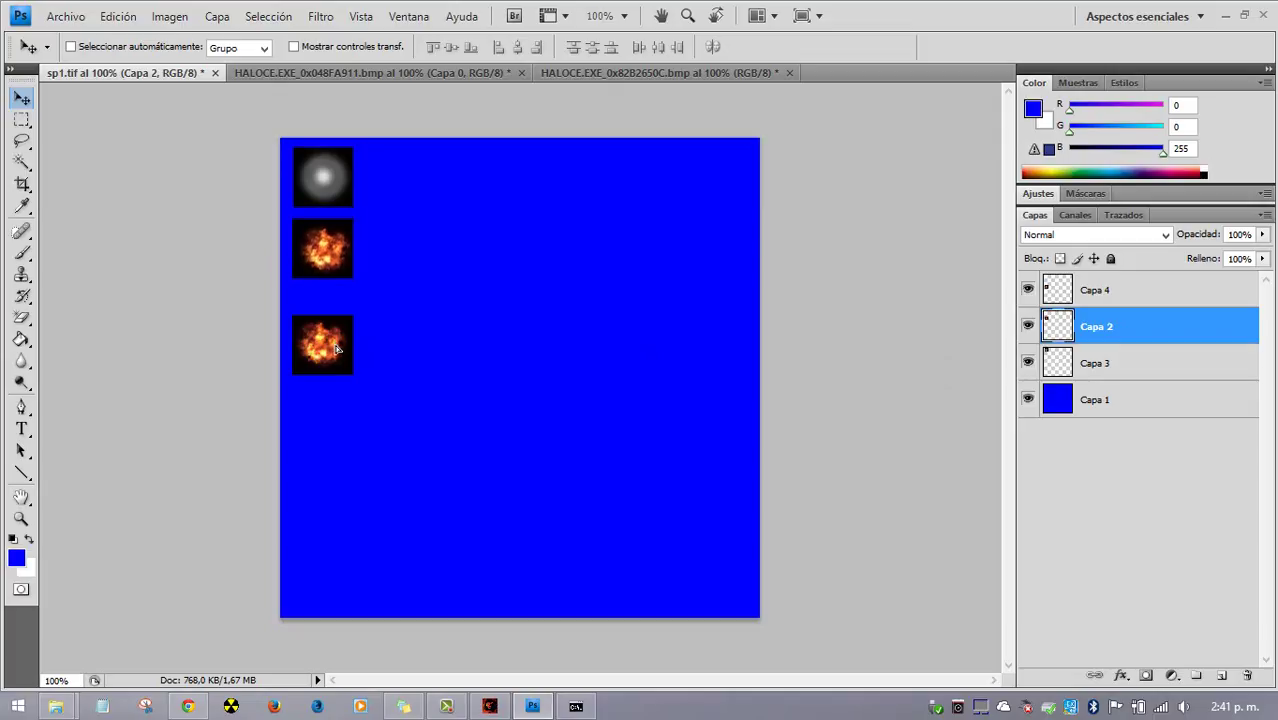
pyautogui.hotkey('ctrl', 'z')
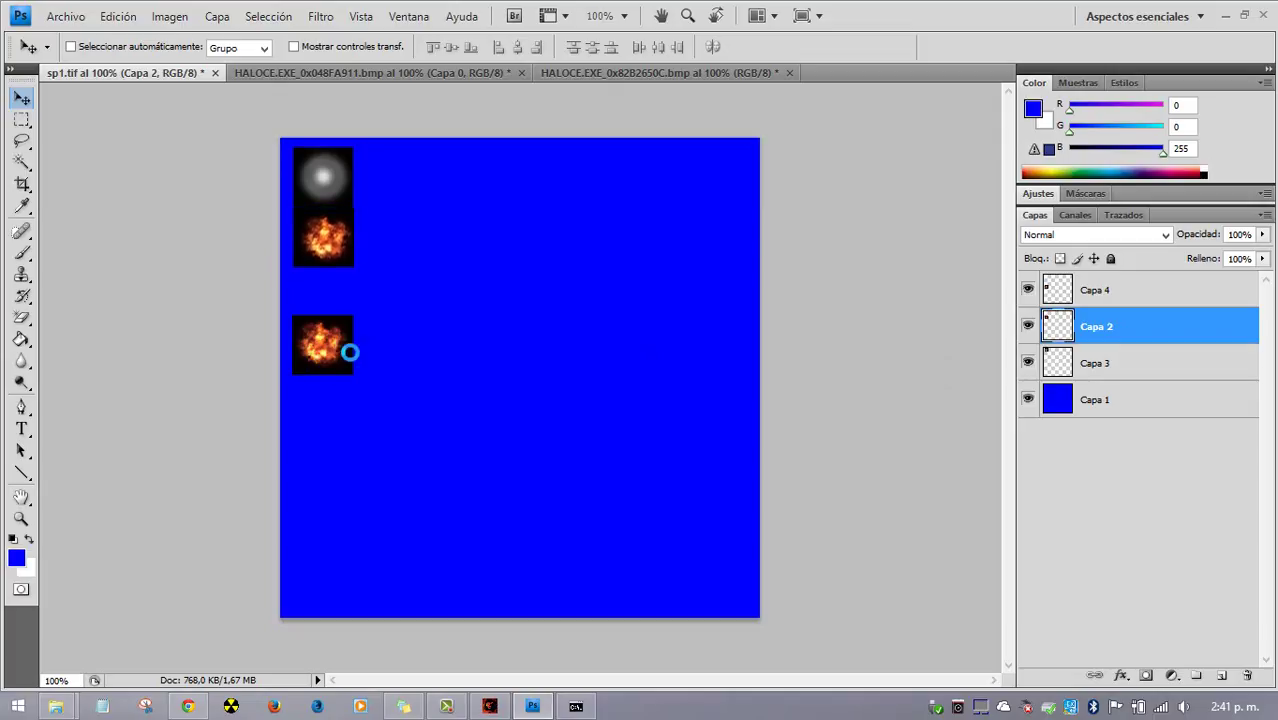
pyautogui.press('Down')
pyautogui.press('Down')
pyautogui.press('Down')
pyautogui.press('Down')
pyautogui.press('Down')
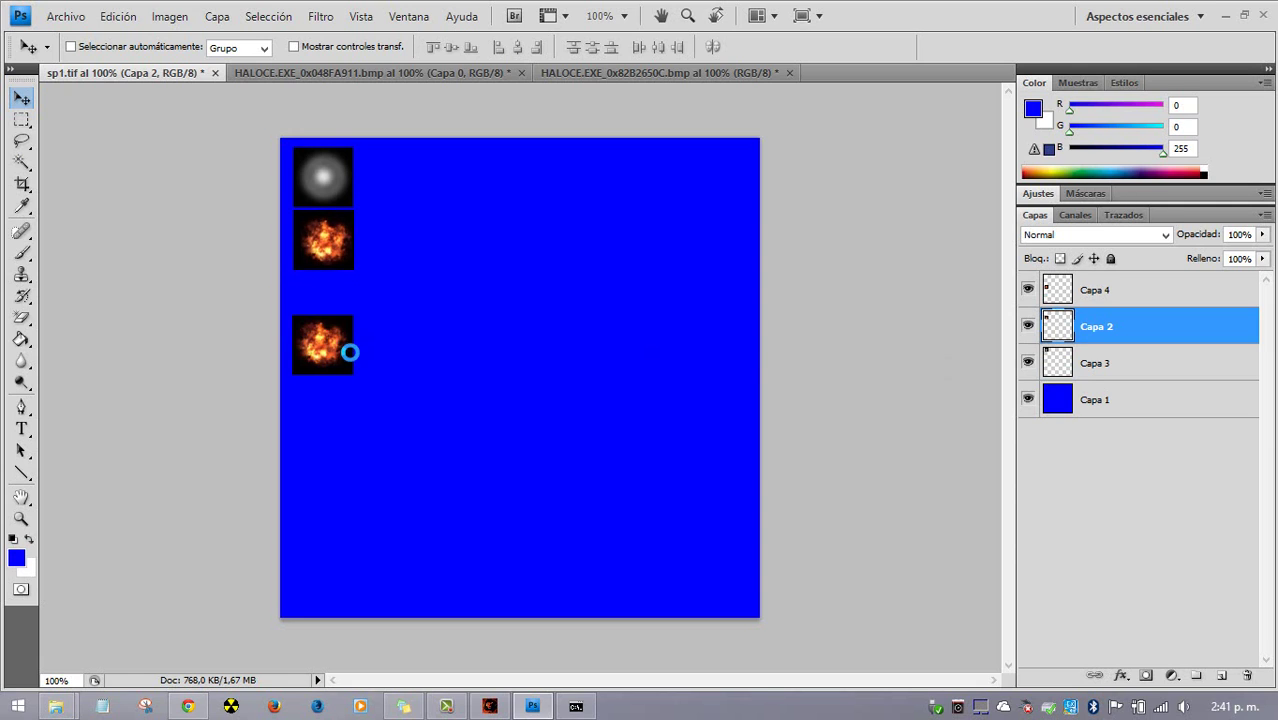
pyautogui.click(1083, 293)
pyautogui.moveTo(341, 346)
pyautogui.mouseDown()
pyautogui.moveTo(356, 312)
pyautogui.moveTo(348, 322)
pyautogui.mouseUp()
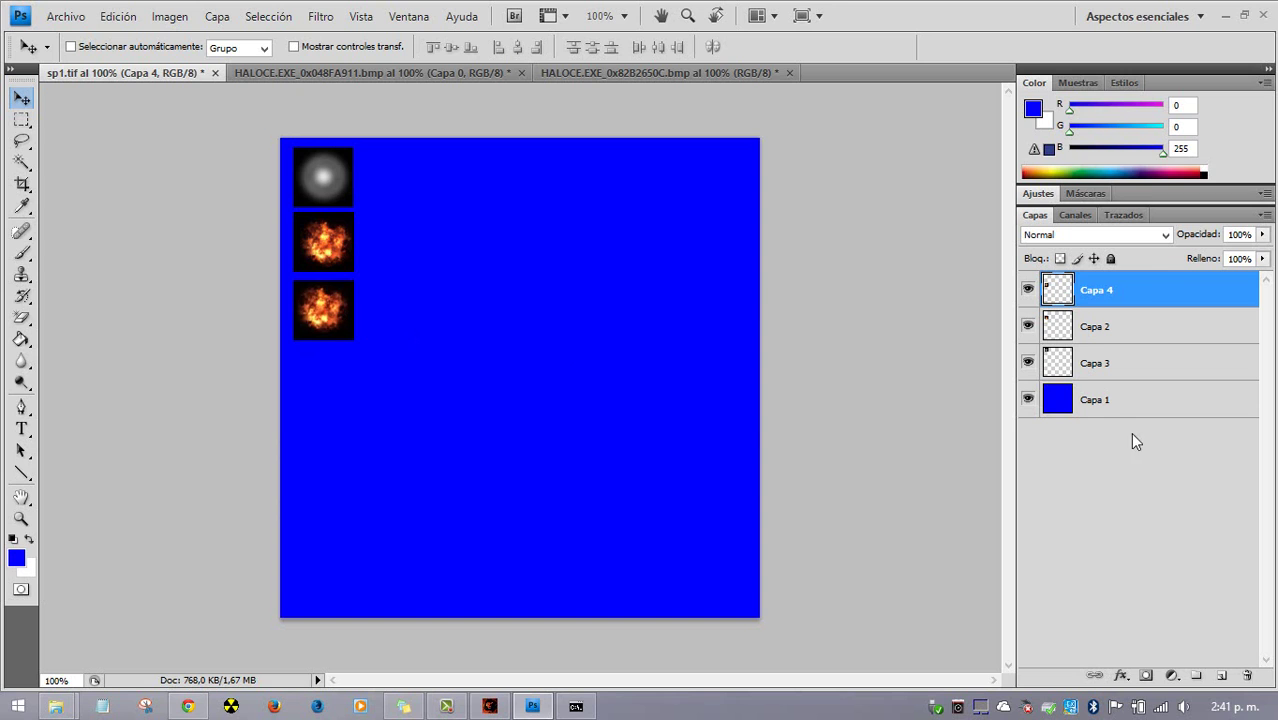
# Select layers Capa 4, Capa 2 and Capa 3, and compare the alpha channel's white squares with the new sprite positions
pyautogui.keyDown('shift'); pyautogui.click(1192, 332); pyautogui.keyUp('shift')
pyautogui.keyDown('shift'); pyautogui.click(1194, 363); pyautogui.keyUp('shift')
pyautogui.click(1075, 215)
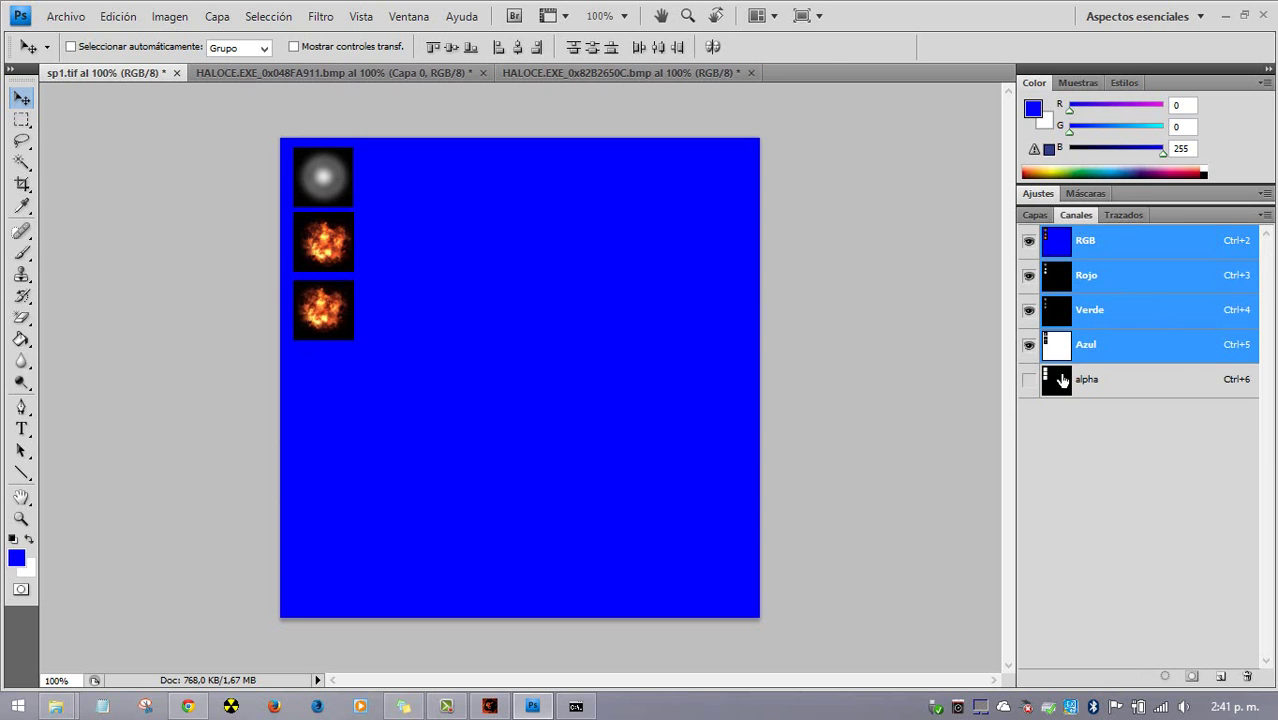
pyautogui.click(1062, 380)
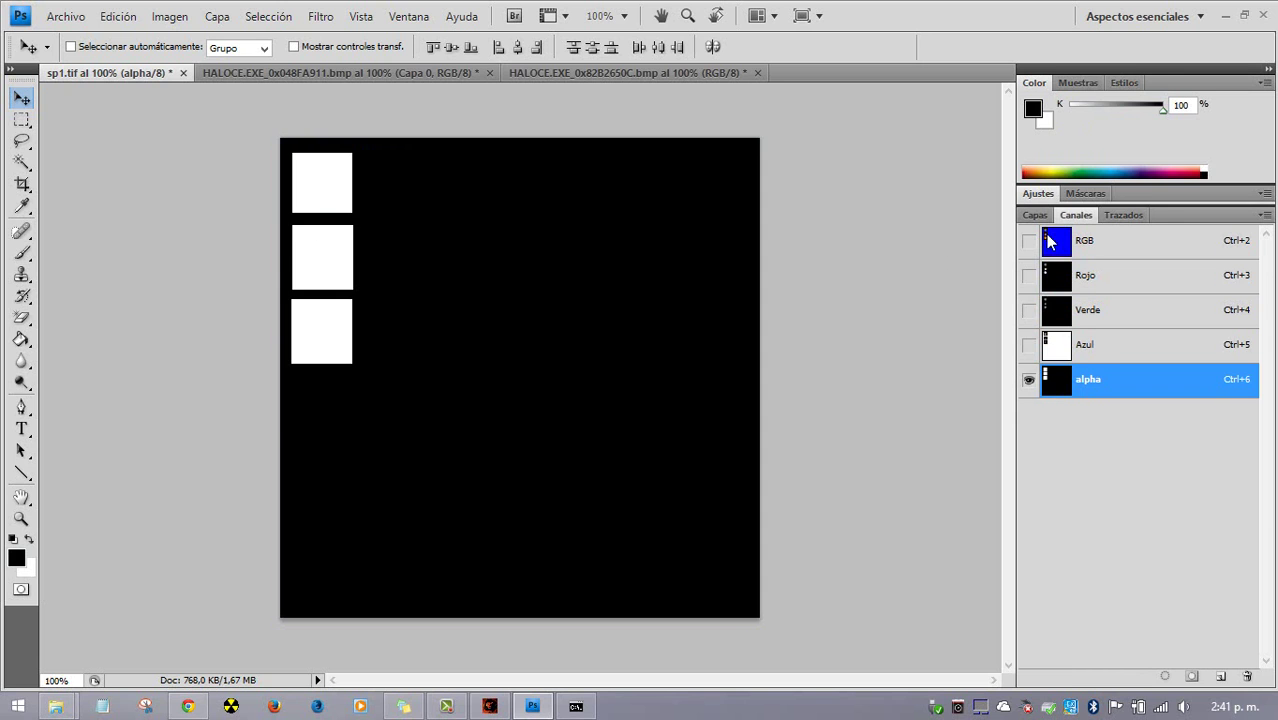
pyautogui.click(1050, 240)
pyautogui.click(1035, 215)
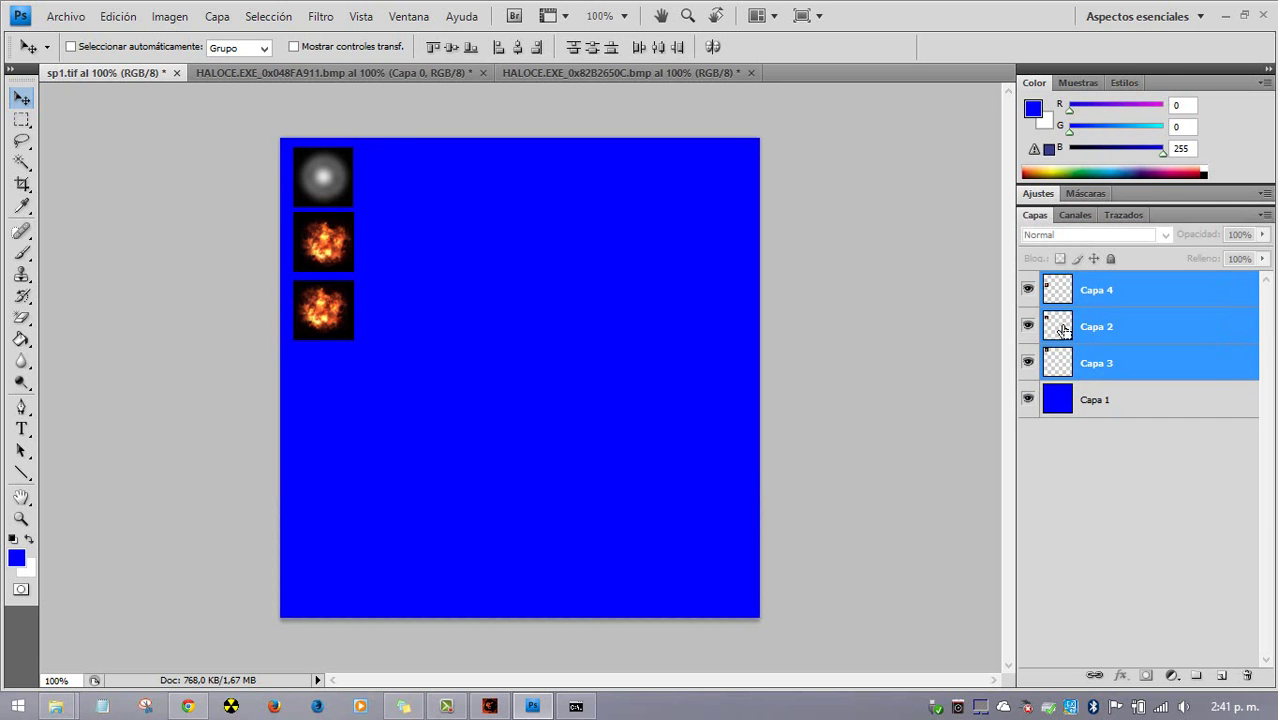
# Load the combined outlines of the three sprite layers, Capa 2, Capa 3 and Capa 4, as a selection
pyautogui.keyDown('ctrl'); pyautogui.click(1062, 330); pyautogui.keyUp('ctrl')
pyautogui.keyDown('ctrl'); pyautogui.click(1058, 365); pyautogui.keyUp('ctrl')
pyautogui.keyDown('ctrl'); pyautogui.keyDown('shift'); pyautogui.click(1065, 362); pyautogui.keyUp('shift'); pyautogui.keyUp('ctrl')
pyautogui.keyDown('ctrl'); pyautogui.keyDown('shift'); pyautogui.click(1065, 362); pyautogui.keyUp('shift'); pyautogui.keyUp('ctrl')
# Paint the three selected squares white in the alpha channel with the Brush
pyautogui.click(1075, 215)
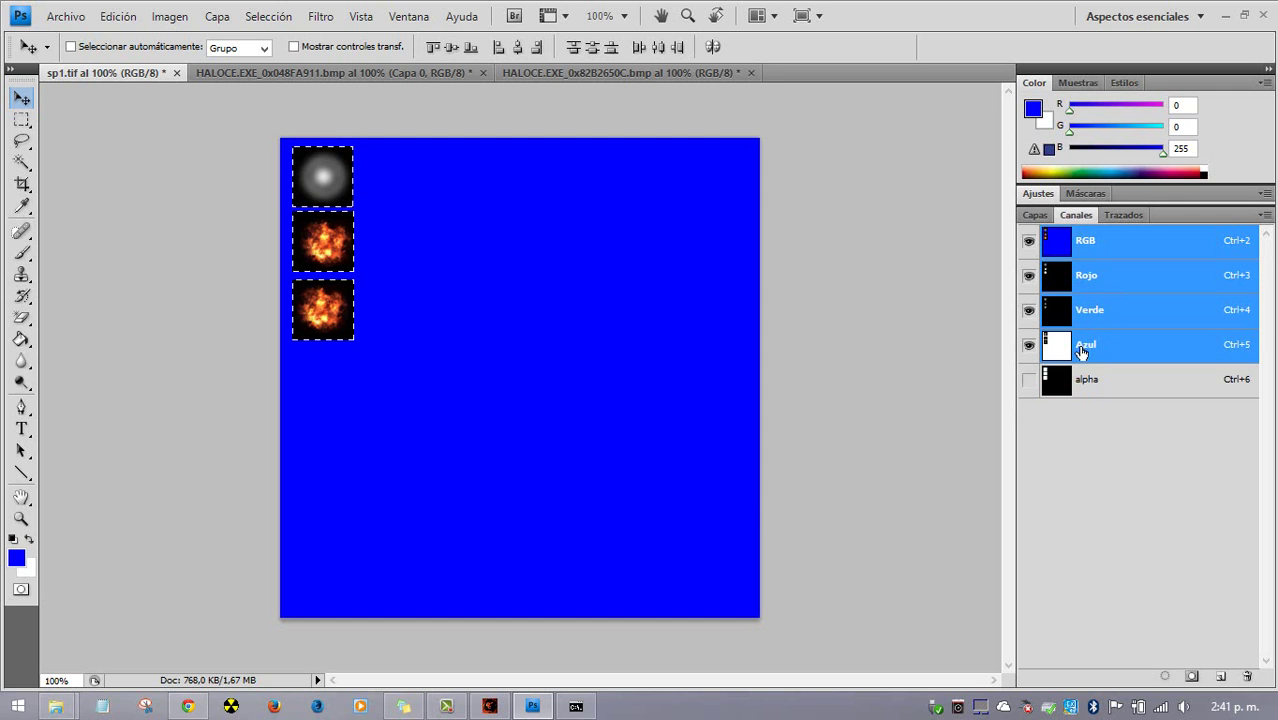
pyautogui.click(1066, 386)
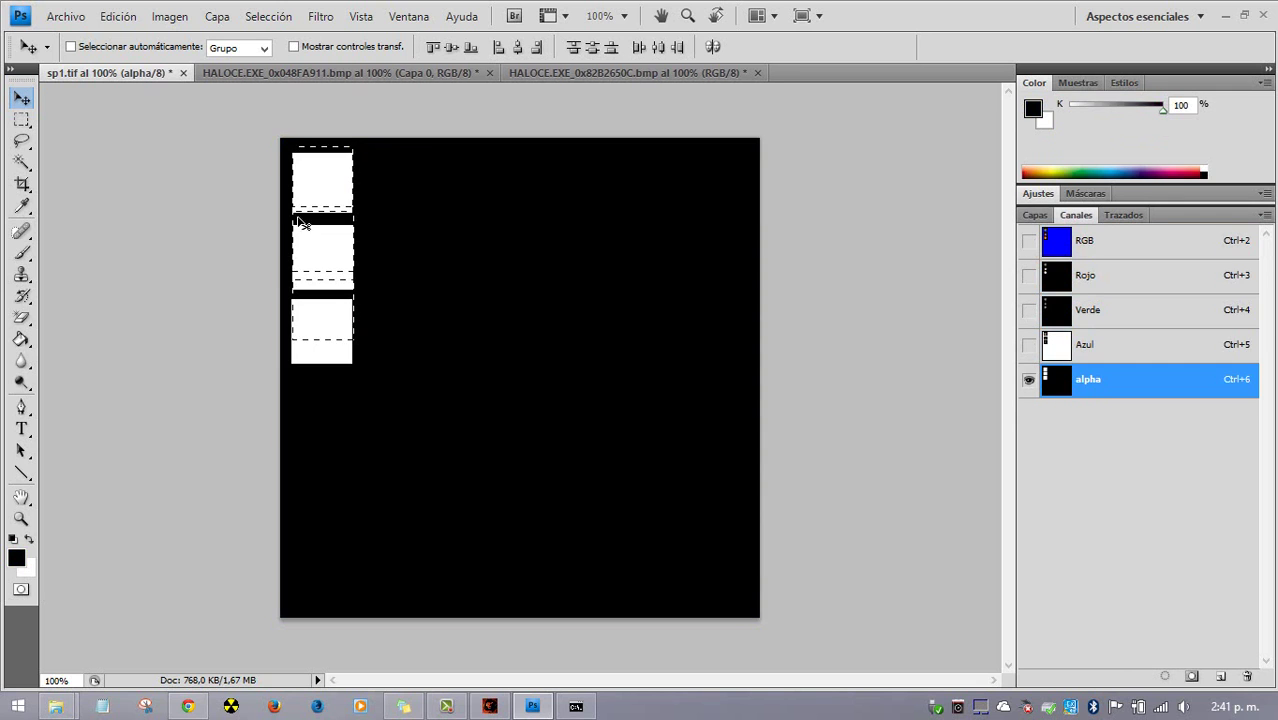
pyautogui.click(22, 252)
pyautogui.click(29, 539)
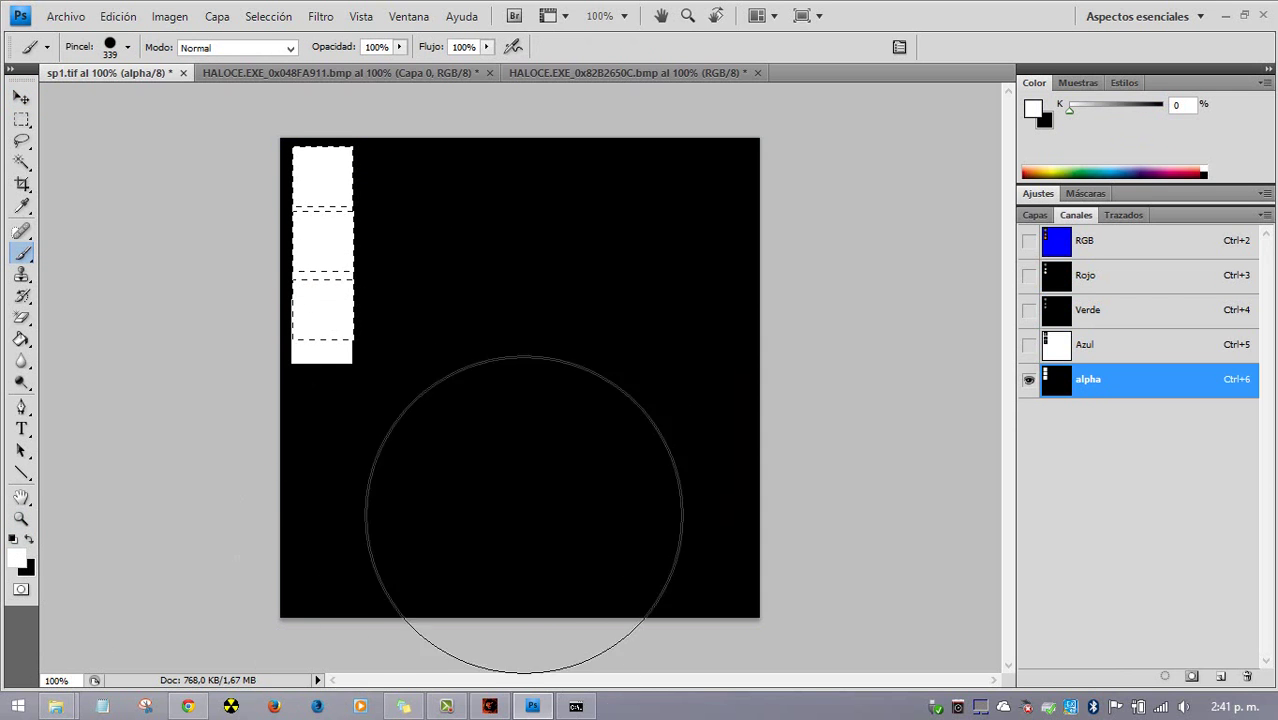
# Invert the selection, fill everything outside the three squares with black in the alpha channel, and deselect
pyautogui.click(20, 140)
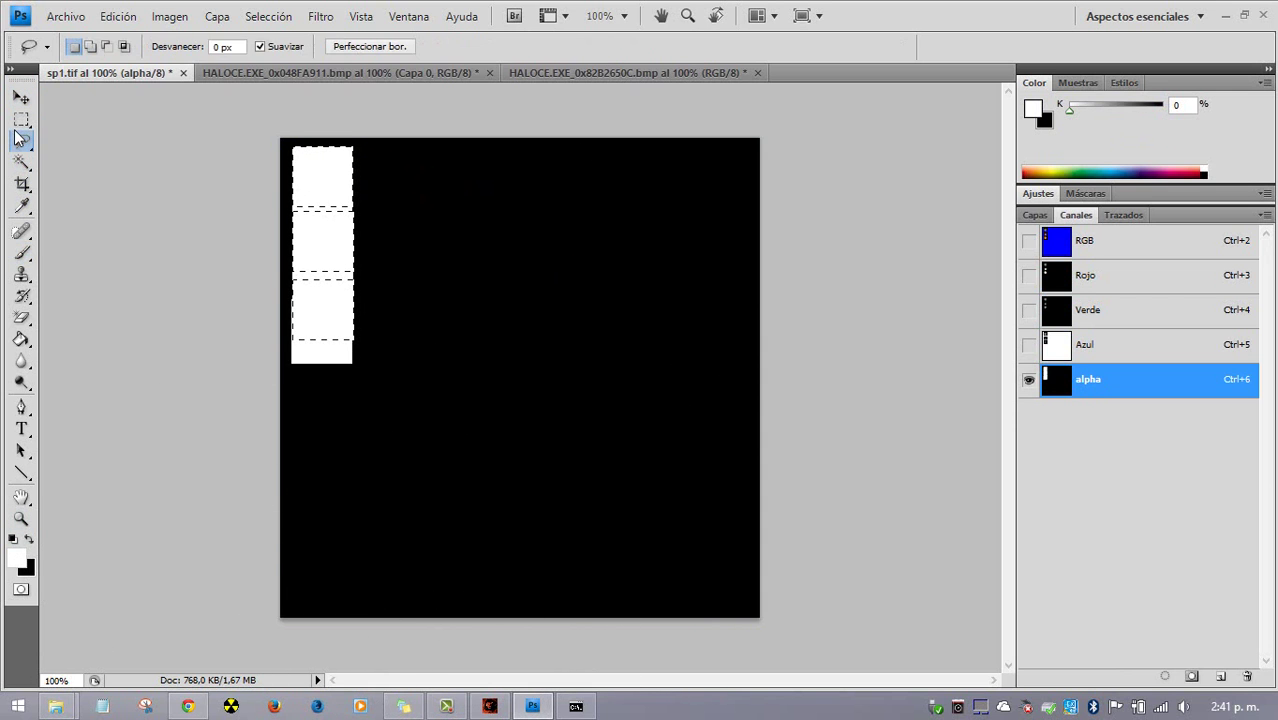
pyautogui.click(22, 119)
pyautogui.rightClick(350, 212)
pyautogui.click(402, 245)
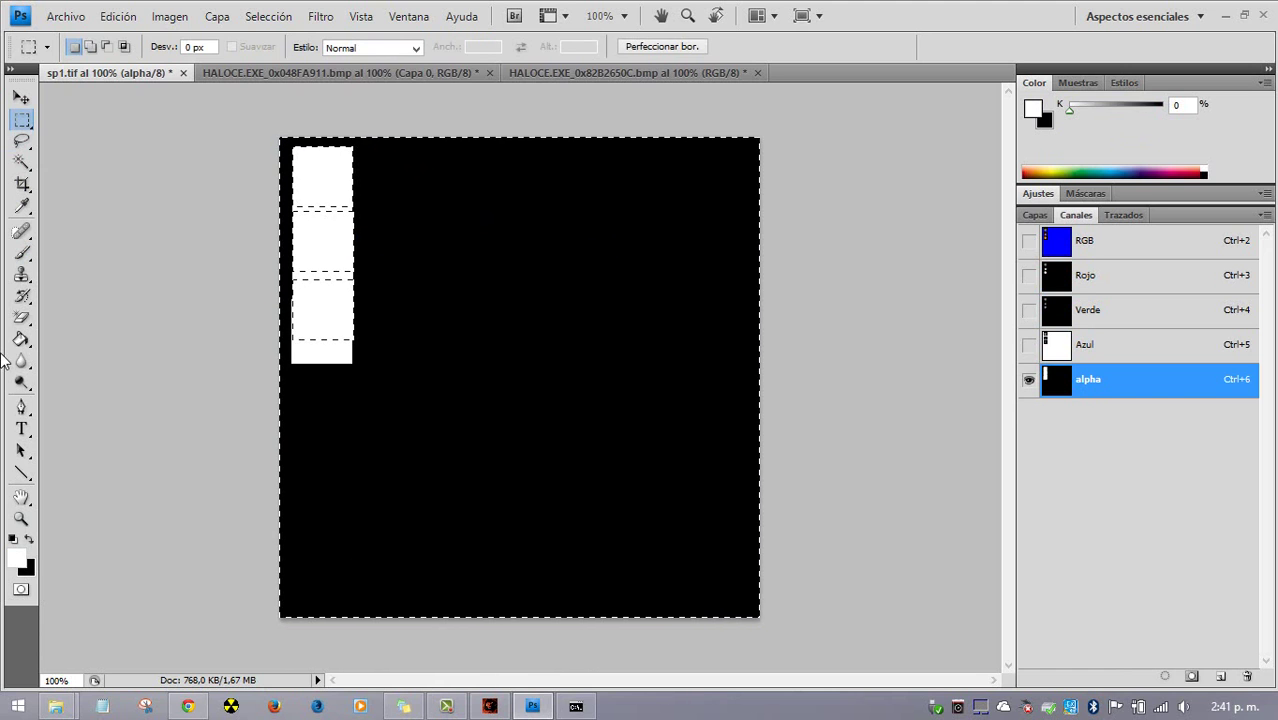
pyautogui.click(21, 339)
pyautogui.click(474, 362)
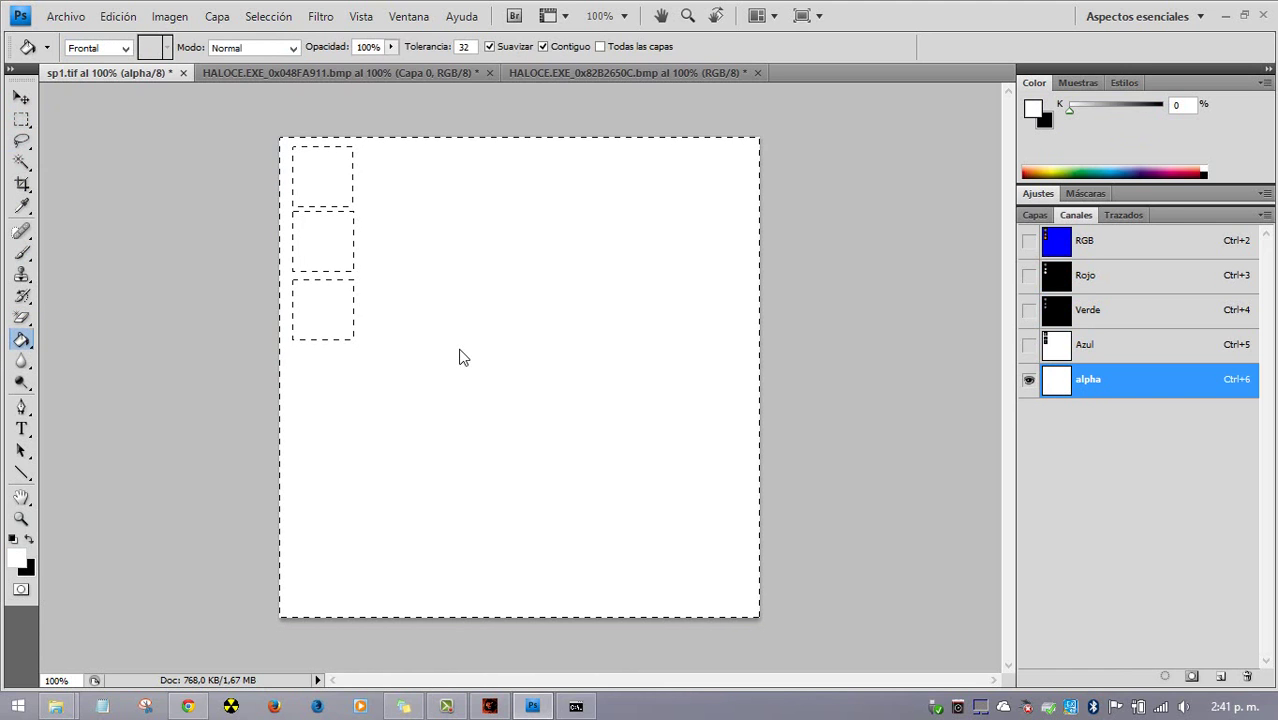
pyautogui.press('Delete')
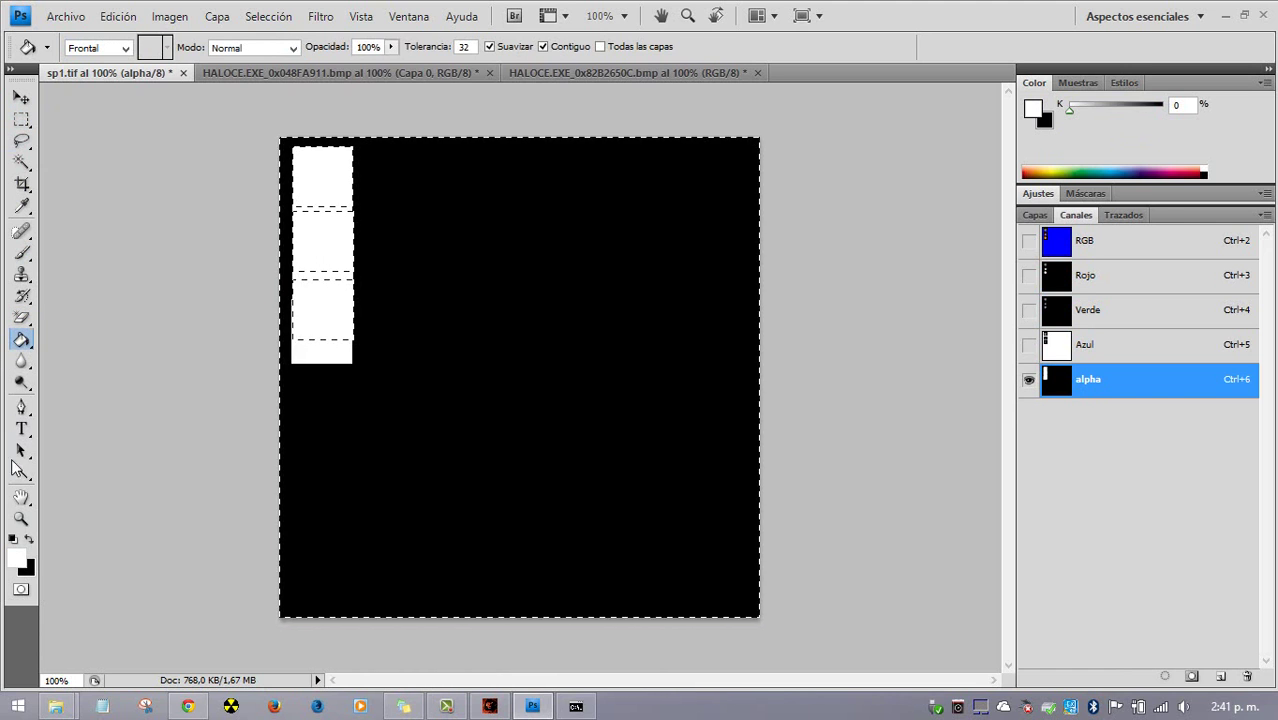
pyautogui.click(12, 539)
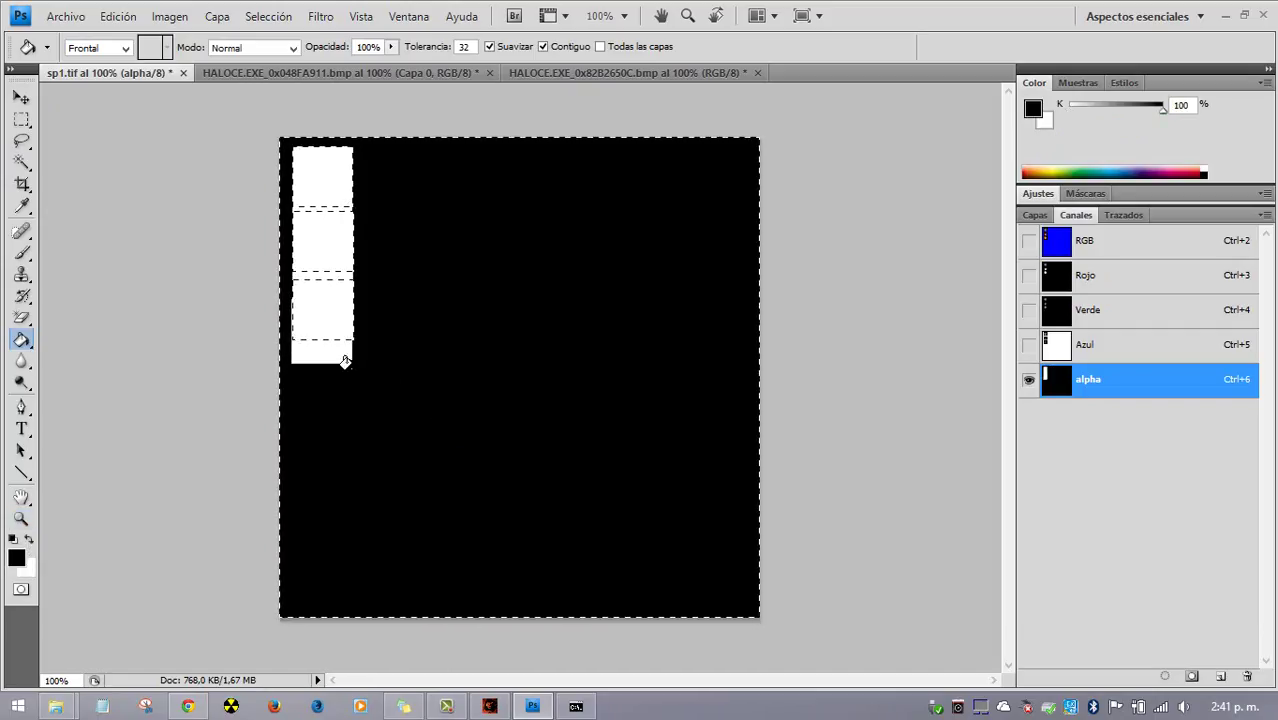
pyautogui.click(345, 360)
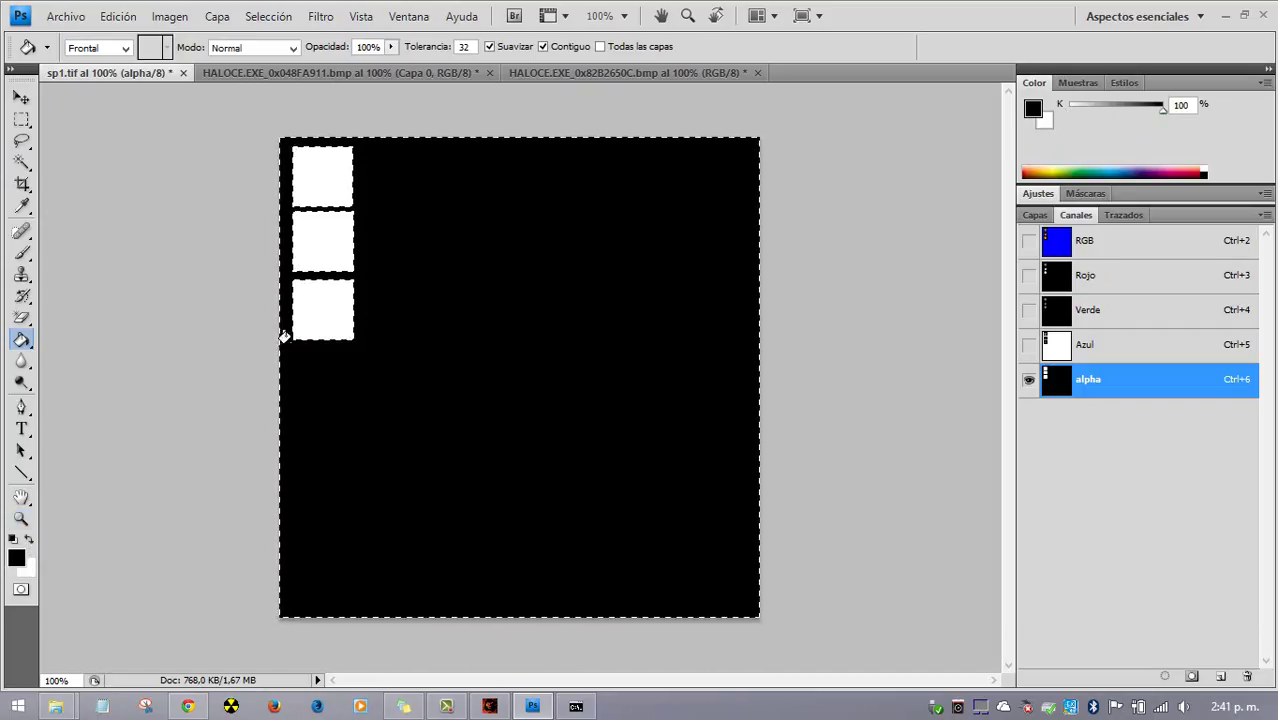
pyautogui.click(21, 119)
pyautogui.click(170, 190)
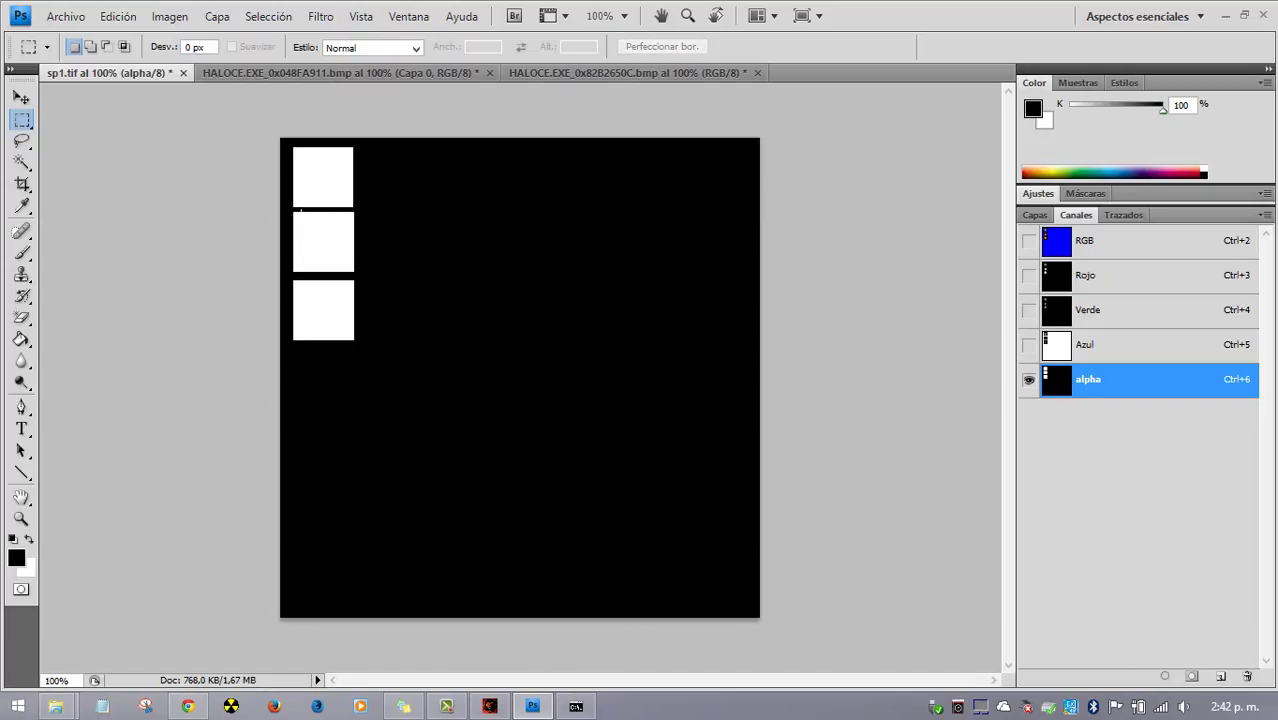
# Restore the RGB composite view and save the image over sp1 in Música as an LZW-compressed TIFF, keeping alpha channels and layers
pyautogui.hotkey('ctrl', '2')
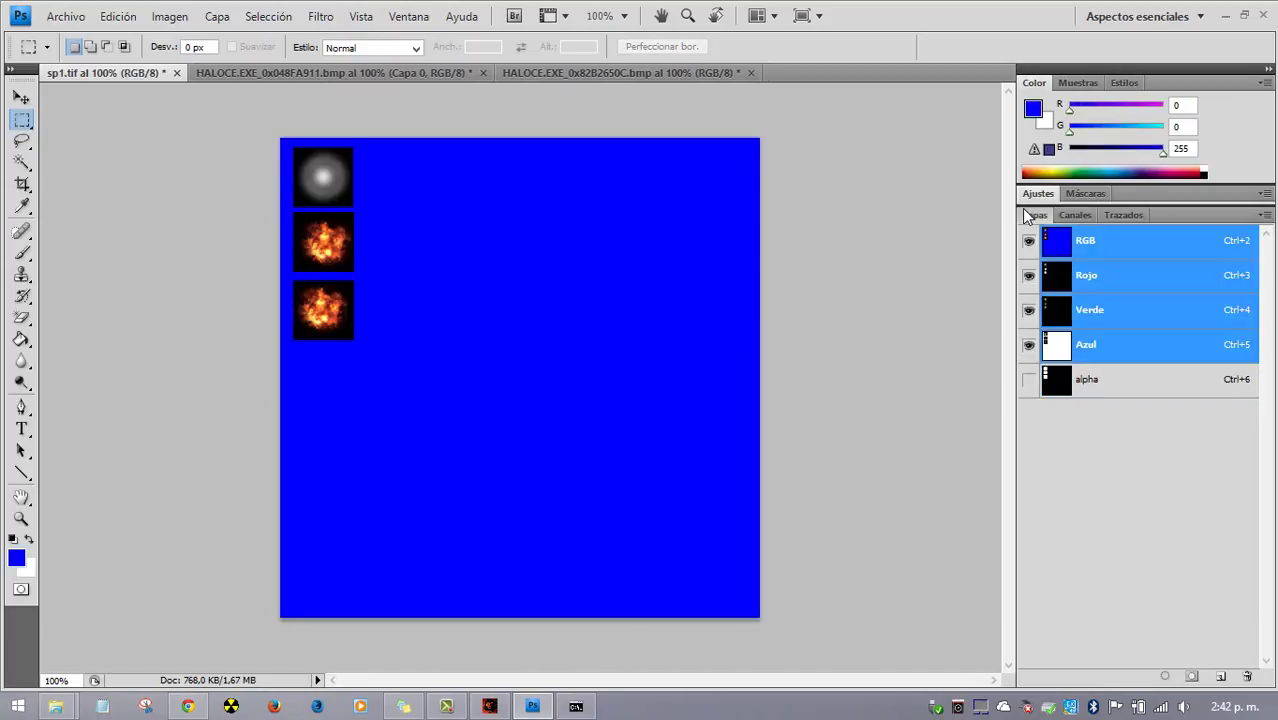
pyautogui.click(1033, 214)
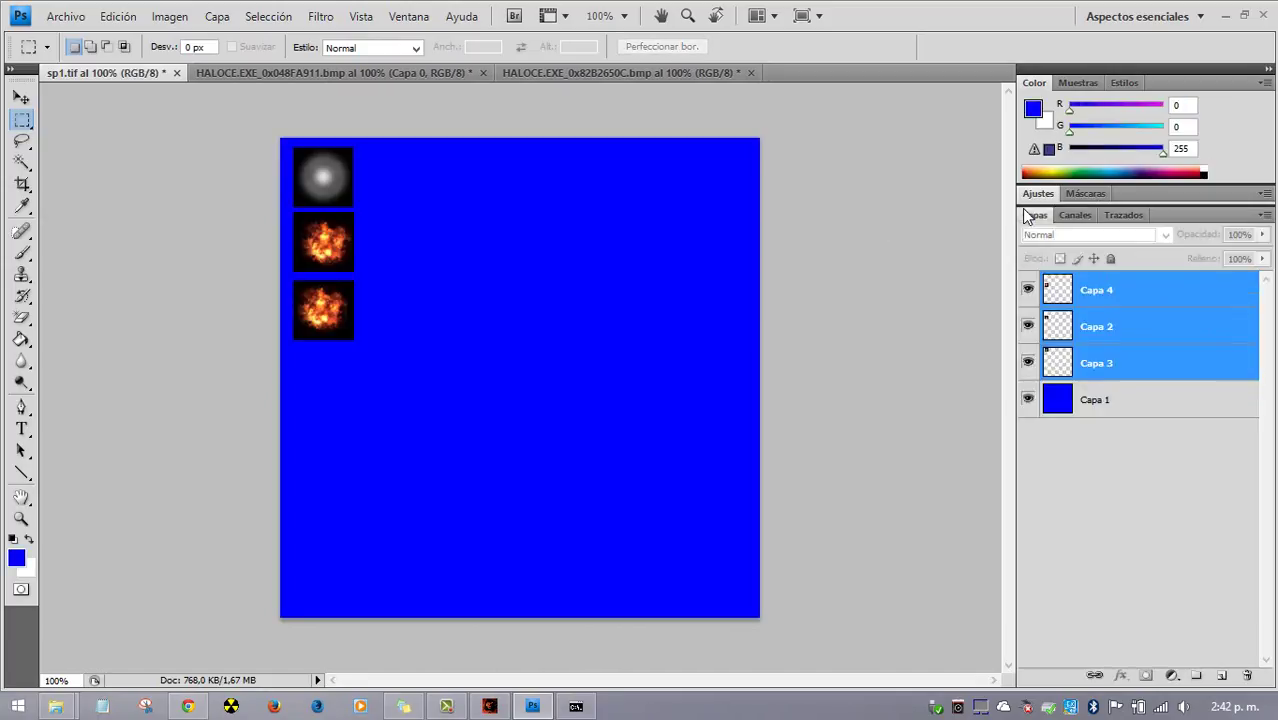
pyautogui.doubleClick(66, 17)
pyautogui.click(66, 17)
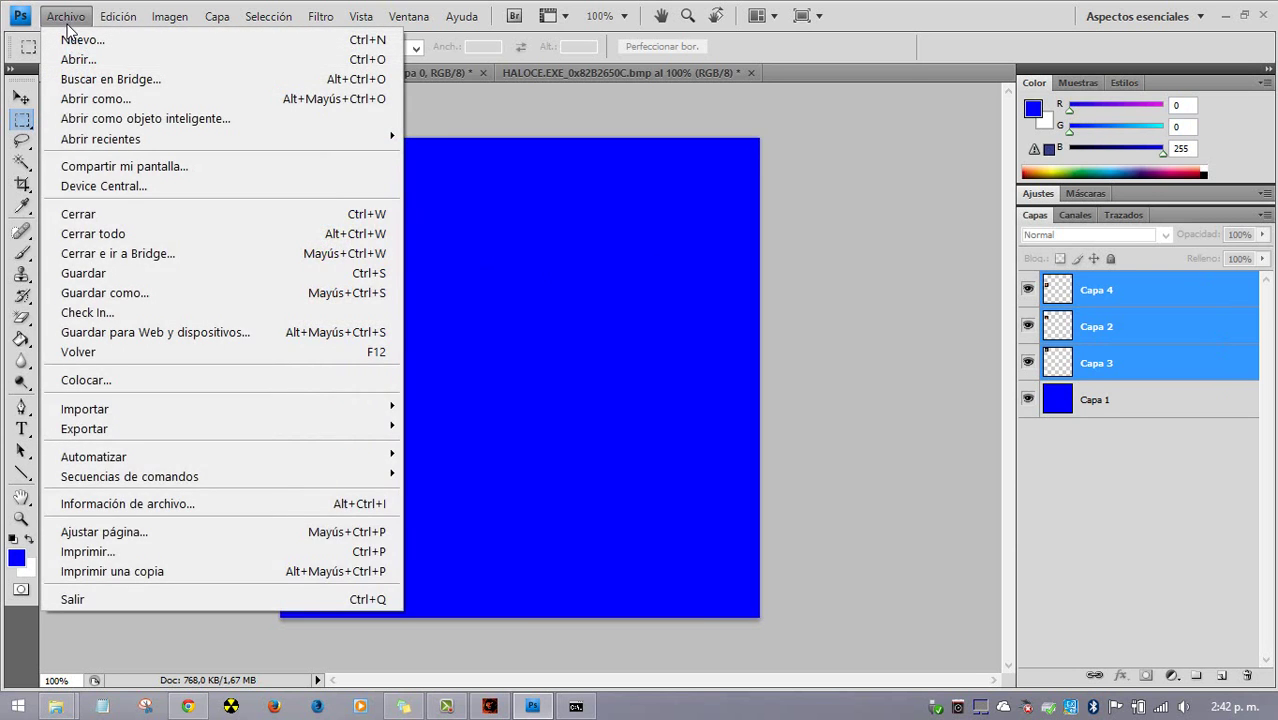
pyautogui.click(66, 17)
pyautogui.click(66, 20)
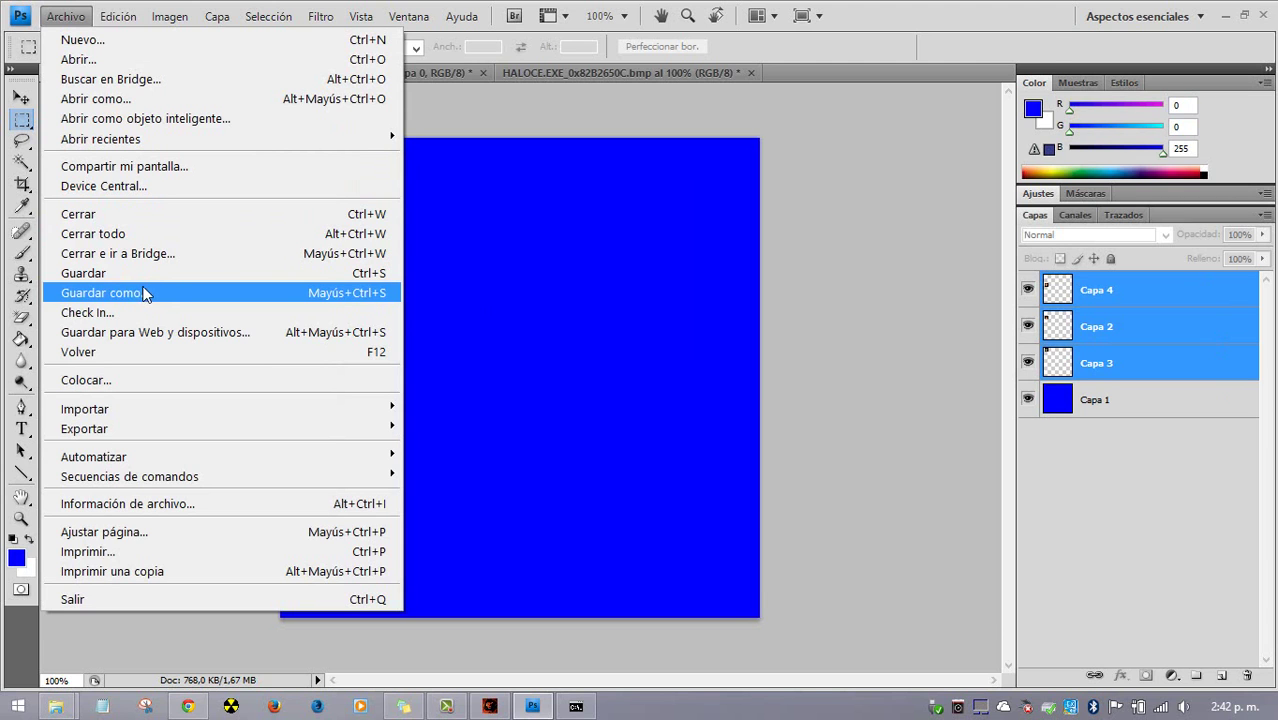
pyautogui.click(140, 290)
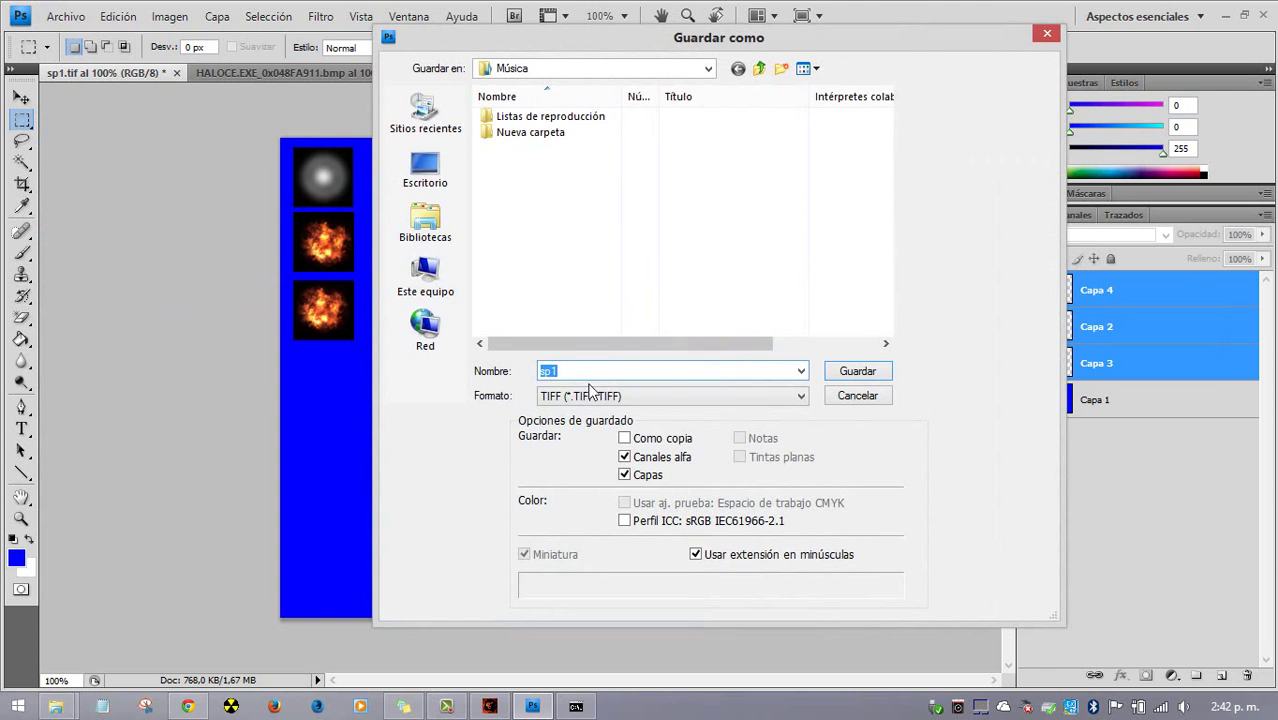
pyautogui.click(845, 371)
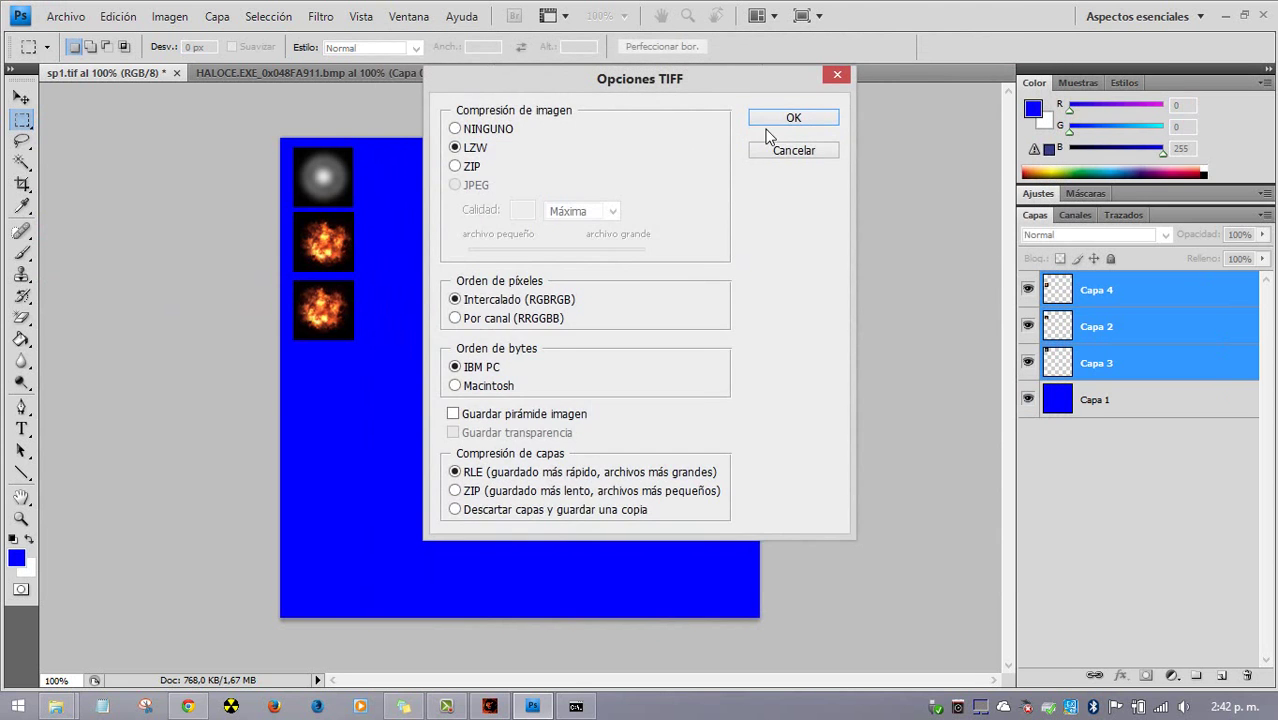
pyautogui.click(790, 120)
# In File Explorer, move sp1 from the Música folder to Halo Custom Edition's data\User1 folder, replacing the existing sp1.tif
pyautogui.moveTo(110, 708)
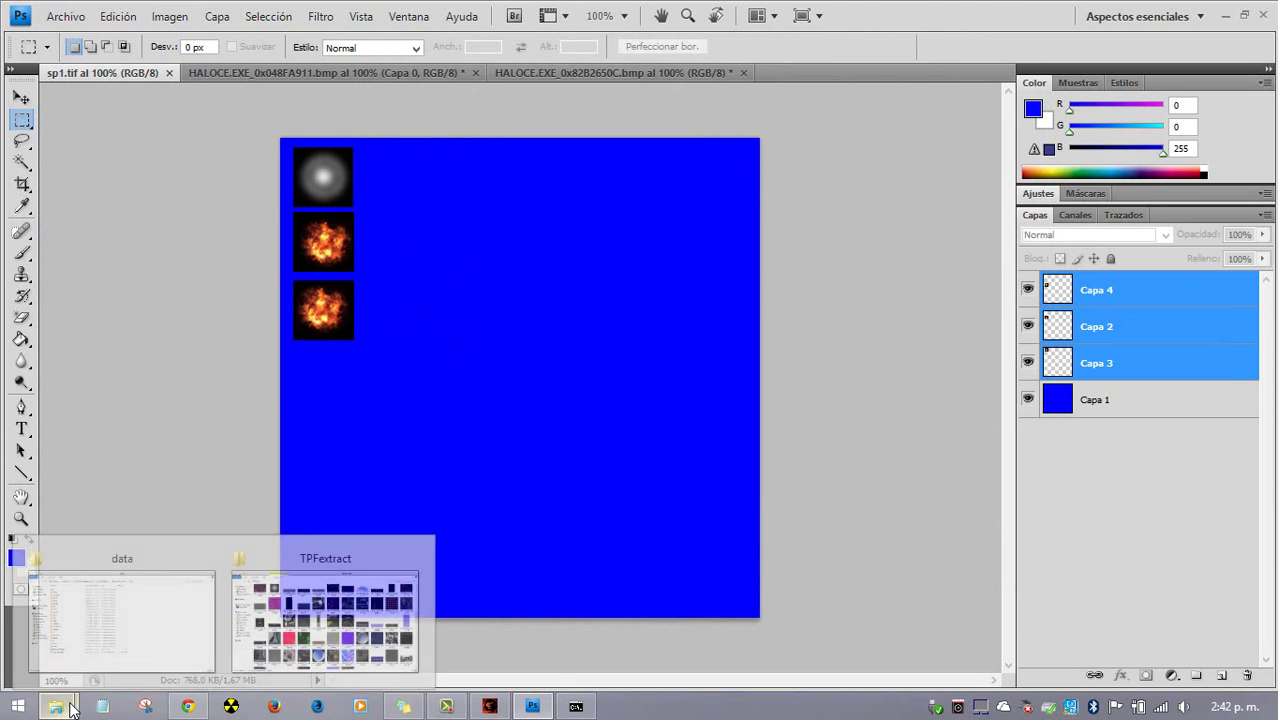
pyautogui.moveTo(168, 648)
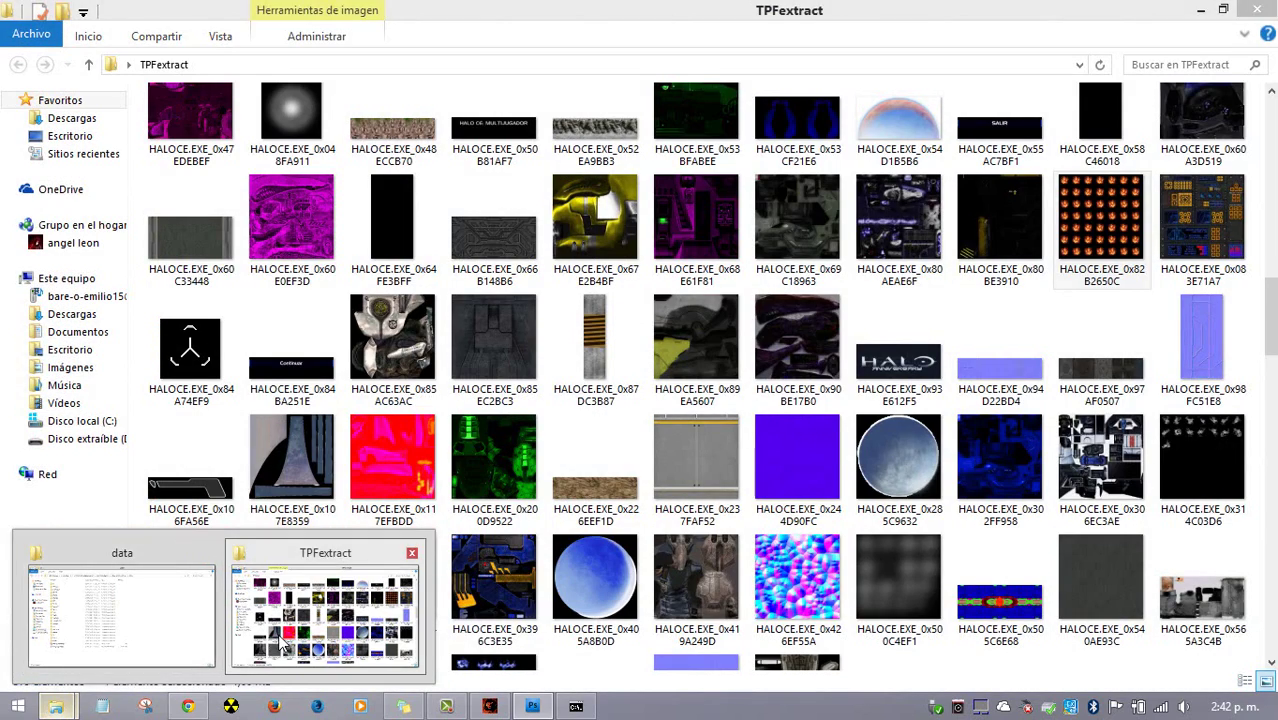
pyautogui.click(325, 612)
pyautogui.click(86, 383)
pyautogui.click(193, 237)
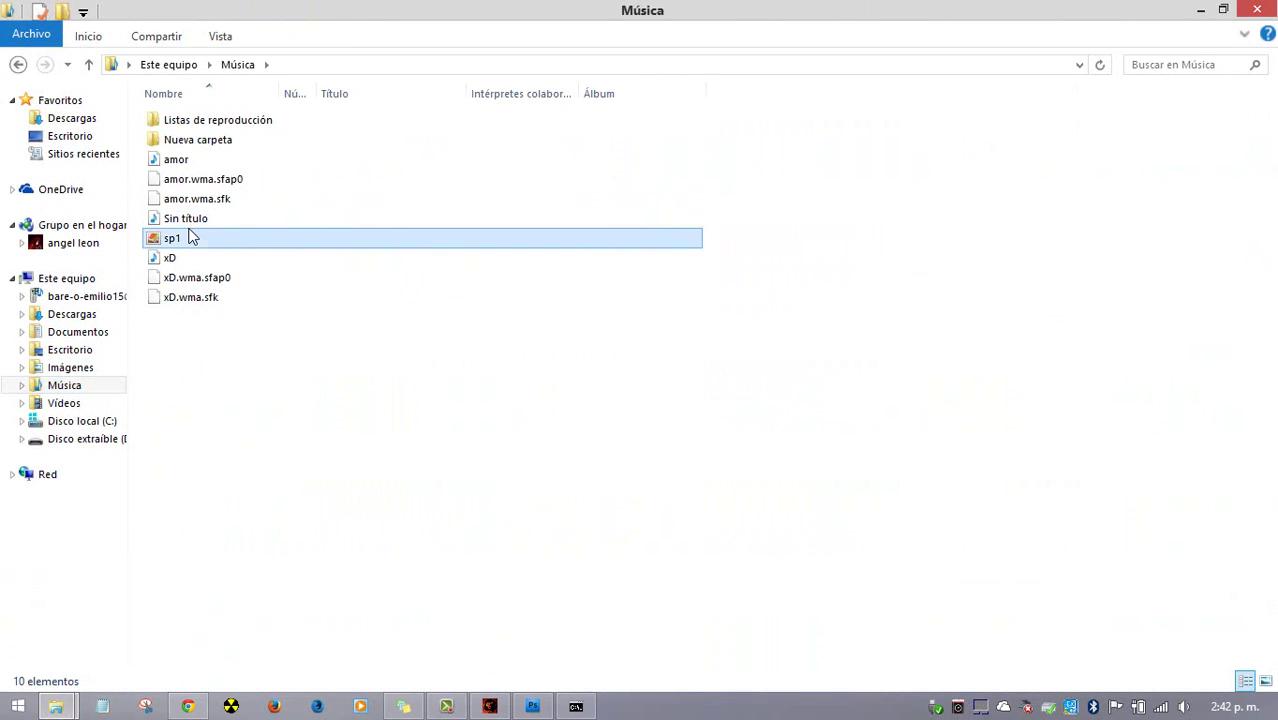
pyautogui.moveTo(56, 706)
pyautogui.click(98, 622)
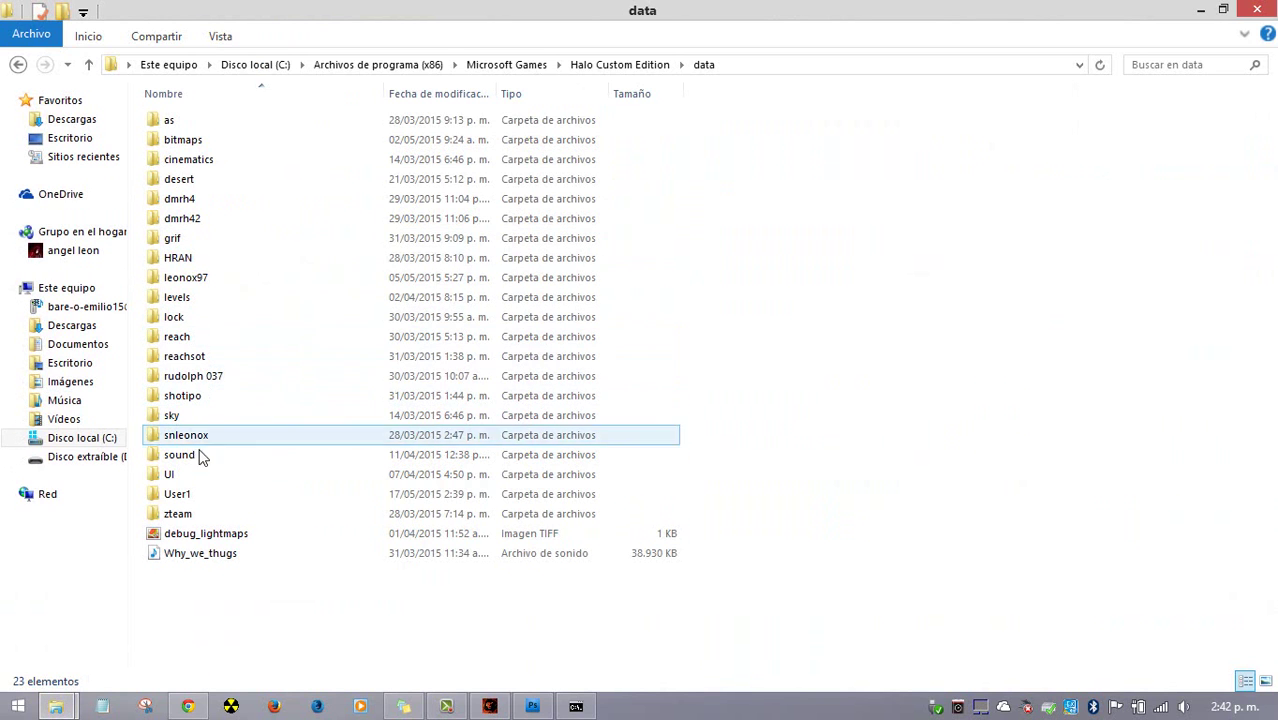
pyautogui.doubleClick(183, 494)
pyautogui.hotkey('ctrl', 'v')
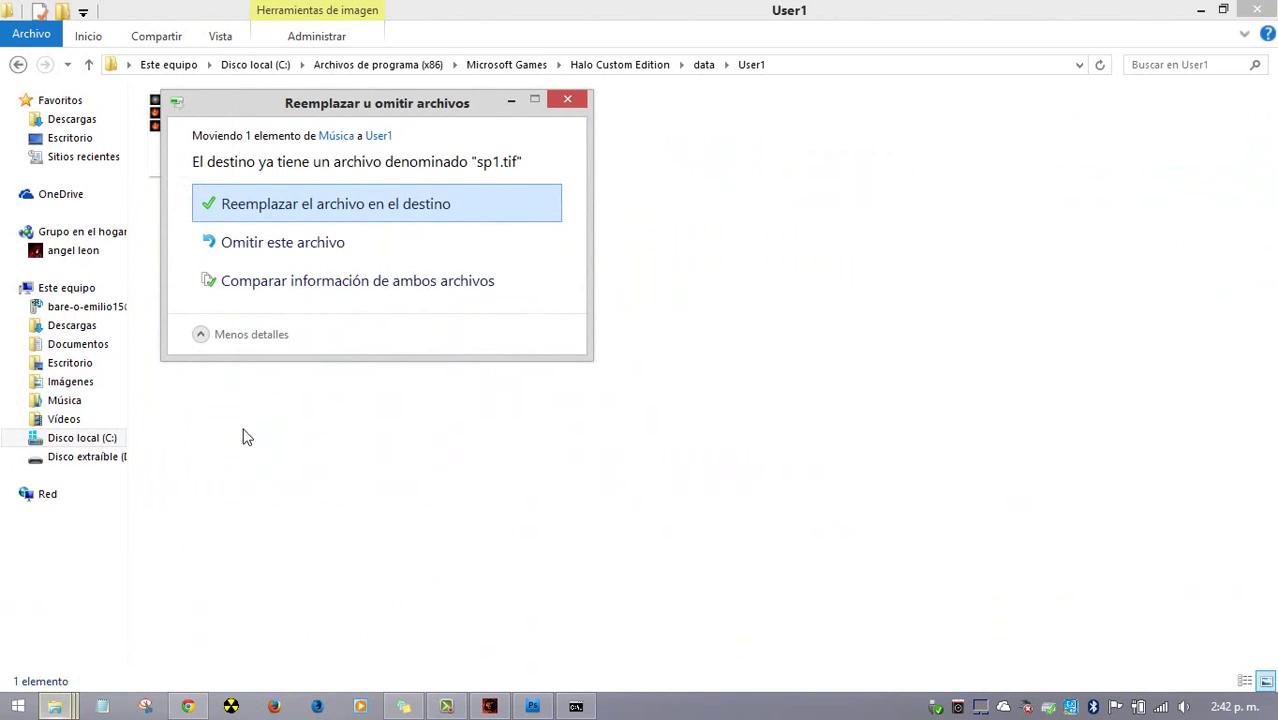
pyautogui.click(357, 207)
# Switch to the command prompt and rerun "tool bitmaps user1" to recompile the sprite bitmap
pyautogui.click(575, 706)
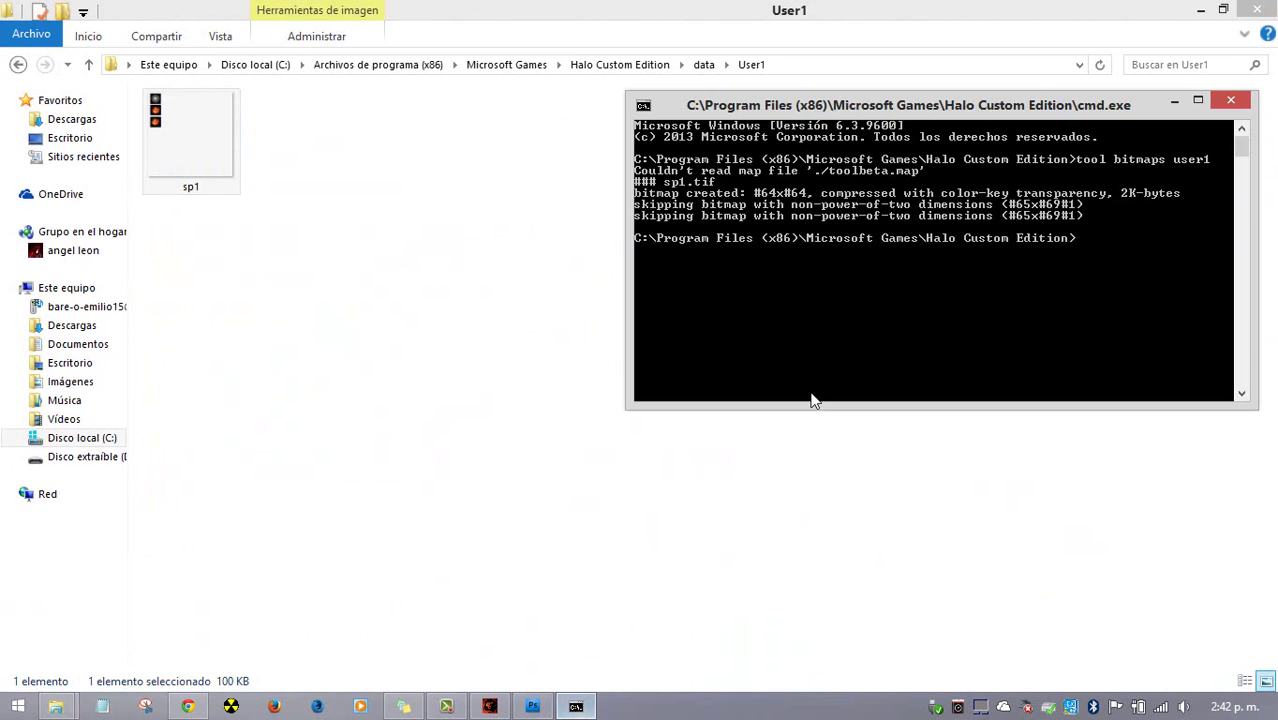
pyautogui.press('Up')
pyautogui.press('Return')
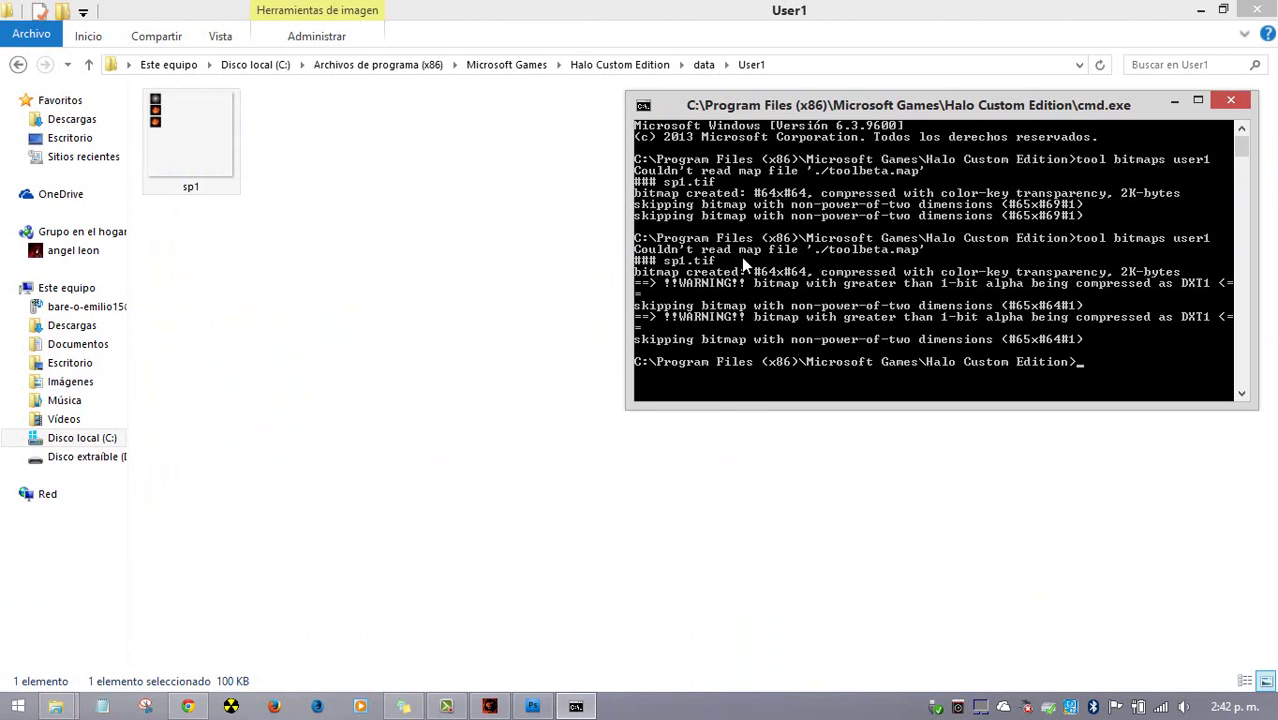
# Switch to Guerilla and close the flash h ar fp bitmap preview and its bitmap tag window
pyautogui.click(489, 706)
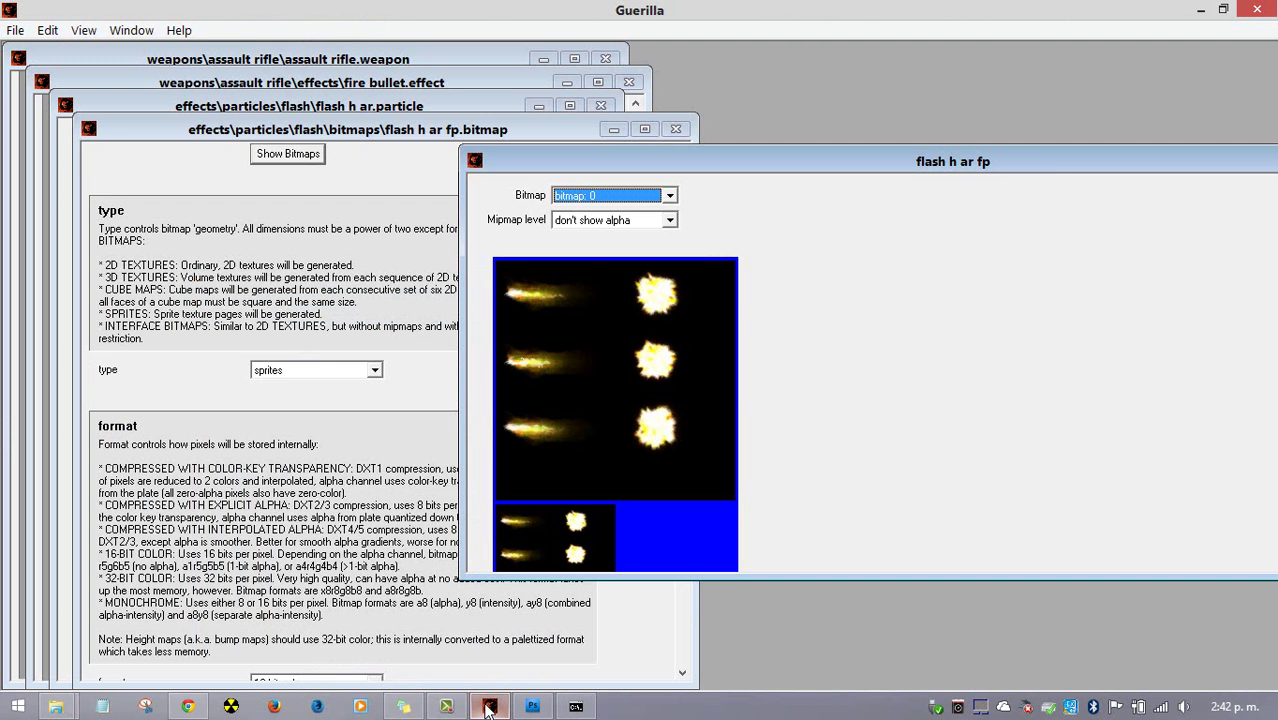
pyautogui.hotkey('ctrl', 'F4')
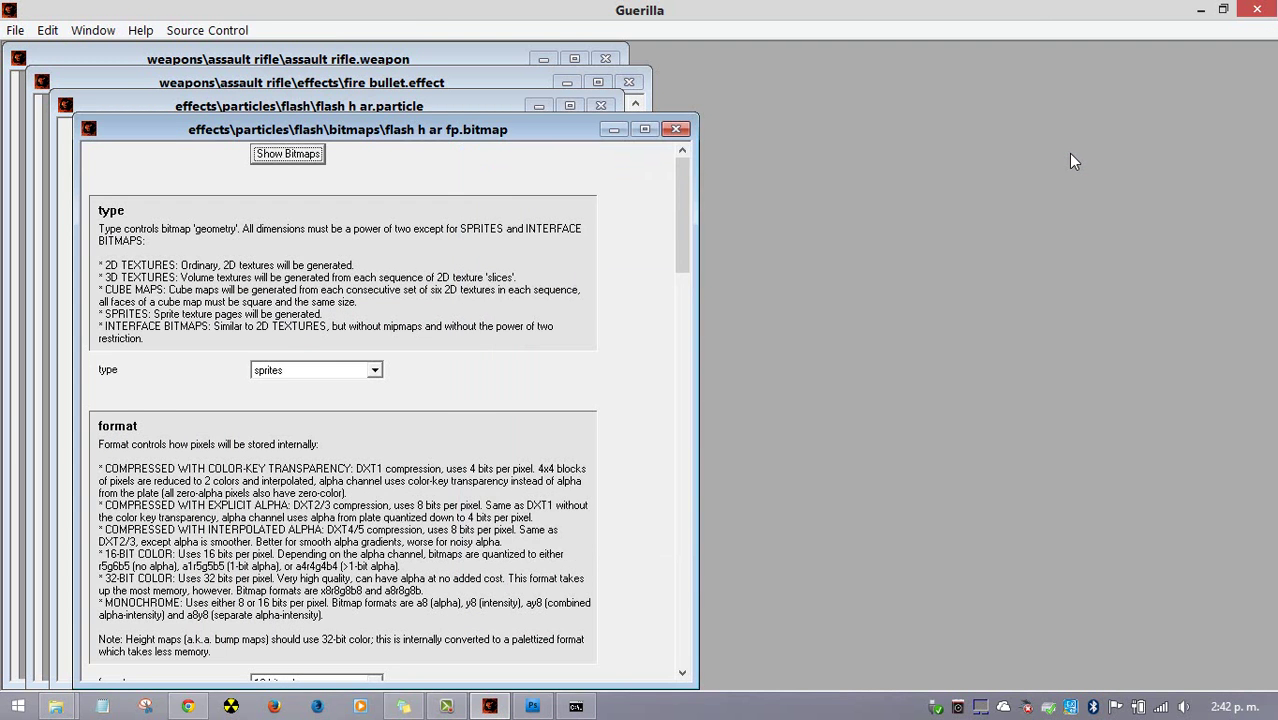
pyautogui.hotkey('ctrl', 'F4')
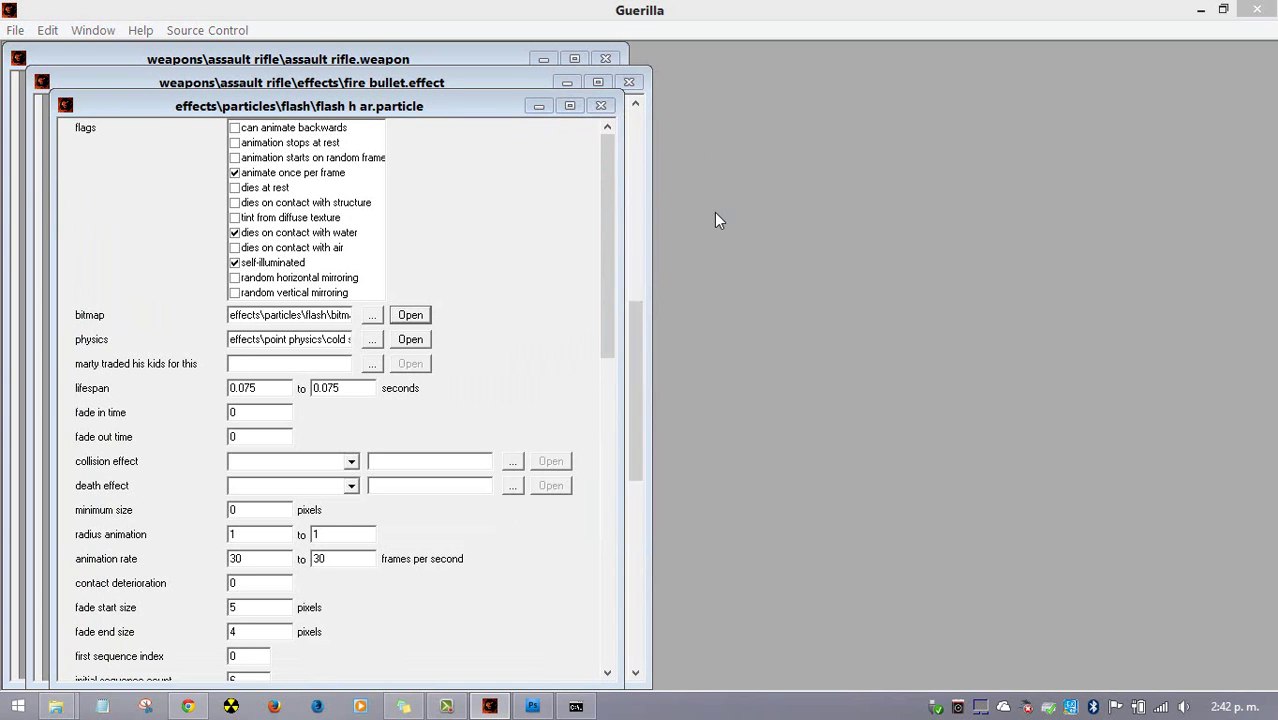
# Bring up the dialog for opening a tag and go up to the main tags folder
pyautogui.hotkey('ctrl', 'o')
pyautogui.press('BackSpace')
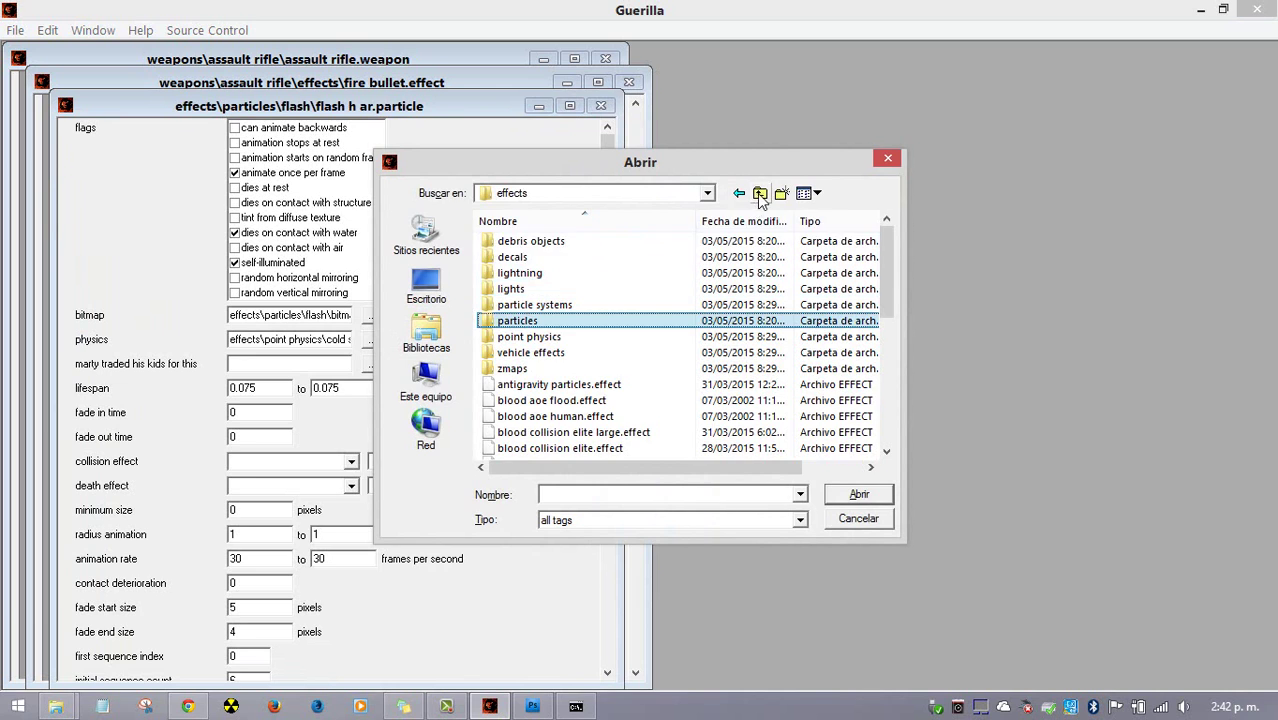
pyautogui.click(760, 193)
pyautogui.scroll(-3, 565, 388)
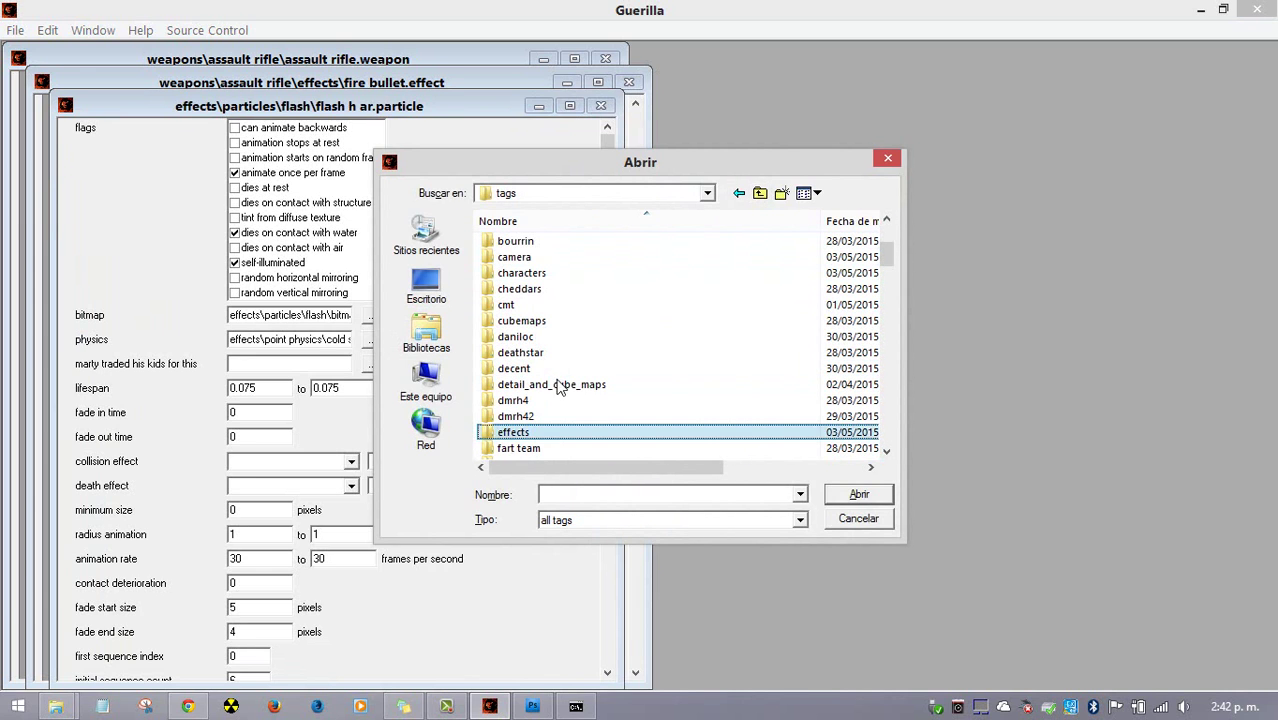
# Go to the user1 folder and open the sp1.bitmap tag
pyautogui.click(565, 495)
pyautogui.click(565, 500)
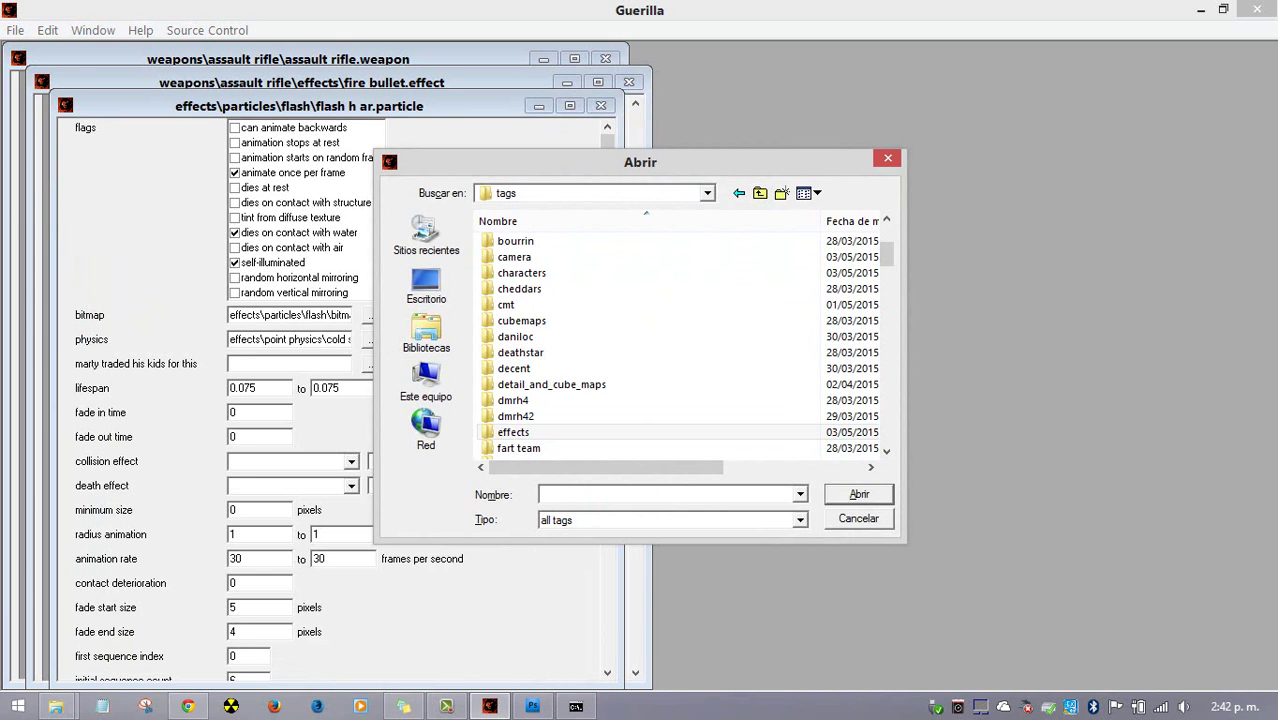
pyautogui.write('d')
pyautogui.click(565, 500)
pyautogui.write('u')
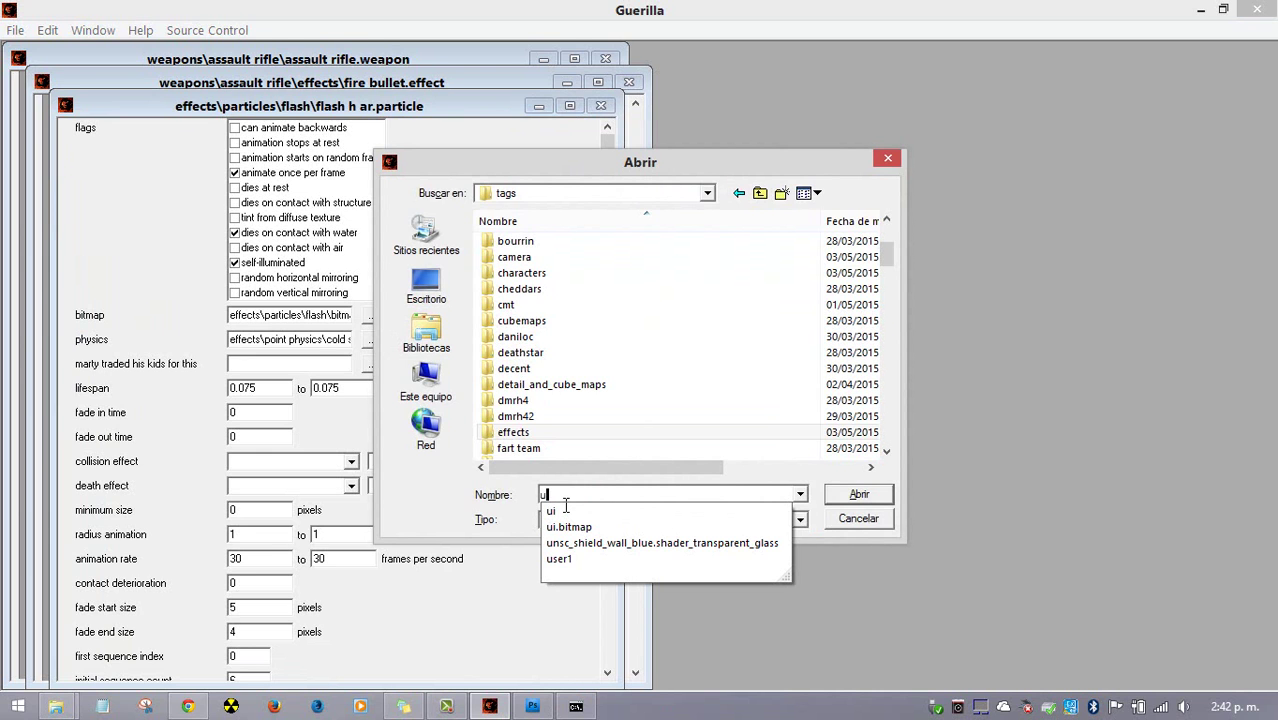
pyautogui.press('Down')
pyautogui.press('Down')
pyautogui.press('Down')
pyautogui.press('Down')
pyautogui.press('Return')
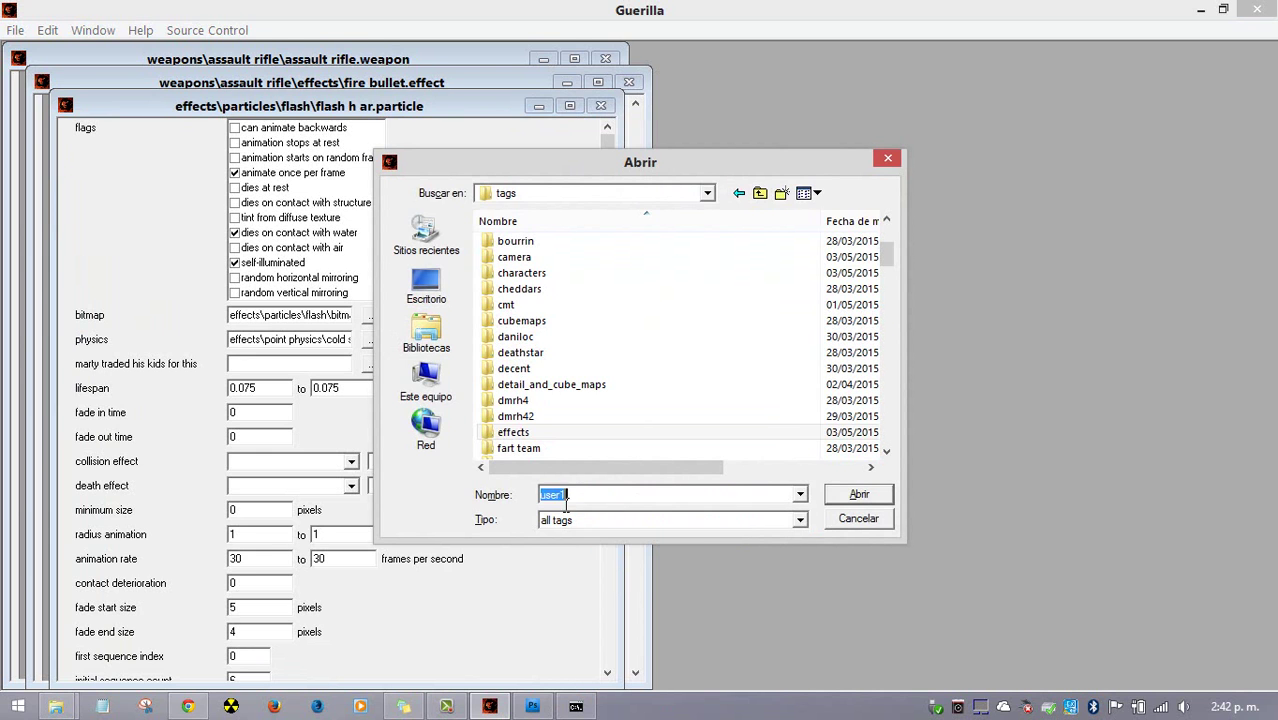
pyautogui.press('Return')
pyautogui.doubleClick(517, 241)
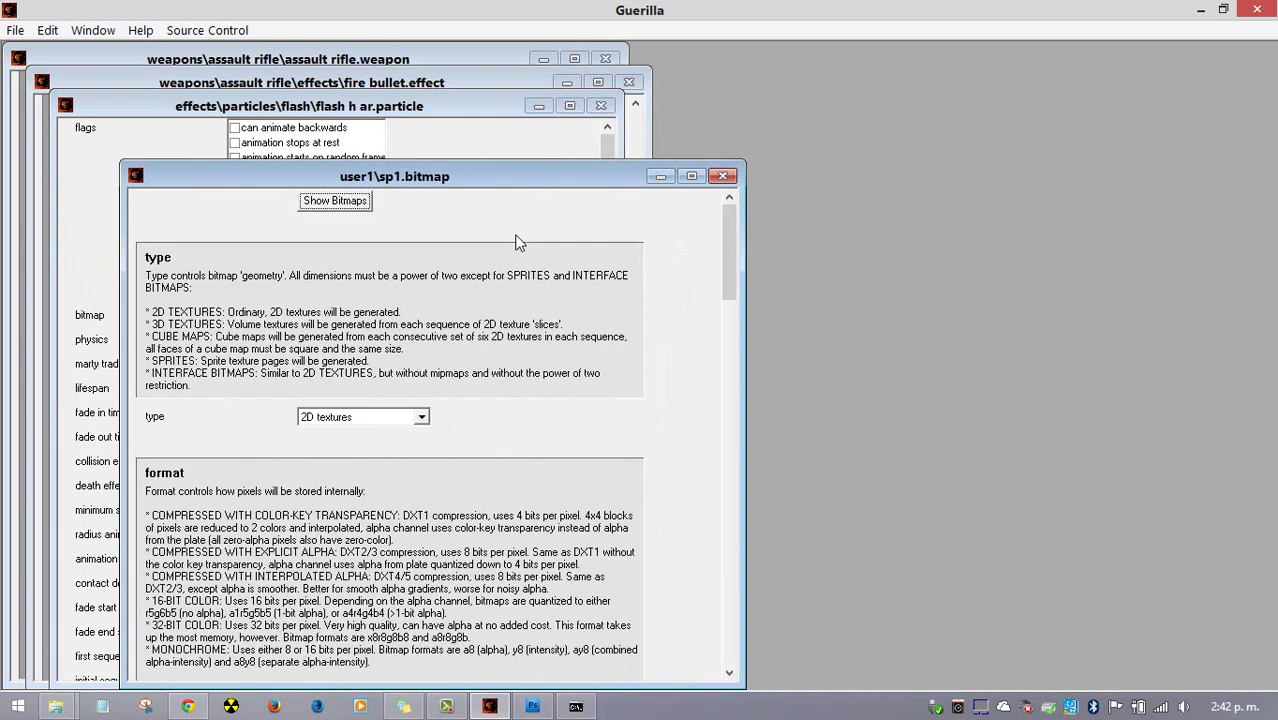
# Show the bitmaps stored in the sp1 tag, check which bitmap entries are available, and close the preview
pyautogui.click(371, 207)
pyautogui.click(317, 239)
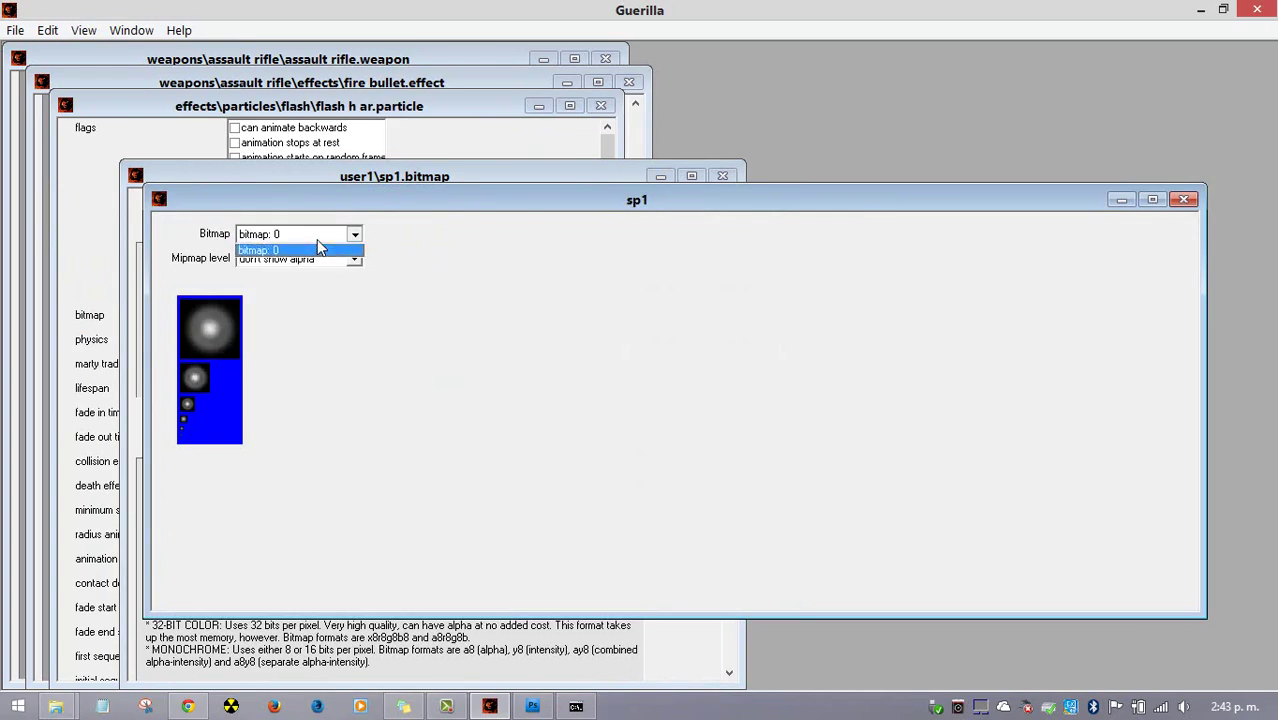
pyautogui.click(317, 239)
pyautogui.hotkey('alt', 'F4')
# Set the sp1 bitmap tag's type to sprites and its format to 32-bit color
pyautogui.moveTo(360, 180); pyautogui.dragTo(872, 80)
pyautogui.moveTo(1238, 160); pyautogui.dragTo(1217, 191)
pyautogui.click(927, 143)
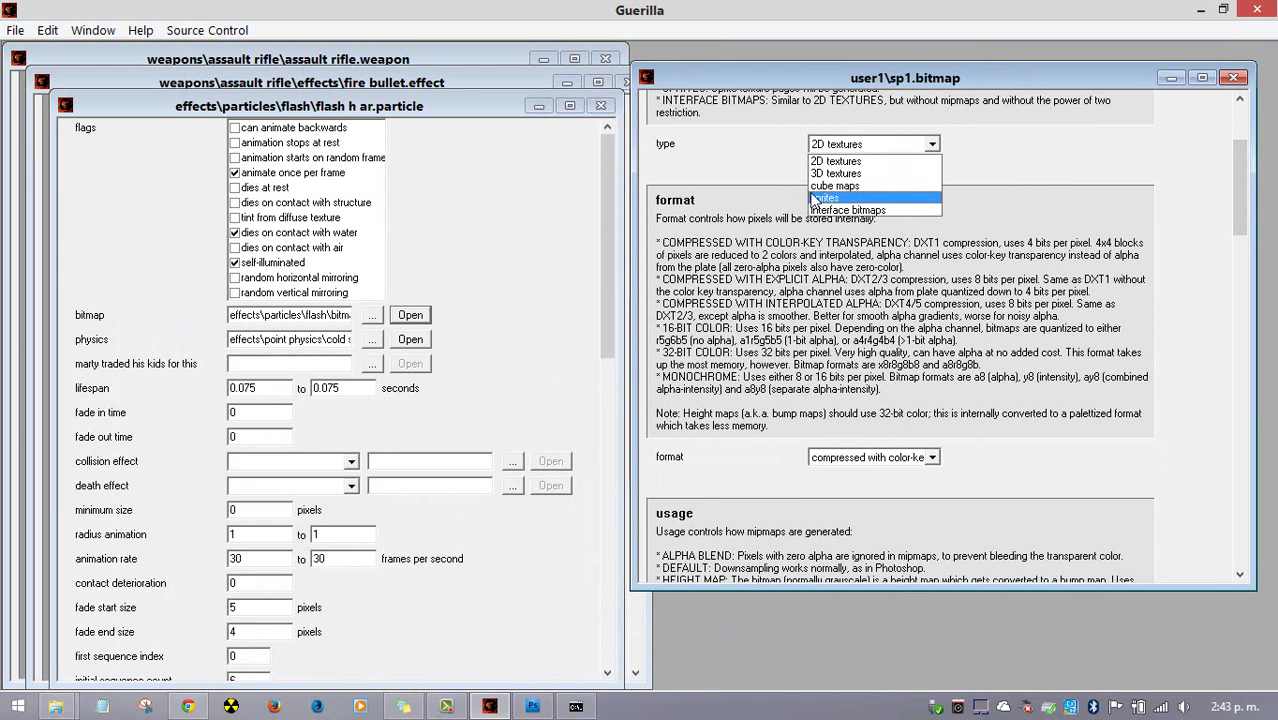
pyautogui.click(822, 199)
pyautogui.moveTo(1237, 206); pyautogui.dragTo(1205, 250)
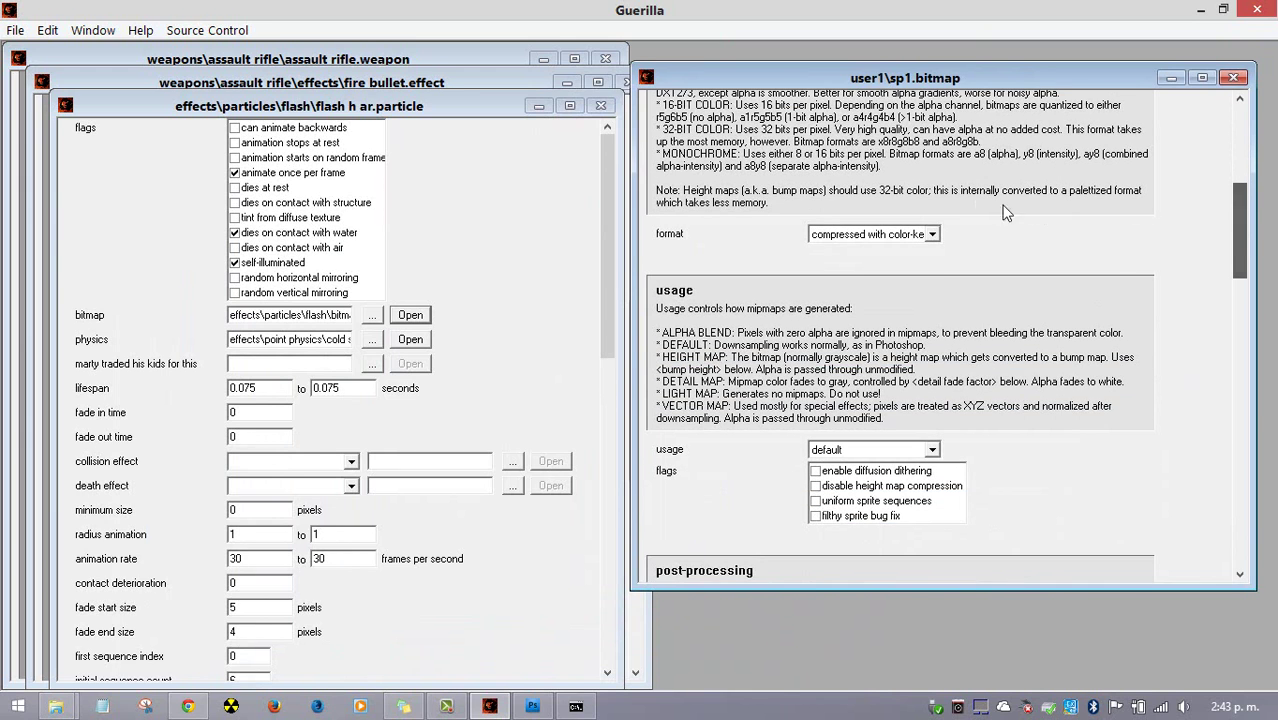
pyautogui.click(906, 236)
pyautogui.click(880, 300)
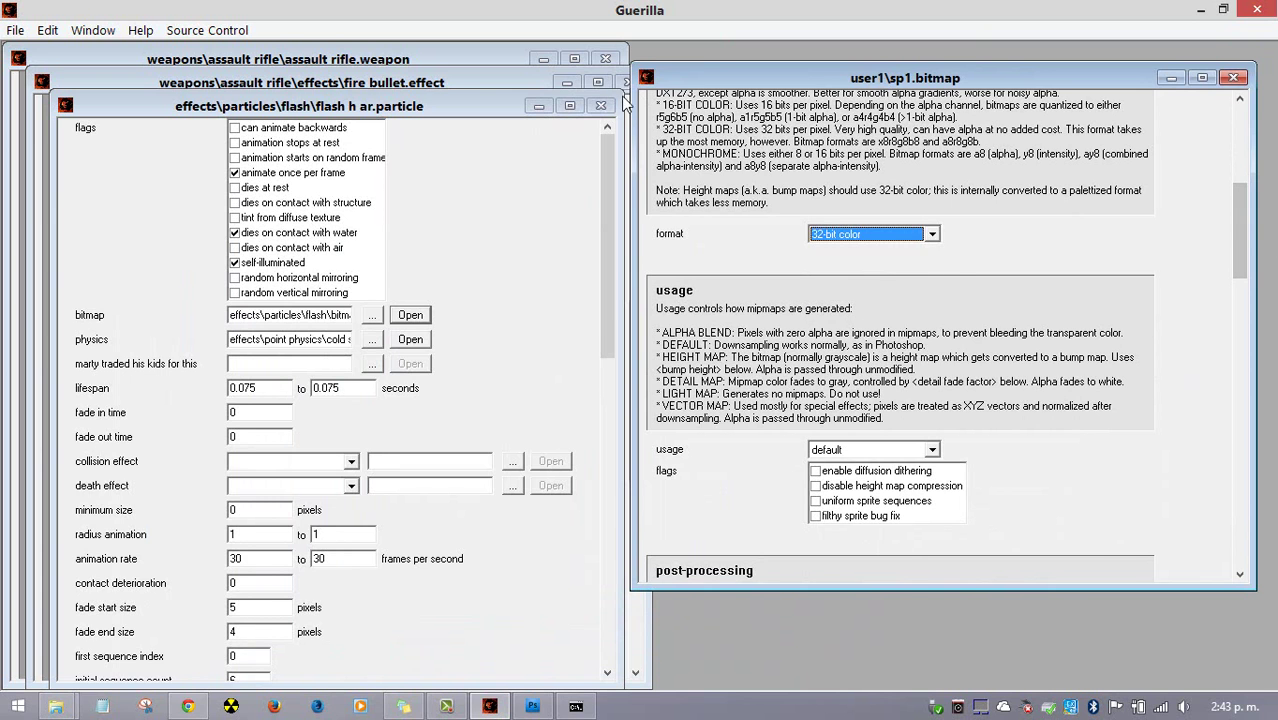
# Minimize the weapon, effect and particle tag windows and review the remaining sp1 bitmap settings down to the BITMAPS block
pyautogui.click(538, 106)
pyautogui.click(566, 82)
pyautogui.click(543, 58)
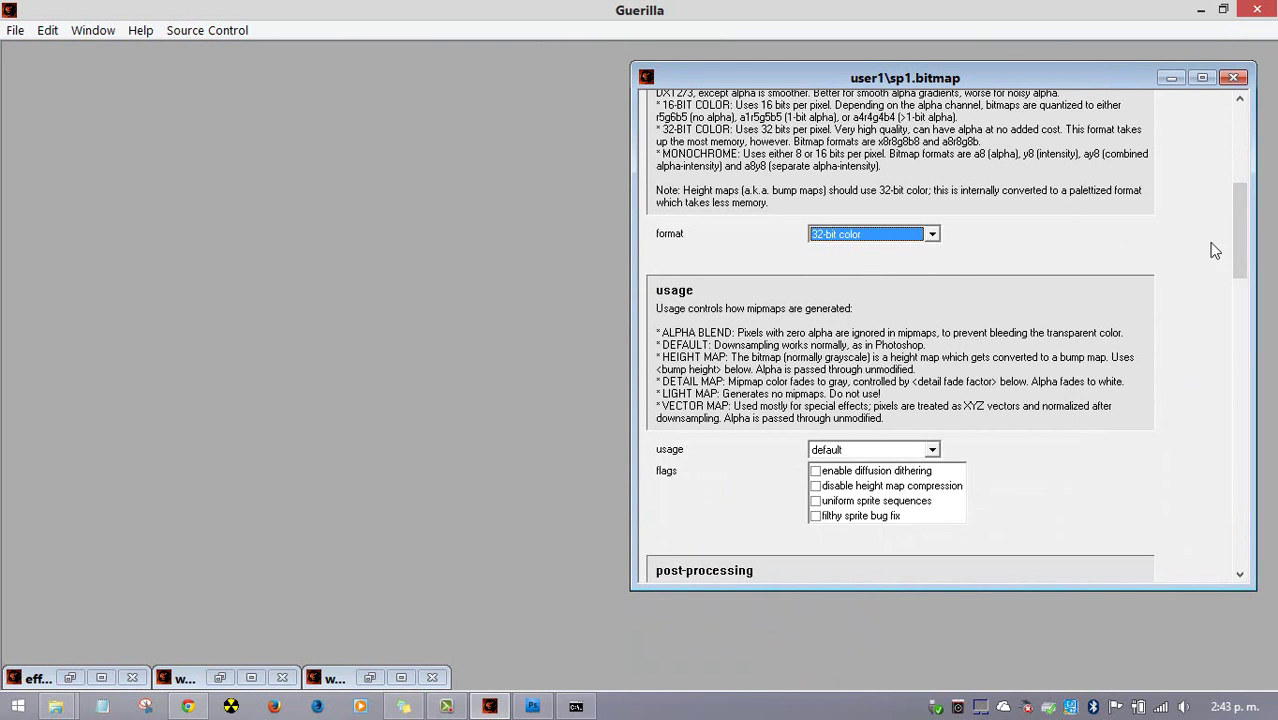
pyautogui.scroll(-15, 1213, 250)
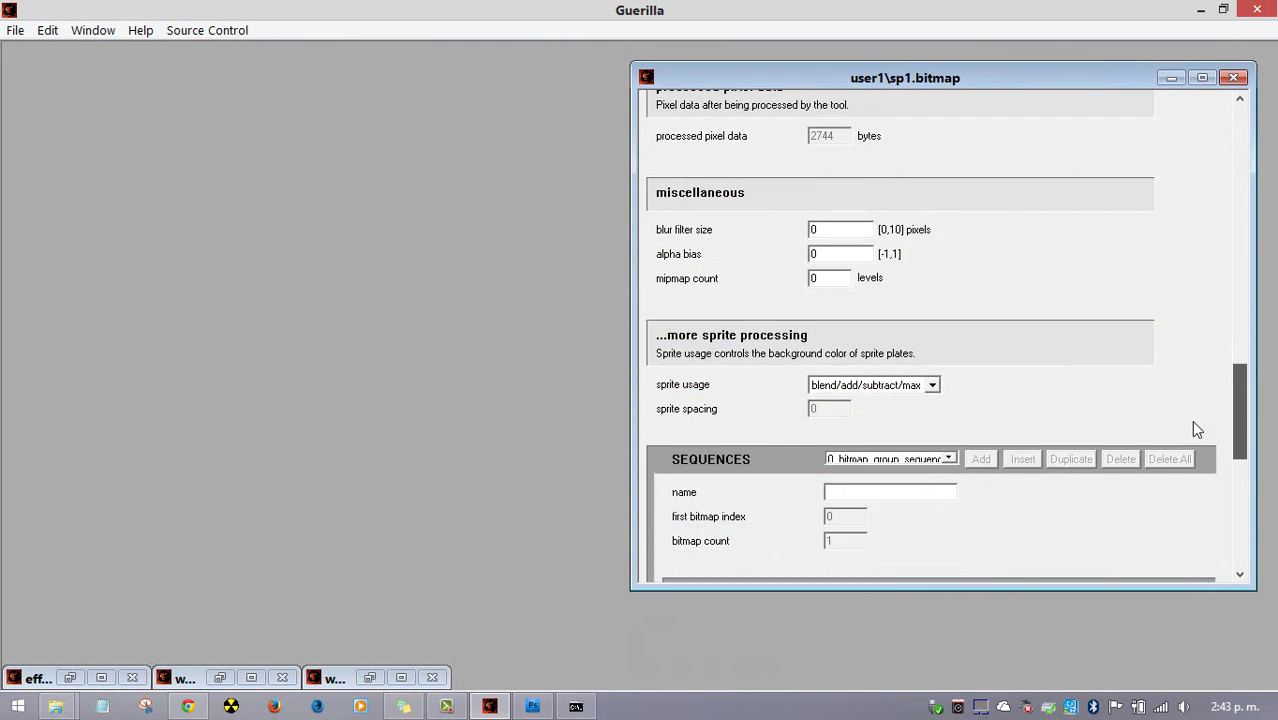
pyautogui.scroll(-10, 1197, 429)
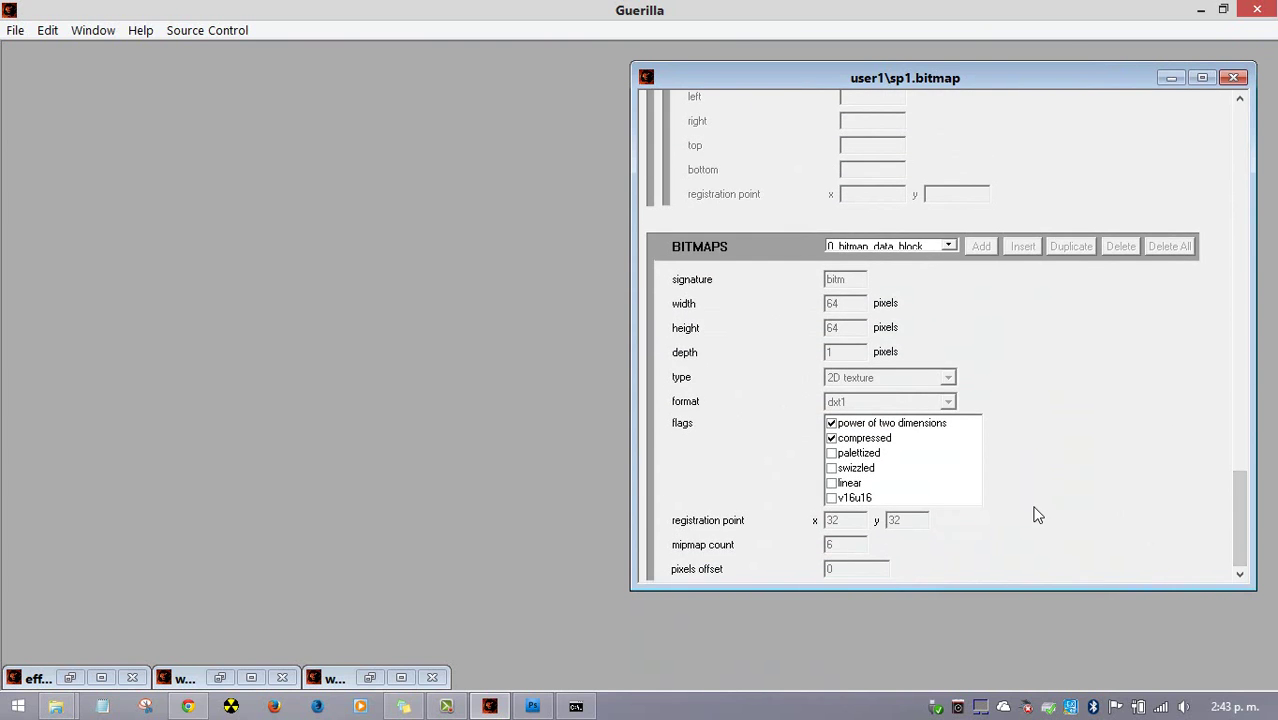
# Close the sp1 tag with its changes saved and rerun "tool bitmaps user1" in the command prompt
pyautogui.click(1233, 77)
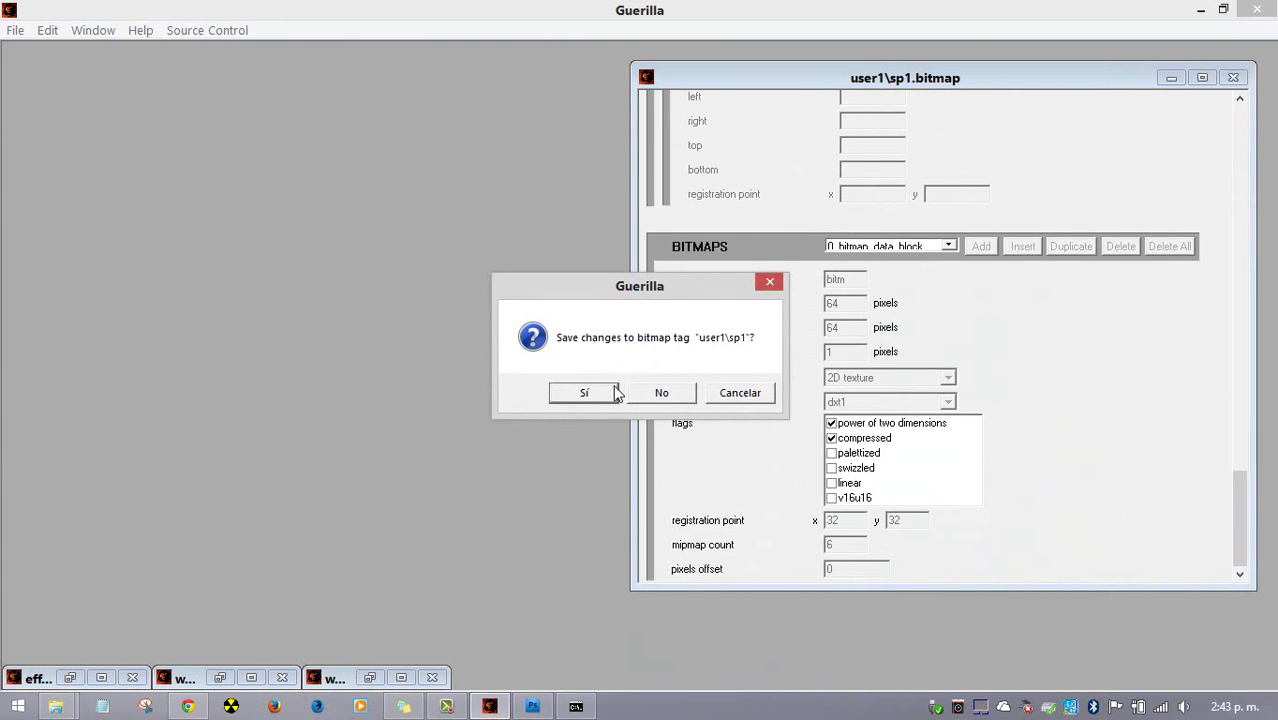
pyautogui.click(610, 394)
pyautogui.click(570, 708)
pyautogui.press('Up')
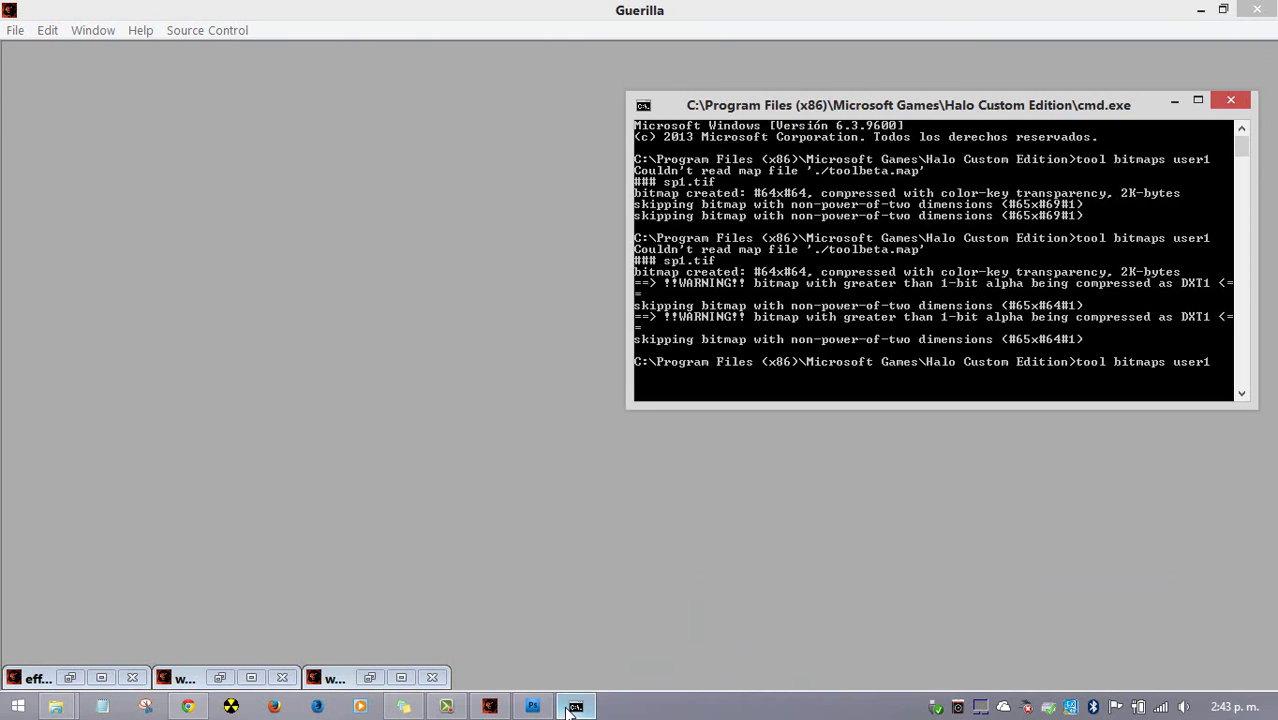
pyautogui.press('Return')
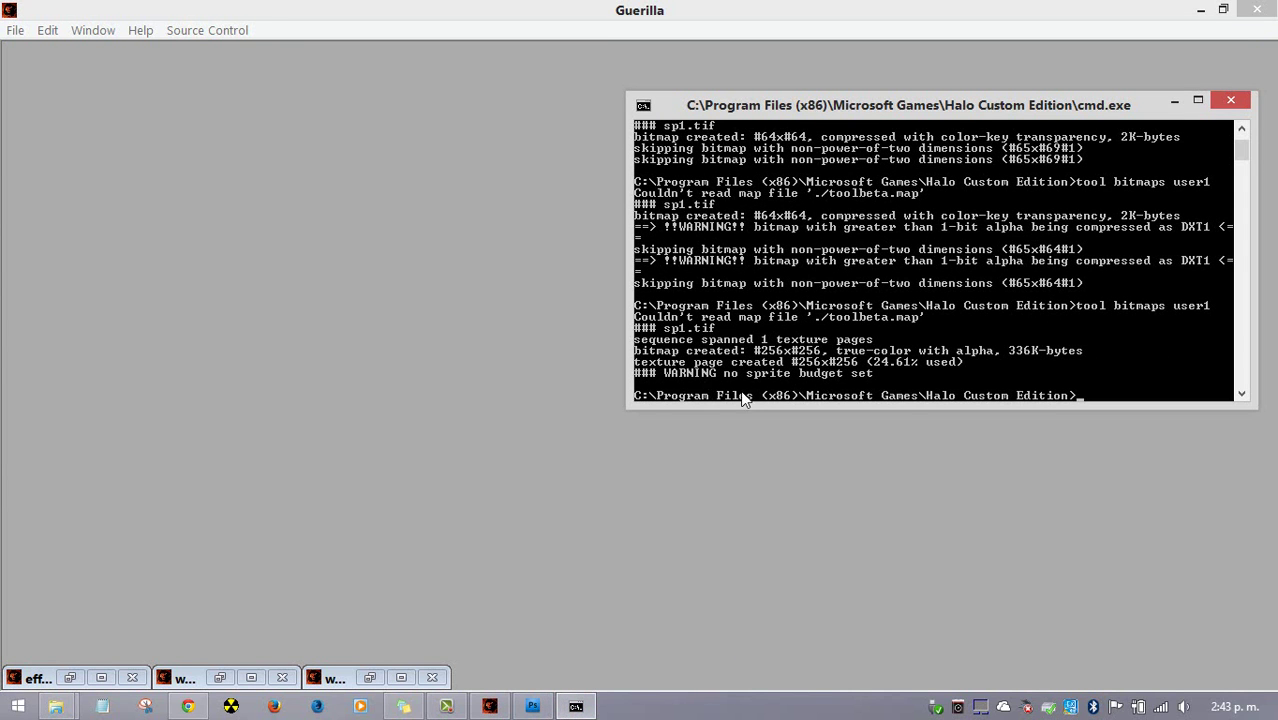
# Return to Guerilla and reopen the recompiled sp1.bitmap tag from the user1 folder
pyautogui.click(600, 360)
pyautogui.click(15, 30)
pyautogui.click(57, 80)
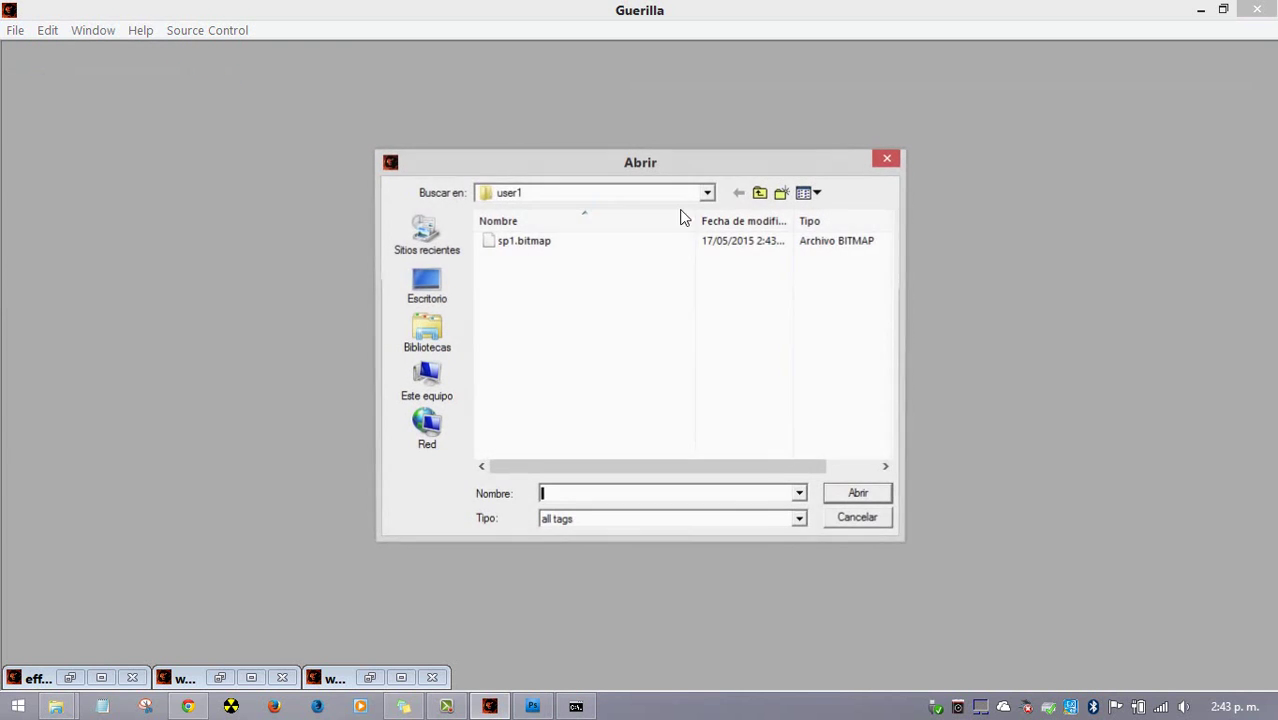
pyautogui.doubleClick(579, 241)
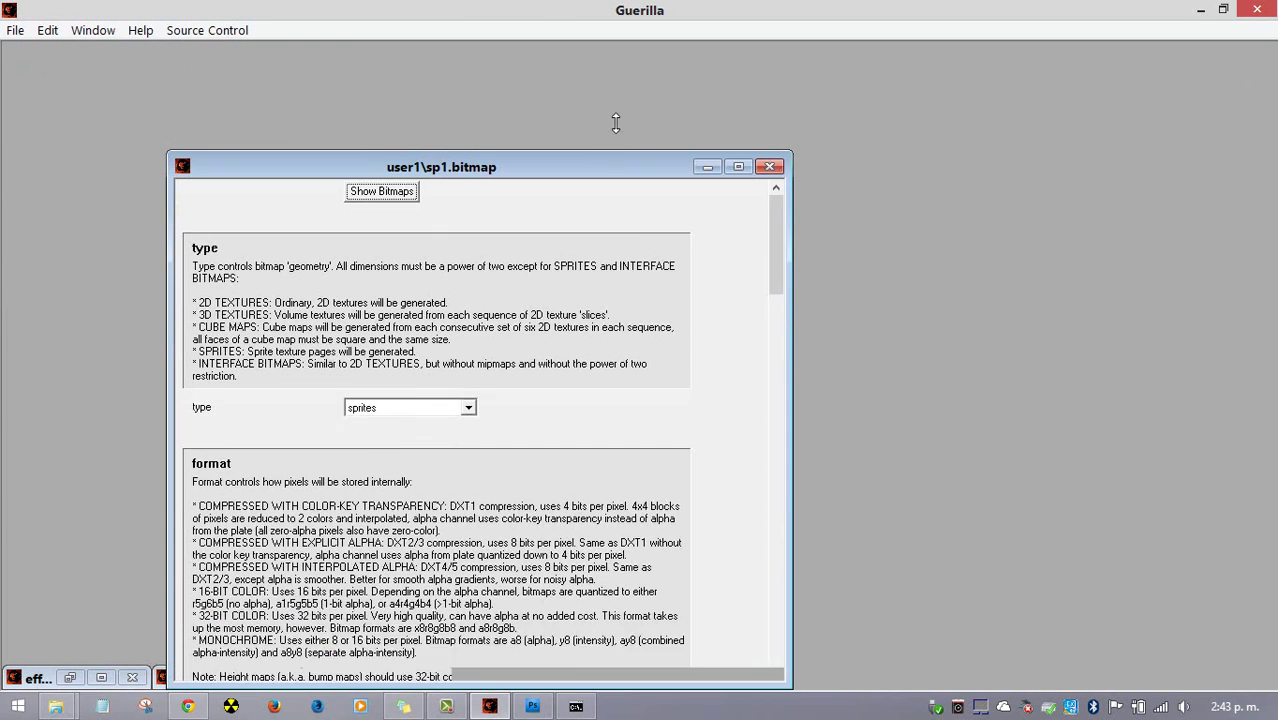
# Preview the generated sprite page of the sp1 tag and close the preview
pyautogui.click(403, 83)
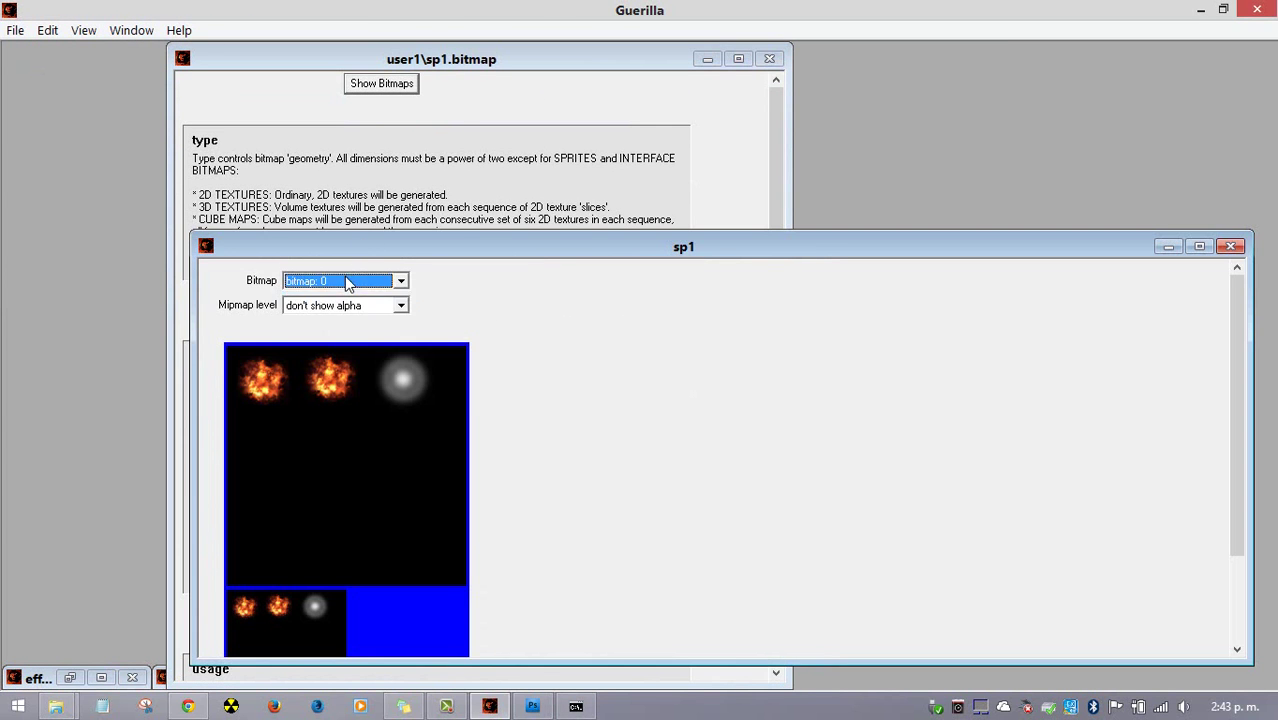
pyautogui.click(349, 307)
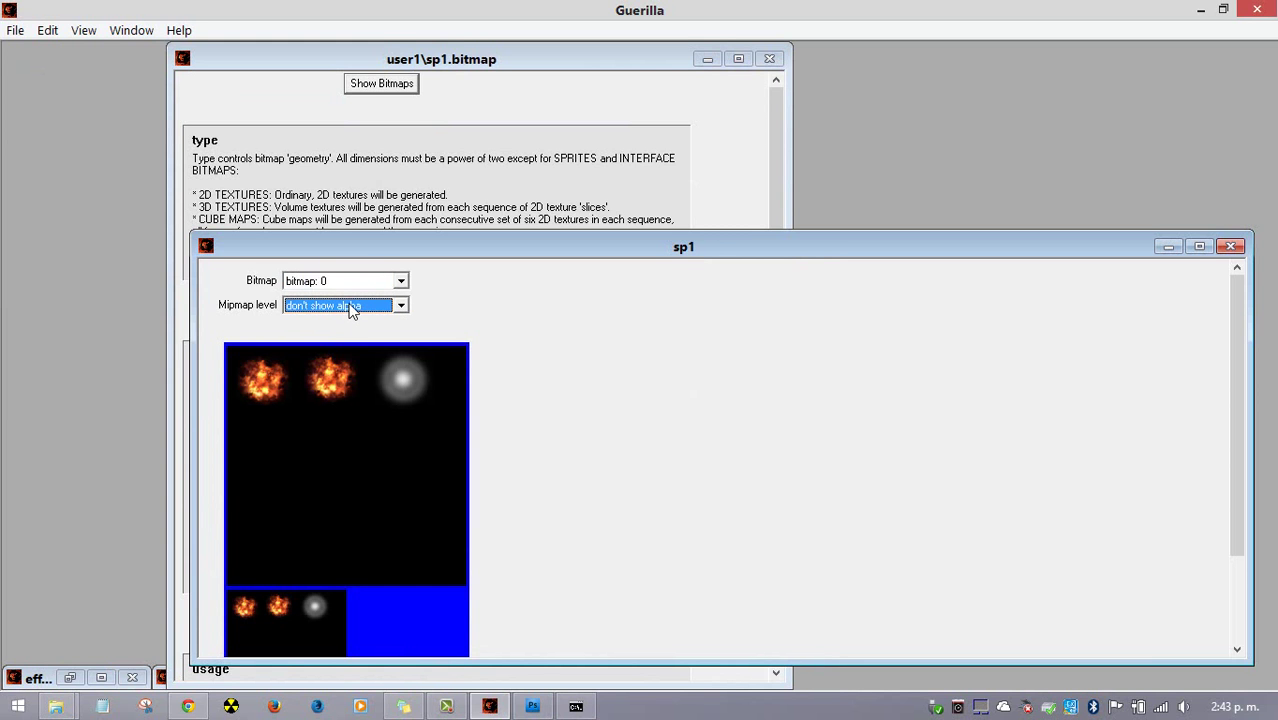
pyautogui.click(1231, 246)
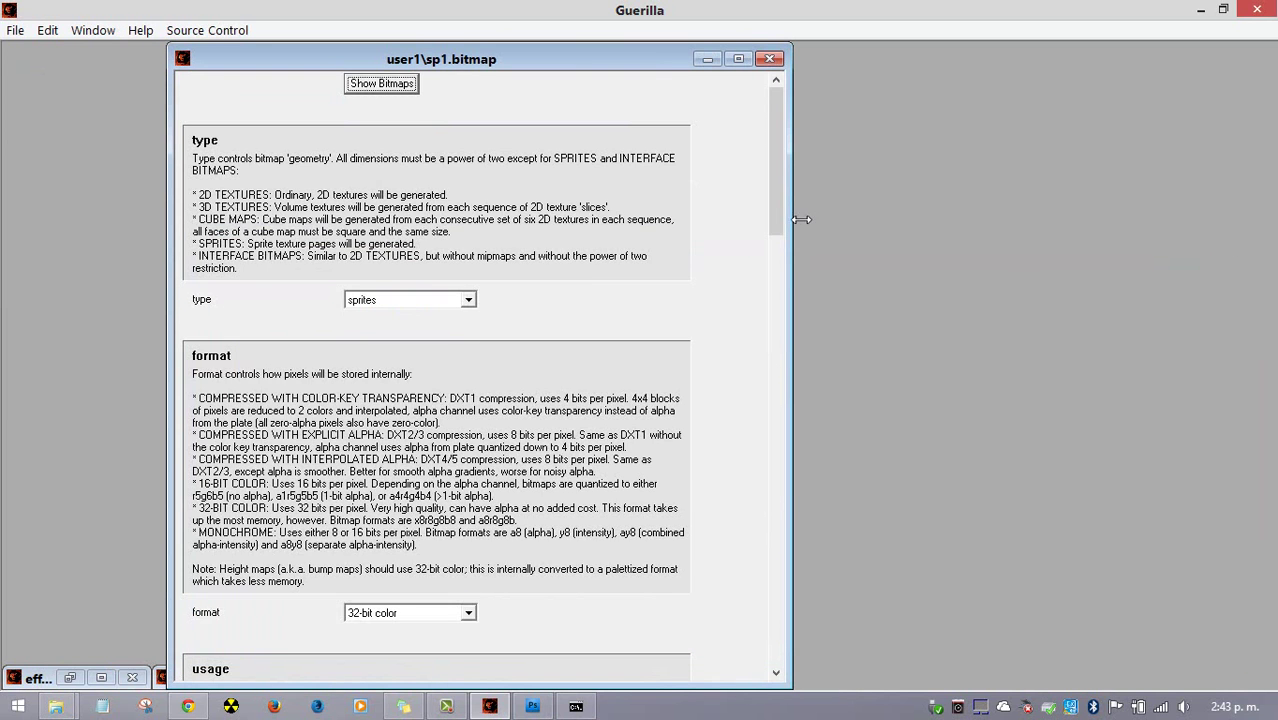
# Set the sprite budget size to 512x512 and the sprite budget count to 1 under sprite processing
pyautogui.scroll(-5, 765, 261)
pyautogui.scroll(-12, 765, 261)
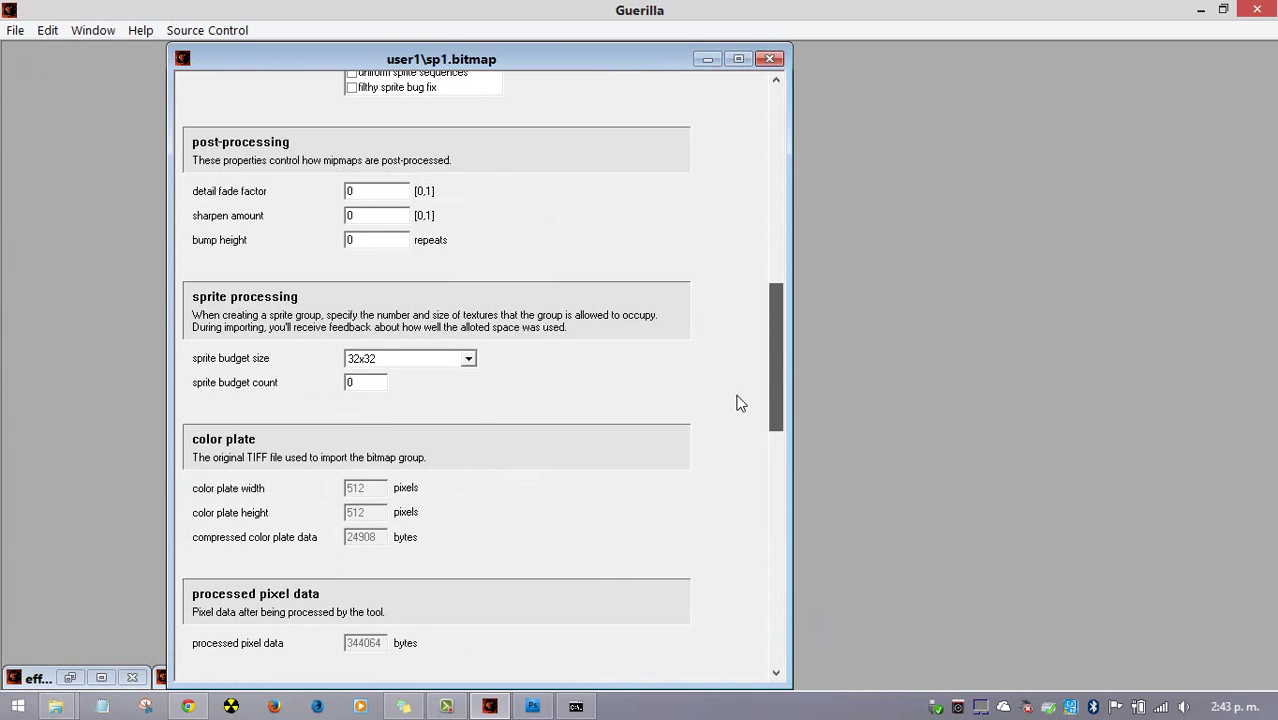
pyautogui.click(424, 360)
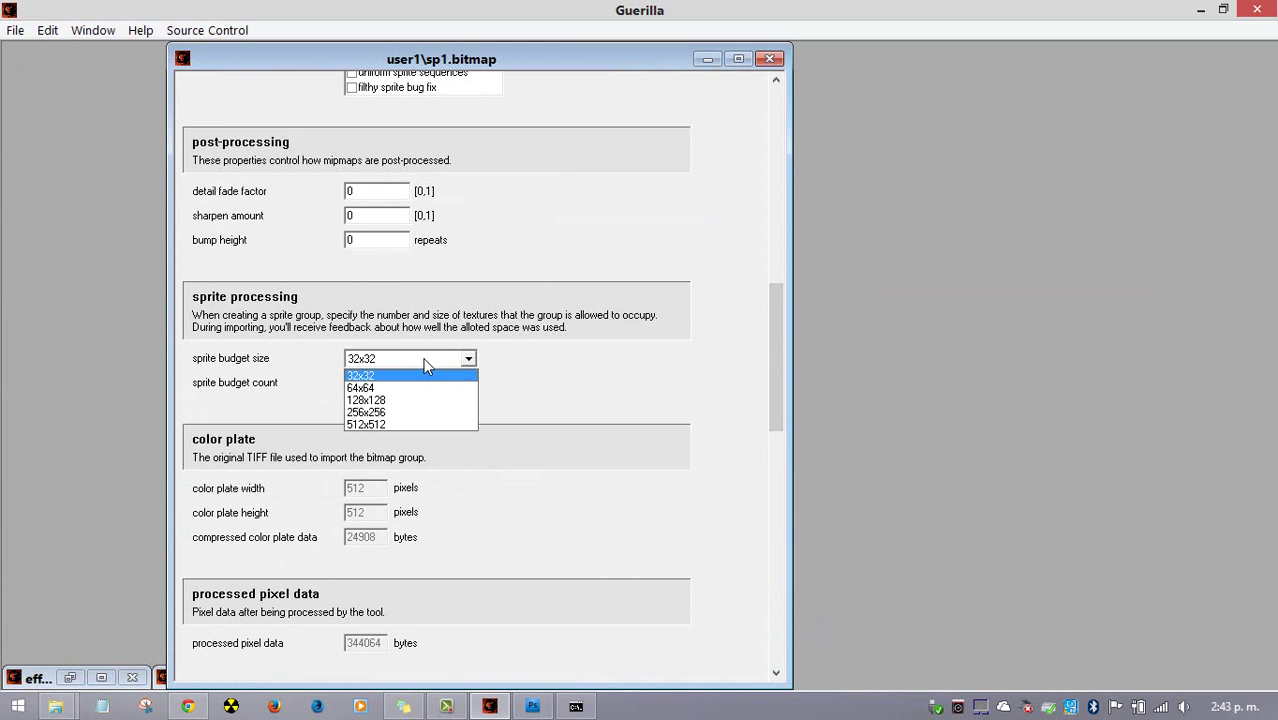
pyautogui.click(401, 424)
pyautogui.click(378, 389)
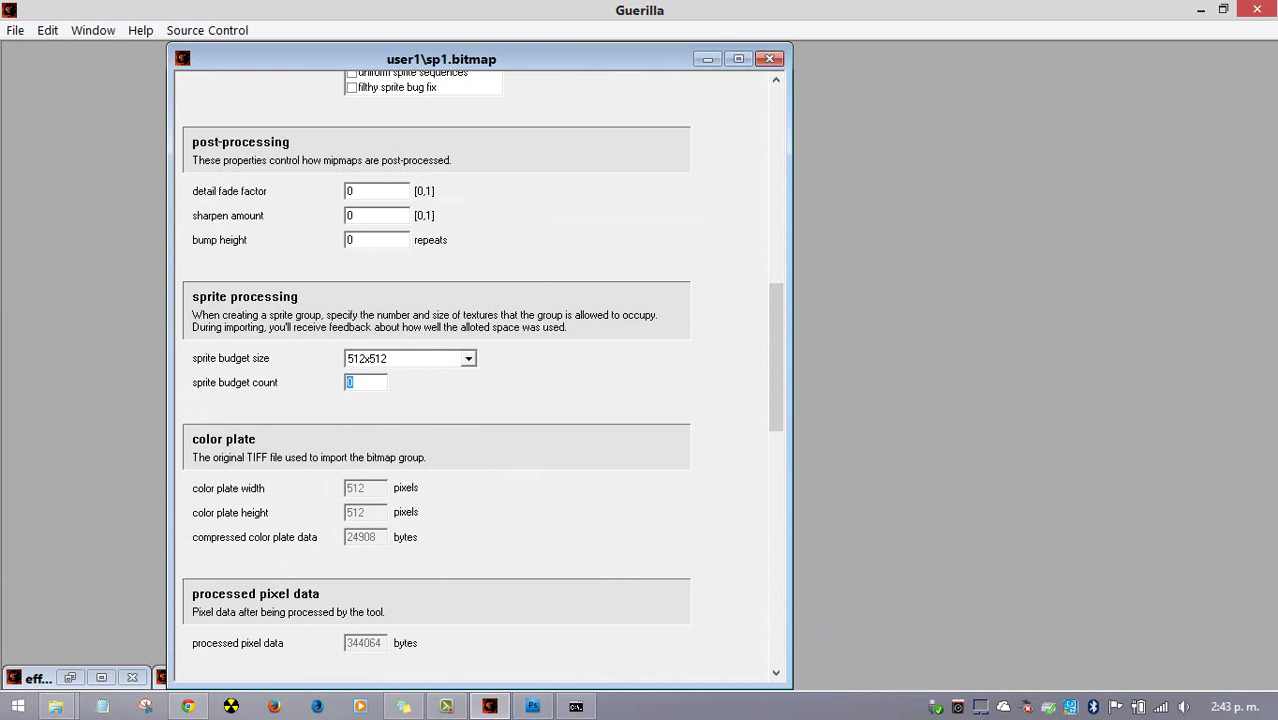
pyautogui.write('1')
# Save and close the sp1 tag, and recompile it in the command prompt with "tool bitmaps user1"
pyautogui.hotkey('ctrl', 'w')
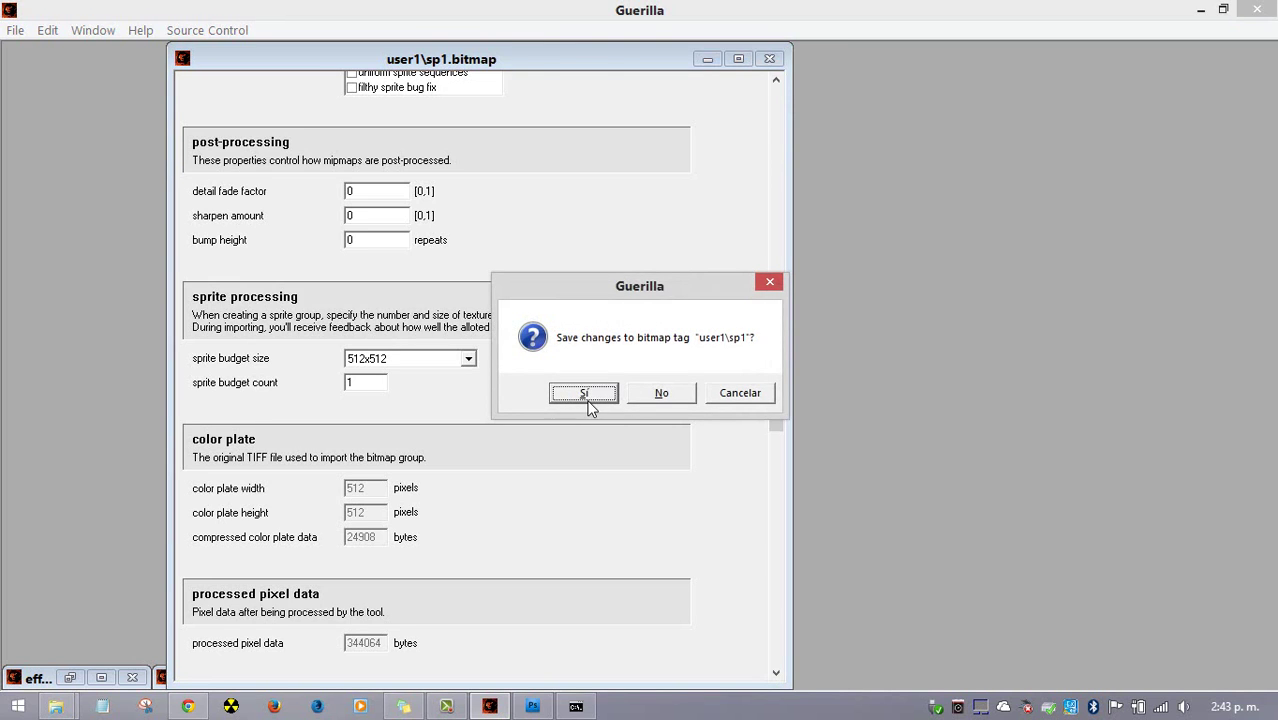
pyautogui.click(584, 393)
pyautogui.click(576, 706)
pyautogui.press('Up')
pyautogui.press('Return')
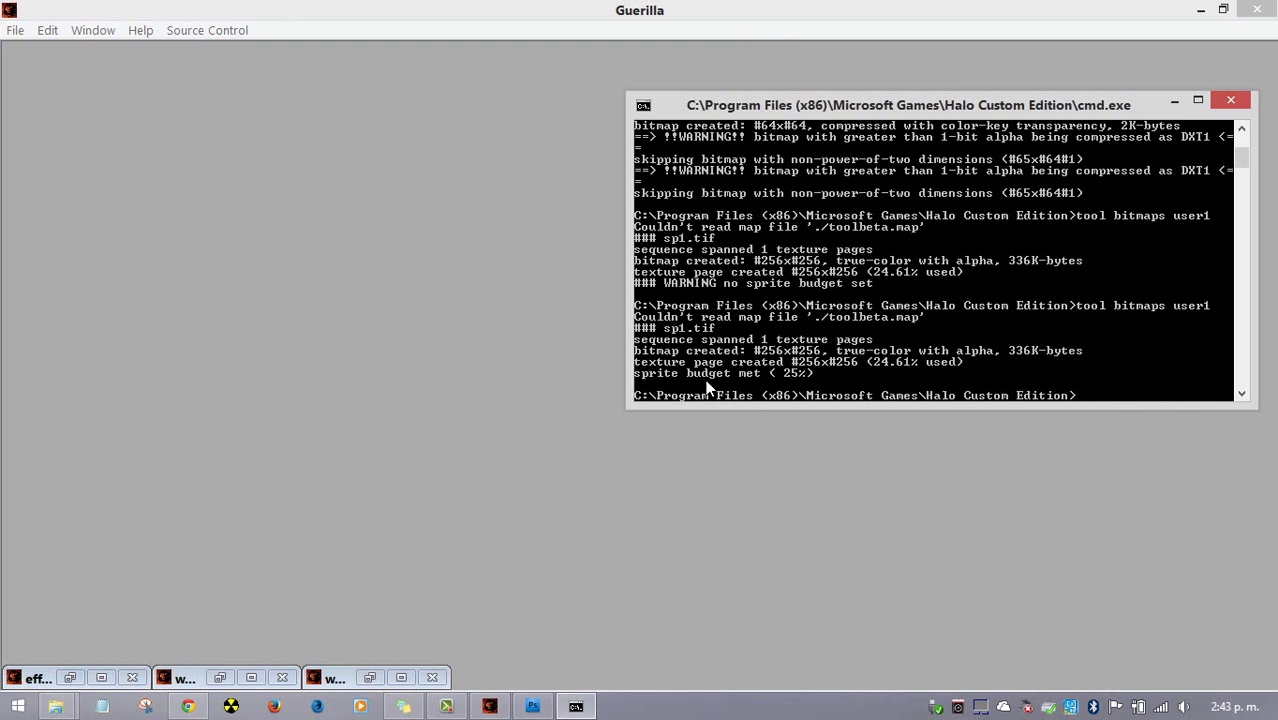
# Reopen the sp1.bitmap tag in Guerilla and show its bitmaps
pyautogui.click(15, 30)
pyautogui.click(40, 72)
pyautogui.doubleClick(571, 242)
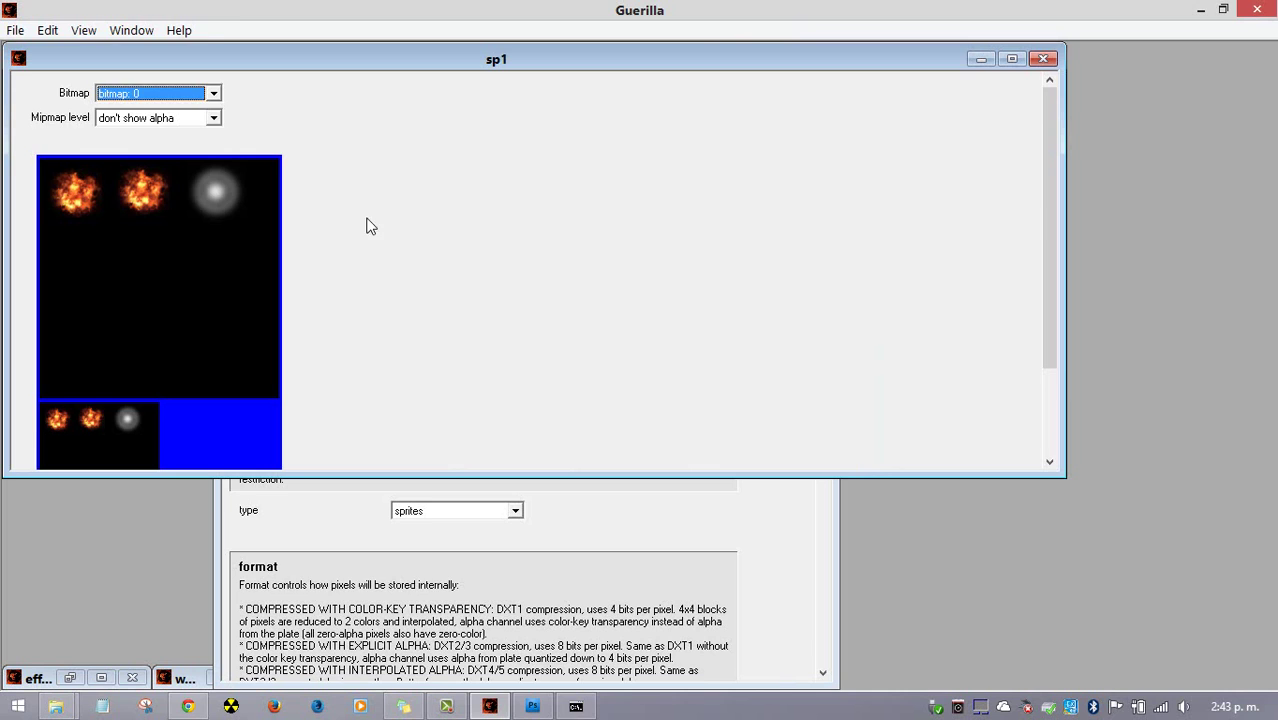
# Switch the sprite page preview to show alpha, return it to don't show alpha, and close the preview
pyautogui.click(173, 118)
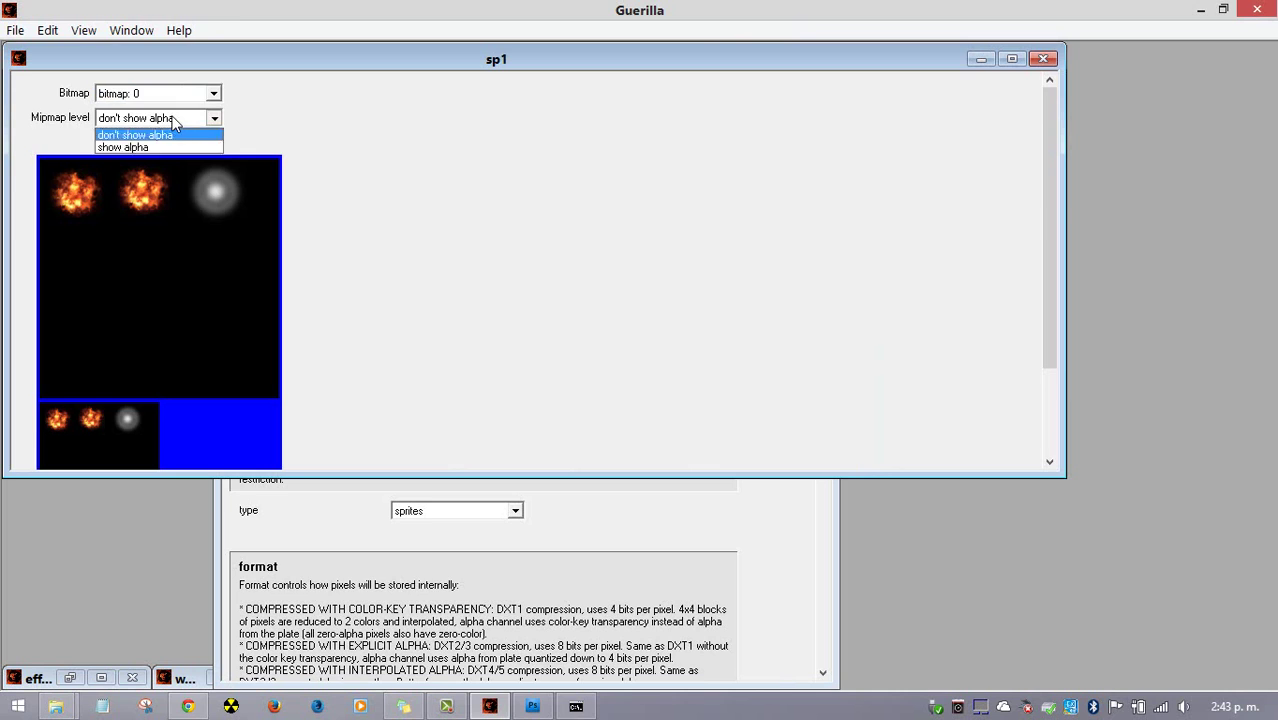
pyautogui.press('Down')
pyautogui.press('Return')
pyautogui.press('Up')
pyautogui.hotkey('ctrl', 'F4')
# Set the sp1 tag's sprite budget size to 128x128
pyautogui.moveTo(709, 255); pyautogui.dragTo(757, 45)
pyautogui.scroll(-10, 808, 197)
pyautogui.scroll(-8, 797, 310)
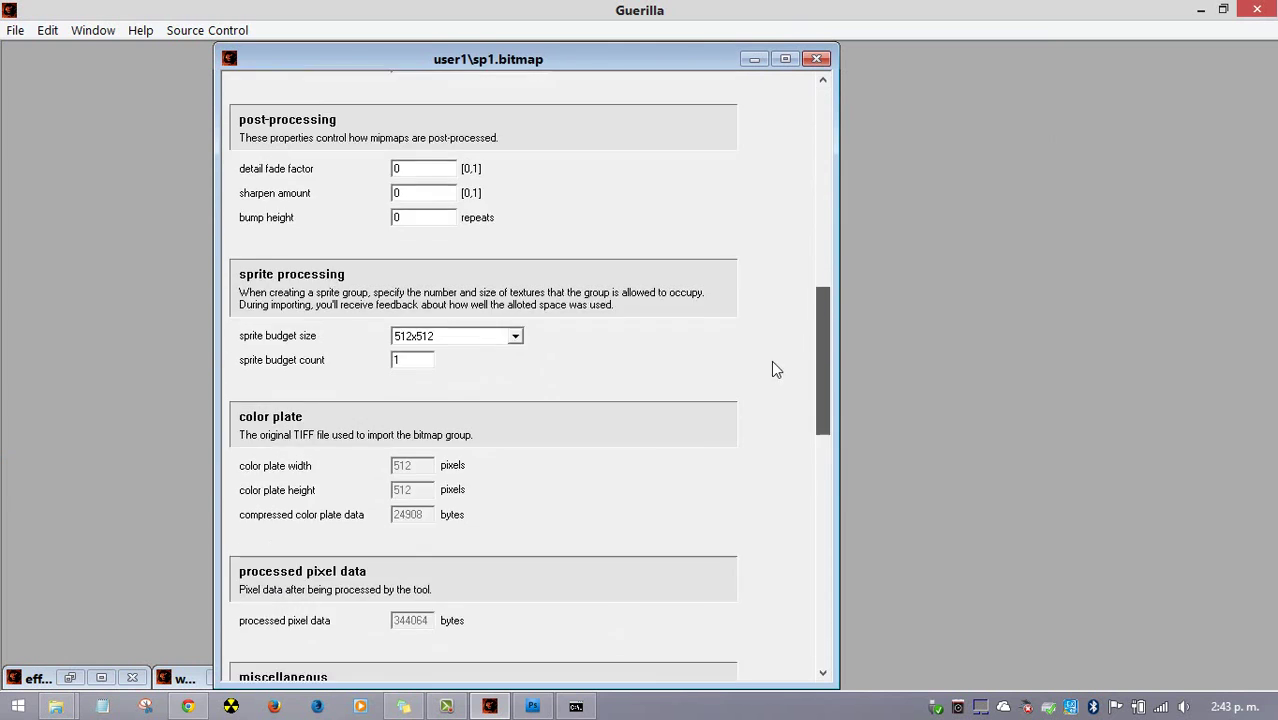
pyautogui.click(432, 251)
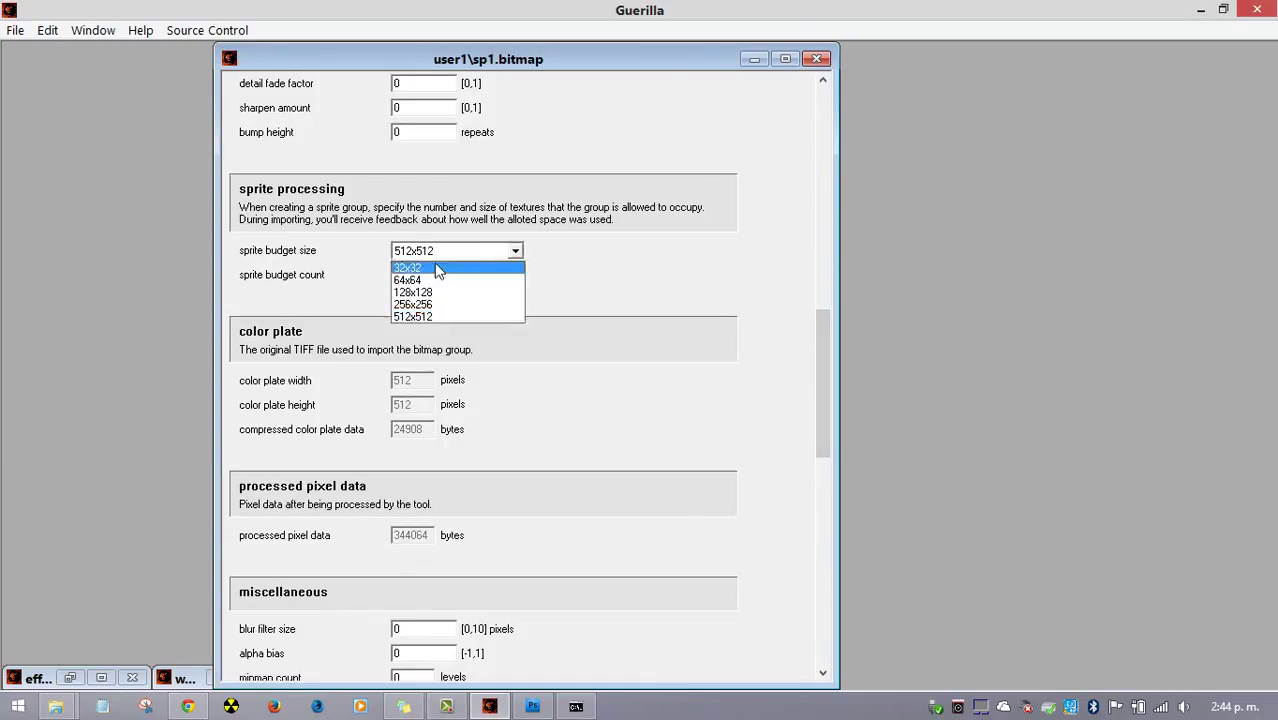
pyautogui.click(433, 291)
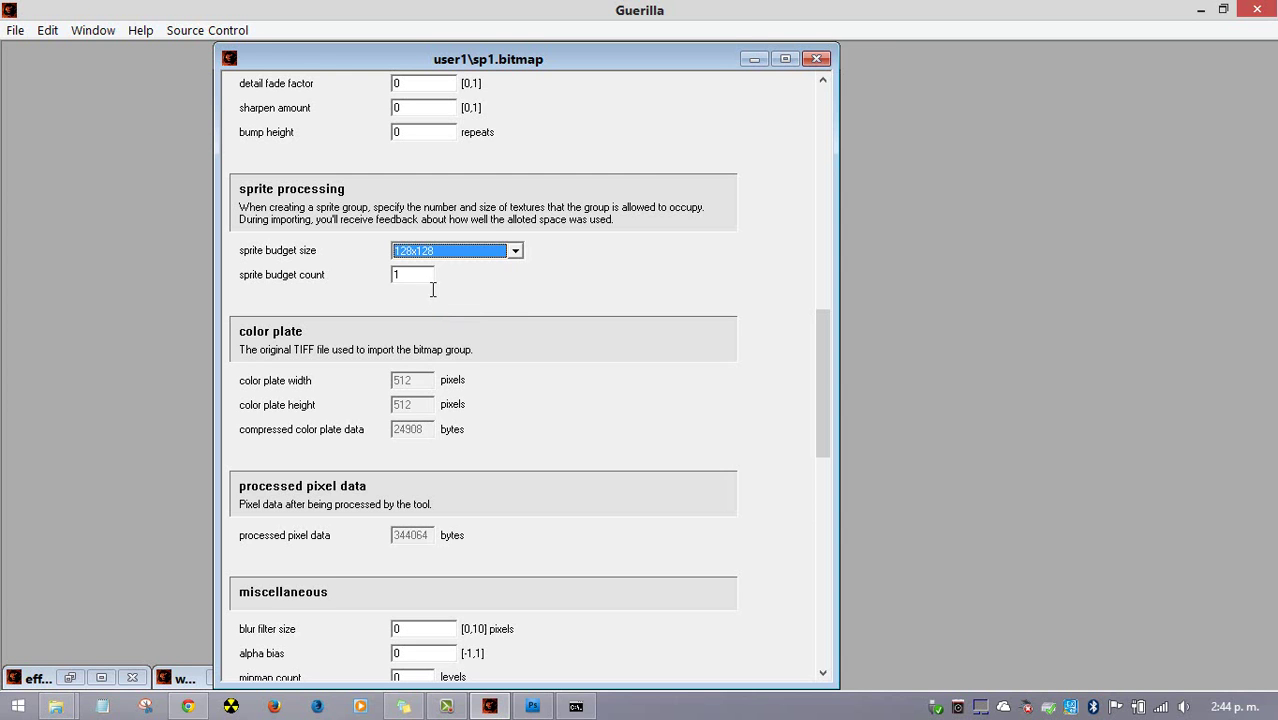
# Save the sp1 tag on closing and run "tool bitmaps user1" again in the command prompt
pyautogui.click(817, 58)
pyautogui.click(588, 391)
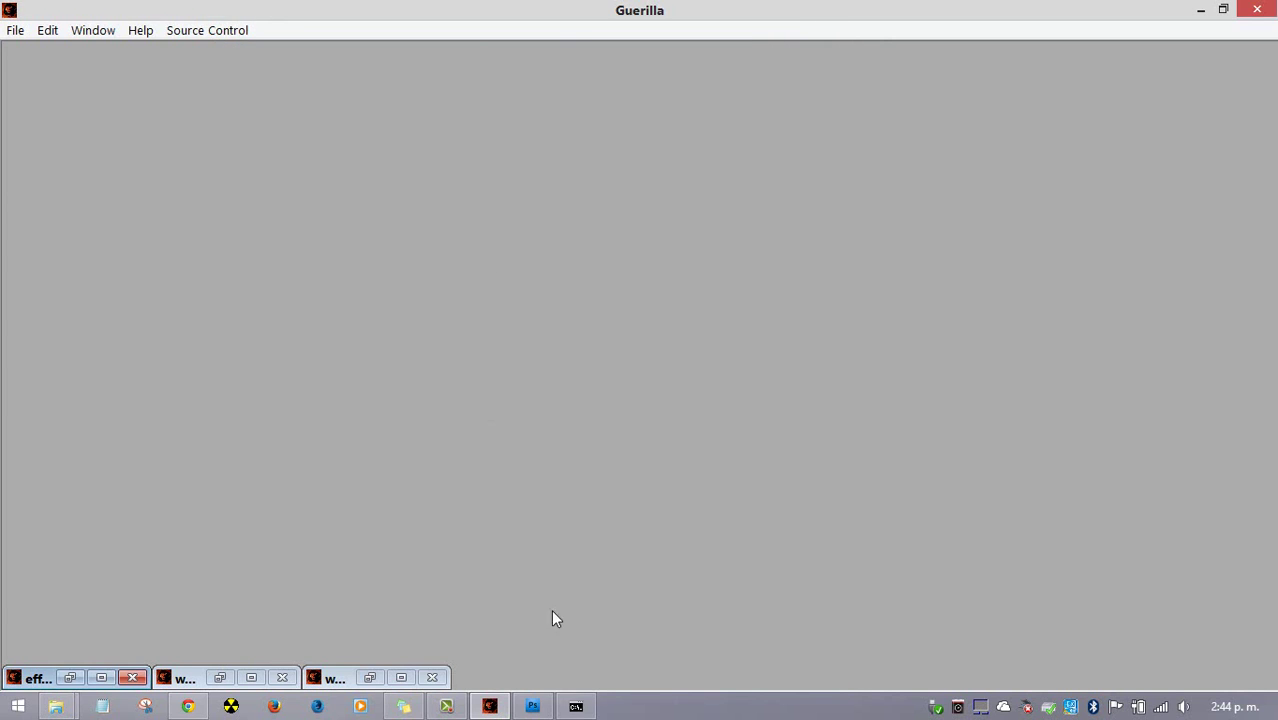
pyautogui.click(575, 707)
pyautogui.press('Up')
pyautogui.press('Return')
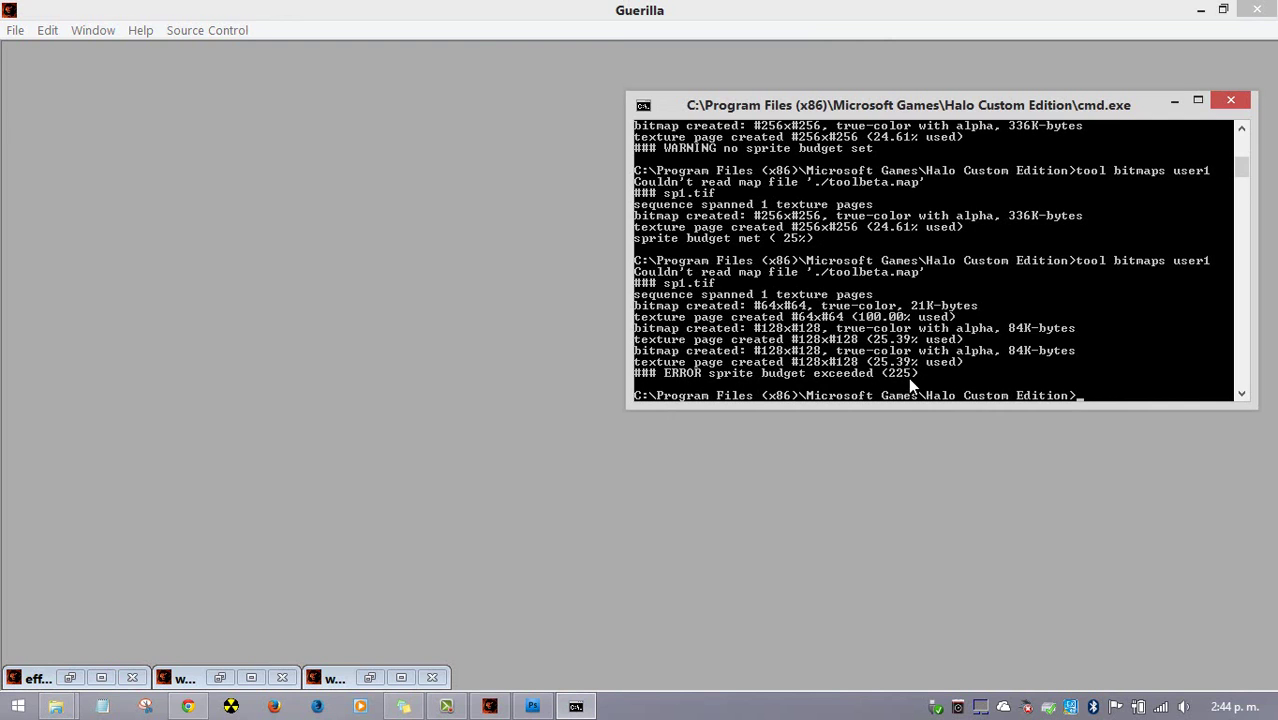
# Go back to Guerilla and bring up the dialog for opening a tag in the user1 folder
pyautogui.click(22, 55)
pyautogui.click(15, 30)
pyautogui.click(45, 71)
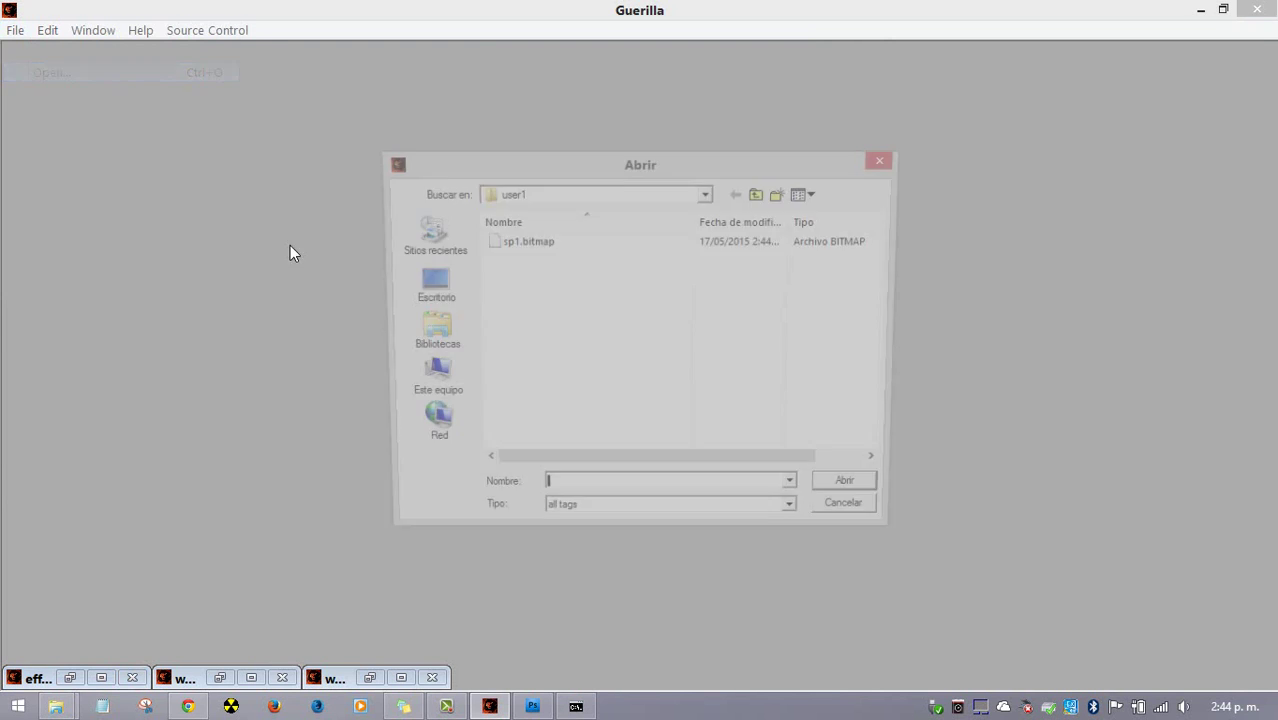
# Check the sprites in the sp1.tif document in Photoshop and the bitmap tool output in the command prompt, returning to Guerilla
pyautogui.click(532, 707)
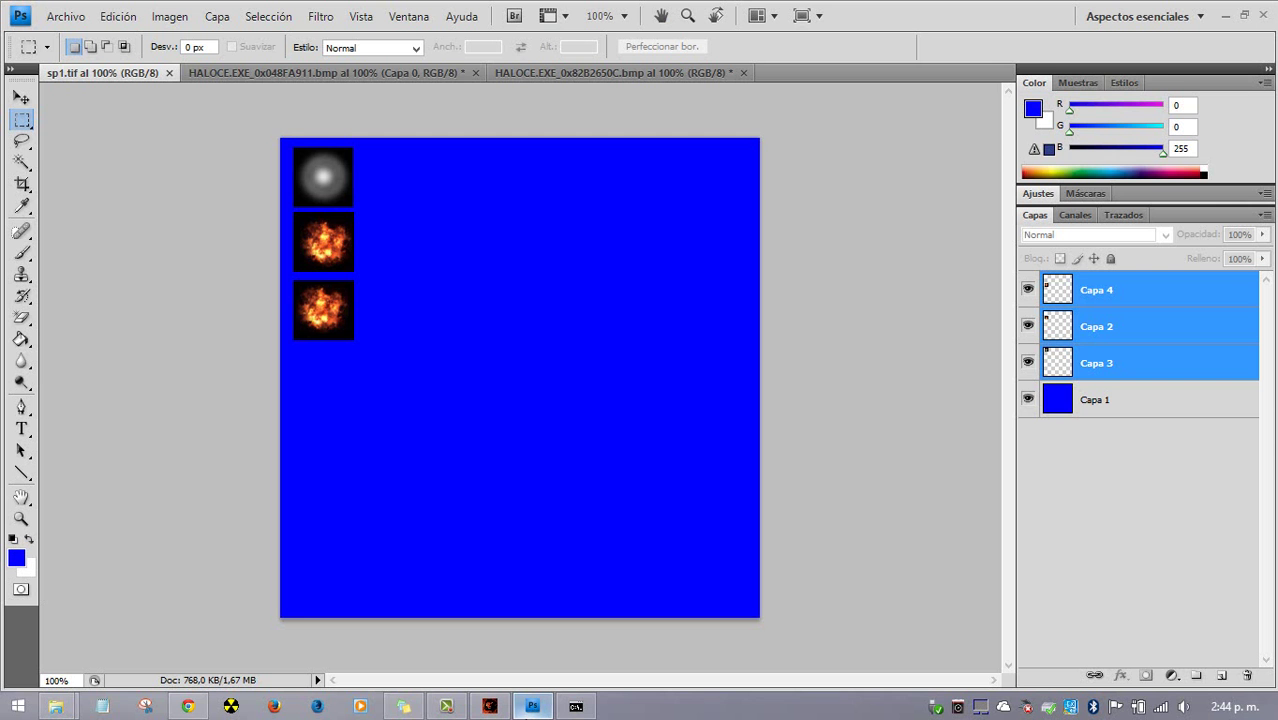
pyautogui.doubleClick(1195, 149)
pyautogui.click(538, 707)
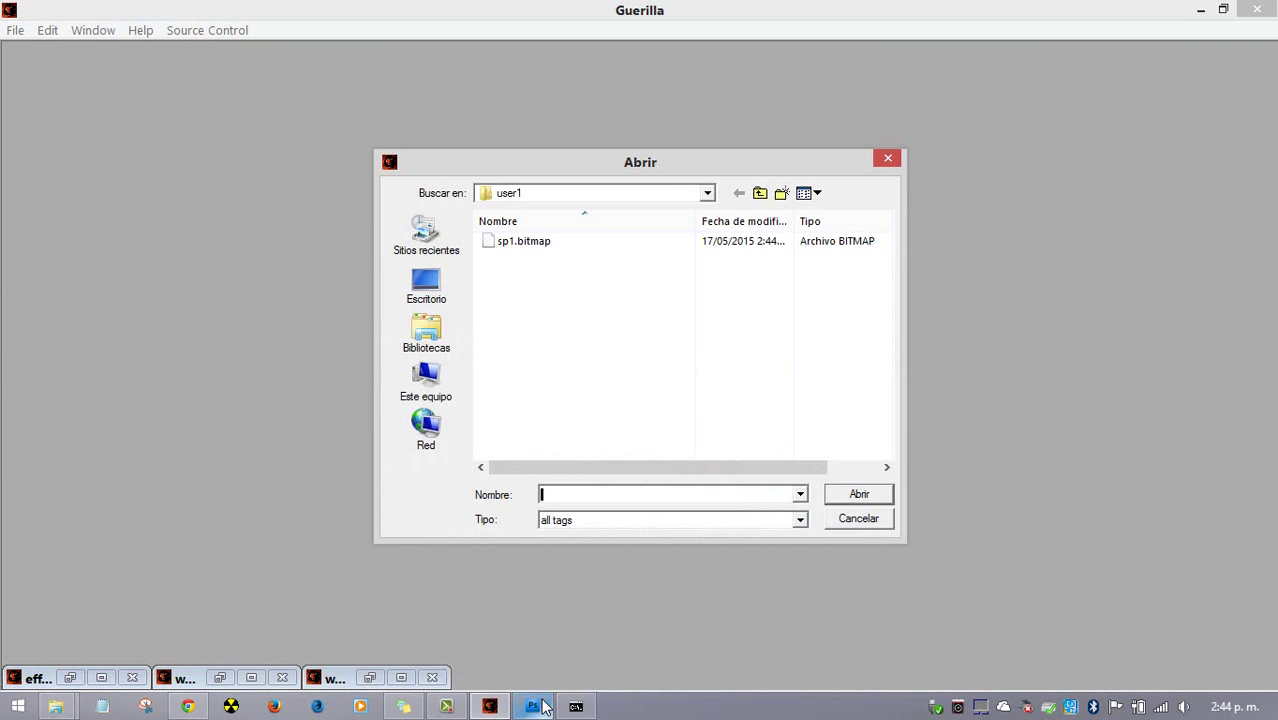
pyautogui.click(578, 707)
pyautogui.click(578, 707)
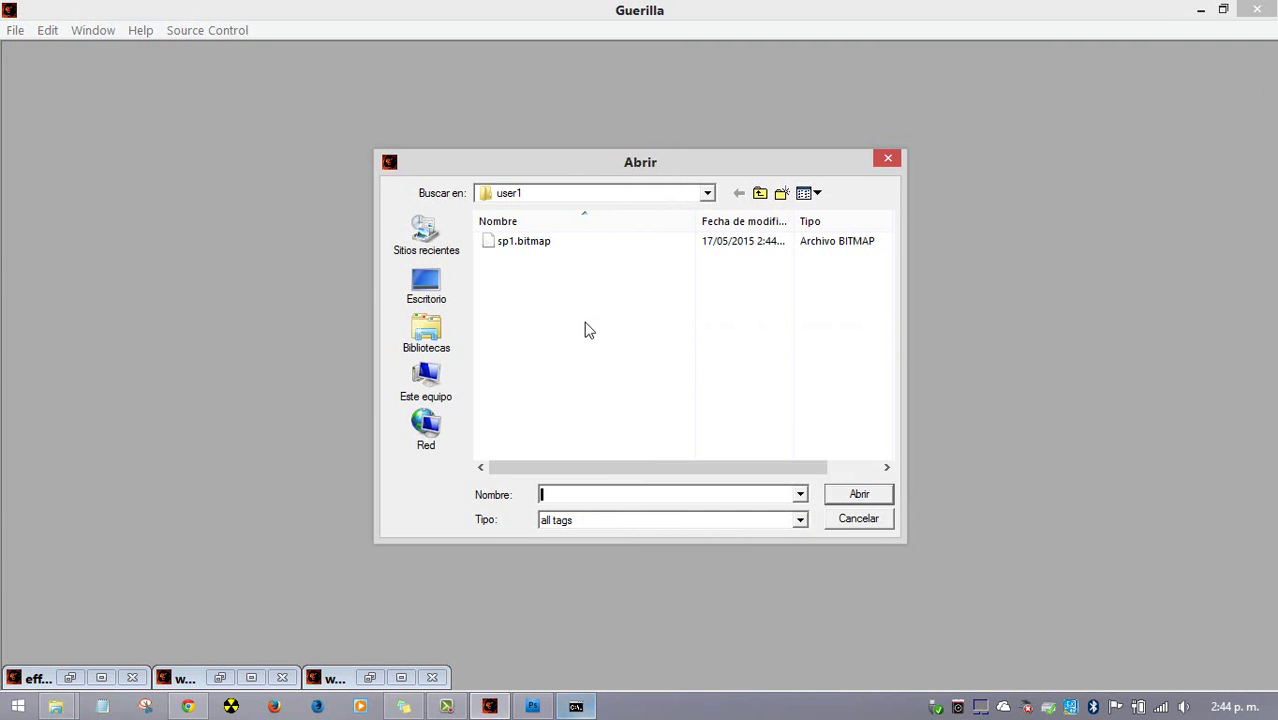
# Open the sp1 bitmap tag from the user1 folder and set its sprite budget count to 3
pyautogui.doubleClick(522, 245)
pyautogui.scroll(-5, 605, 260)
pyautogui.scroll(-1, 596, 290)
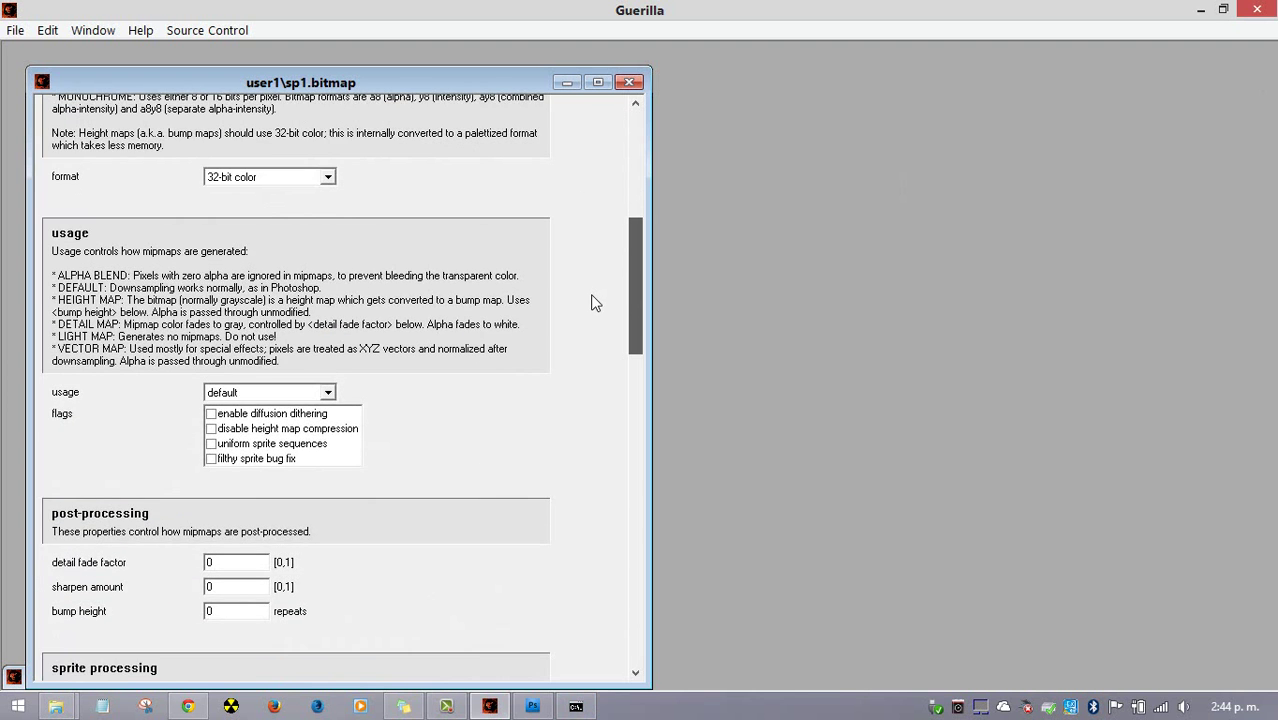
pyautogui.scroll(1, 598, 285)
pyautogui.scroll(-5, 590, 330)
pyautogui.click(225, 398)
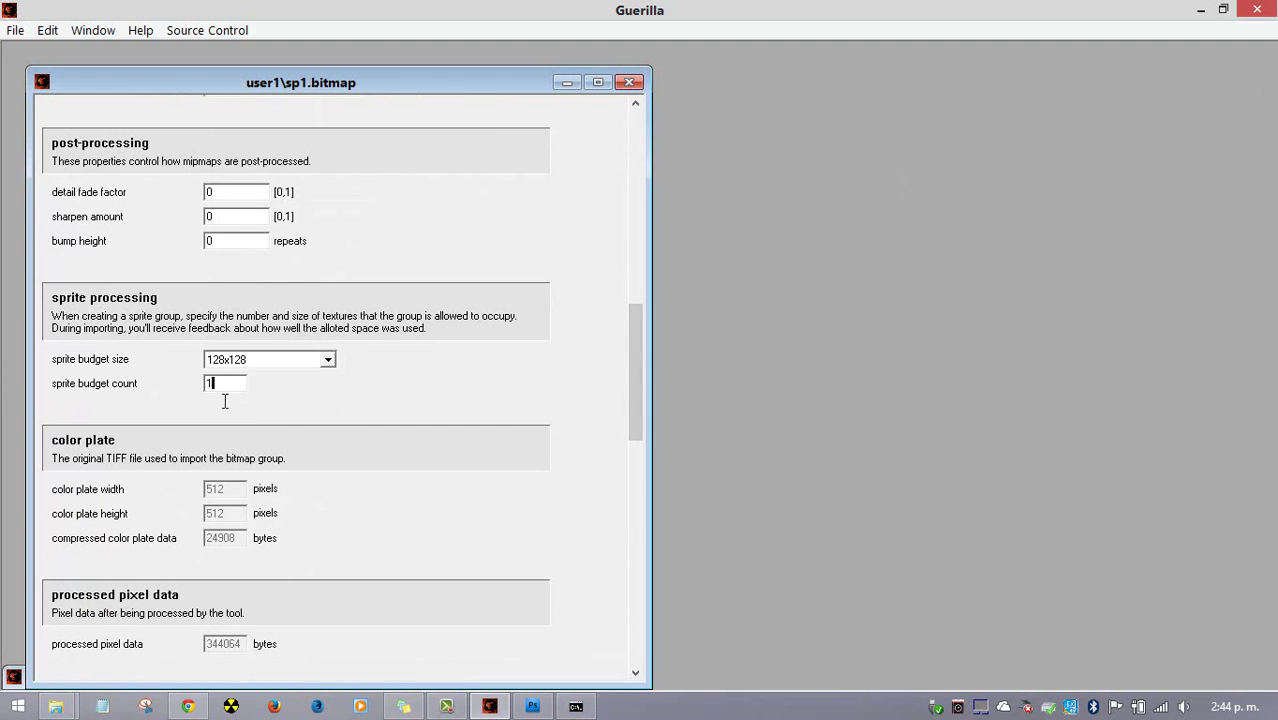
pyautogui.write('3')
# Close the sp1 tag with its changes saved and rerun "tool bitmaps user1" in the command prompt
pyautogui.click(628, 82)
pyautogui.click(585, 393)
pyautogui.click(576, 706)
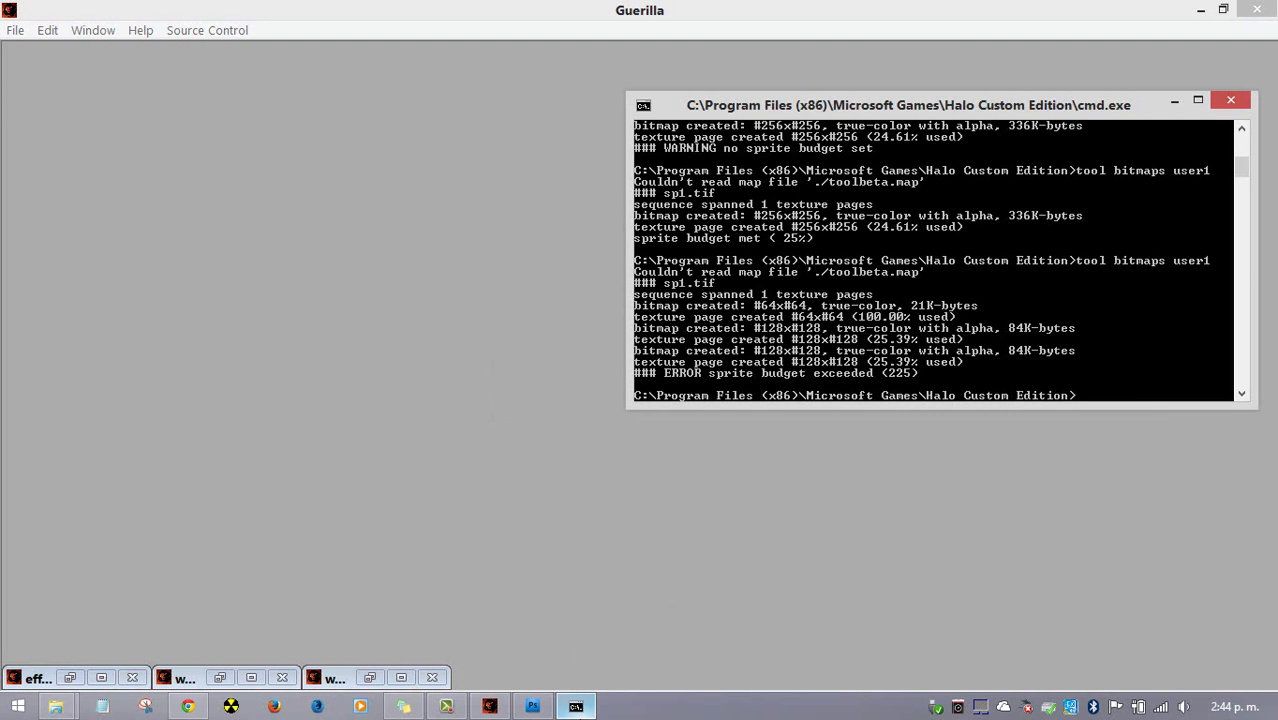
pyautogui.press('Up')
pyautogui.press('Return')
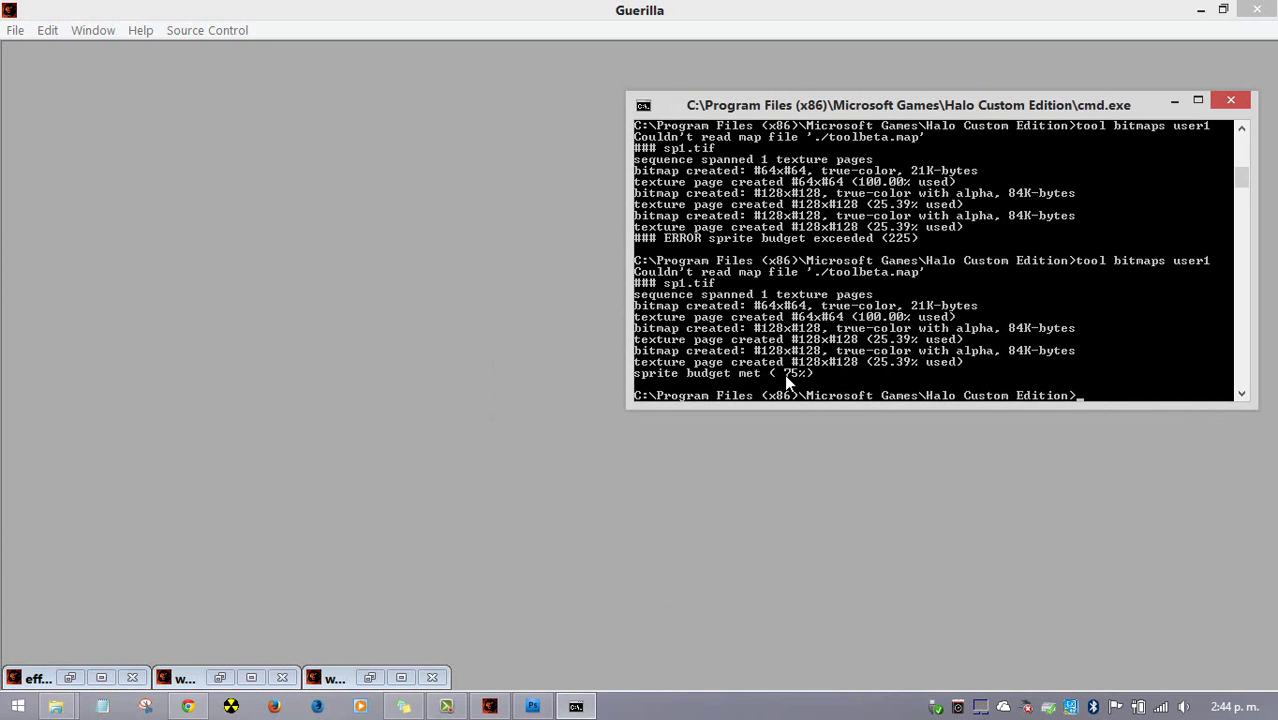
# Reopen the sp1 bitmap tag in Guerilla and preview its generated bitmaps 0 to 2
pyautogui.click(12, 30)
pyautogui.click(46, 71)
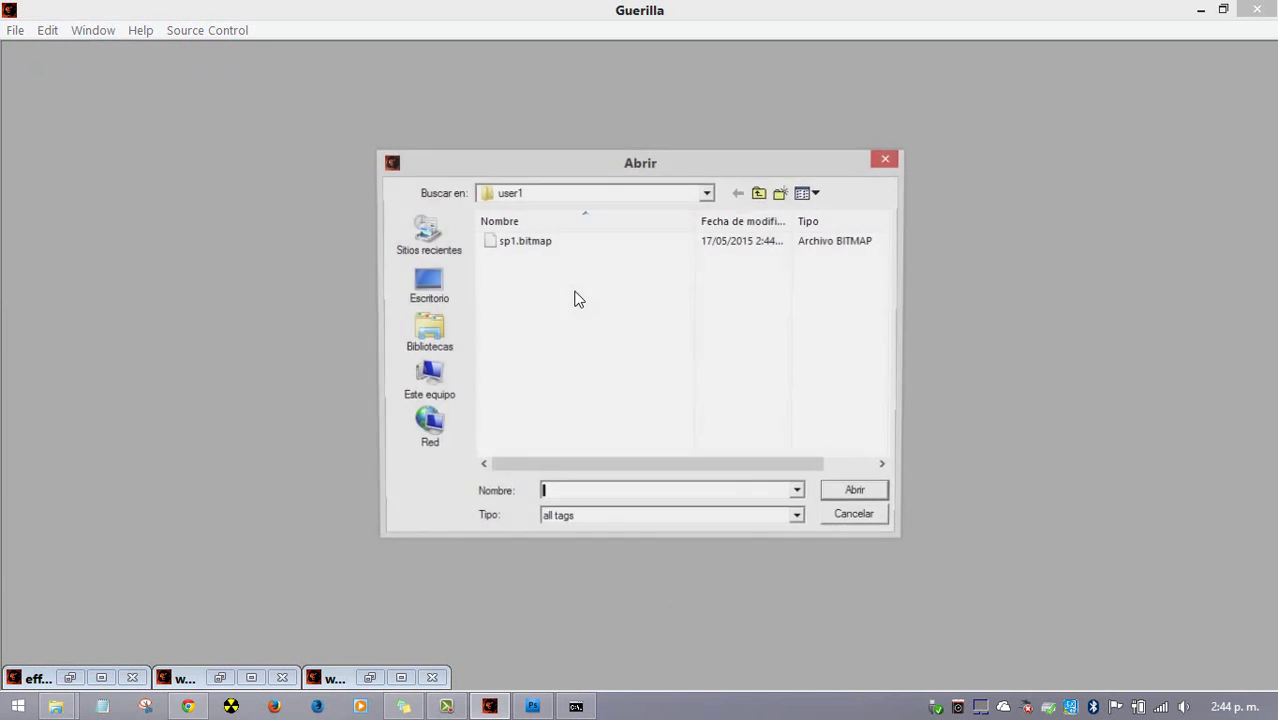
pyautogui.doubleClick(533, 251)
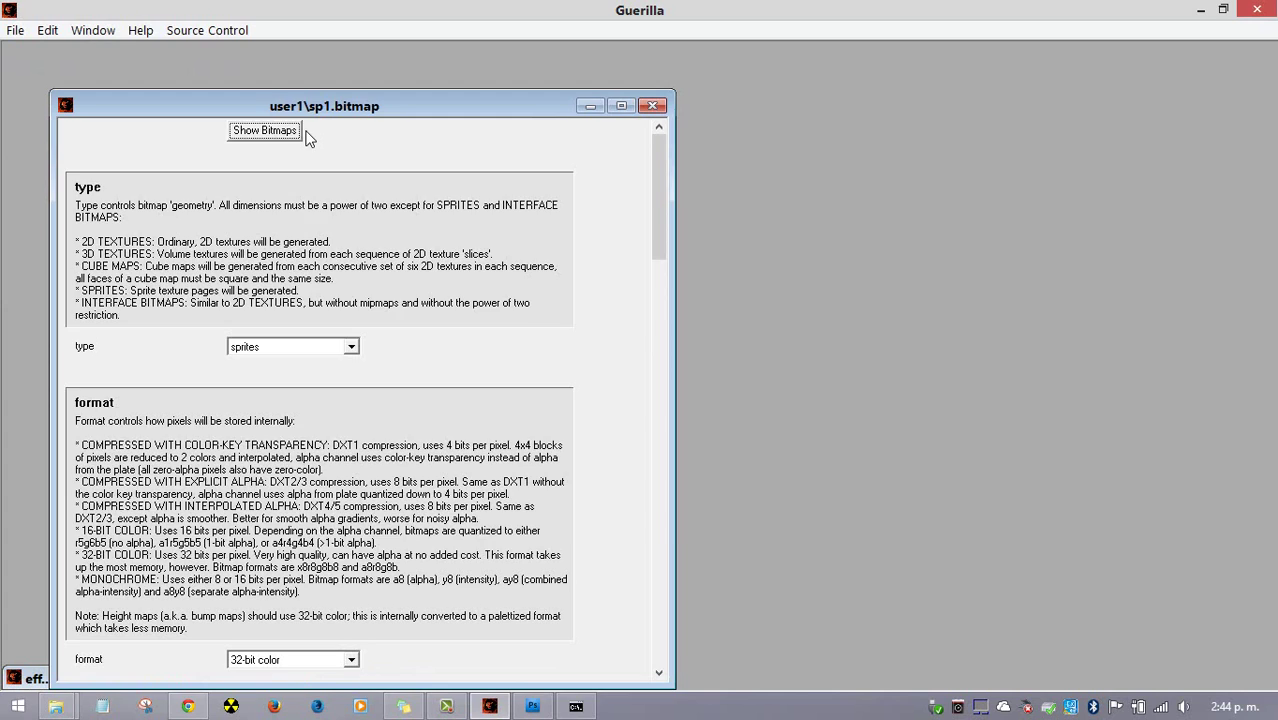
pyautogui.click(268, 131)
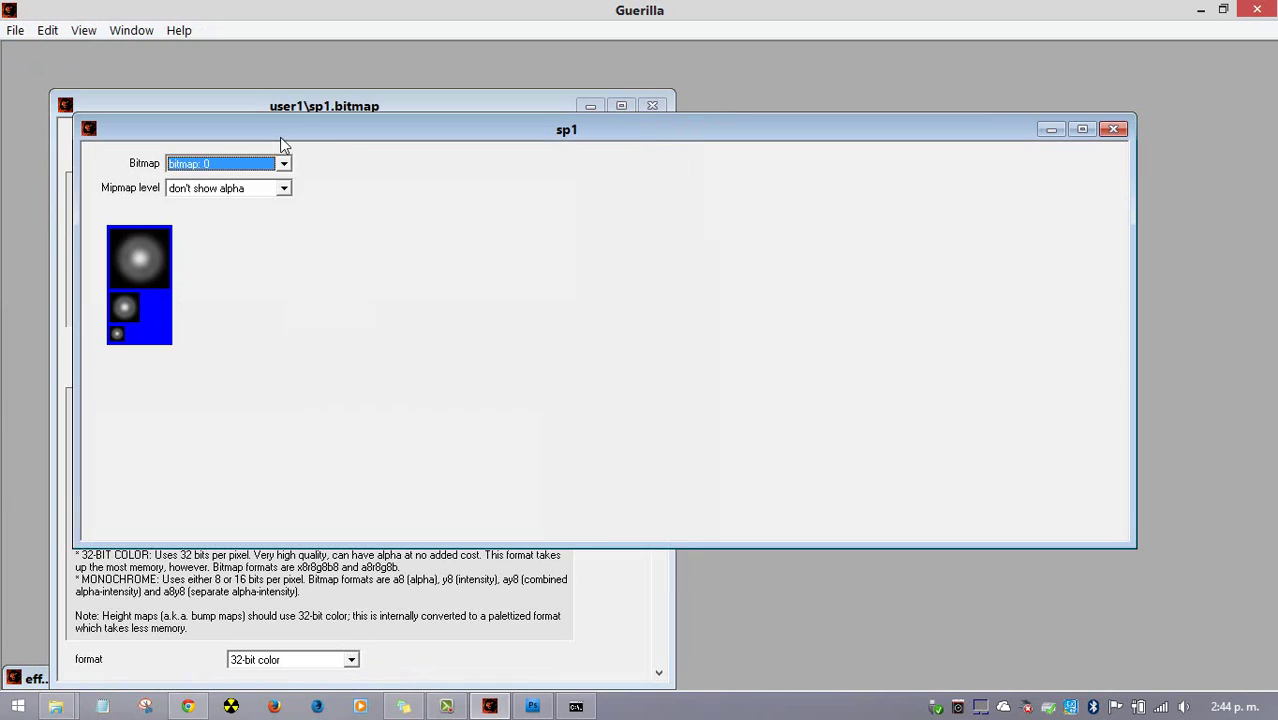
pyautogui.scroll(-2, 277, 168)
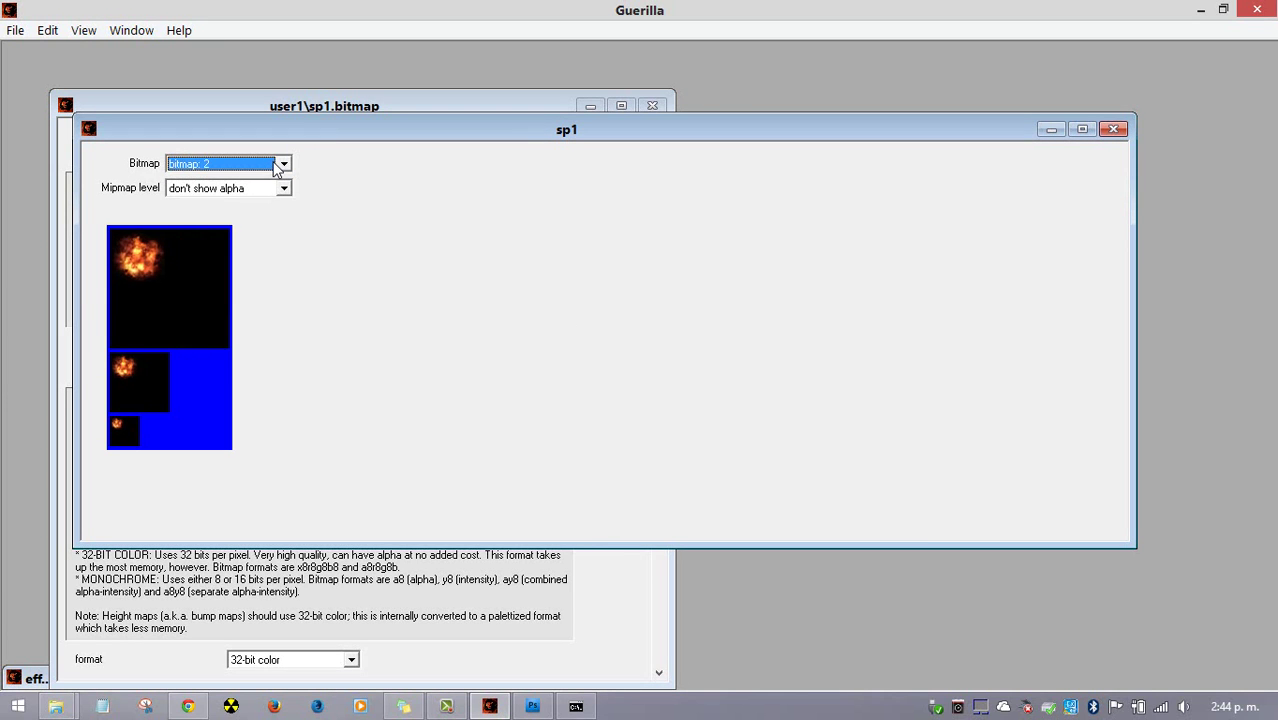
pyautogui.scroll(2, 277, 168)
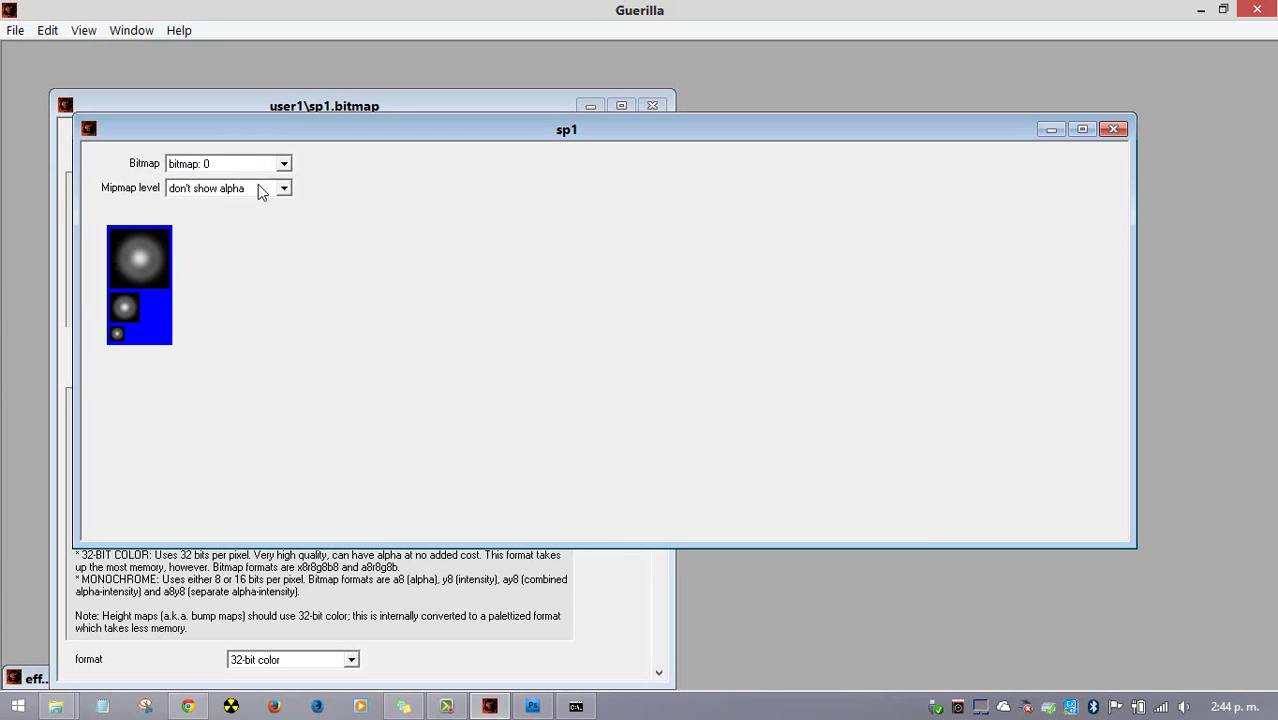
# Preview the alpha of the generated sprite bitmaps, close the preview, look through the sp1 tag and close it
pyautogui.scroll(-1, 258, 186)
pyautogui.scroll(-1, 258, 166)
pyautogui.click(258, 188)
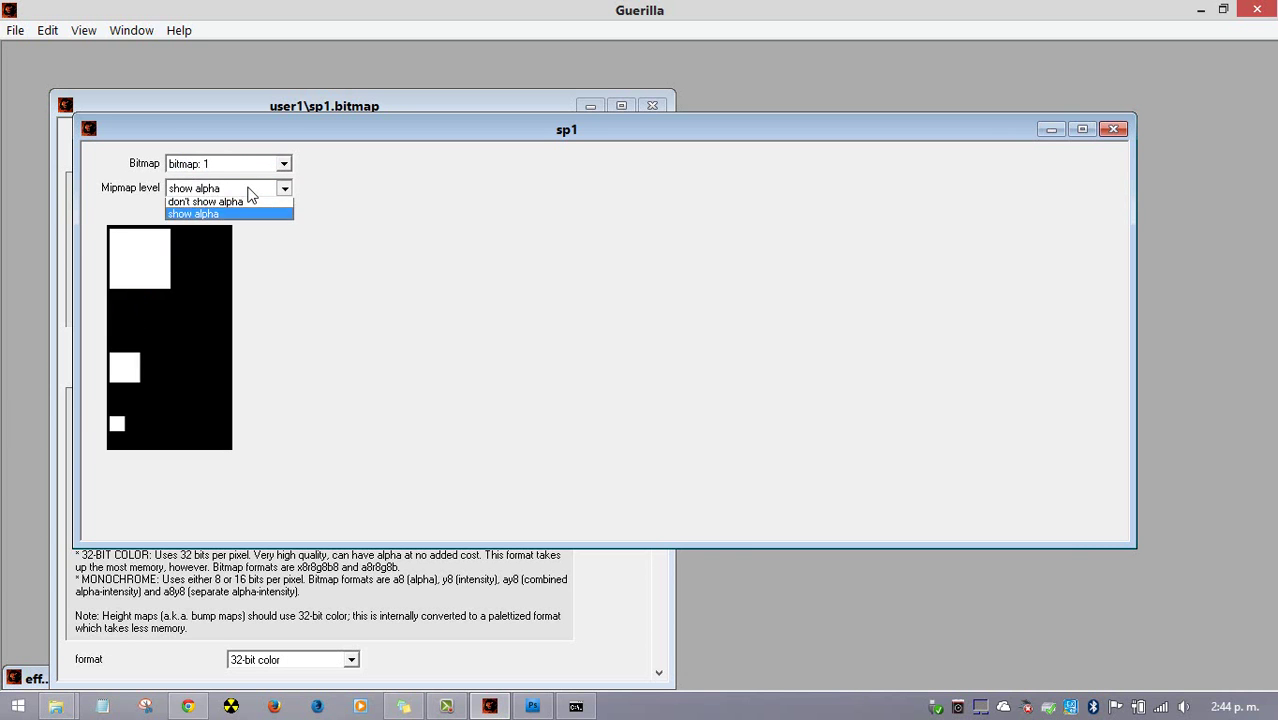
pyautogui.click(251, 196)
pyautogui.scroll(-1, 251, 190)
pyautogui.scroll(-1, 253, 172)
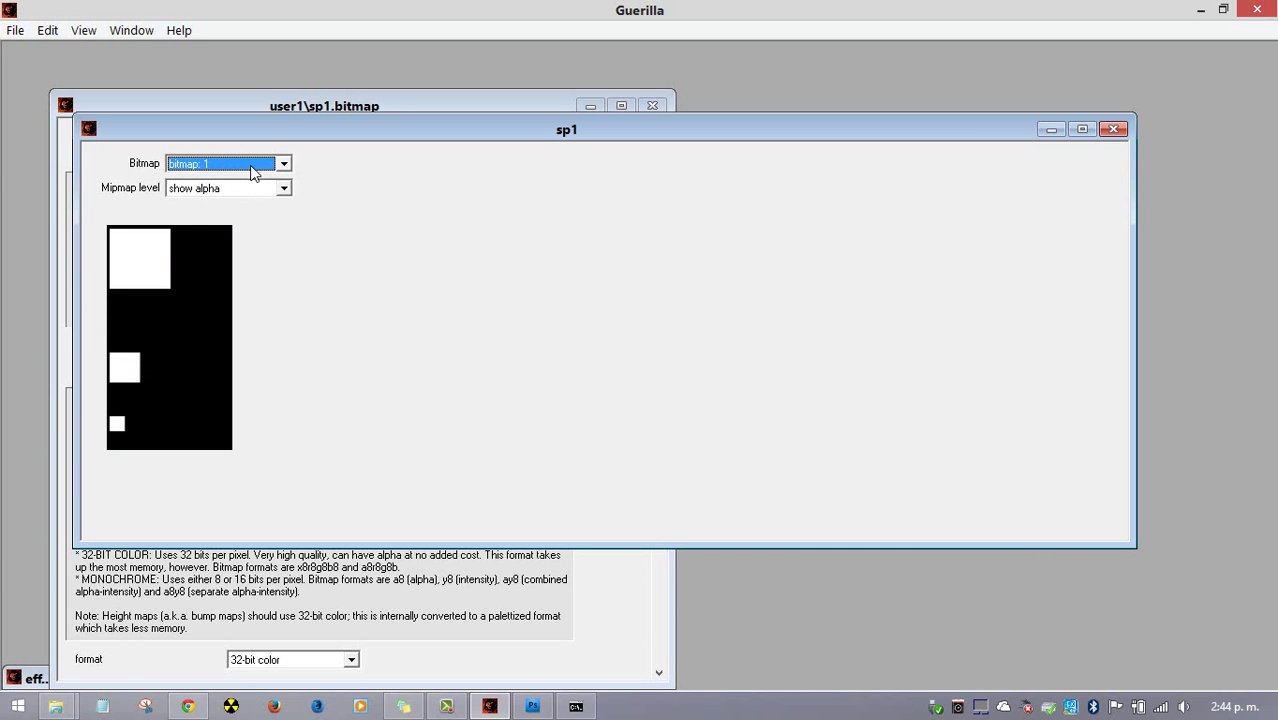
pyautogui.scroll(-1, 252, 168)
pyautogui.press('Escape')
pyautogui.moveTo(656, 210); pyautogui.dragTo(639, 432)
pyautogui.moveTo(651, 380); pyautogui.dragTo(721, 151)
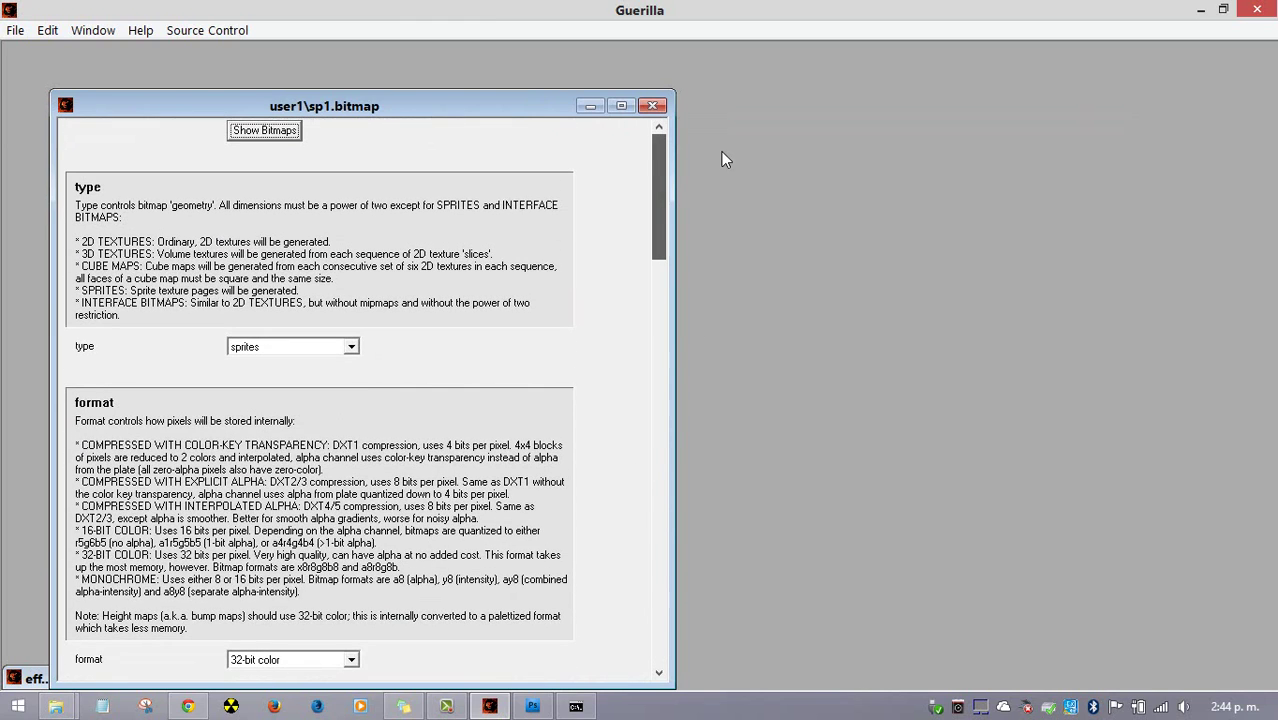
pyautogui.click(652, 105)
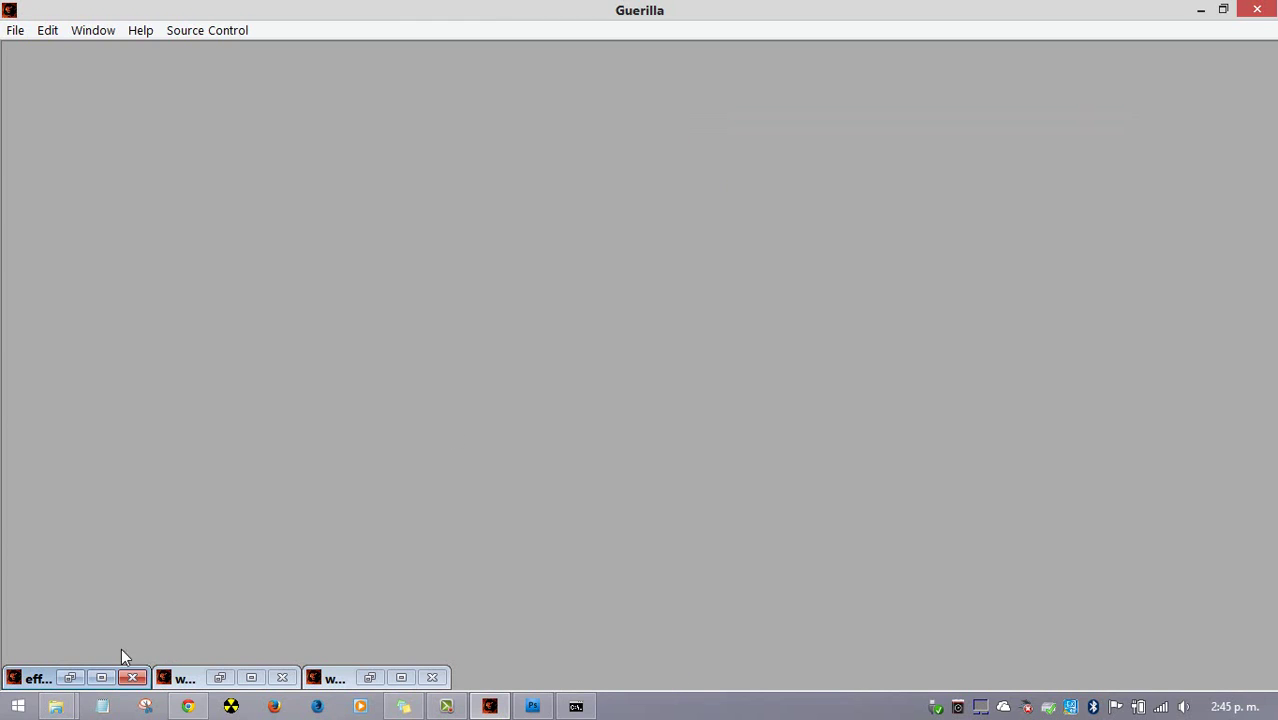
# Restore the minimized flash h ar particle, fire bullet effect and assault rifle weapon tags, spreading their windows across the workspace
pyautogui.click(71, 677)
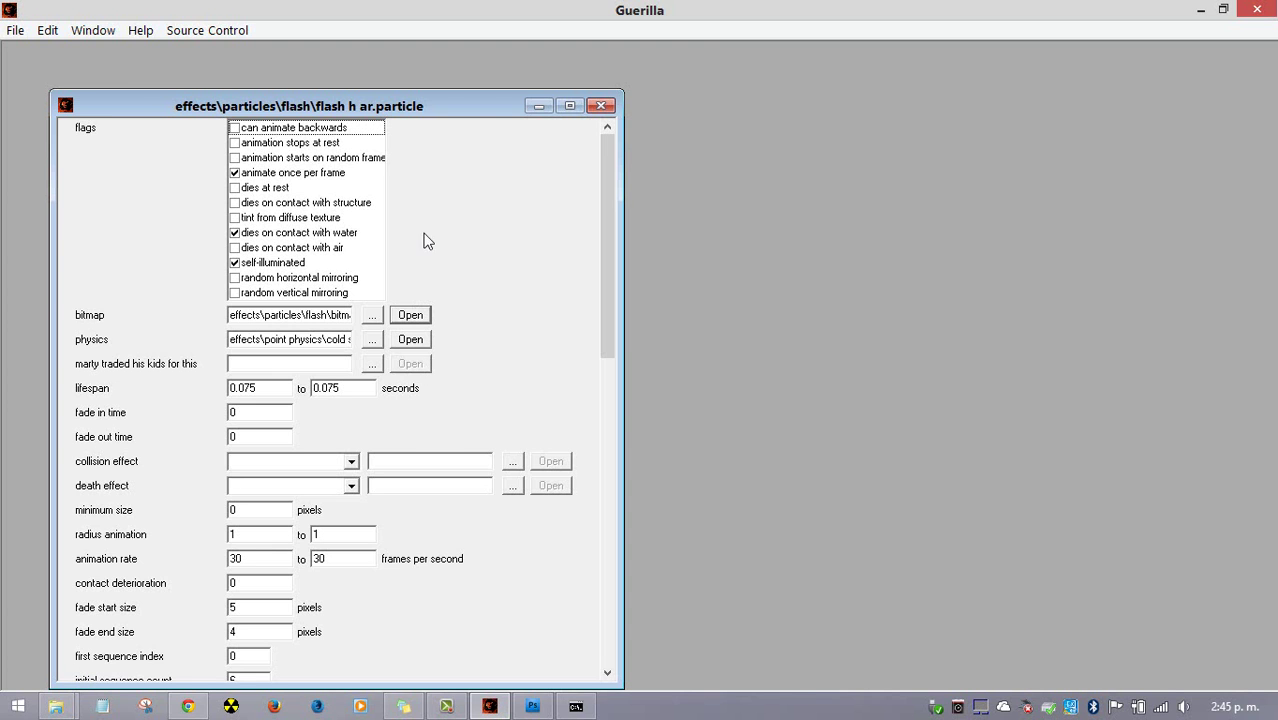
pyautogui.moveTo(377, 107); pyautogui.dragTo(864, 50)
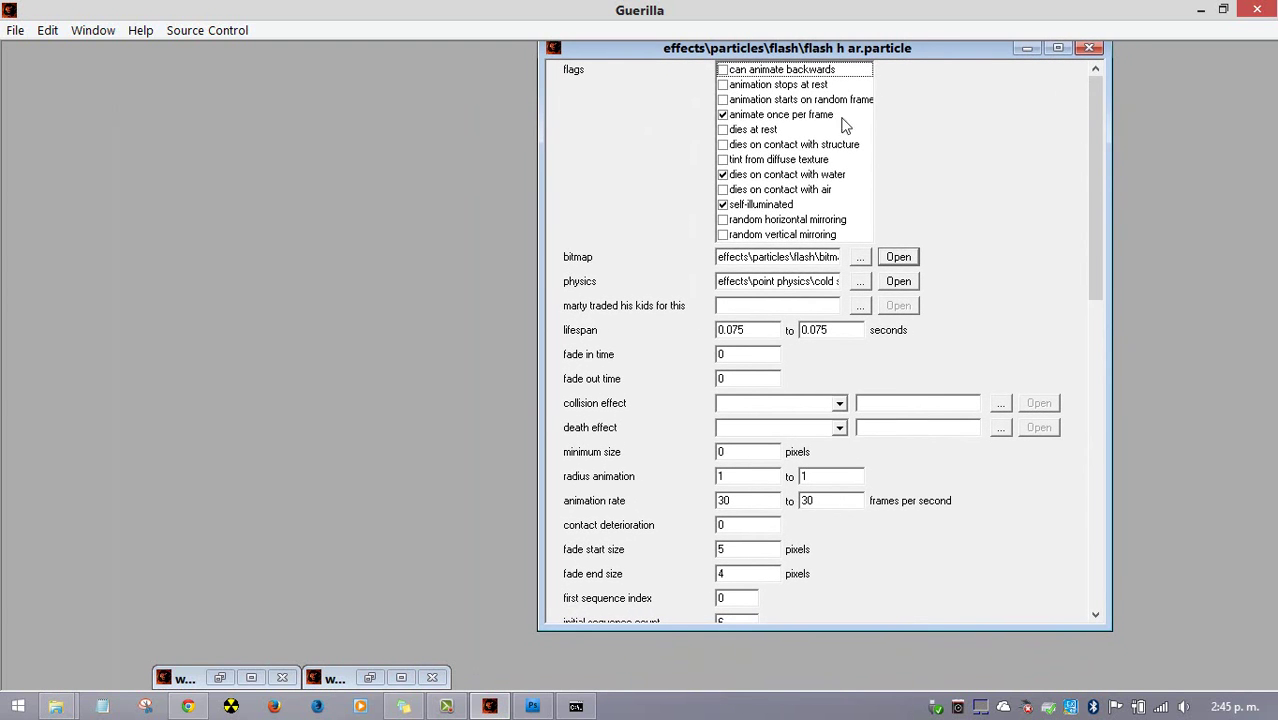
pyautogui.moveTo(654, 52); pyautogui.dragTo(644, 80)
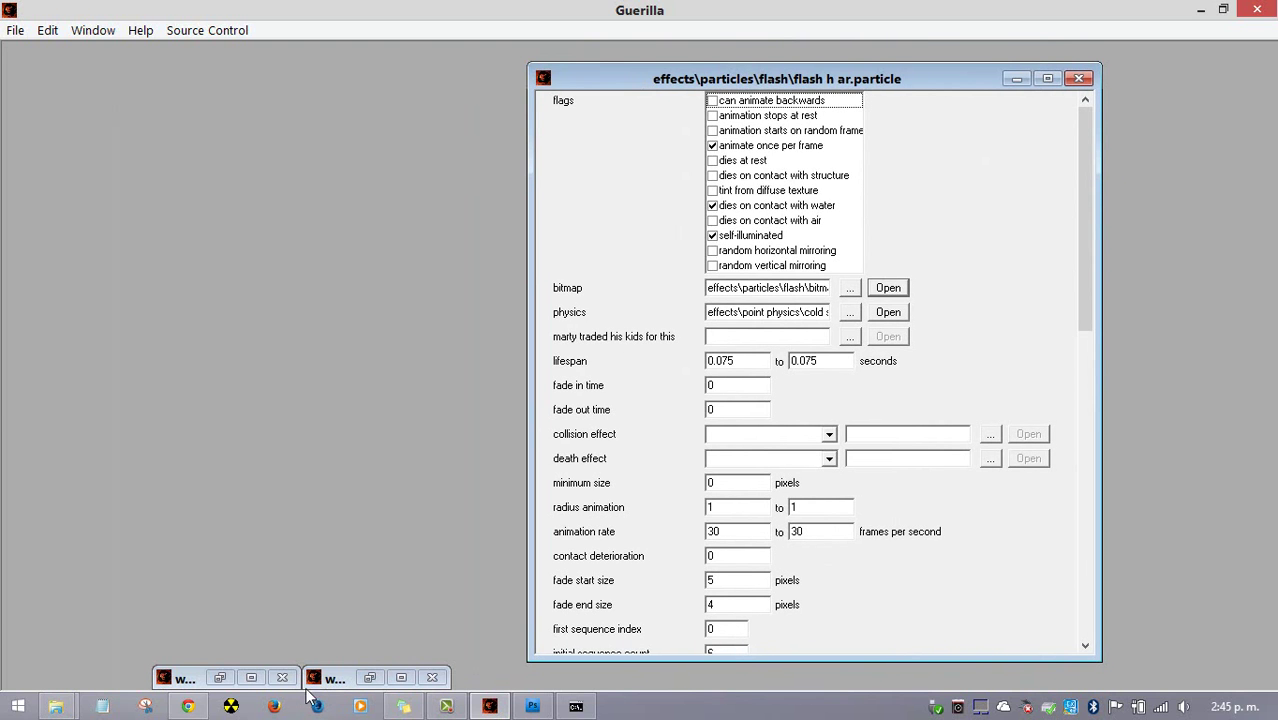
pyautogui.doubleClick(238, 684)
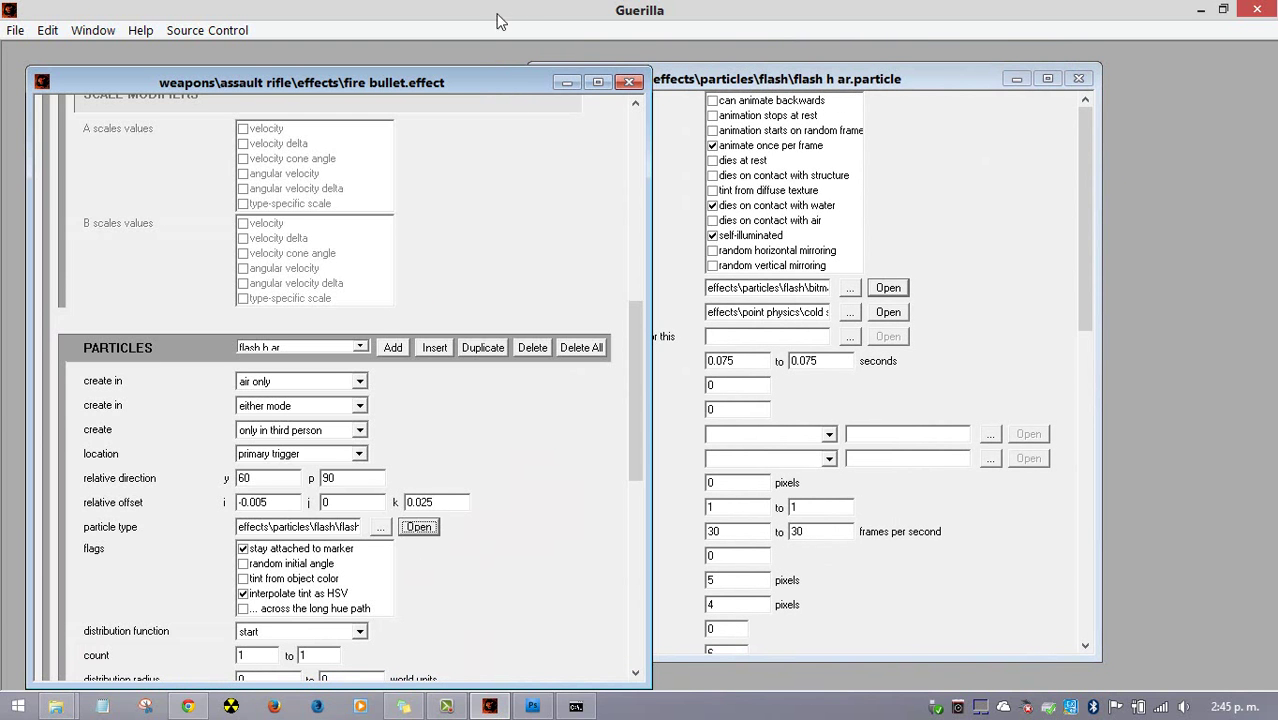
pyautogui.moveTo(443, 80); pyautogui.dragTo(795, 47)
pyautogui.doubleClick(335, 680)
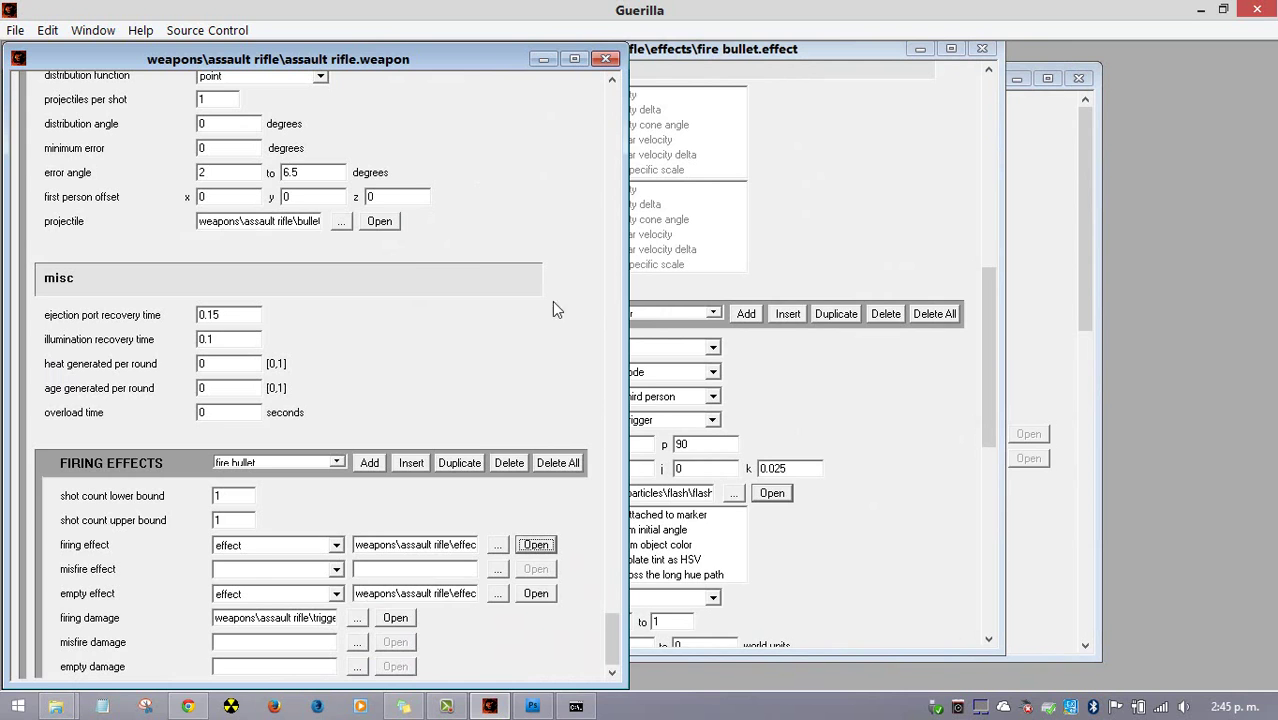
# Open the assault rifle's firing effect tag, examine its flash h ar particle entry and move the effect window aside
pyautogui.doubleClick(436, 544)
pyautogui.click(536, 544)
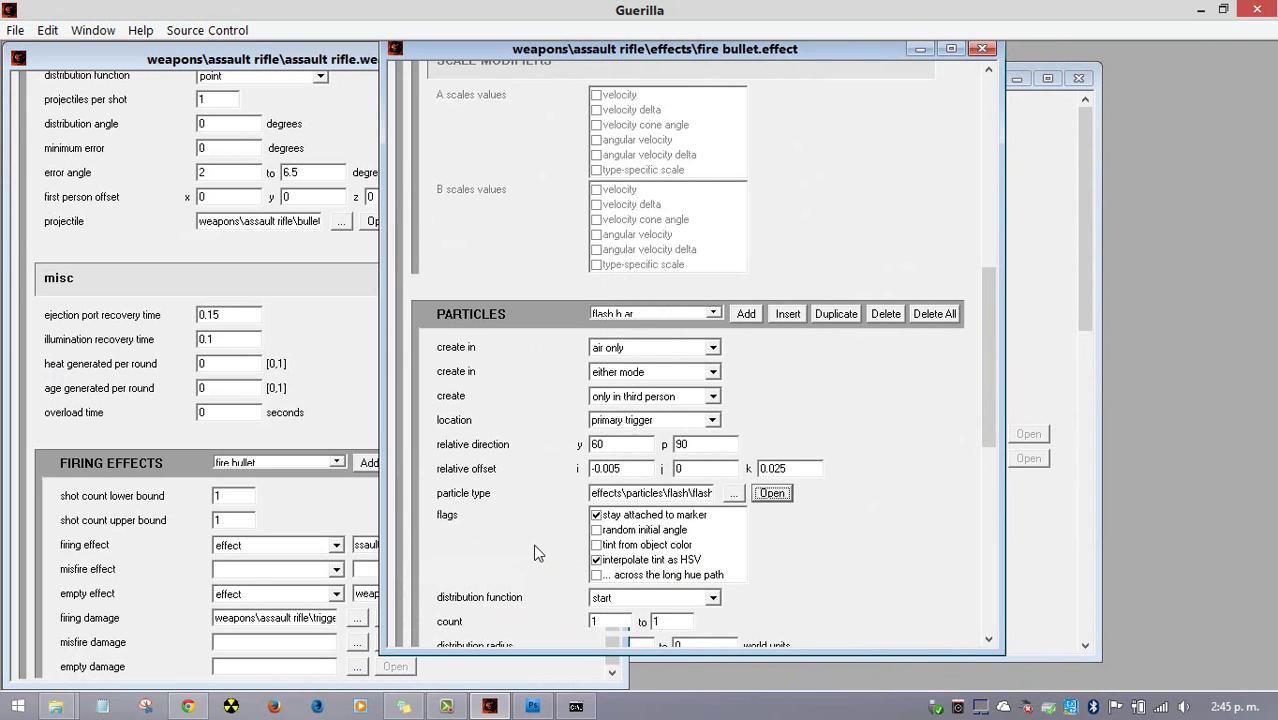
pyautogui.click(634, 318)
pyautogui.click(634, 318)
pyautogui.scroll(-1, 634, 318)
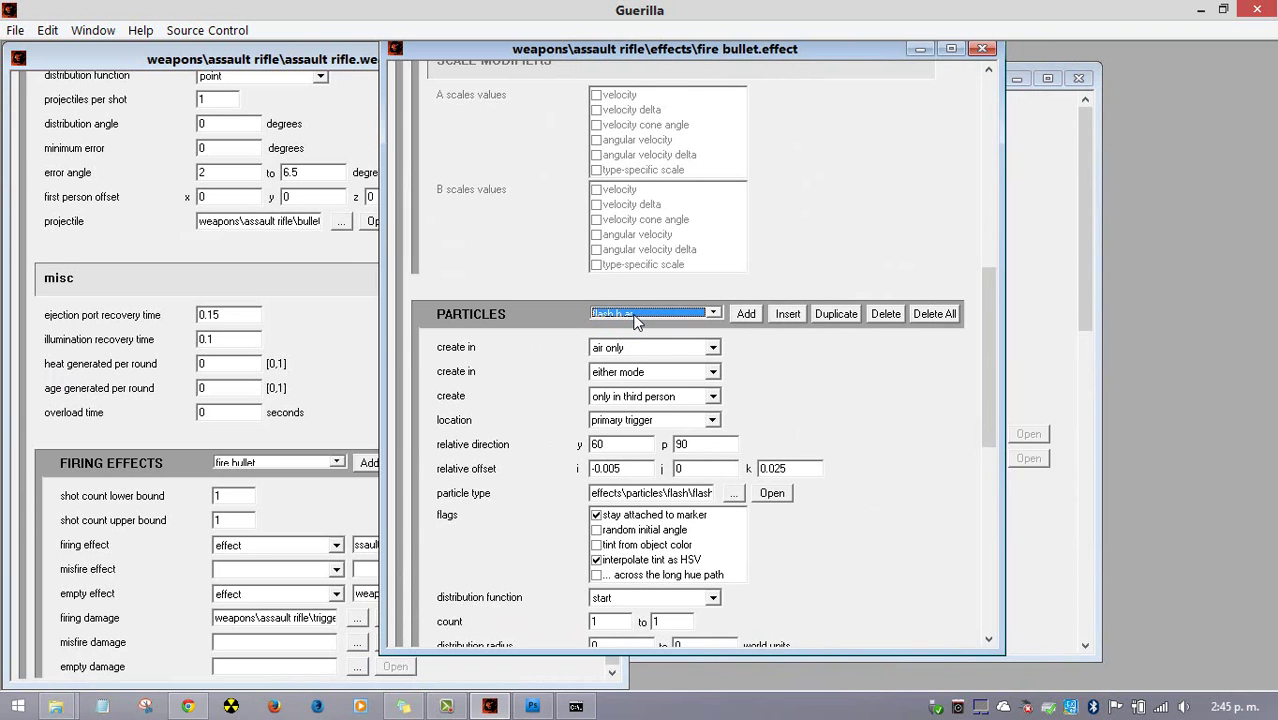
pyautogui.moveTo(632, 60); pyautogui.dragTo(386, 104)
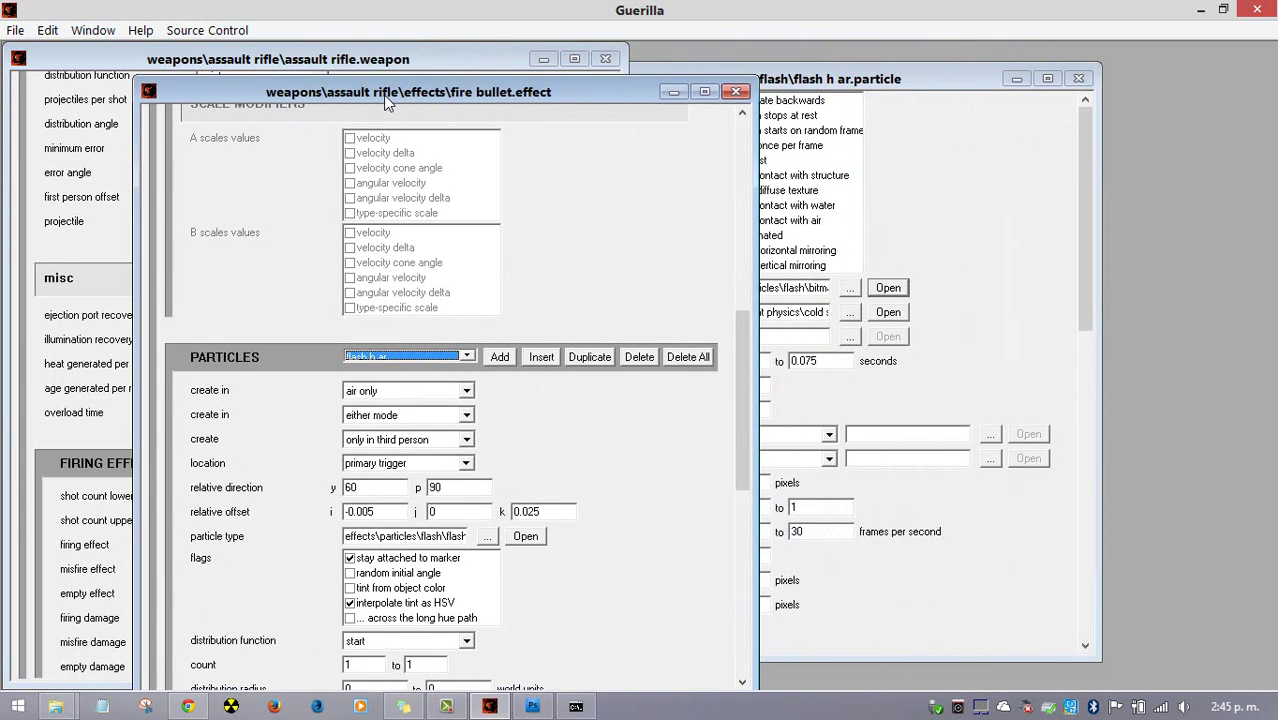
# Open the flash h ar particle type and its assigned bitmap tag, preview the sprites, inspect the bitmap data and close that tag
pyautogui.doubleClick(455, 536)
pyautogui.click(525, 536)
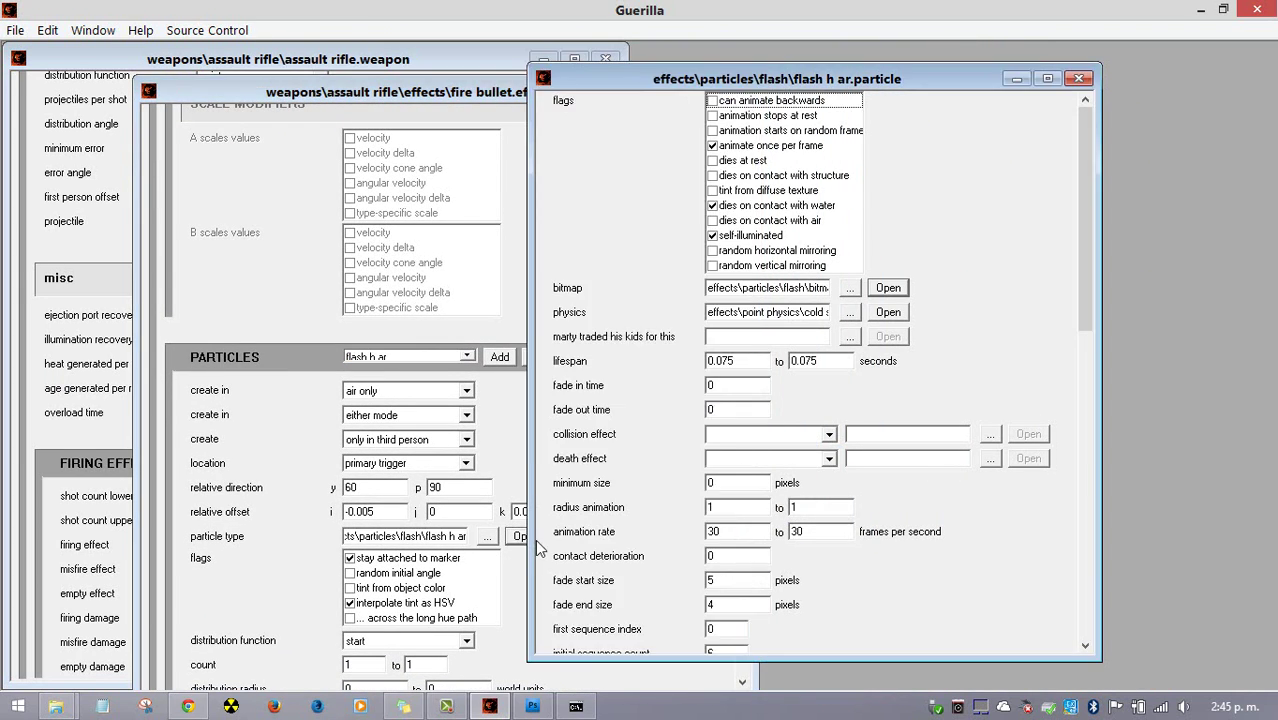
pyautogui.click(887, 290)
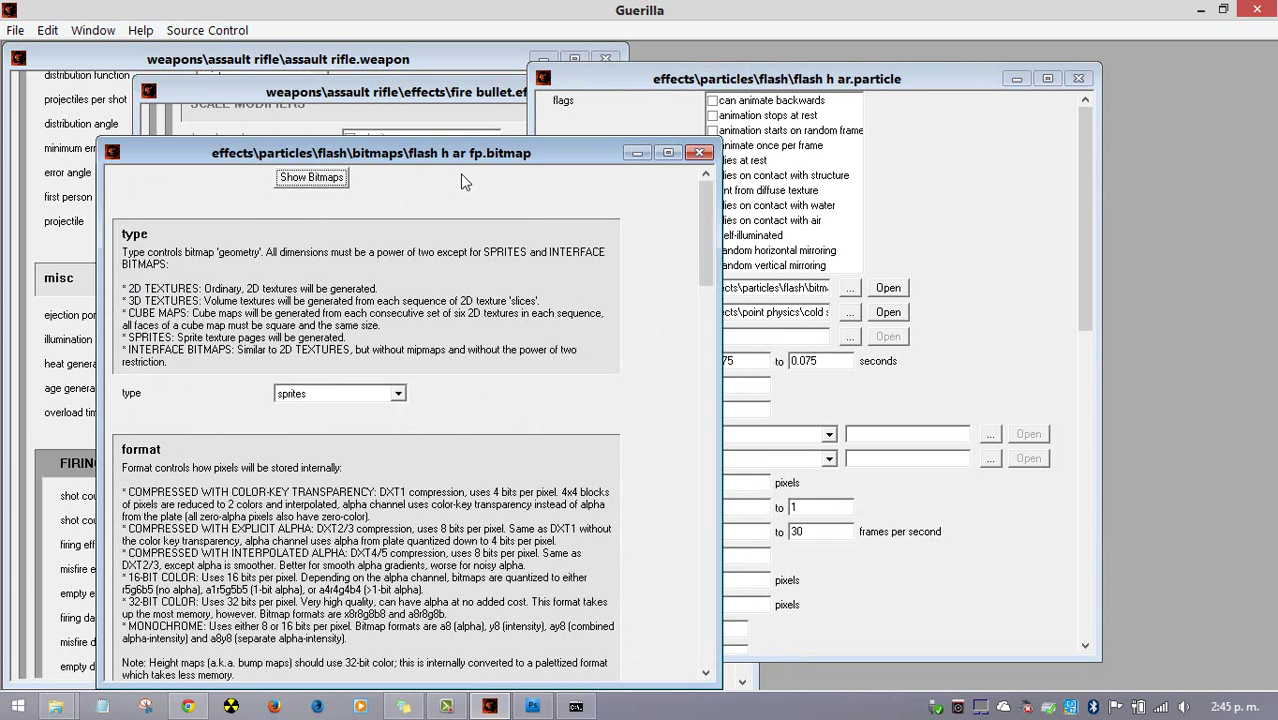
pyautogui.click(312, 178)
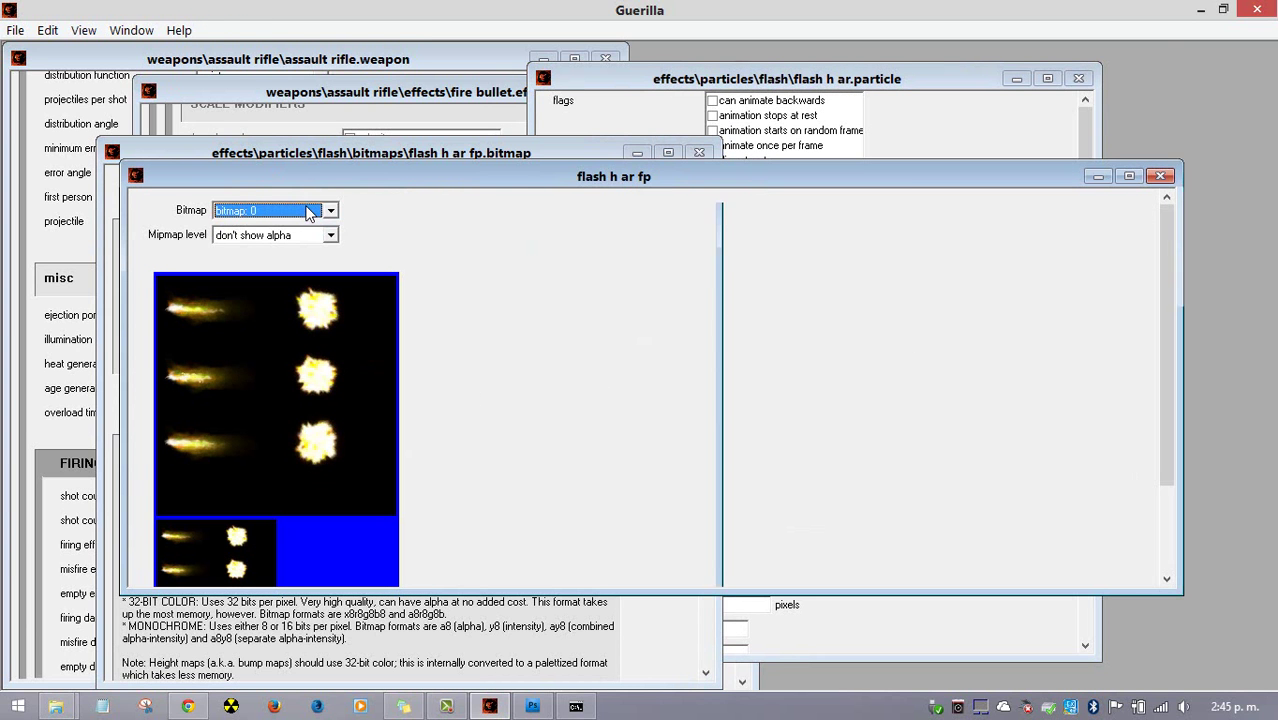
pyautogui.press('Escape')
pyautogui.moveTo(700, 233); pyautogui.dragTo(678, 600)
pyautogui.doubleClick(281, 434)
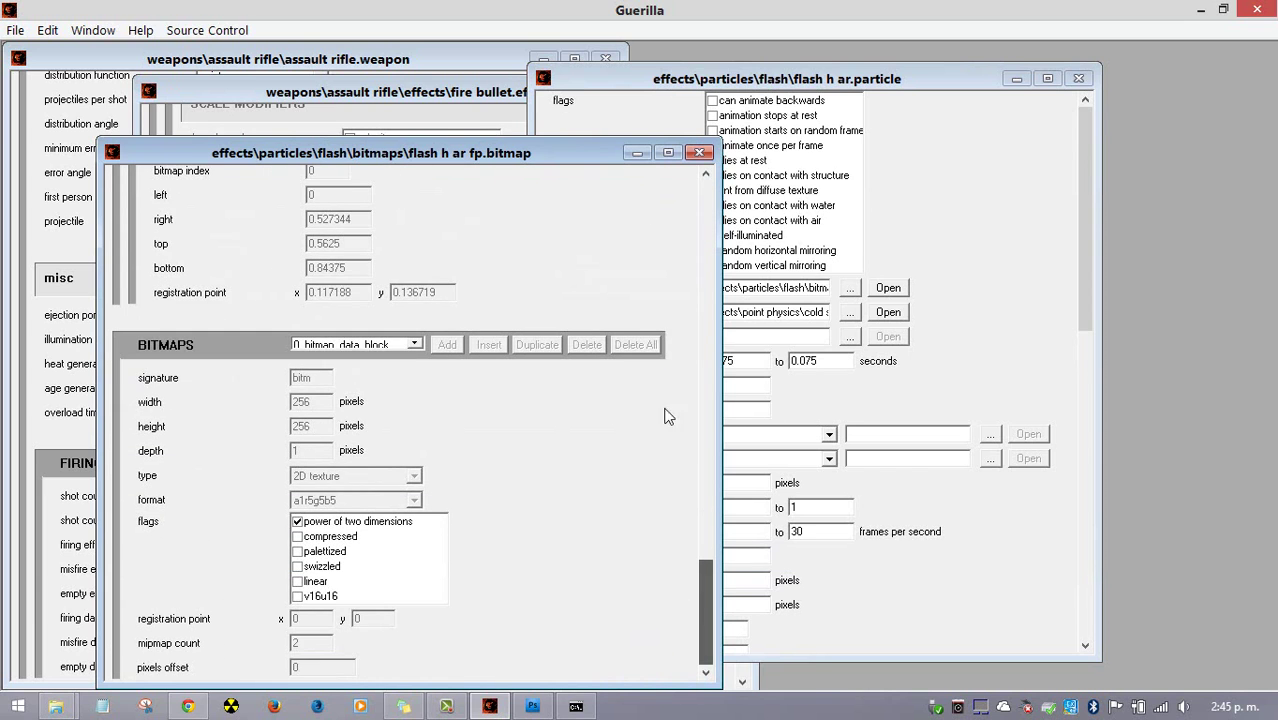
pyautogui.click(700, 152)
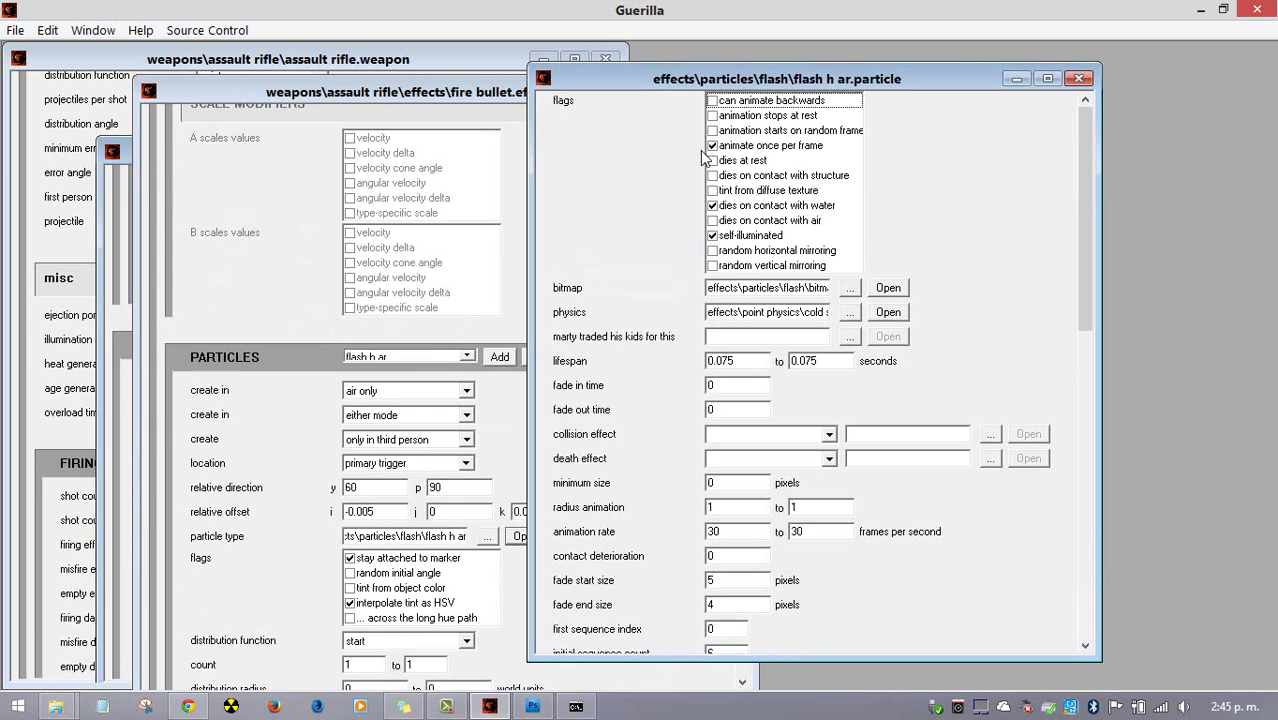
# Replace the flash h ar particle's bitmap reference with sp1 from the user1 folder
pyautogui.click(849, 288)
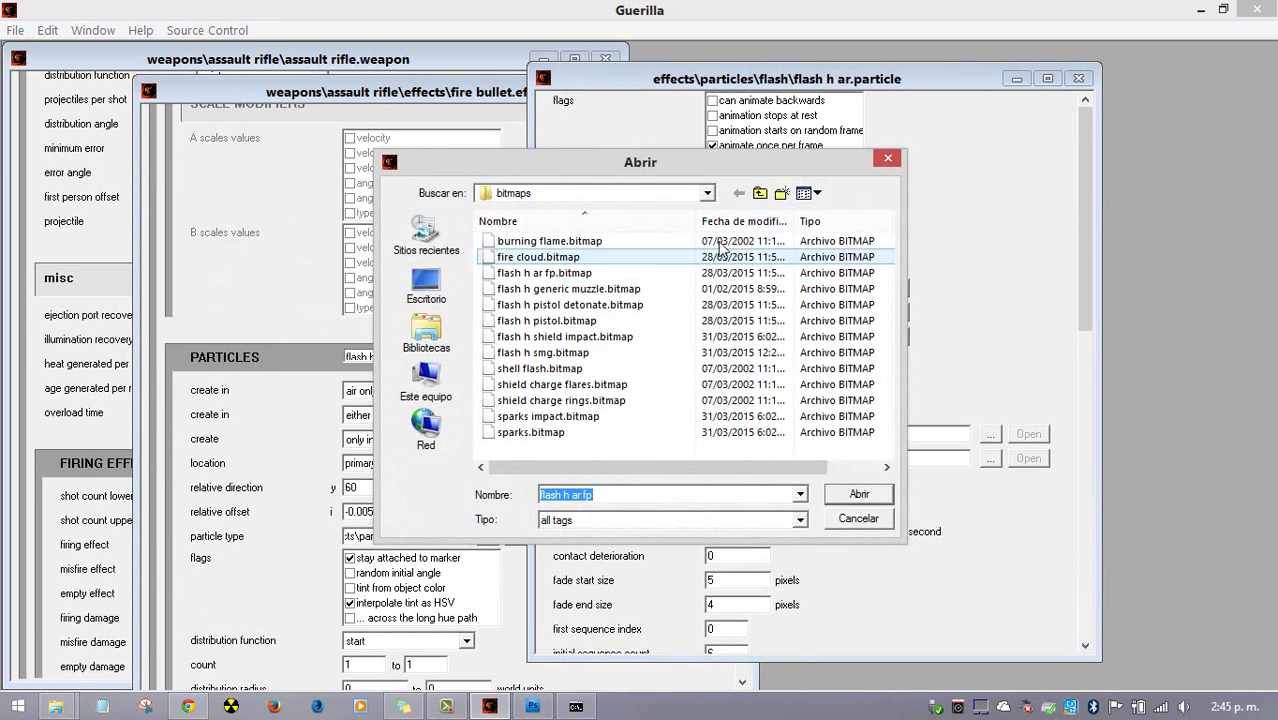
pyautogui.click(762, 195)
pyautogui.click(763, 197)
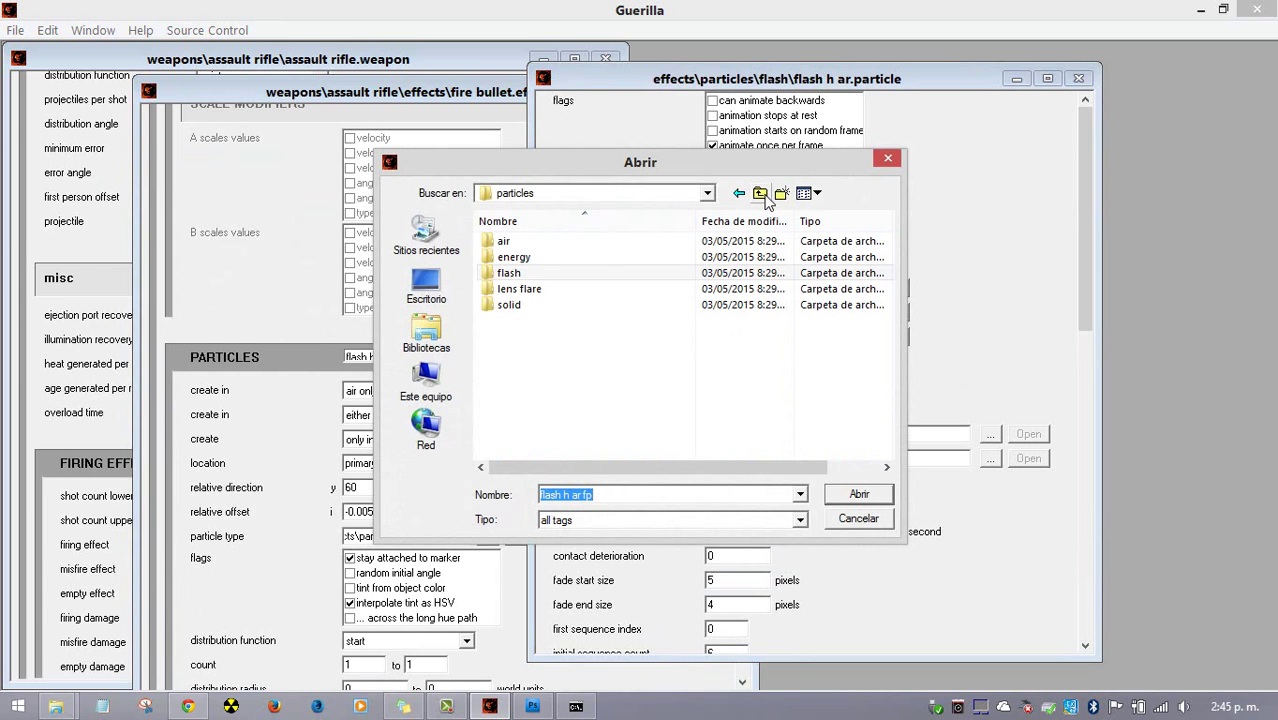
pyautogui.click(762, 195)
pyautogui.click(762, 195)
pyautogui.scroll(3, 699, 260)
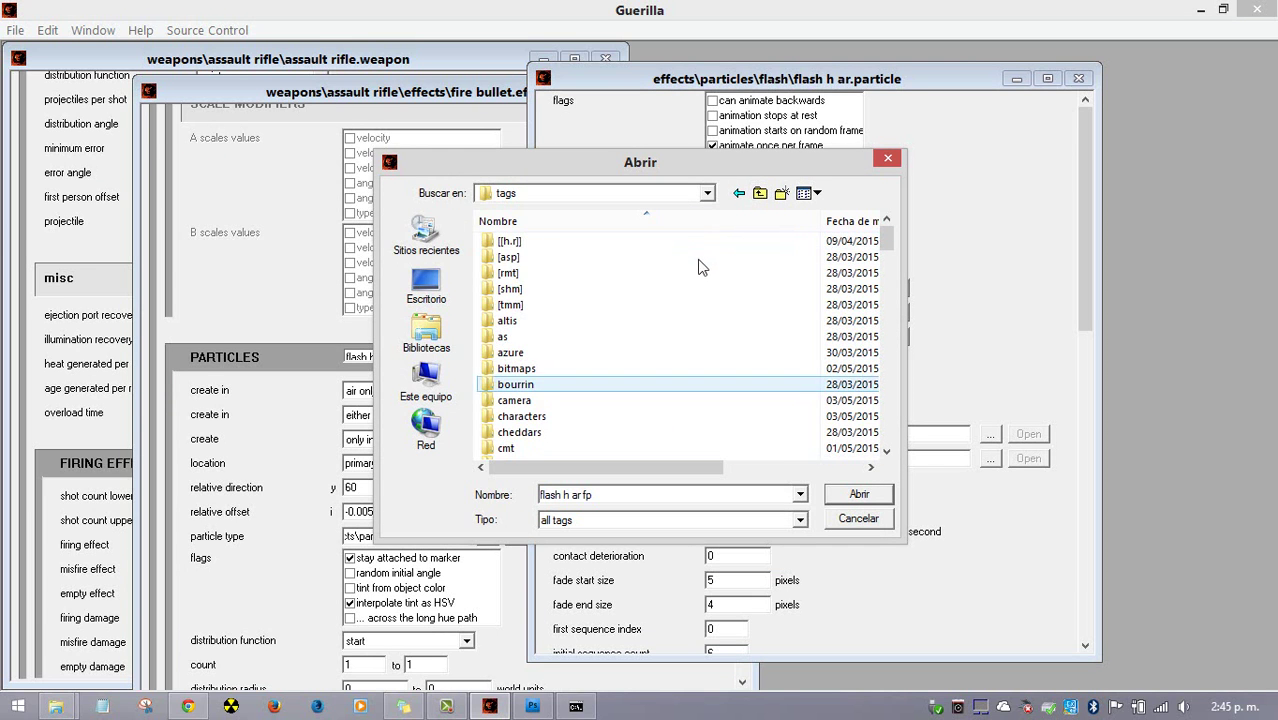
pyautogui.scroll(-2, 568, 363)
pyautogui.click(603, 497)
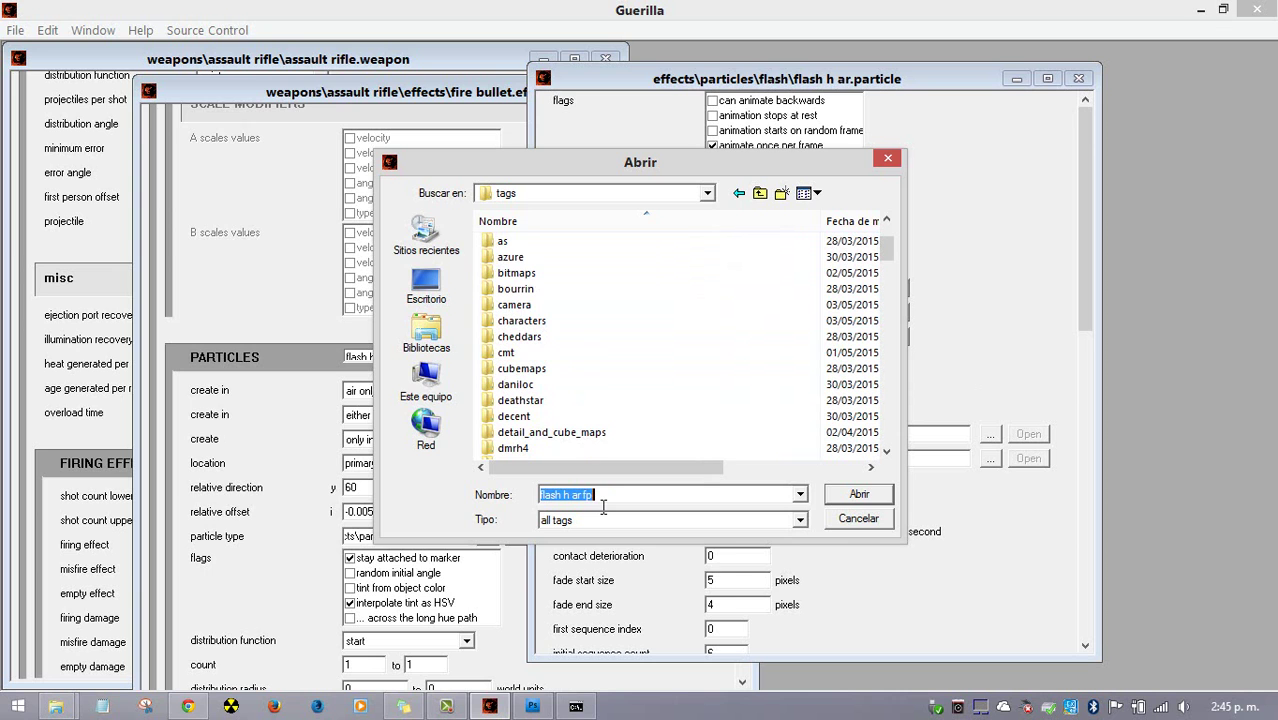
pyautogui.write('user1')
pyautogui.press('Return')
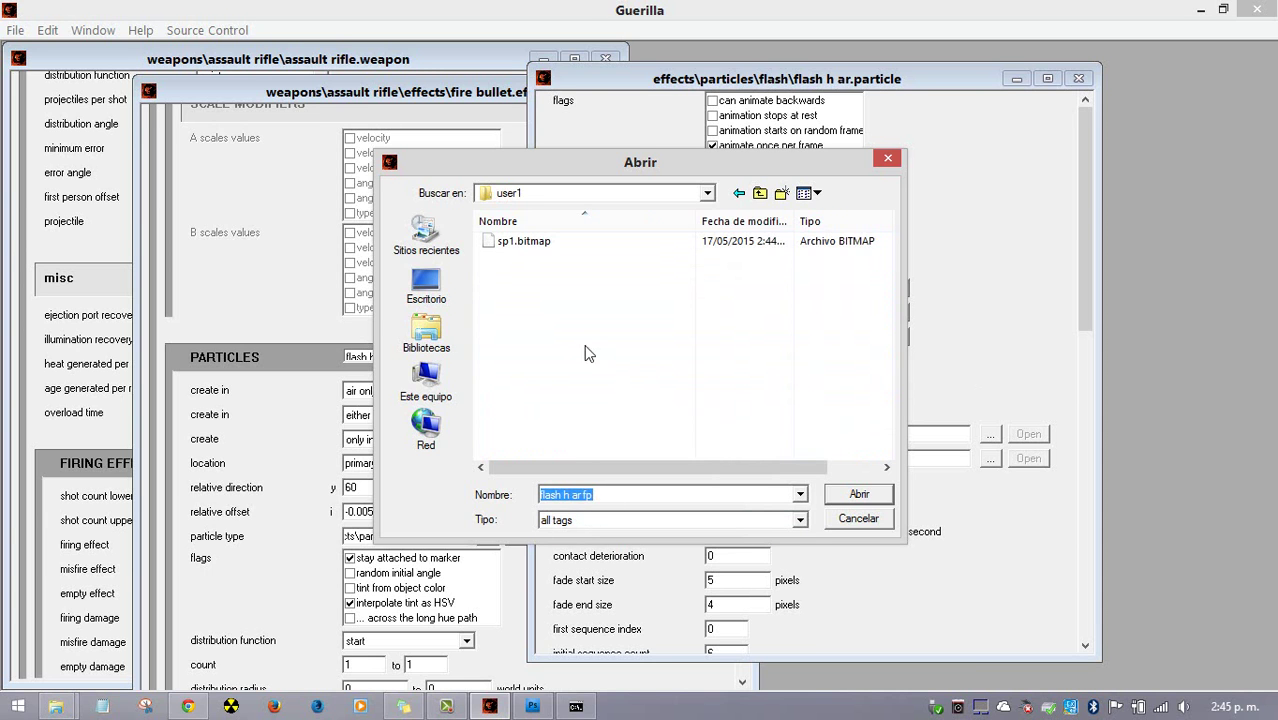
pyautogui.doubleClick(561, 243)
pyautogui.scroll(-8, 1058, 162)
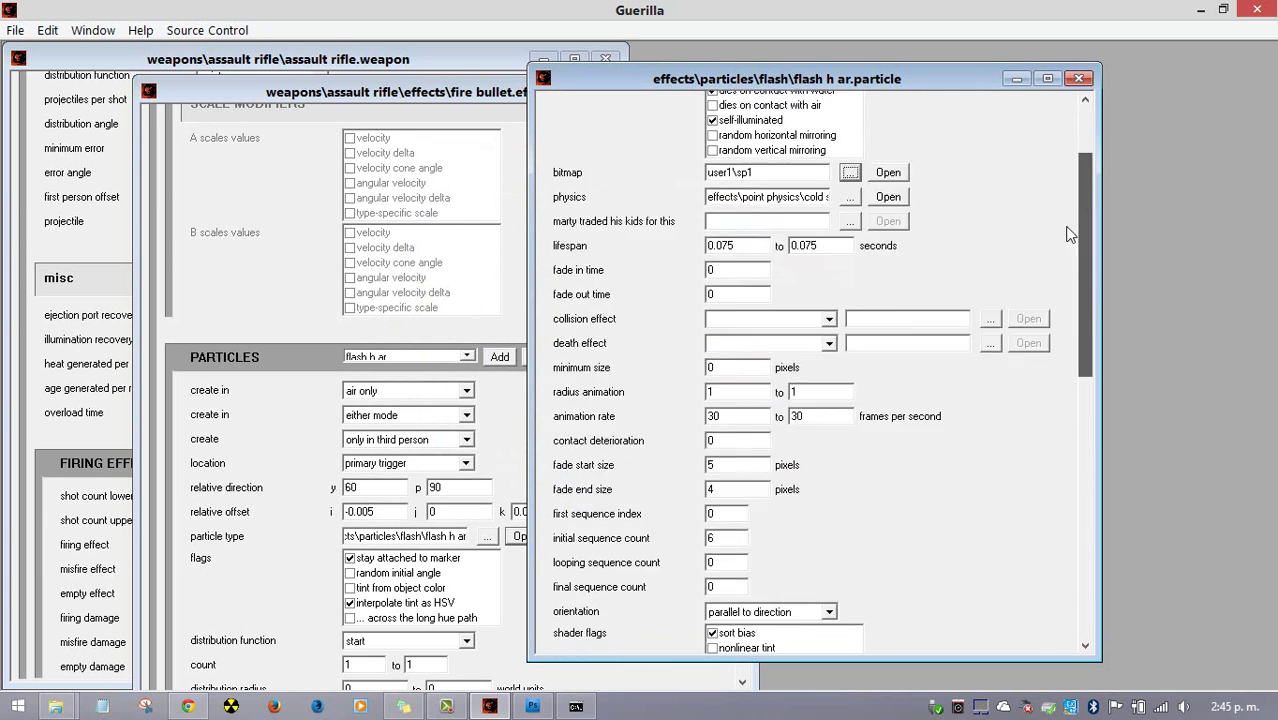
# Save and close the flash h ar particle tag, close the remaining effect and weapon tags, and switch to Photoshop
pyautogui.scroll(8, 1058, 162)
pyautogui.click(1079, 79)
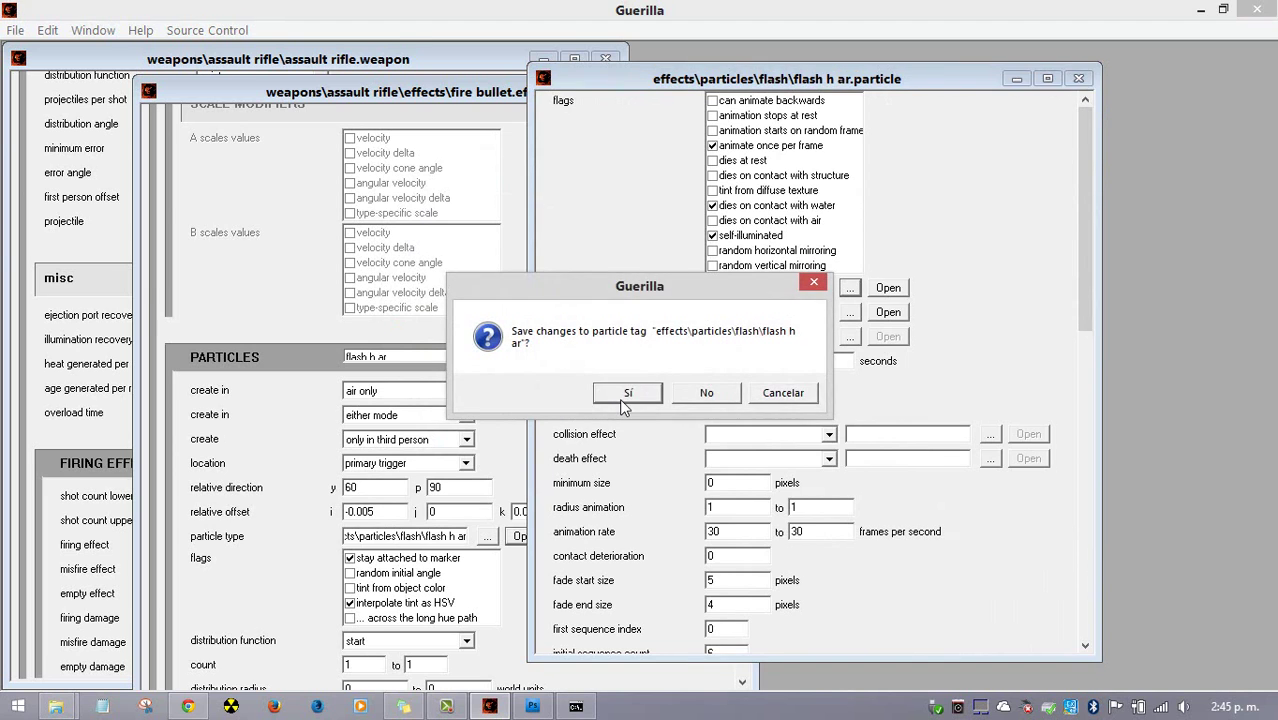
pyautogui.click(628, 390)
pyautogui.click(735, 93)
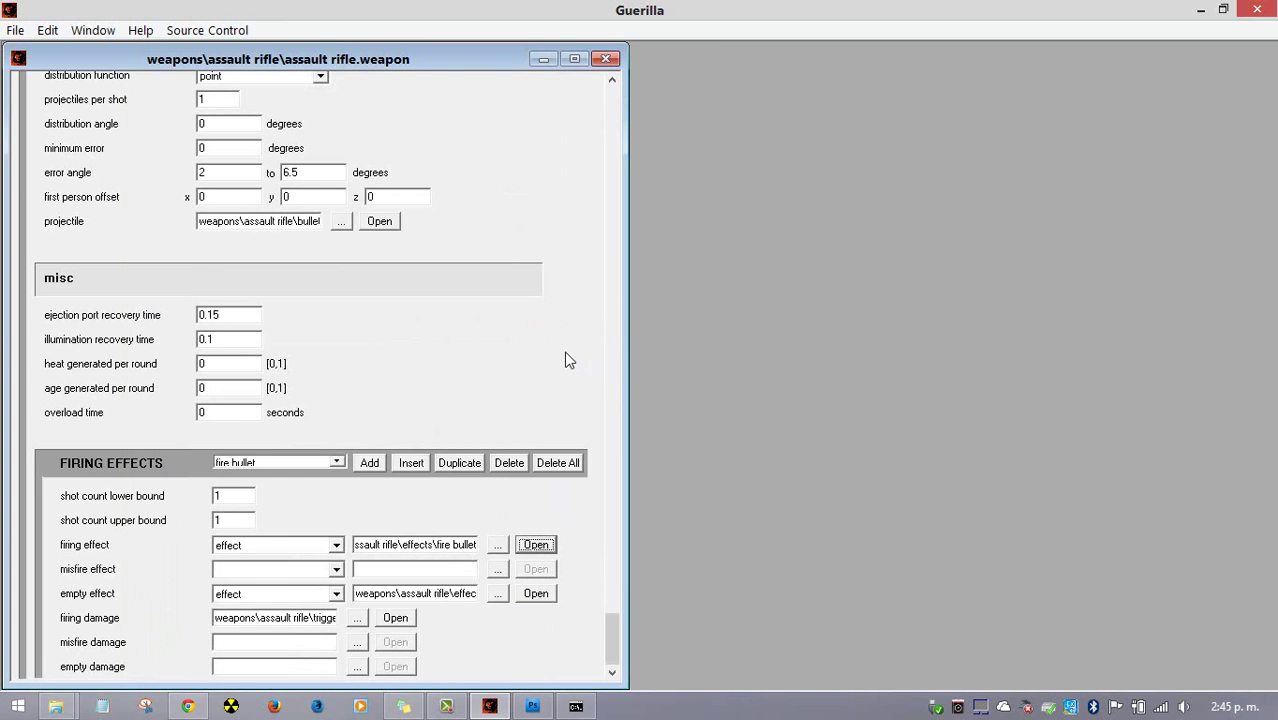
pyautogui.click(607, 59)
pyautogui.click(532, 706)
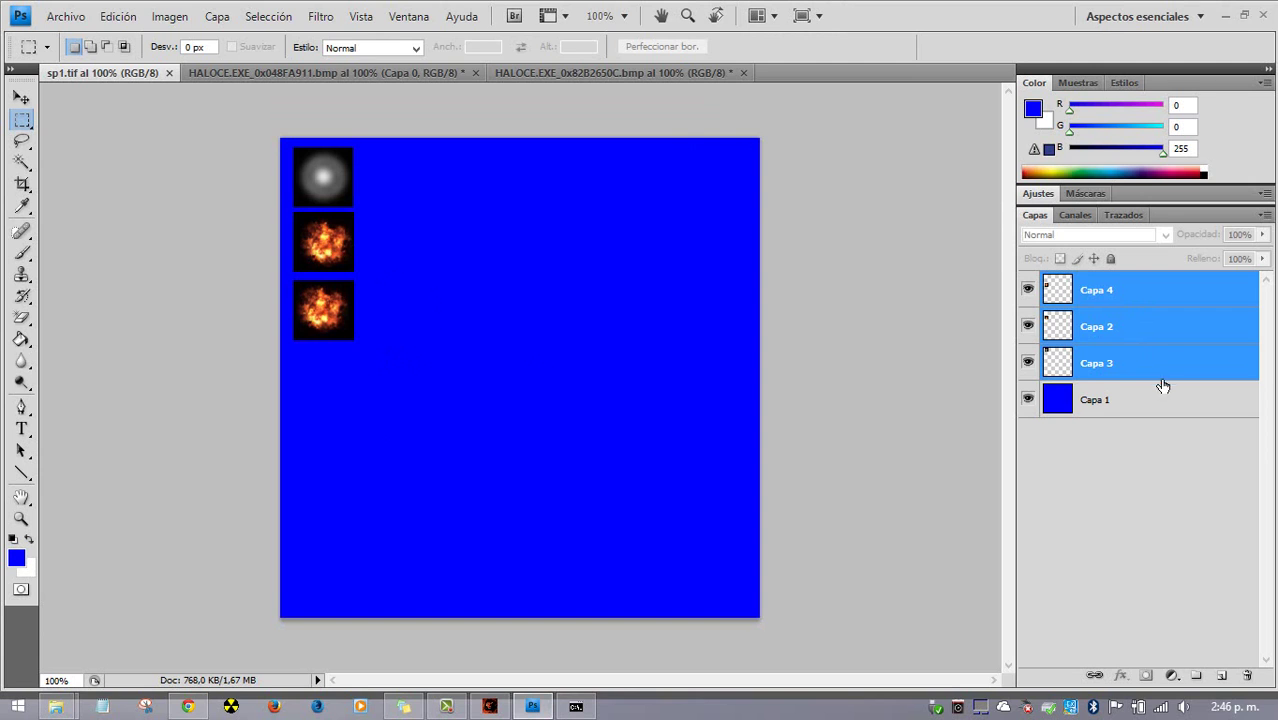
# Try rotating the explosion sprite on layer Capa 2 by about 21 degrees, and undo the rotation
pyautogui.click(1084, 327)
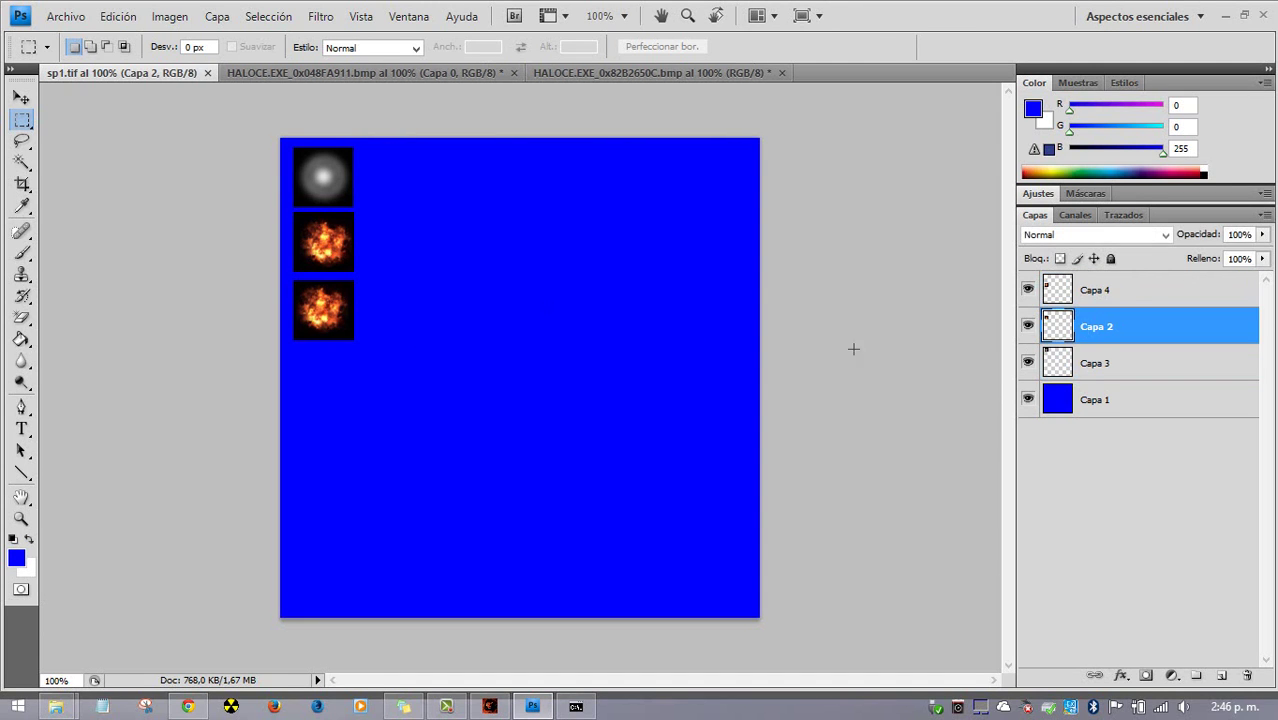
pyautogui.rightClick(333, 305)
pyautogui.click(400, 463)
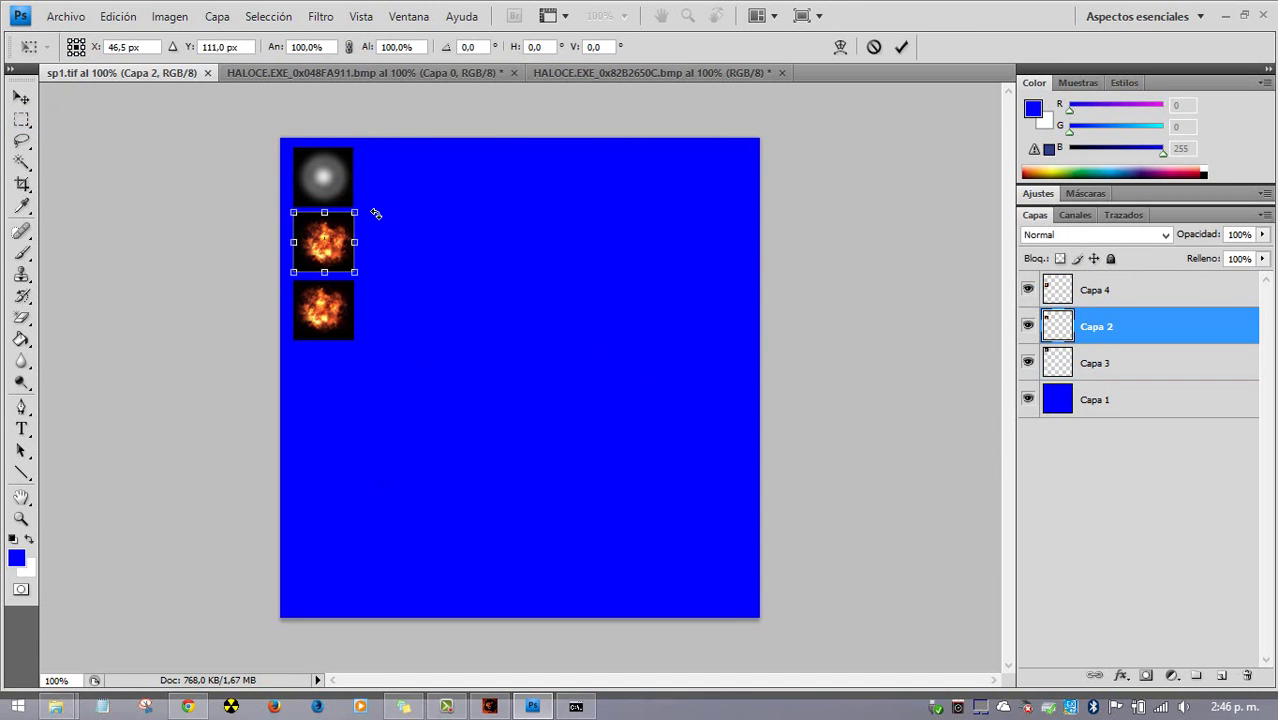
pyautogui.moveTo(375, 214); pyautogui.dragTo(390, 236)
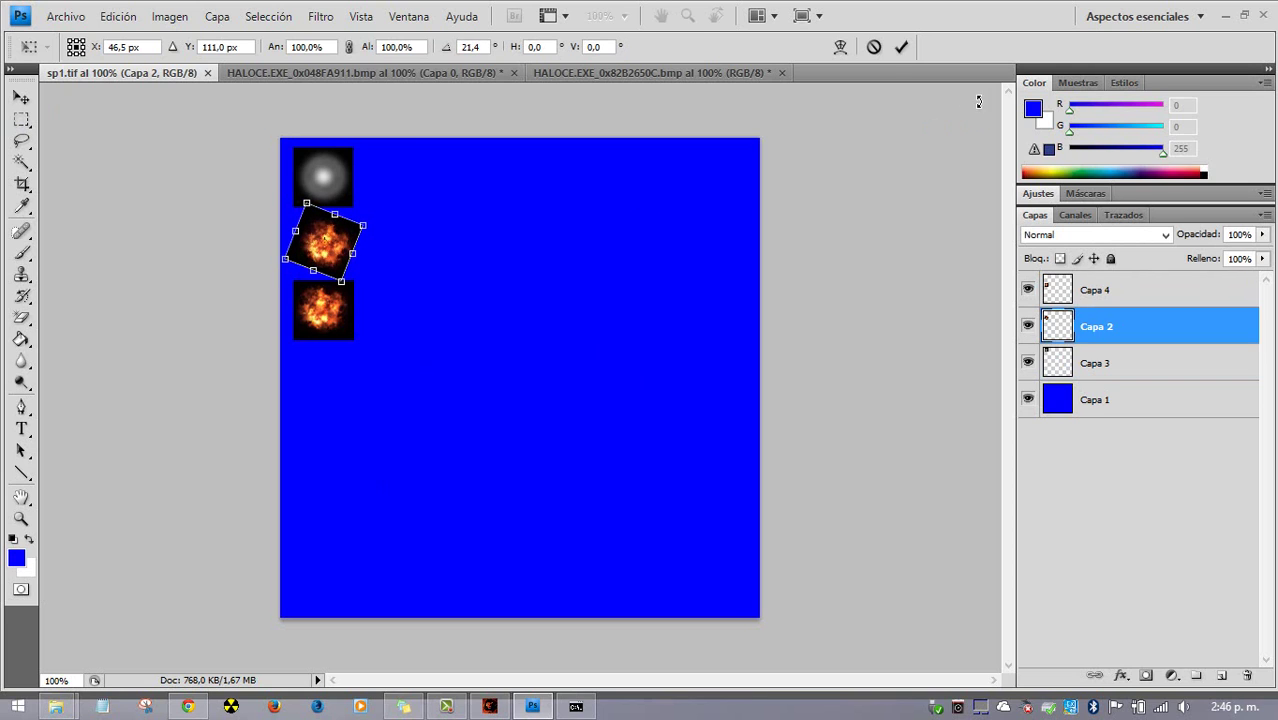
pyautogui.click(901, 46)
pyautogui.press('m')
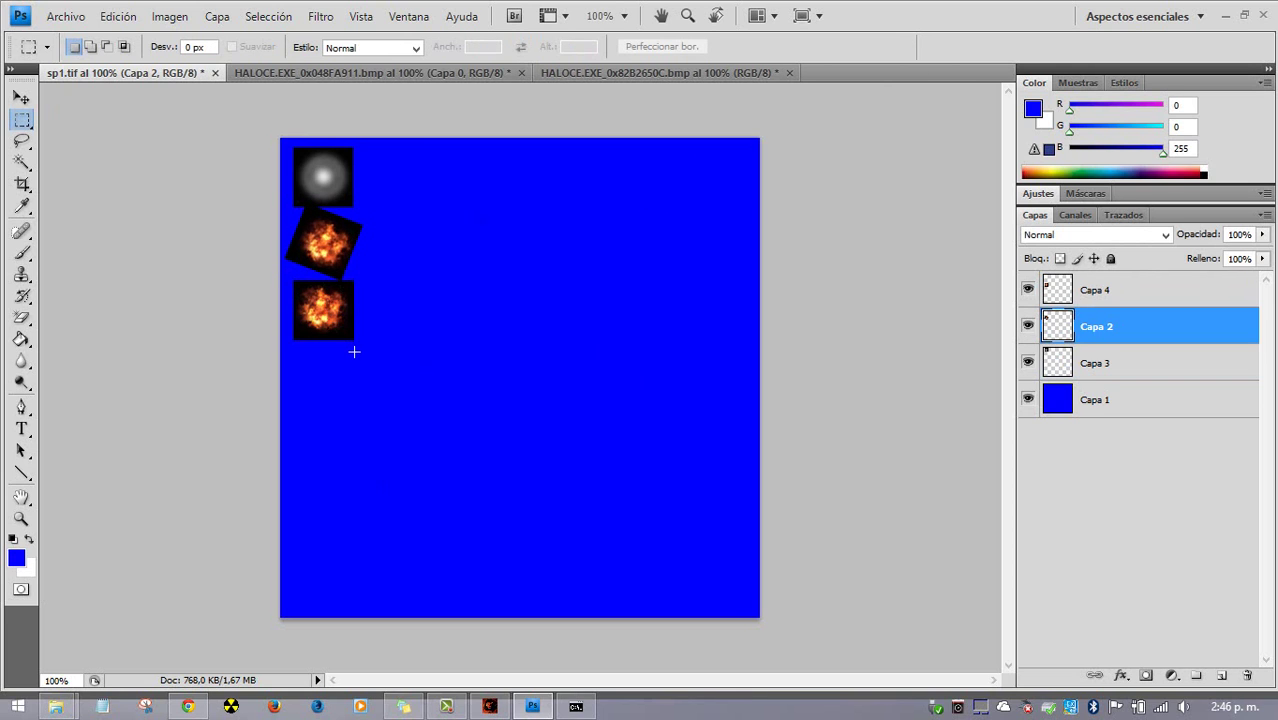
pyautogui.hotkey('ctrl', 'z')
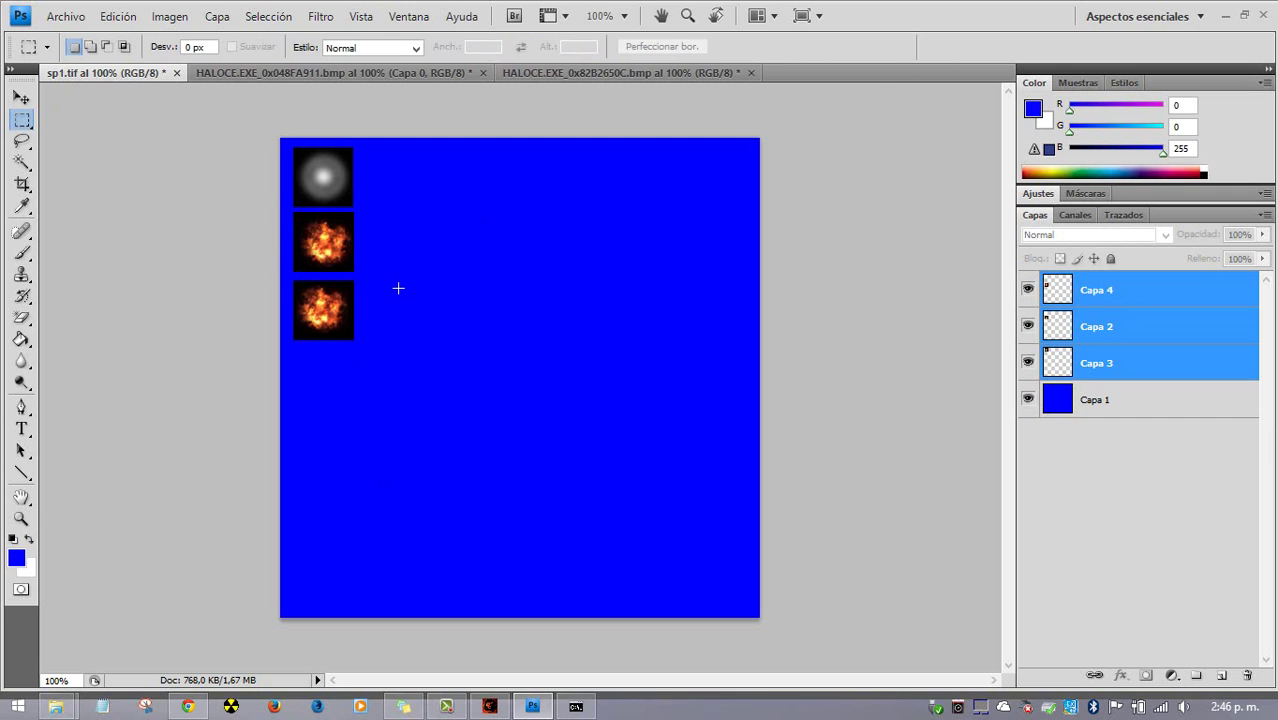
# Rotate the explosion sprite on layer Capa 2 by about 89 degrees with Free Transform
pyautogui.click(1148, 335)
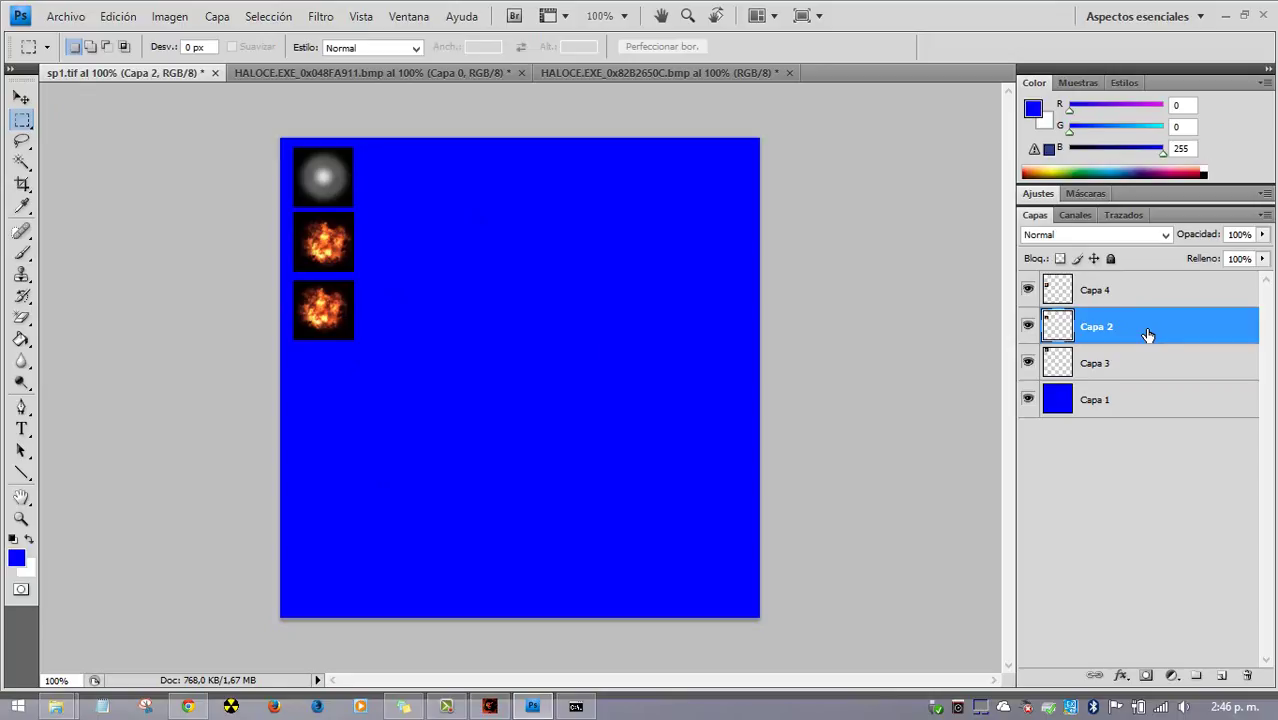
pyautogui.rightClick(318, 256)
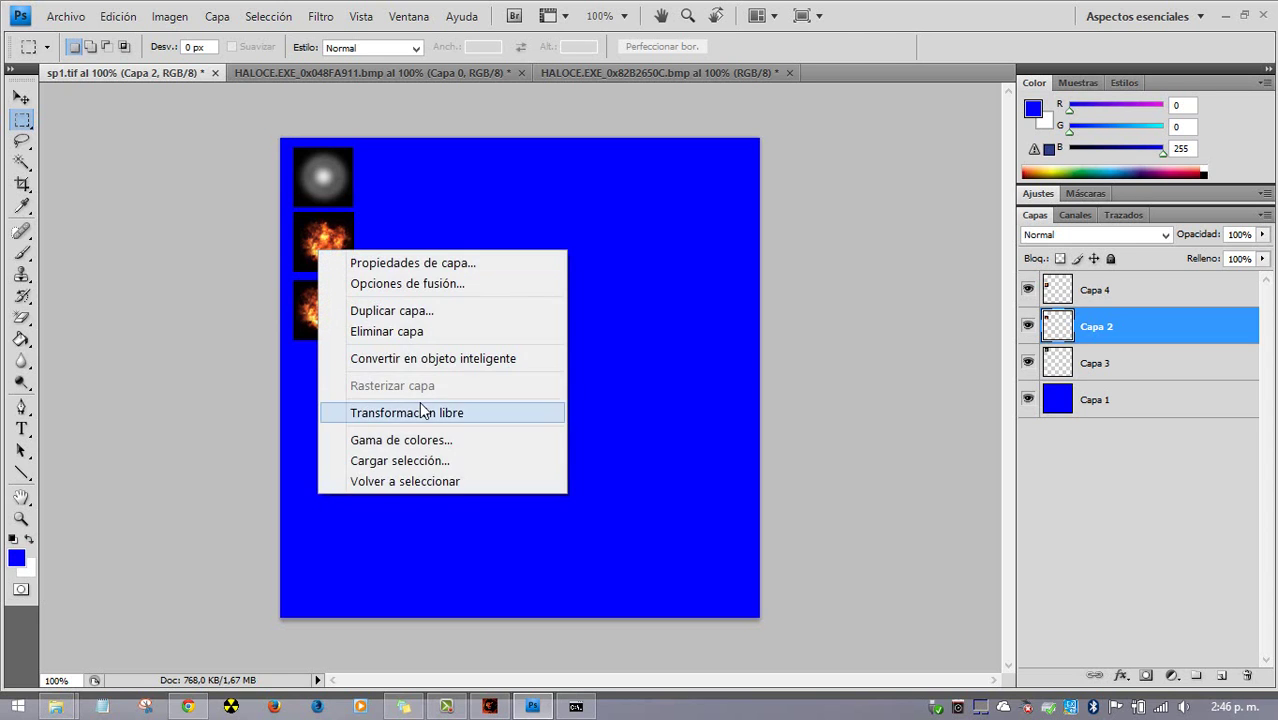
pyautogui.click(428, 411)
pyautogui.moveTo(379, 217); pyautogui.dragTo(408, 321)
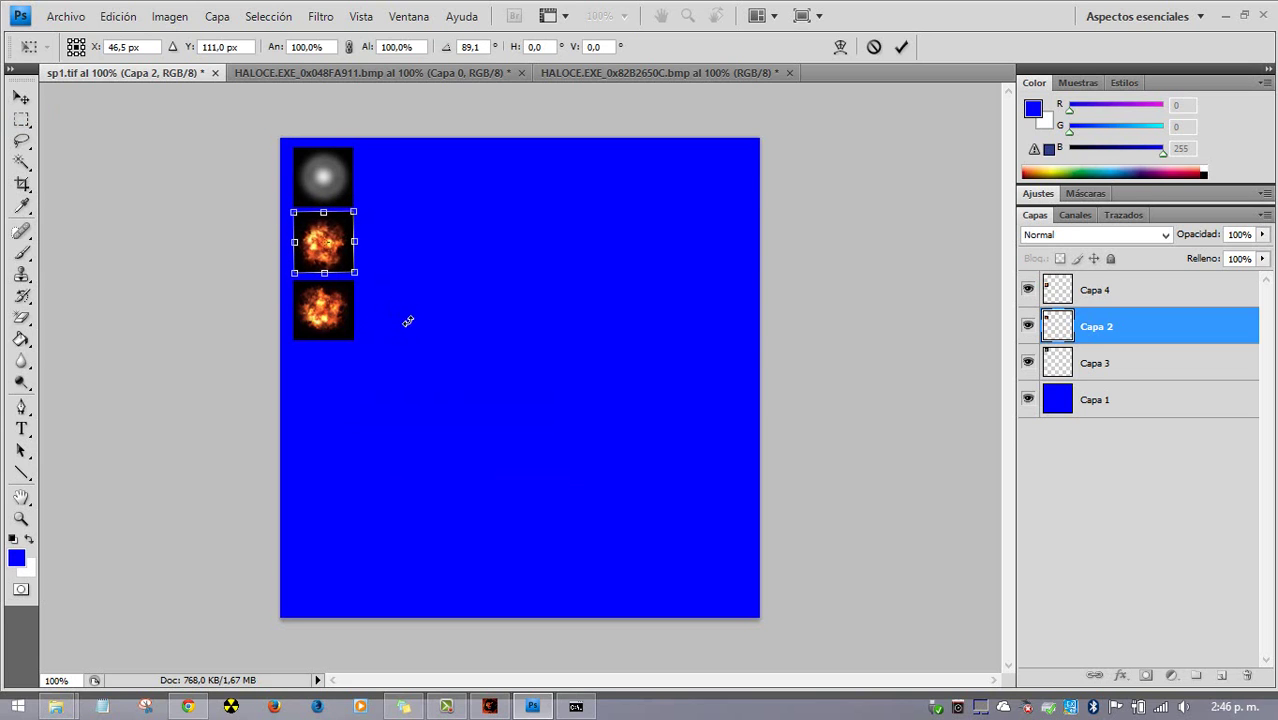
pyautogui.click(896, 49)
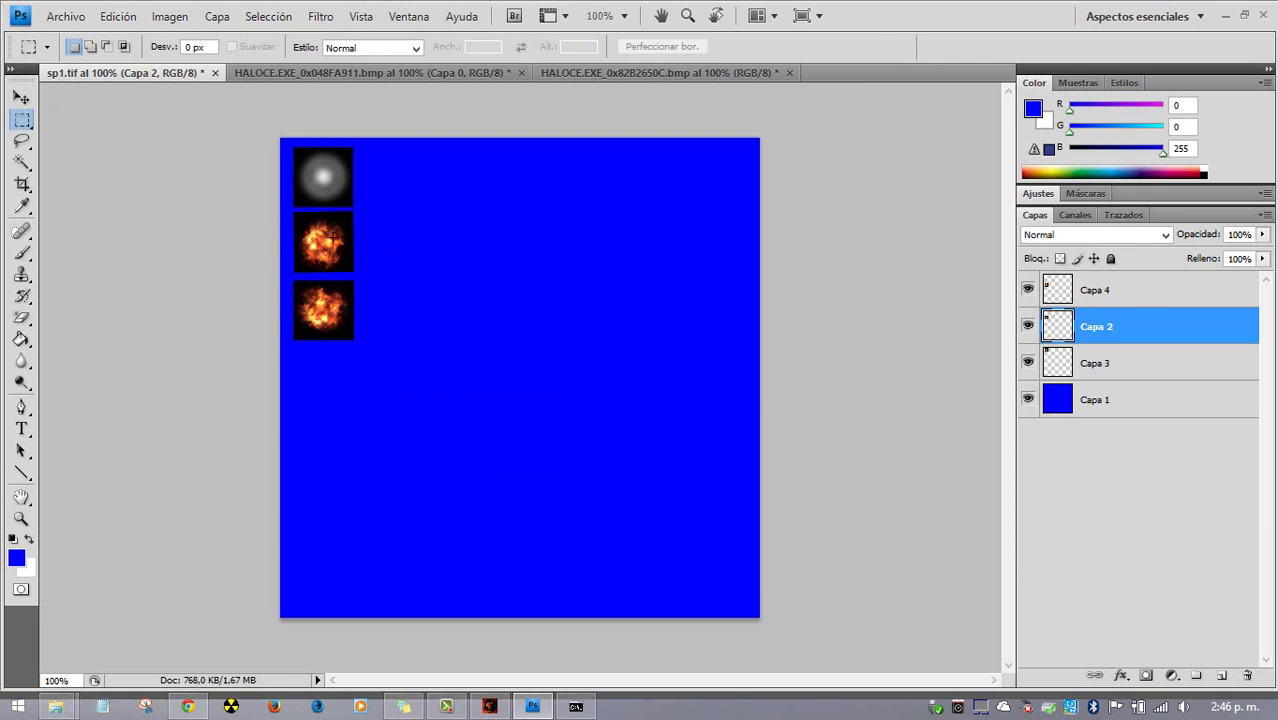
pyautogui.moveTo(379, 206); pyautogui.dragTo(436, 237)
pyautogui.click(354, 272)
pyautogui.moveTo(535, 705)
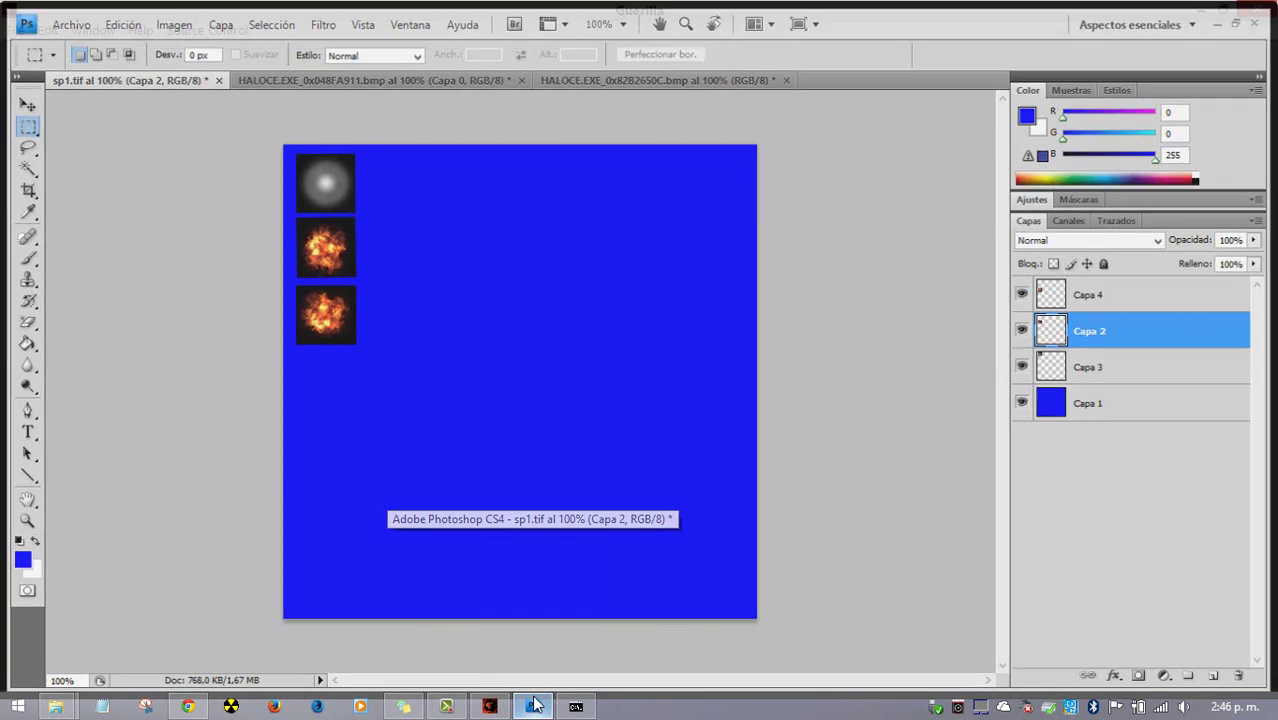
pyautogui.click(535, 705)
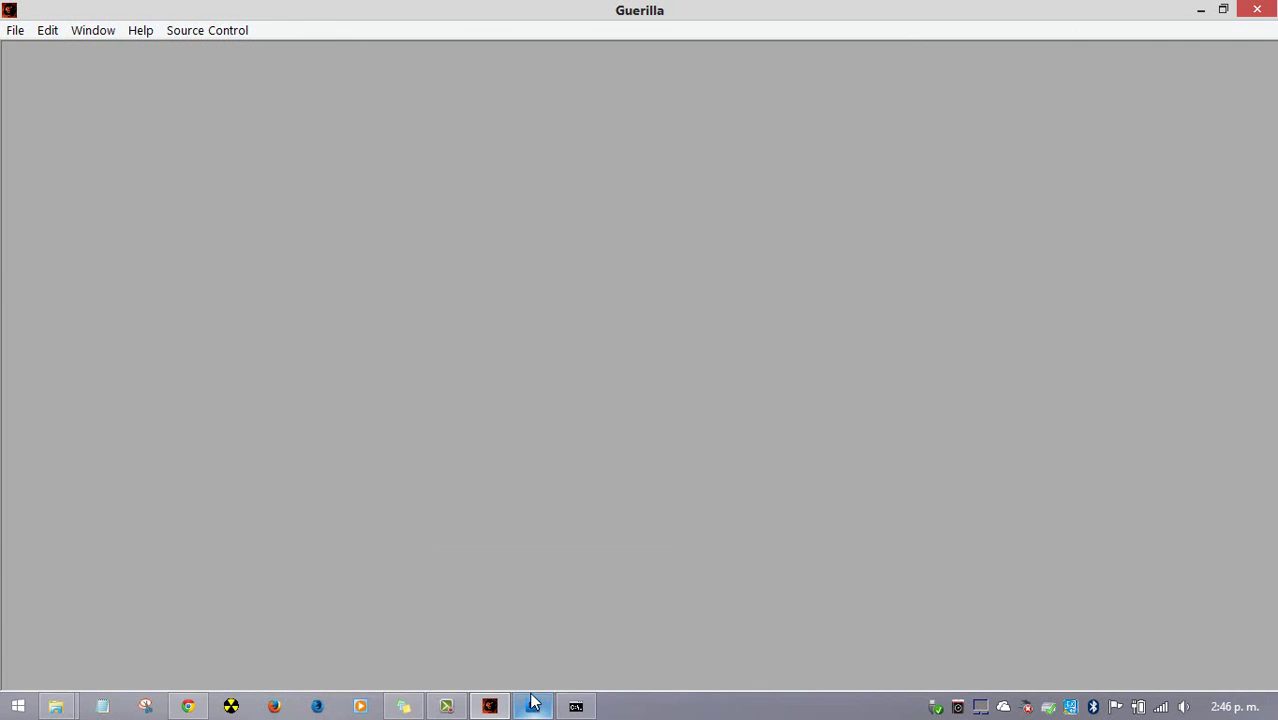
pyautogui.click(489, 706)
pyautogui.click(489, 706)
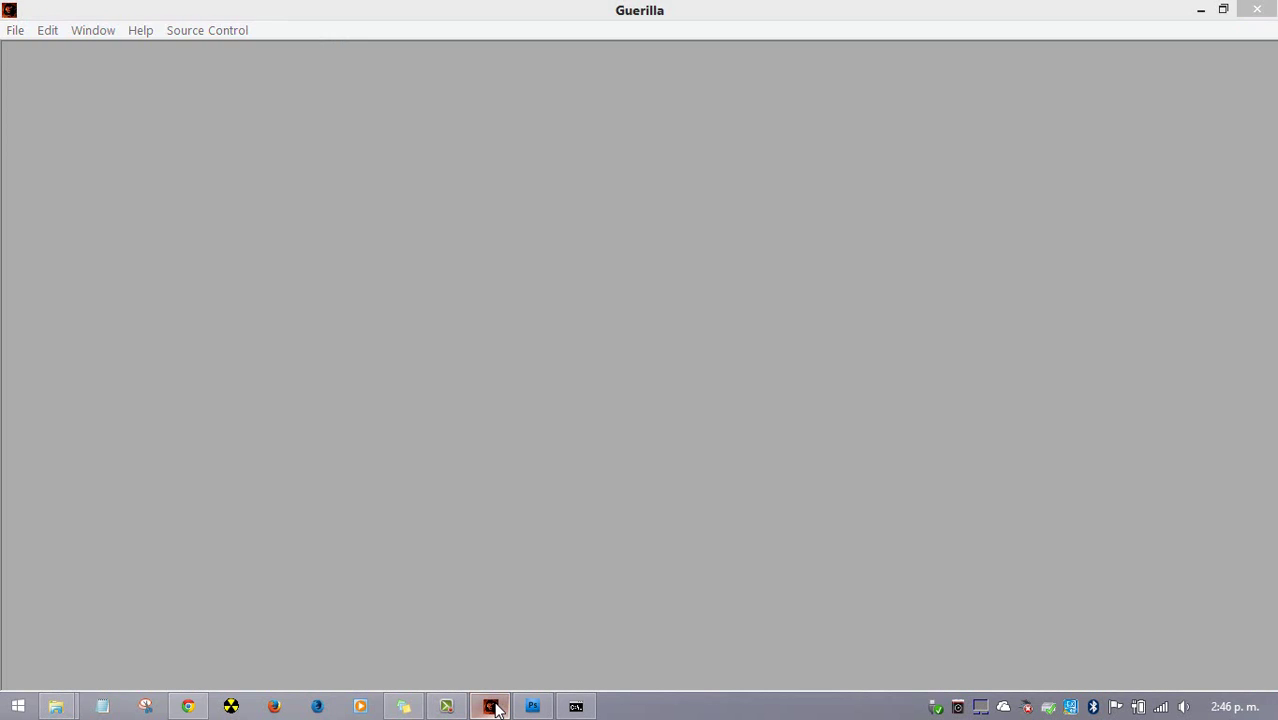
pyautogui.click(489, 706)
pyautogui.click(700, 505)
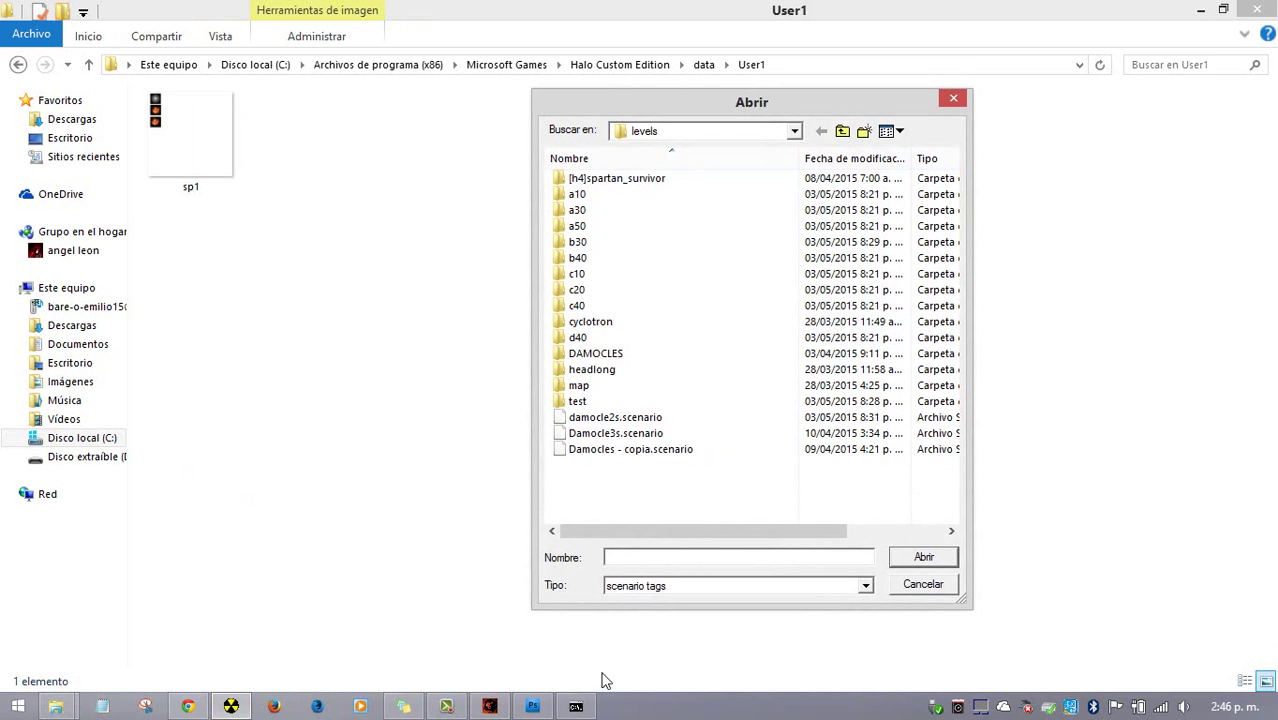
pyautogui.click(450, 708)
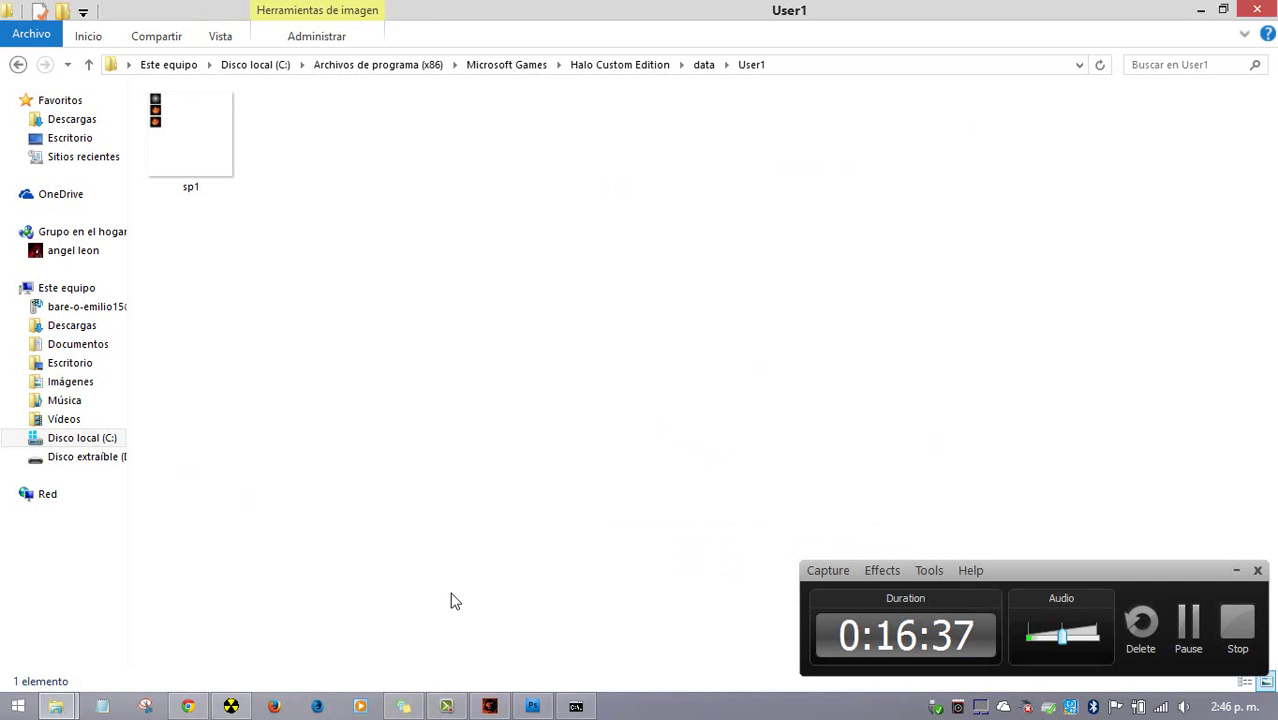
pyautogui.click(1236, 570)
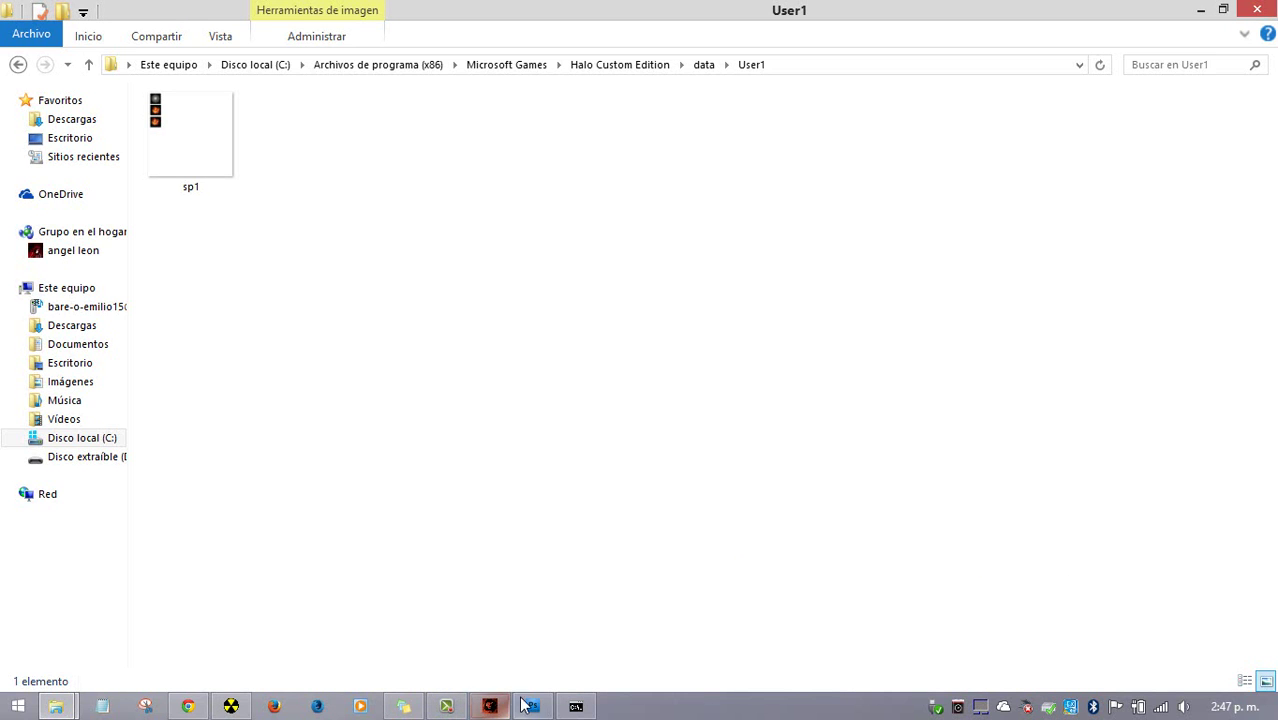
pyautogui.click(489, 706)
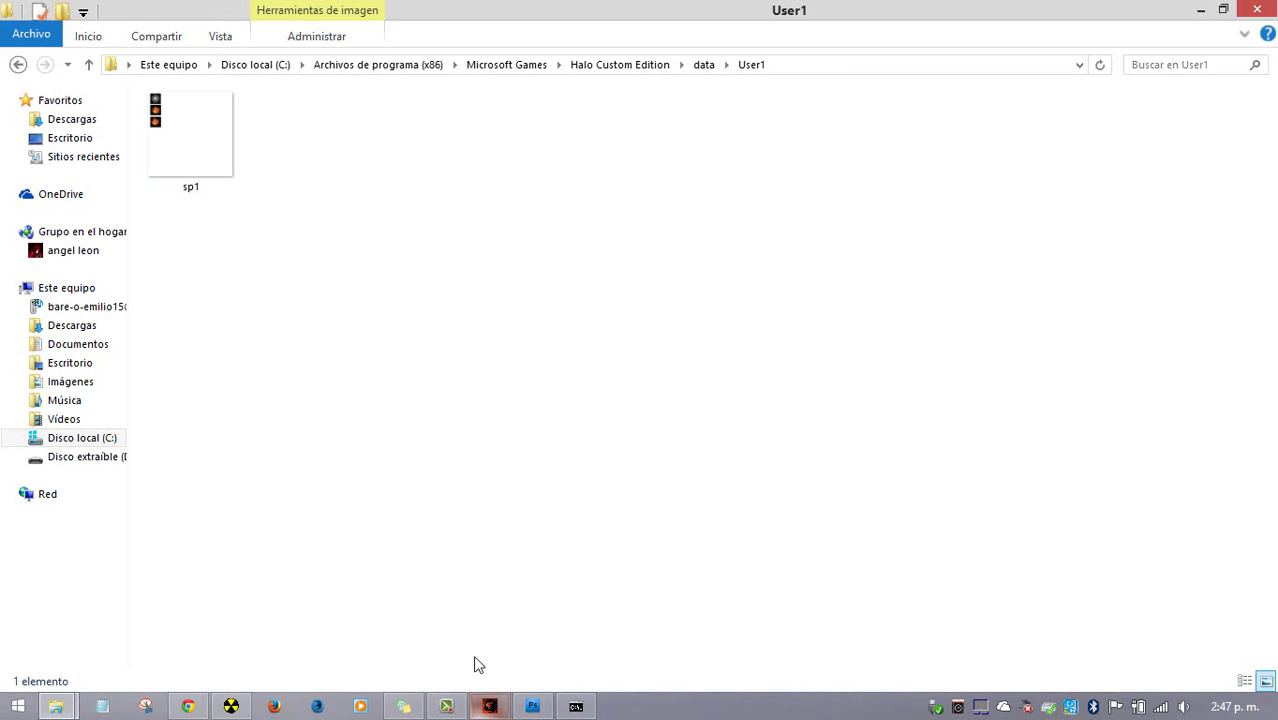
# Switch to Sapien and load the scenario from the tutorial folder inside levels\test
pyautogui.click(233, 706)
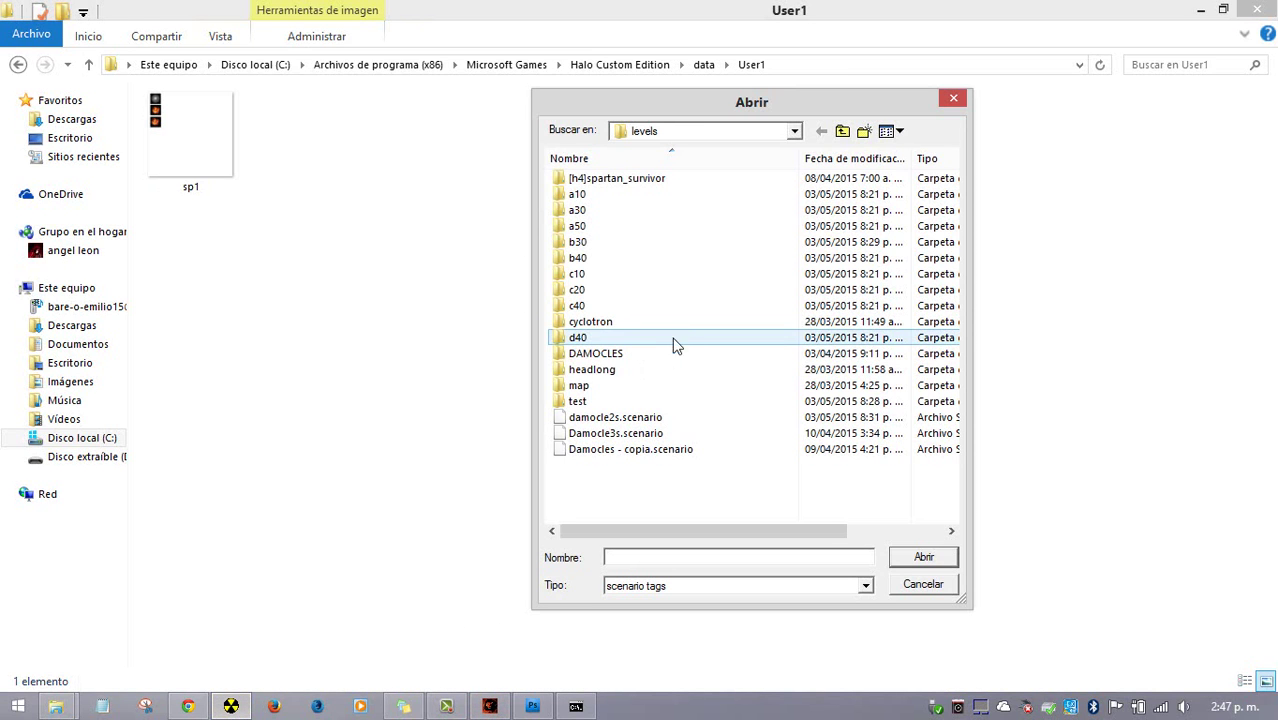
pyautogui.doubleClick(627, 401)
pyautogui.scroll(-1, 627, 401)
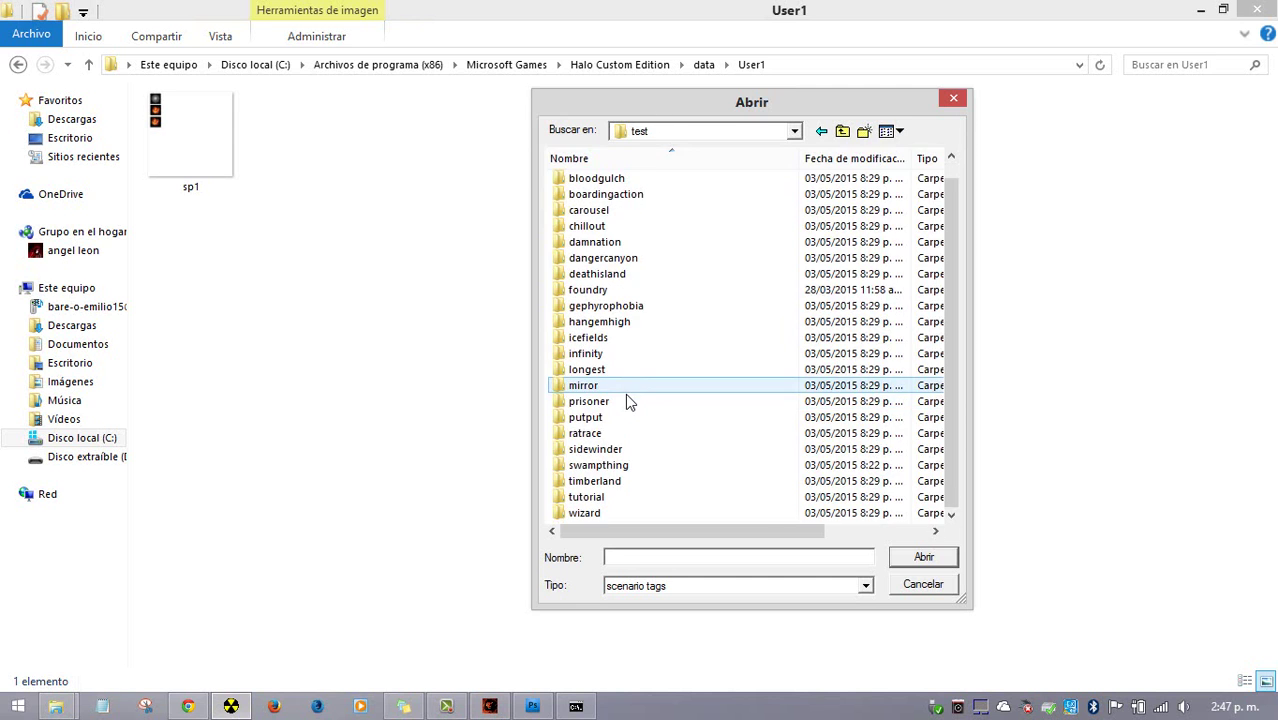
pyautogui.doubleClick(598, 497)
pyautogui.doubleClick(608, 226)
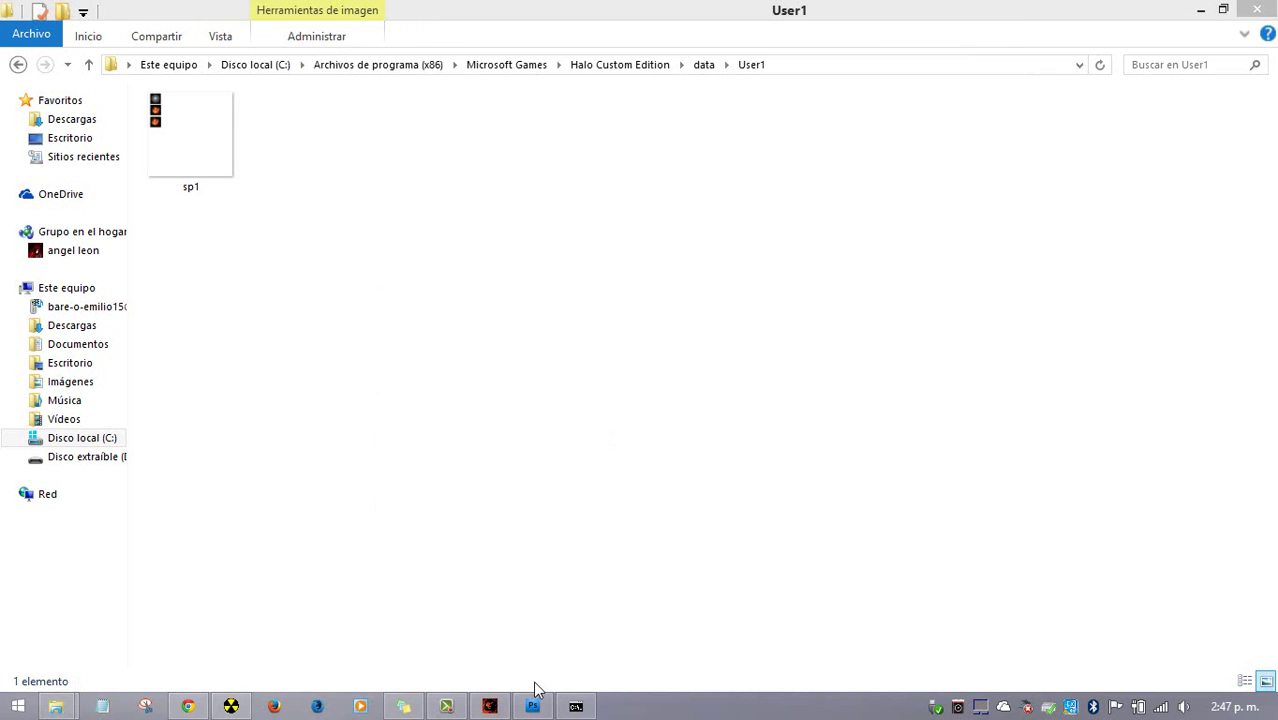
pyautogui.click(446, 706)
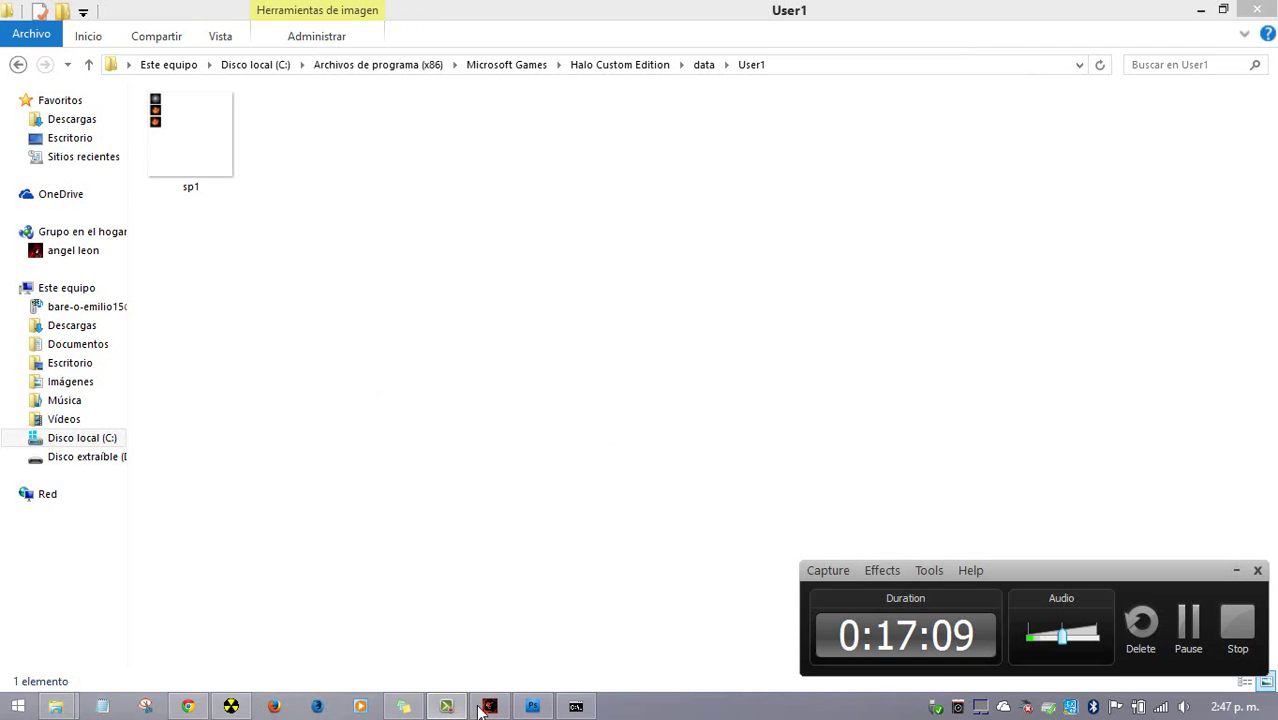
pyautogui.click(1190, 640)
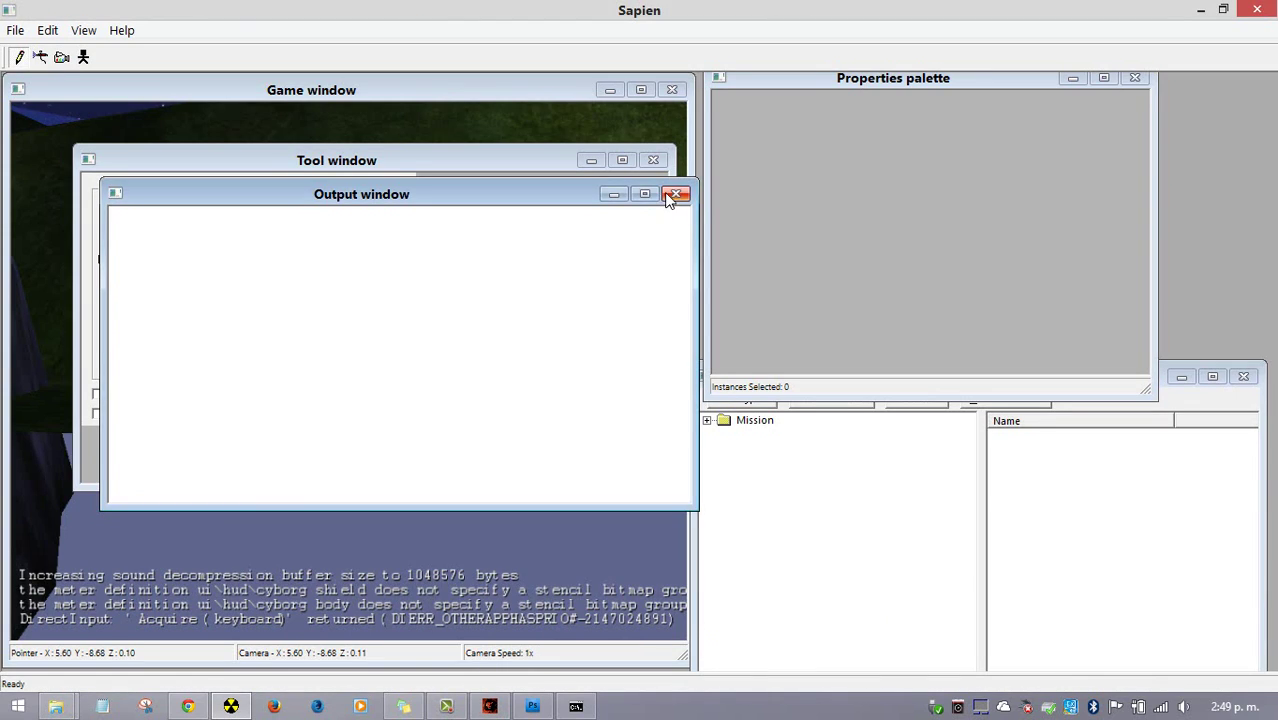
# Close the Output and Tool windows, and fly the camera around the level to look it over, raising its speed to 40x
pyautogui.click(675, 194)
pyautogui.click(653, 160)
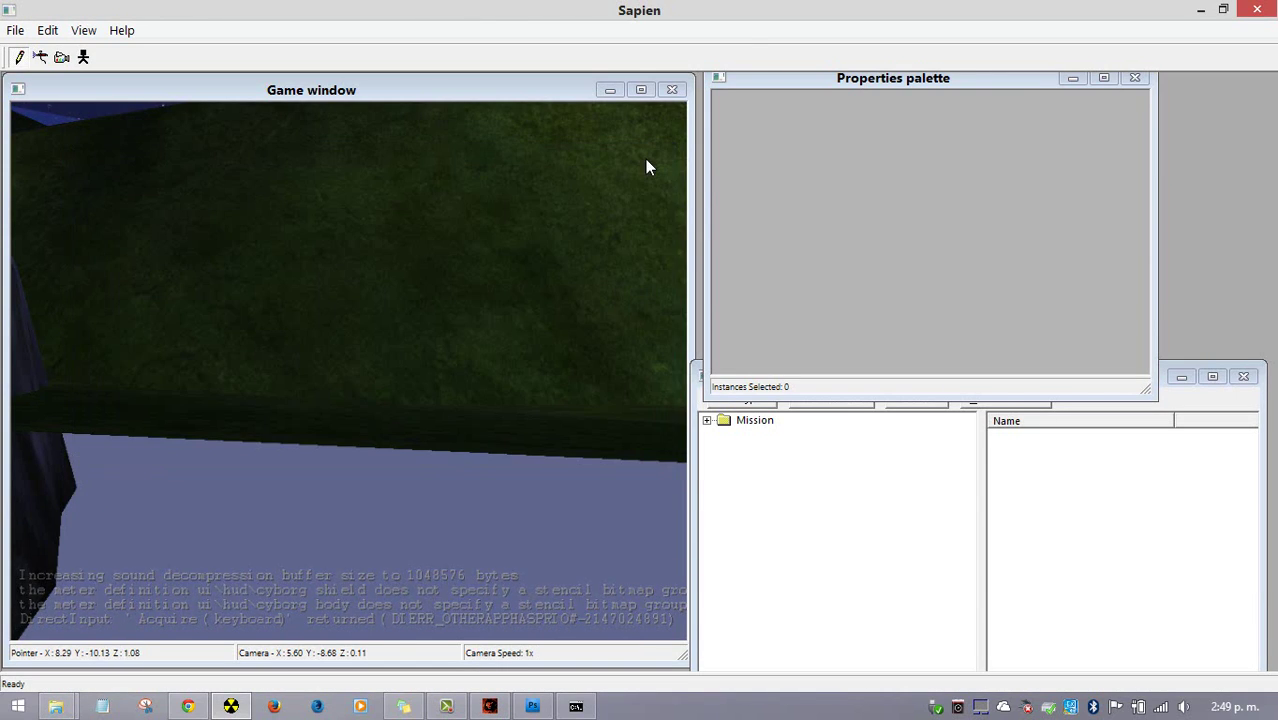
pyautogui.scroll(4, 348, 370)
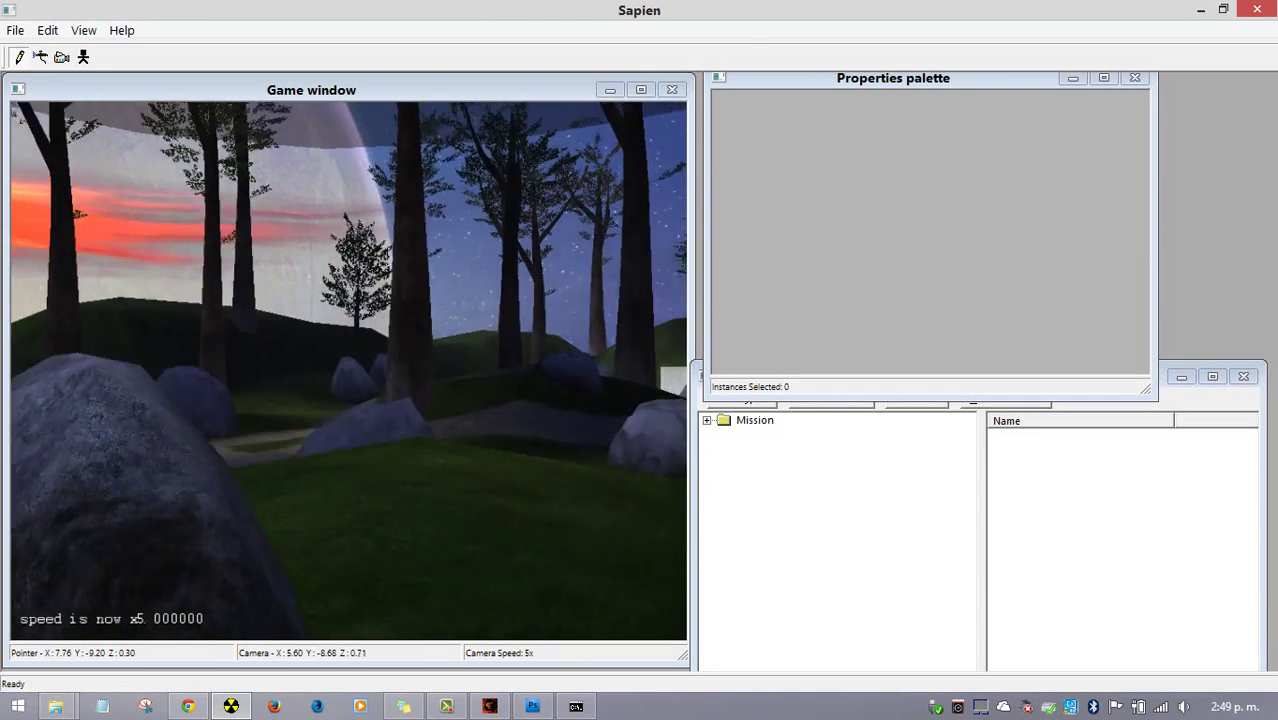
pyautogui.press('r')
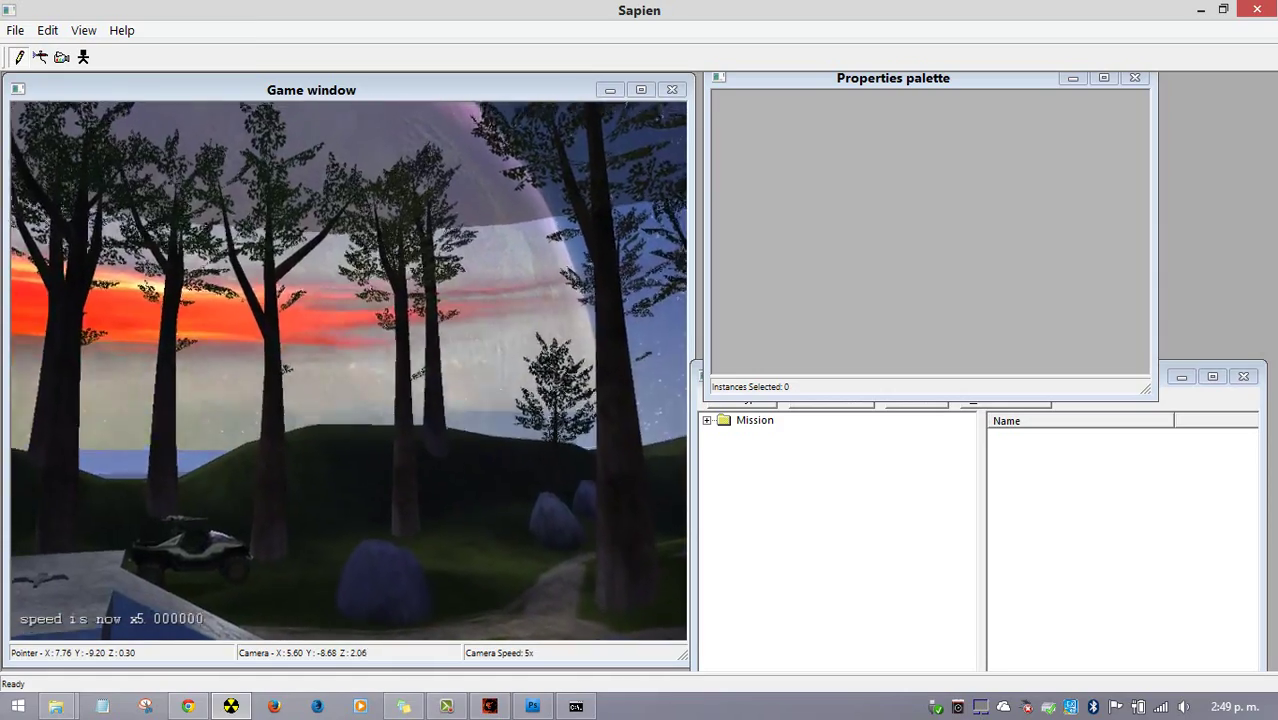
pyautogui.press('r')
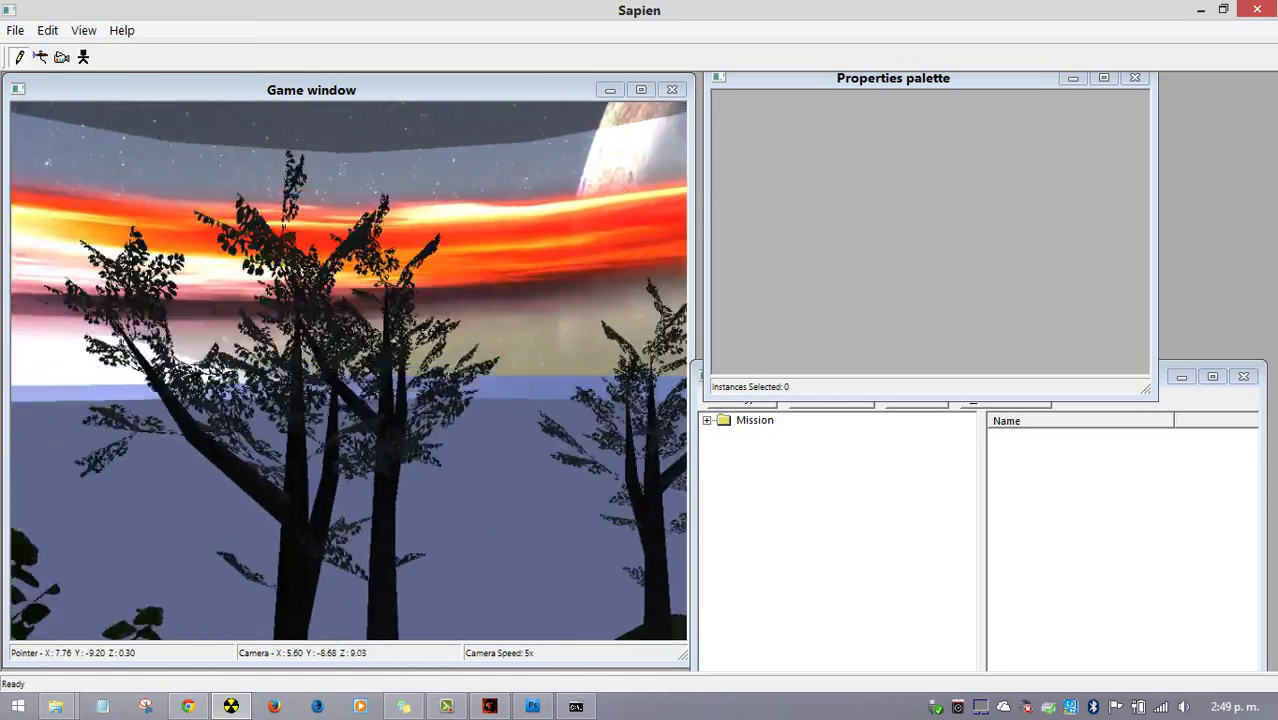
pyautogui.press('s')
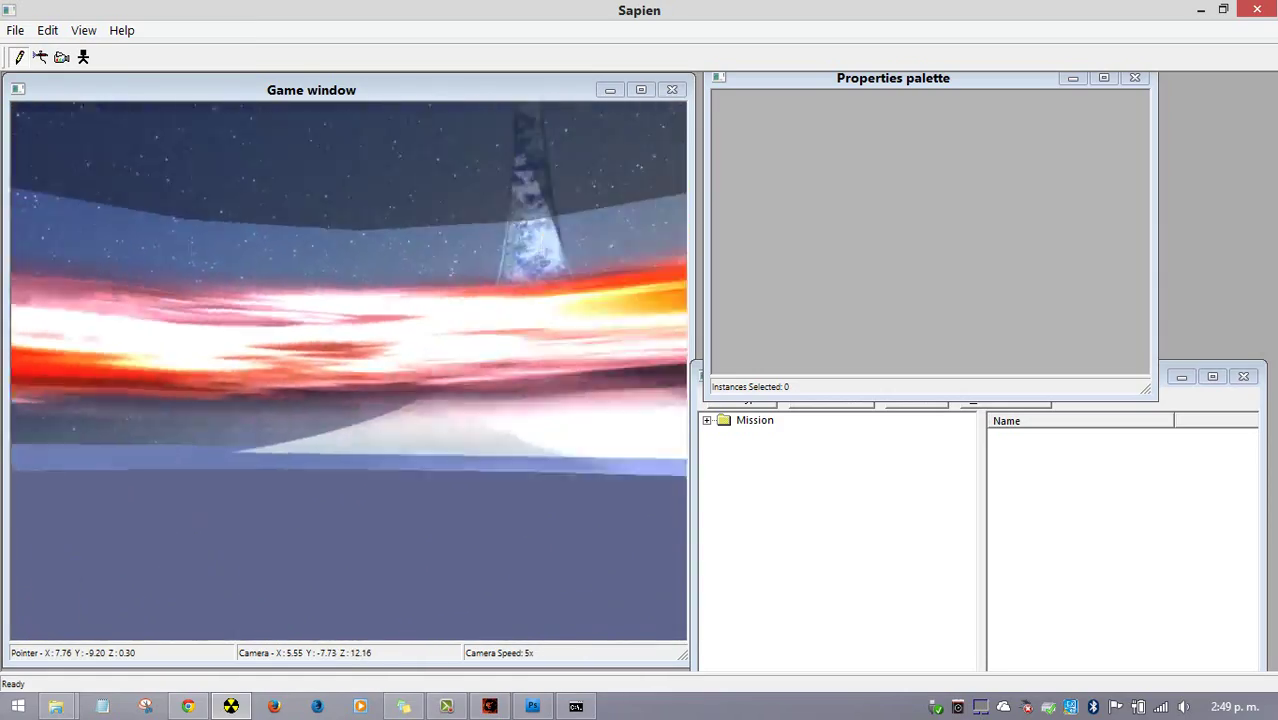
pyautogui.press('d')
pyautogui.scroll(3, 348, 370)
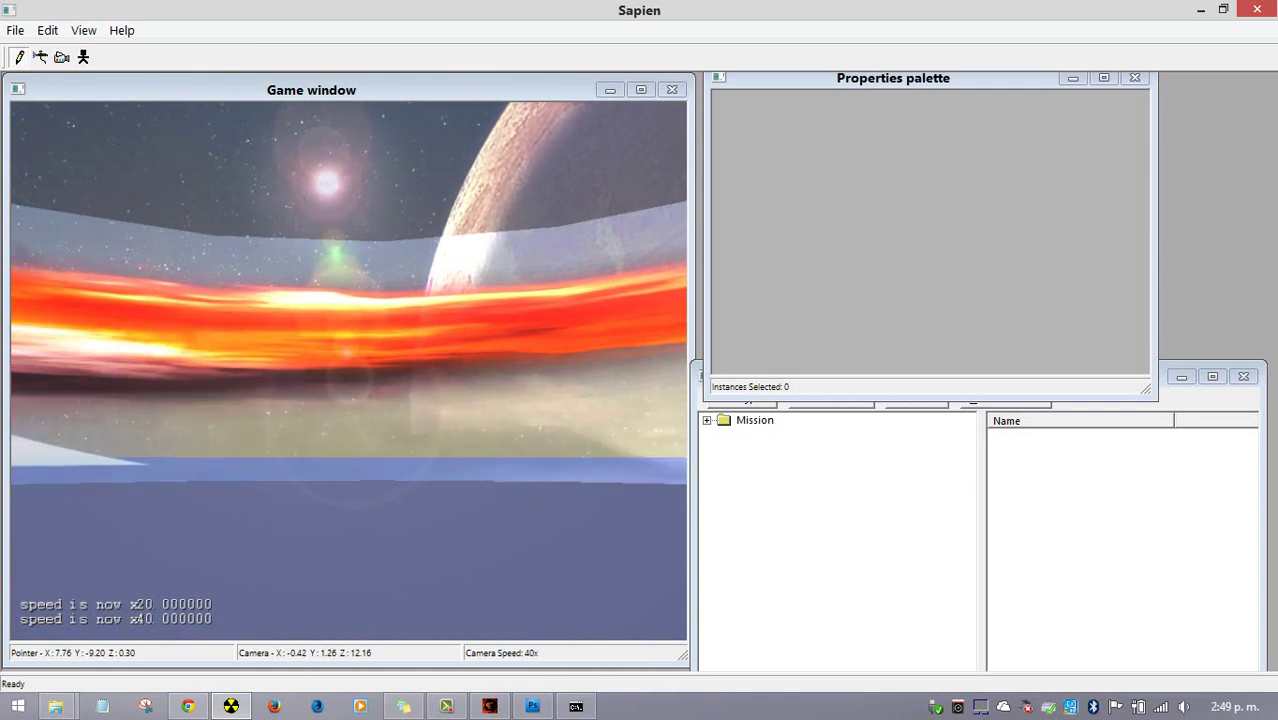
pyautogui.press('w')
pyautogui.press('w')
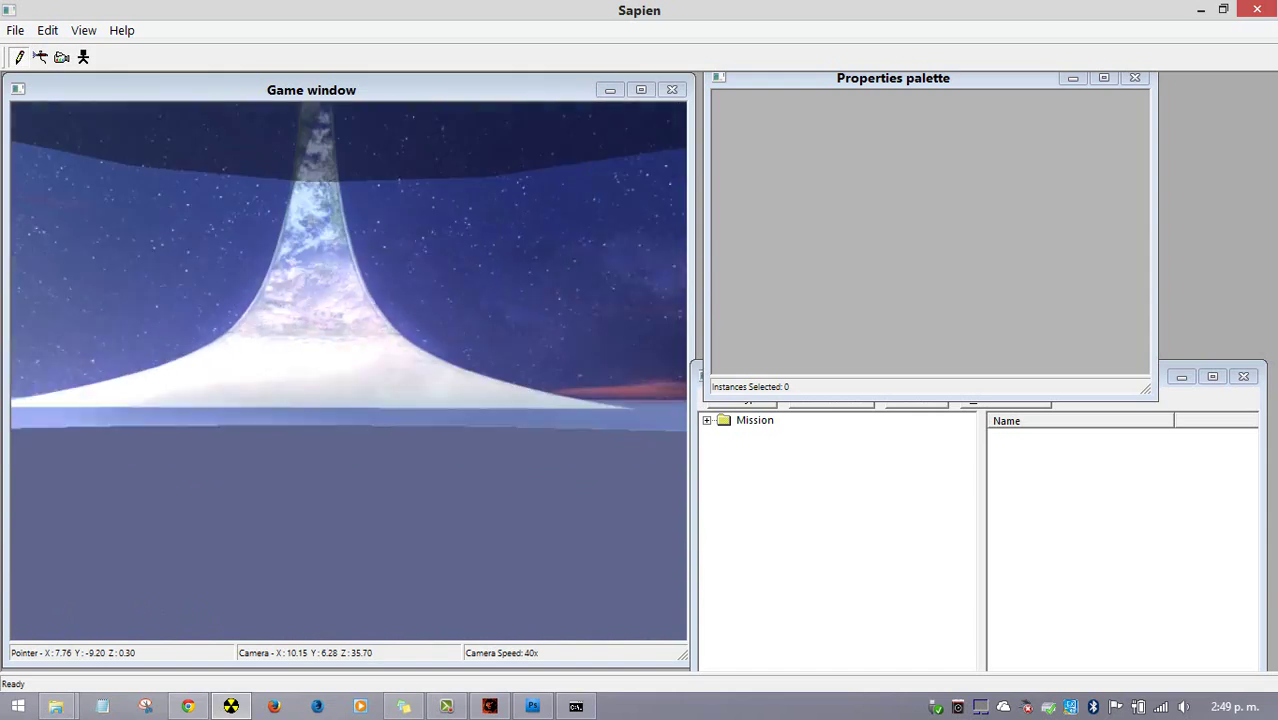
pyautogui.press('s')
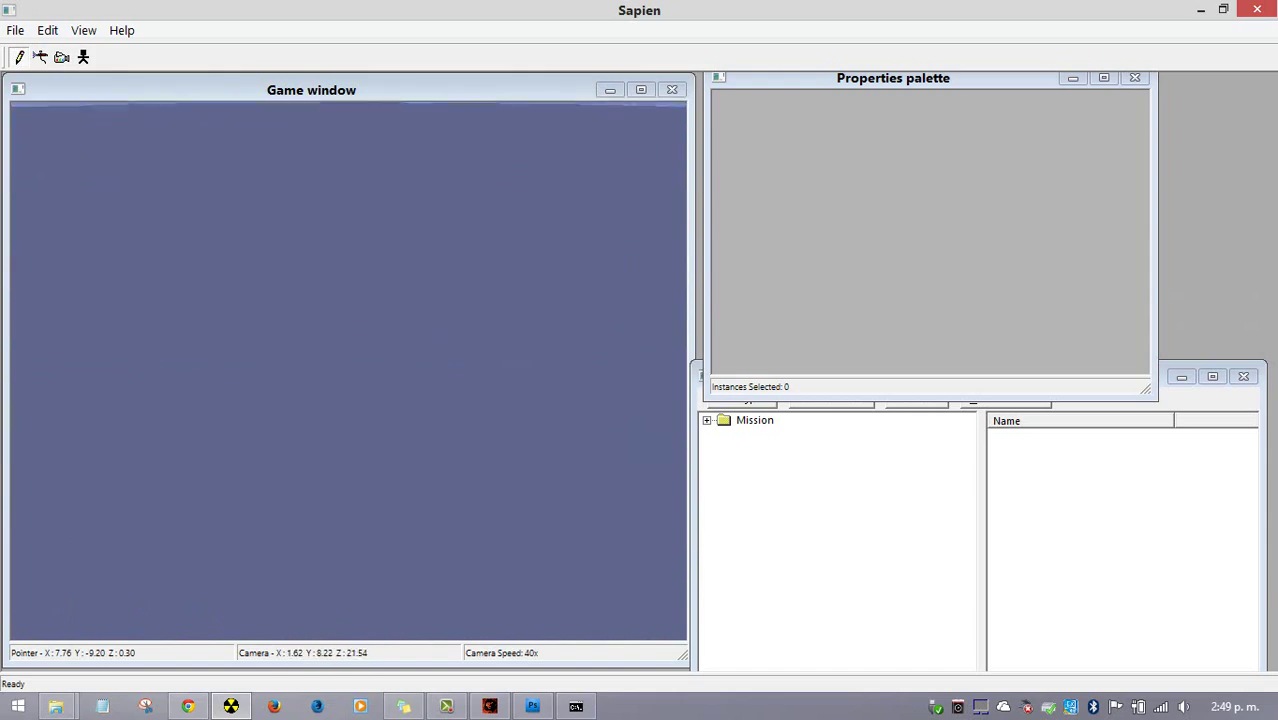
pyautogui.press('s')
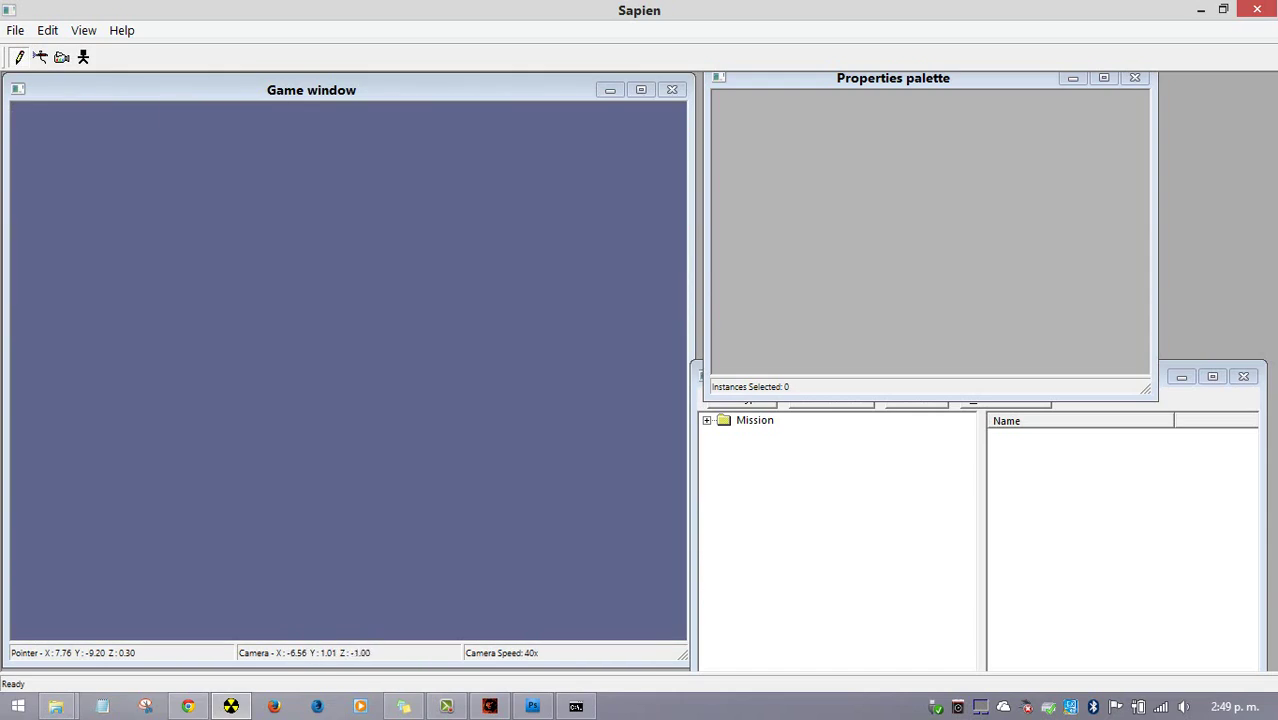
pyautogui.press('w')
# Expand Mission and its Game data folder in the Hierarchy view, and list the Netgame Equipment items
pyautogui.click(928, 585)
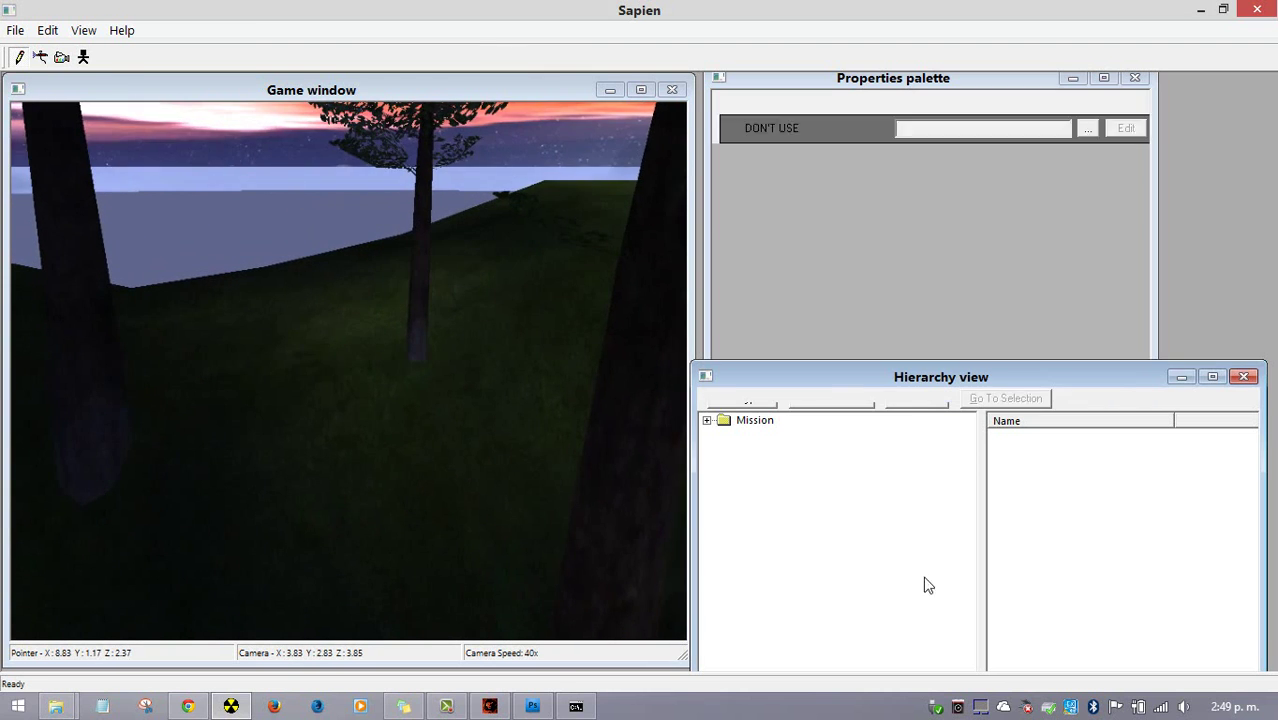
pyautogui.click(707, 420)
pyautogui.click(725, 495)
pyautogui.click(793, 586)
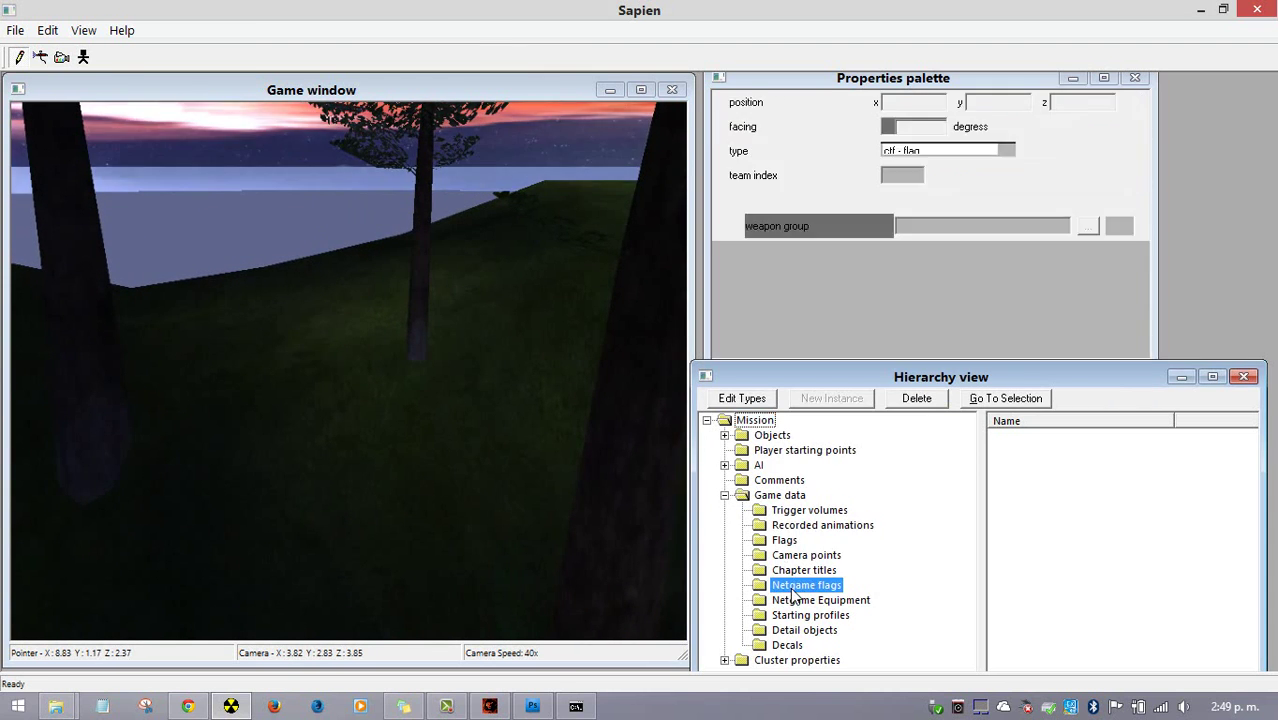
pyautogui.click(796, 600)
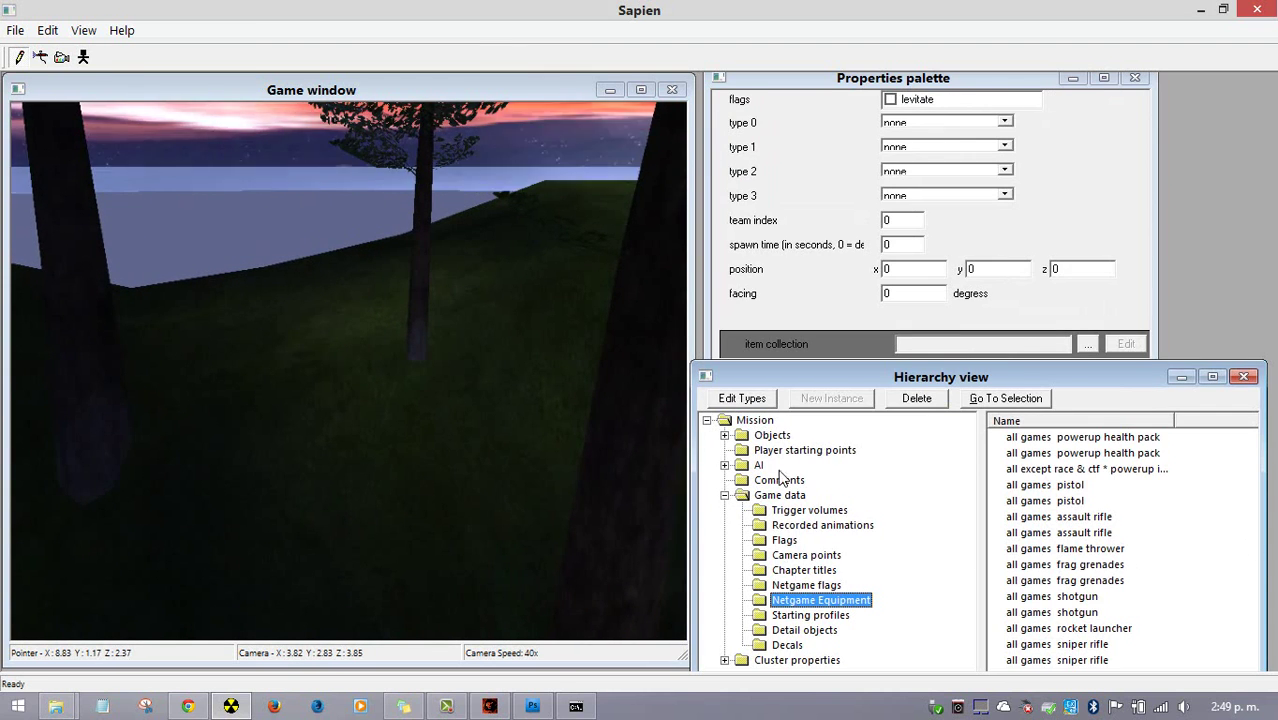
# Save the scenario under the new name sprite in the tutorial folder, and close Sapien
pyautogui.click(15, 30)
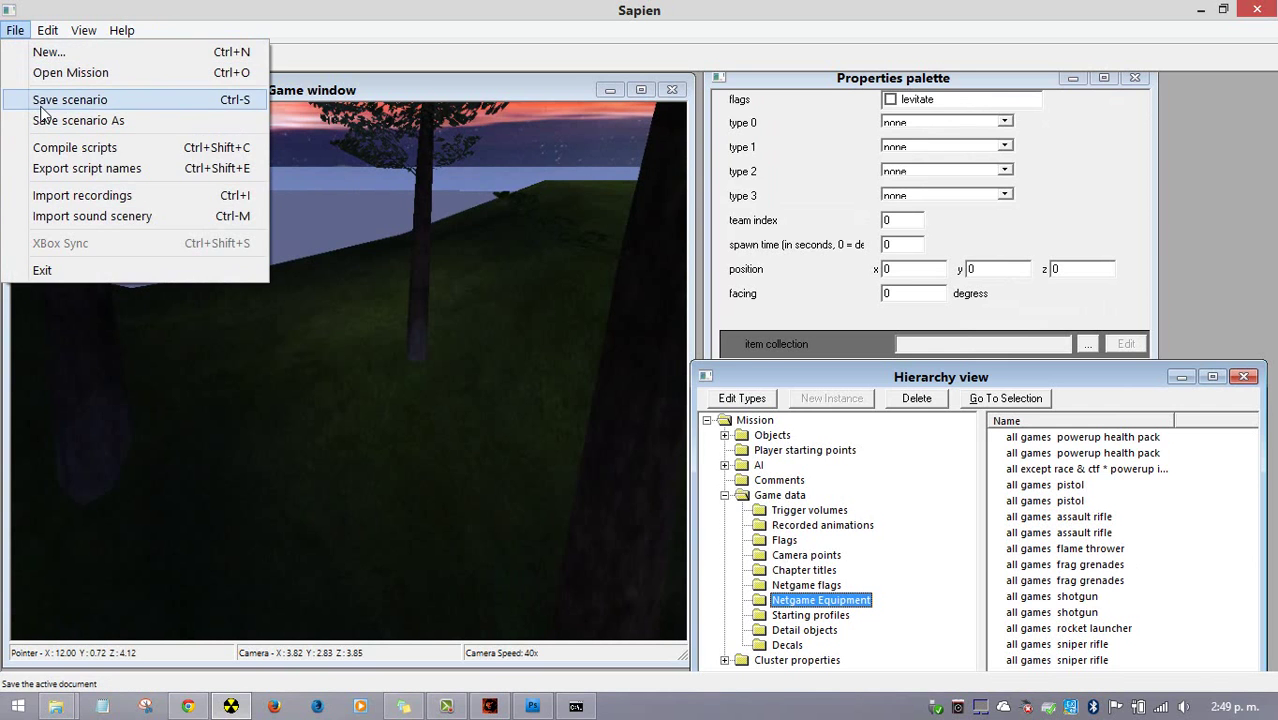
pyautogui.click(45, 119)
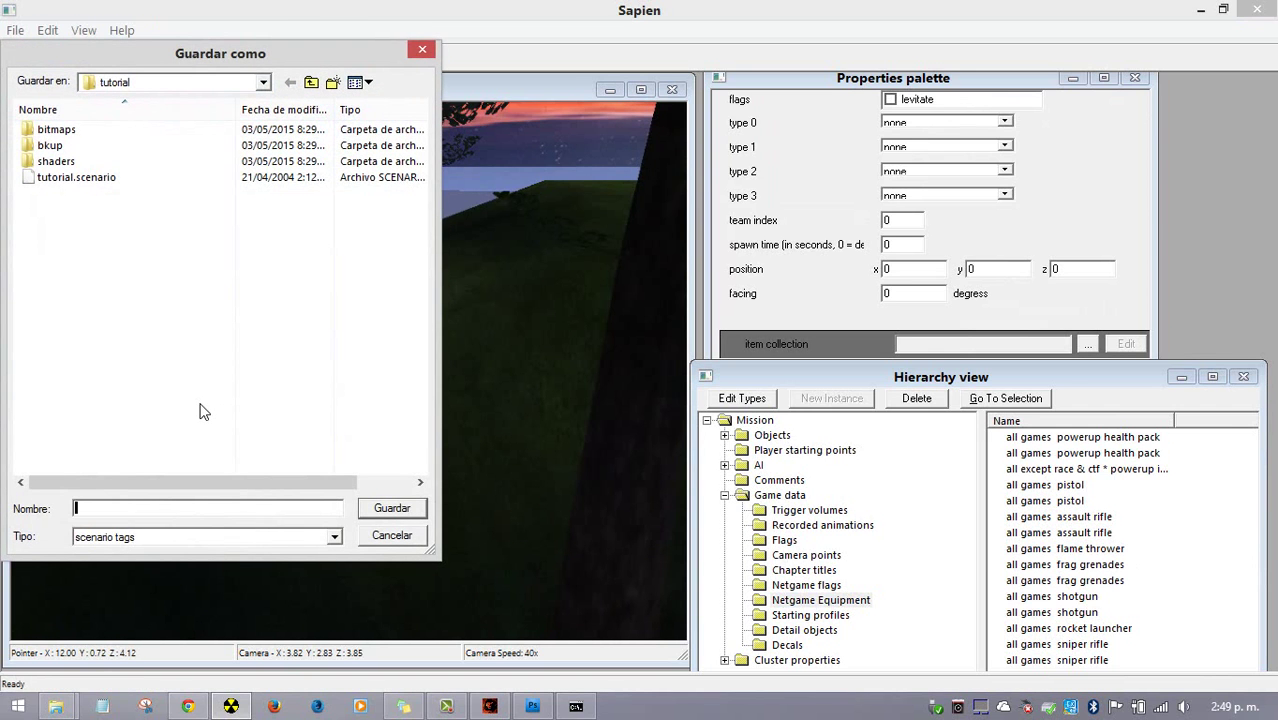
pyautogui.write('save')
pyautogui.press('Return')
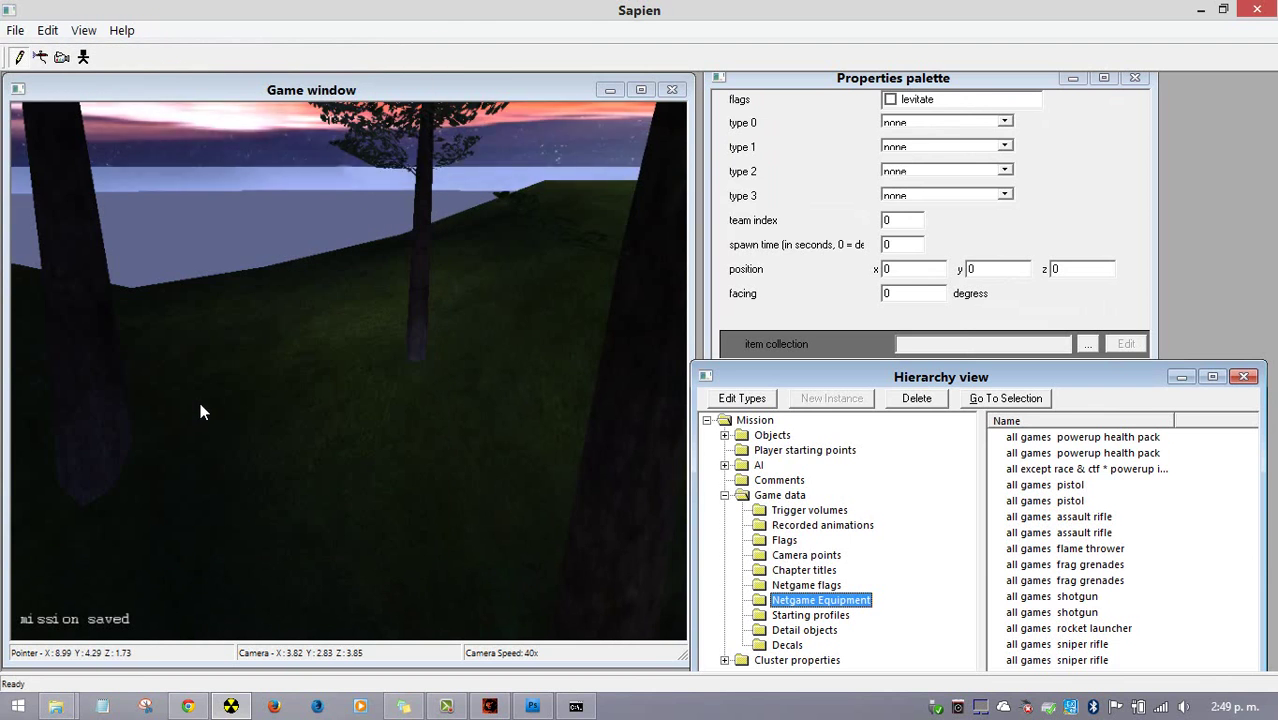
pyautogui.click(1256, 12)
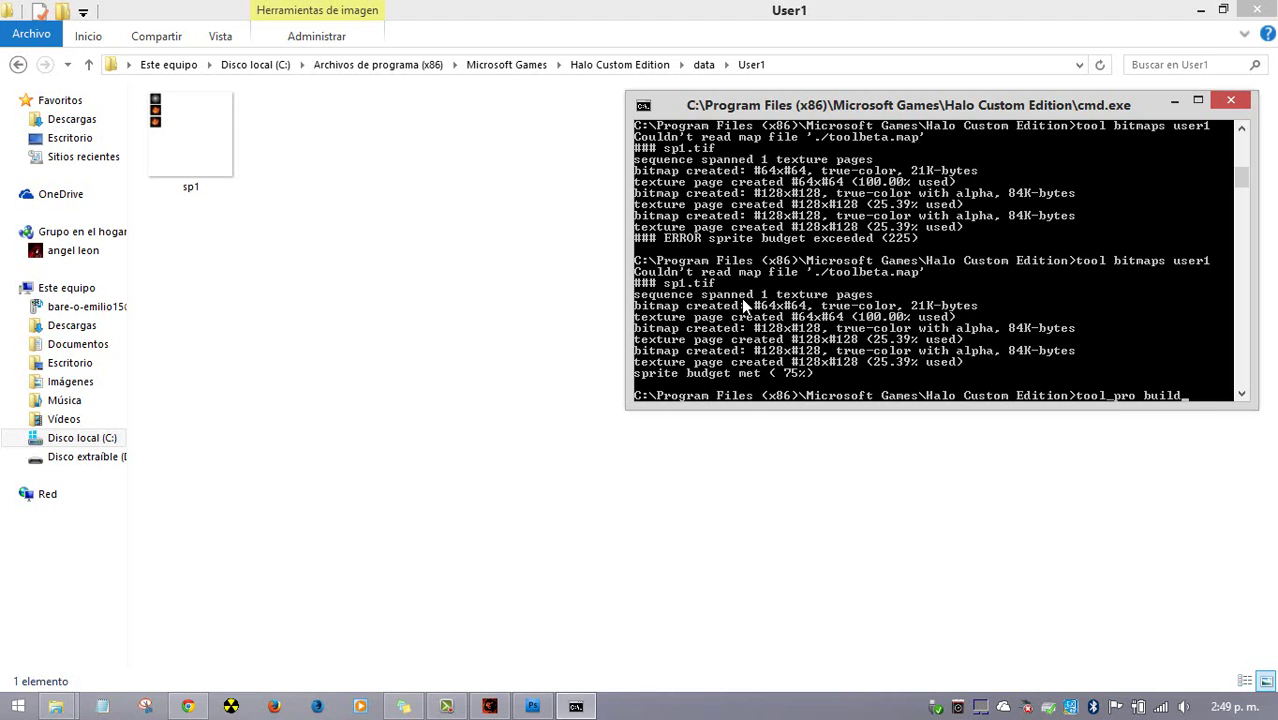
# Build the map from the command prompt with tool_pro build-cache-file levels\test\tutorial\sprite
pyautogui.write('che-file levels\\test\\tutorial\\sp')
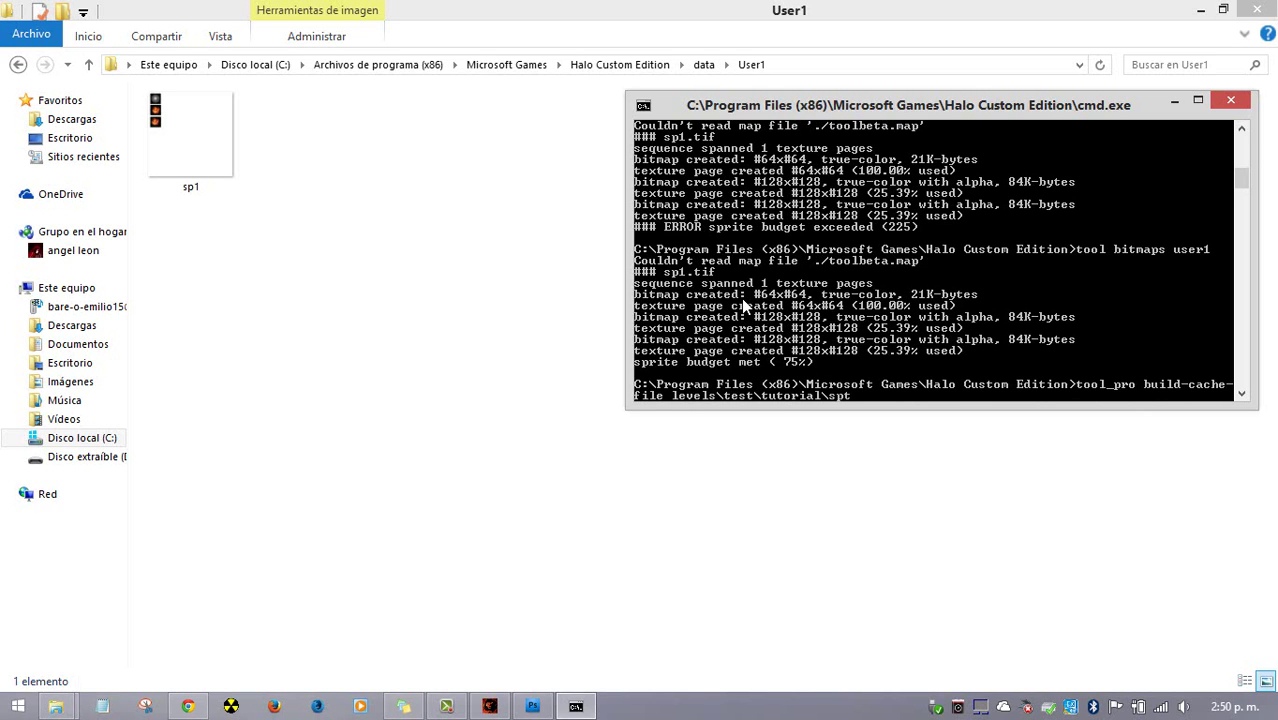
pyautogui.write('te')
pyautogui.press('Return')
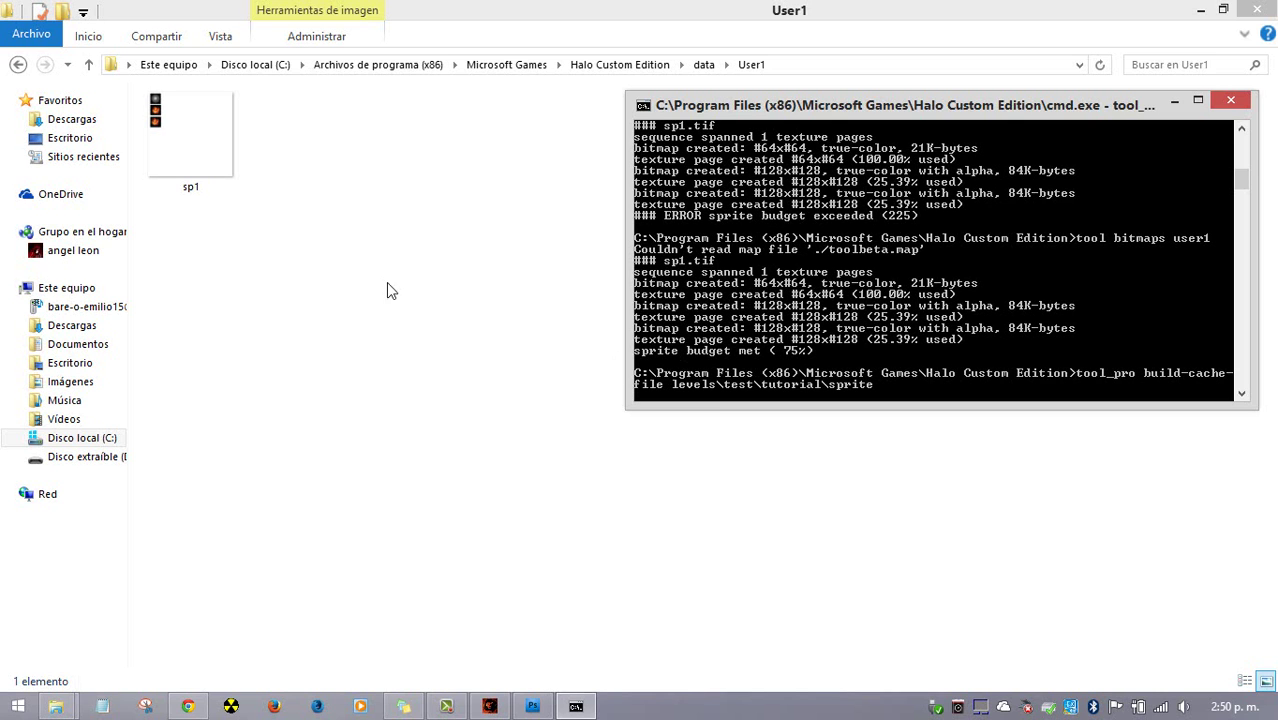
# View the sp1 image from the User1 folder in the photo viewer, and examine its explosion sprites up close
pyautogui.click(390, 290)
pyautogui.doubleClick(180, 158)
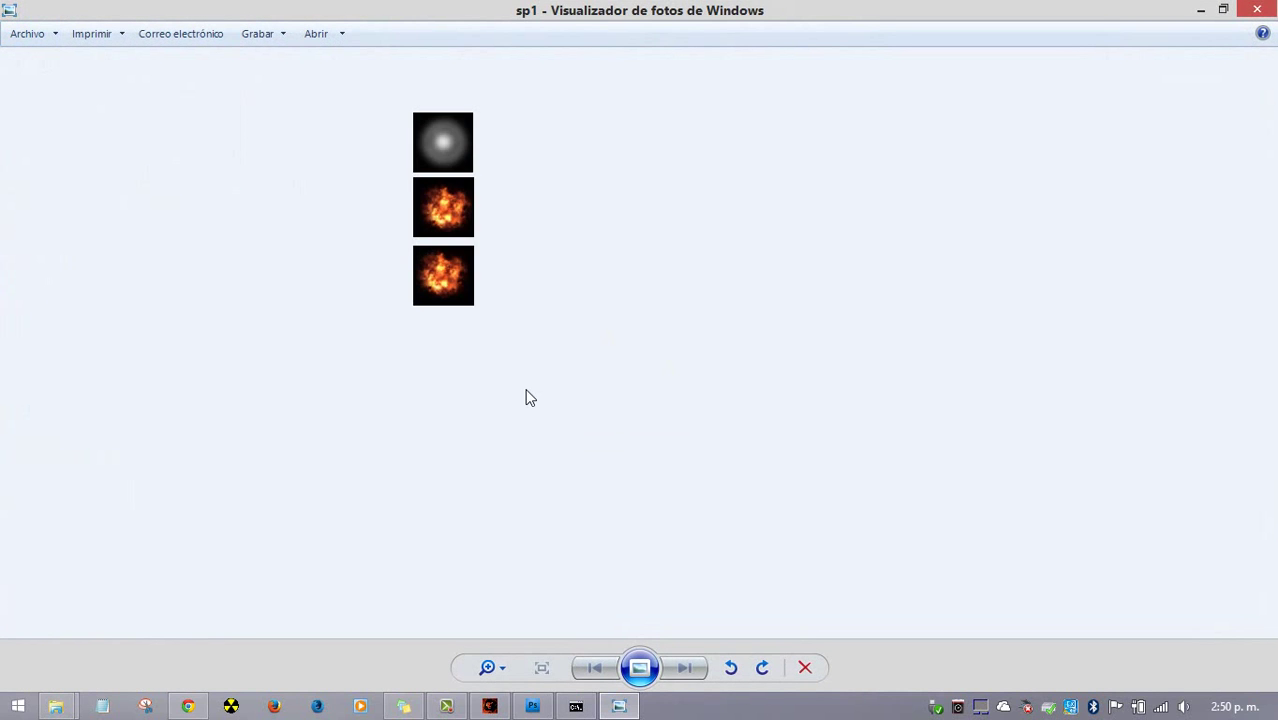
pyautogui.scroll(2, 530, 398)
pyautogui.scroll(-2, 542, 408)
pyautogui.click(1257, 10)
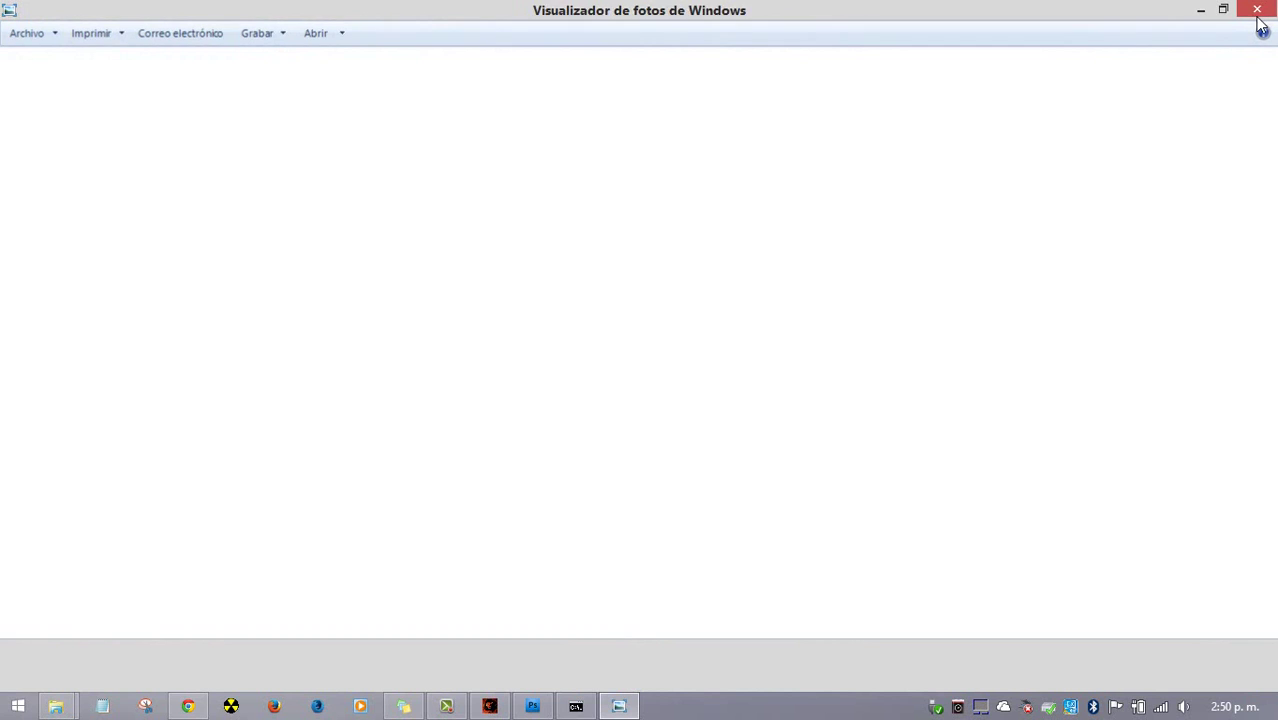
pyautogui.doubleClick(183, 152)
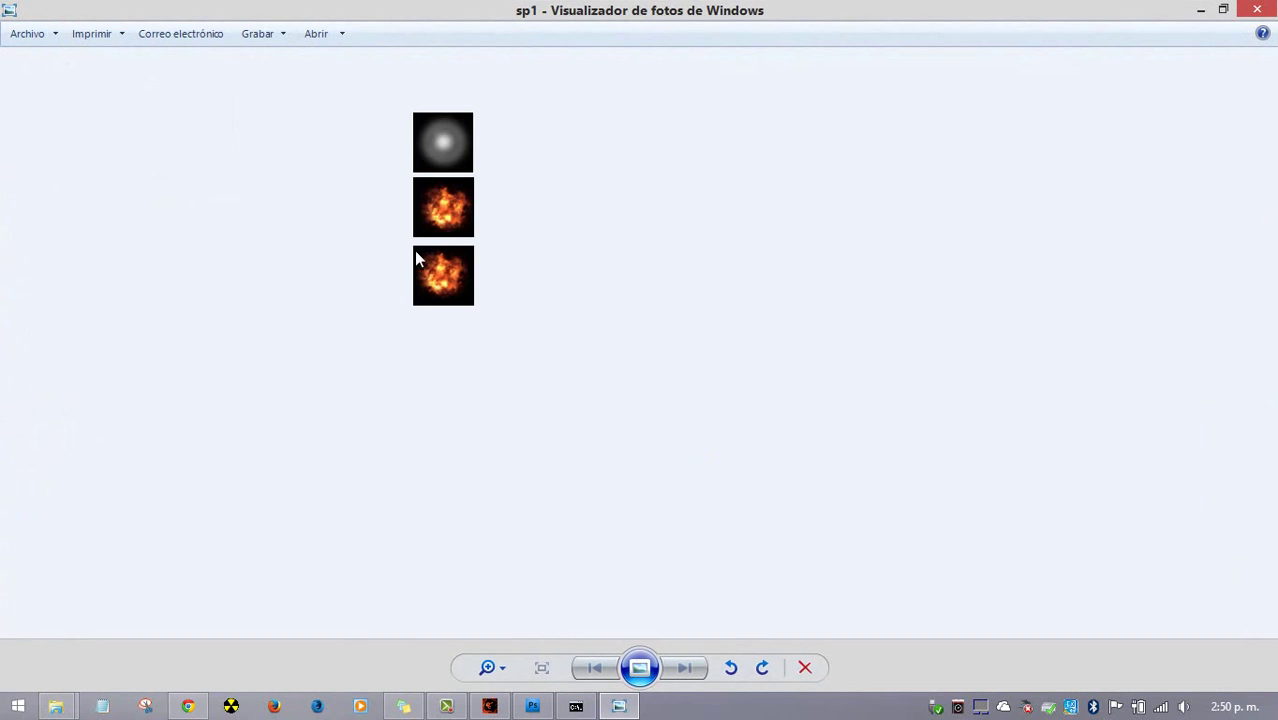
pyautogui.scroll(1, 430, 250)
pyautogui.scroll(1, 445, 274)
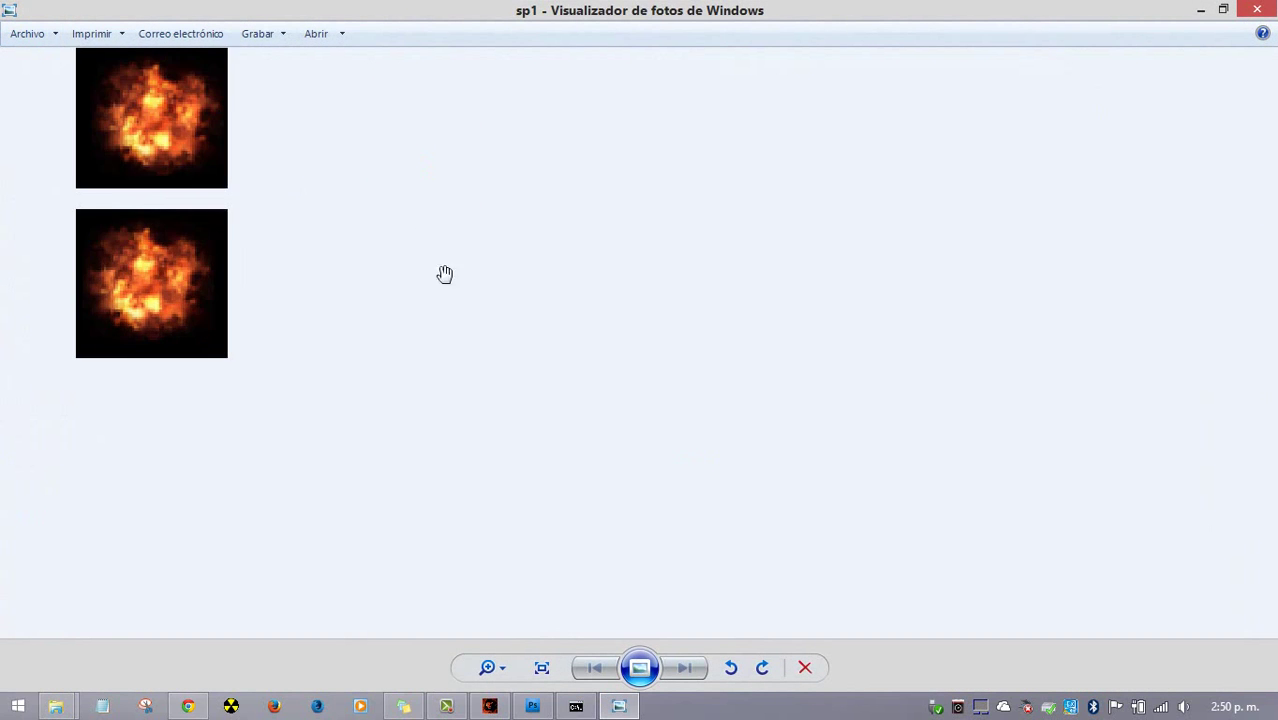
pyautogui.scroll(-1, 445, 274)
pyautogui.scroll(-1, 421, 374)
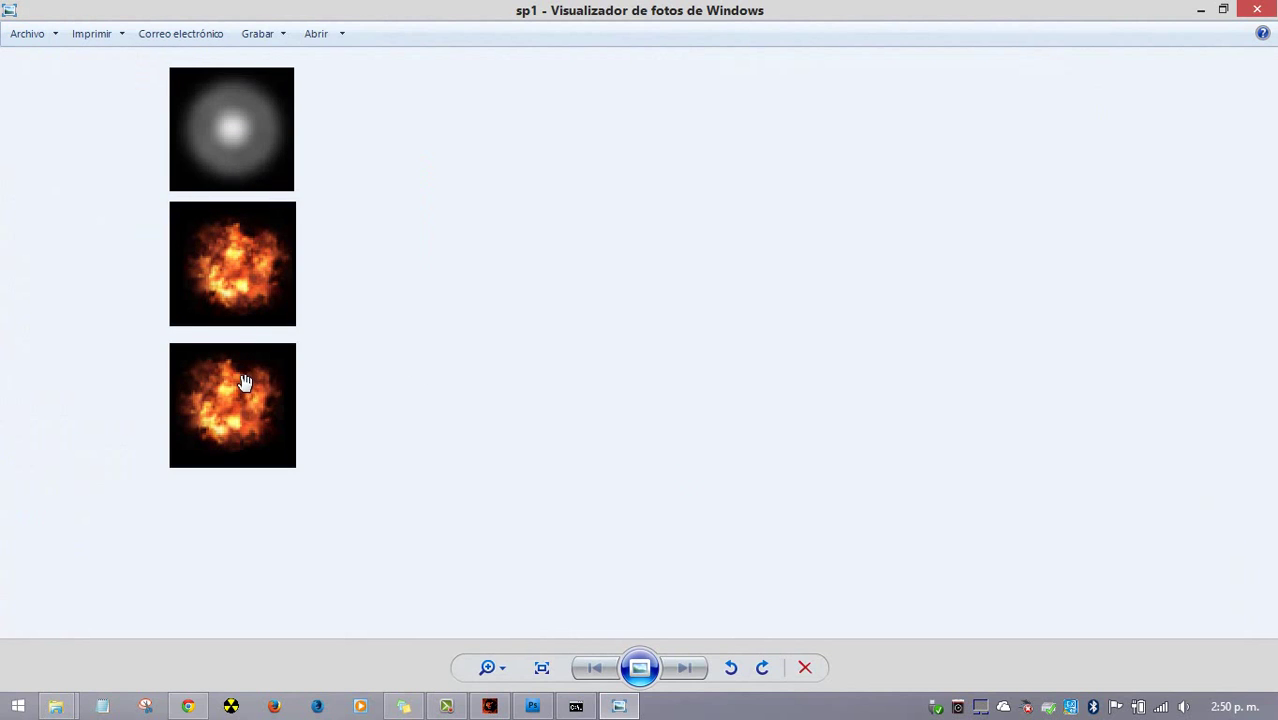
pyautogui.scroll(-2, 165, 359)
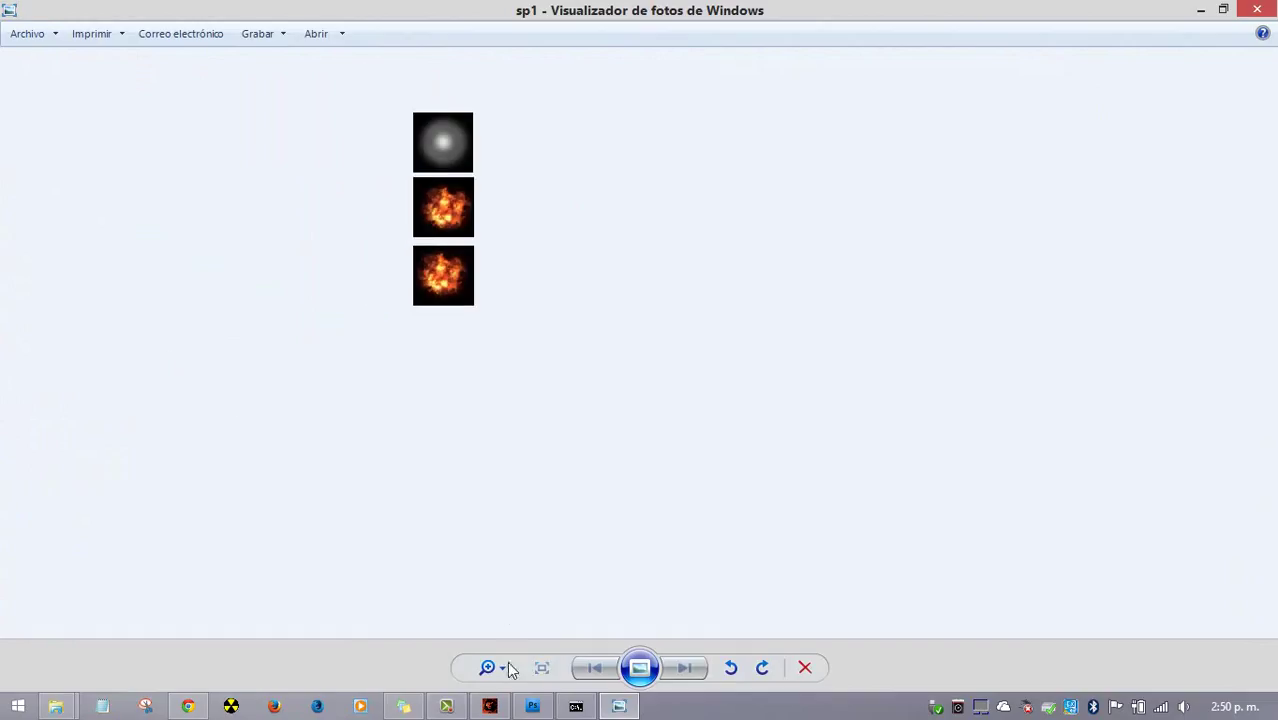
# Switch to Photoshop to look over the sp1.tif sprite sheet, and return to the photo viewer
pyautogui.click(532, 706)
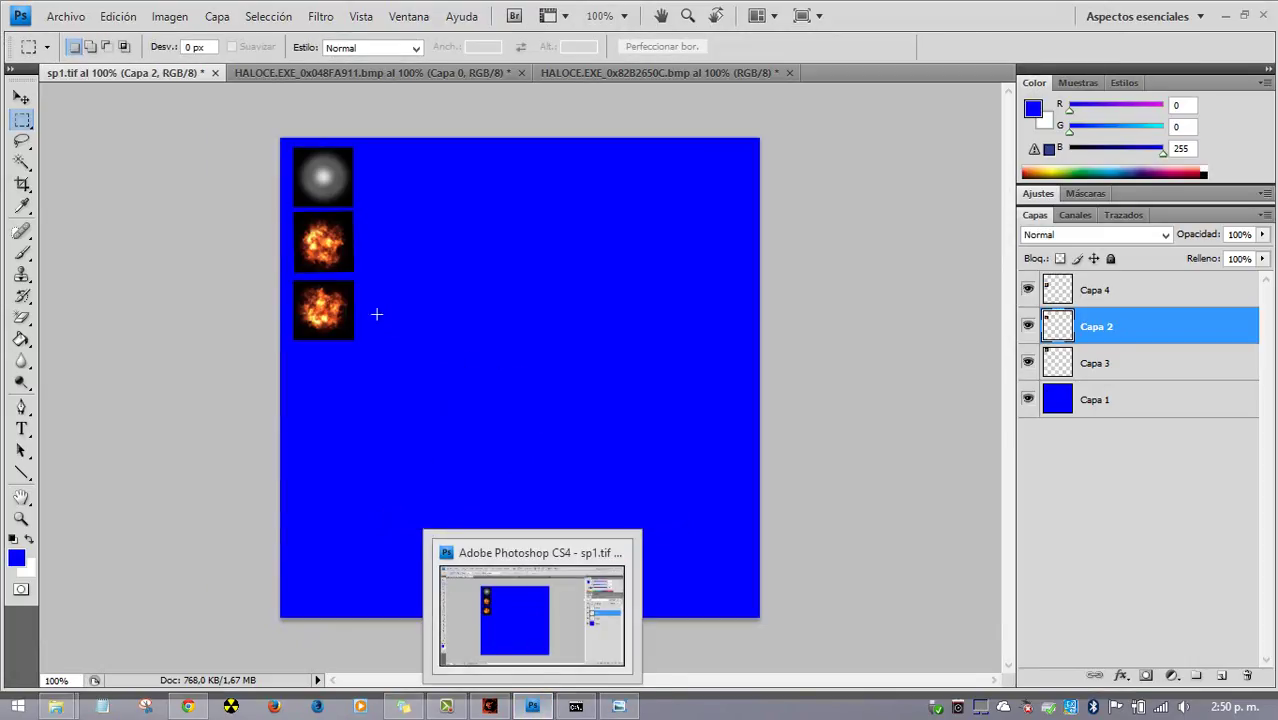
pyautogui.click(80, 22)
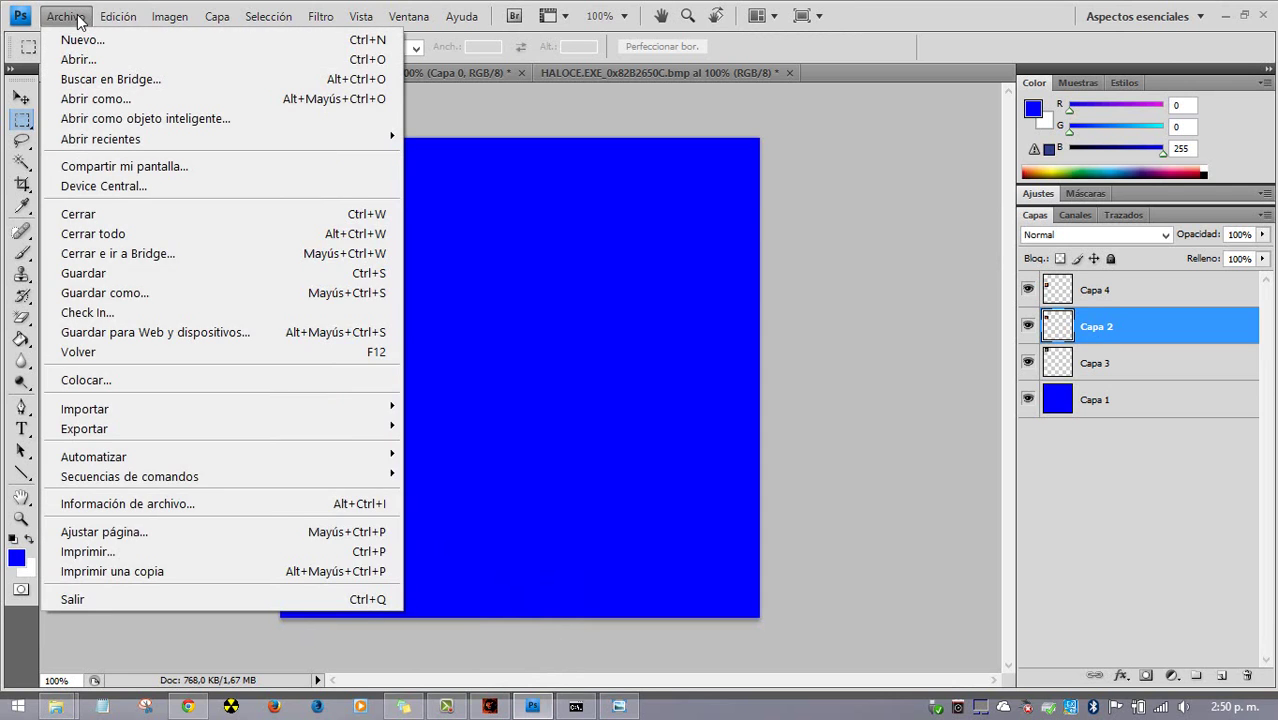
pyautogui.click(82, 16)
pyautogui.click(522, 703)
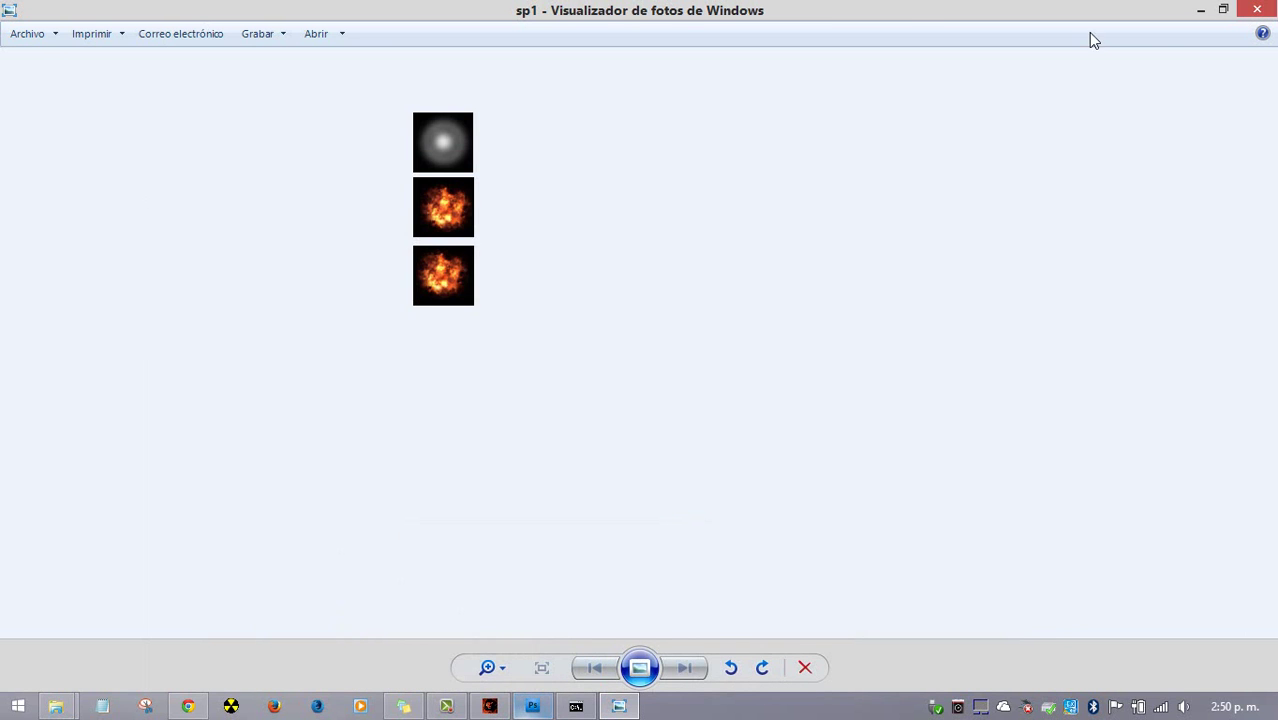
# Minimize the photo viewer, the folder windows and the command prompt to reach the desktop
pyautogui.click(1199, 10)
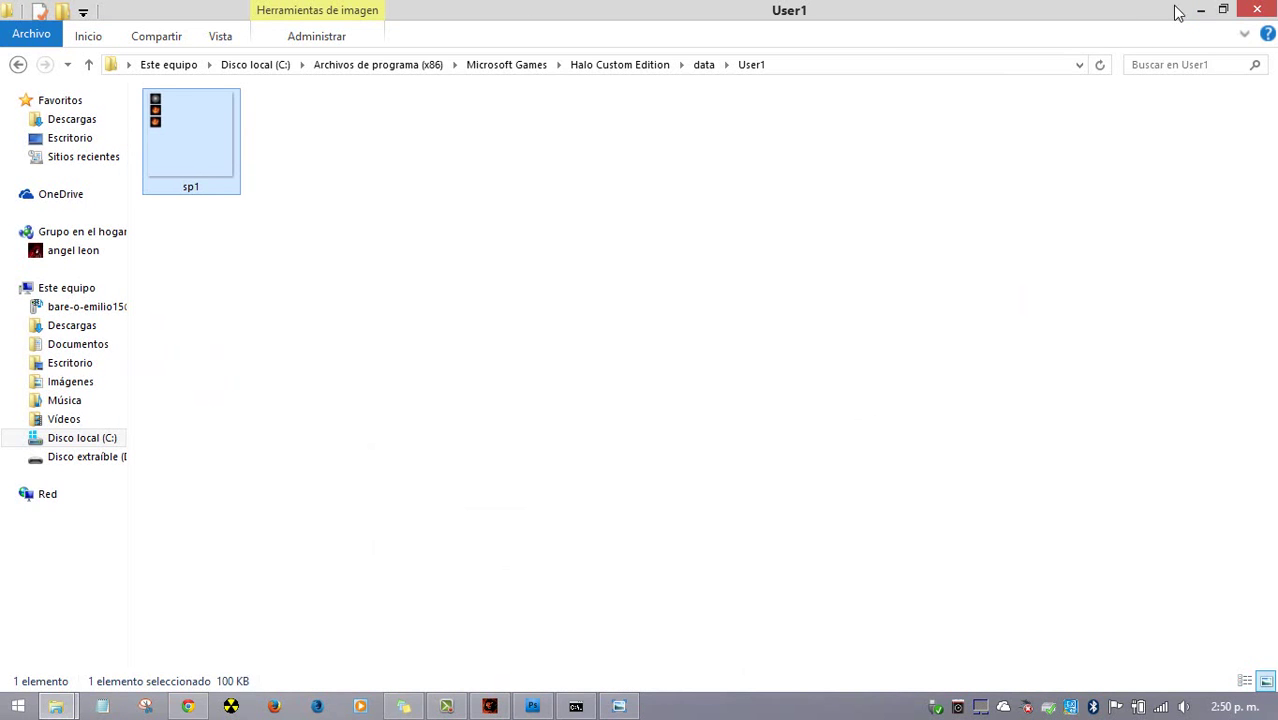
pyautogui.click(1199, 10)
pyautogui.click(559, 440)
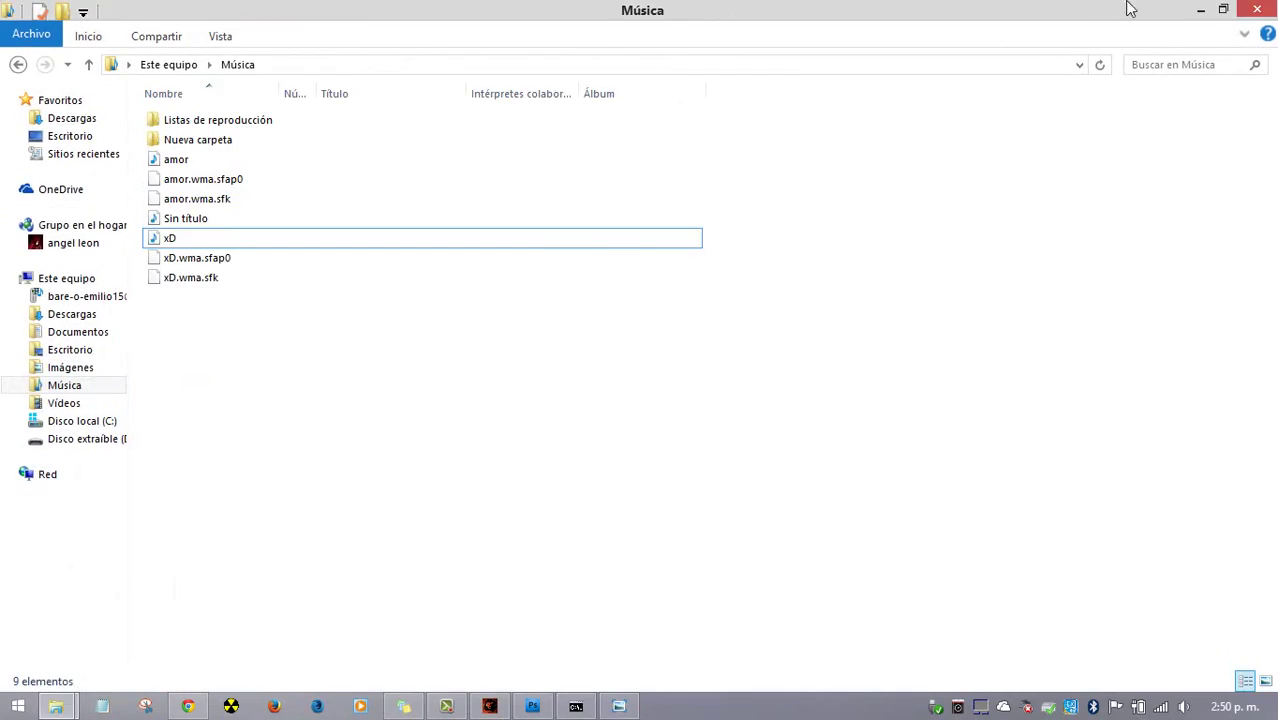
pyautogui.click(1199, 10)
pyautogui.click(1198, 100)
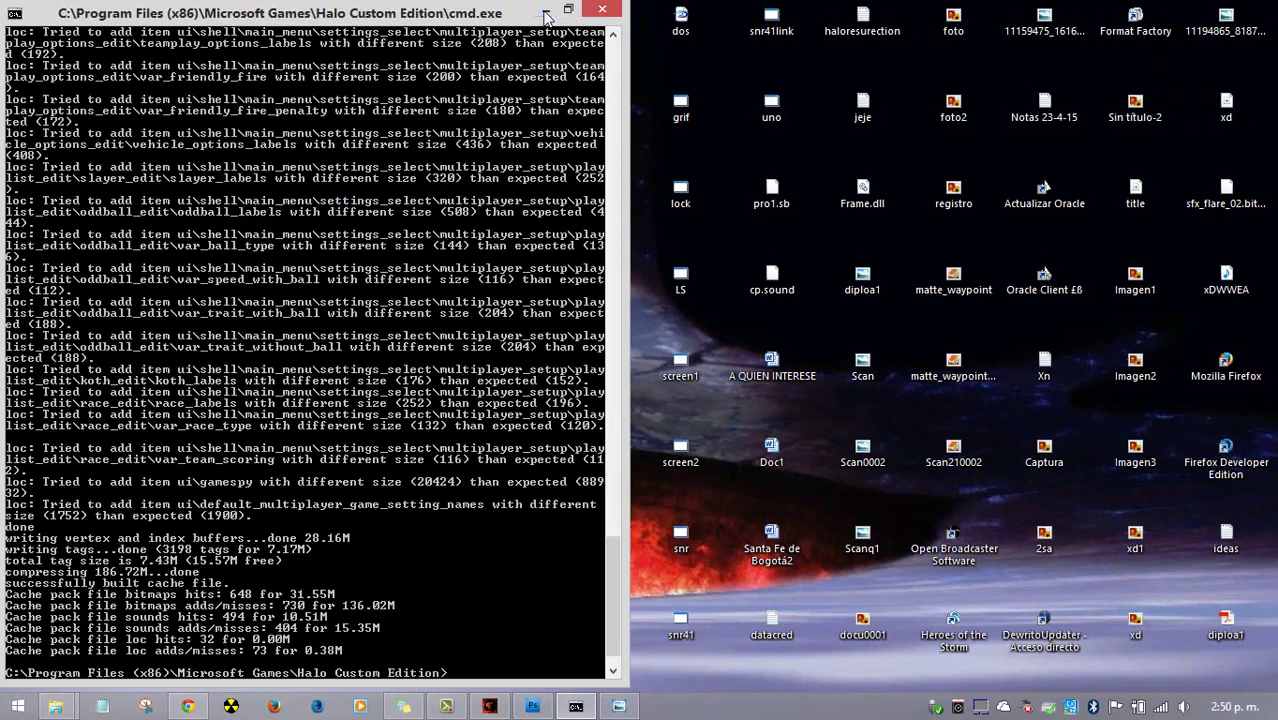
pyautogui.click(545, 10)
# Launch Halo Custom Edition from the desktop and give its main menu the focus
pyautogui.doubleClick(315, 133)
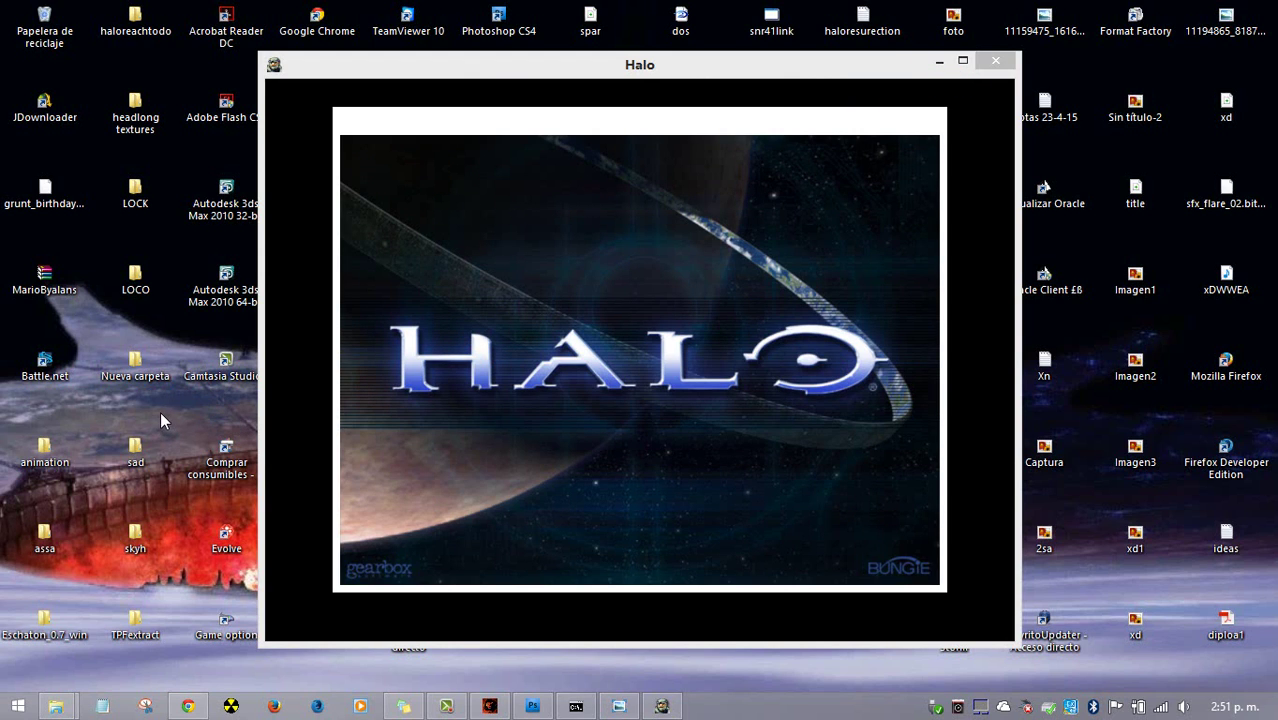
pyautogui.click(140, 370)
pyautogui.click(127, 325)
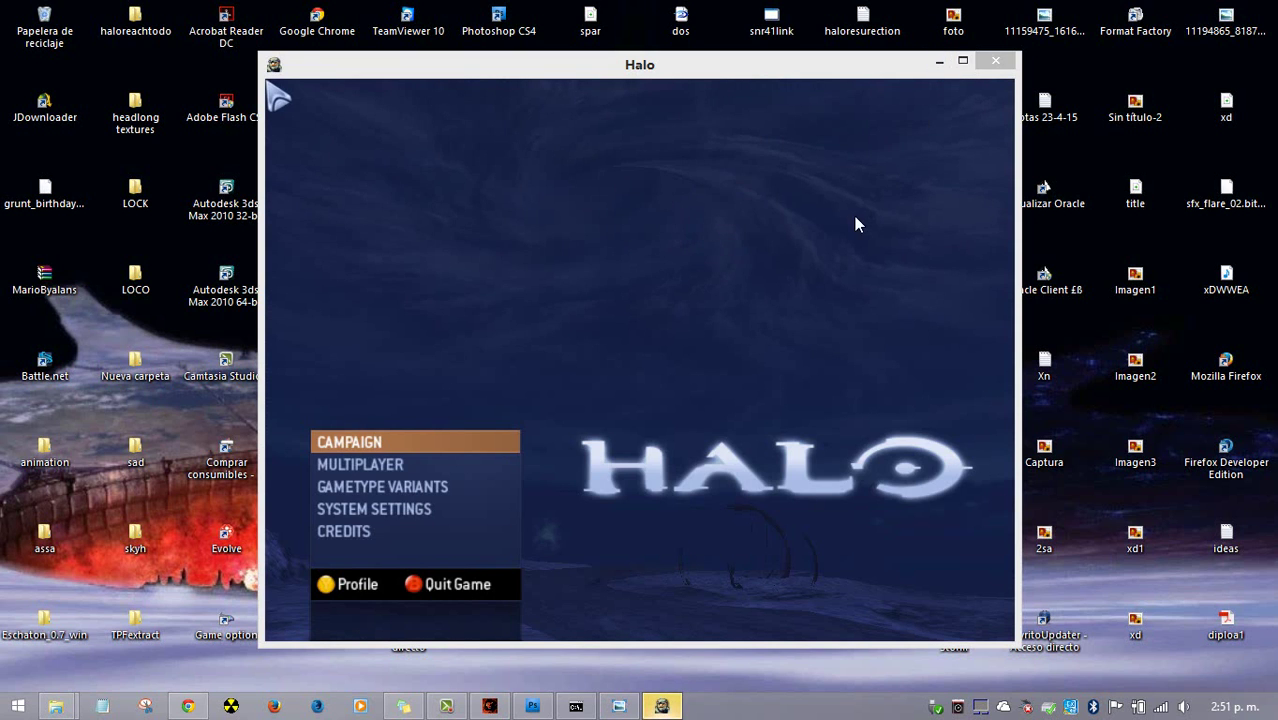
pyautogui.click(806, 229)
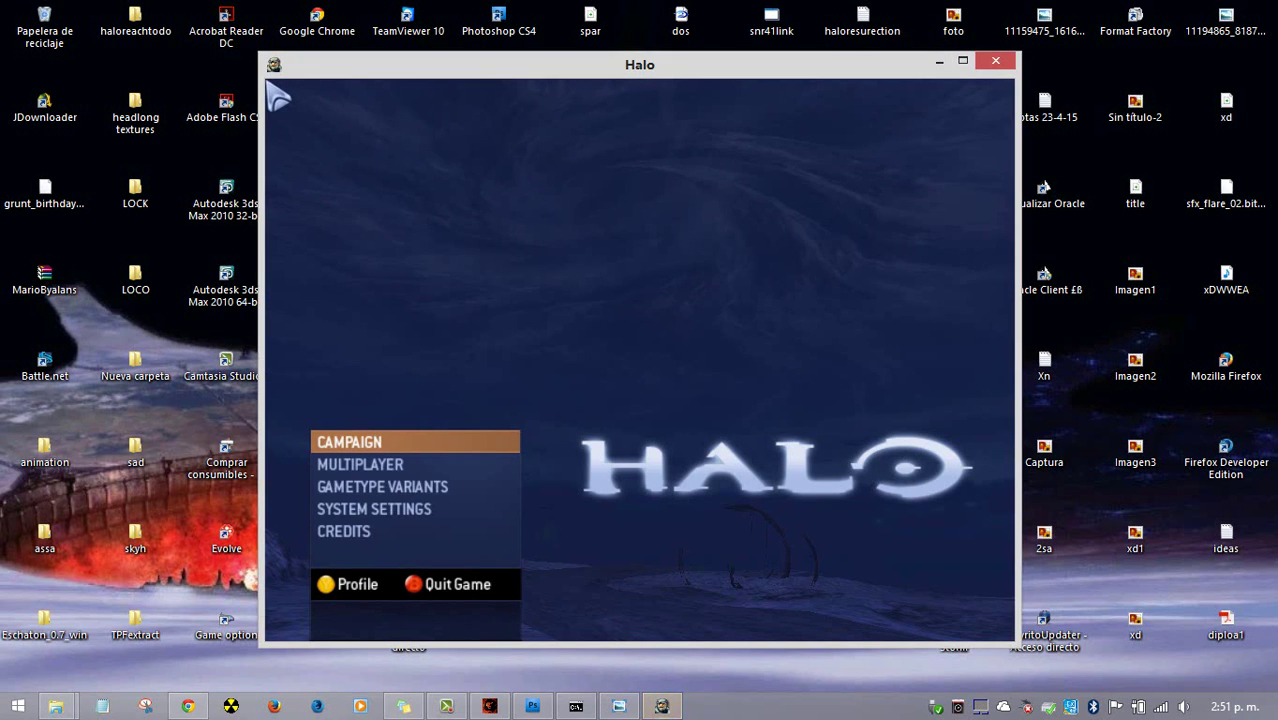
# Start a multiplayer match on the newly built sprite map with a standard gametype
pyautogui.click(357, 466)
pyautogui.click(384, 374)
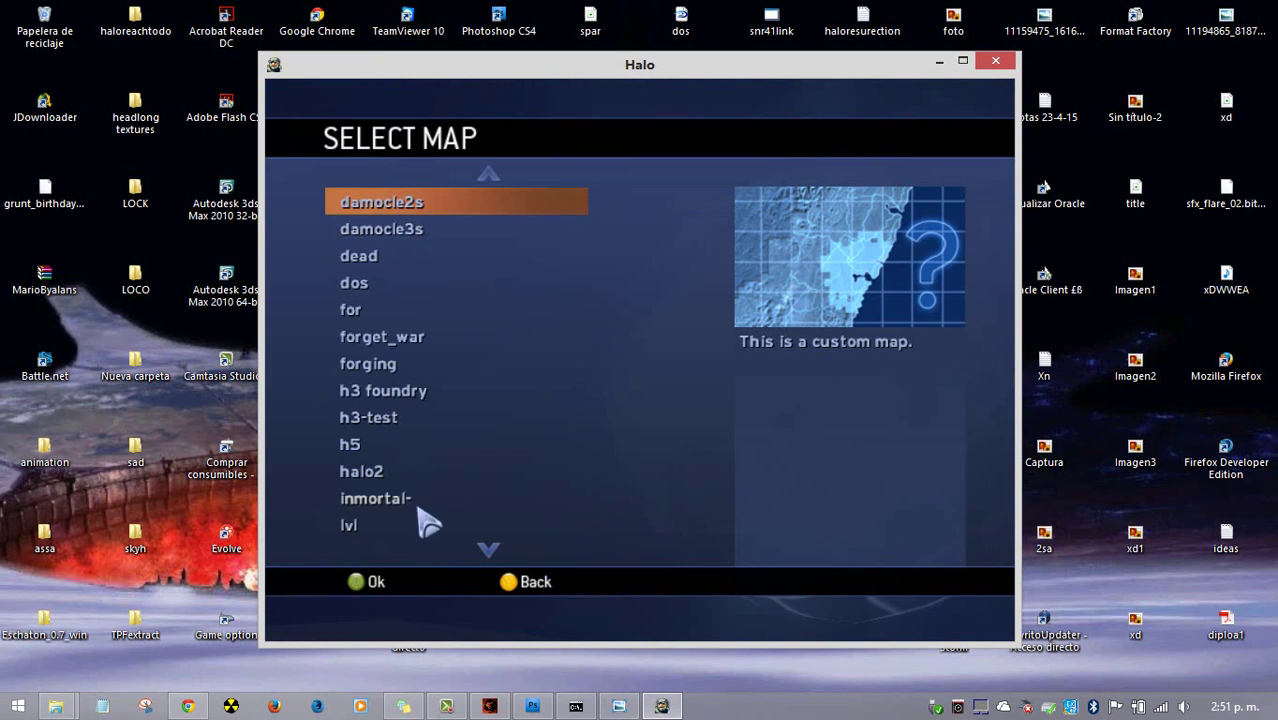
pyautogui.scroll(-6, 440, 535)
pyautogui.click(405, 477)
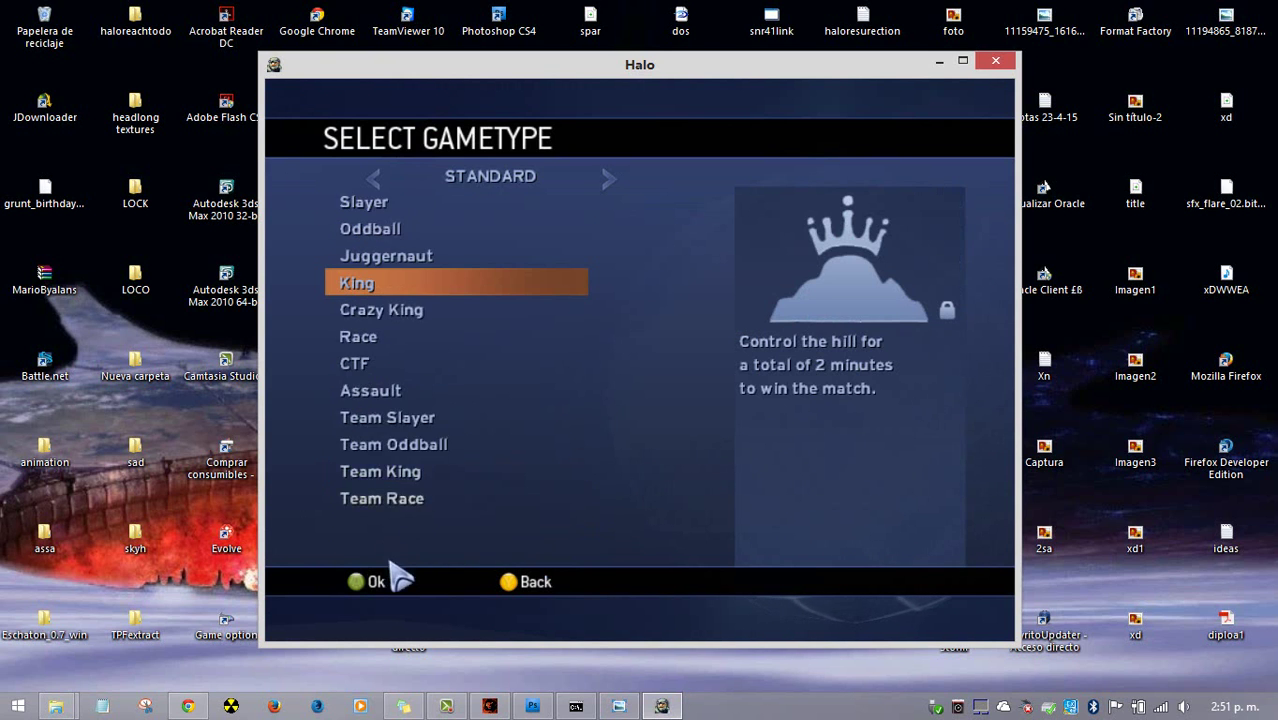
pyautogui.click(380, 386)
pyautogui.click(370, 590)
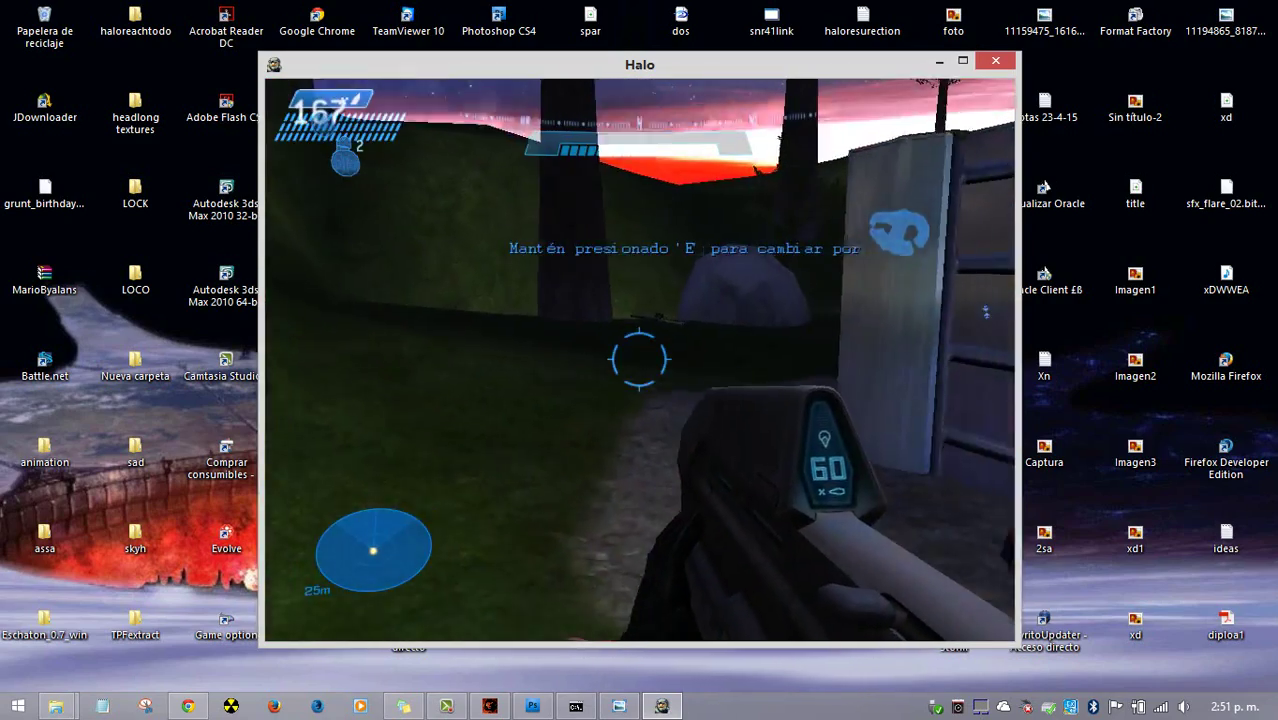
# Equip and fire the assault rifle in the match to check its muzzle flash, and quit Halo
pyautogui.press('Tab')
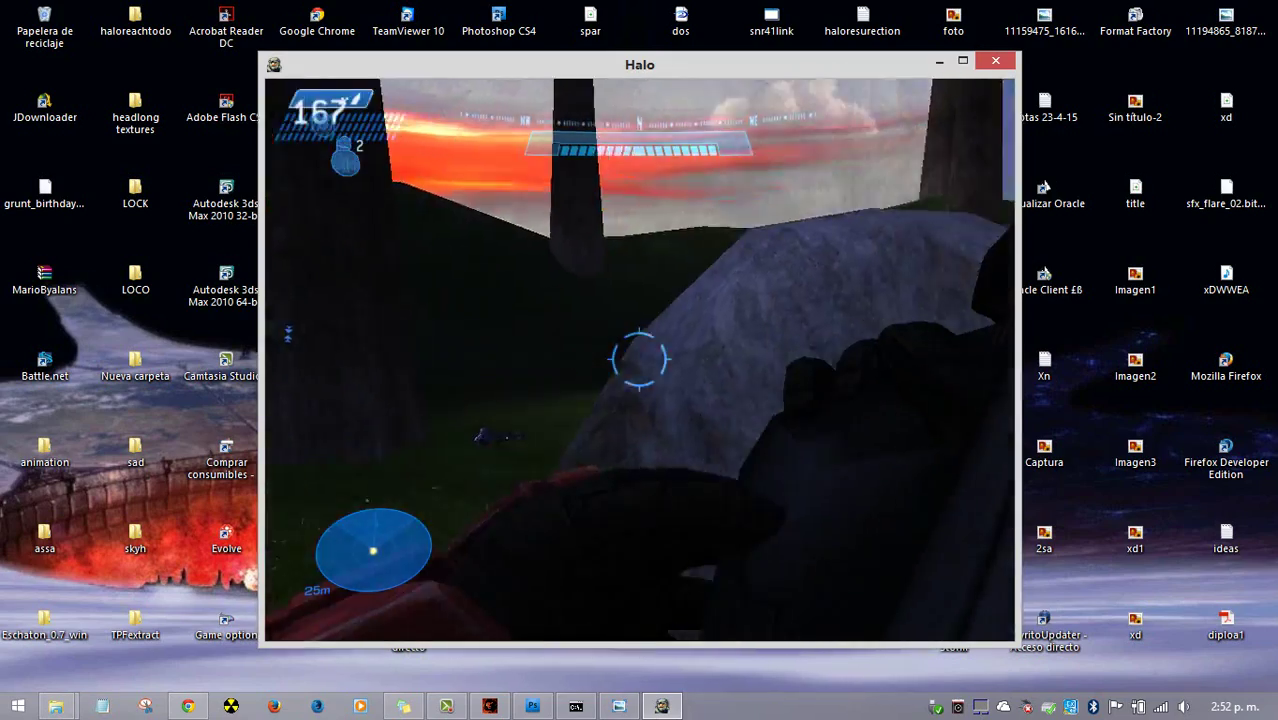
pyautogui.press('Tab')
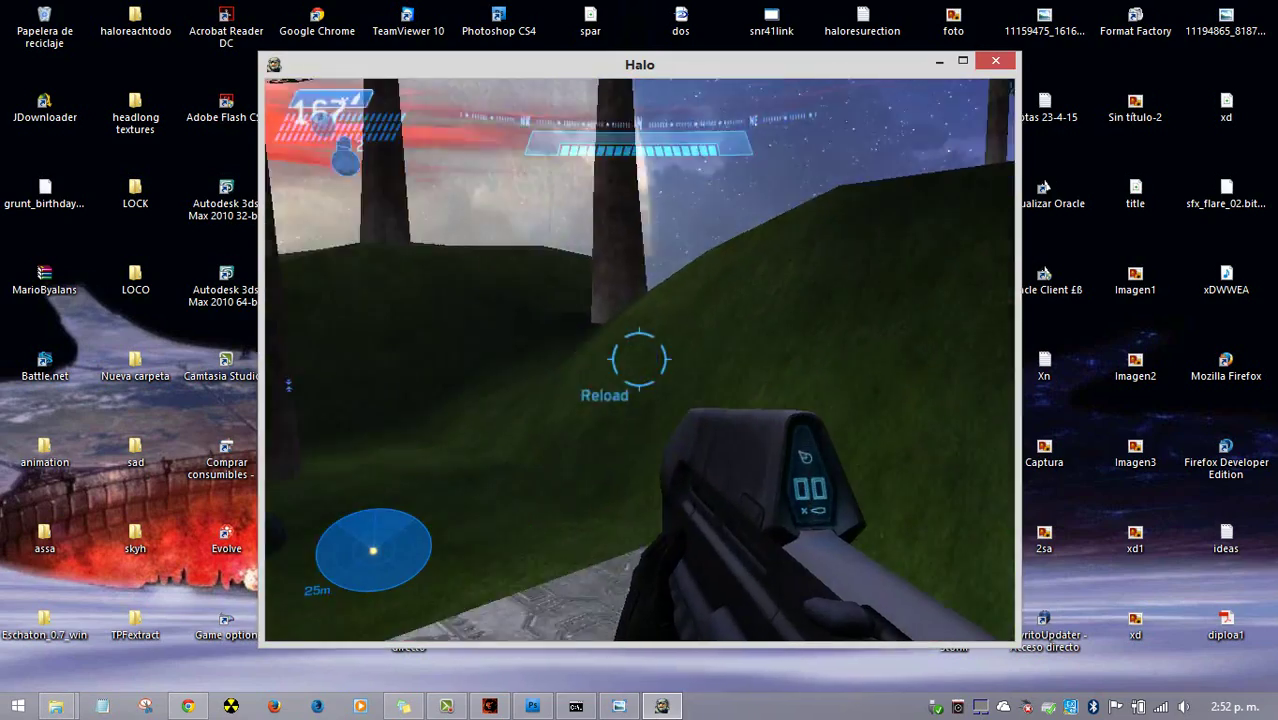
pyautogui.moveTo(639, 358); pyautogui.dragTo(639, 358)
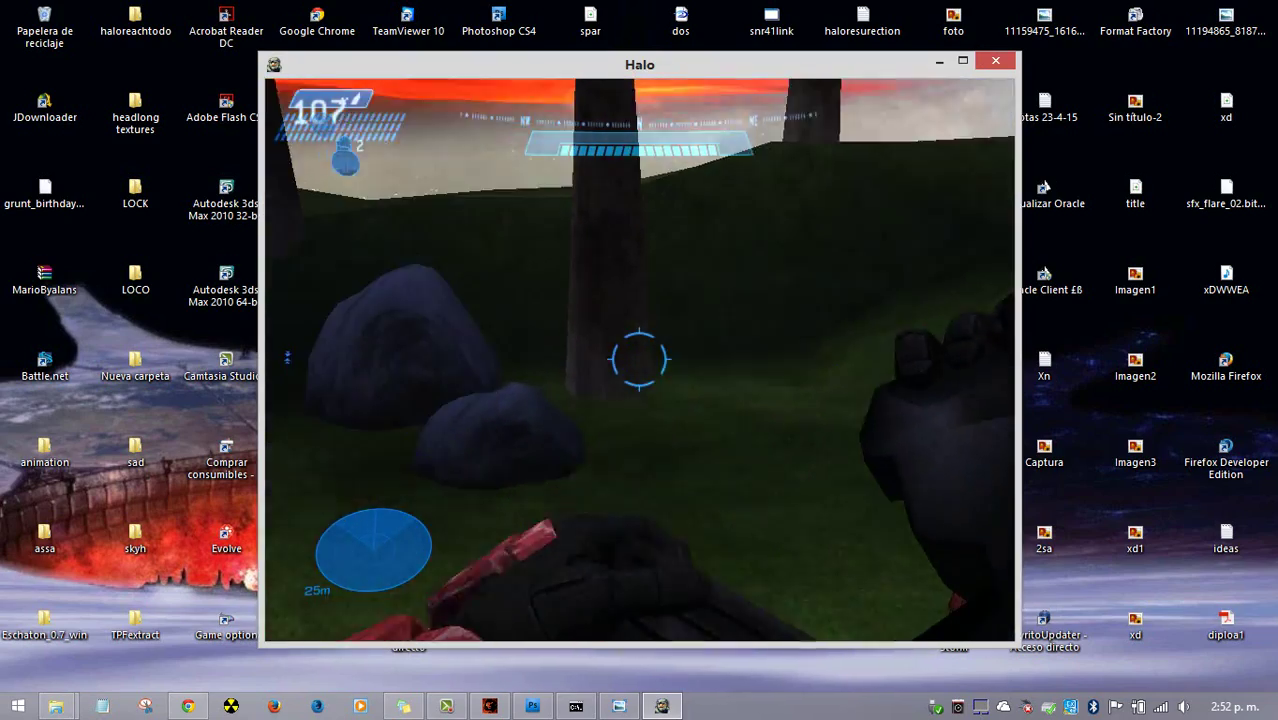
pyautogui.moveTo(639, 358); pyautogui.dragTo(639, 358)
pyautogui.hotkey('alt', 'F4')
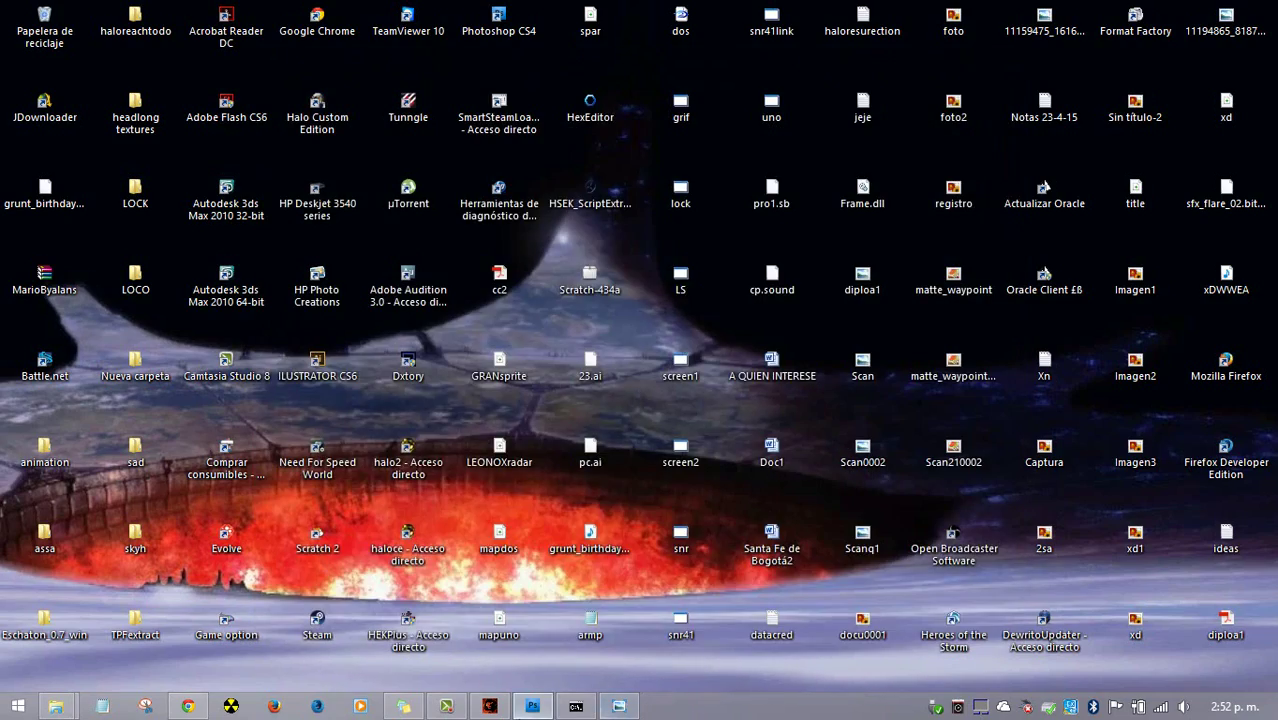
# Switch to Guerilla and open assault rifle.weapon from the assault rifle folder
pyautogui.click(489, 706)
pyautogui.click(15, 30)
pyautogui.click(50, 80)
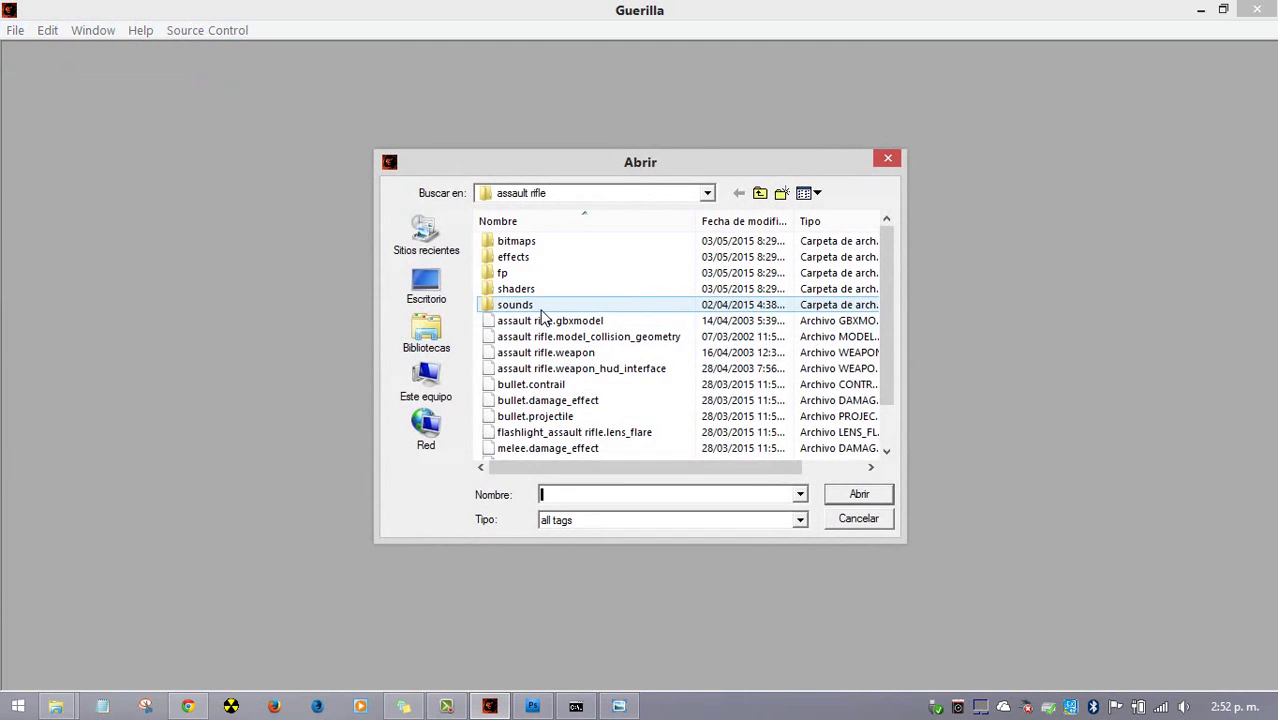
pyautogui.scroll(-1, 575, 320)
pyautogui.click(568, 306)
pyautogui.doubleClick(568, 306)
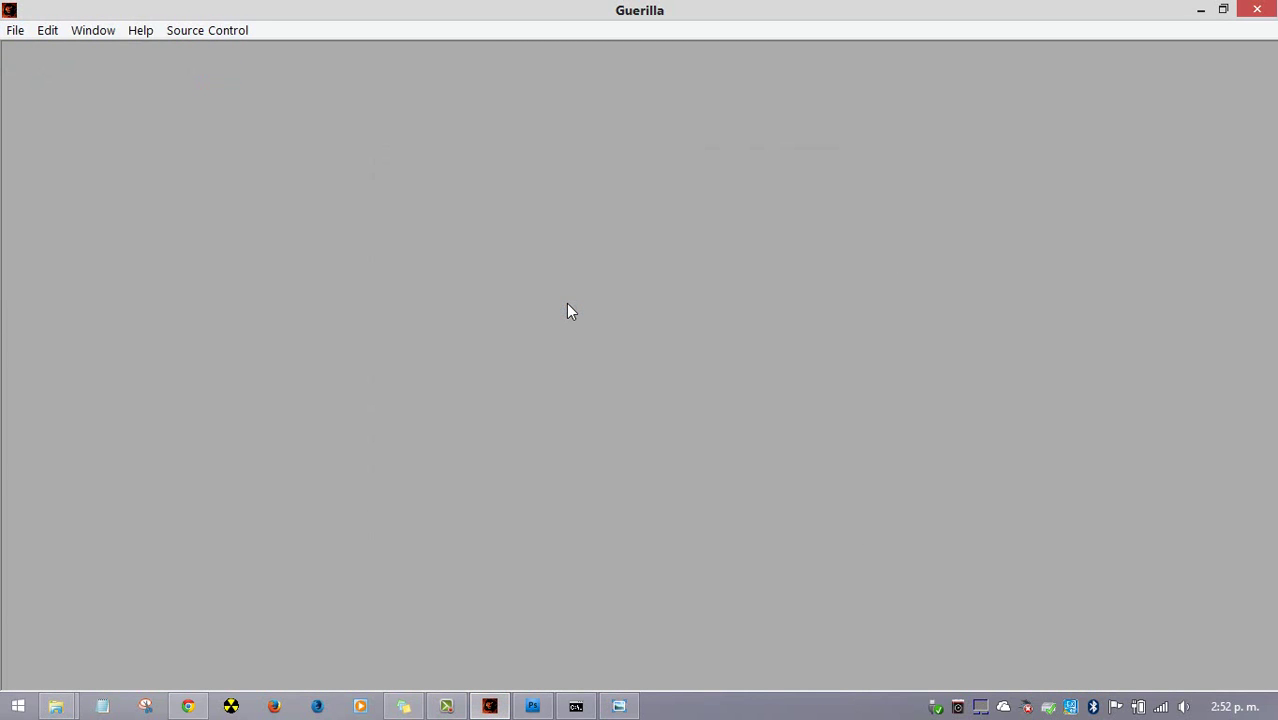
# Open fire bullet.effect, the firing effect in the assault rifle's Firing Effects block
pyautogui.moveTo(605, 184); pyautogui.dragTo(622, 44)
pyautogui.moveTo(748, 118); pyautogui.dragTo(716, 677)
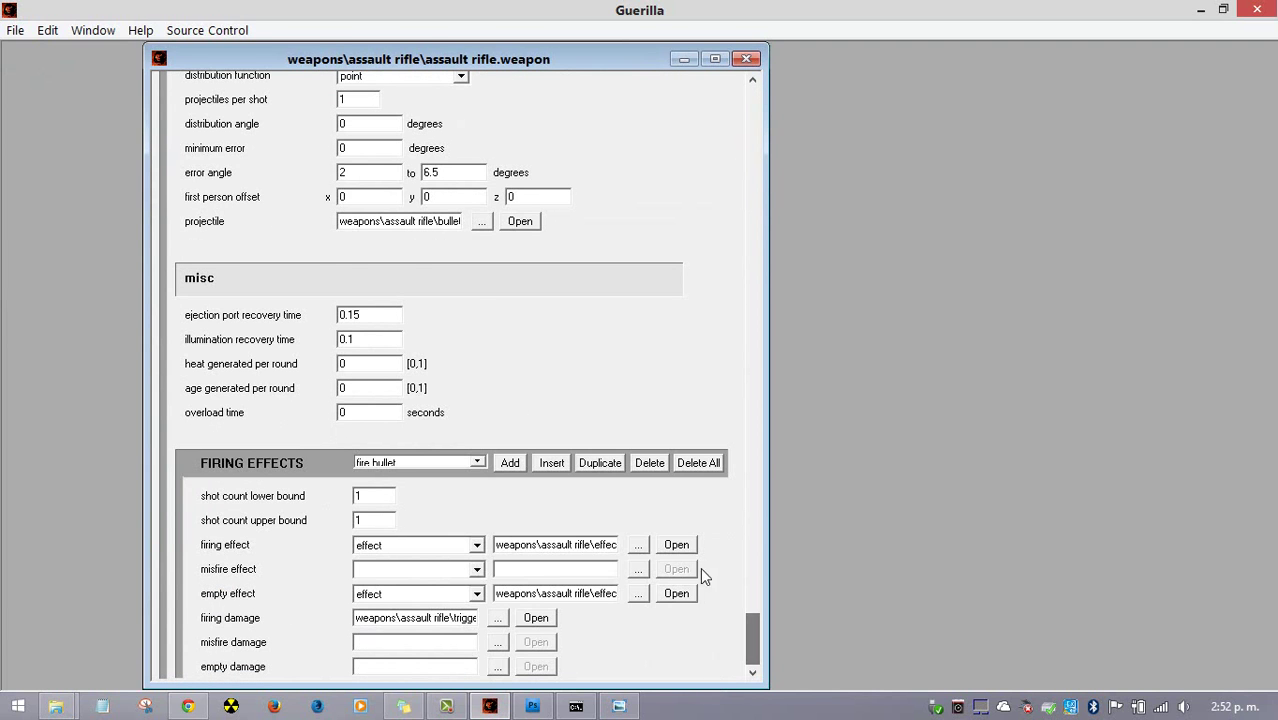
pyautogui.click(676, 544)
pyautogui.moveTo(670, 209); pyautogui.dragTo(670, 44)
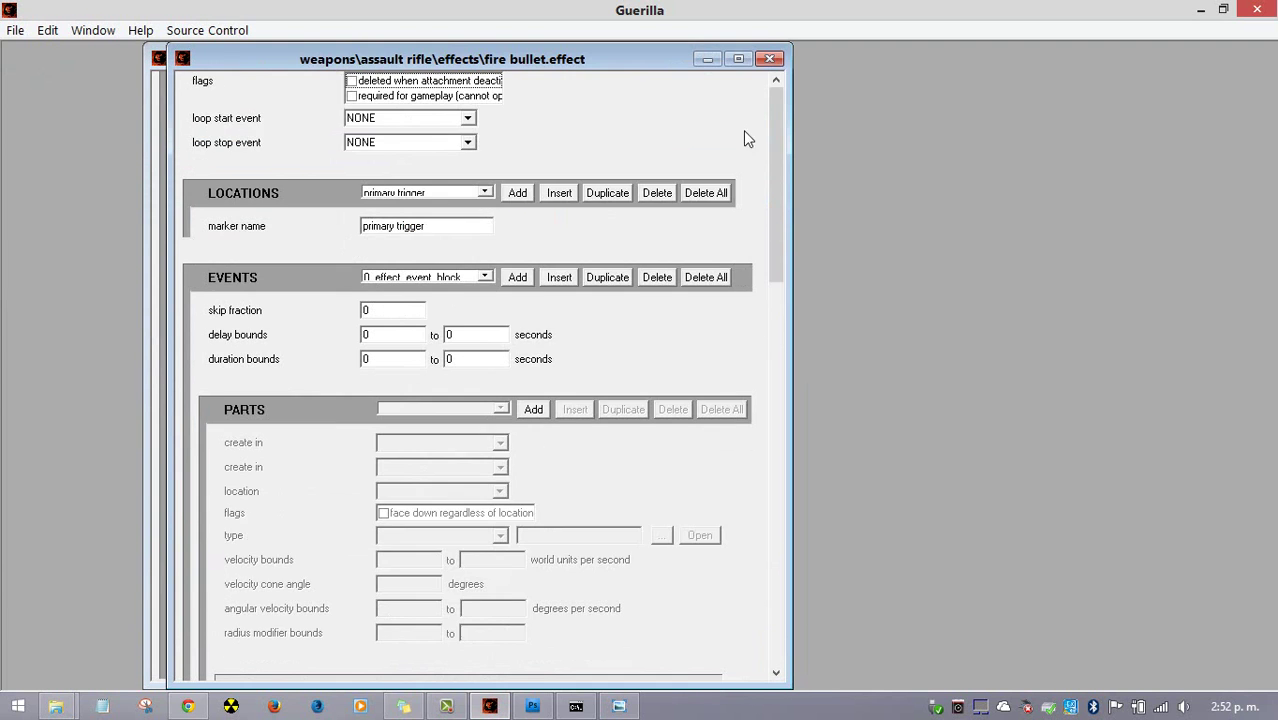
# Open the flash particle used by the fire bullet effect, examine its lifespan, fade and sequence settings, and close it
pyautogui.scroll(-15, 750, 380)
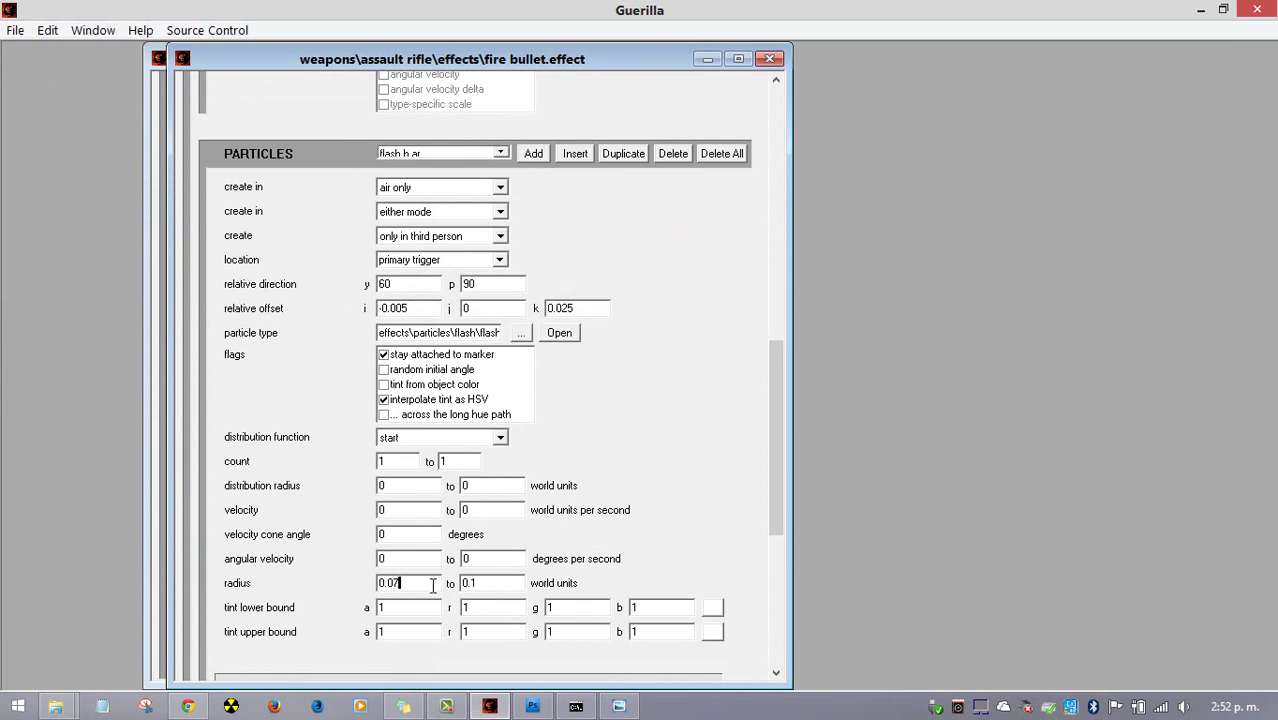
pyautogui.moveTo(398, 583); pyautogui.dragTo(340, 593)
pyautogui.click(500, 153)
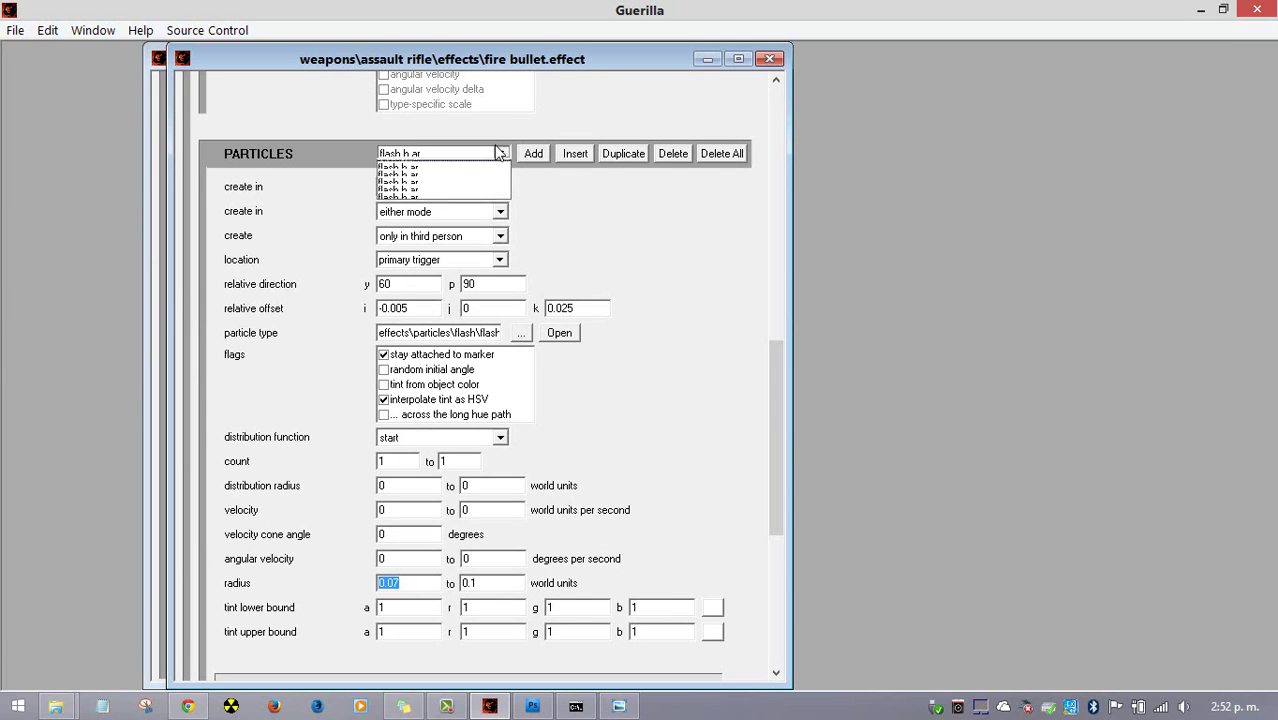
pyautogui.click(500, 153)
pyautogui.click(559, 333)
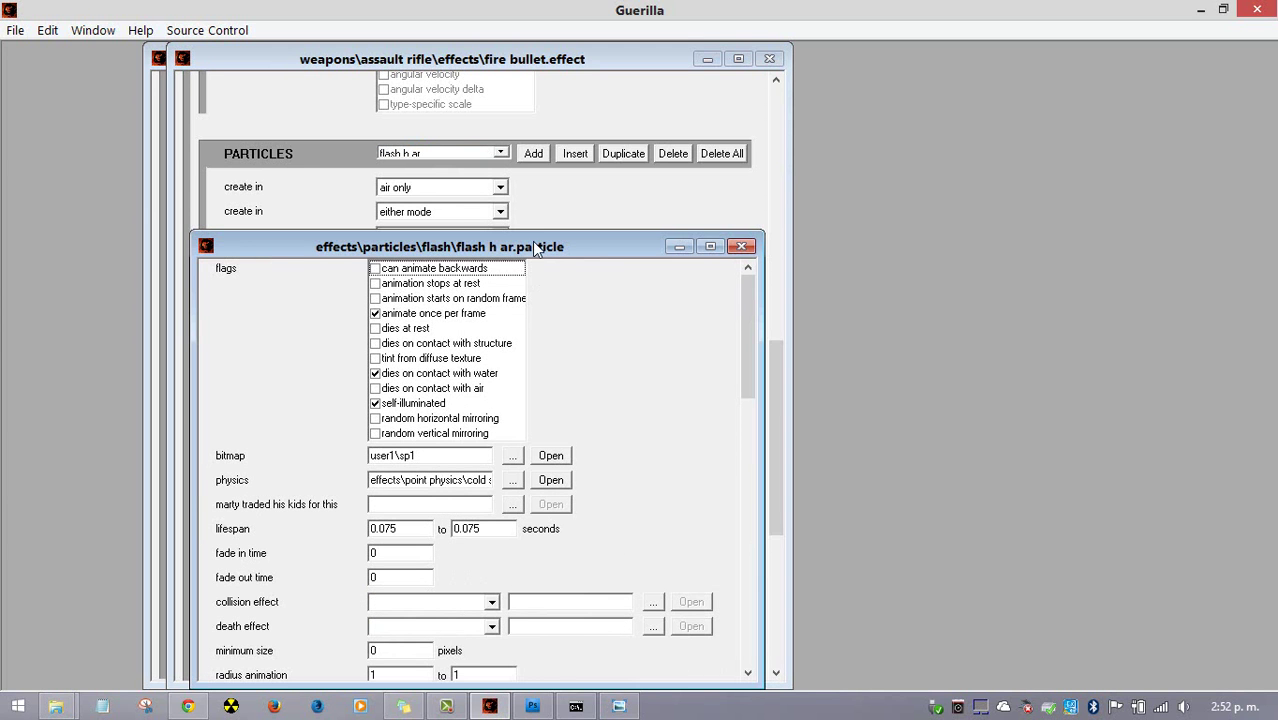
pyautogui.moveTo(533, 246); pyautogui.dragTo(839, 114)
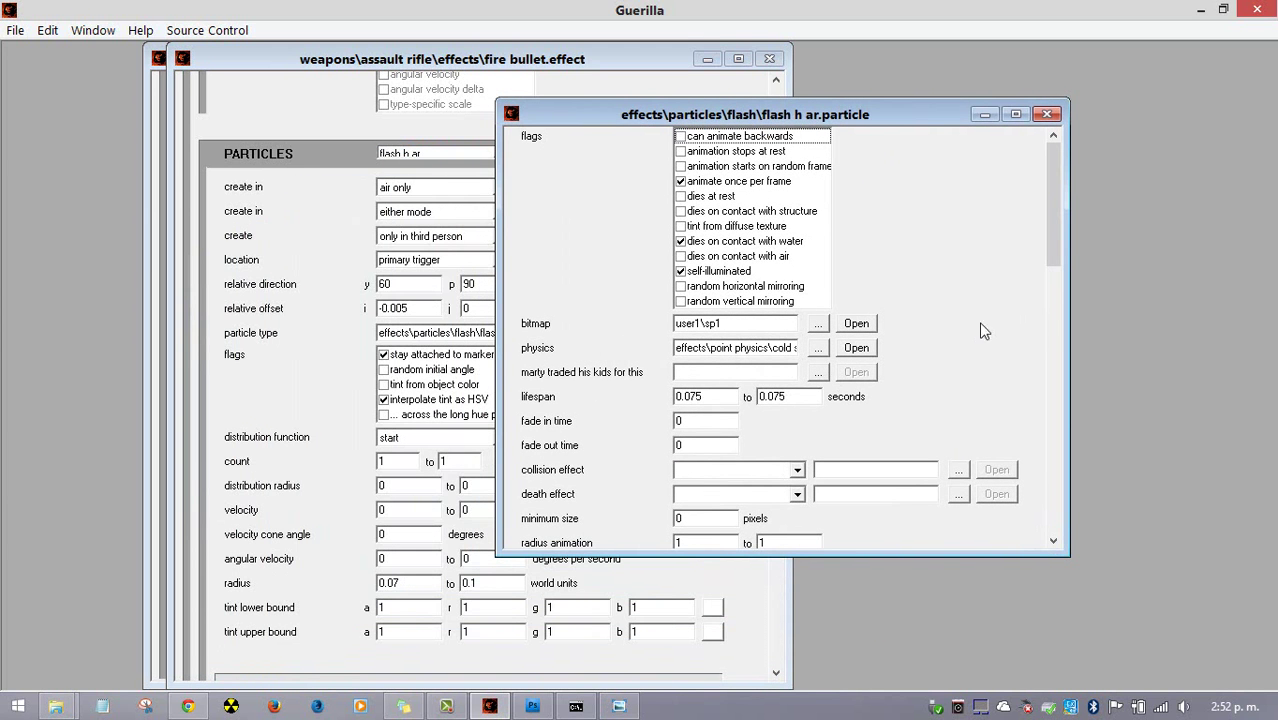
pyautogui.moveTo(1053, 210); pyautogui.dragTo(1038, 312)
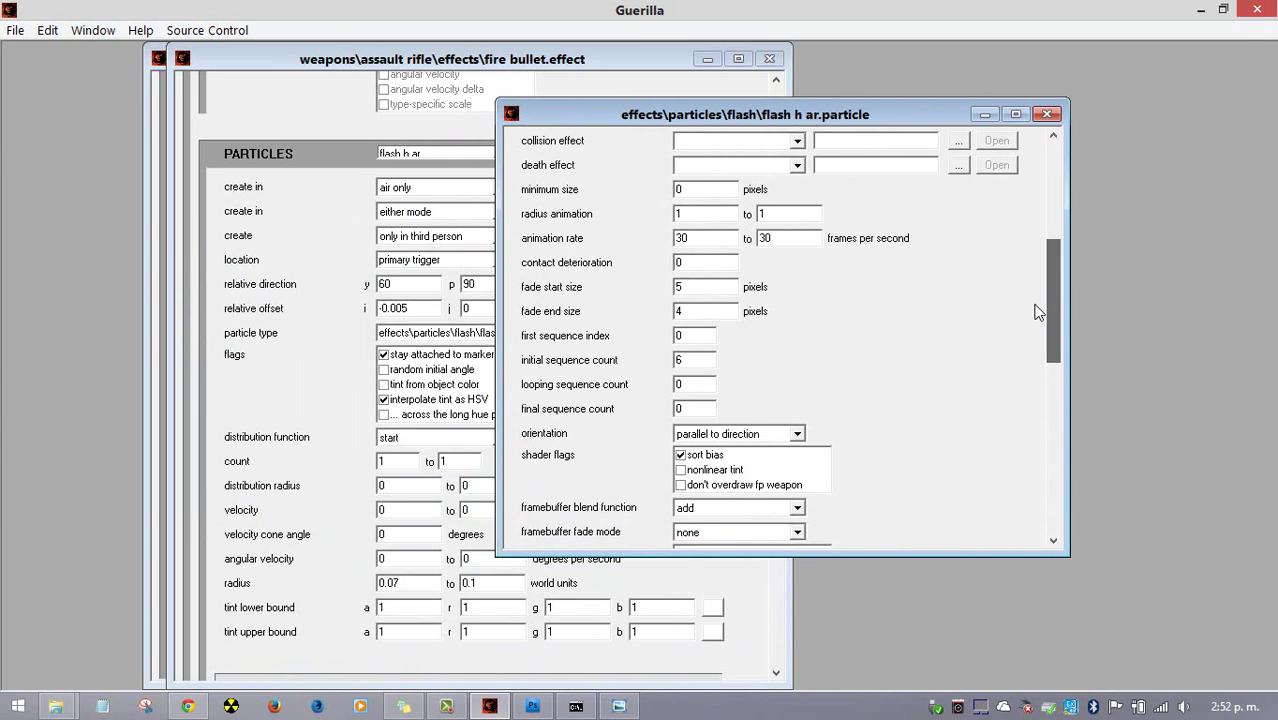
pyautogui.moveTo(703, 293); pyautogui.dragTo(651, 294)
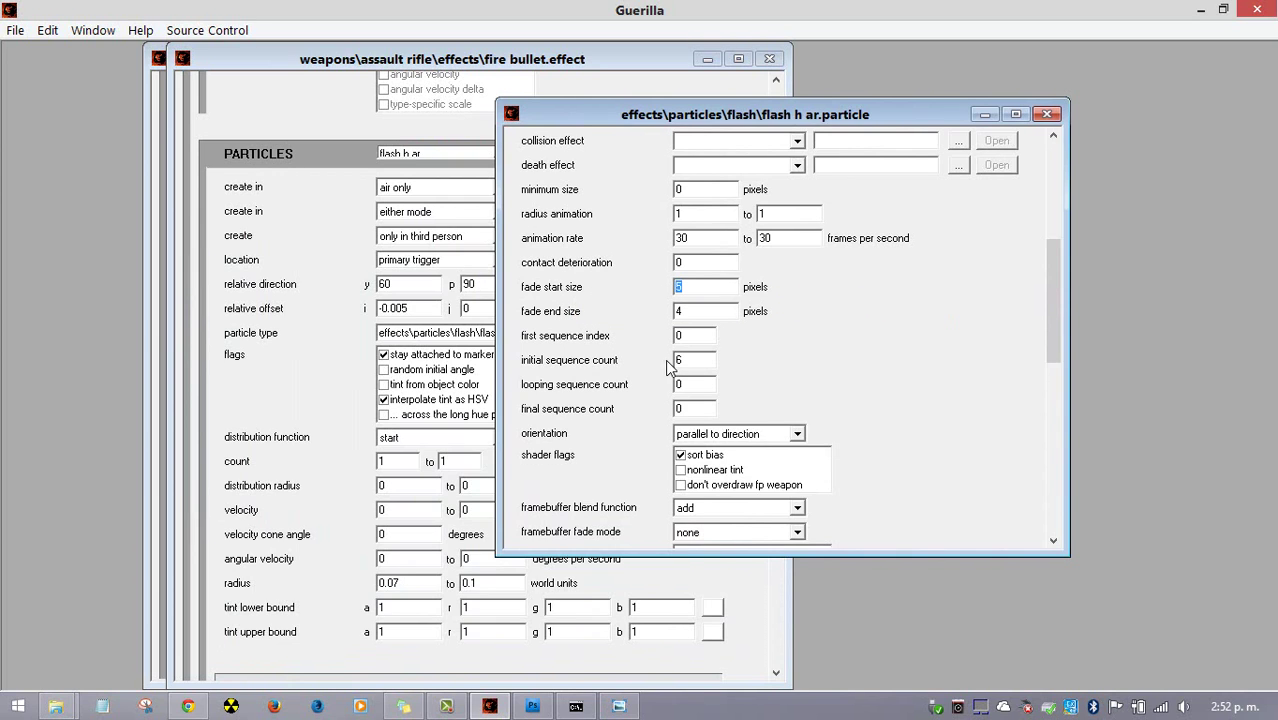
pyautogui.moveTo(710, 360); pyautogui.dragTo(660, 362)
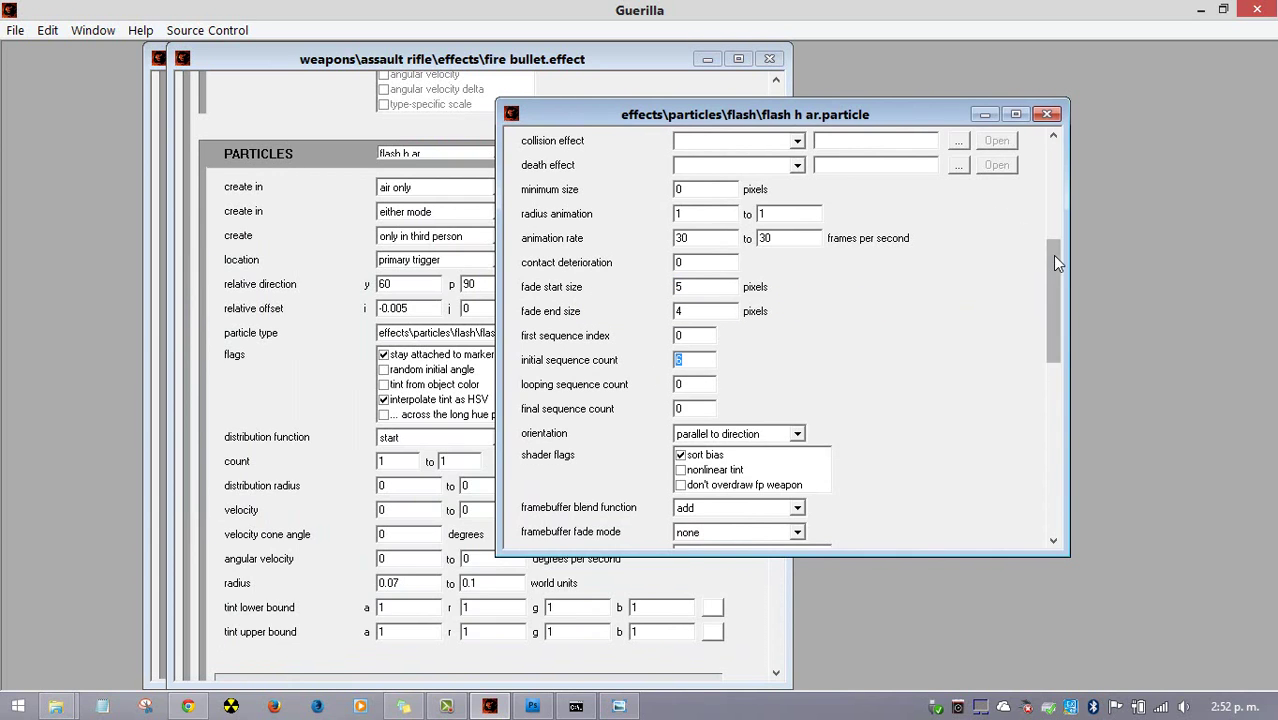
pyautogui.scroll(-10, 1000, 250)
pyautogui.click(1046, 114)
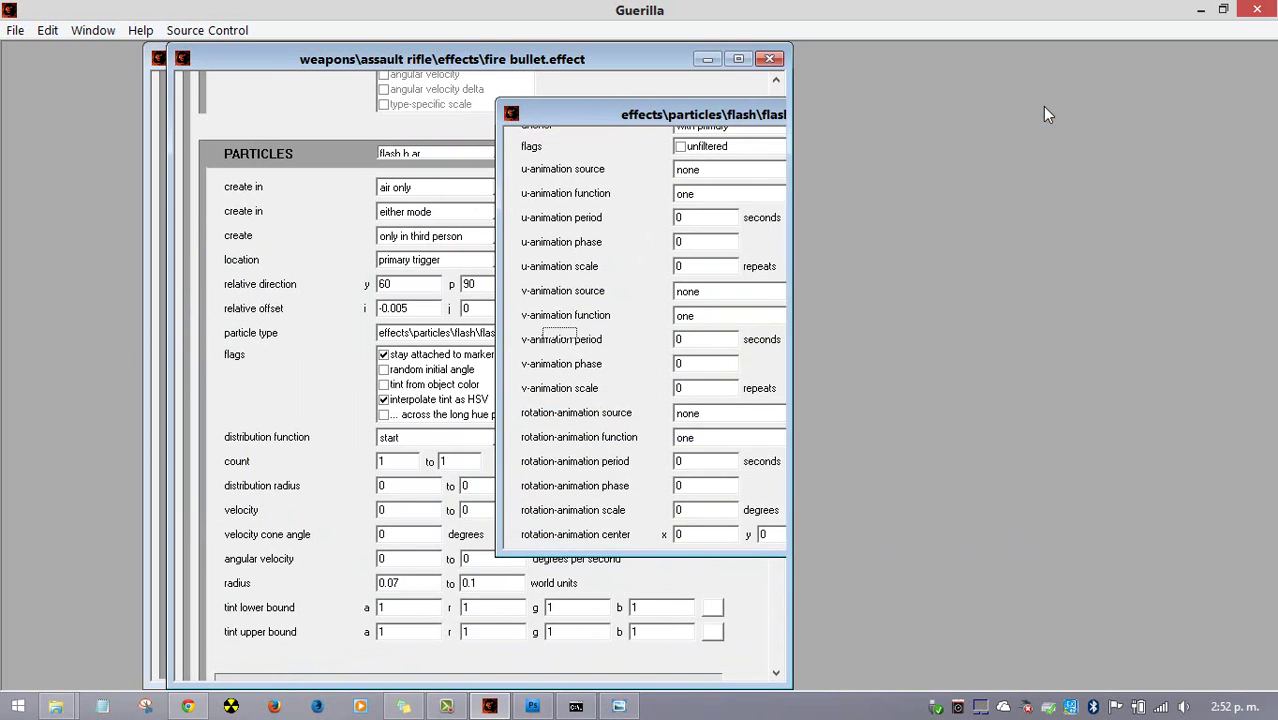
# Set the first flash particle's distribution radius to 0.5 to 0.5 world units and its velocity to 0.5 to 0.5
pyautogui.click(432, 156)
pyautogui.click(432, 160)
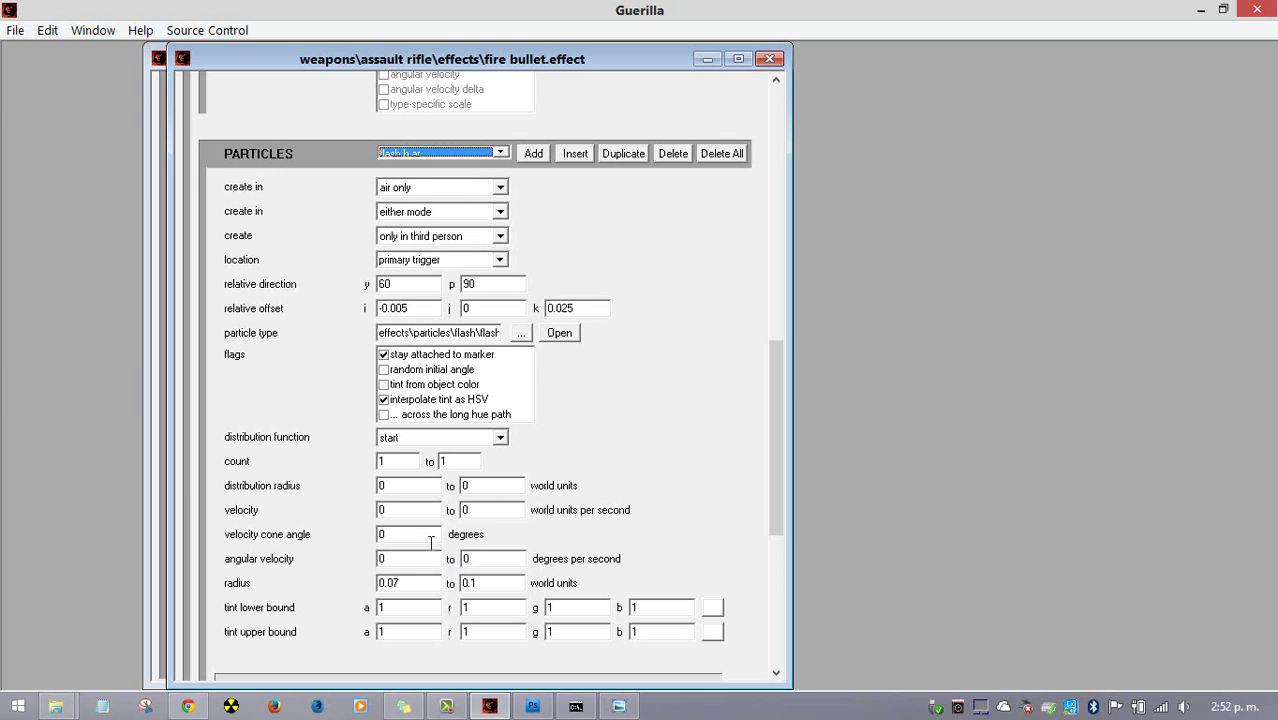
pyautogui.doubleClick(402, 486)
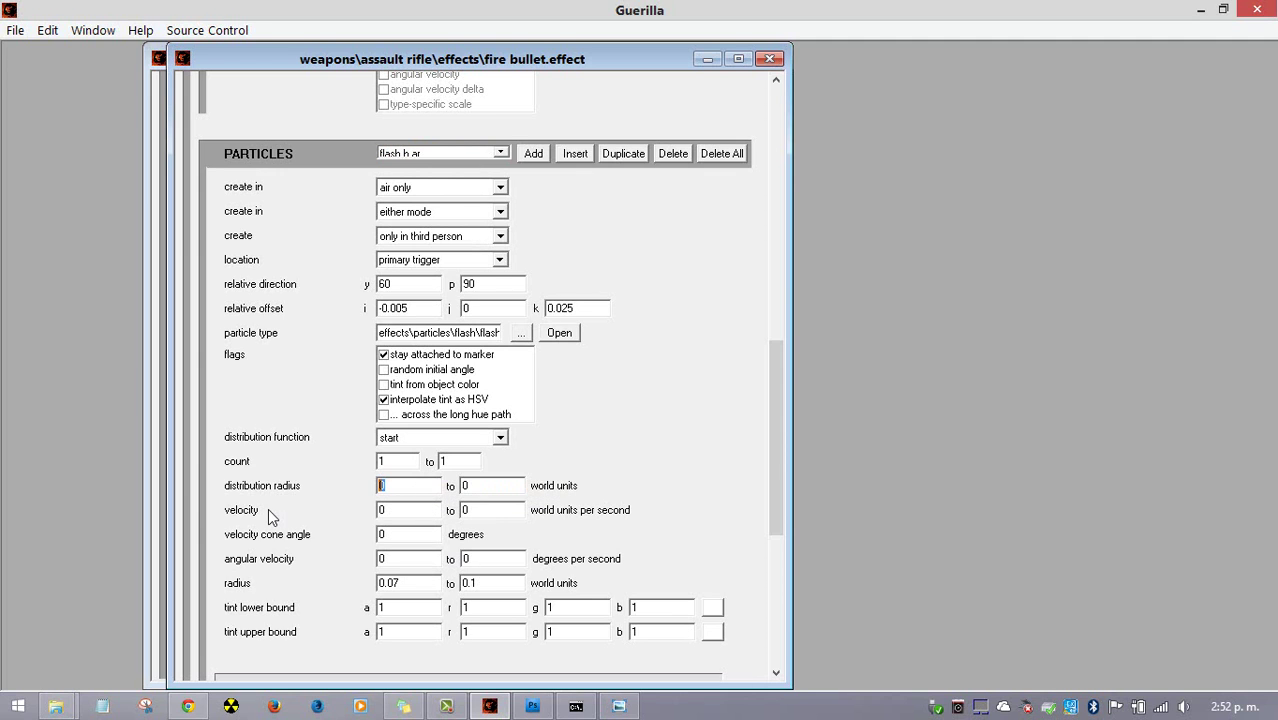
pyautogui.write('0.')
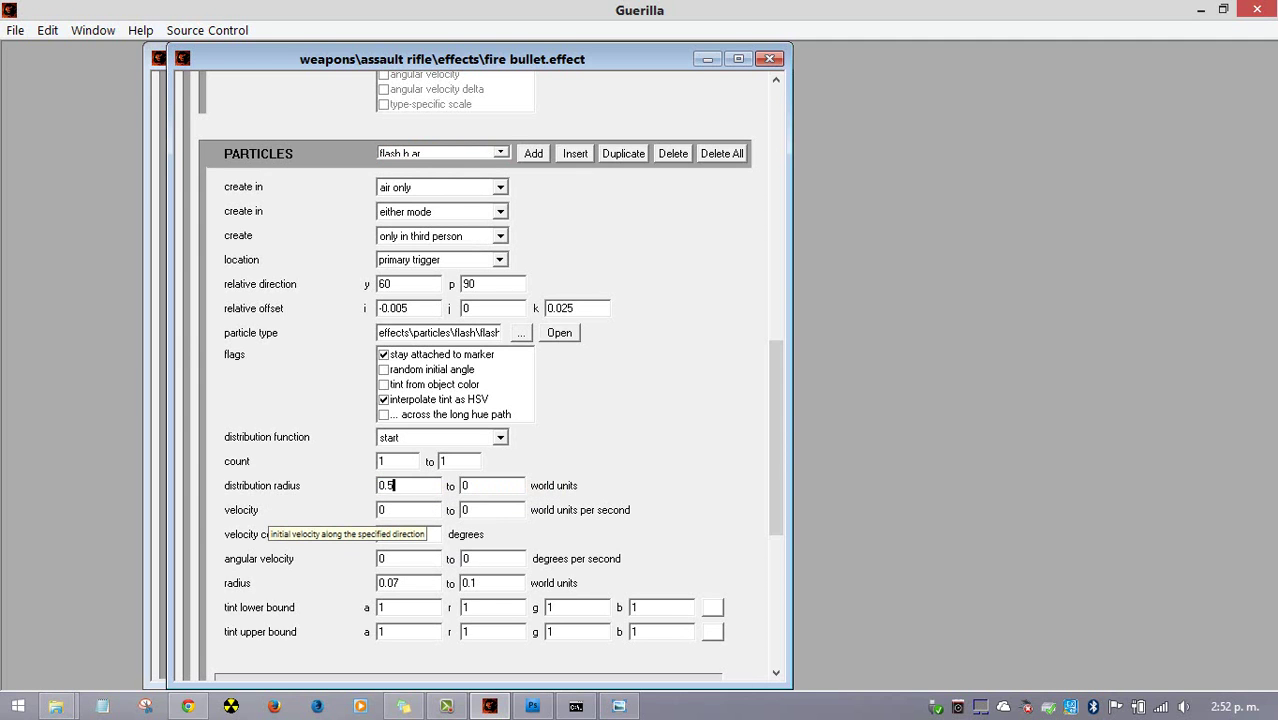
pyautogui.write('5')
pyautogui.doubleClick(400, 487)
pyautogui.hotkey('ctrl', 'c')
pyautogui.click(461, 487)
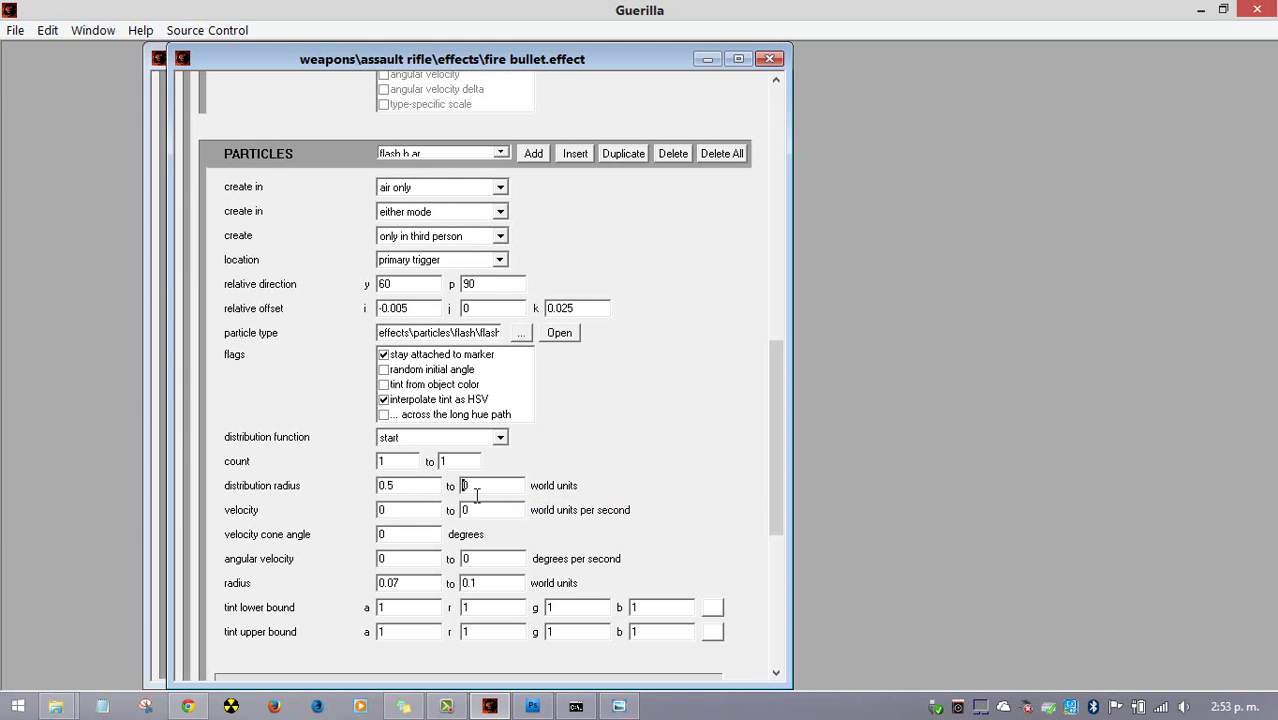
pyautogui.hotkey('ctrl', 'v')
pyautogui.press('Delete')
pyautogui.doubleClick(420, 512)
pyautogui.hotkey('ctrl', 'v')
# Set the velocity of the flash particle with relative direction 60, 30 to 0.5 to 0.5, and save the fire bullet effect
pyautogui.click(474, 153)
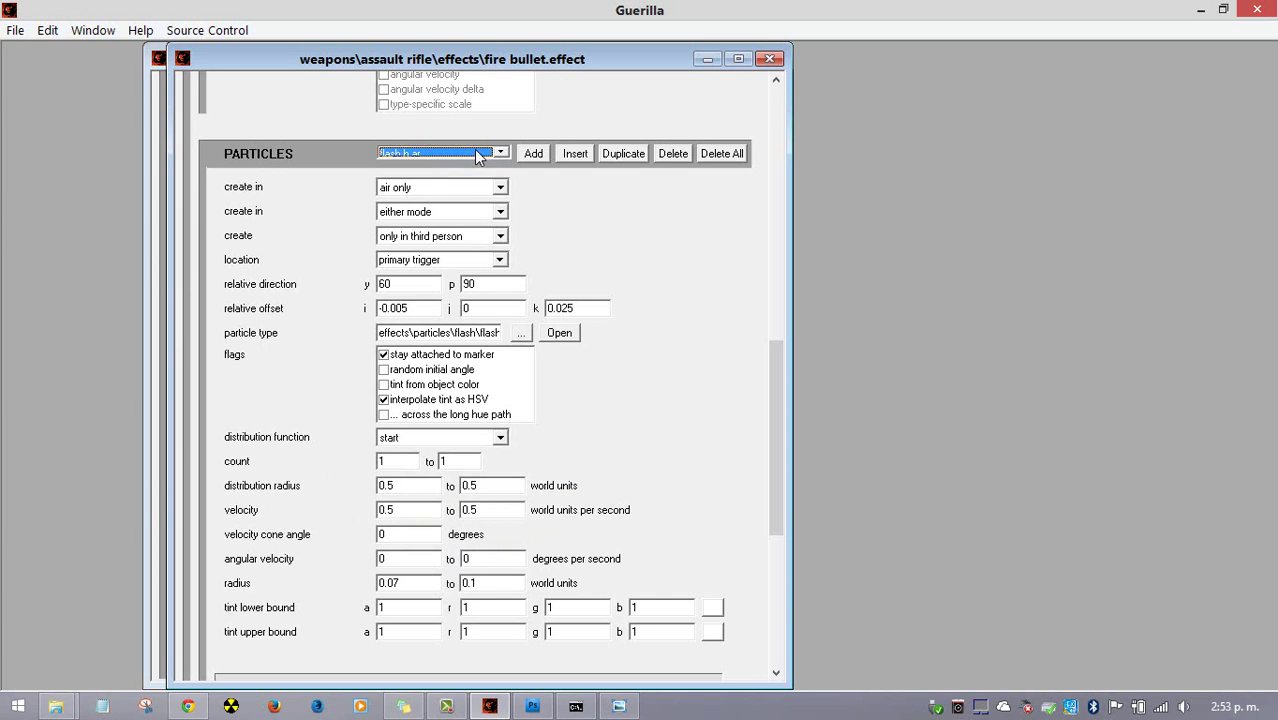
pyautogui.press('Down')
pyautogui.press('Down')
pyautogui.press('Down')
pyautogui.click(419, 518)
pyautogui.moveTo(419, 521); pyautogui.dragTo(378, 536)
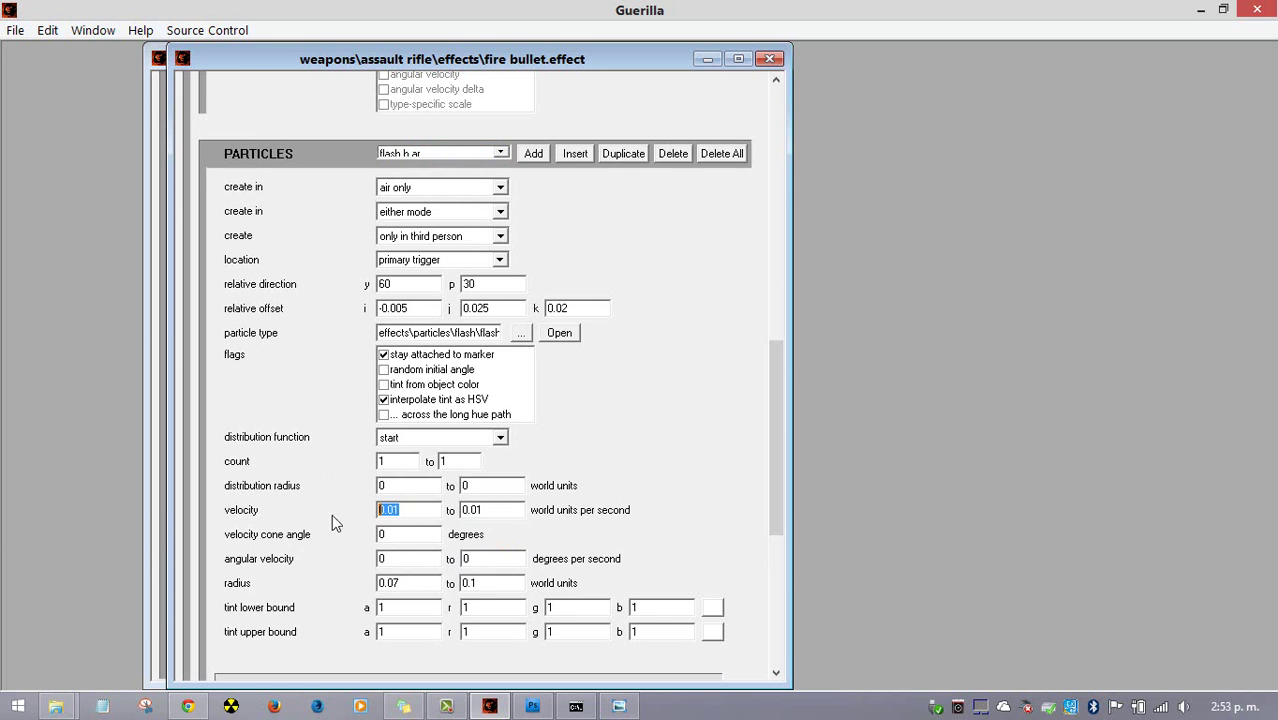
pyautogui.write('0.5')
pyautogui.doubleClick(483, 514)
pyautogui.write('0.5')
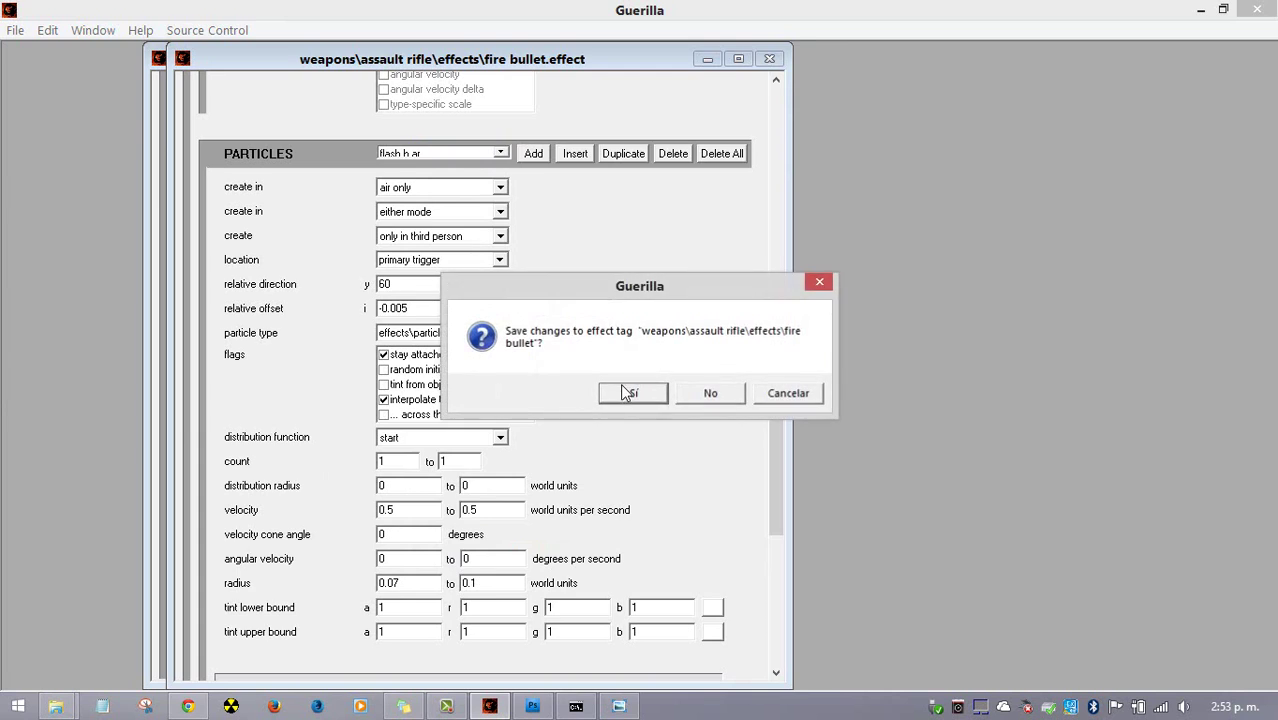
pyautogui.click(622, 388)
# Switch to the command prompt, rebuild levels\test\tutorial\sprite with tool_pro build-cache-file, and launch Halo Custom Edition
pyautogui.click(590, 709)
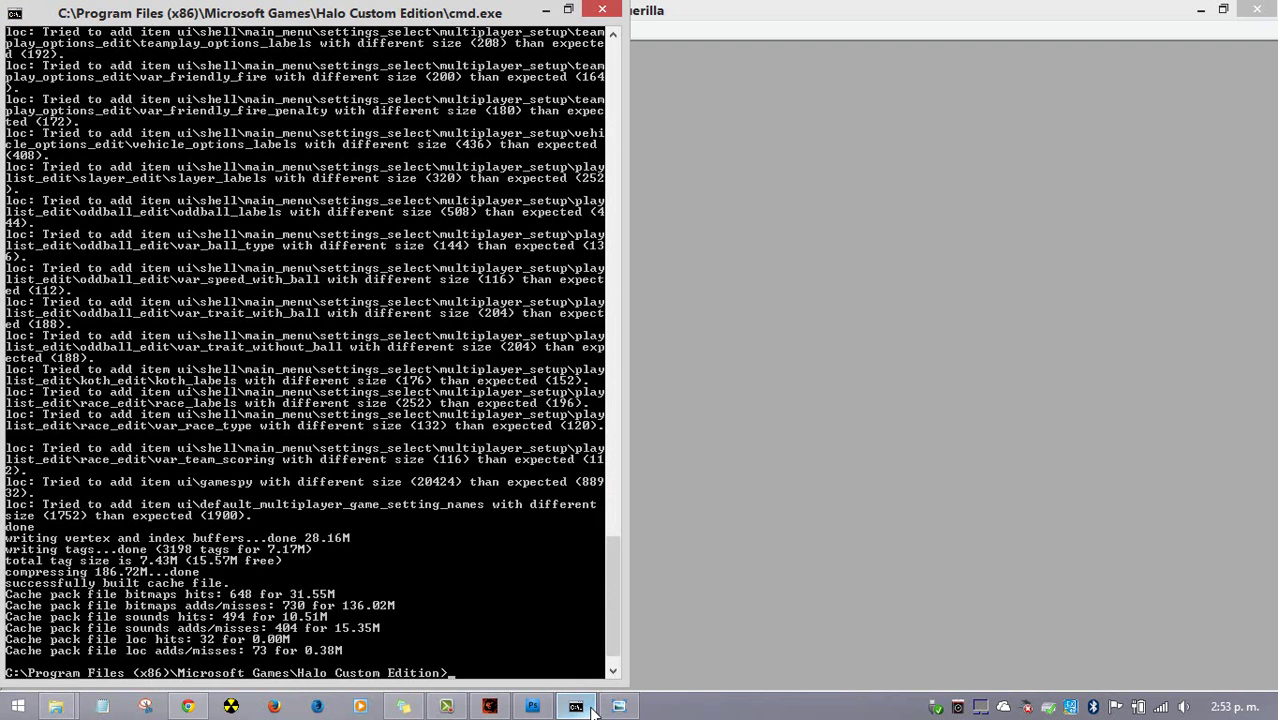
pyautogui.press('Up')
pyautogui.press('Return')
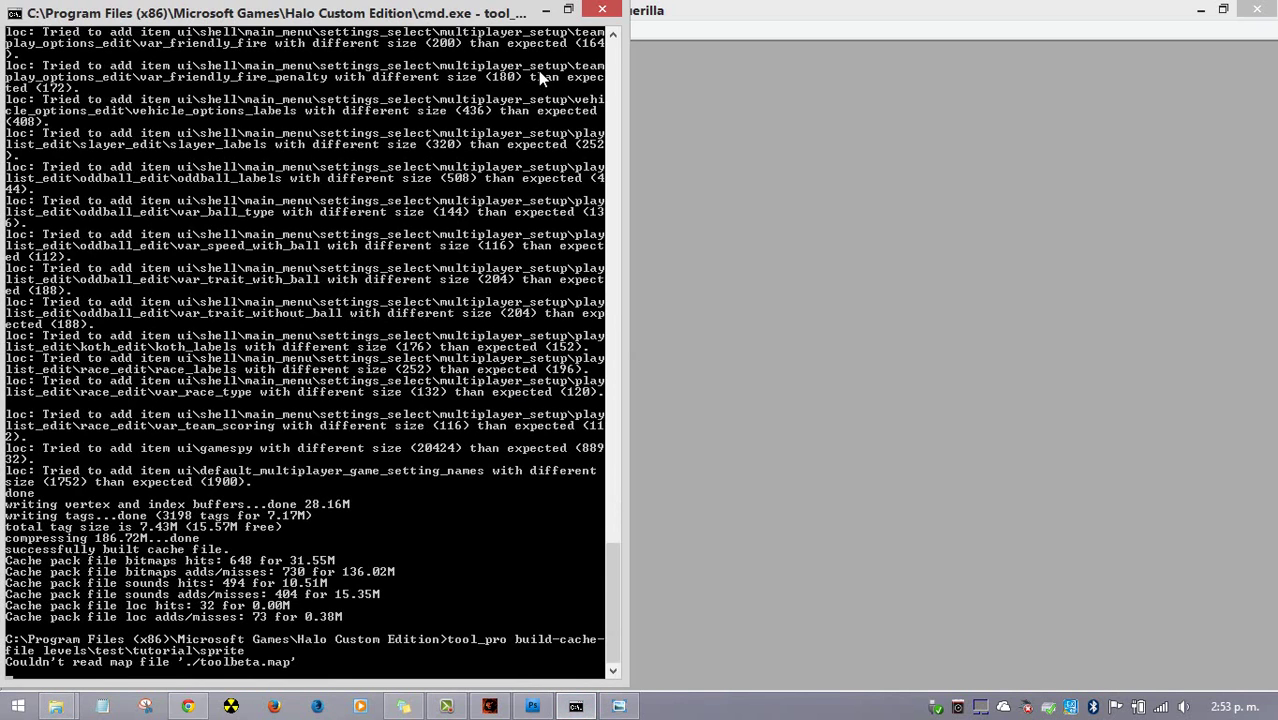
pyautogui.click(545, 10)
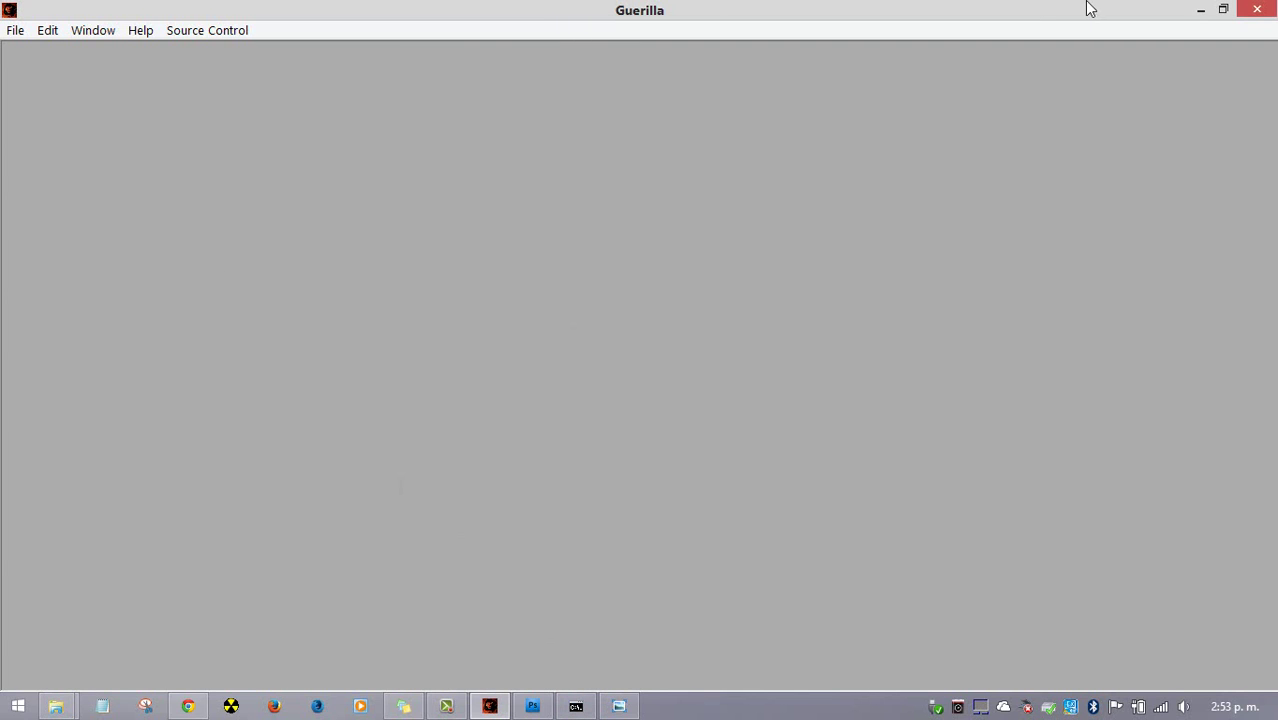
pyautogui.click(1200, 9)
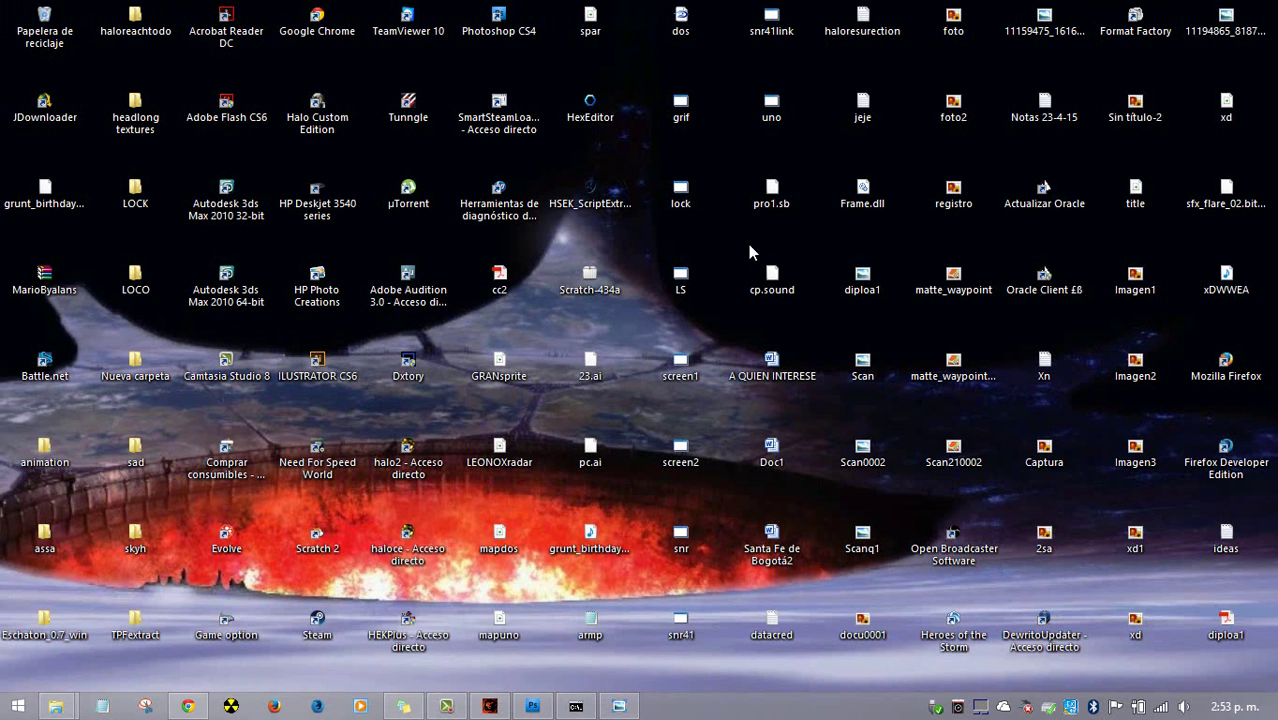
pyautogui.click(576, 706)
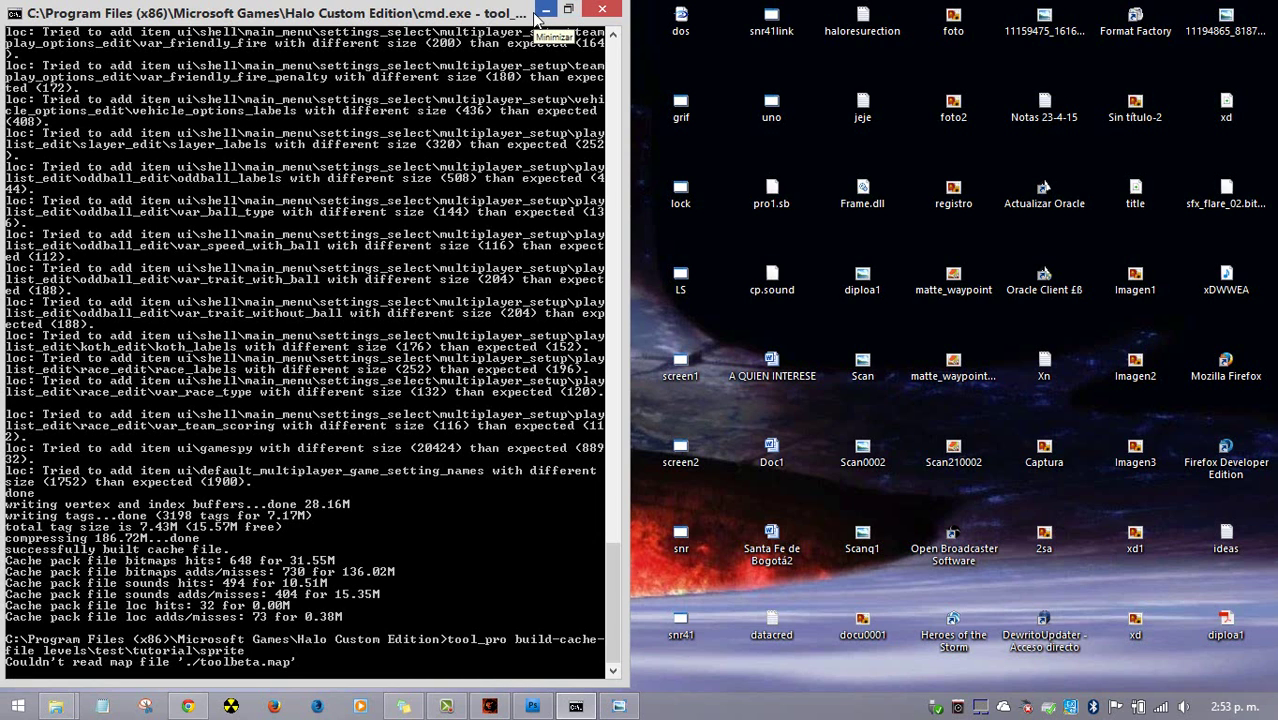
pyautogui.moveTo(475, 12); pyautogui.dragTo(490, 42)
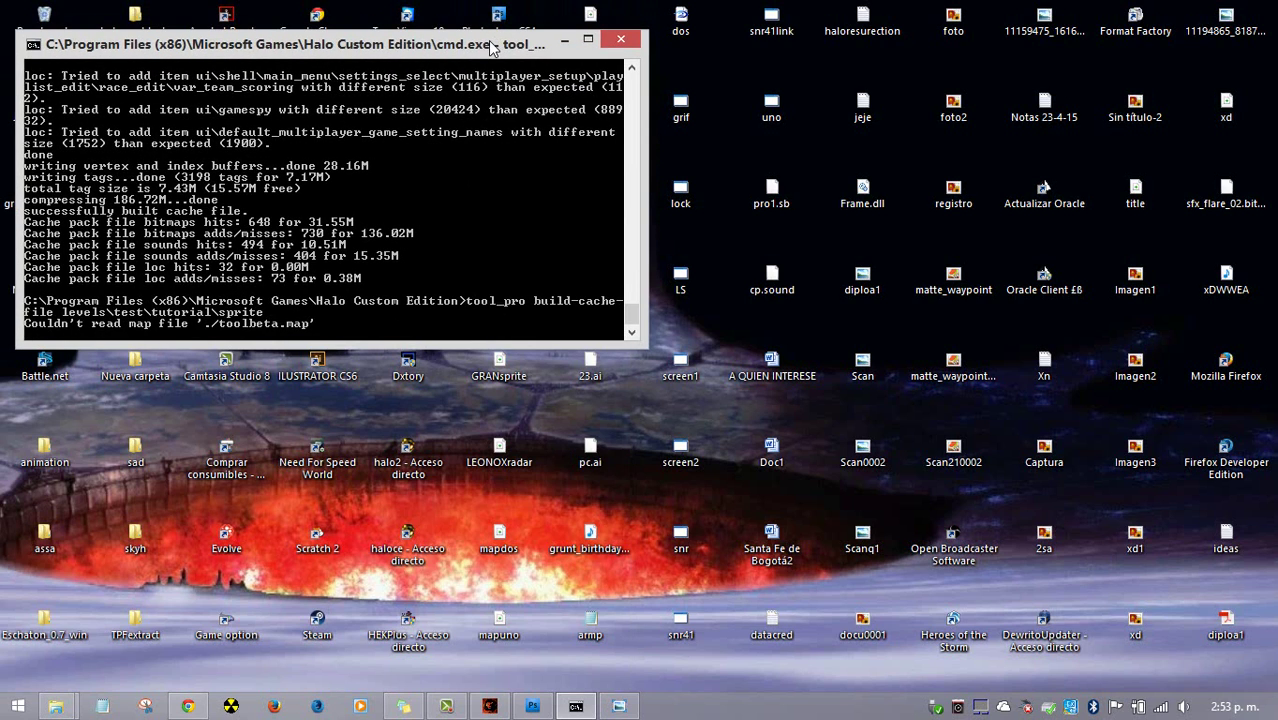
pyautogui.press('super+Left')
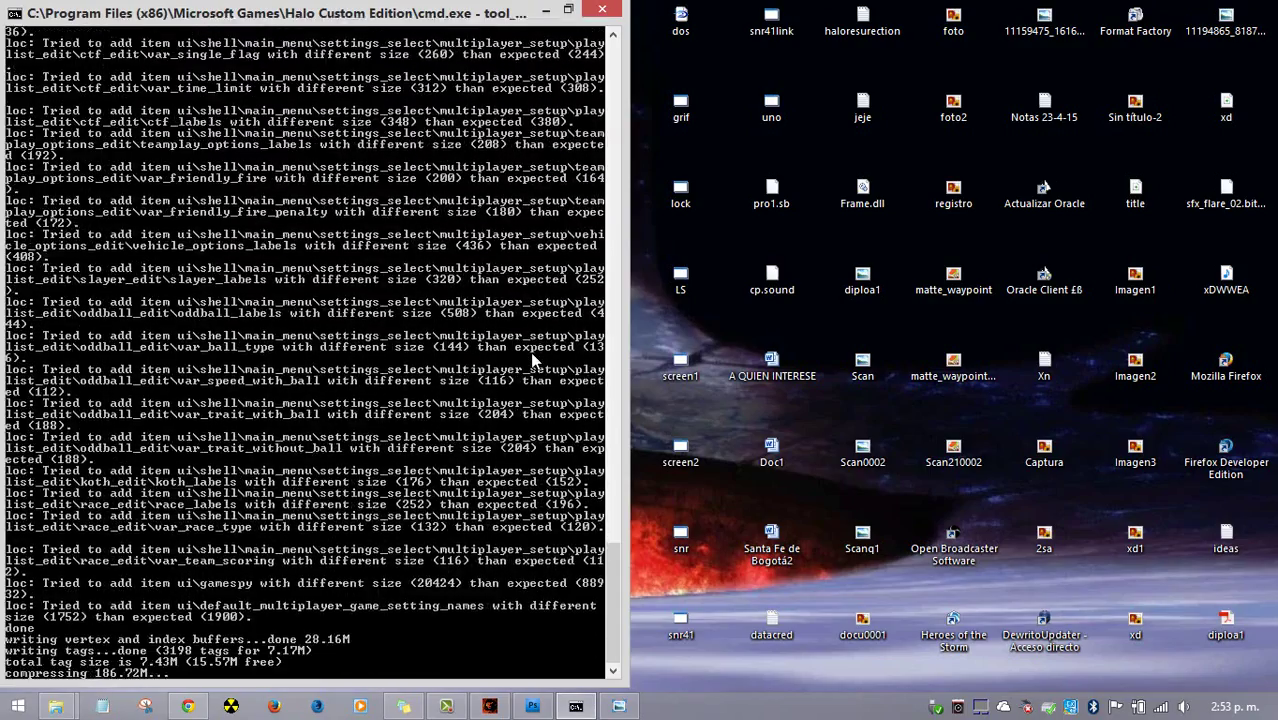
pyautogui.click(548, 12)
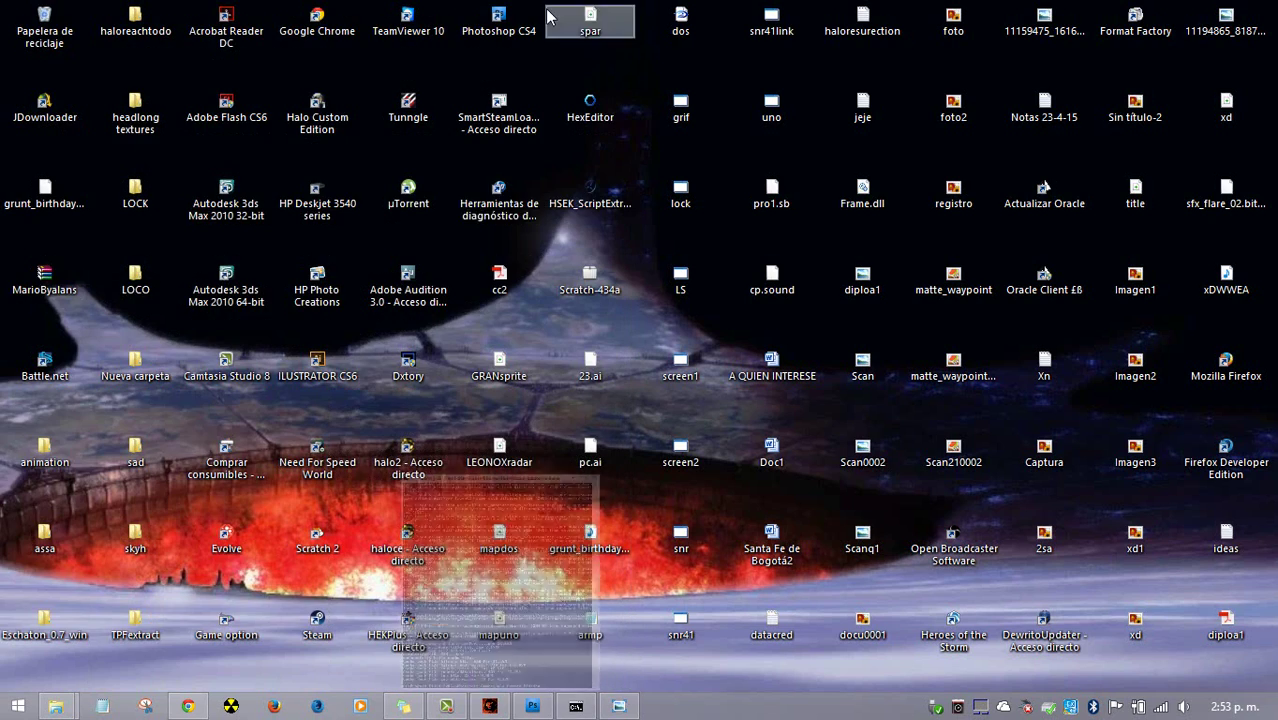
pyautogui.doubleClick(316, 128)
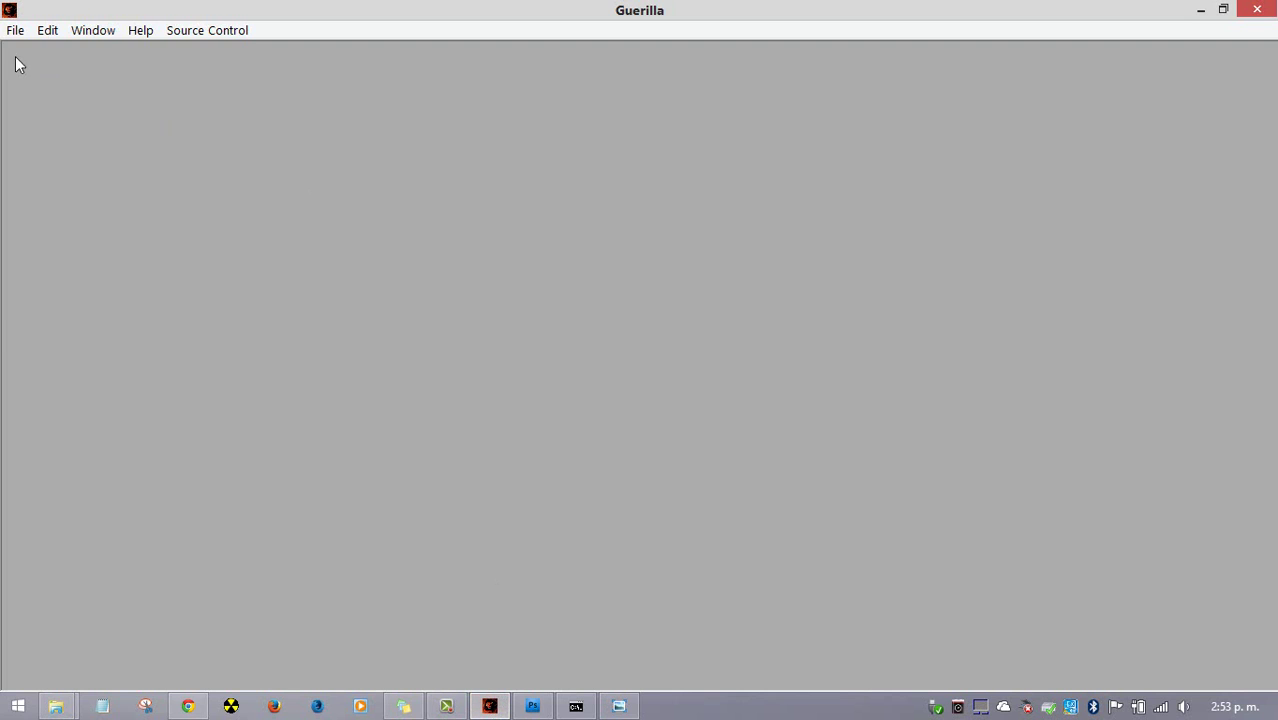
# In Guerilla, open assault rifle.weapon again and open fire bullet.effect from its Firing Effects block
pyautogui.click(15, 30)
pyautogui.click(31, 74)
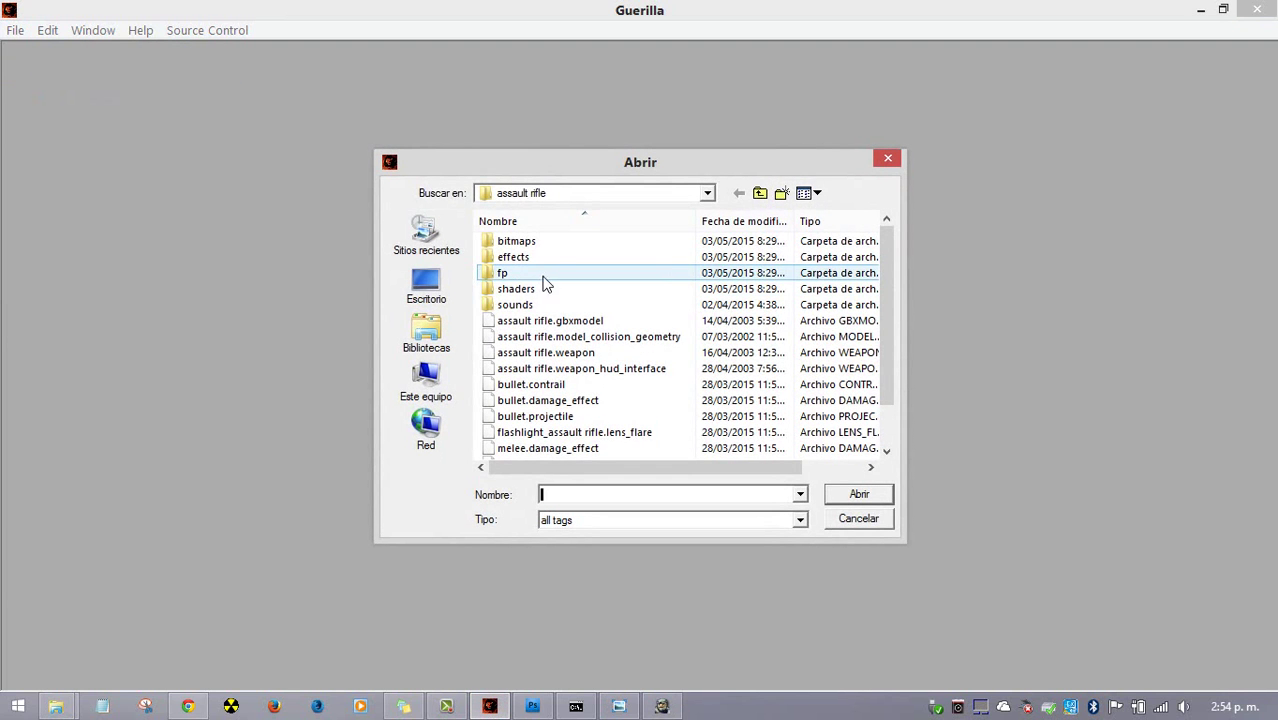
pyautogui.doubleClick(543, 352)
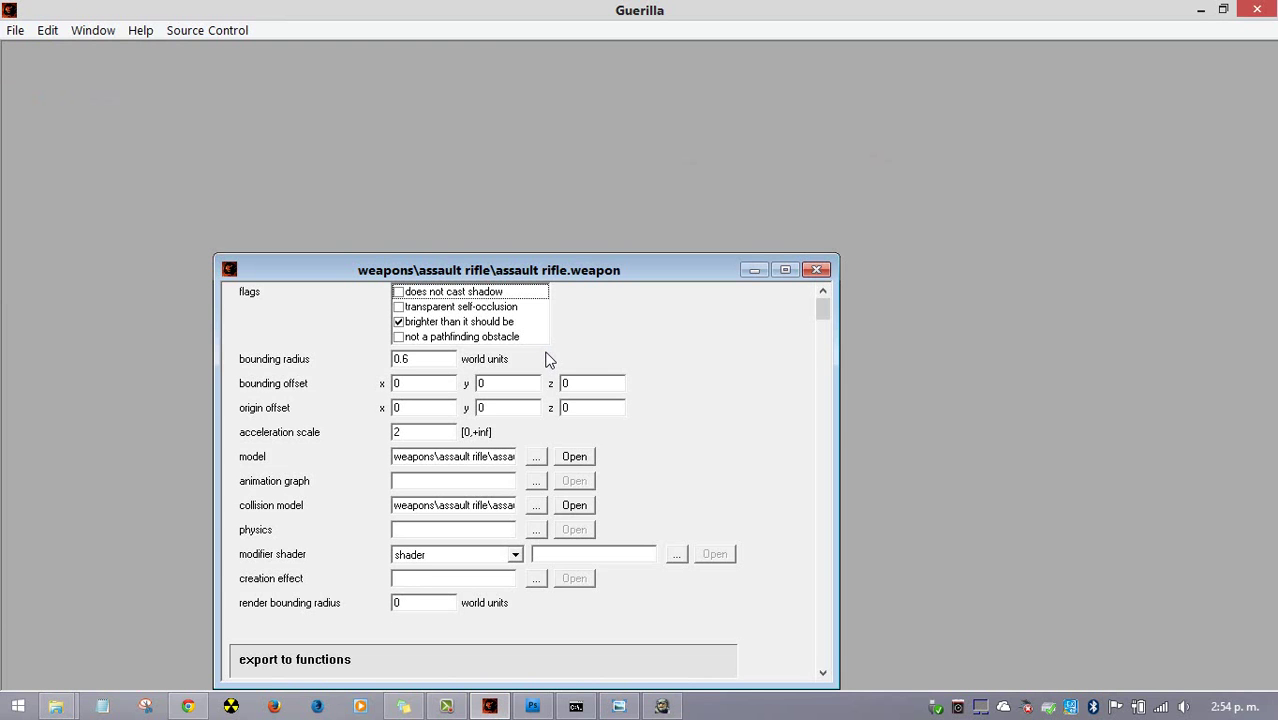
pyautogui.scroll(-15, 800, 221)
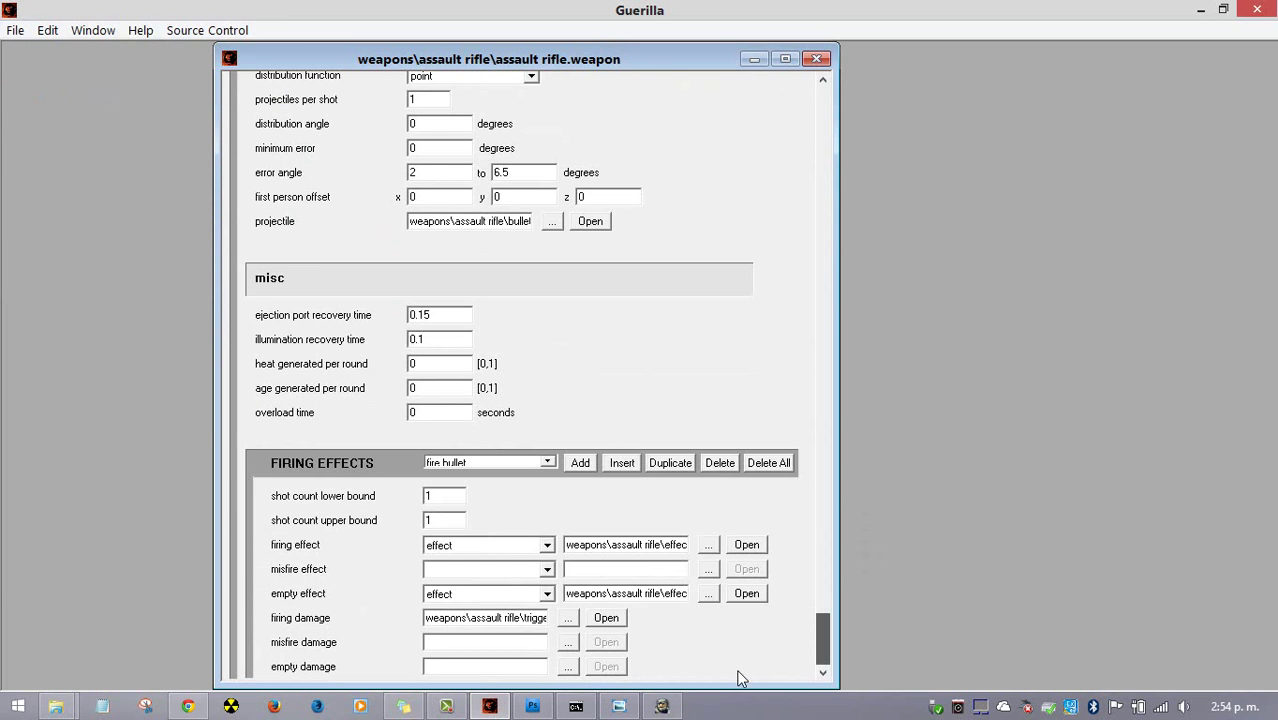
pyautogui.click(746, 544)
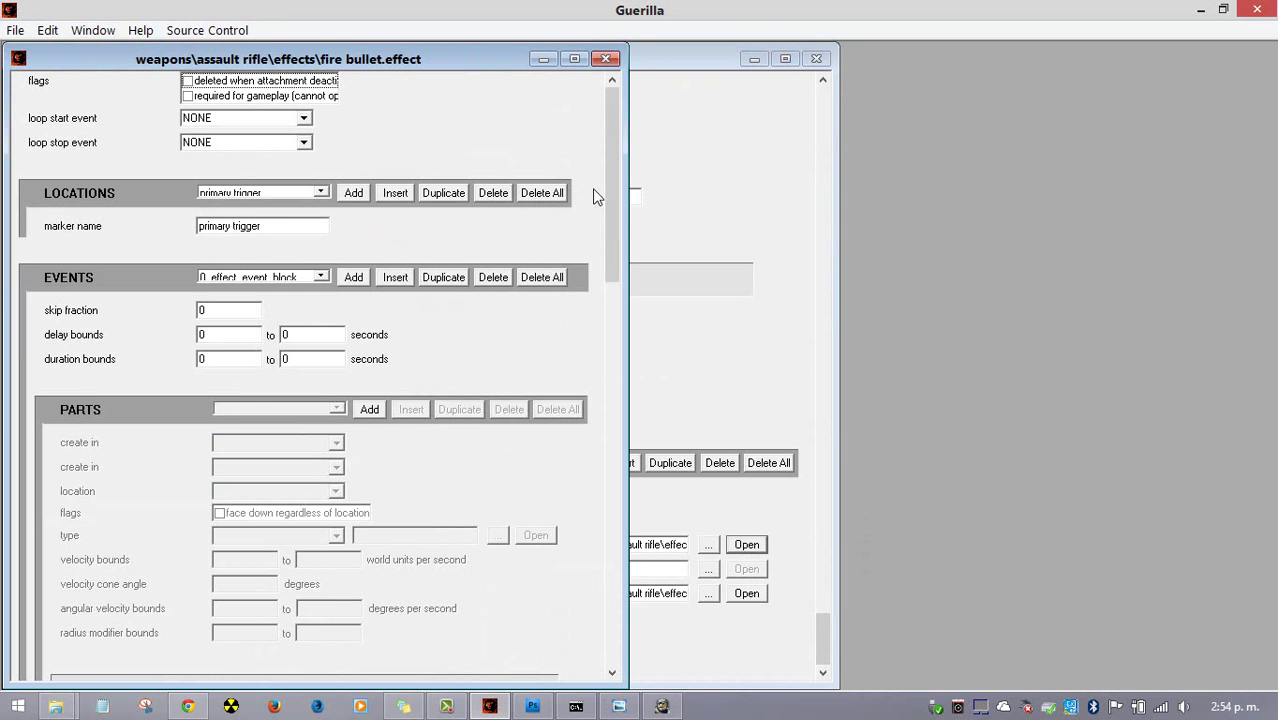
# Review the direction, offset and velocity settings of the flash particles in the effect's first event
pyautogui.scroll(-10, 596, 230)
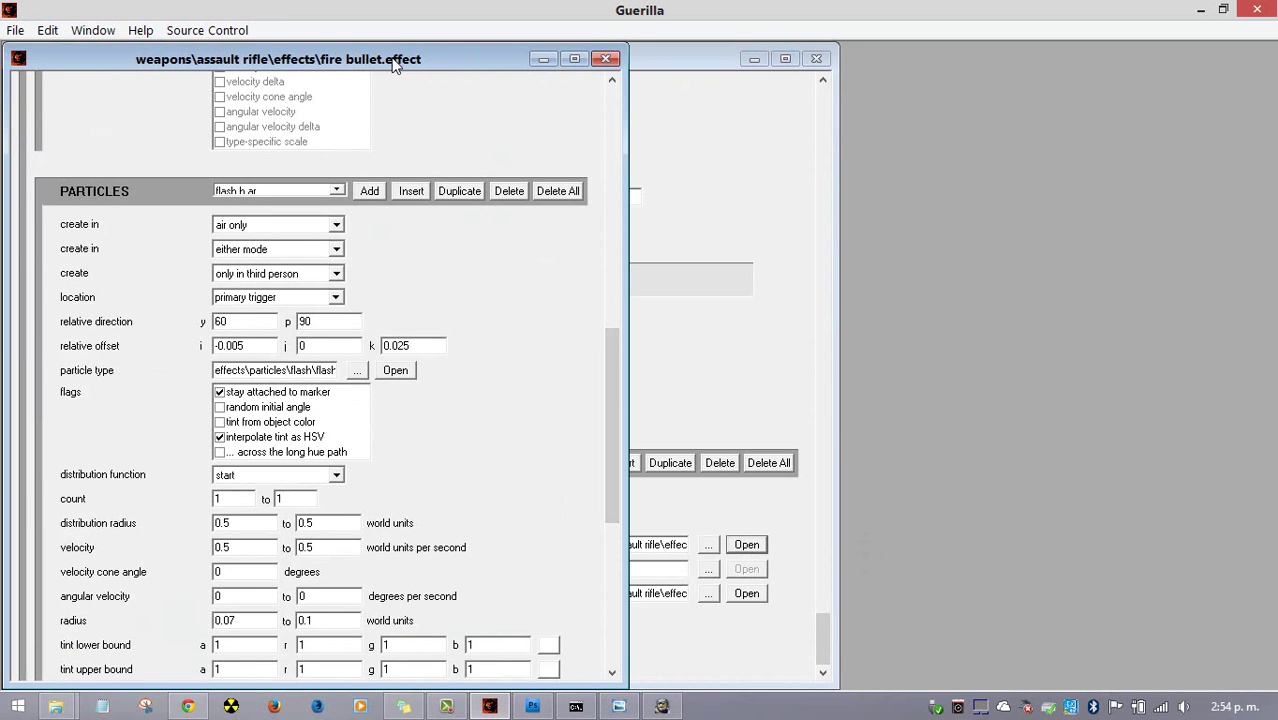
pyautogui.click(314, 193)
pyautogui.click(312, 191)
pyautogui.scroll(-1, 312, 191)
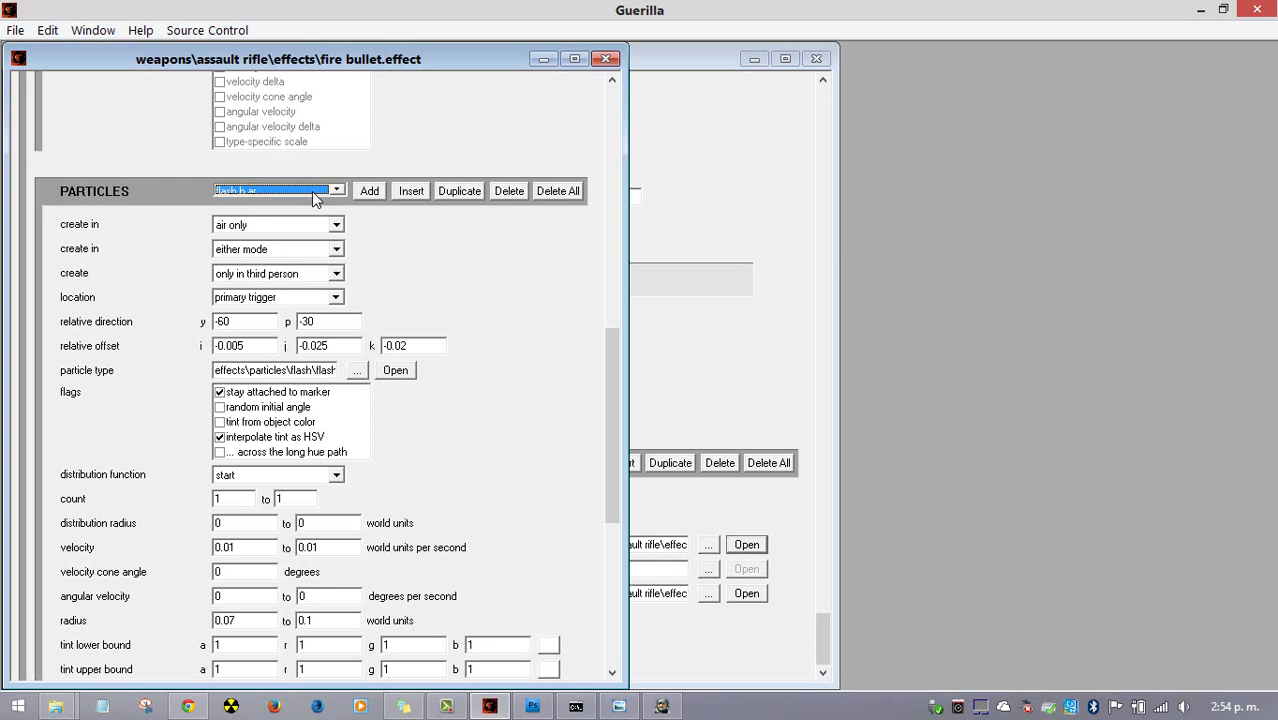
pyautogui.scroll(-3, 312, 191)
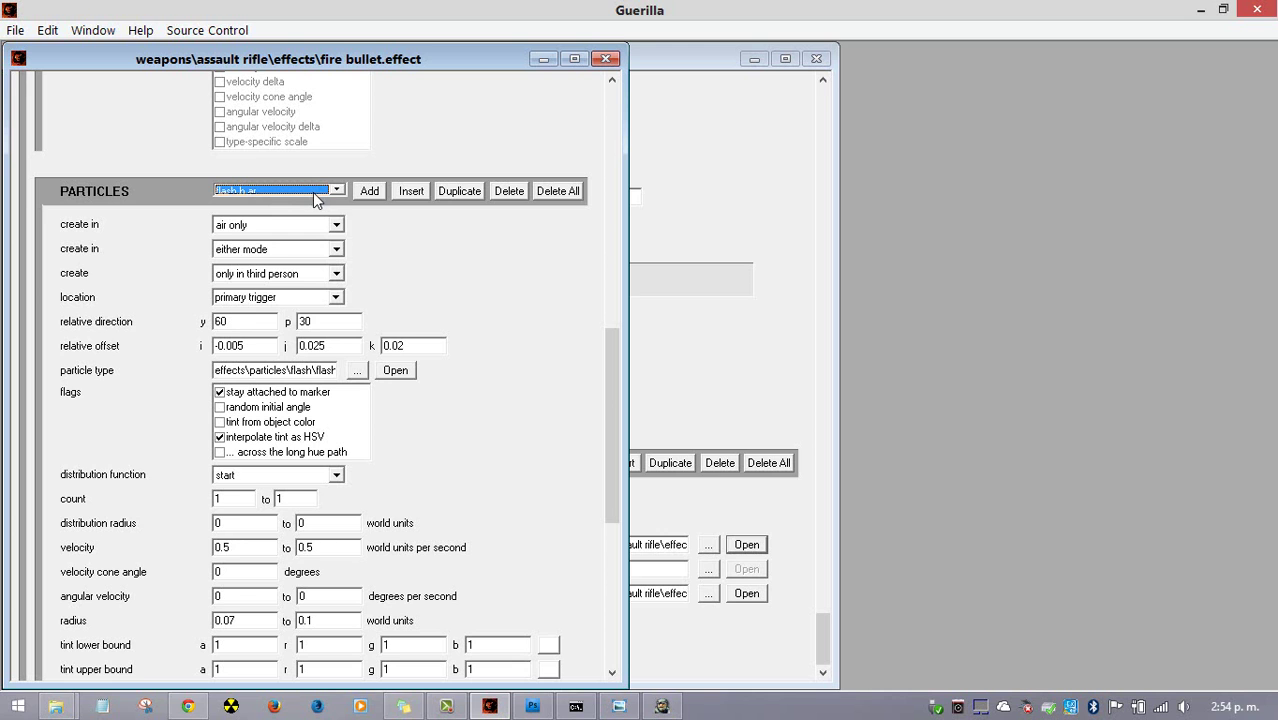
# Review the flash and smoke particle settings in the fire bullet effect's second event
pyautogui.moveTo(611, 393); pyautogui.dragTo(611, 163)
pyautogui.click(288, 176)
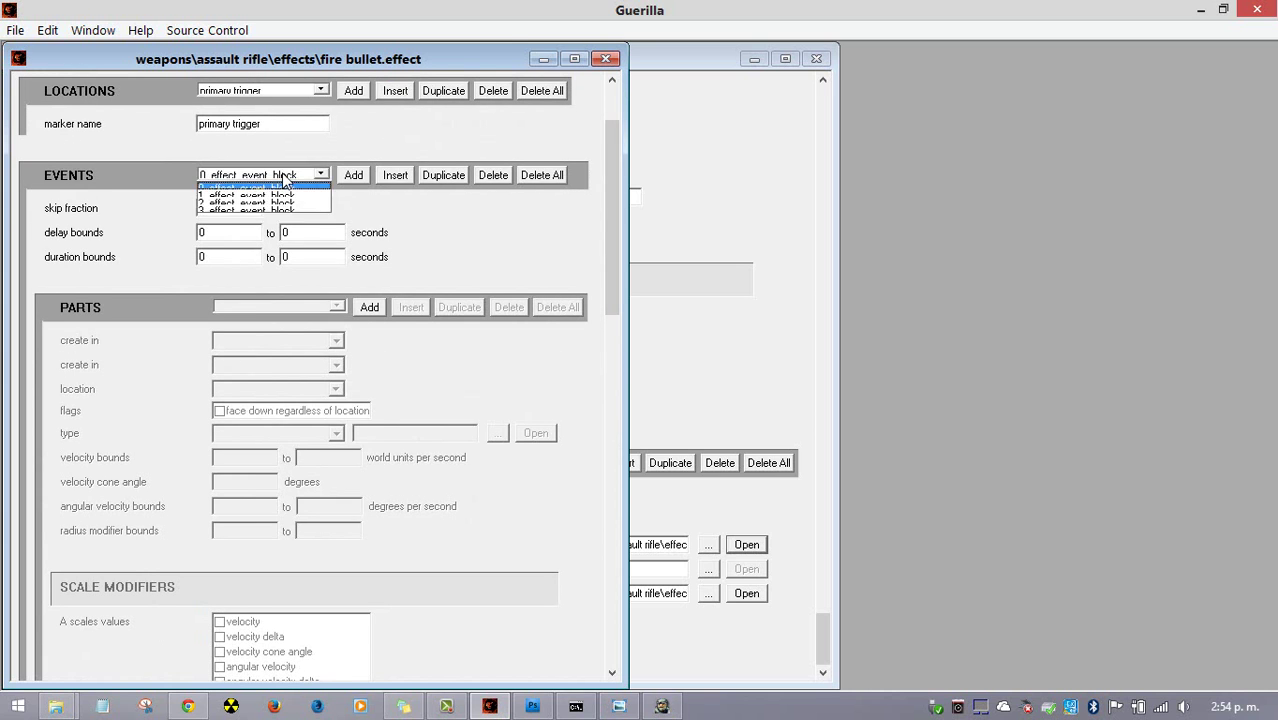
pyautogui.click(288, 186)
pyautogui.moveTo(615, 233); pyautogui.dragTo(592, 428)
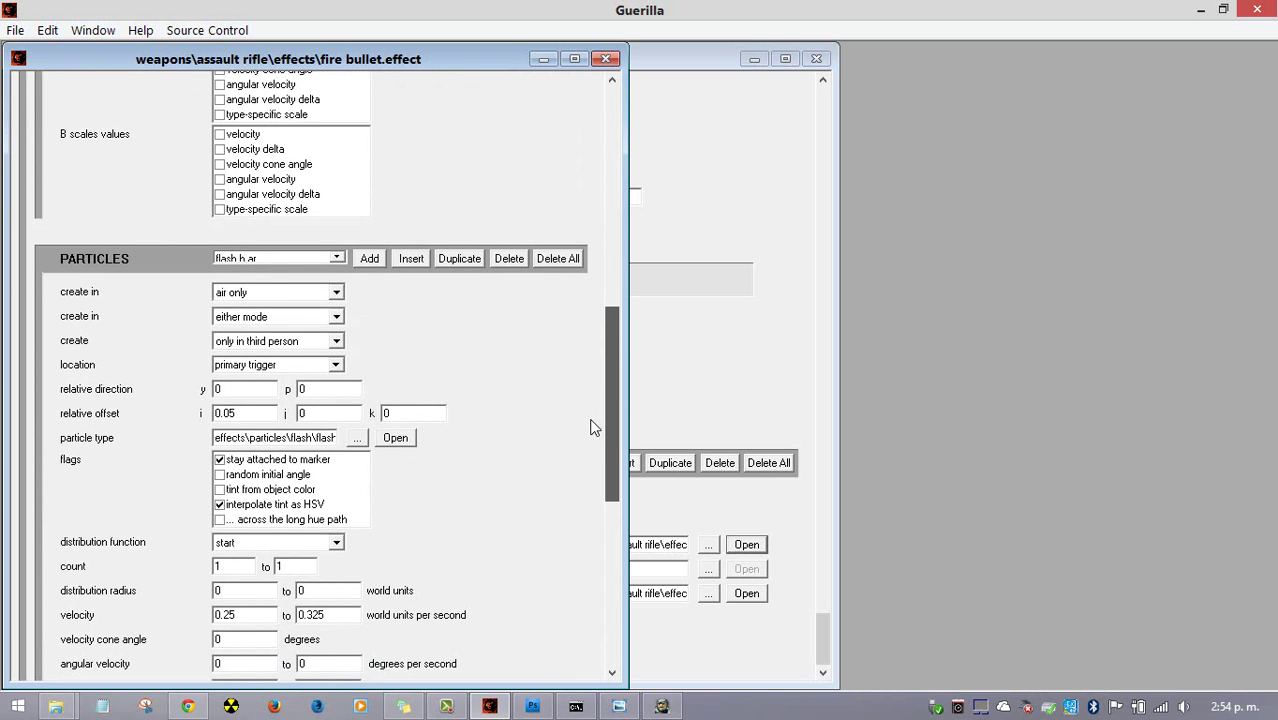
pyautogui.click(278, 259)
pyautogui.click(278, 259)
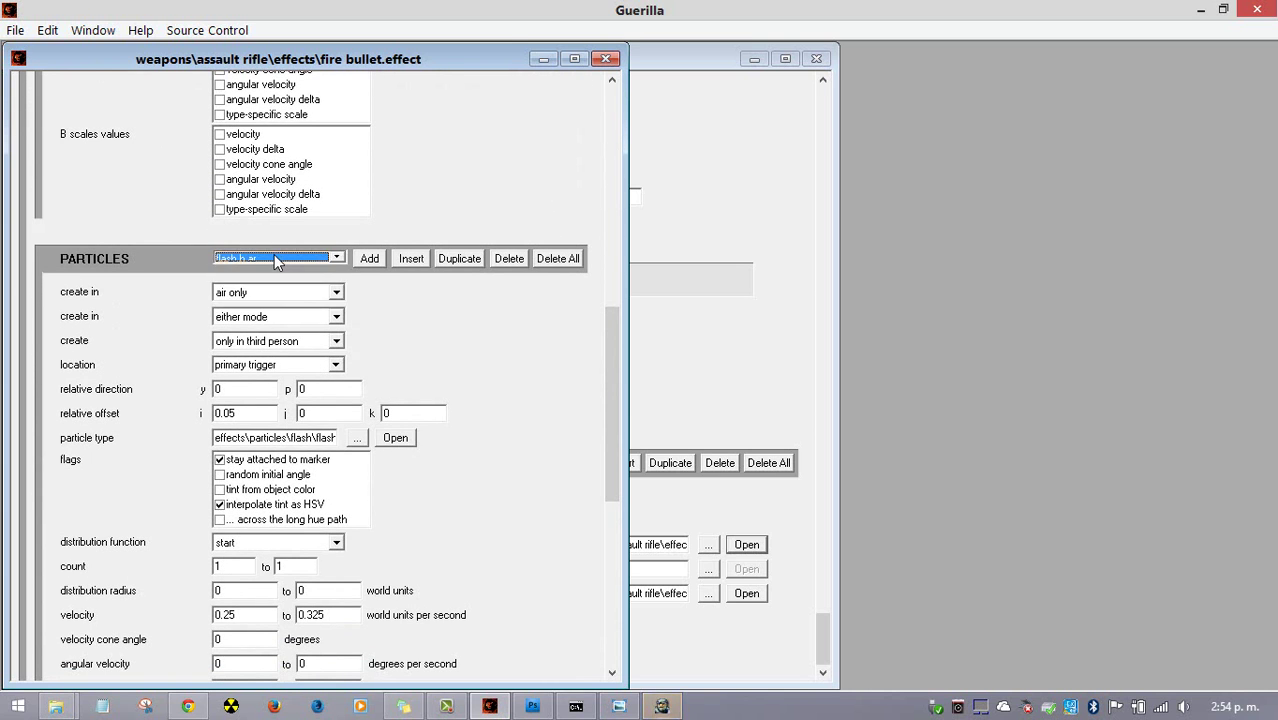
pyautogui.press('Down')
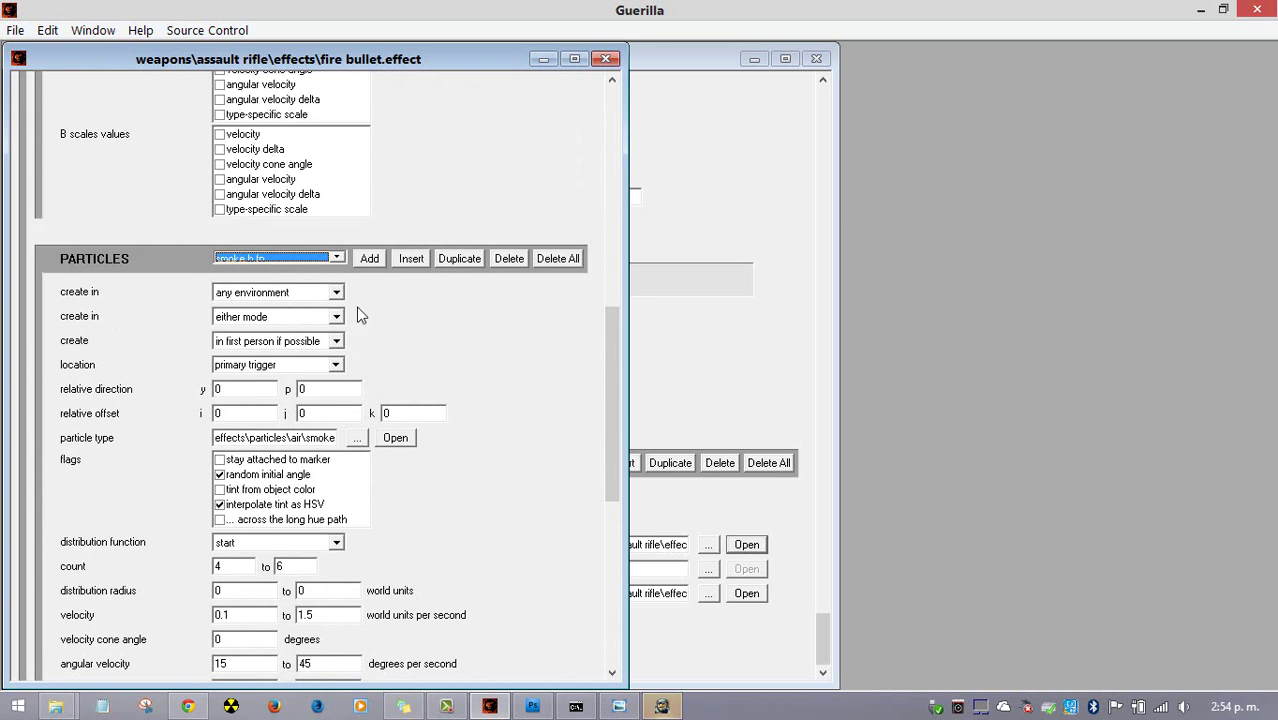
pyautogui.scroll(-1, 360, 315)
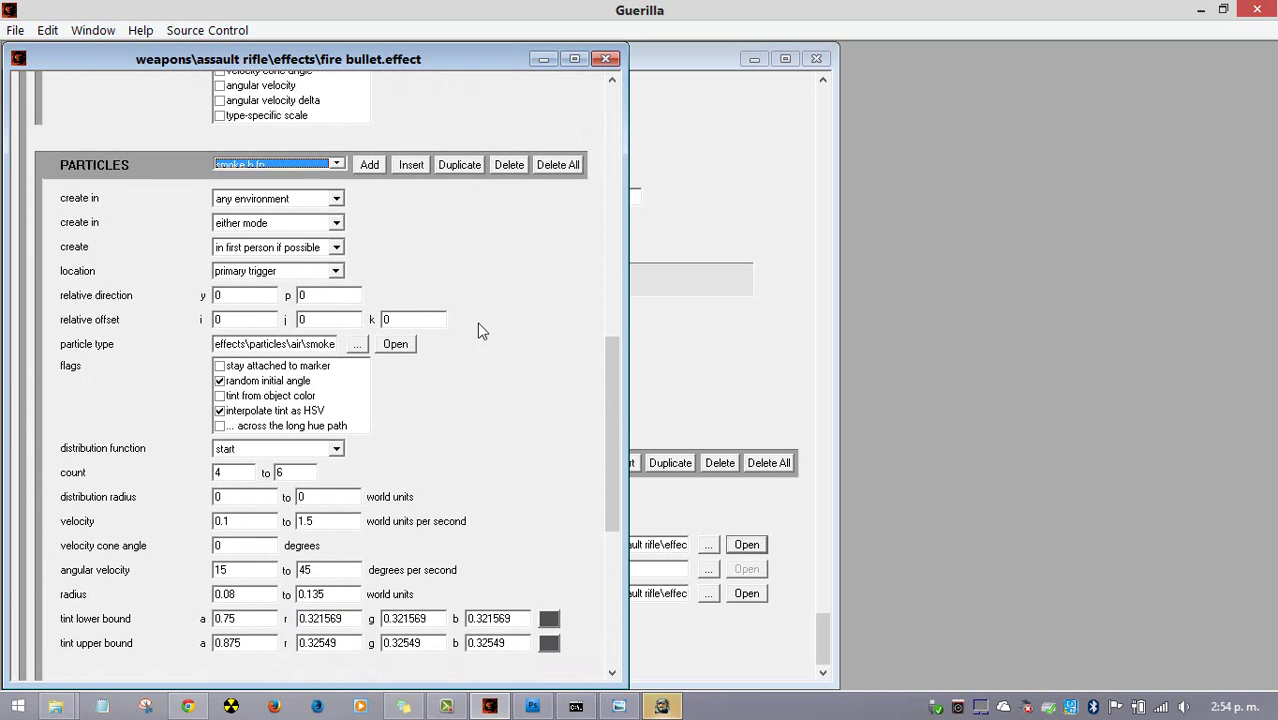
pyautogui.click(287, 165)
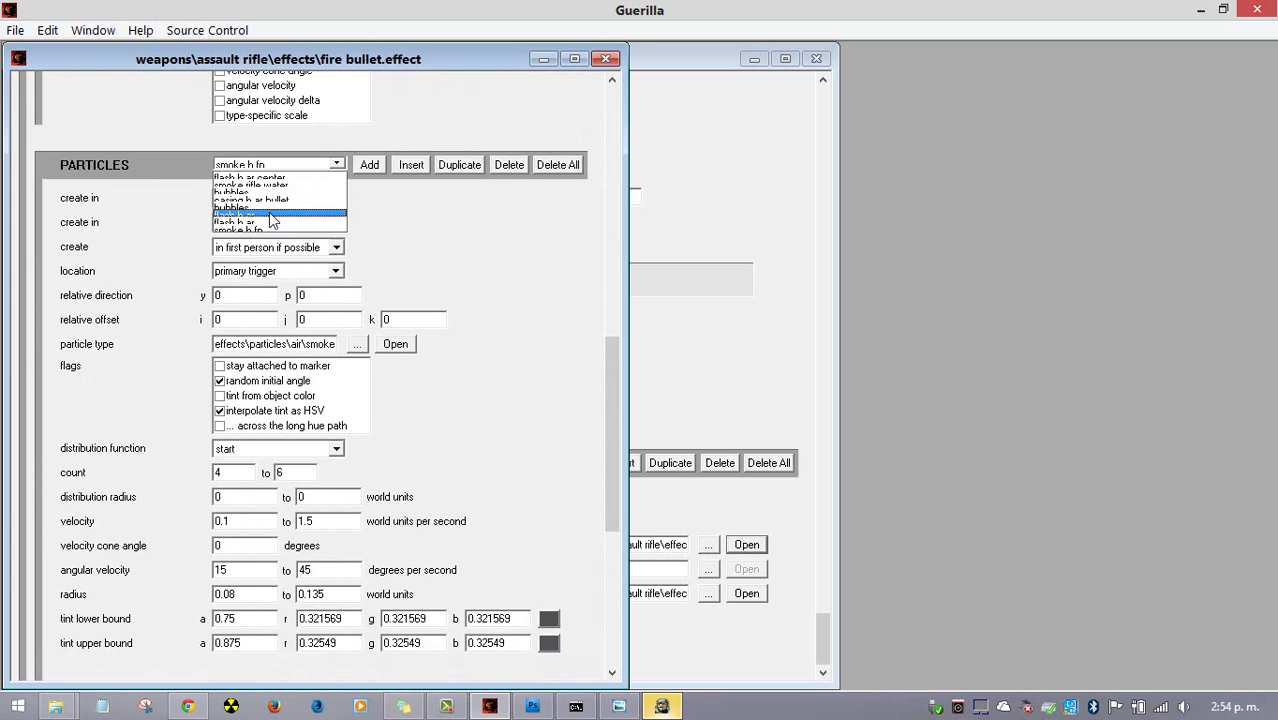
pyautogui.click(271, 215)
pyautogui.scroll(8, 590, 376)
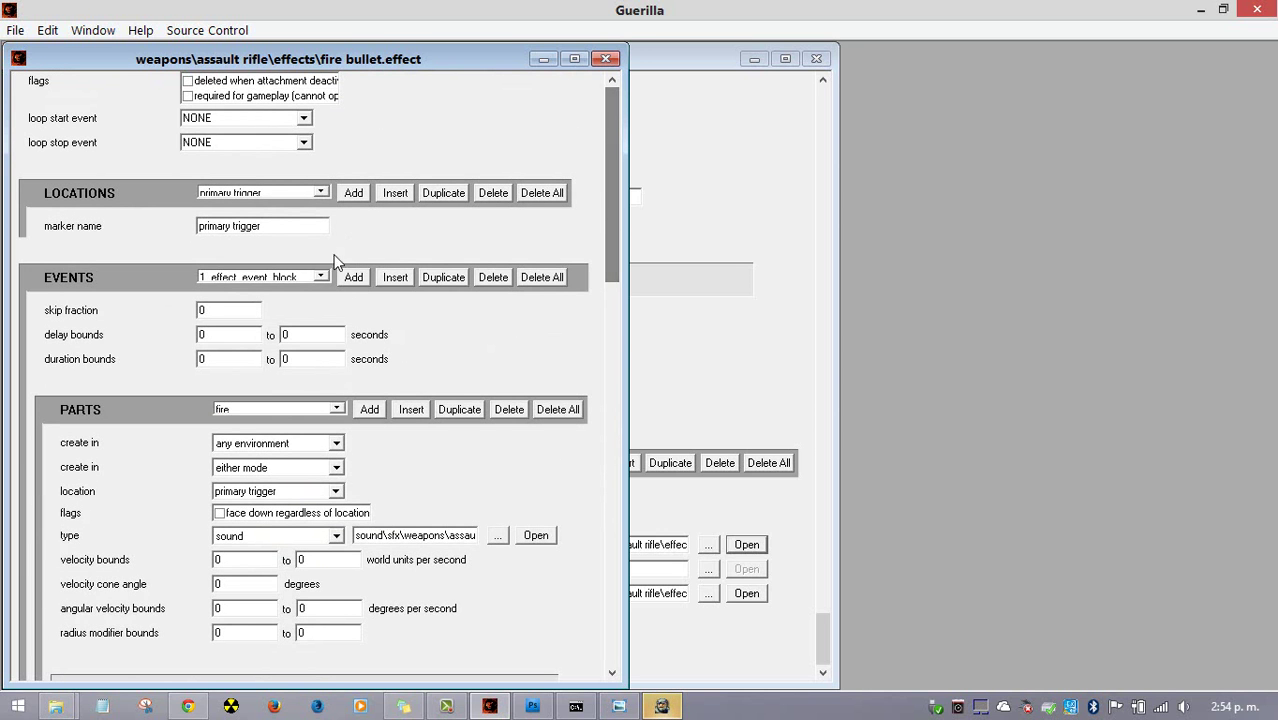
# In the first event, set the upper radius of the flash particle with relative direction -45, 10 to 0.12
pyautogui.click(320, 277)
pyautogui.click(260, 294)
pyautogui.scroll(-8, 585, 400)
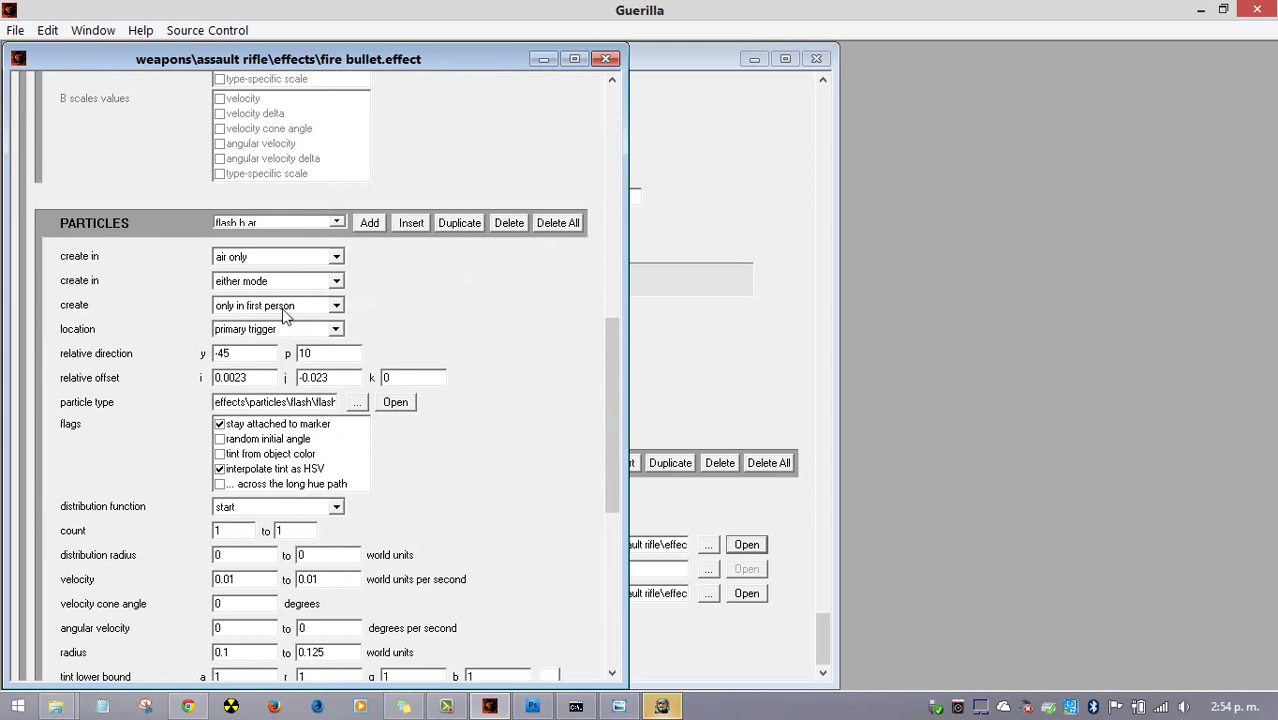
pyautogui.click(286, 224)
pyautogui.click(286, 224)
pyautogui.scroll(-4, 596, 480)
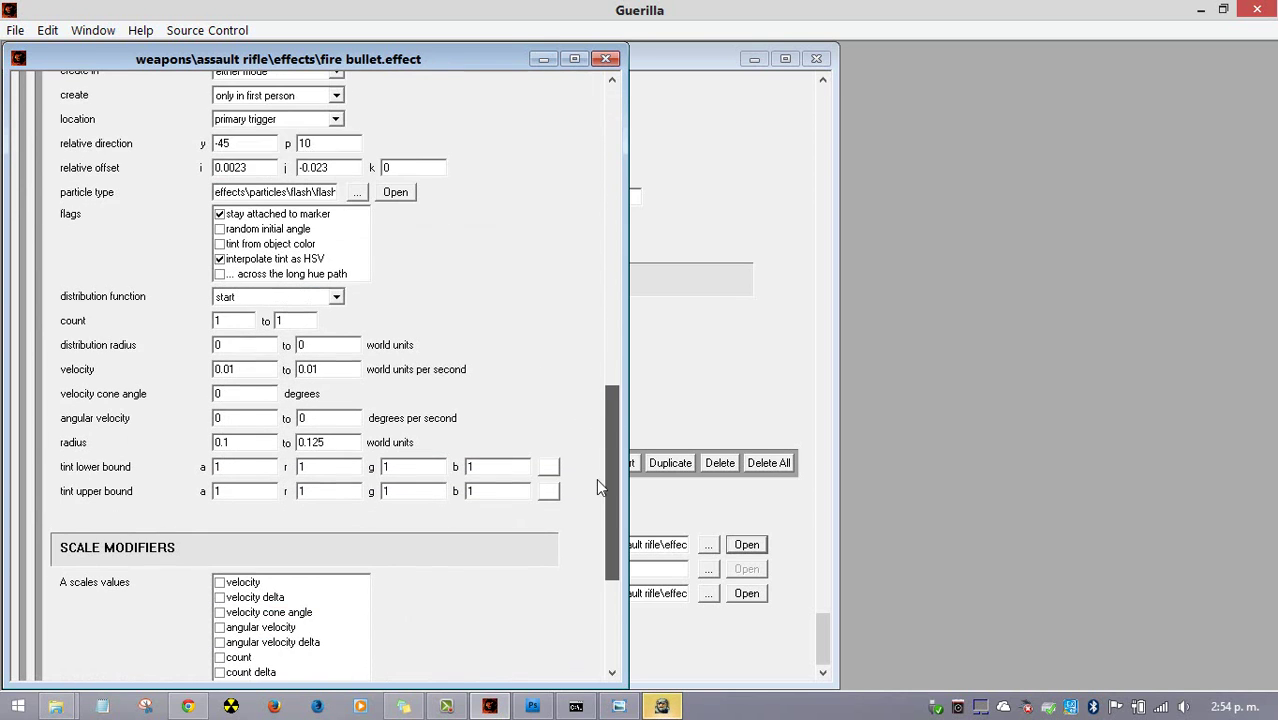
pyautogui.doubleClick(318, 443)
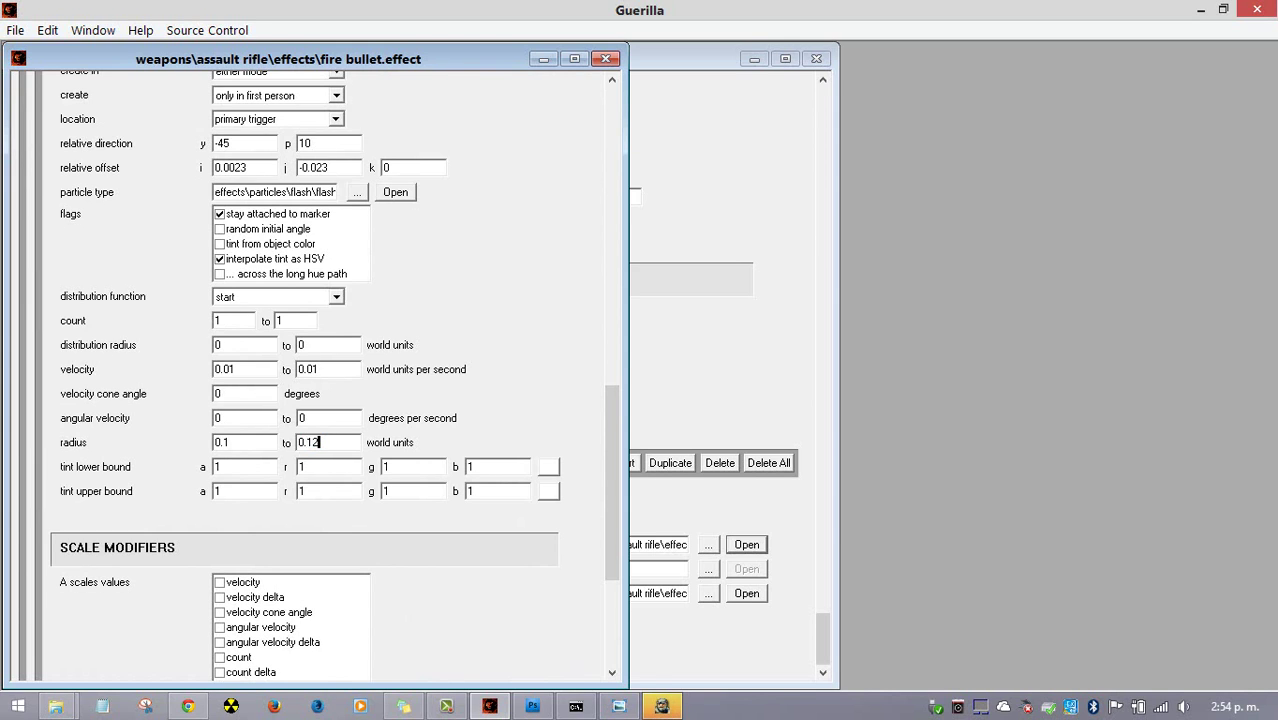
pyautogui.doubleClick(312, 442)
pyautogui.scroll(3, 500, 310)
# Set the upper radius to 0.12 for the flash particles with relative directions -35, -15 and 0, -35
pyautogui.click(295, 151)
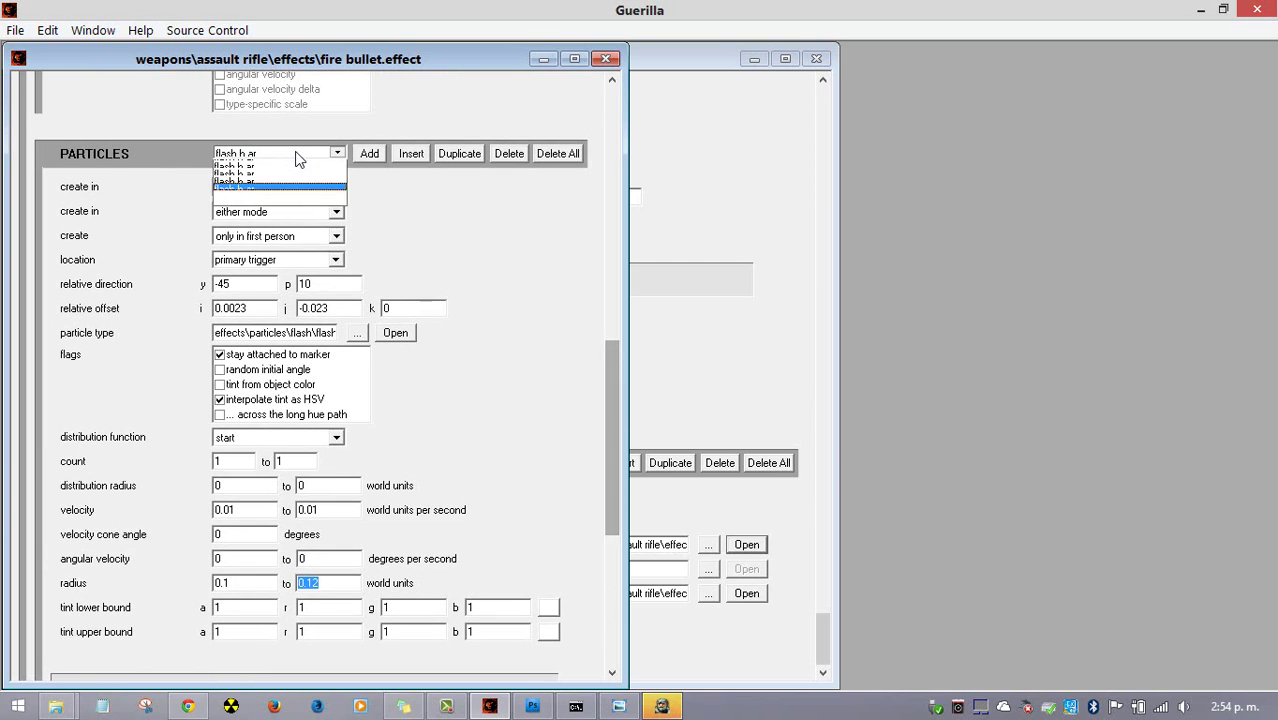
pyautogui.click(295, 151)
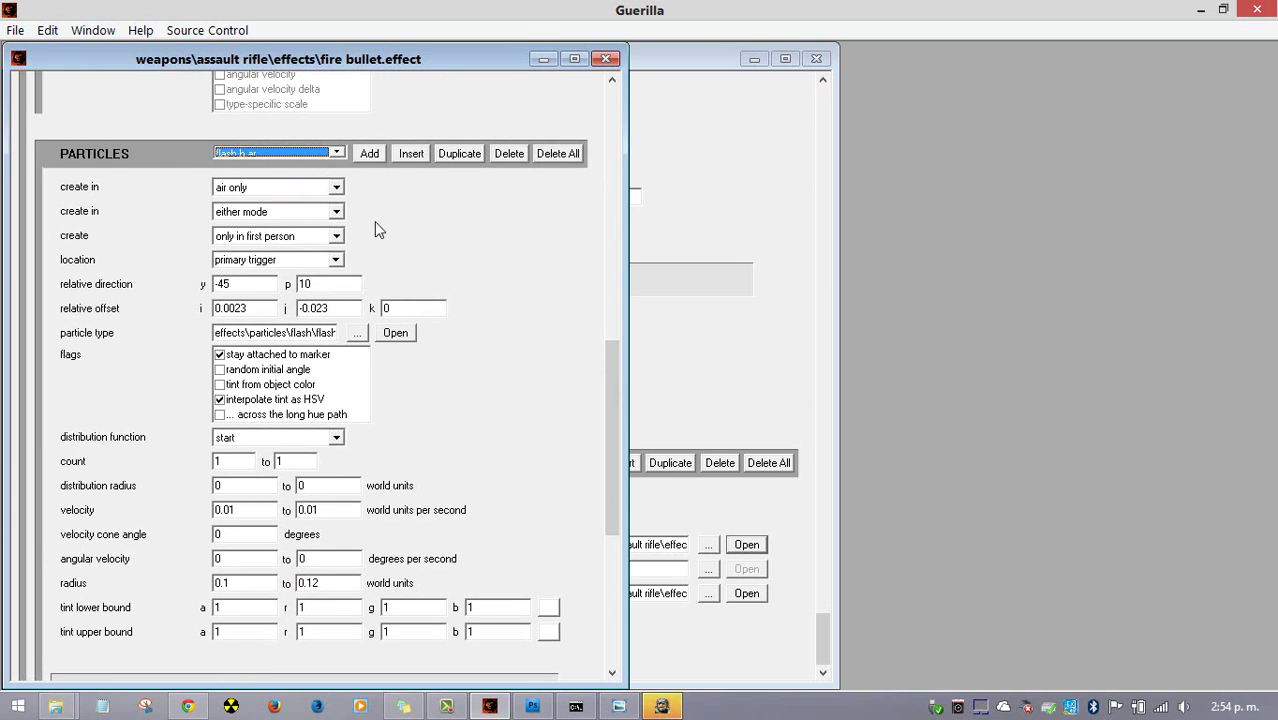
pyautogui.press('Down')
pyautogui.doubleClick(318, 583)
pyautogui.click(243, 153)
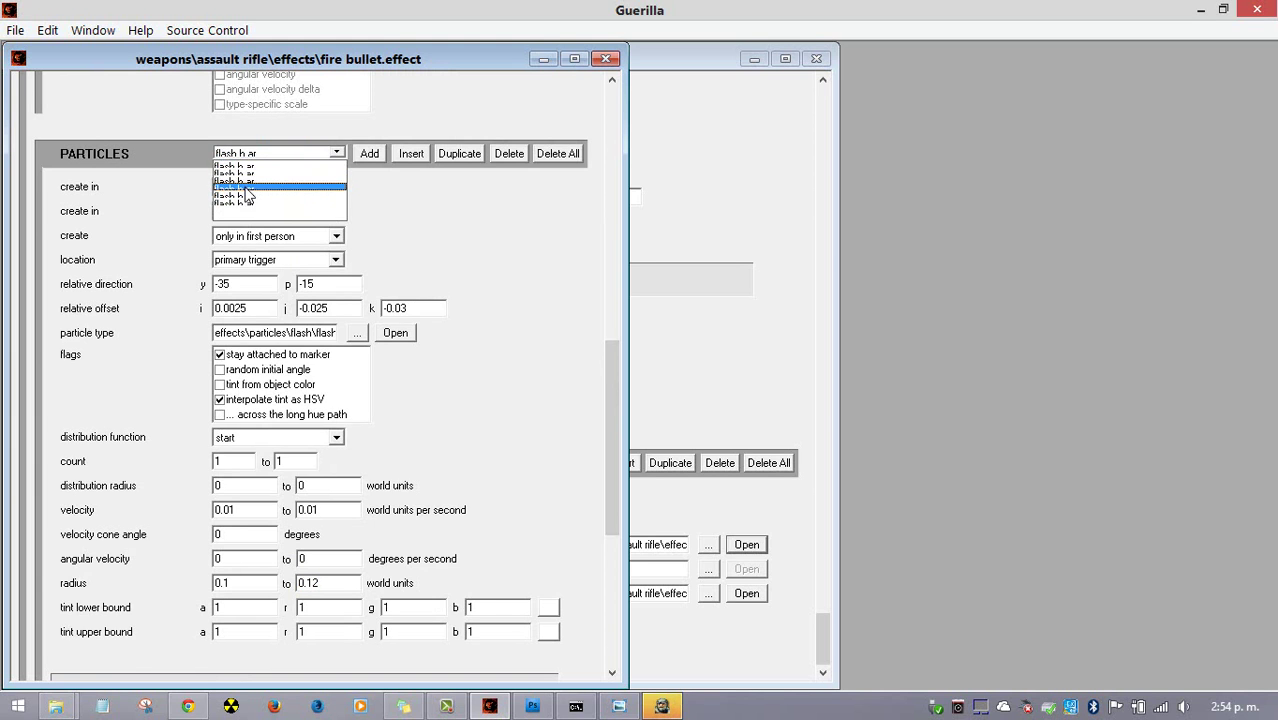
pyautogui.click(262, 190)
pyautogui.doubleClick(337, 585)
pyautogui.write('0.12')
# Set the upper radius to 0.12 for the flash particles with relative directions 35, -20 and 45, 10
pyautogui.click(283, 157)
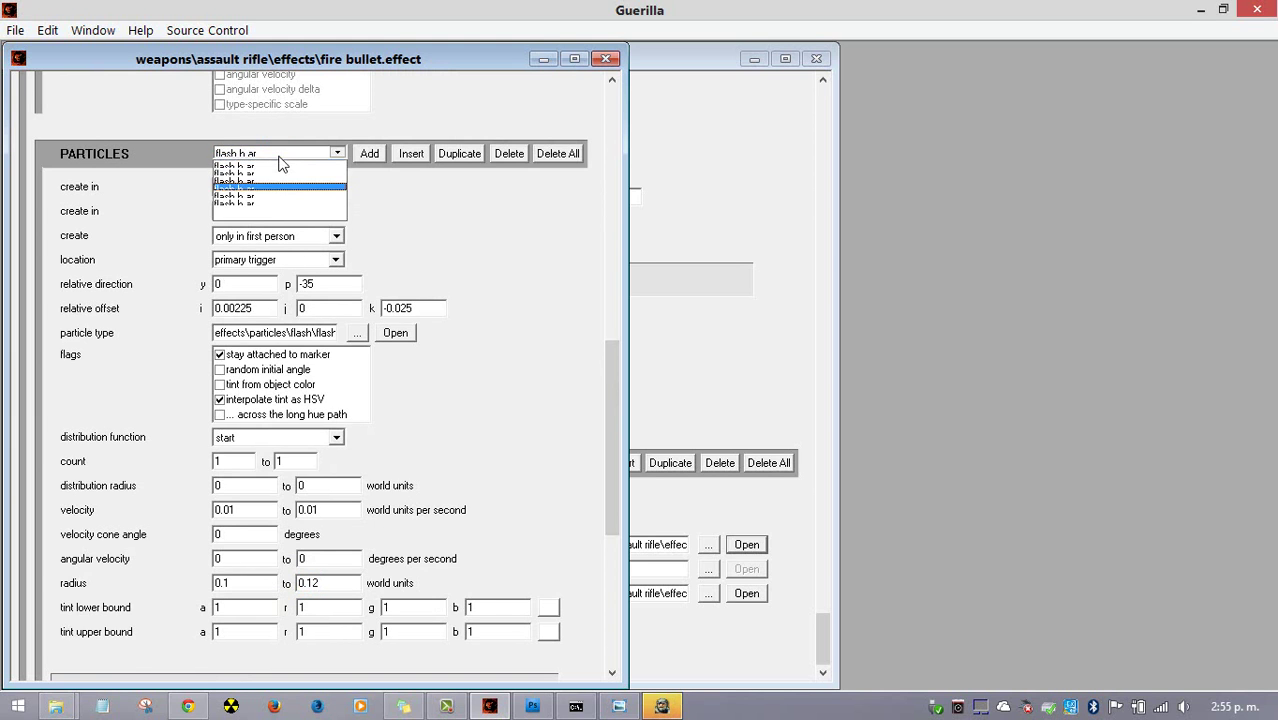
pyautogui.click(272, 188)
pyautogui.press('Down')
pyautogui.doubleClick(337, 584)
pyautogui.write('0.12')
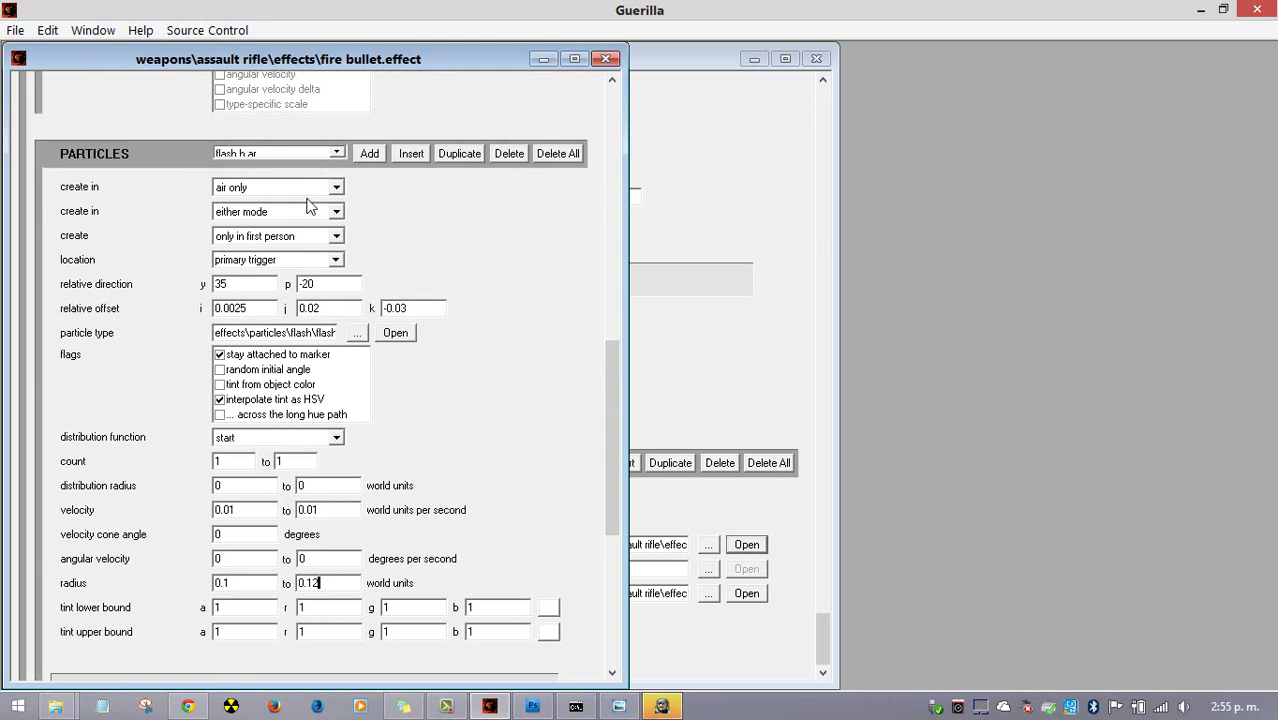
pyautogui.click(305, 155)
pyautogui.click(300, 187)
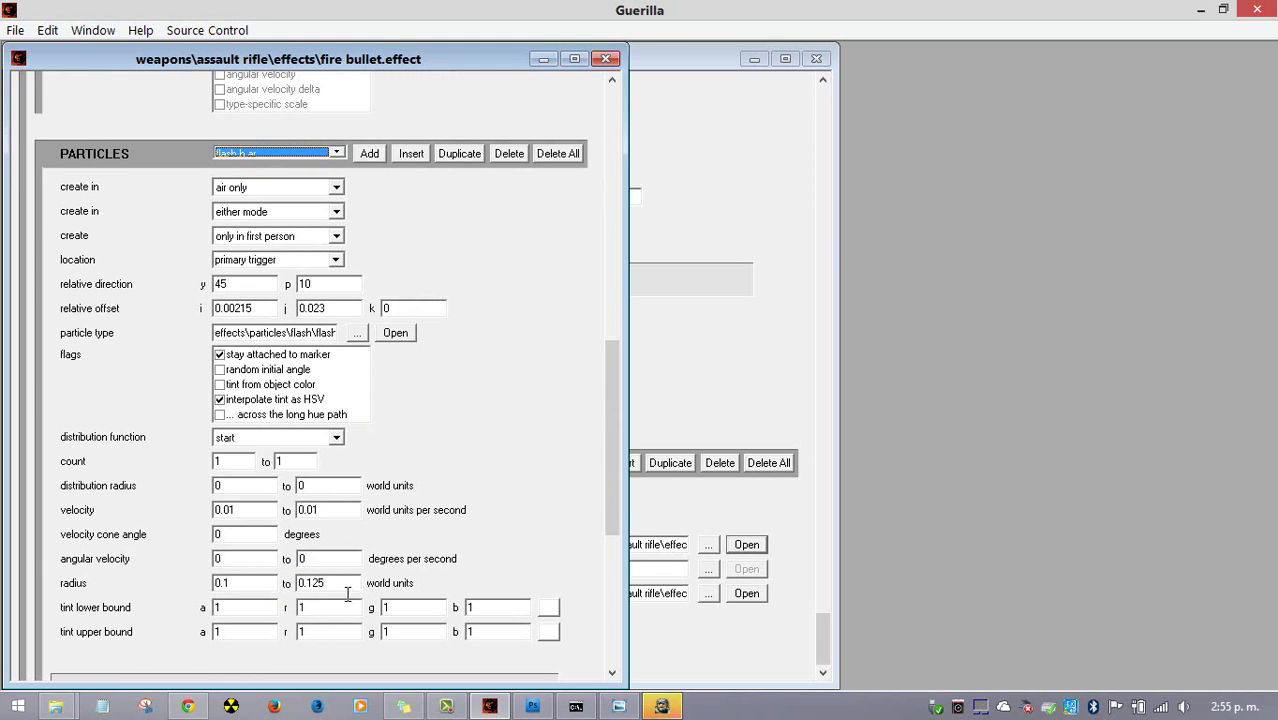
pyautogui.click(270, 595)
pyautogui.doubleClick(310, 583)
pyautogui.write('0.12')
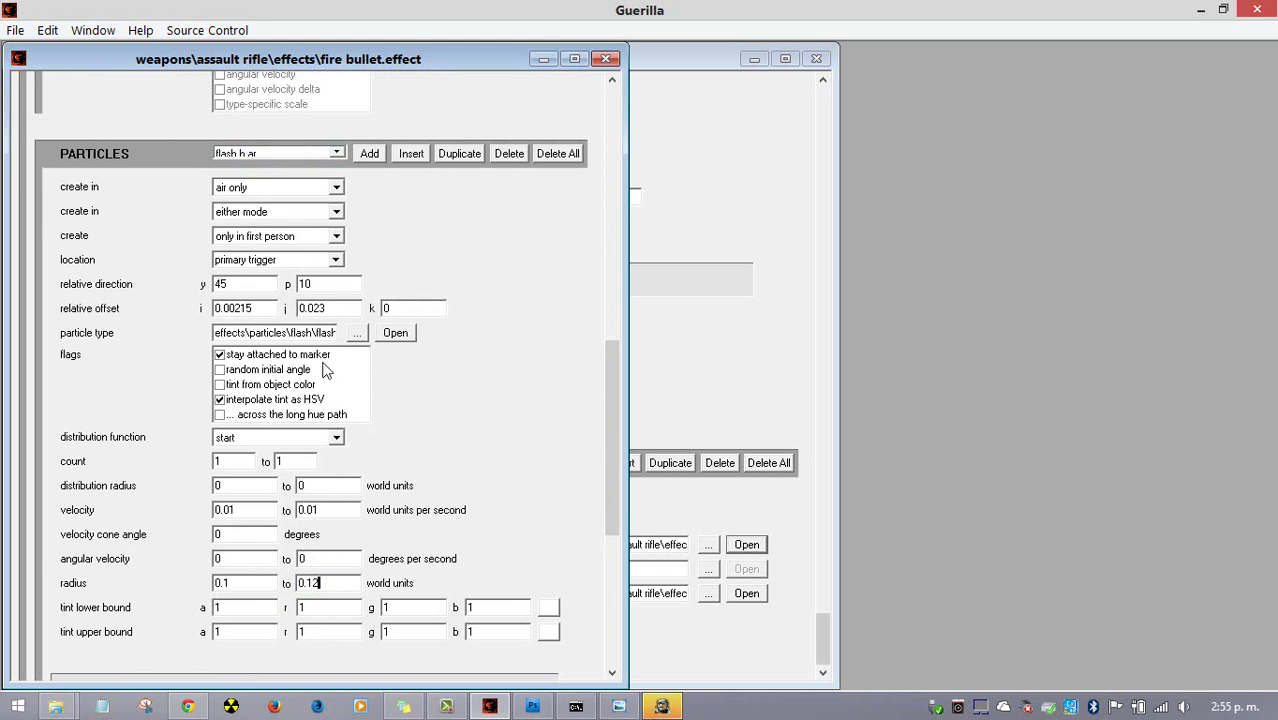
# Set the upper radius of another flash particle to 0.12, then save and close the fire bullet effect and the weapon tag
pyautogui.click(280, 156)
pyautogui.click(280, 170)
pyautogui.doubleClick(320, 583)
pyautogui.write('0.12')
pyautogui.hotkey('ctrl', 'F4')
pyautogui.click(630, 394)
pyautogui.hotkey('ctrl', 'F4')
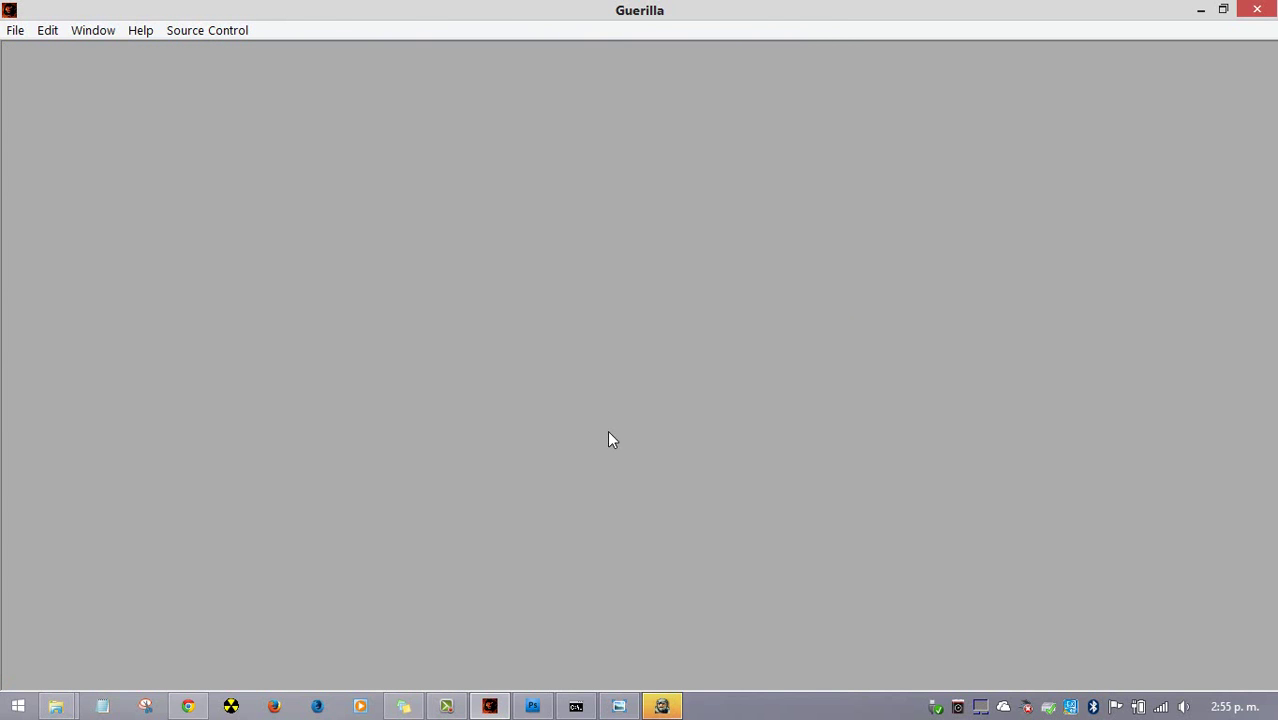
# Close Guerilla and Halo, and rebuild levels\test\tutorial\sprite with tool_pro build-cache-file in the command prompt
pyautogui.click(1257, 9)
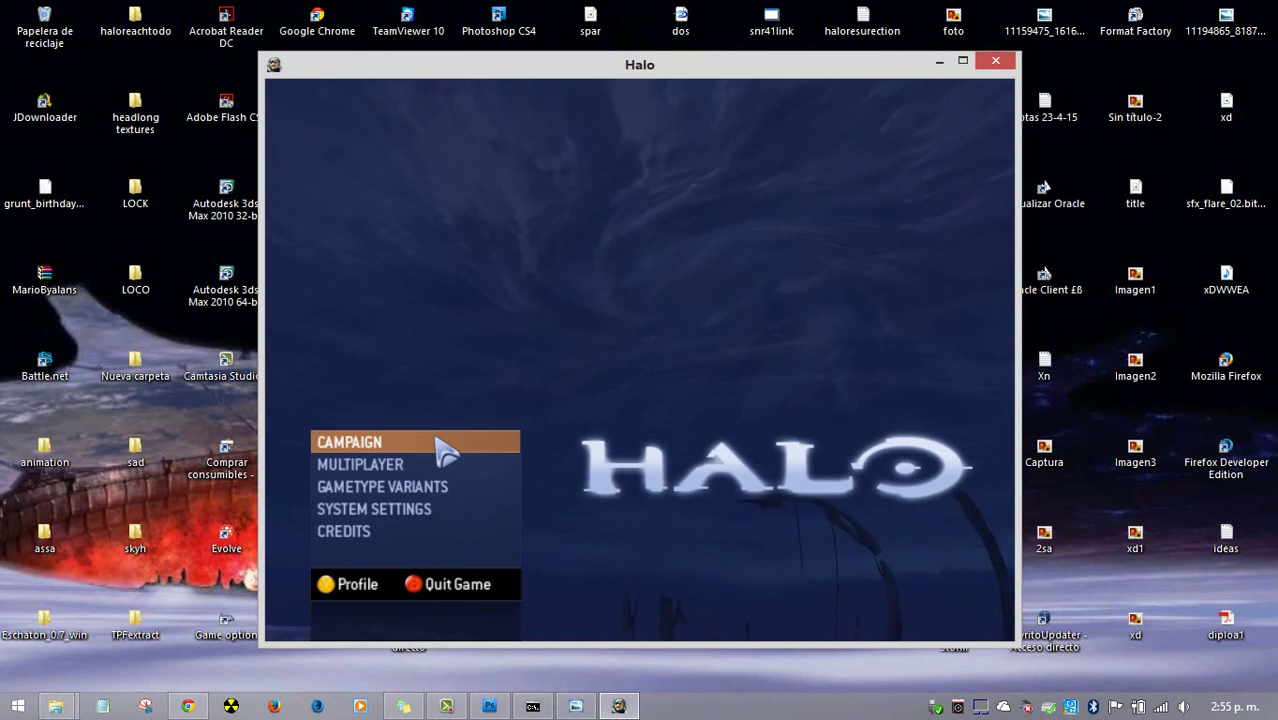
pyautogui.hotkey('alt', 'F4')
pyautogui.click(535, 707)
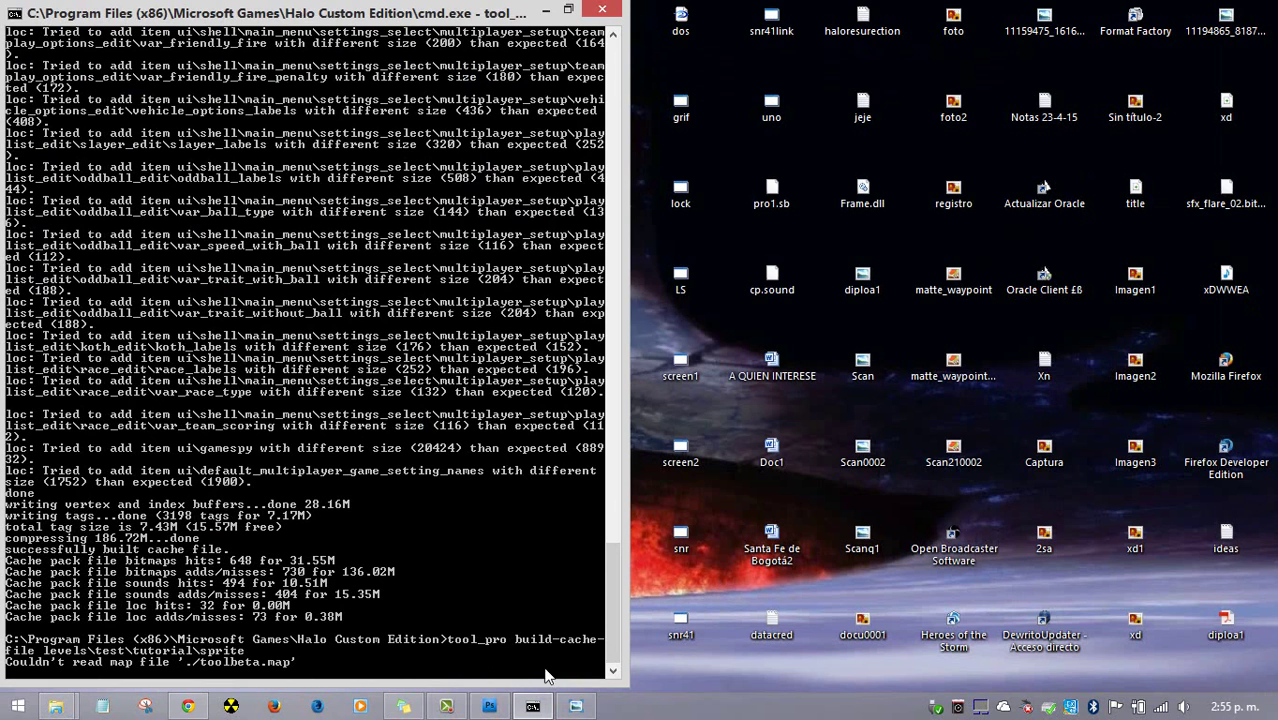
# Switch to Photoshop and compare the alpha channel of sp1.tif with its RGB image
pyautogui.click(489, 706)
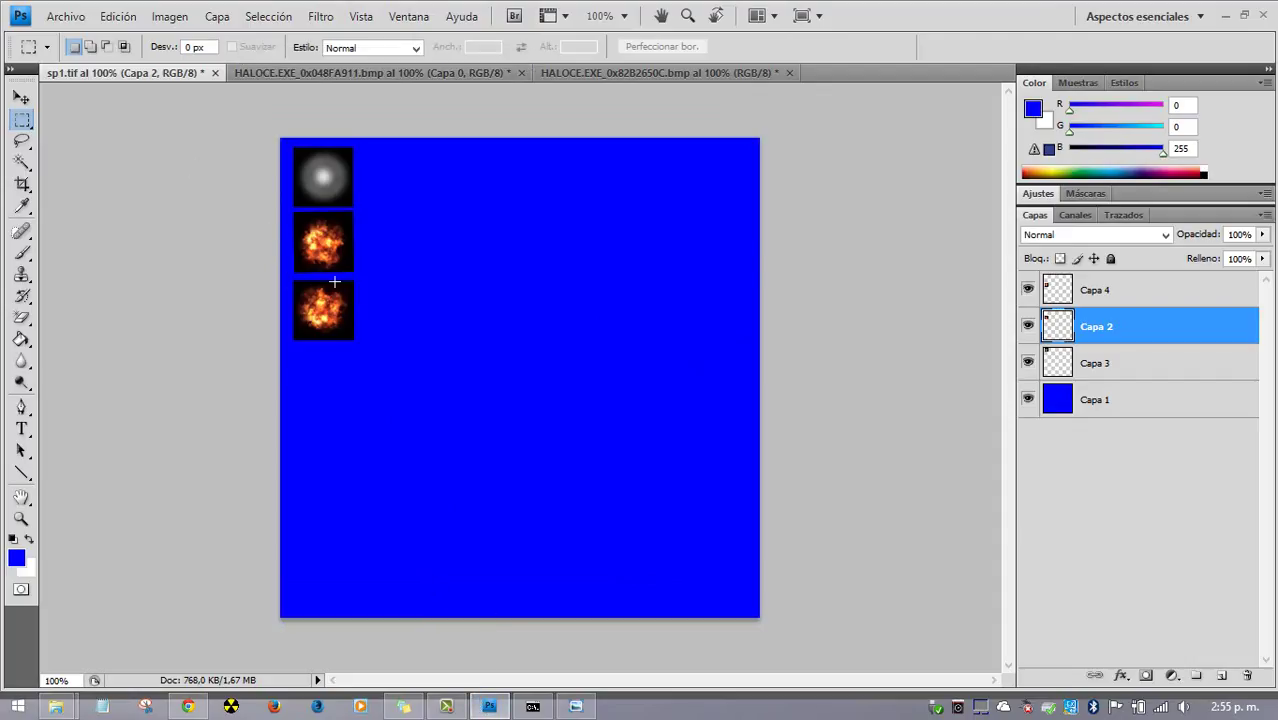
pyautogui.click(1076, 215)
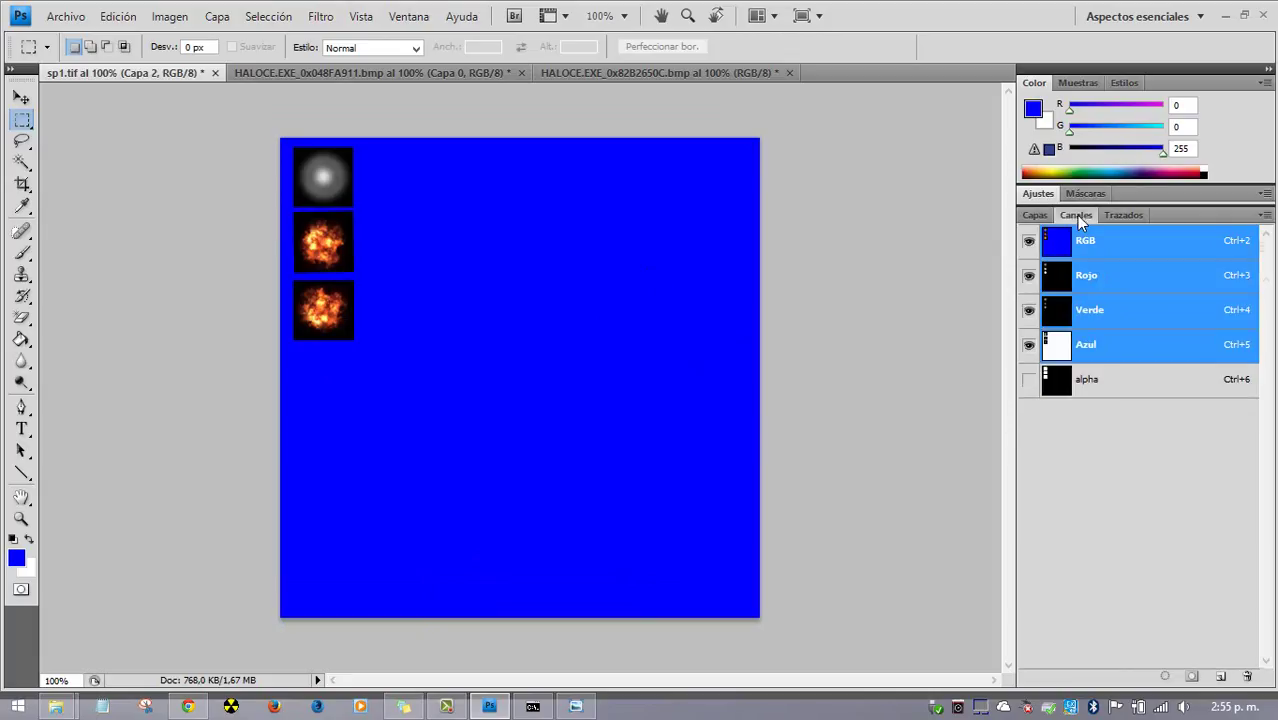
pyautogui.click(1075, 388)
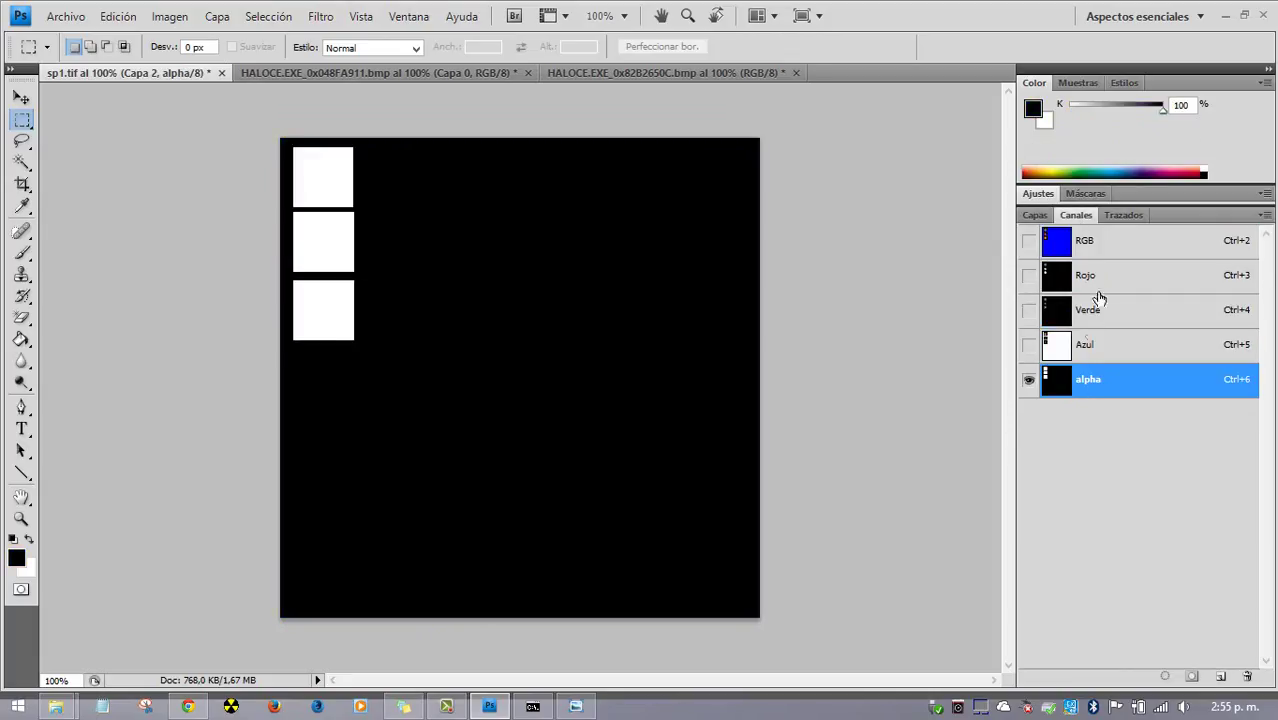
pyautogui.click(1096, 252)
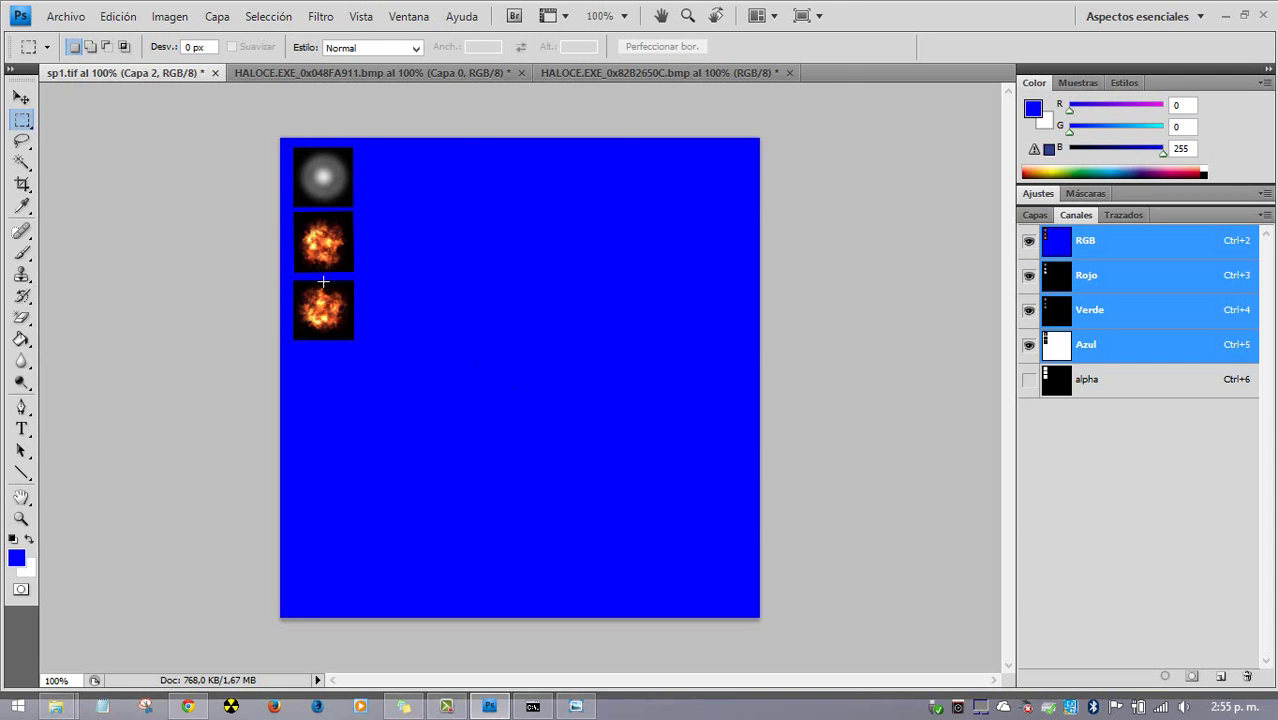
pyautogui.click(1227, 16)
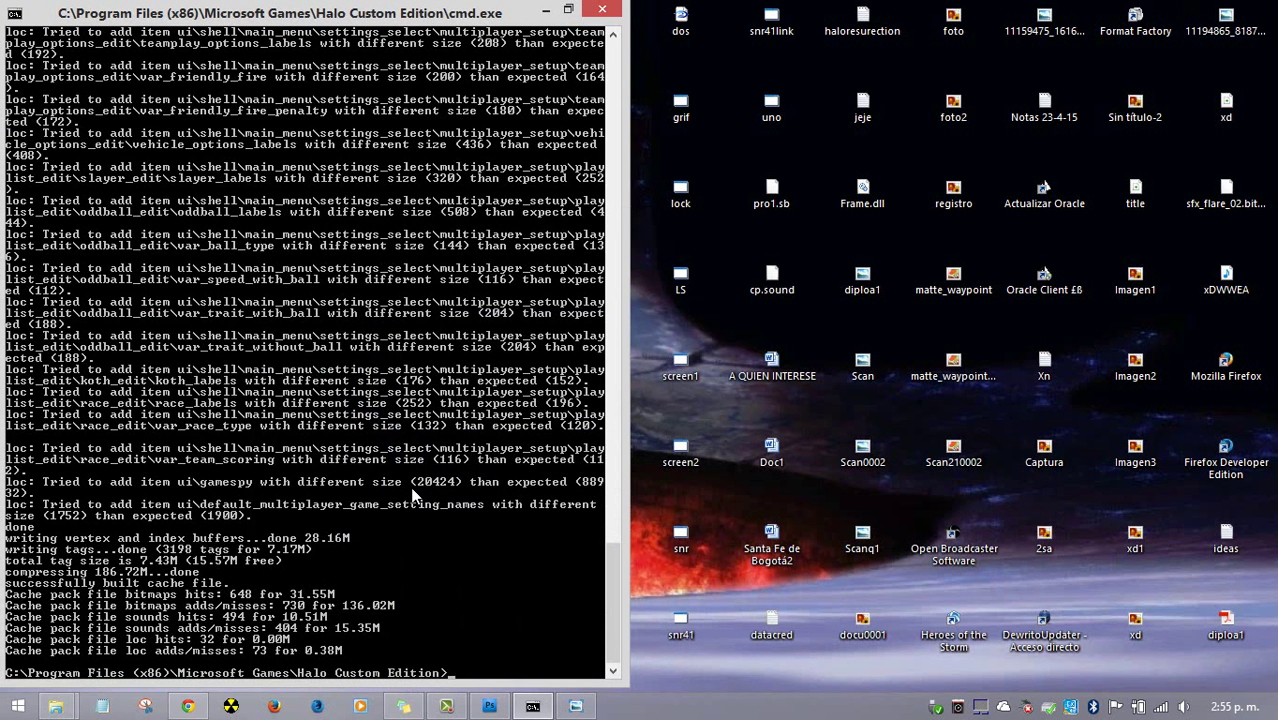
# Minimize the command prompt and launch Halo Custom Edition from the desktop
pyautogui.click(651, 667)
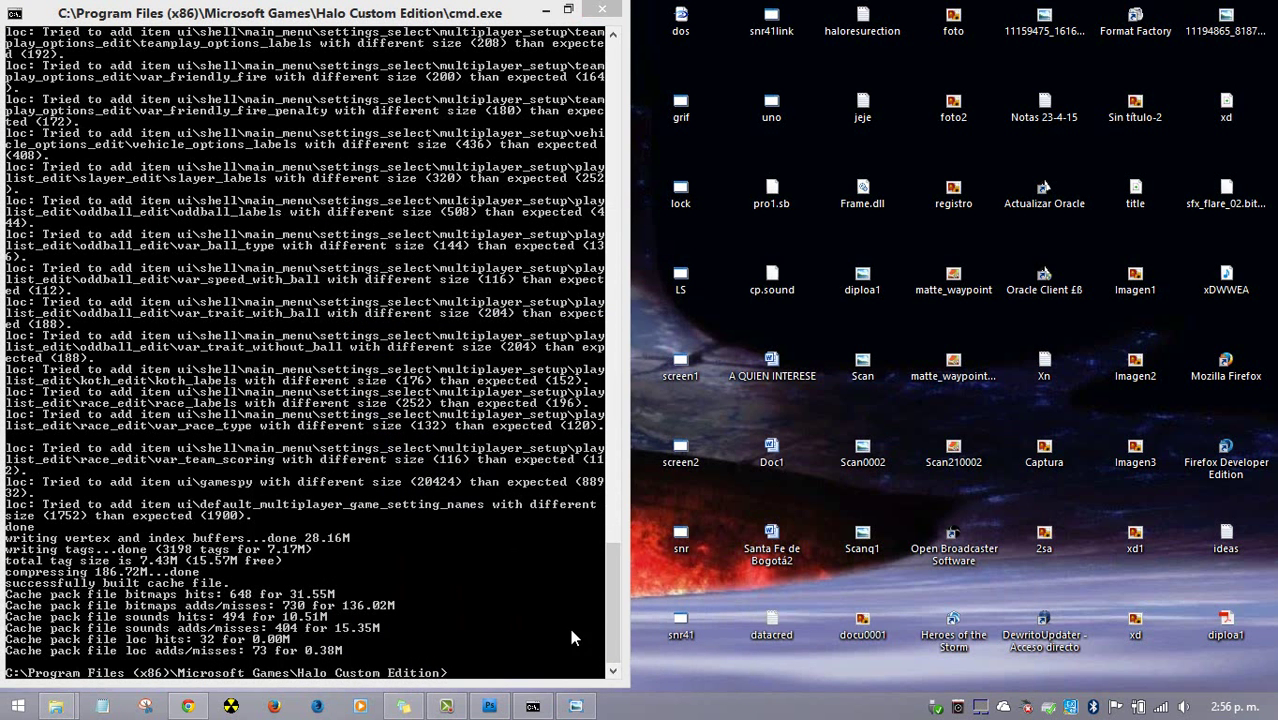
pyautogui.click(545, 10)
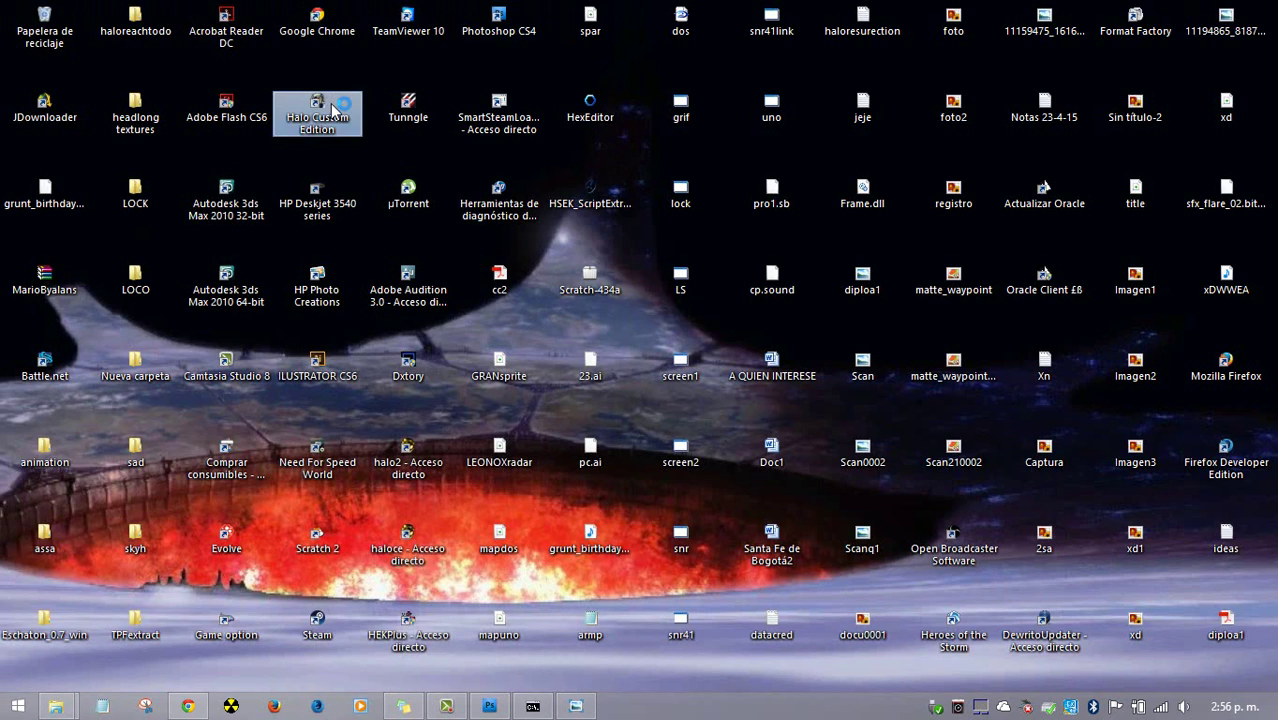
pyautogui.doubleClick(360, 137)
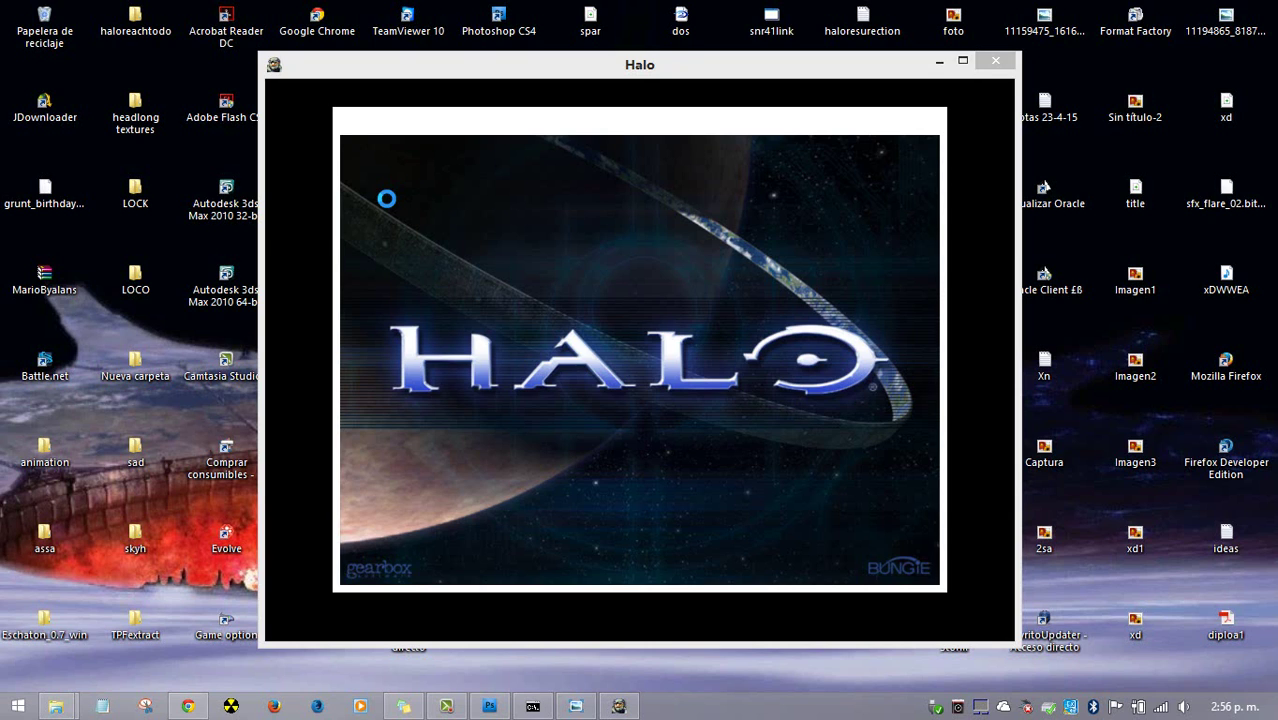
pyautogui.click(446, 706)
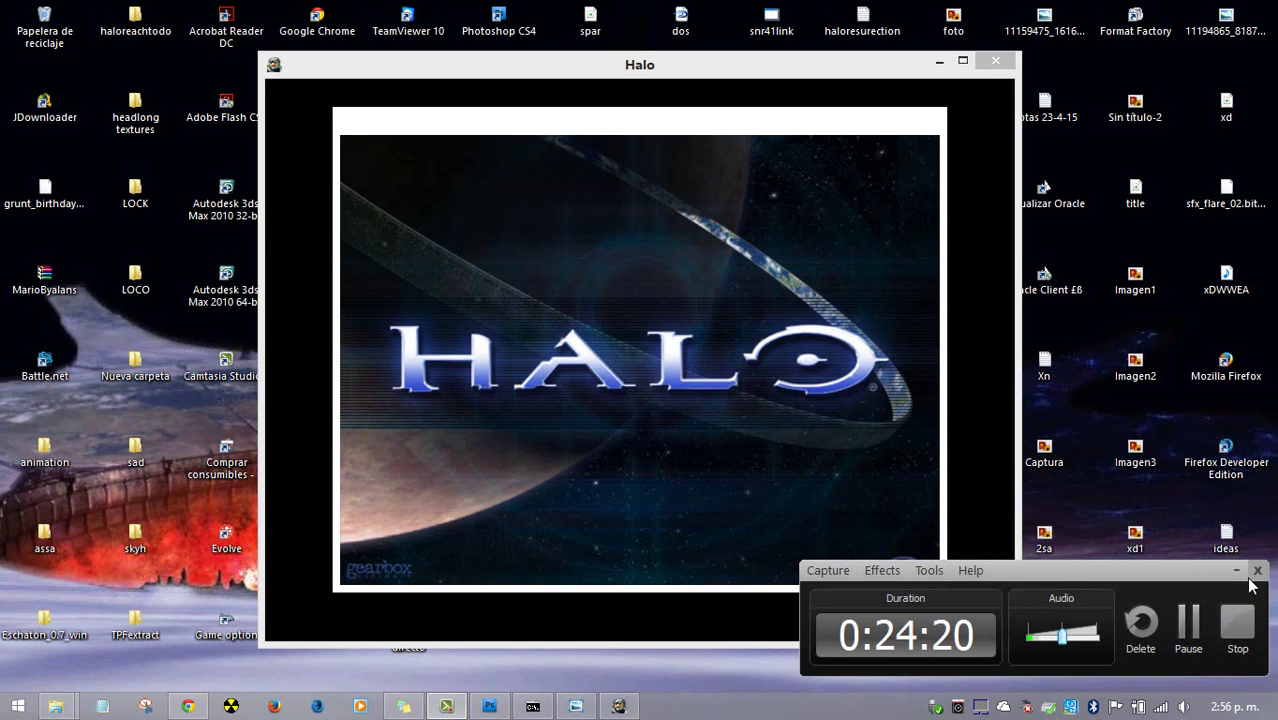
pyautogui.click(932, 451)
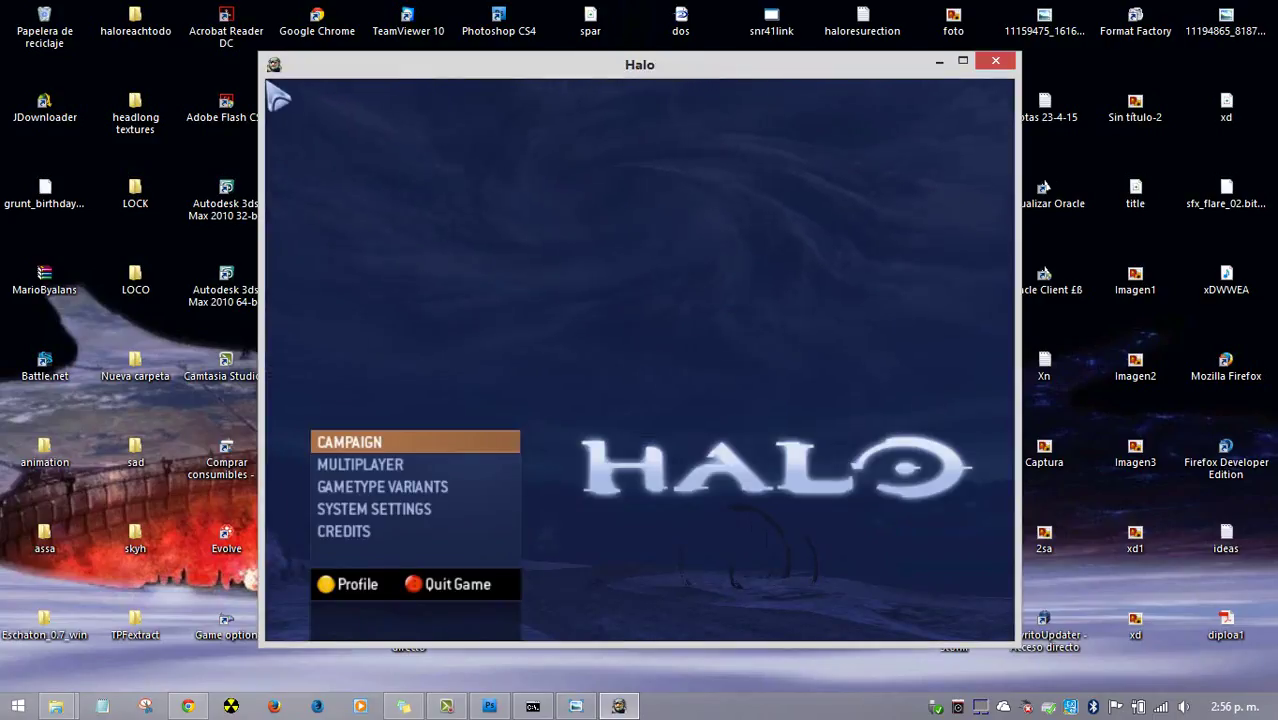
# Start a multiplayer CTF game on the sprite map
pyautogui.click(345, 465)
pyautogui.click(425, 358)
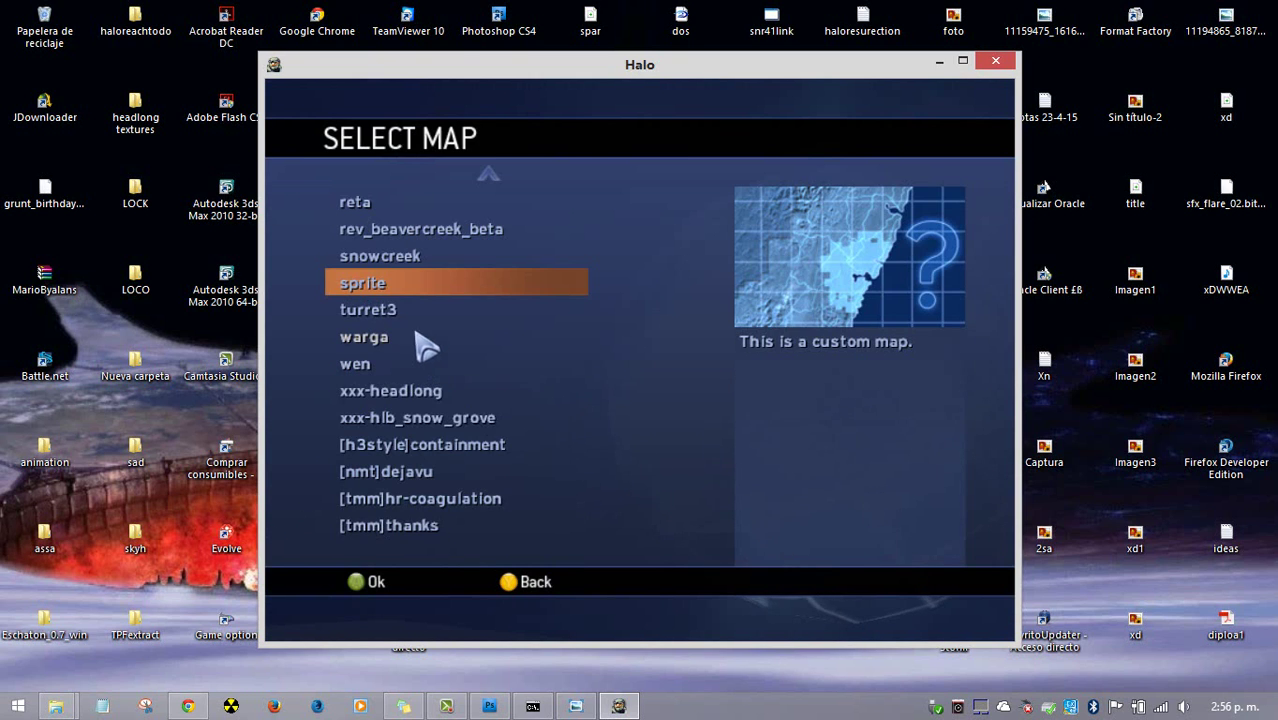
pyautogui.click(400, 287)
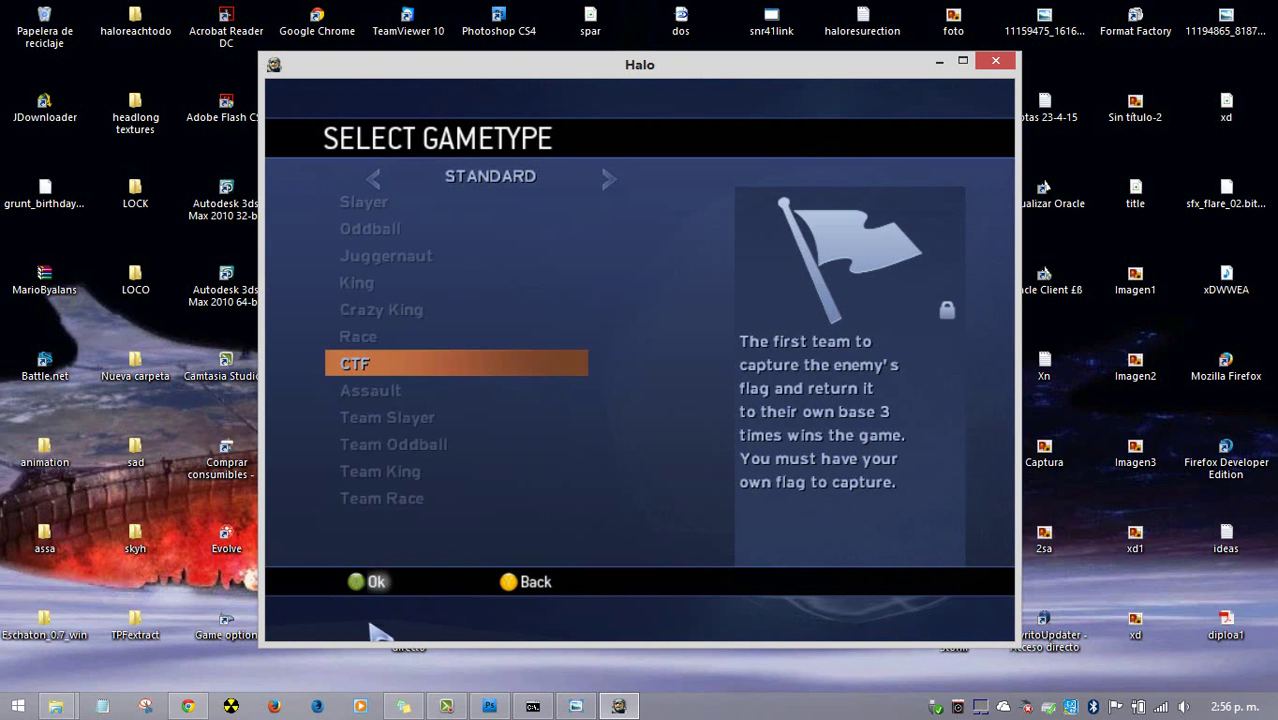
pyautogui.click(515, 588)
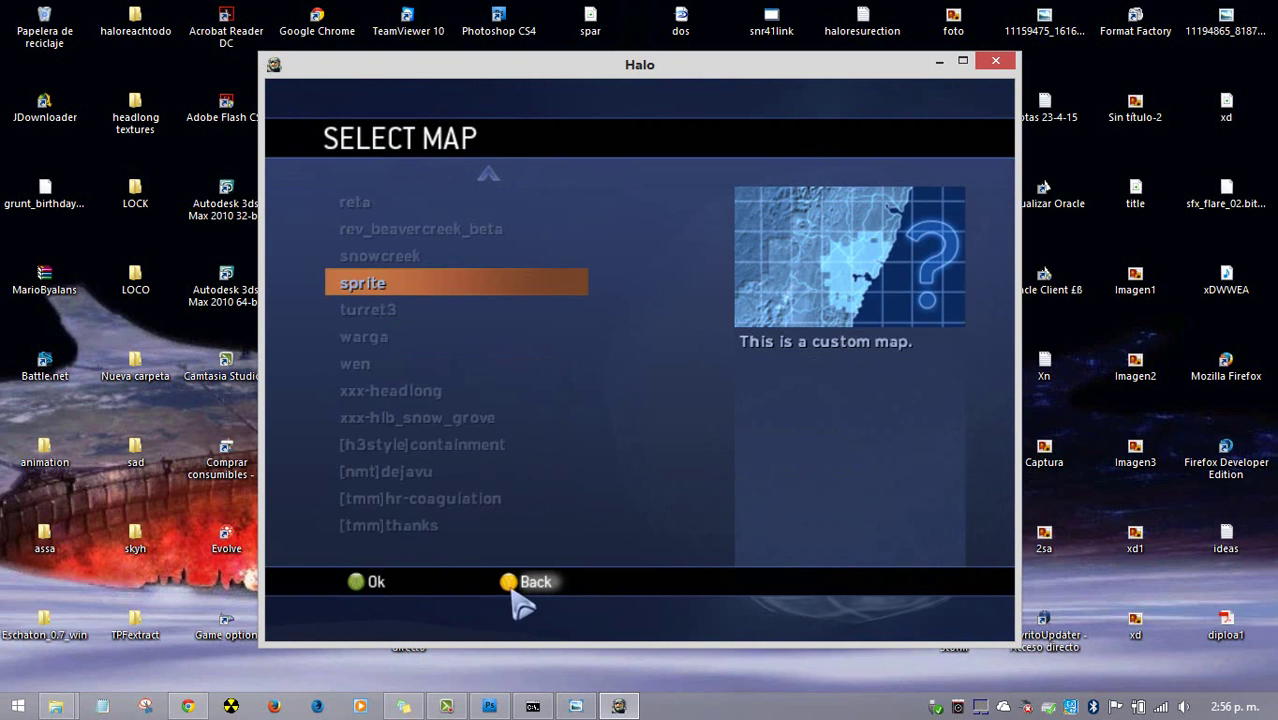
pyautogui.click(392, 288)
pyautogui.click(388, 588)
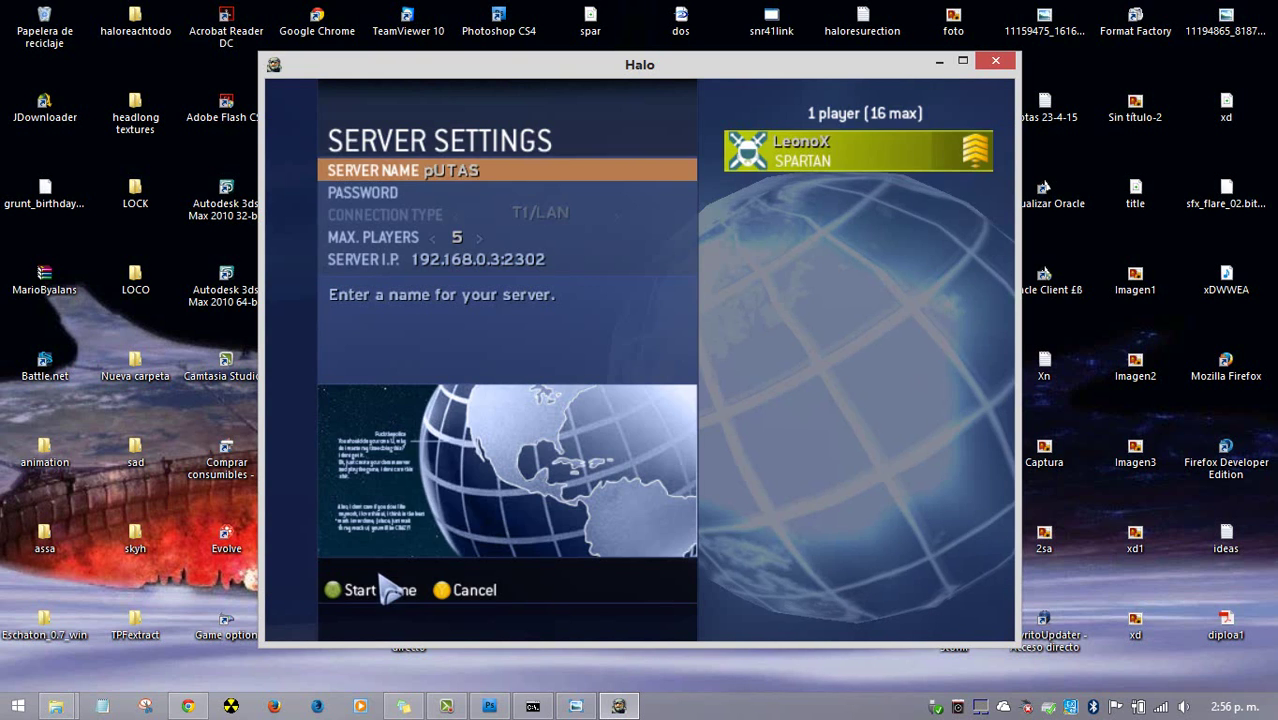
pyautogui.click(390, 588)
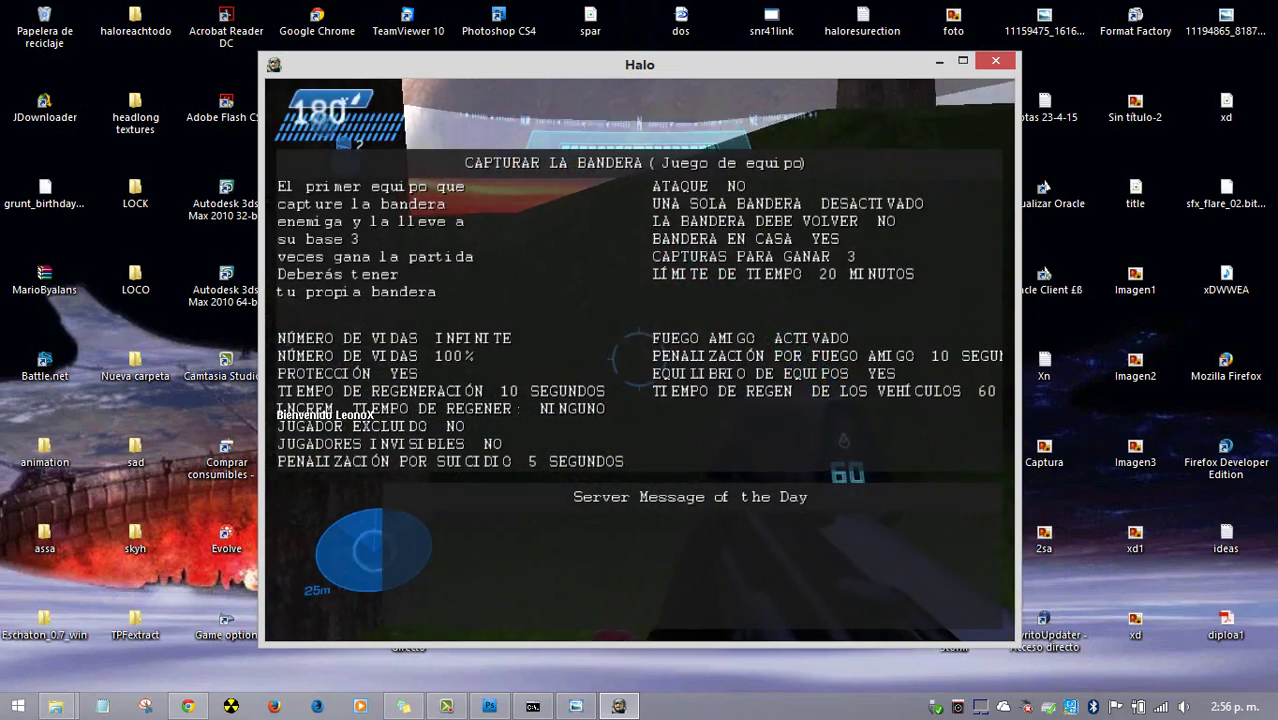
# Move through the sprite map and fire the assault rifle repeatedly to examine its muzzle flash and smoke
pyautogui.click(639, 358)
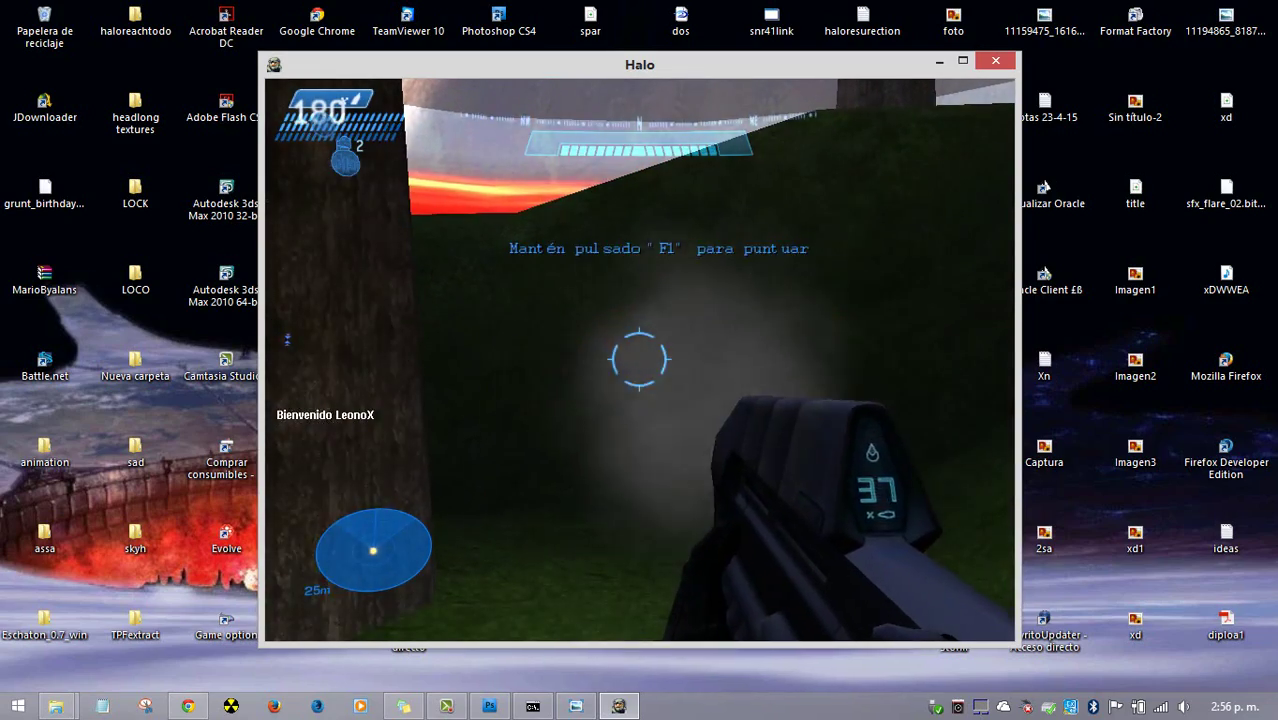
pyautogui.moveTo(639, 358); pyautogui.dragTo(639, 358)
pyautogui.press('w')
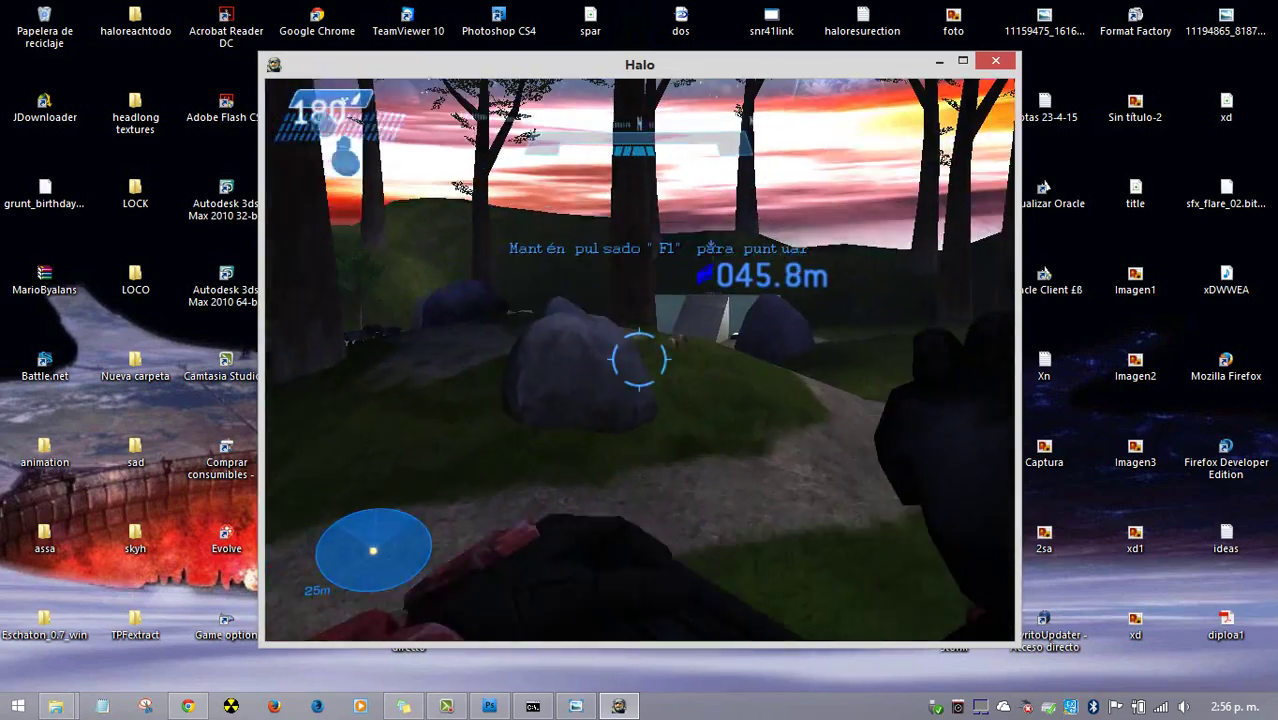
pyautogui.press('w')
pyautogui.click(639, 358)
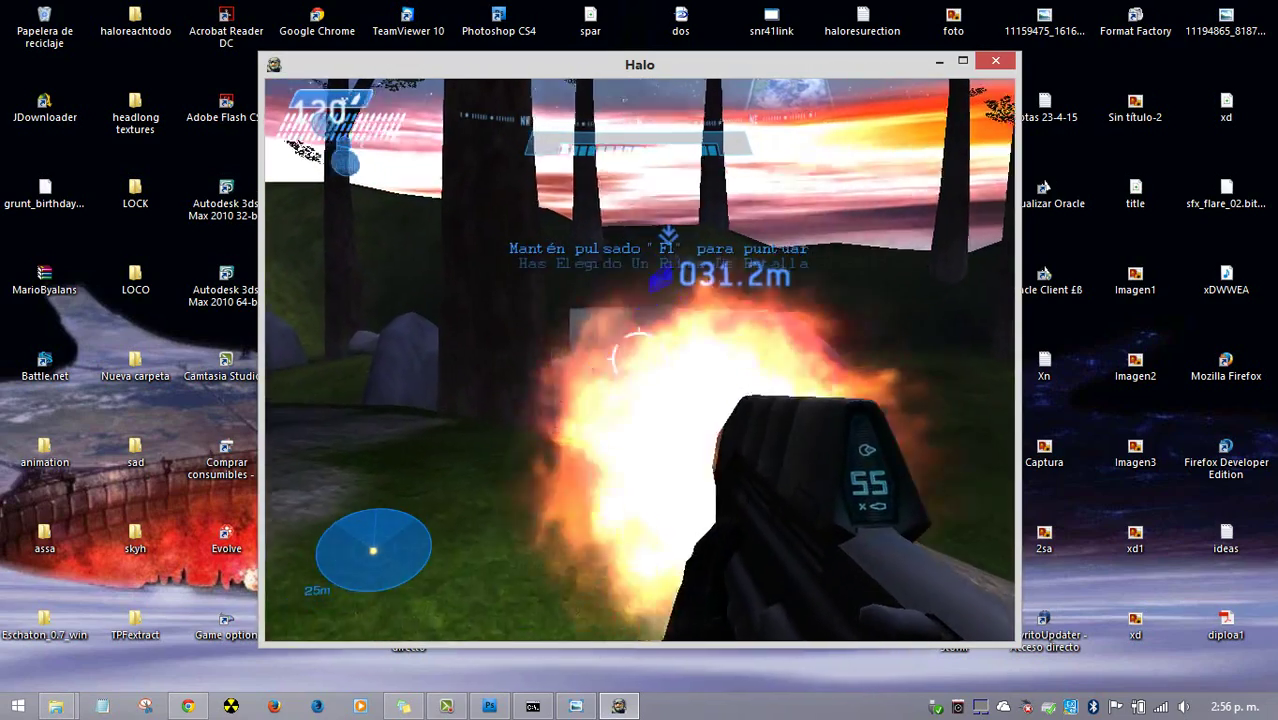
pyautogui.click(639, 358)
pyautogui.click(639, 358)
pyautogui.click(639, 358)
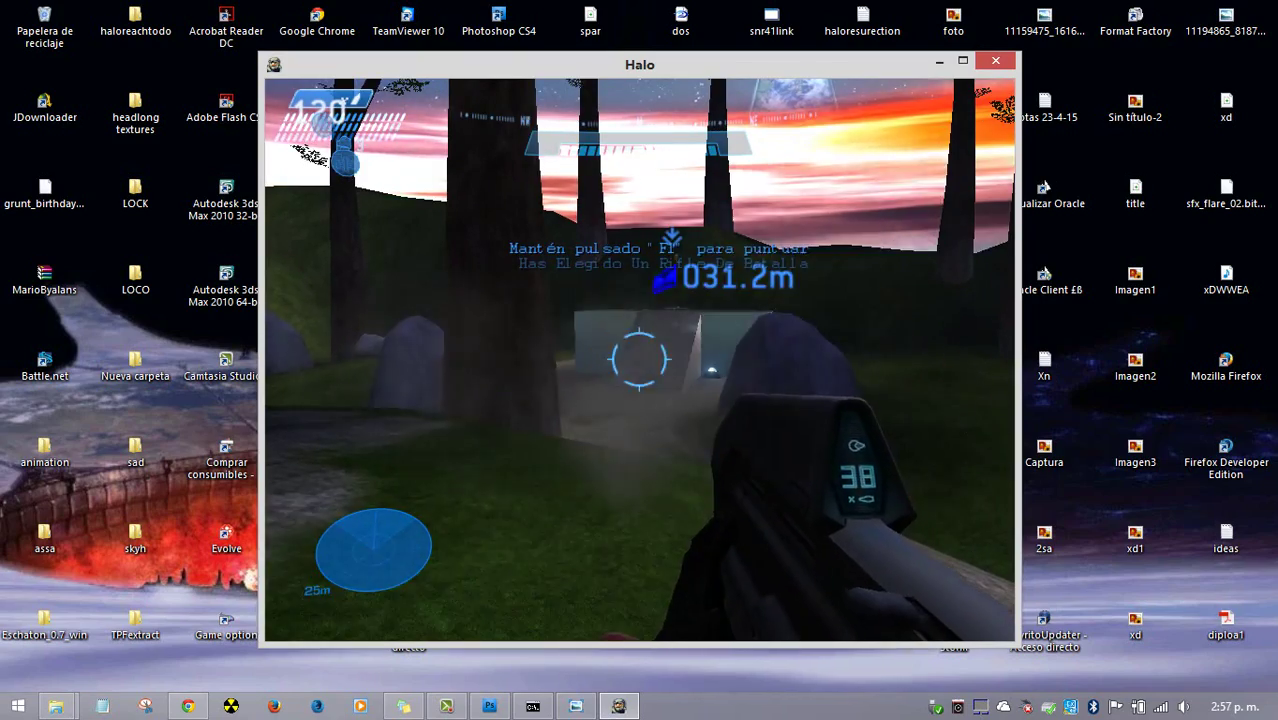
pyautogui.click(639, 358)
pyautogui.click(639, 358)
pyautogui.click(639, 358)
pyautogui.click(639, 358)
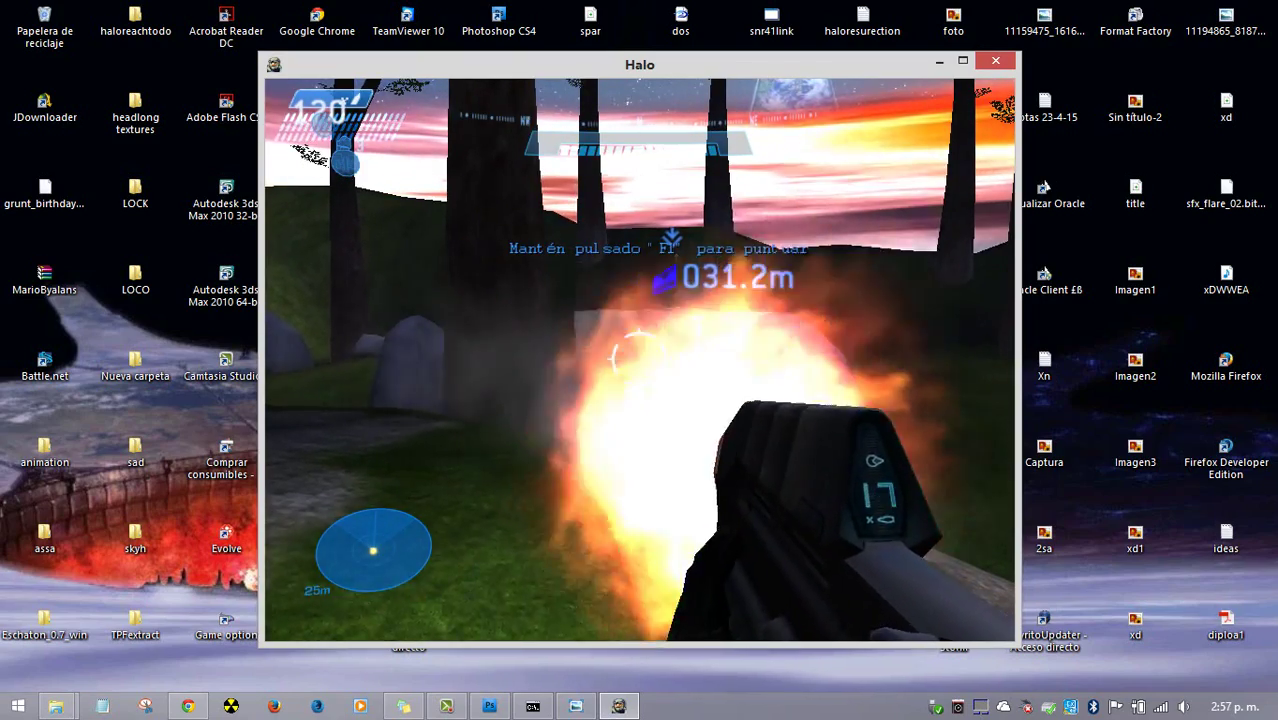
# Reload the rifle in another part of the map to finish the weapon test, and quit Halo
pyautogui.press('f')
pyautogui.press('w')
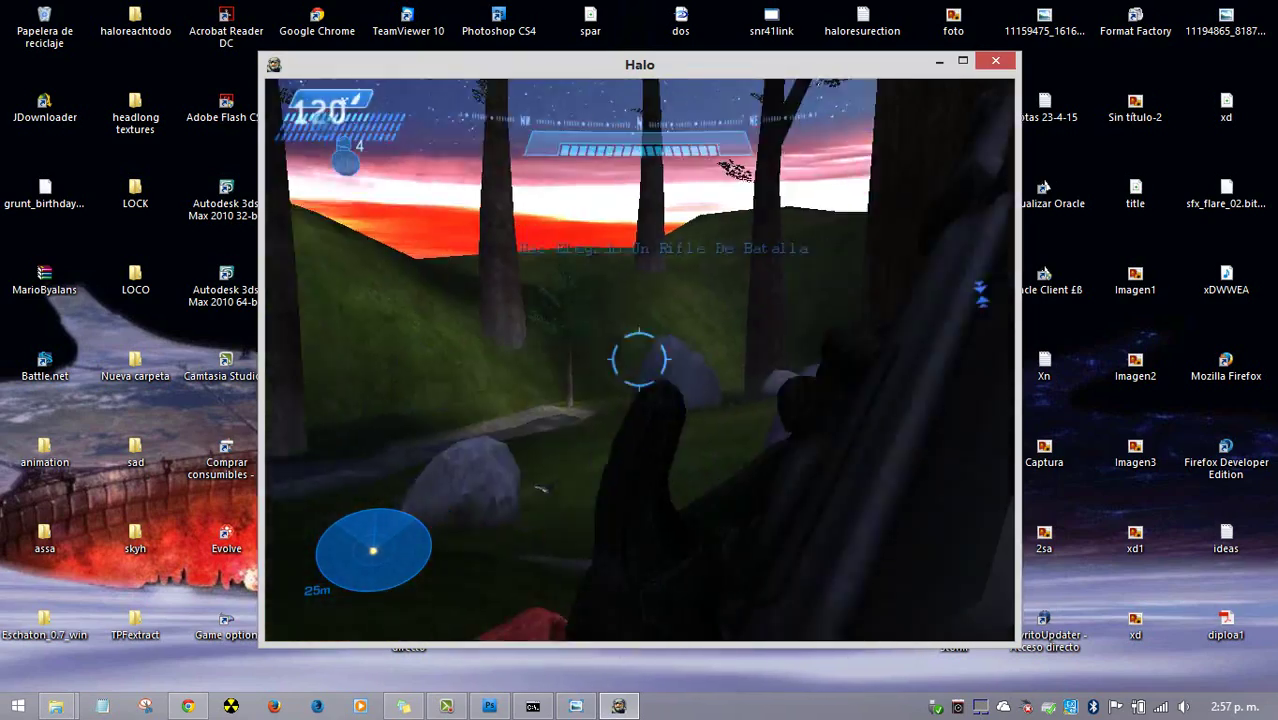
pyautogui.press('e')
pyautogui.press('r')
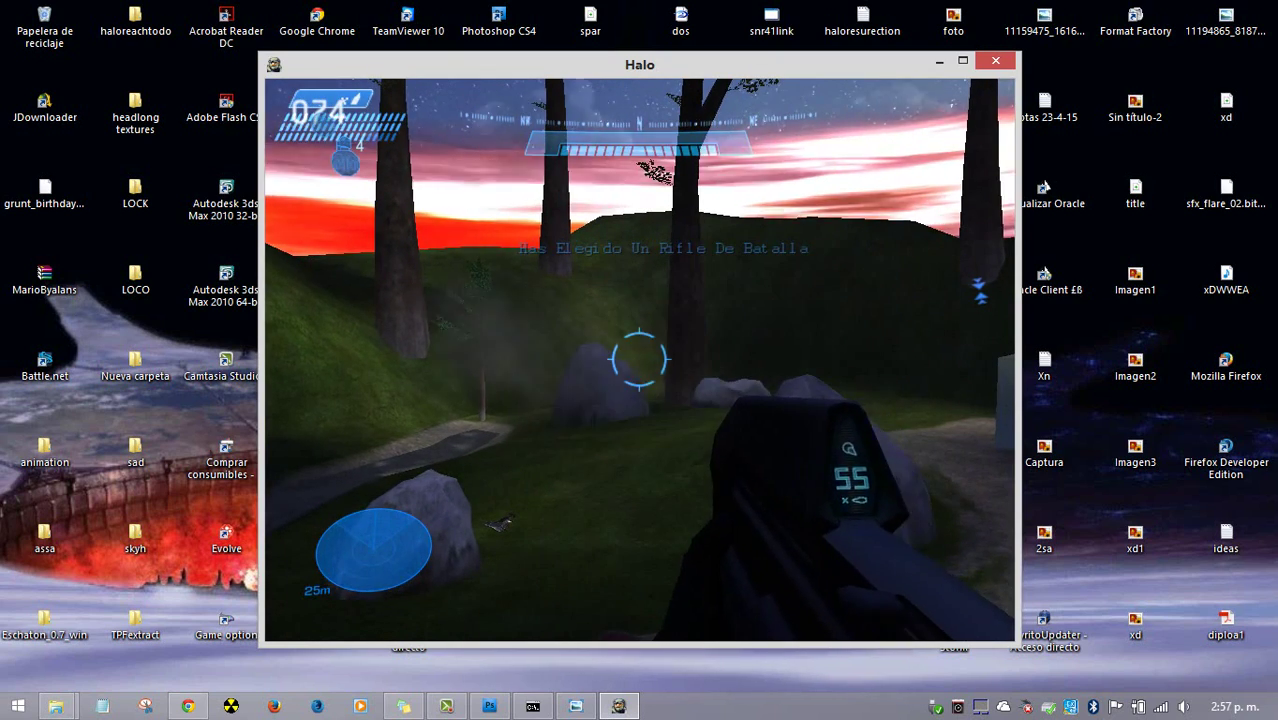
pyautogui.hotkey('alt', 'F4')
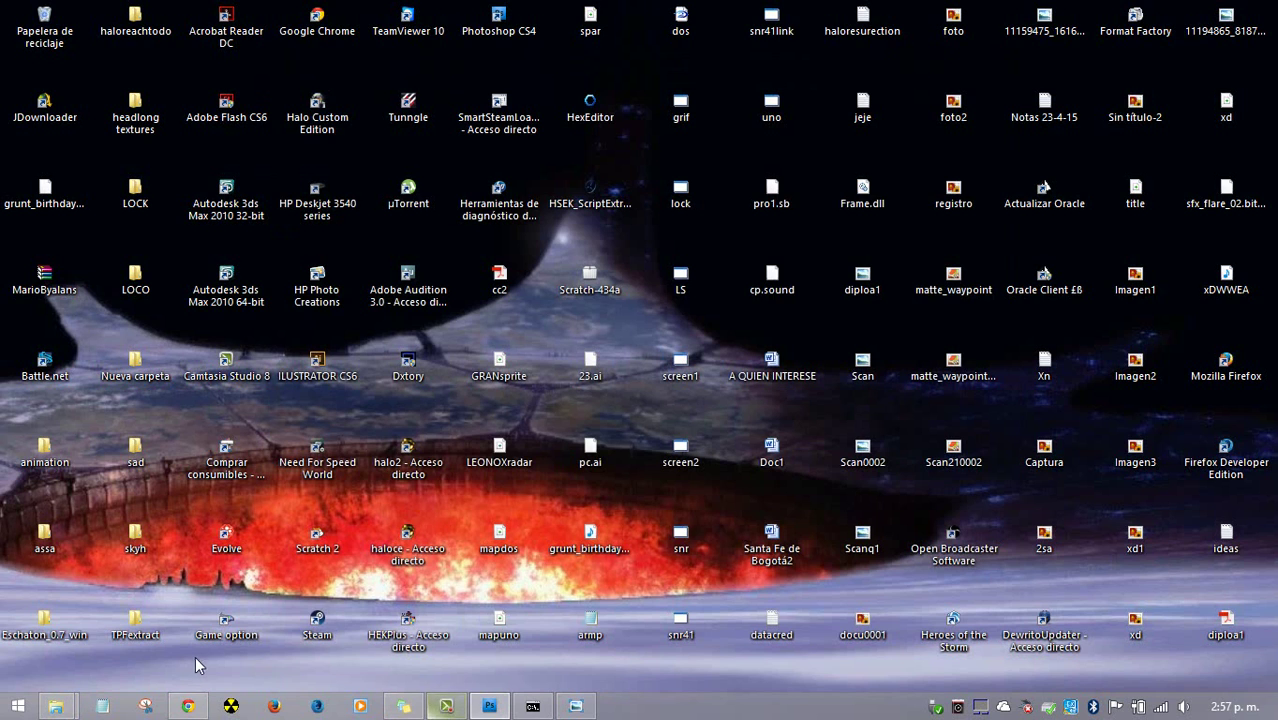
# Switch to Photoshop, save sp1.tif as sp1.psd in Photoshop format with maximized compatibility, and minimize the window
pyautogui.click(490, 705)
pyautogui.click(65, 16)
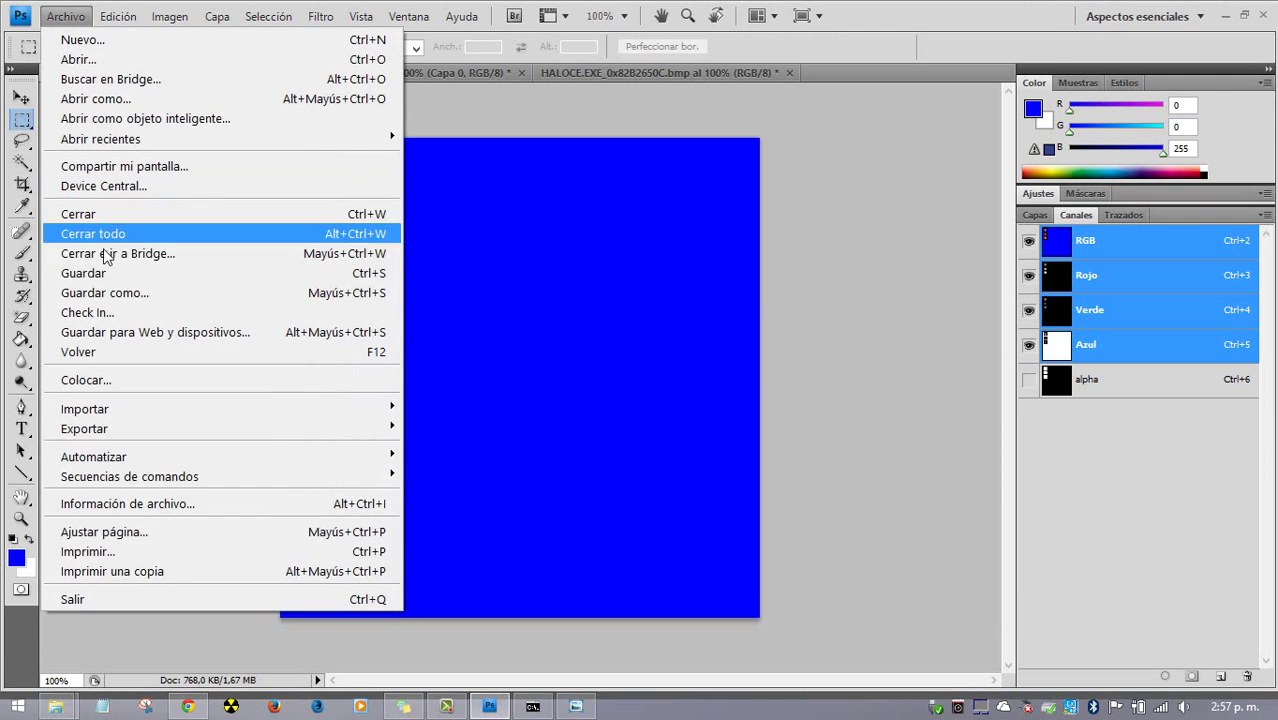
pyautogui.click(100, 286)
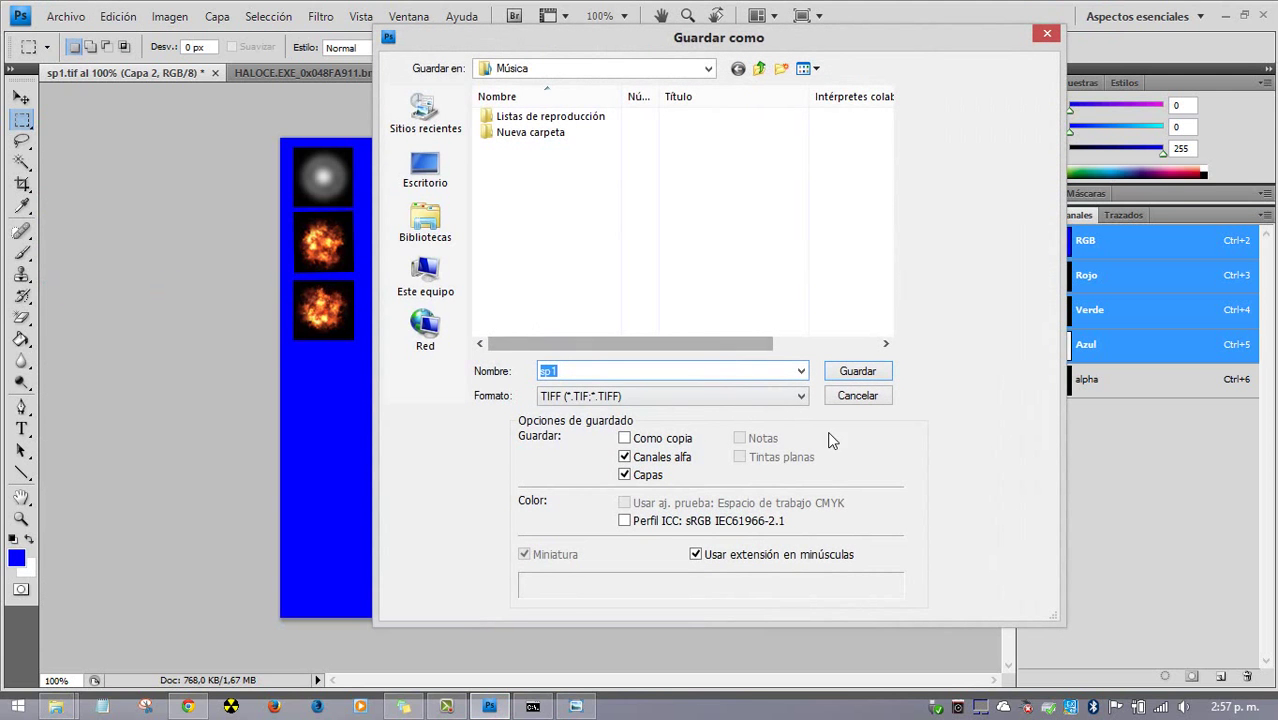
pyautogui.click(665, 397)
pyautogui.click(660, 411)
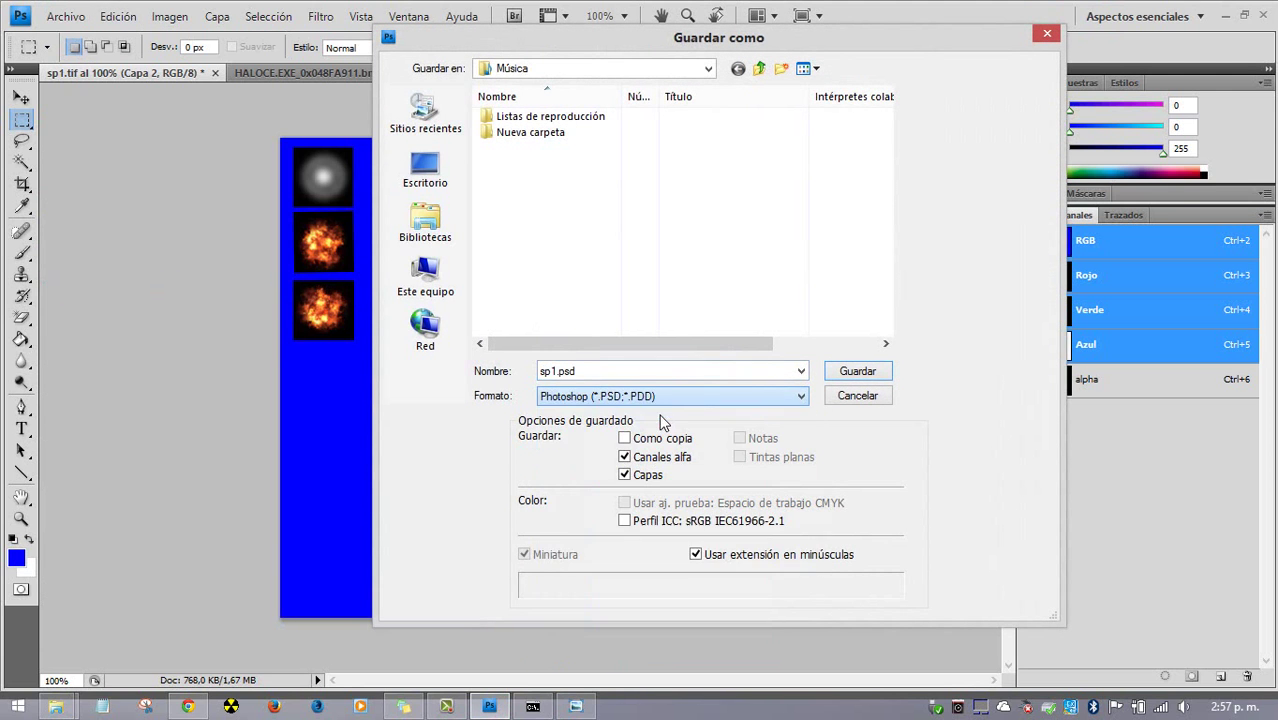
pyautogui.click(857, 372)
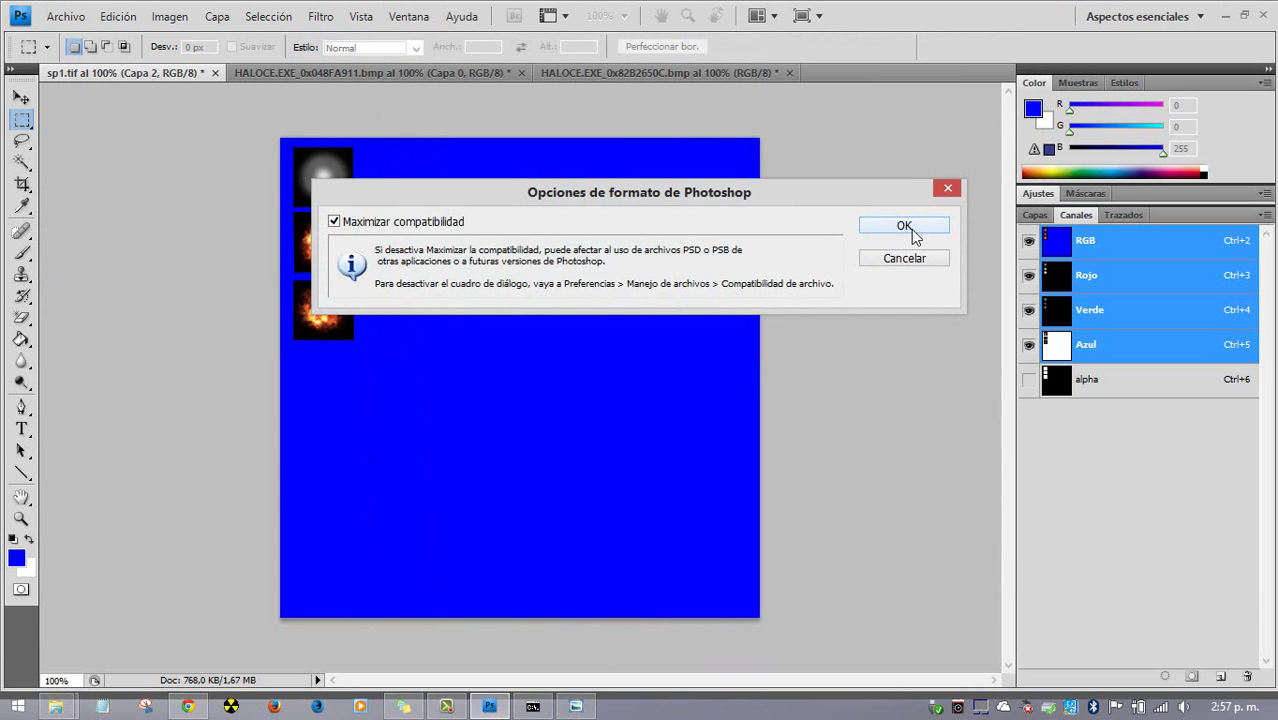
pyautogui.click(904, 226)
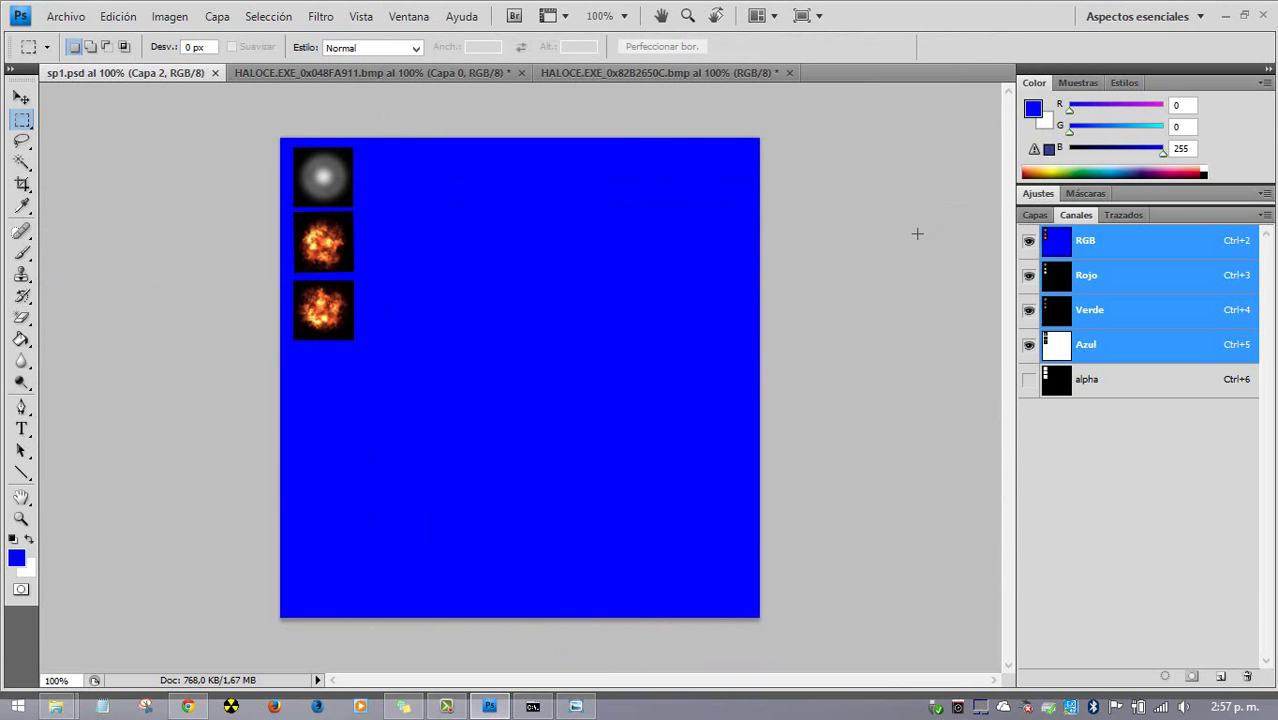
pyautogui.click(1212, 14)
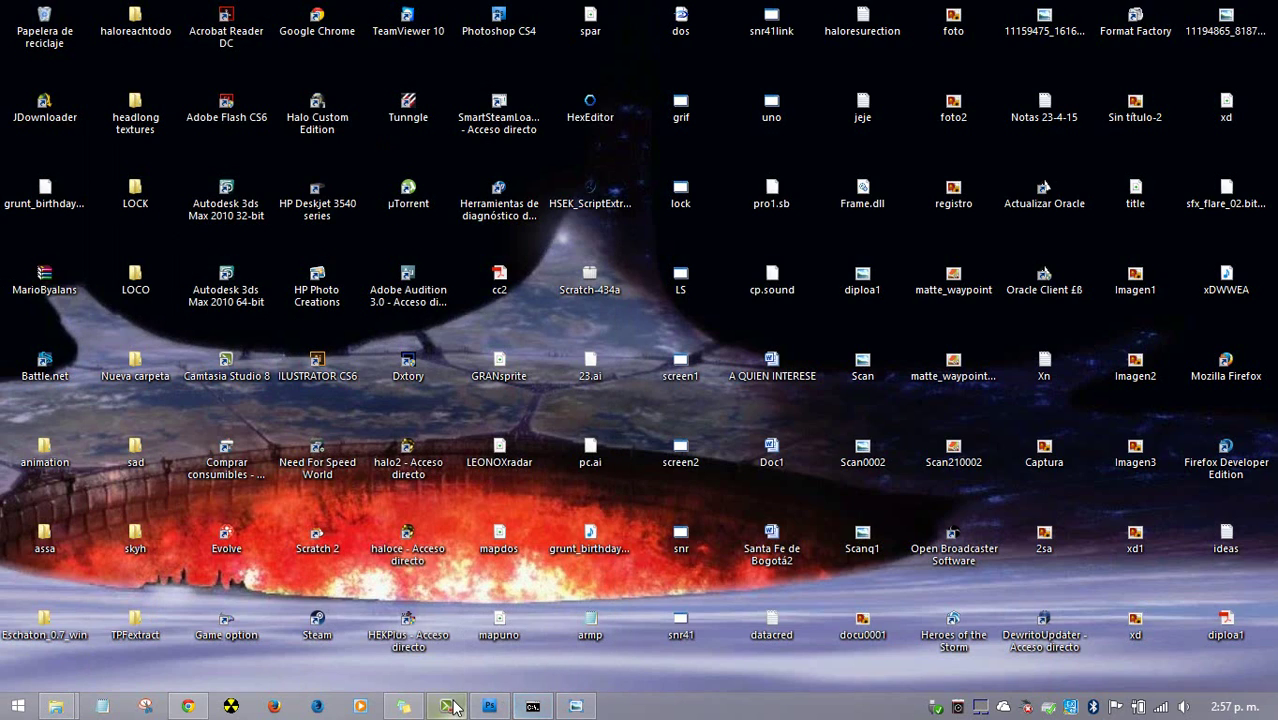
pyautogui.click(448, 706)
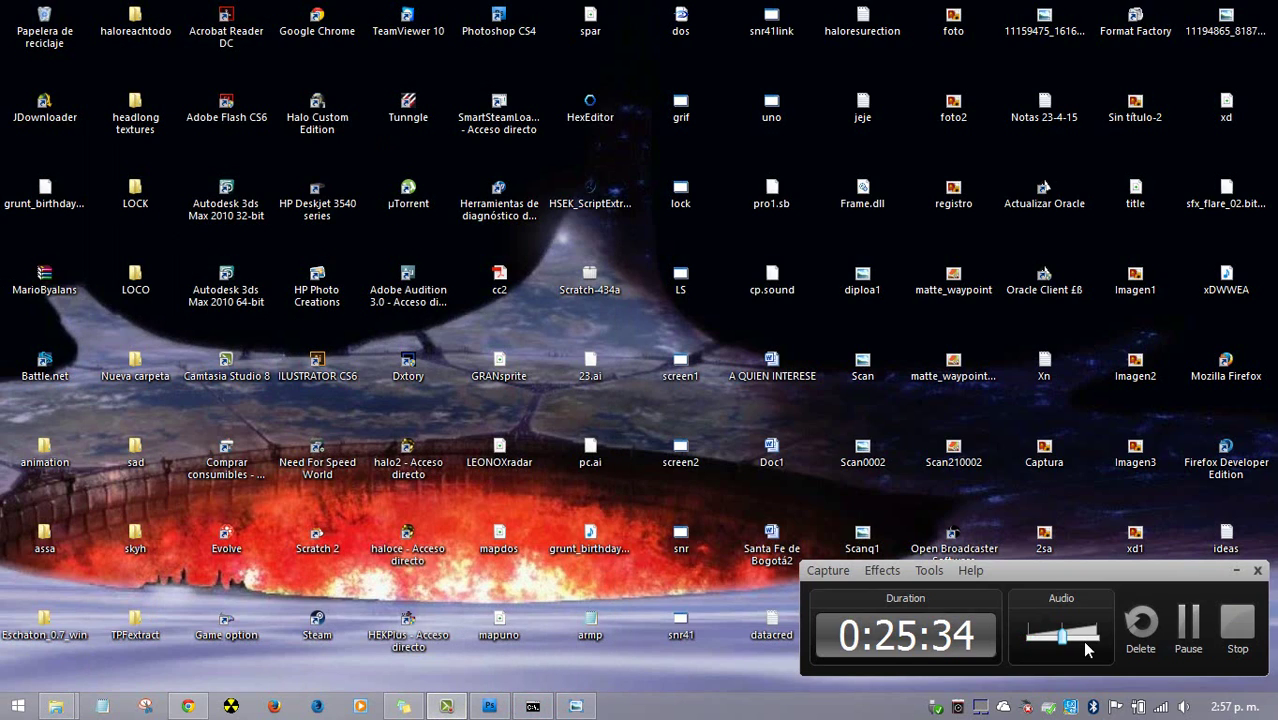